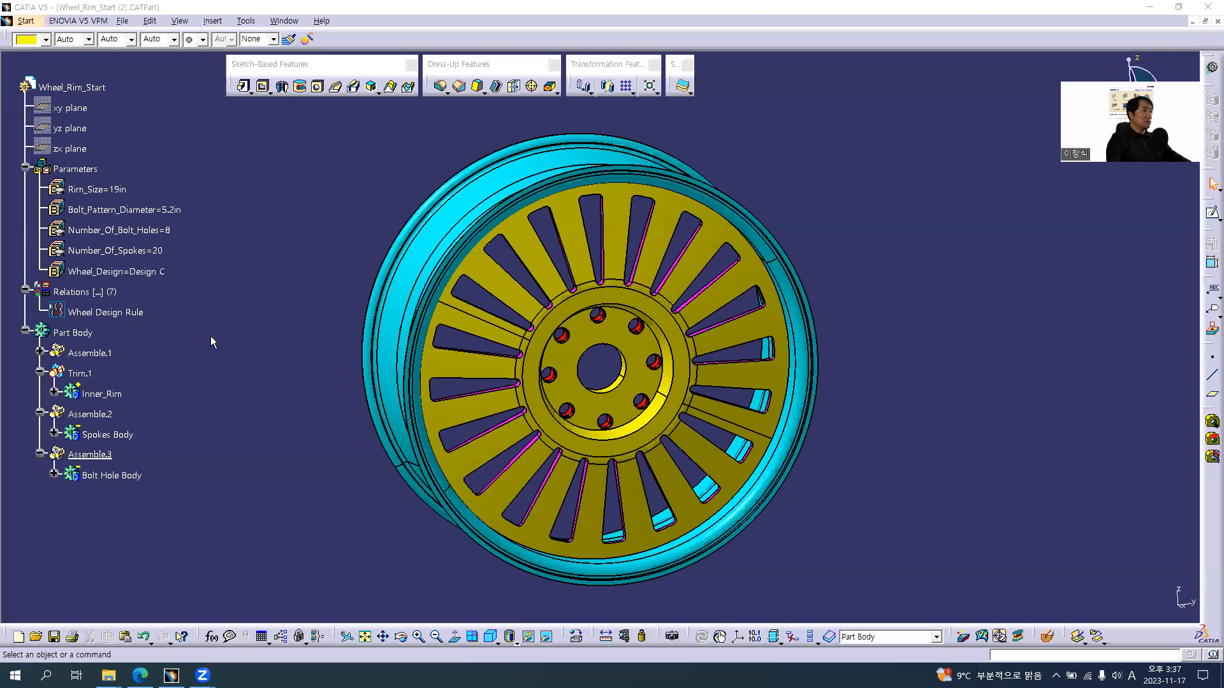
Set the Wheel_Design parameter to Design A
{"action": "left_click", "coordinate": [113, 316]}
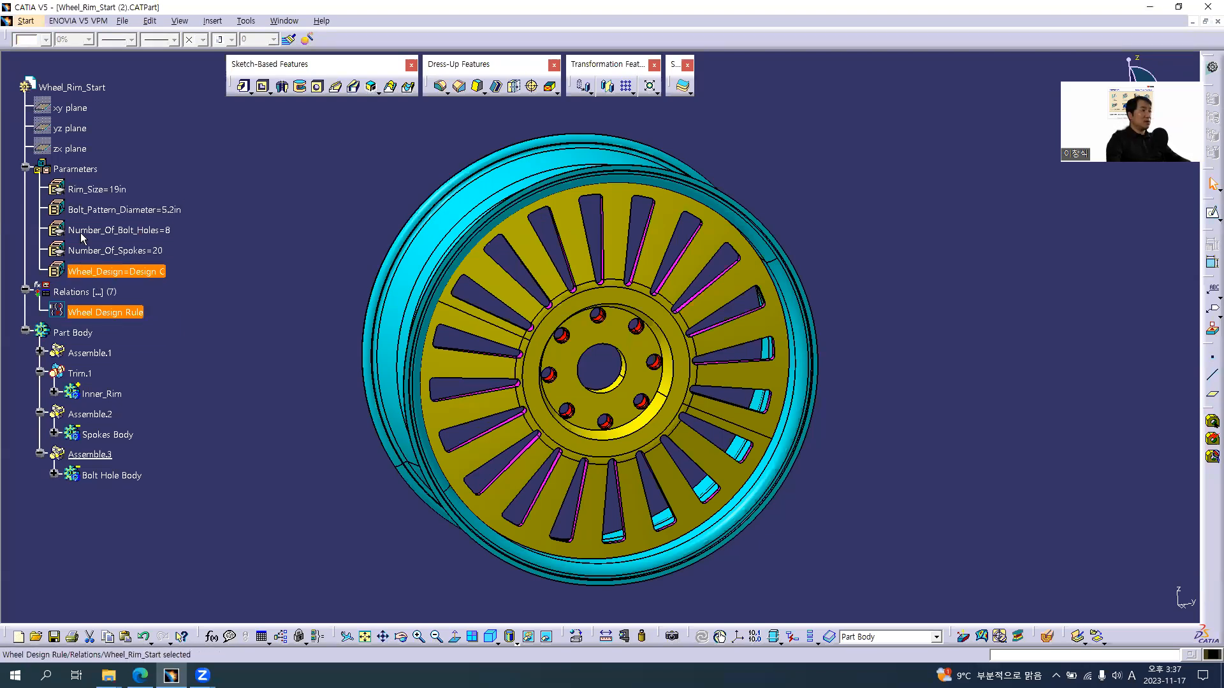
{"action": "double_click", "coordinate": [137, 272]}
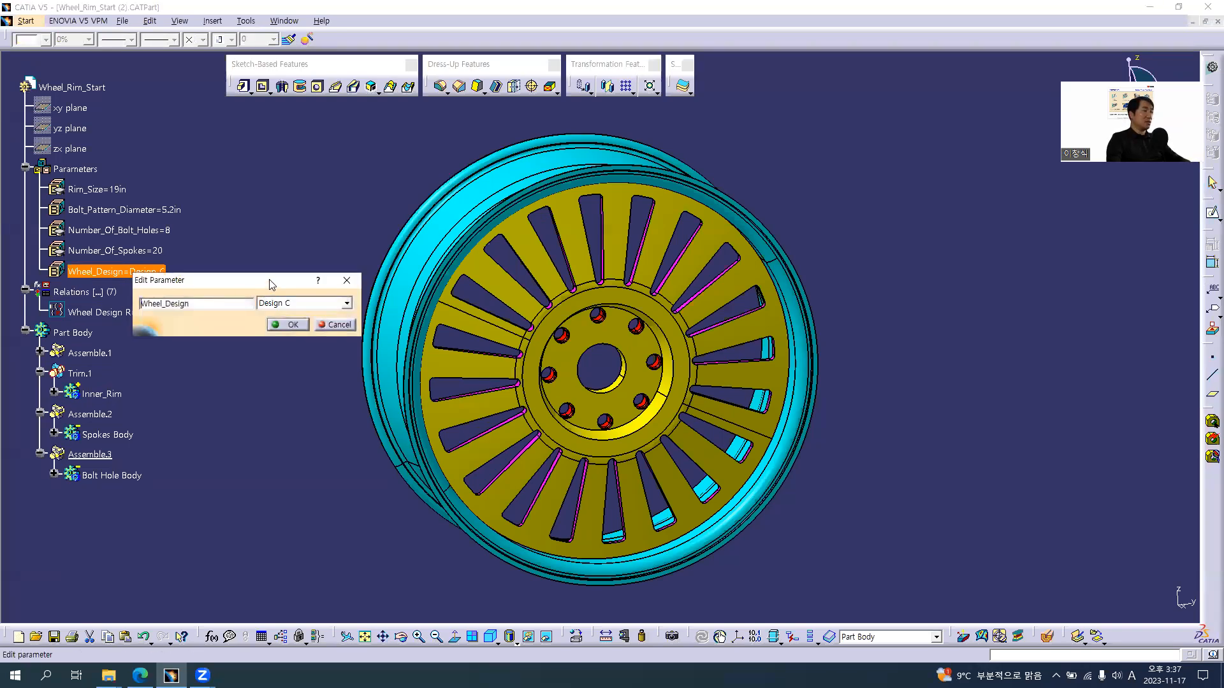
{"action": "left_click_drag", "start_coordinate": [270, 284], "coordinate": [272, 310]}
{"action": "left_click", "coordinate": [296, 331]}
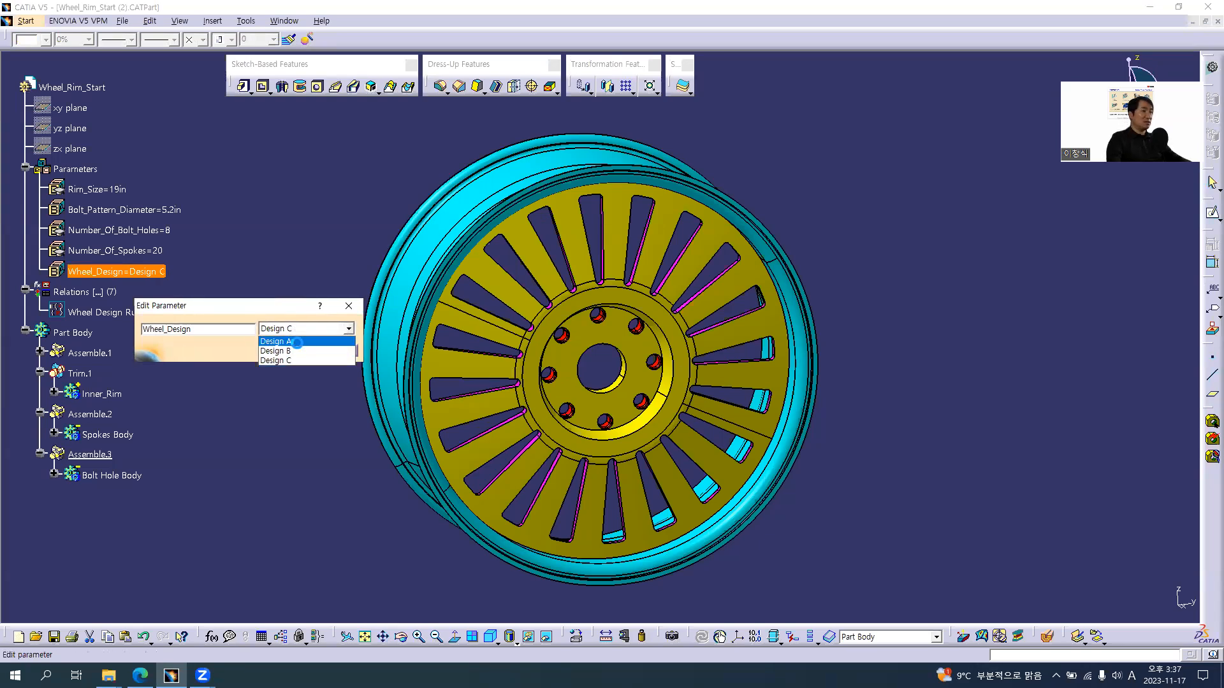
{"action": "left_click", "coordinate": [297, 341]}
{"action": "left_click", "coordinate": [295, 350]}
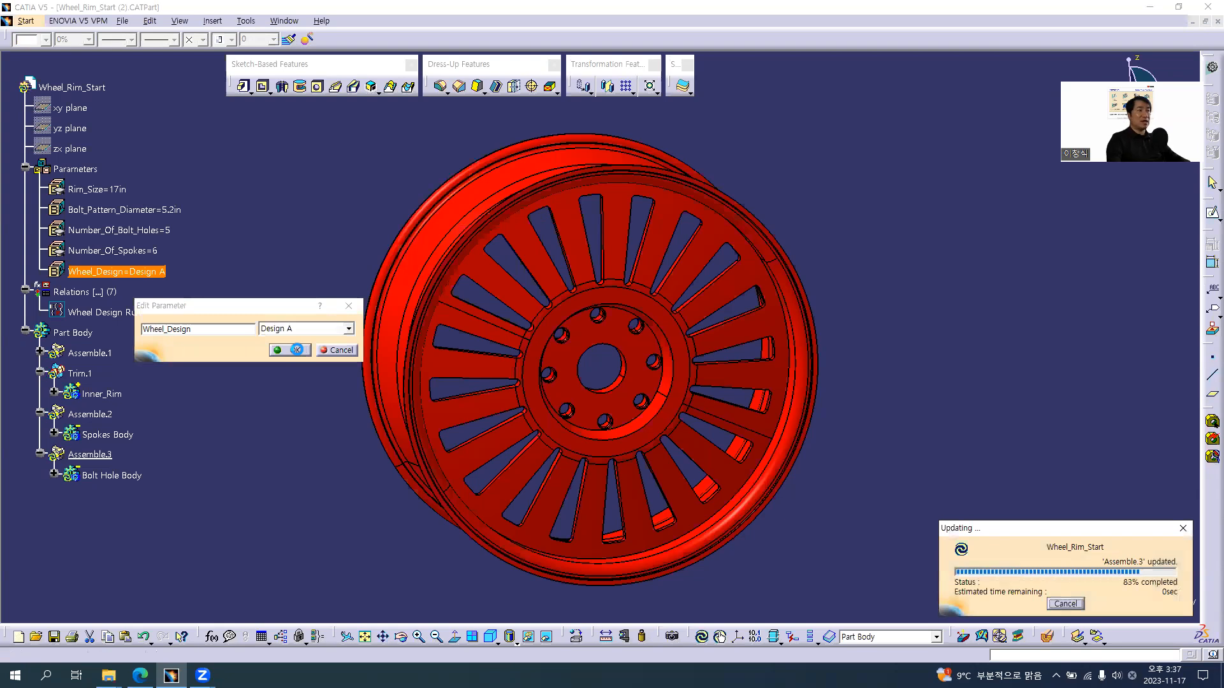
Switch the Wheel_Design parameter to Design B
{"action": "left_click", "coordinate": [335, 314]}
{"action": "left_click", "coordinate": [324, 335]}
{"action": "left_click", "coordinate": [323, 335]}
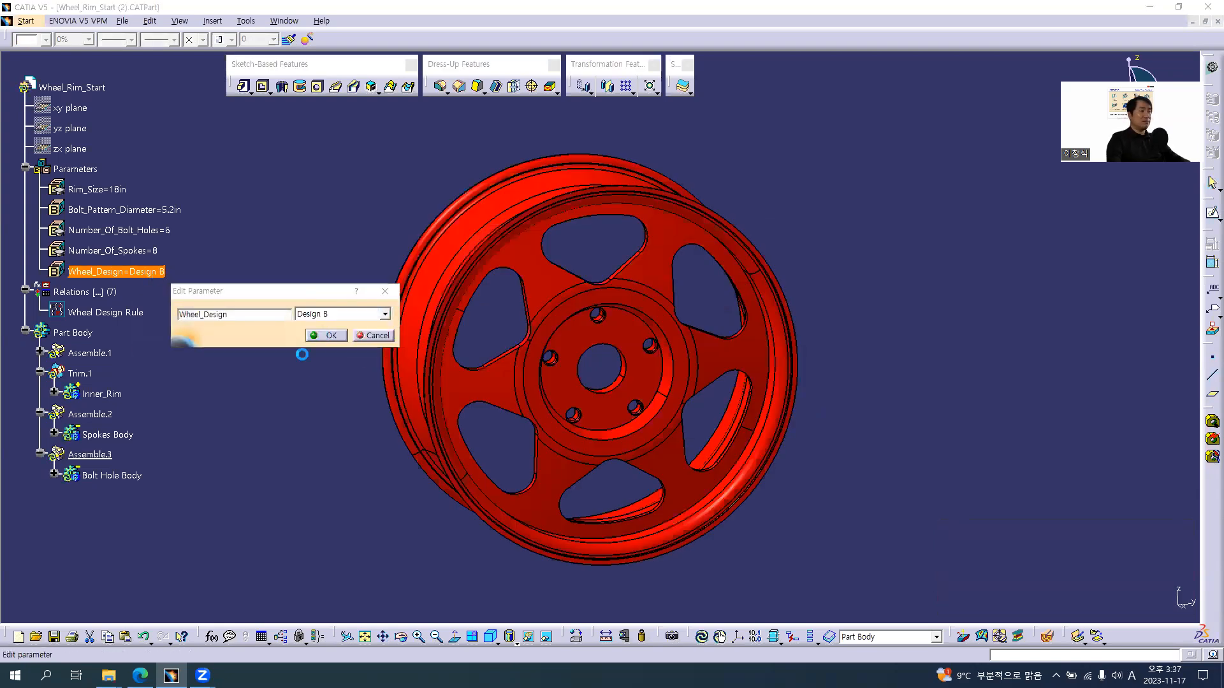
Set the Wheel_Design parameter back to Design C
{"action": "double_click", "coordinate": [150, 273]}
{"action": "left_click", "coordinate": [285, 302]}
{"action": "left_click", "coordinate": [288, 334]}
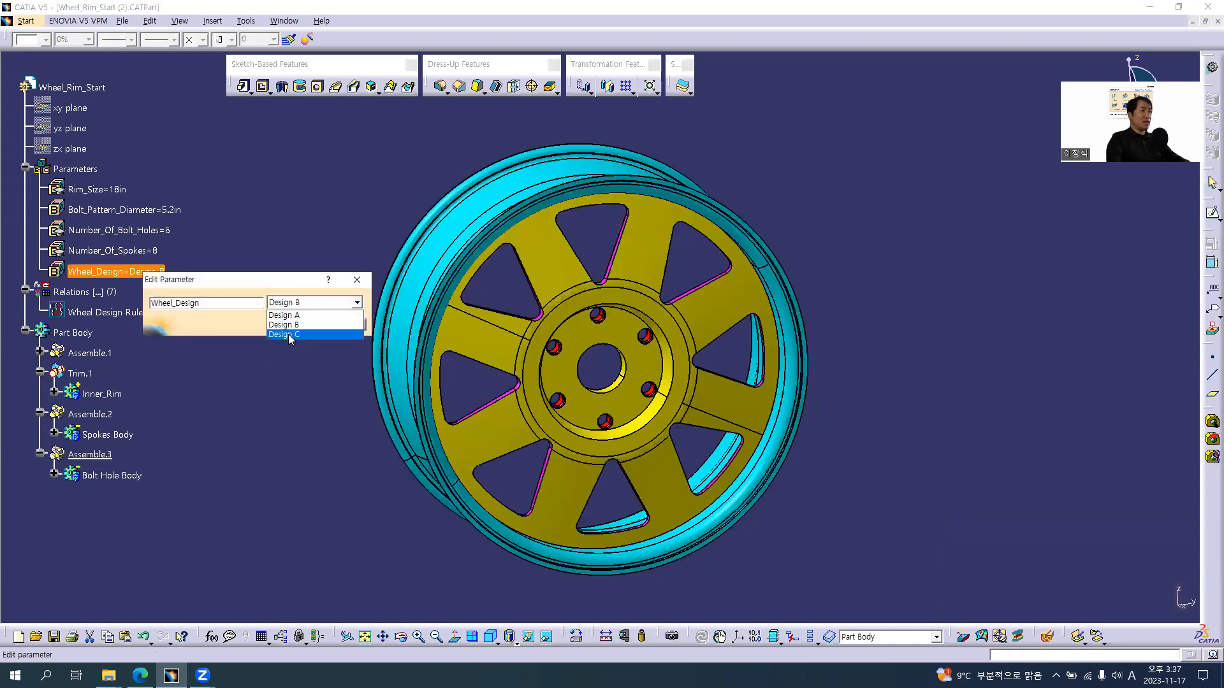
Examine the Rim_Size and Number_Of_Bolt_Holes parameters and the bolt hole pattern around the wheel's hub
{"action": "left_click", "coordinate": [126, 191]}
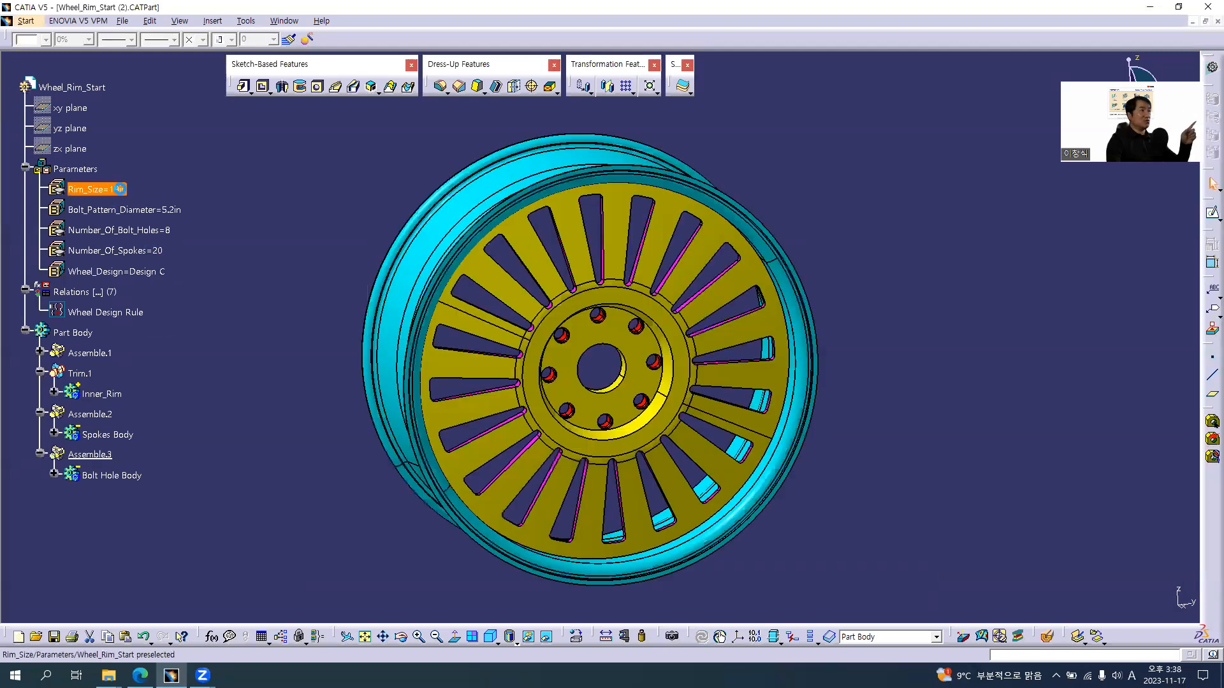
{"action": "left_click", "coordinate": [161, 234]}
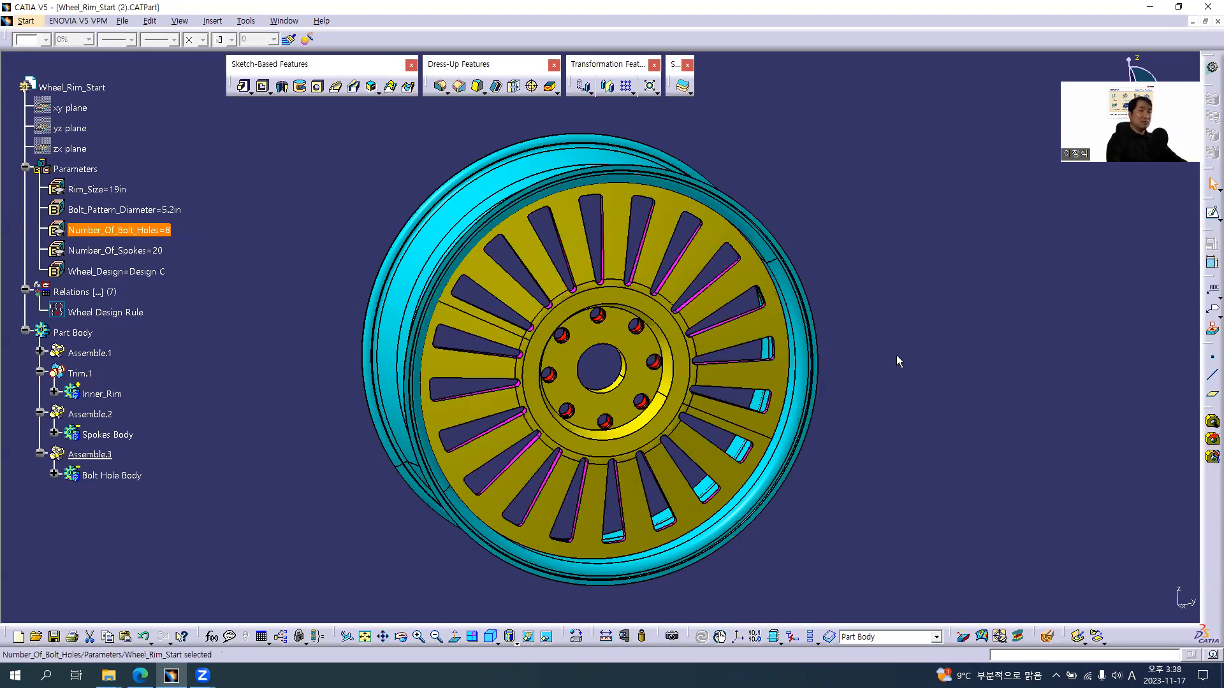
{"action": "middle_click_drag", "start_coordinate": [589, 338], "coordinate": [620, 224]}
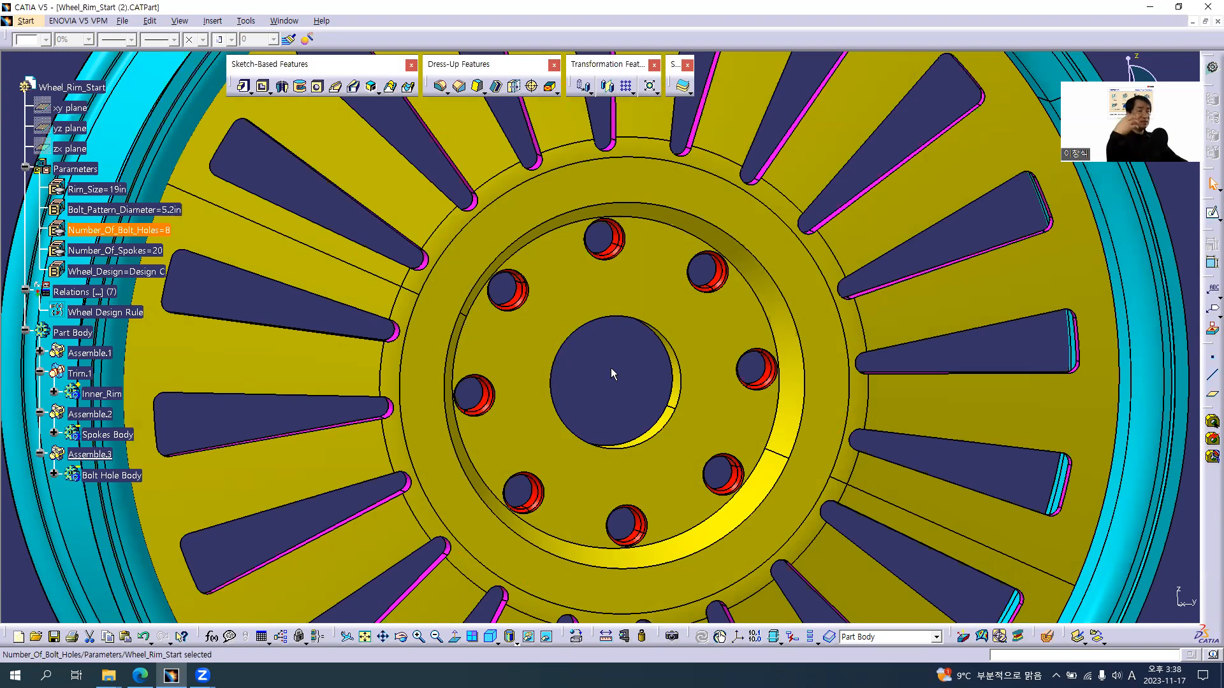
Switch to the browser tutorial and advance to the slide on the Bolt_Pattern_Diameter Check task
{"action": "key", "text": "alt+Tab"}
{"action": "key", "text": "alt+Tab"}
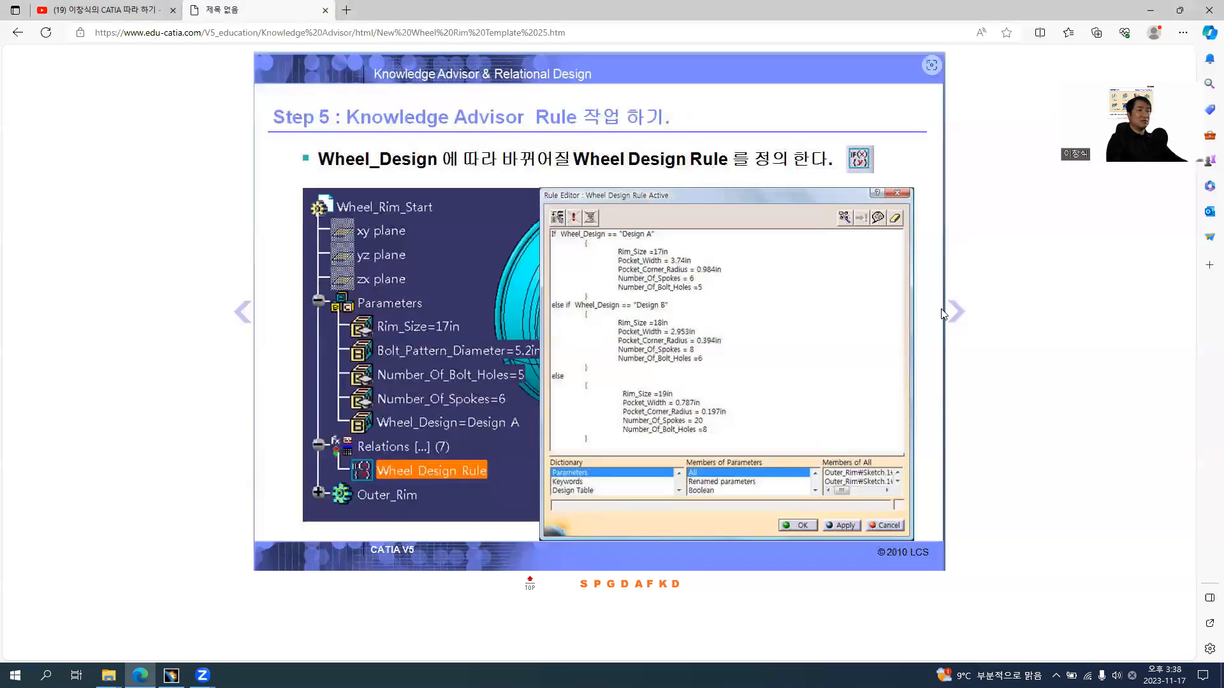
{"action": "left_click", "coordinate": [956, 312]}
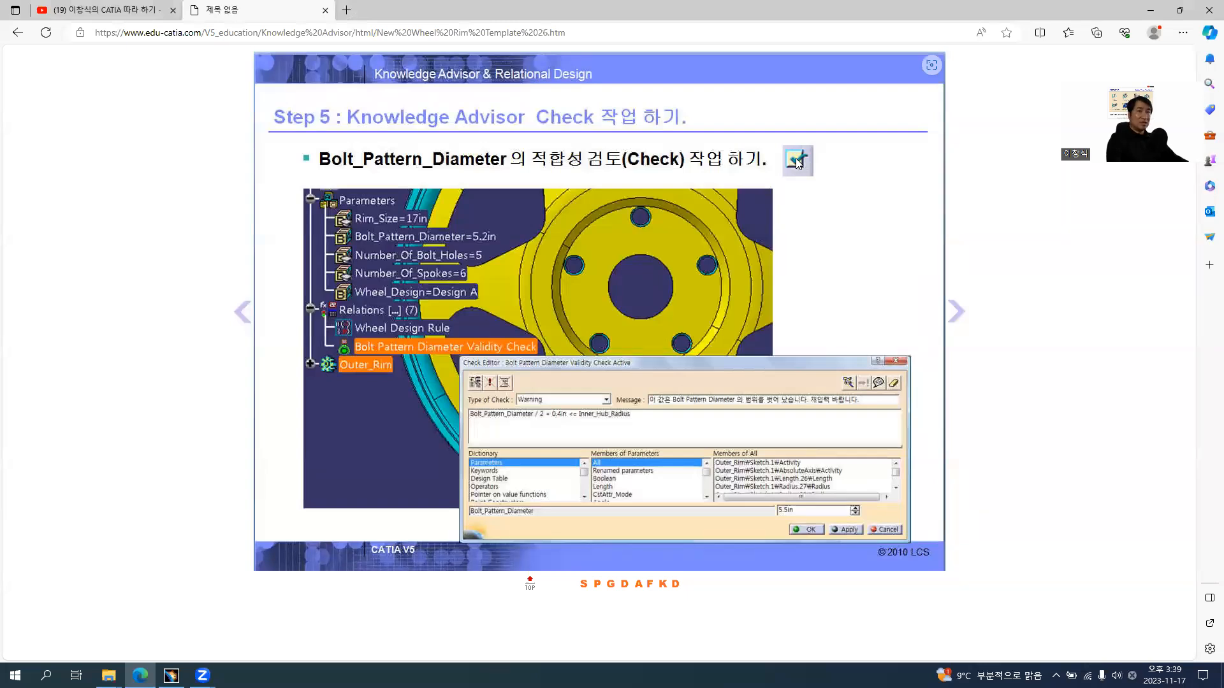
Return to CATIA and activate the Relations node in the Knowledge Advisor workbench, with its contents expanded
{"action": "key", "text": "alt+Tab"}
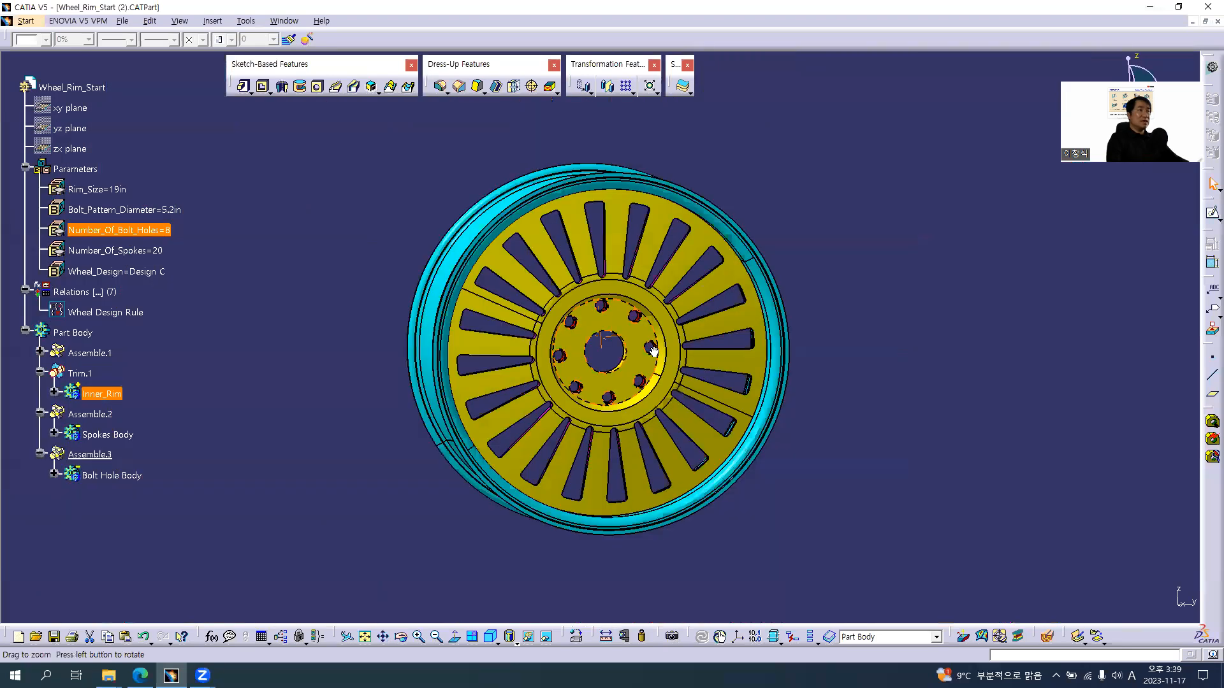
{"action": "middle_click_drag", "start_coordinate": [654, 344], "coordinate": [668, 364]}
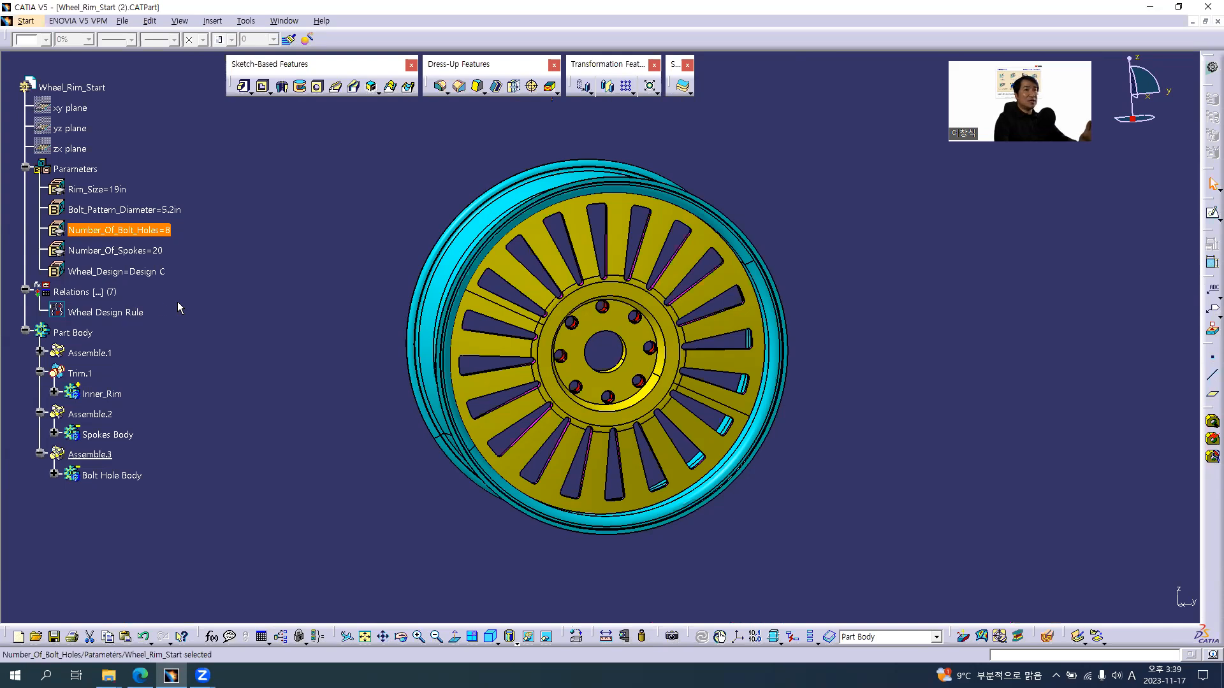
{"action": "left_click", "coordinate": [28, 24]}
{"action": "mouse_move", "coordinate": [142, 271]}
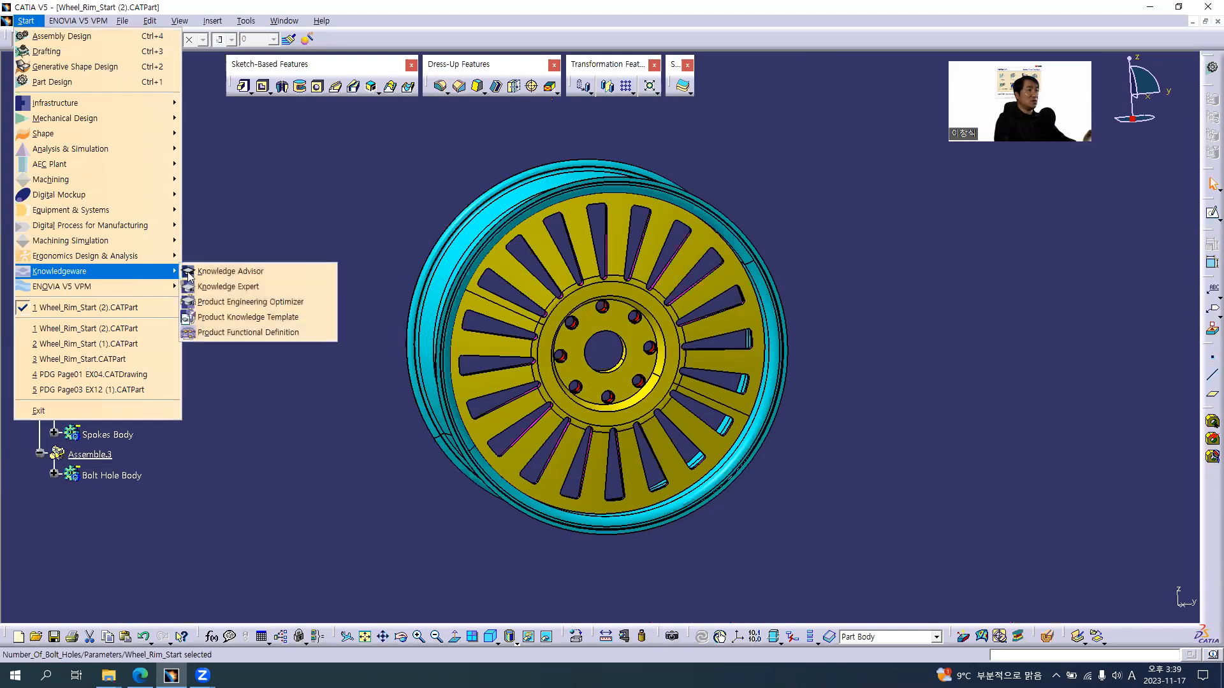
{"action": "left_click", "coordinate": [235, 271]}
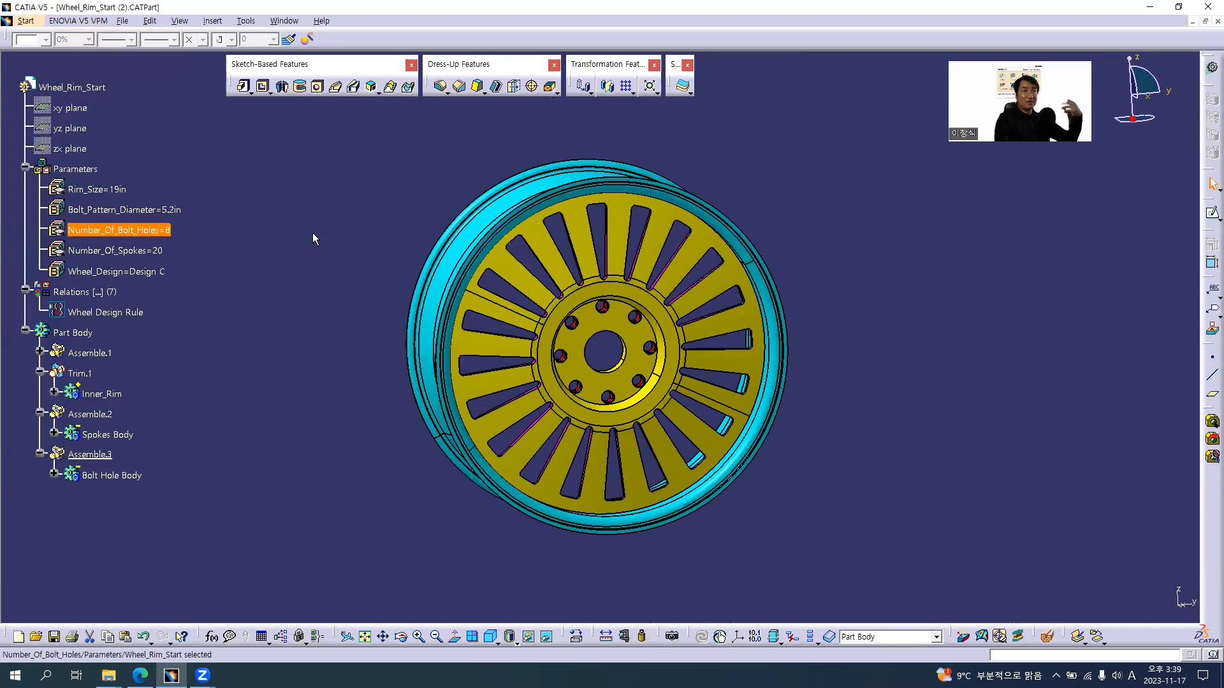
{"action": "double_click", "coordinate": [89, 296]}
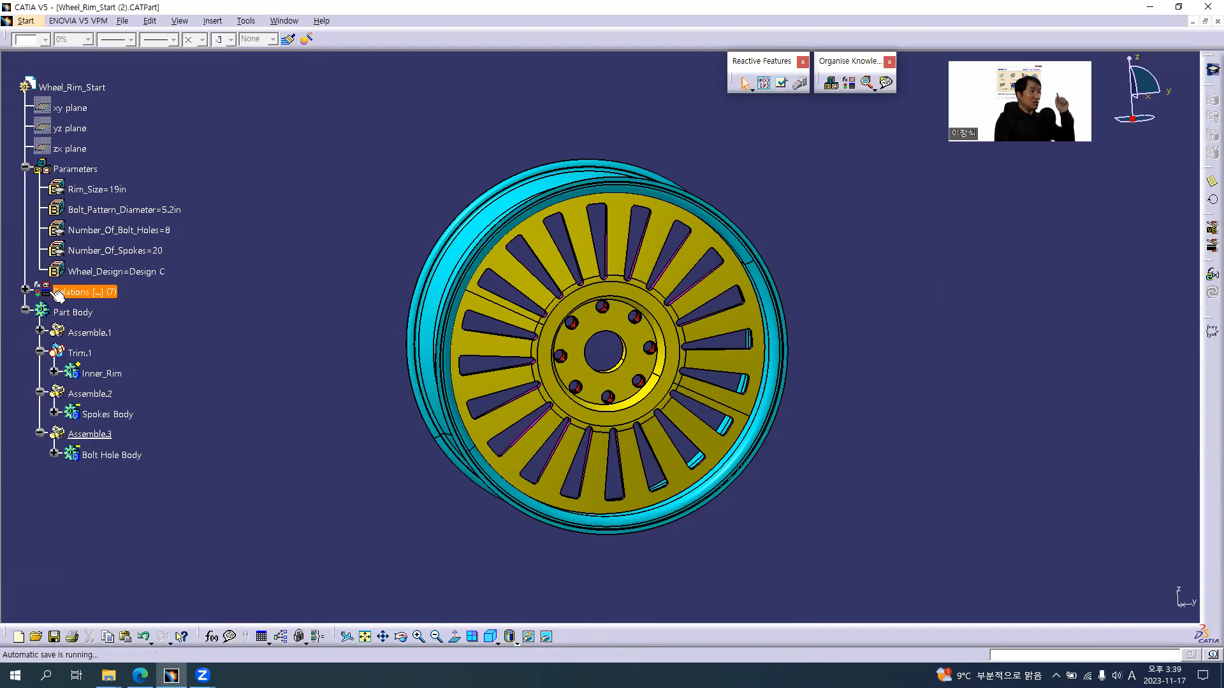
{"action": "left_click", "coordinate": [26, 290]}
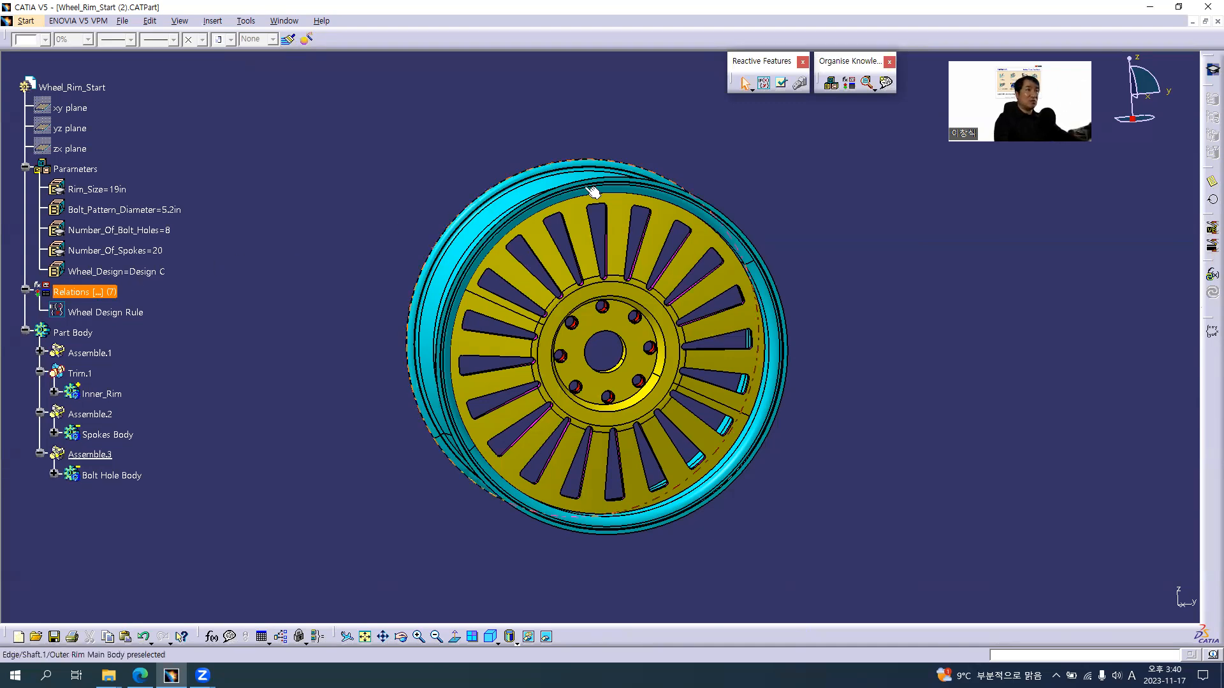
Create a new check under Relations named "Bolt Pattern Diameter Validity Check", consulting the tutorial slide for the name
{"action": "left_click", "coordinate": [783, 90]}
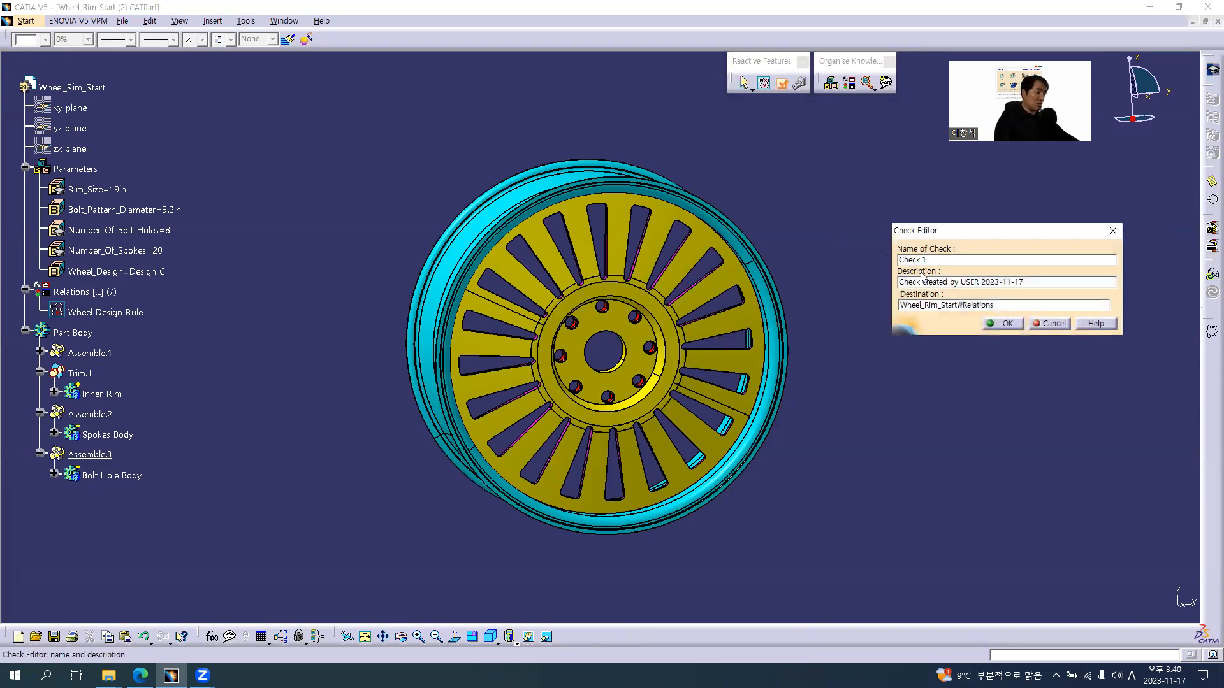
{"action": "key", "text": "alt+Tab"}
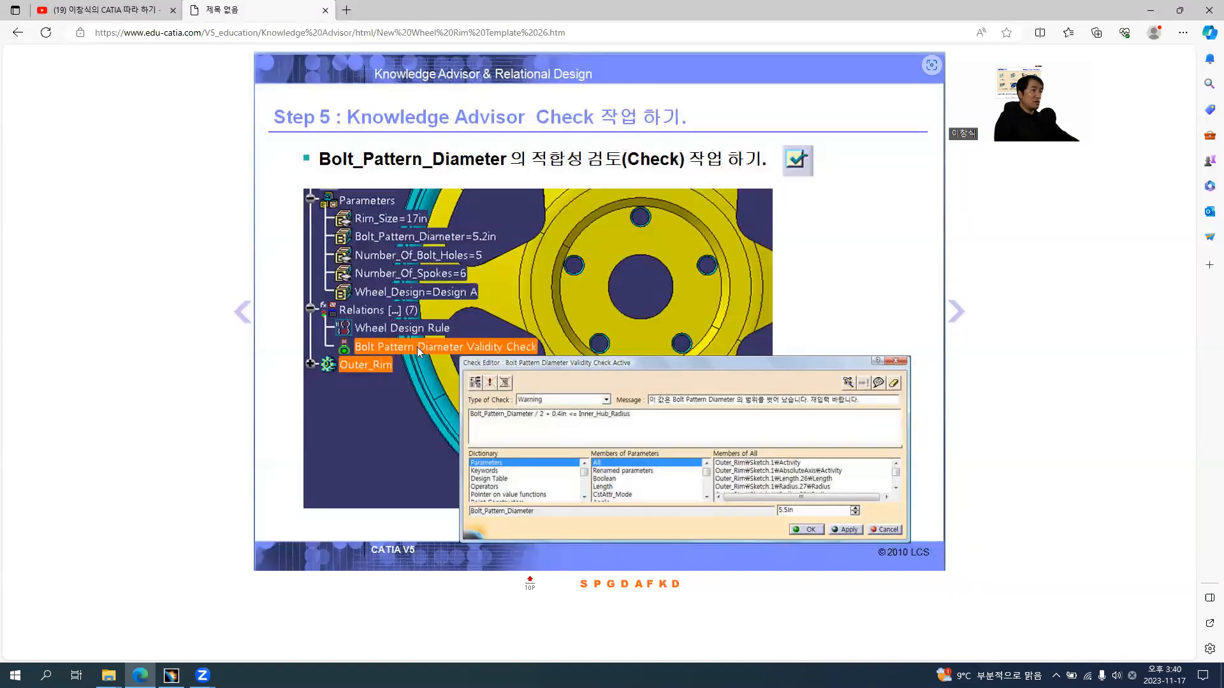
{"action": "key", "text": "alt+Tab"}
{"action": "left_click", "coordinate": [899, 260]}
{"action": "type", "text": "Bolt "}
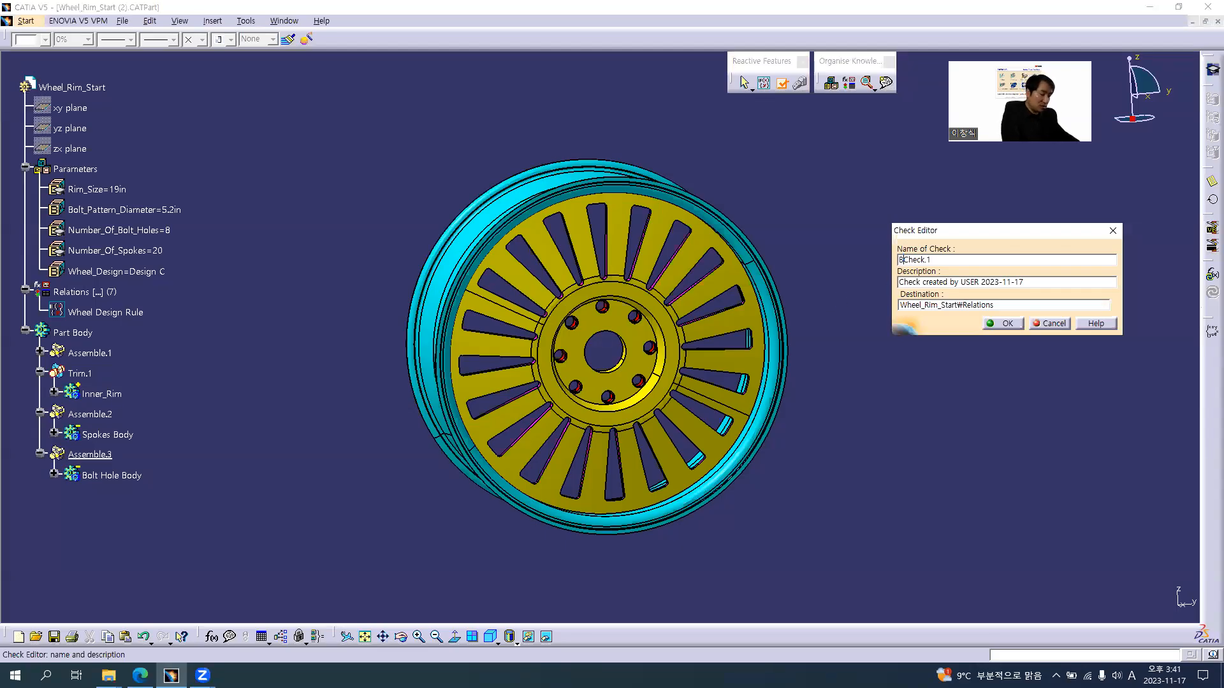
{"action": "type", "text": "Patter"}
{"action": "type", "text": "n "}
{"action": "type", "text": "Diamete"}
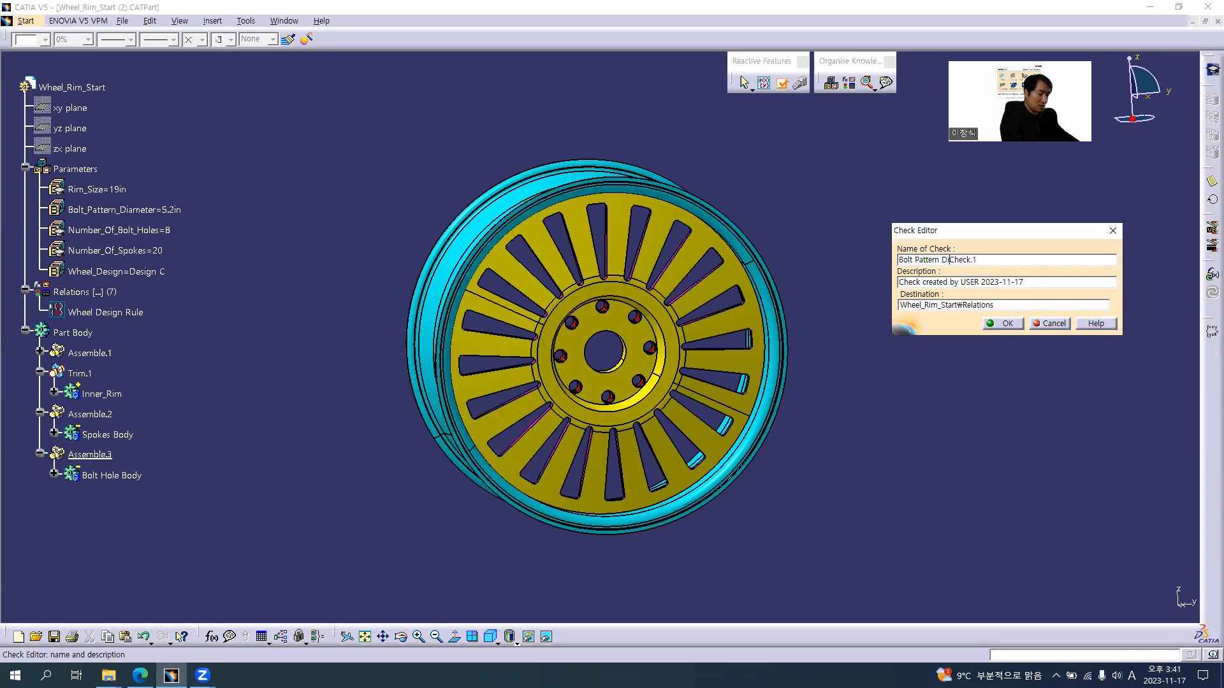
{"action": "type", "text": "r "}
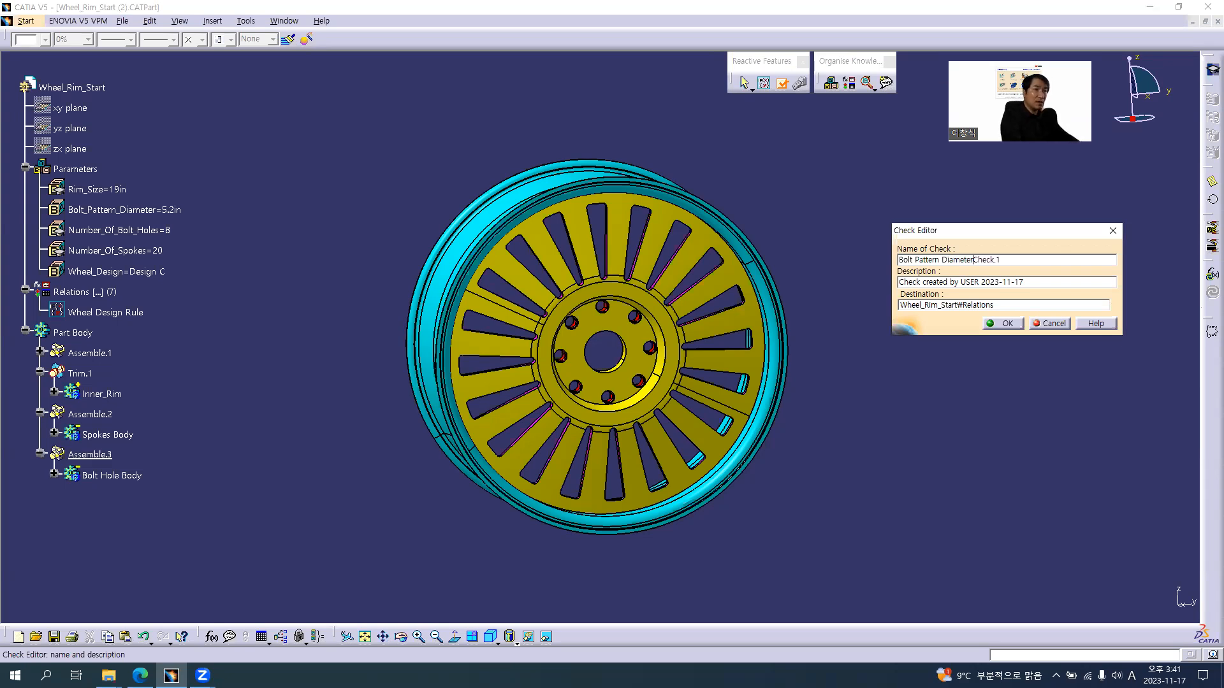
{"action": "type", "text": "Validity"}
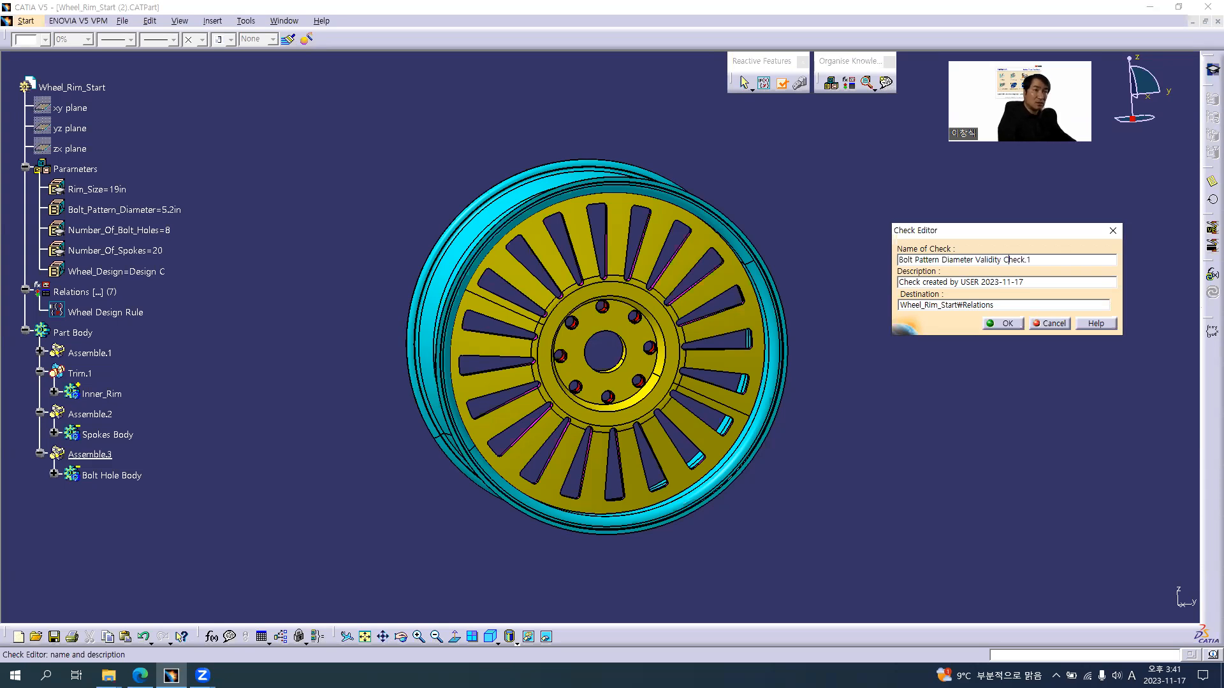
{"action": "key", "text": "BackSpace"}
{"action": "key", "text": "BackSpace"}
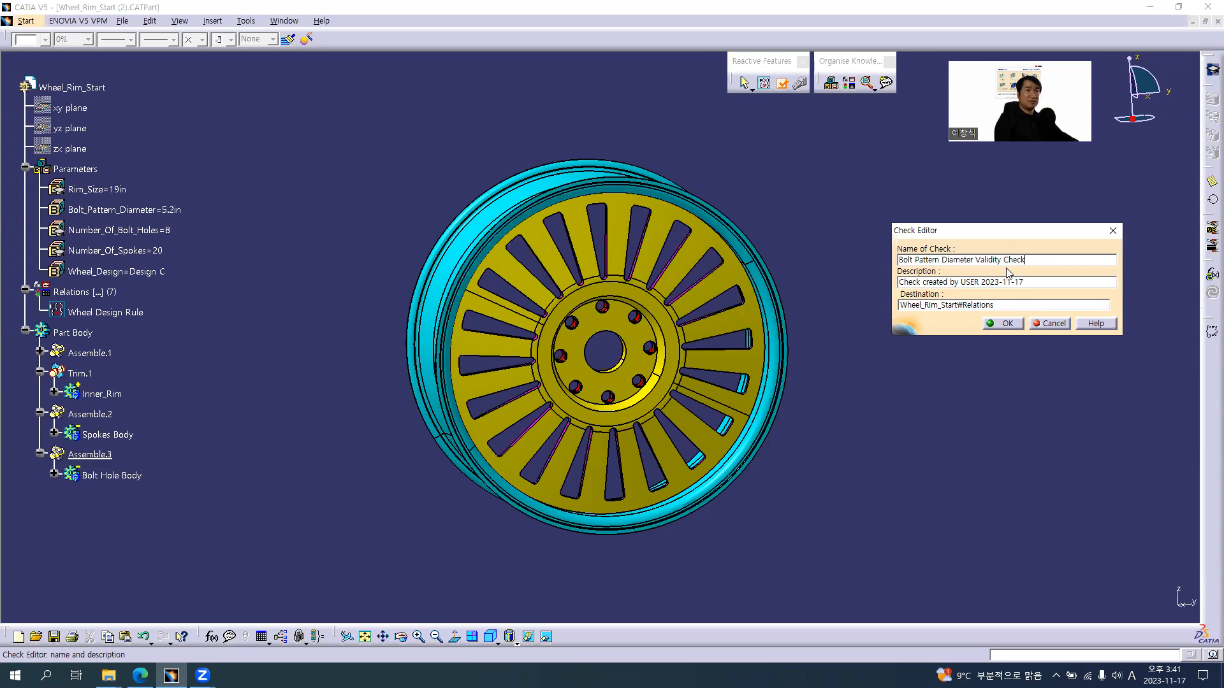
{"action": "left_click", "coordinate": [1006, 324]}
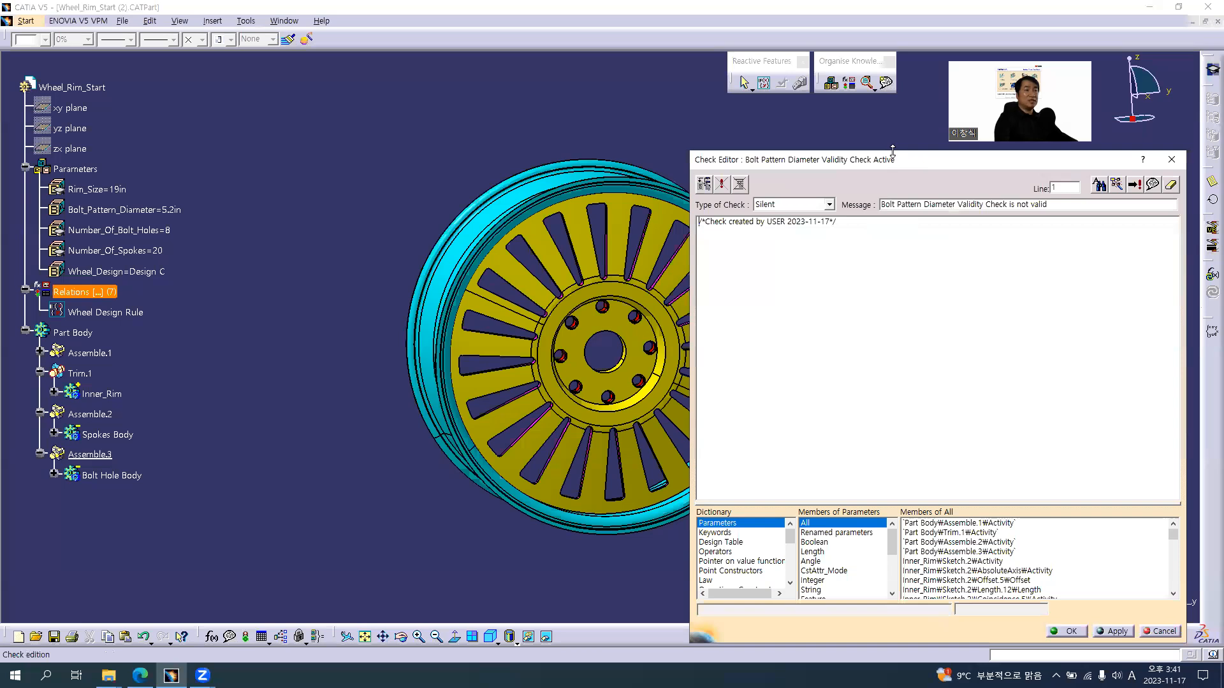
Enlarge the dictionary area of the Check Editor and set the type of check to Warning
{"action": "left_click_drag", "start_coordinate": [893, 150], "coordinate": [892, 153]}
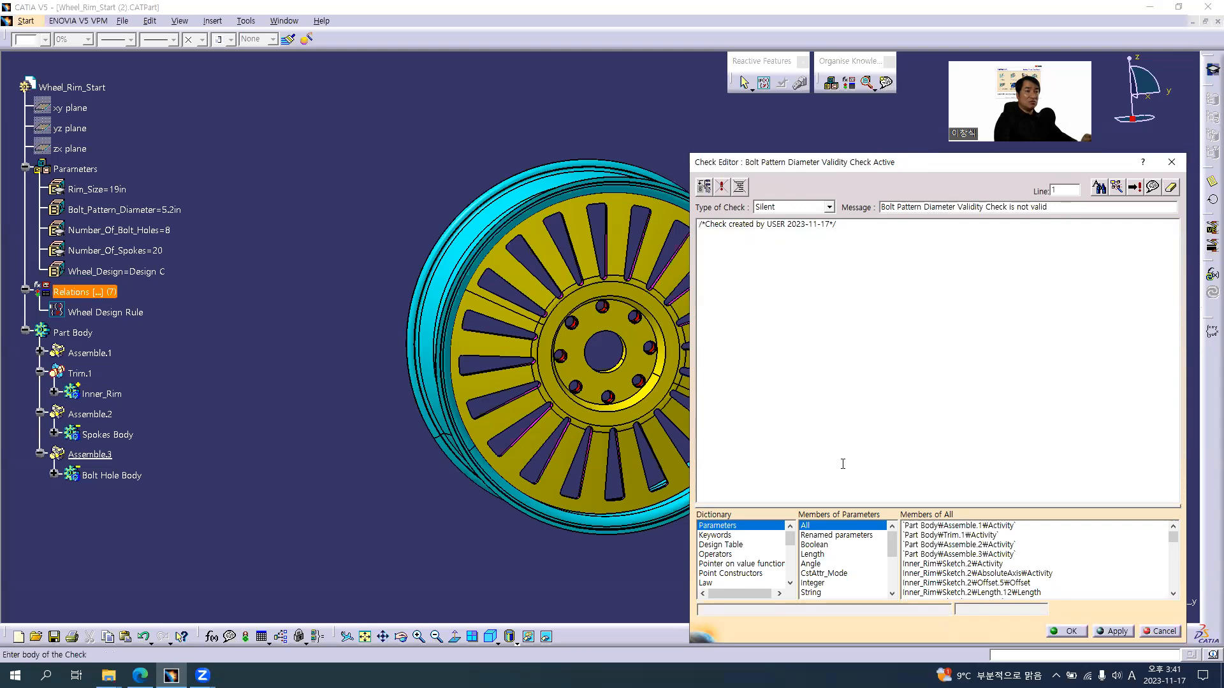
{"action": "left_click_drag", "start_coordinate": [738, 510], "coordinate": [738, 484]}
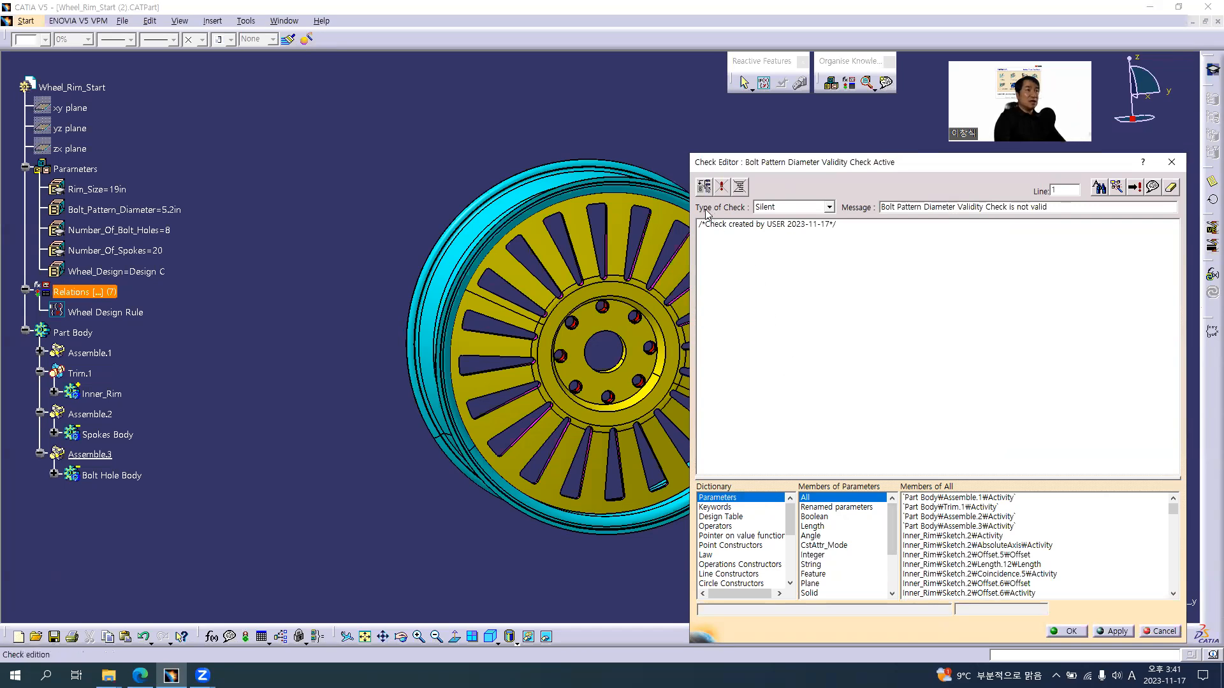
{"action": "left_click", "coordinate": [788, 208]}
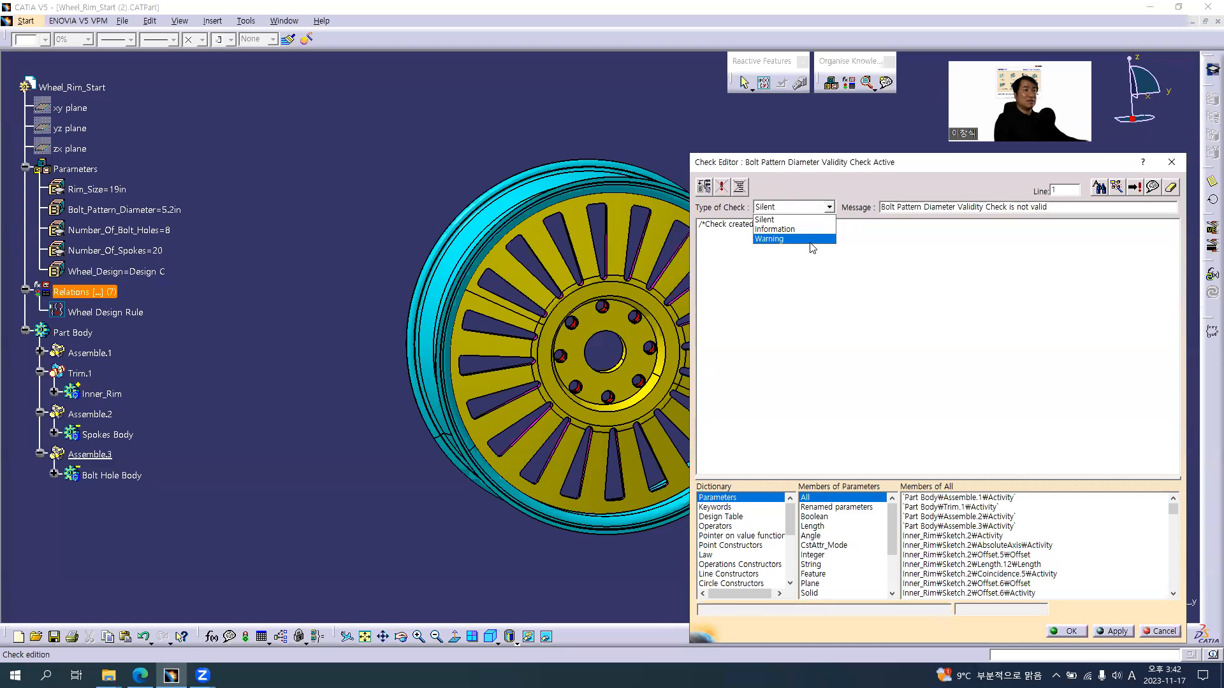
{"action": "left_click", "coordinate": [797, 239]}
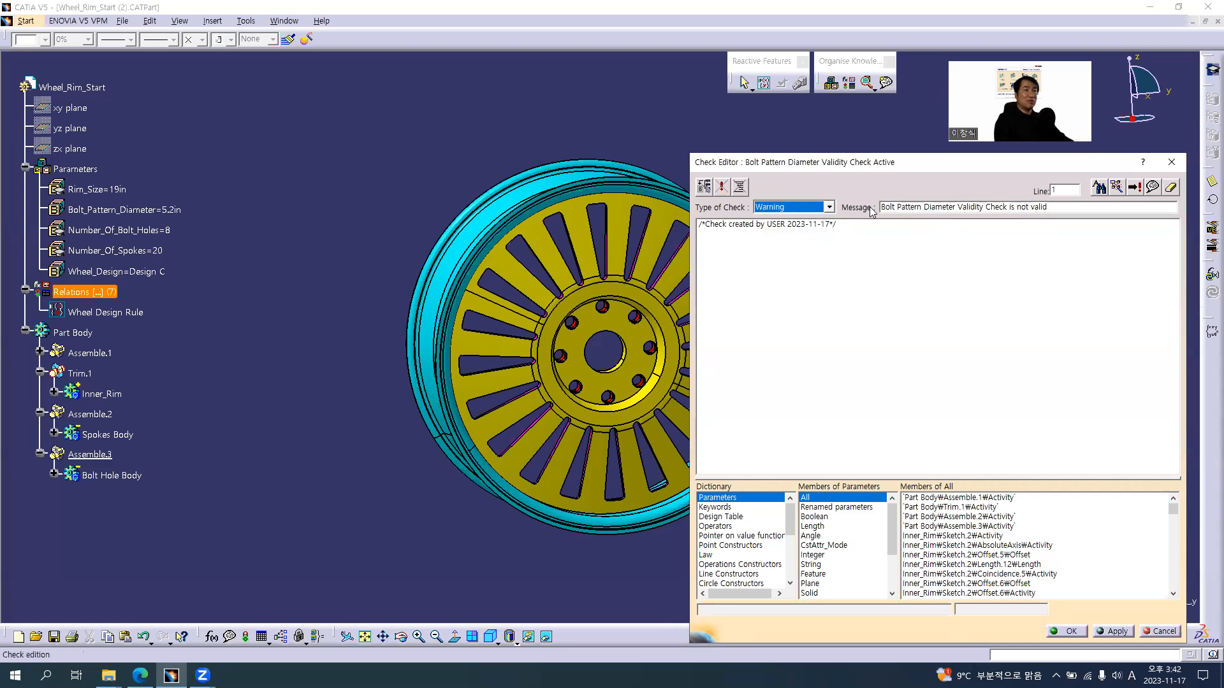
Set the check's warning message to "이 값은 Bolt Pattern Diameter 값의 범위를 벗어 났습니다. 재입력 바랍니다.", consulting the tutorial slide
{"action": "left_click_drag", "start_coordinate": [1057, 206], "coordinate": [826, 220]}
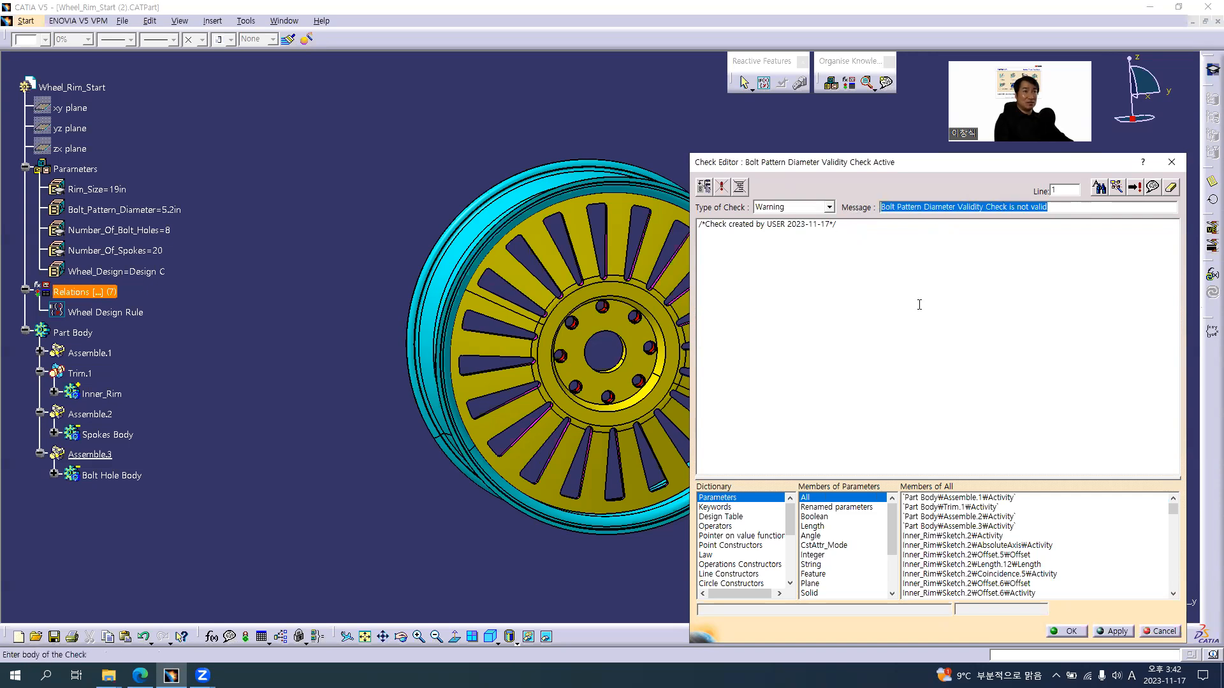
{"action": "key", "text": "alt+Tab"}
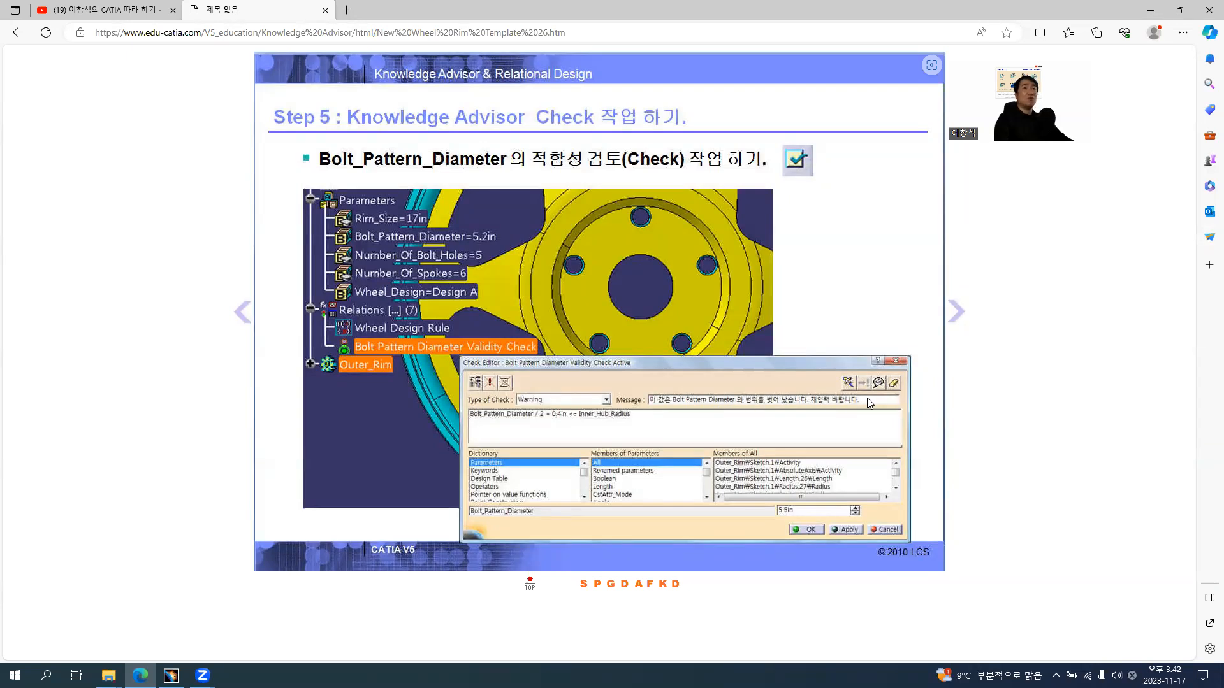
{"action": "key", "text": "alt+Tab"}
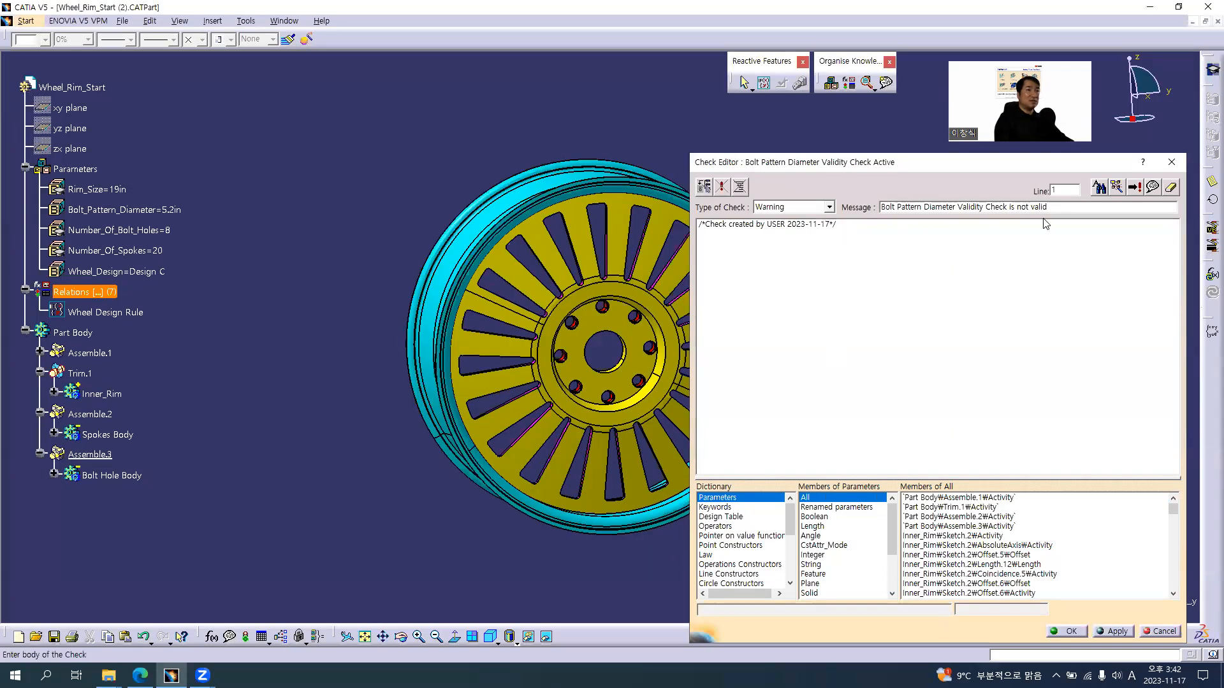
{"action": "left_click_drag", "start_coordinate": [1047, 207], "coordinate": [837, 224]}
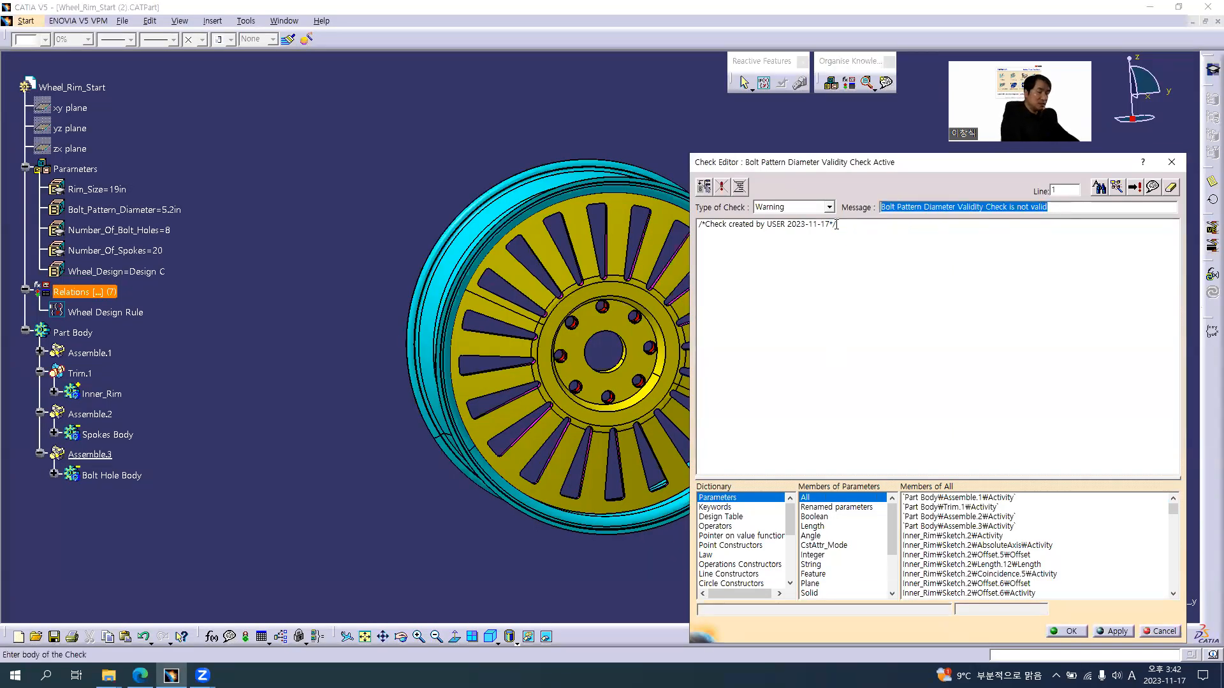
{"action": "key", "text": "Hangul"}
{"action": "type", "text": "이 값은"}
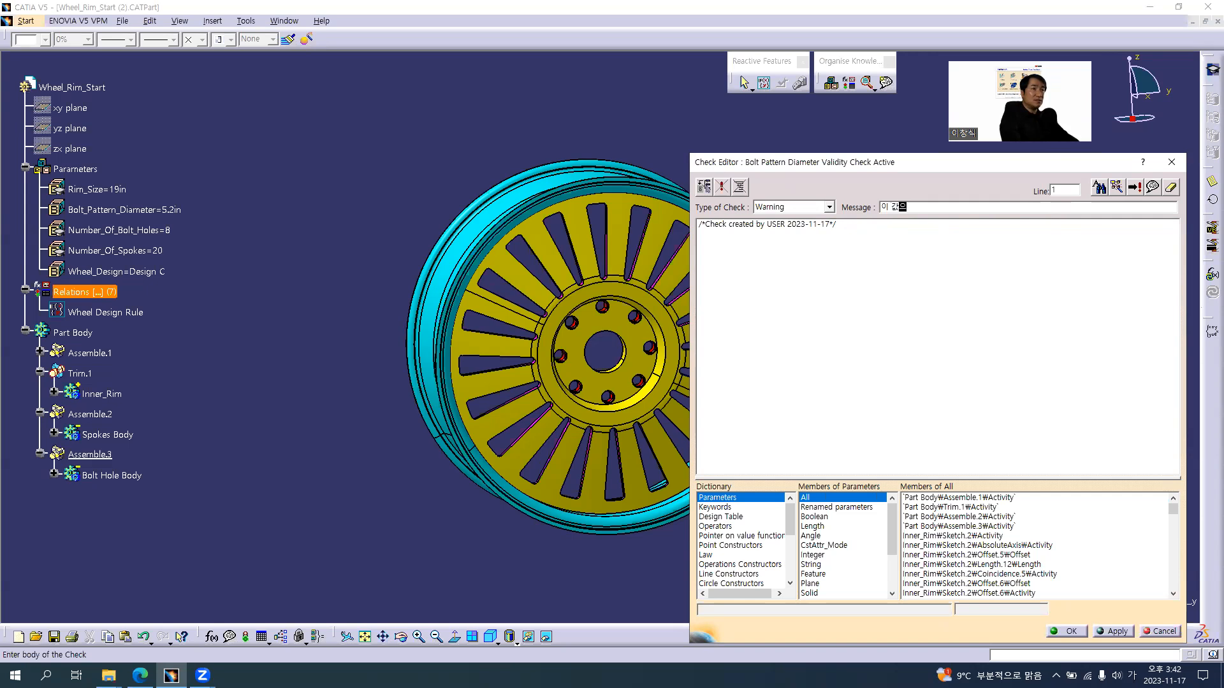
{"action": "key", "text": "Hangul"}
{"action": "type", "text": "Bolt Patter"}
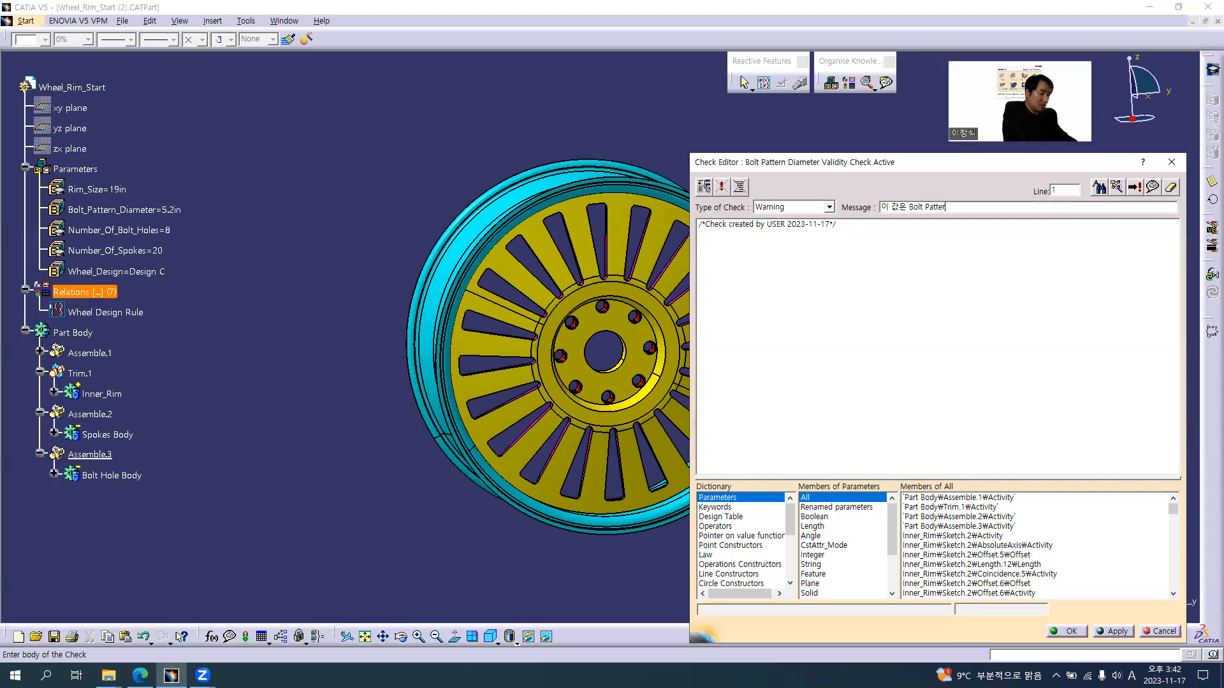
{"action": "type", "text": "n Diameter"}
{"action": "key", "text": "Hangul"}
{"action": "type", "text": "값으ㅣ ㅂㅓㅁㅇㅜㅣ를 벗어 나"}
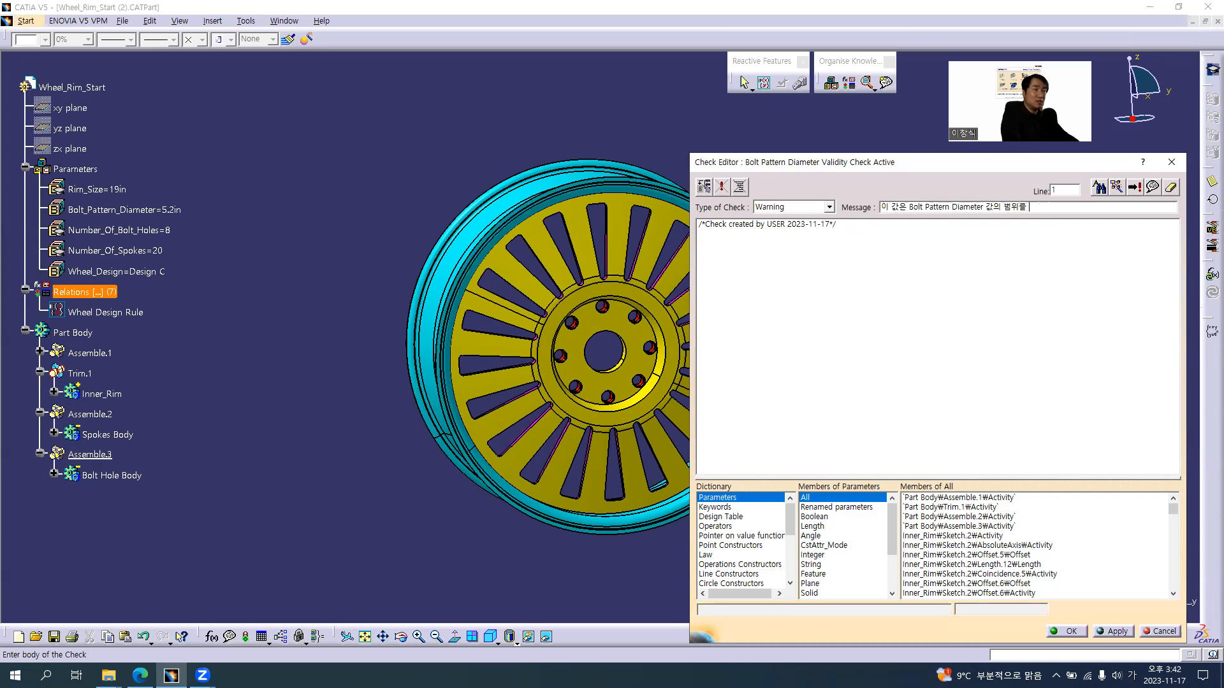
{"action": "type", "text": "ㅆ"}
{"action": "type", "text": "습니다."}
{"action": "type", "text": " 재입력 바"}
{"action": "type", "text": "랍니다."}
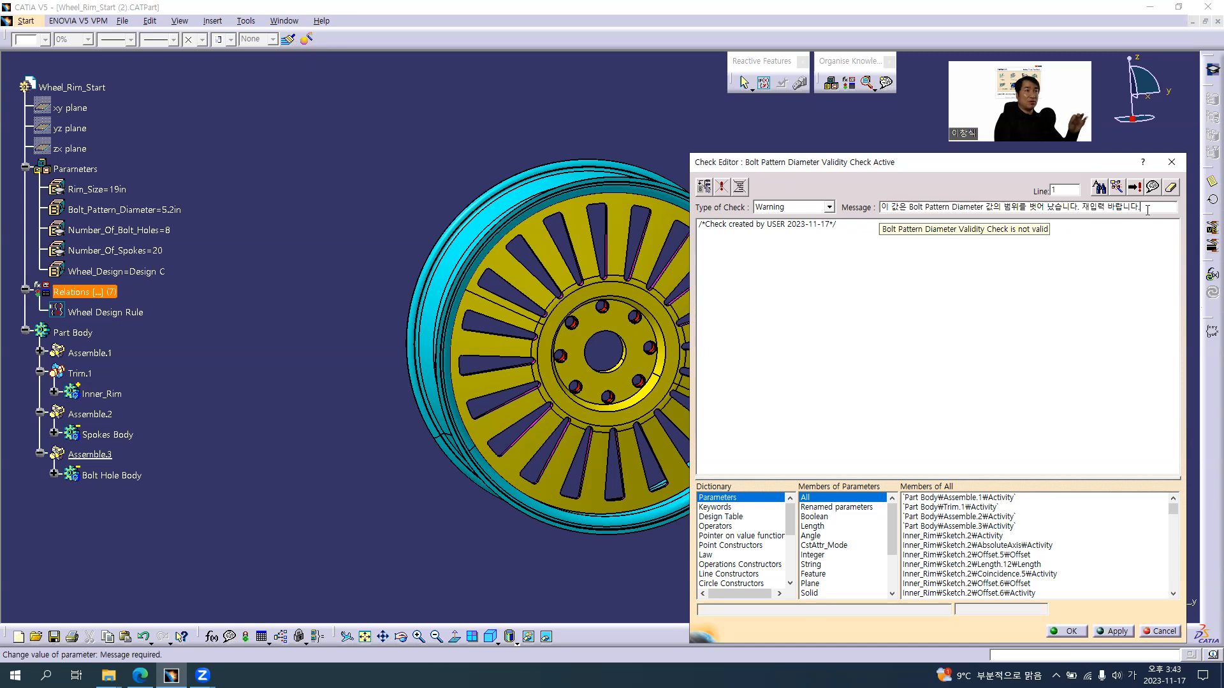
Replace the default comment in the check body with the expression Bolt_Pattern_Diameter / 2, consulting the tutorial slide
{"action": "left_click_drag", "start_coordinate": [699, 224], "coordinate": [887, 292]}
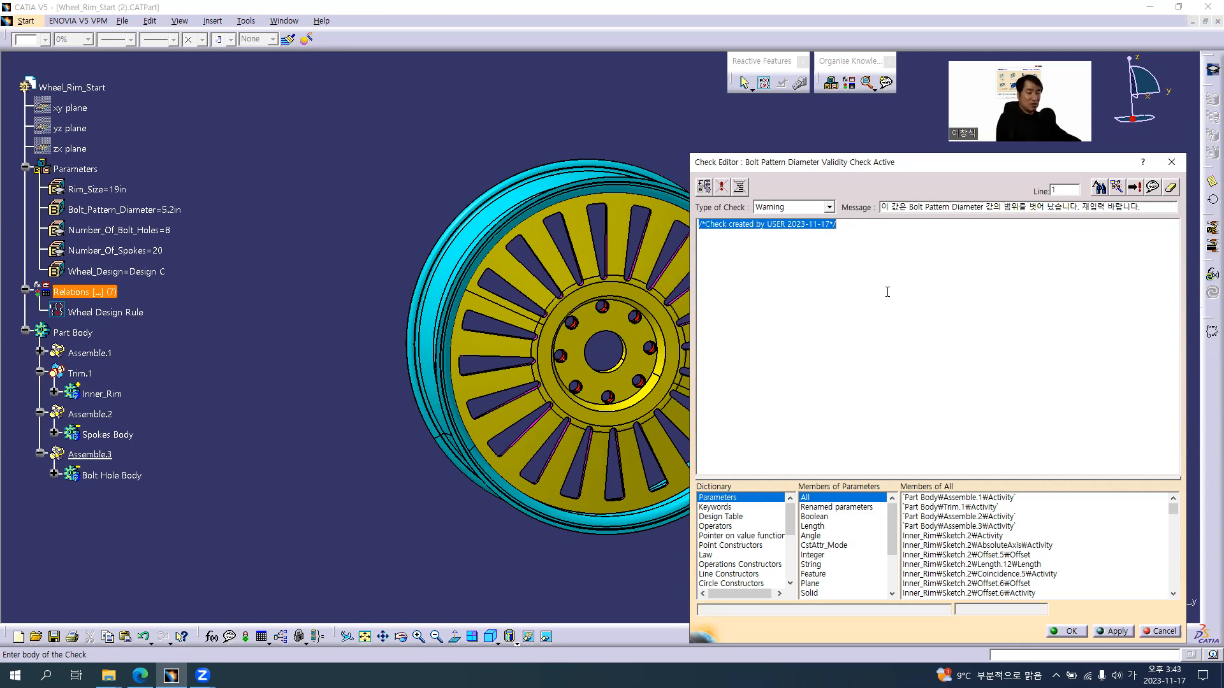
{"action": "key", "text": "Delete"}
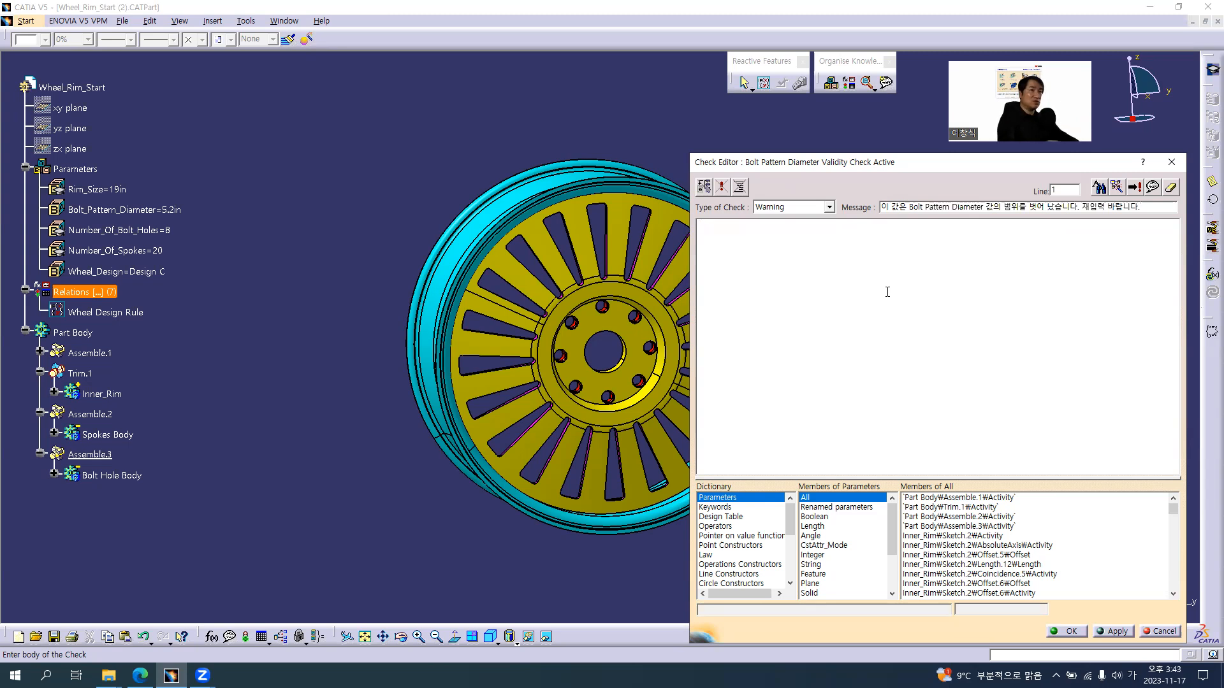
{"action": "key", "text": "alt+Tab"}
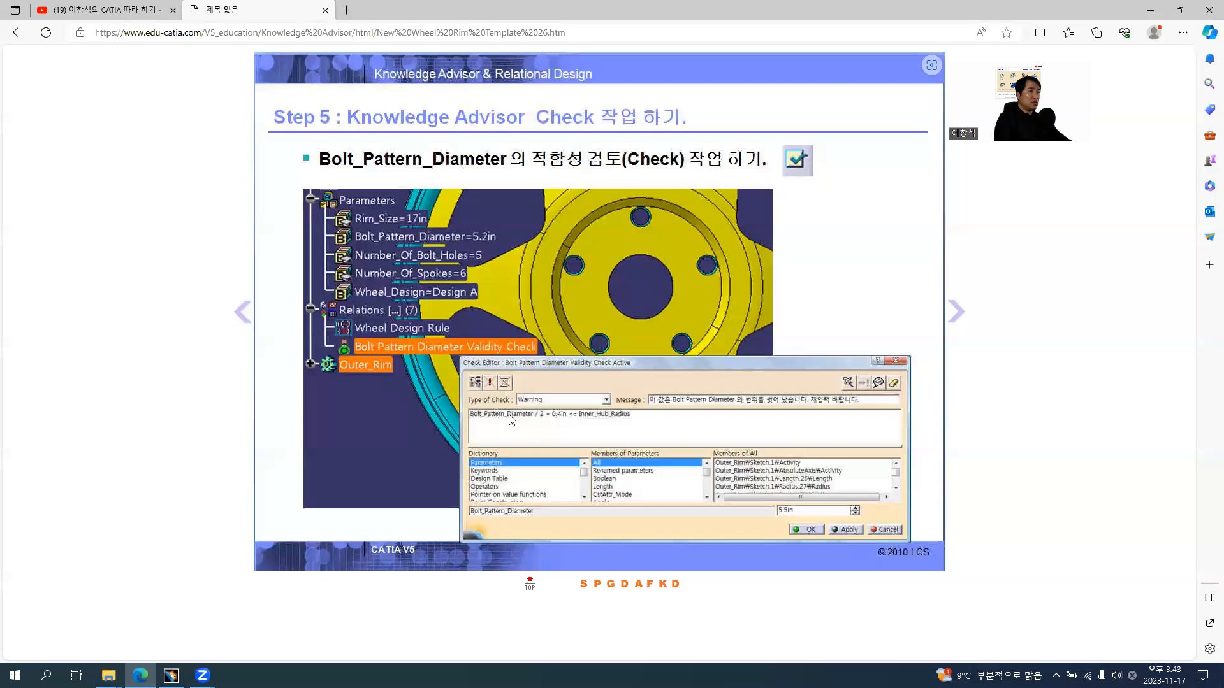
{"action": "key", "text": "alt+Tab"}
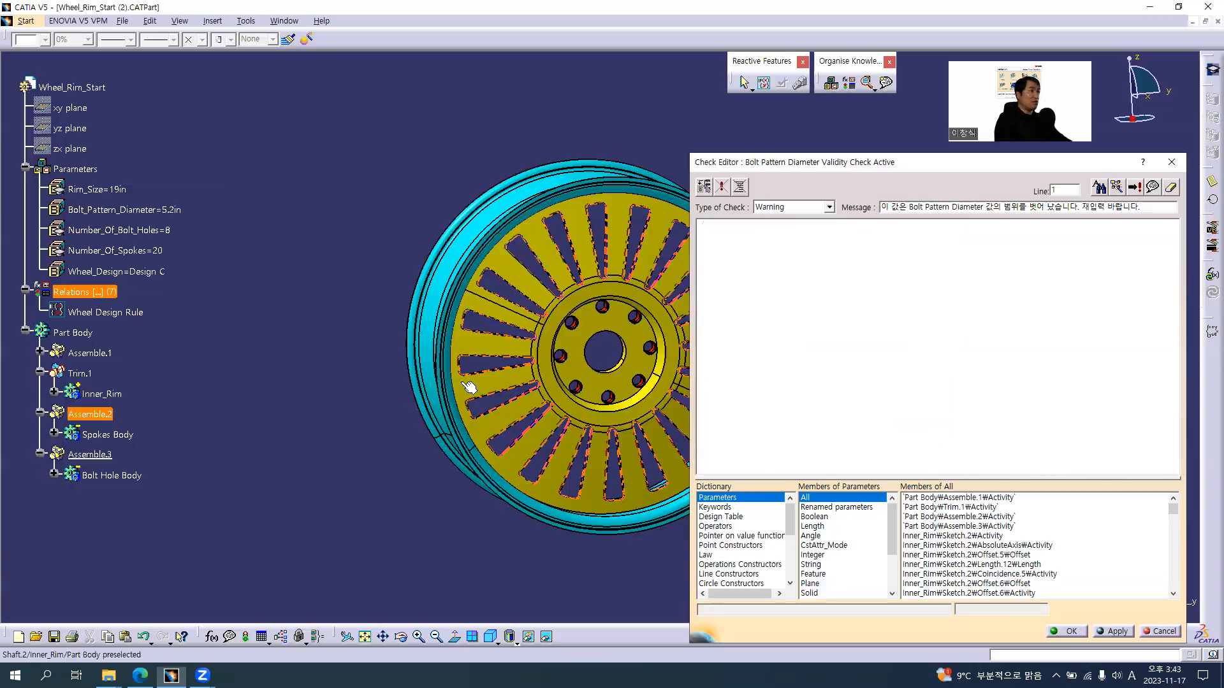
{"action": "left_click", "coordinate": [105, 211]}
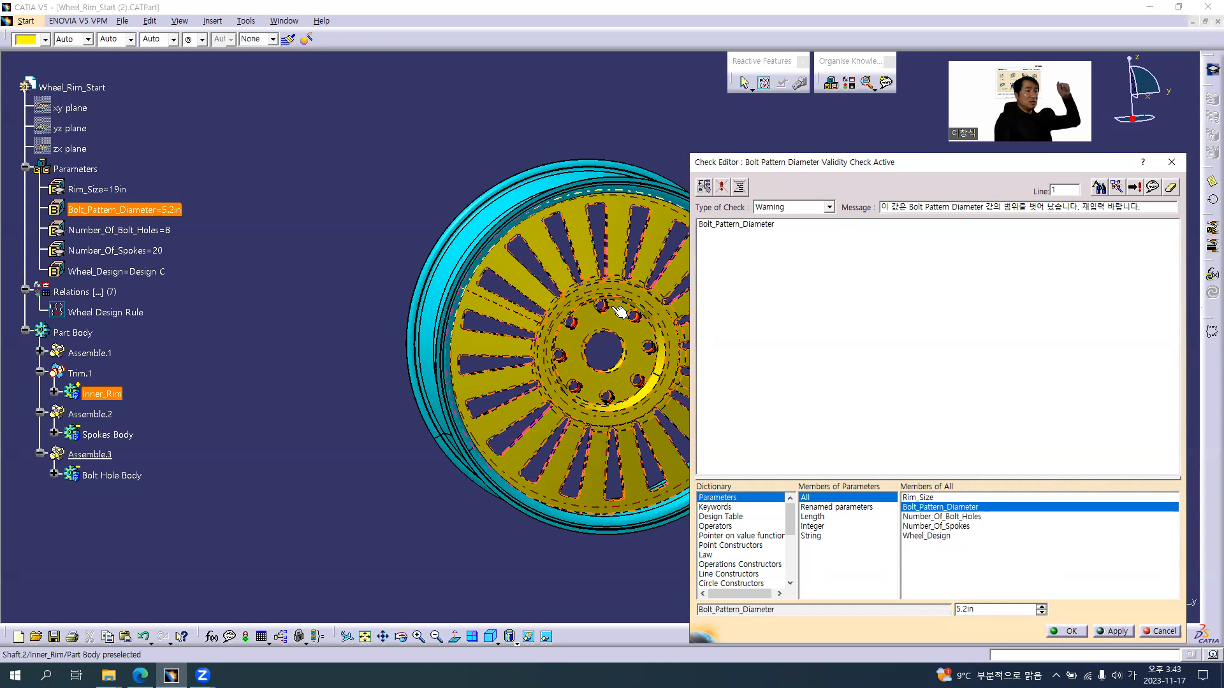
{"action": "middle_click_drag", "start_coordinate": [602, 358], "coordinate": [602, 288], "text": "ctrl"}
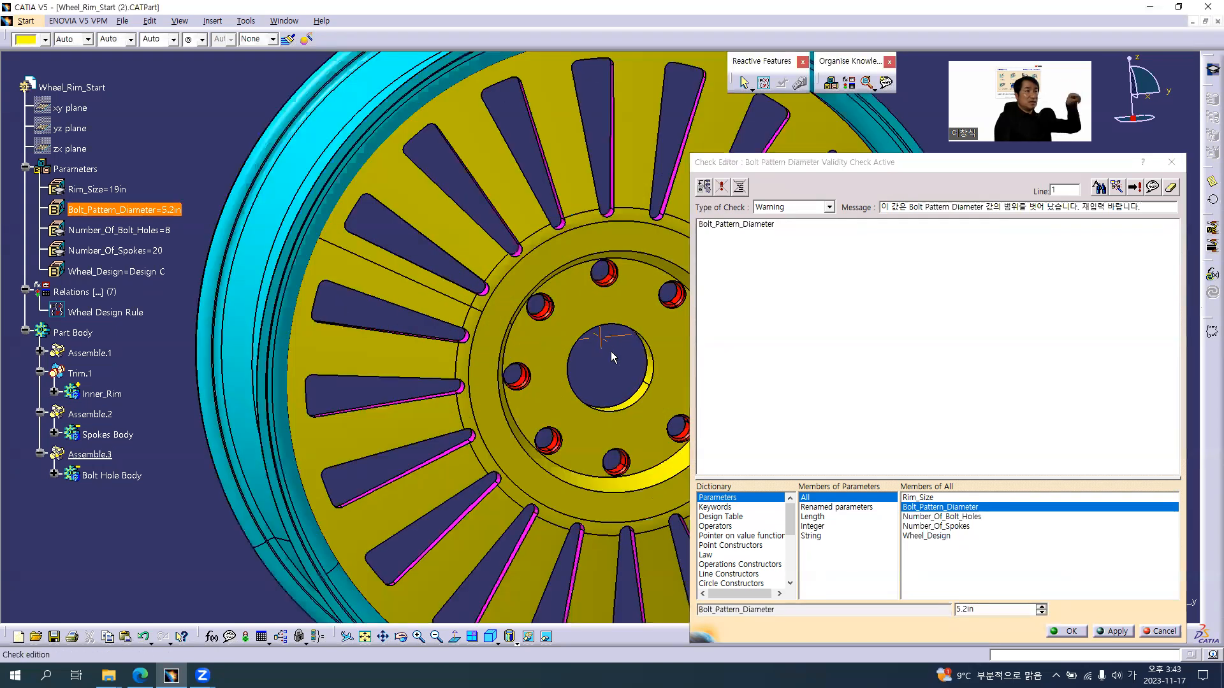
{"action": "middle_click_drag", "start_coordinate": [613, 367], "coordinate": [548, 368]}
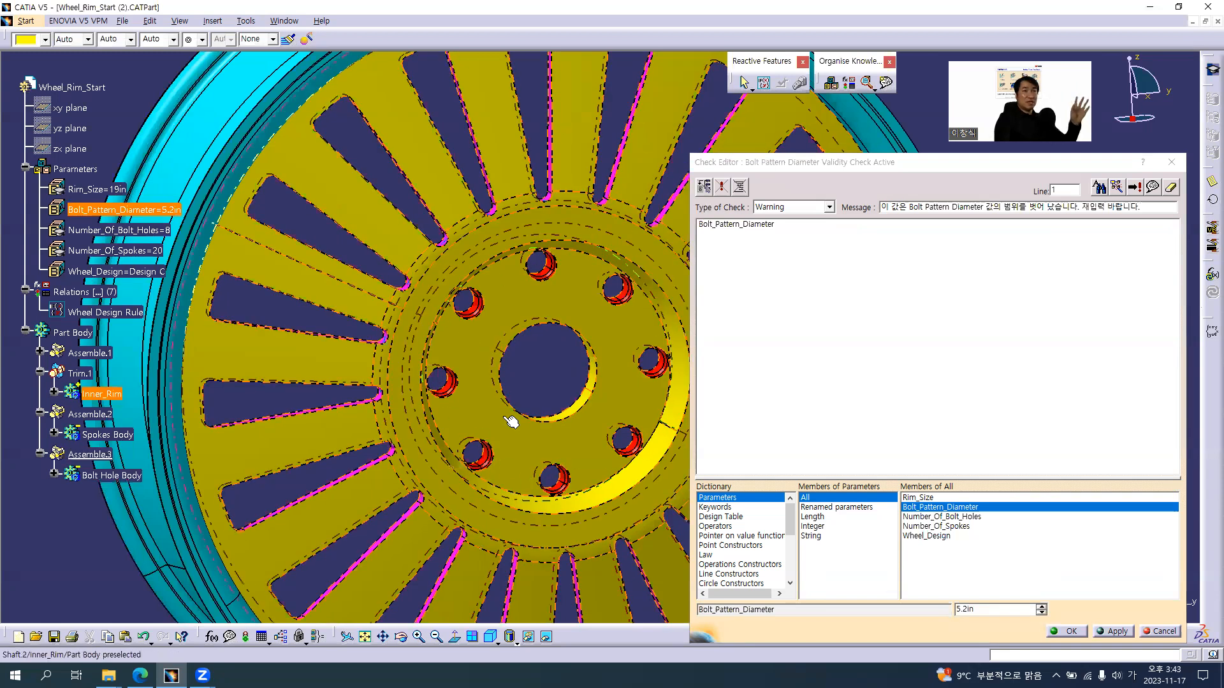
{"action": "left_click", "coordinate": [827, 235]}
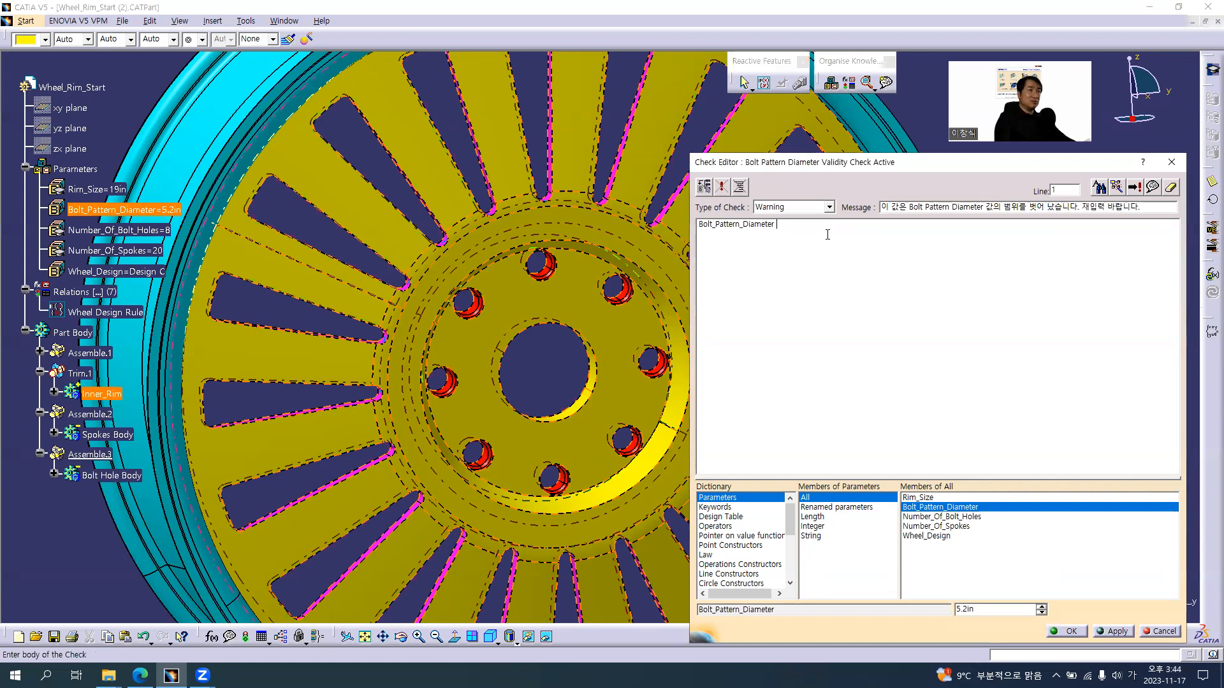
{"action": "type", "text": "/ 2"}
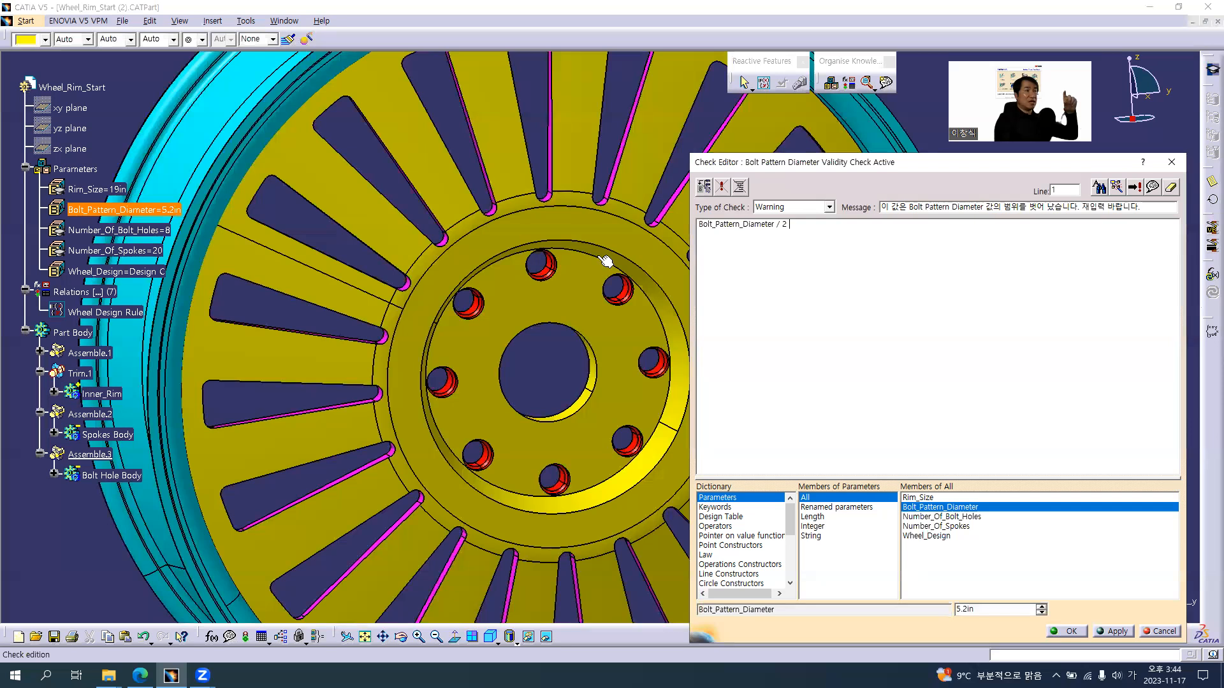
Append + 0.4in to the Bolt_Pattern_Diameter / 2 expression in the check body, consulting the tutorial slide for the term
{"action": "left_click_drag", "start_coordinate": [789, 226], "coordinate": [690, 227]}
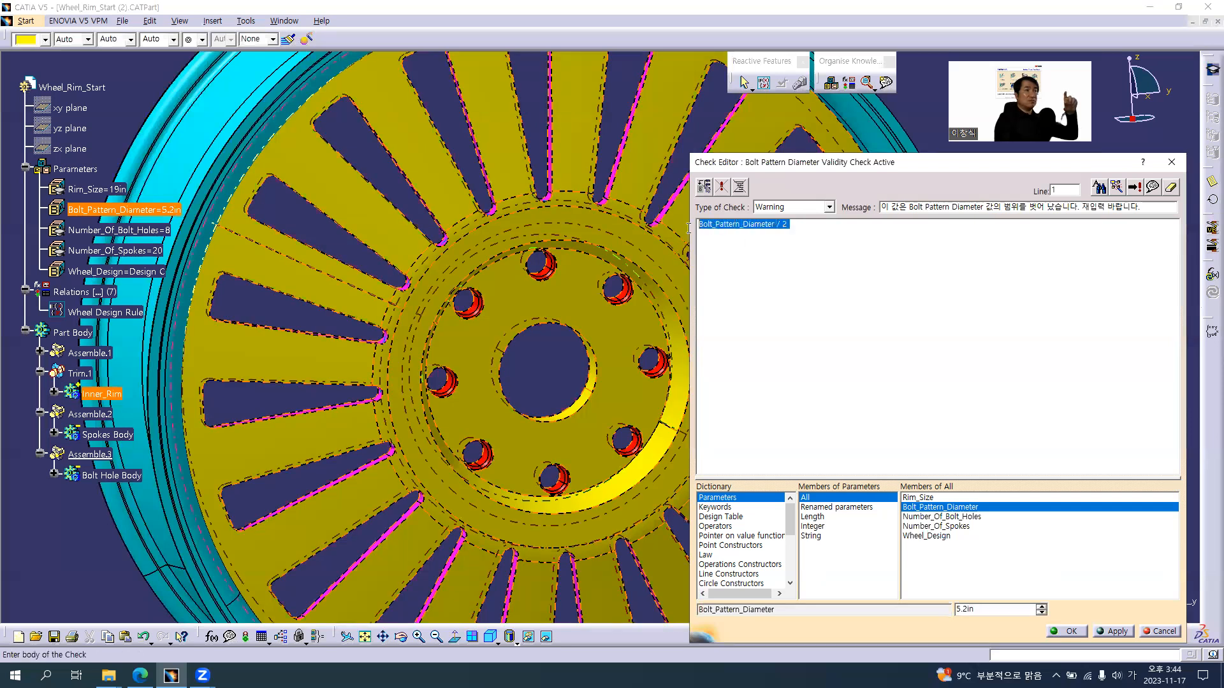
{"action": "left_click", "coordinate": [806, 226]}
{"action": "middle_click_drag", "start_coordinate": [515, 358], "coordinate": [501, 405]}
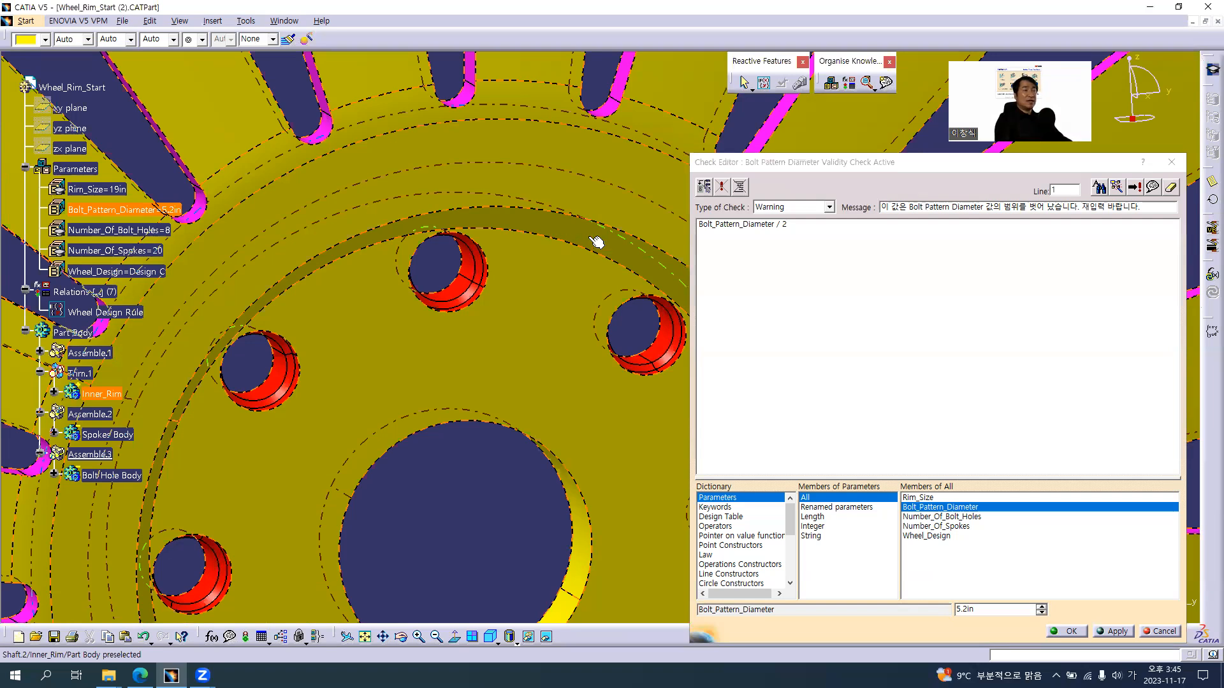
{"action": "left_click", "coordinate": [845, 228]}
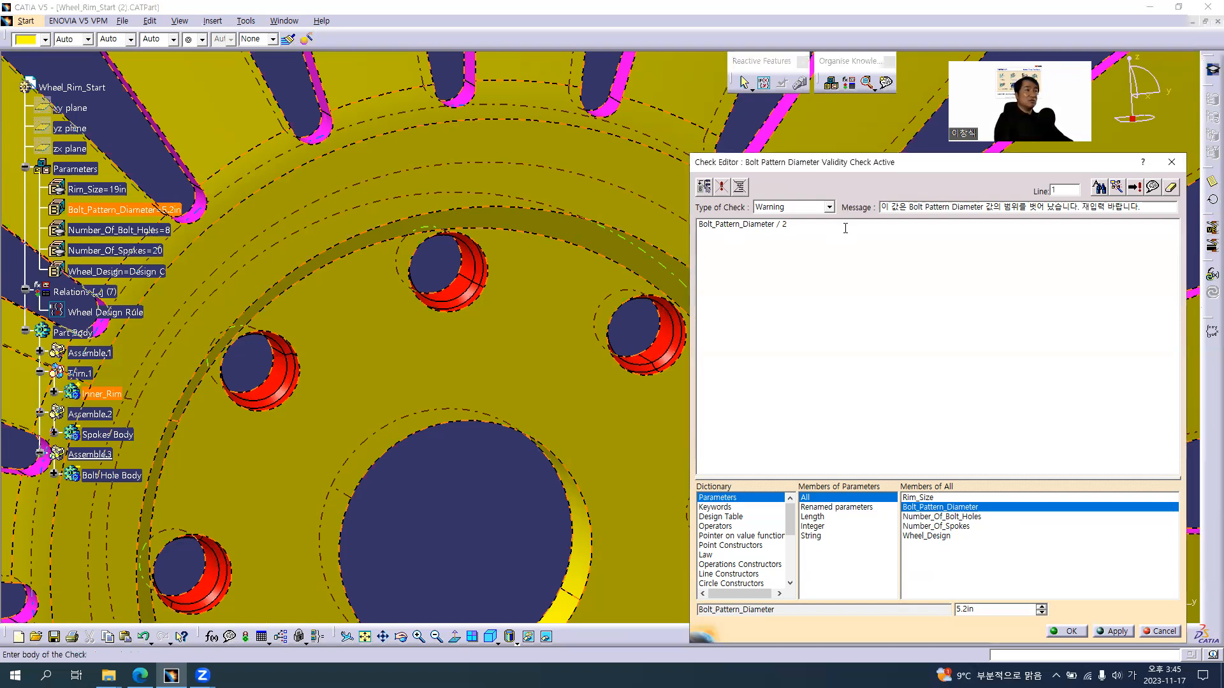
{"action": "key", "text": "alt+Tab"}
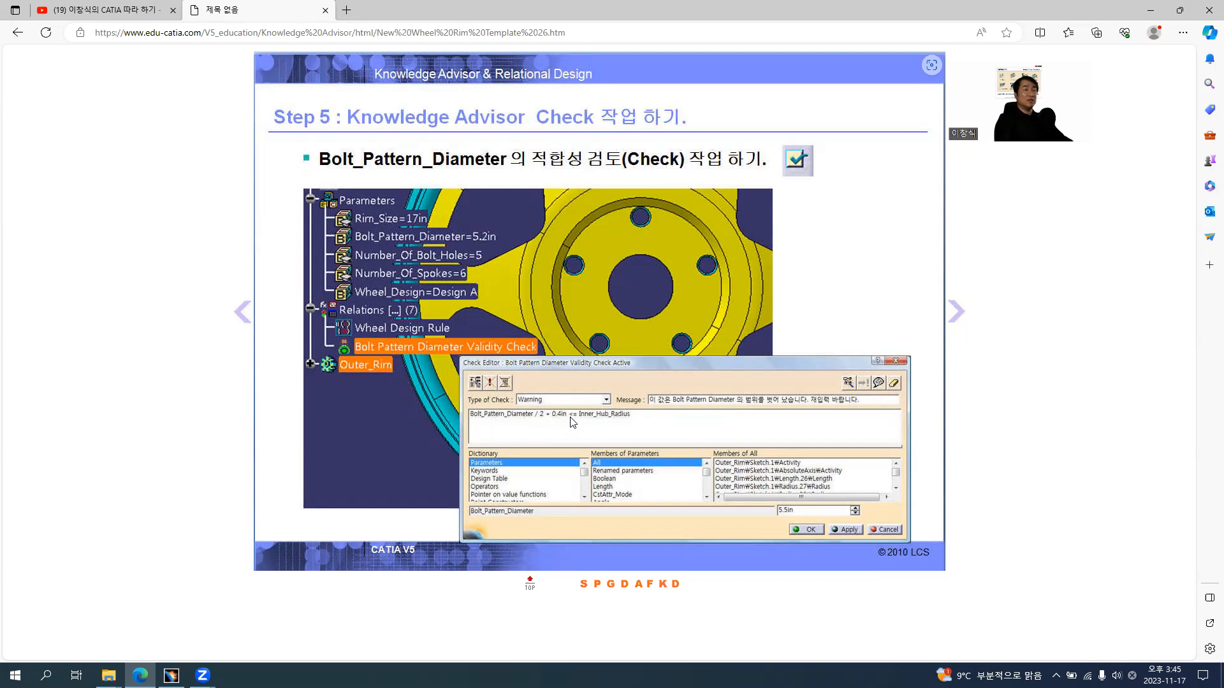
{"action": "key", "text": "alt+Tab"}
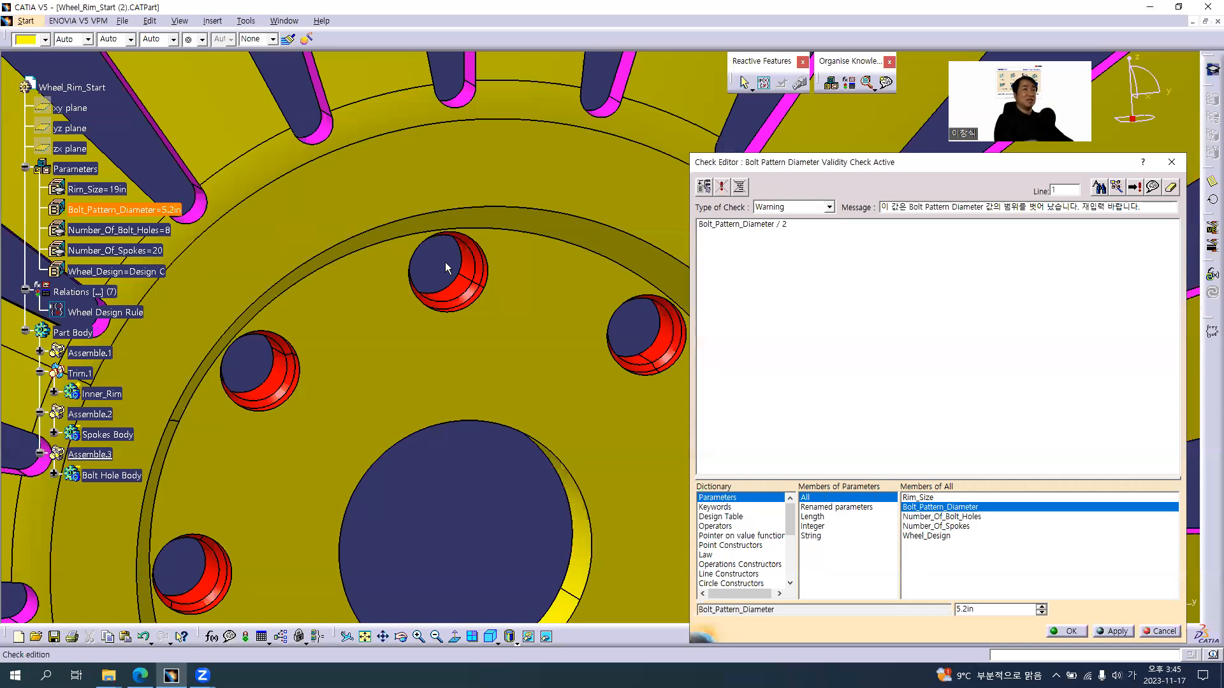
{"action": "left_click", "coordinate": [841, 234]}
{"action": "type", "text": "+0.4 ㅑㅜ"}
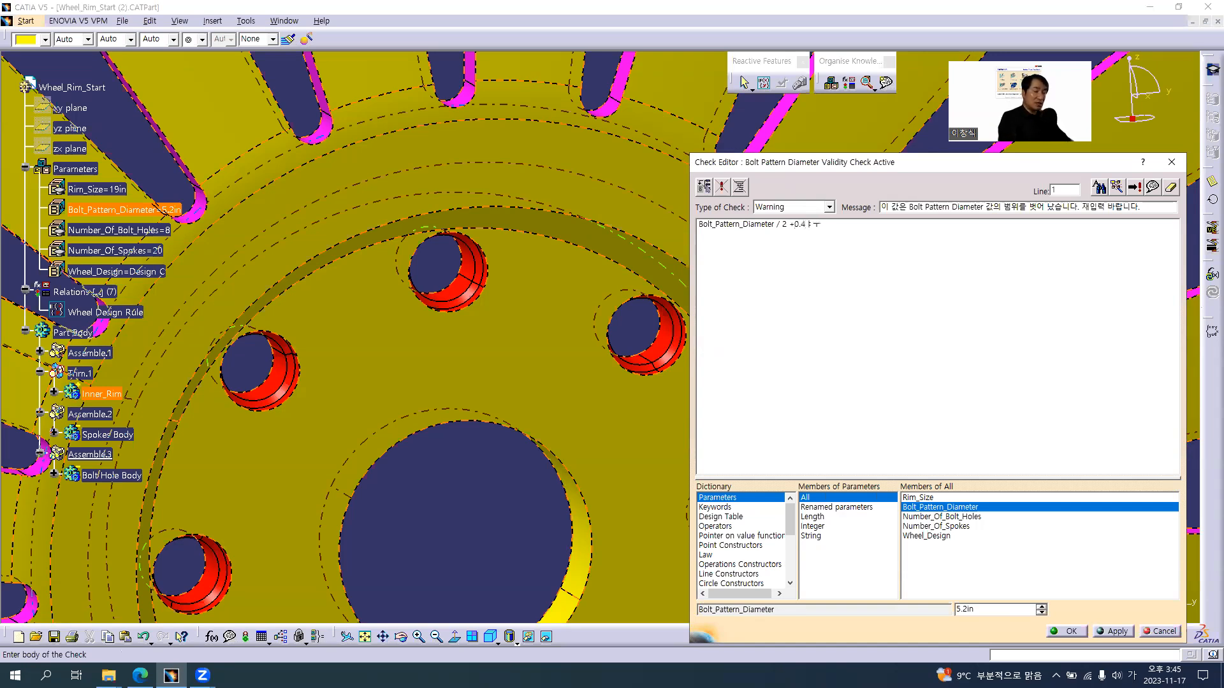
{"action": "key", "text": "BackSpace"}
{"action": "key", "text": "Hangul"}
{"action": "type", "text": "in"}
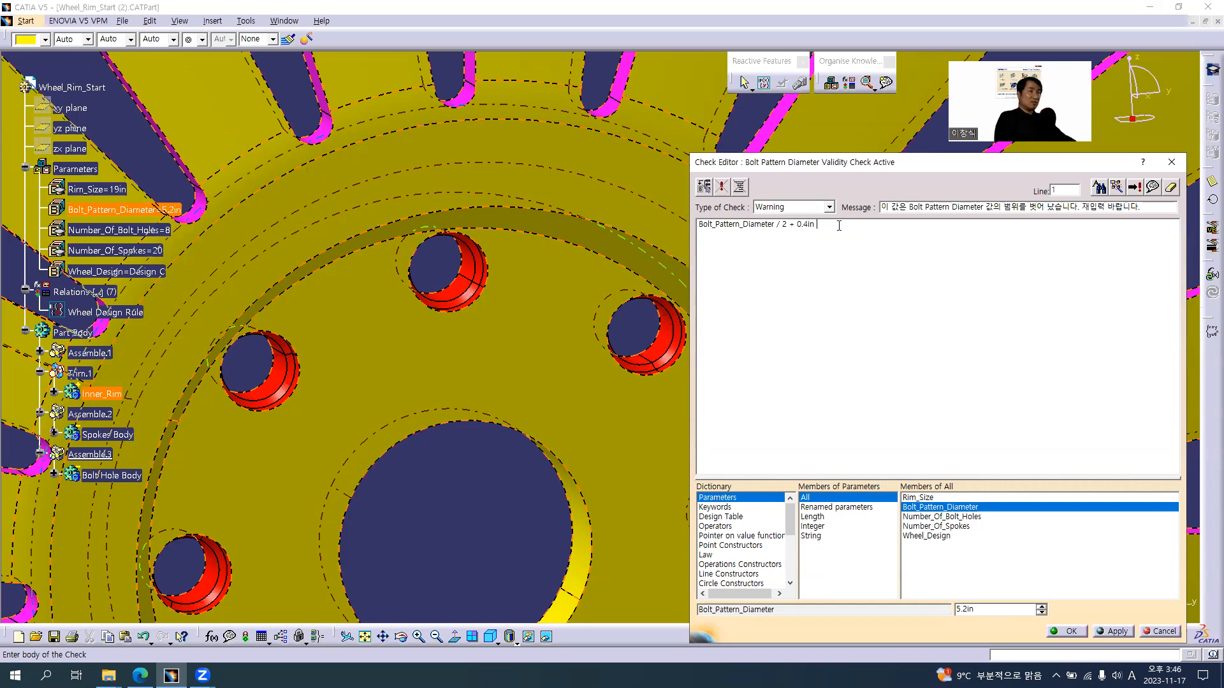
Consult the tutorial slide and append the comparison operator <= to the end of the check expression
{"action": "key", "text": "alt+Tab"}
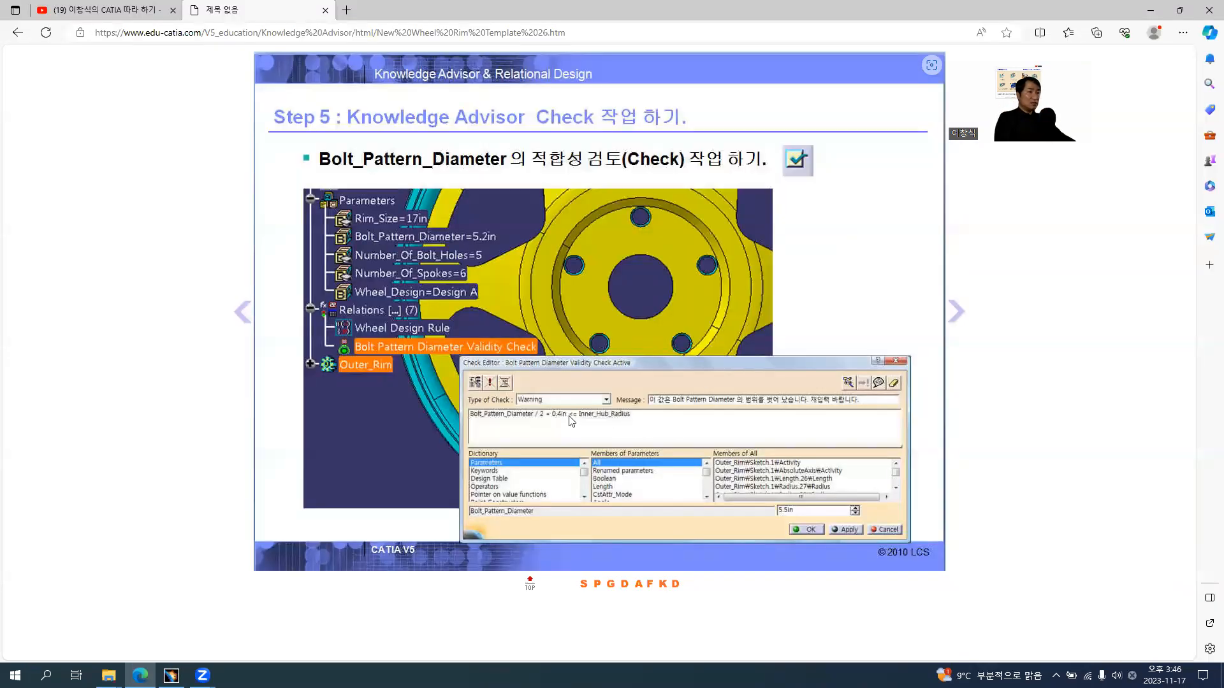
{"action": "key", "text": "alt+Tab"}
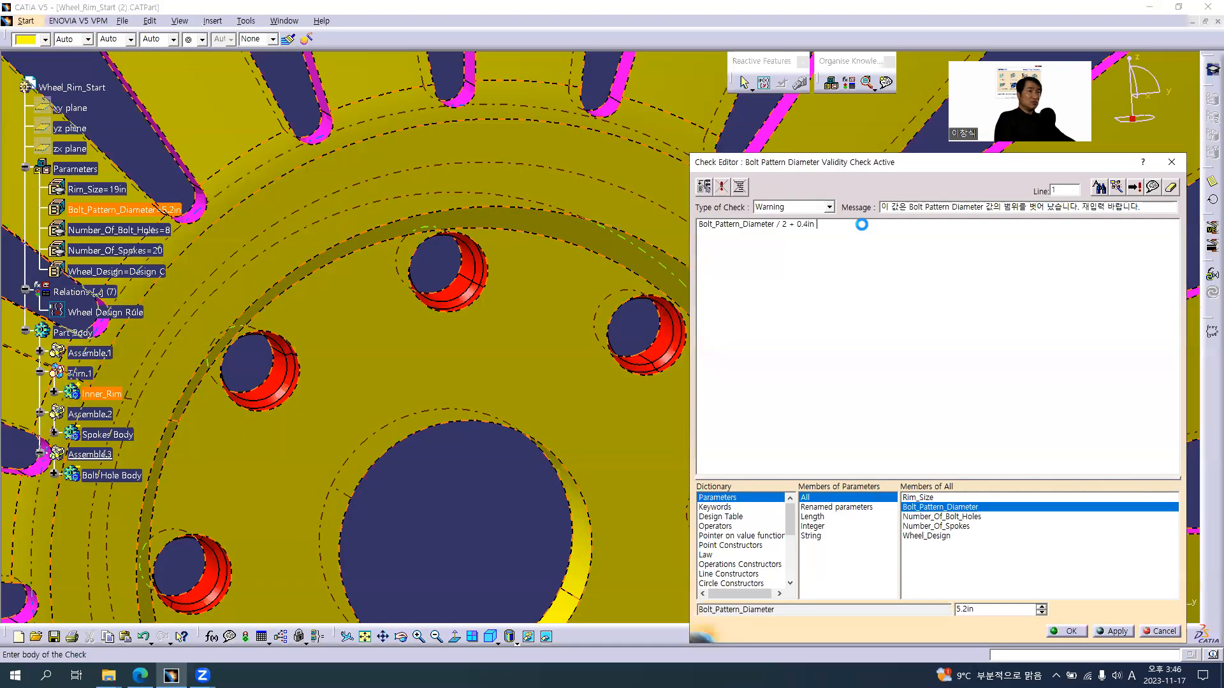
{"action": "key", "text": "BackSpace"}
{"action": "type", "text": "<="}
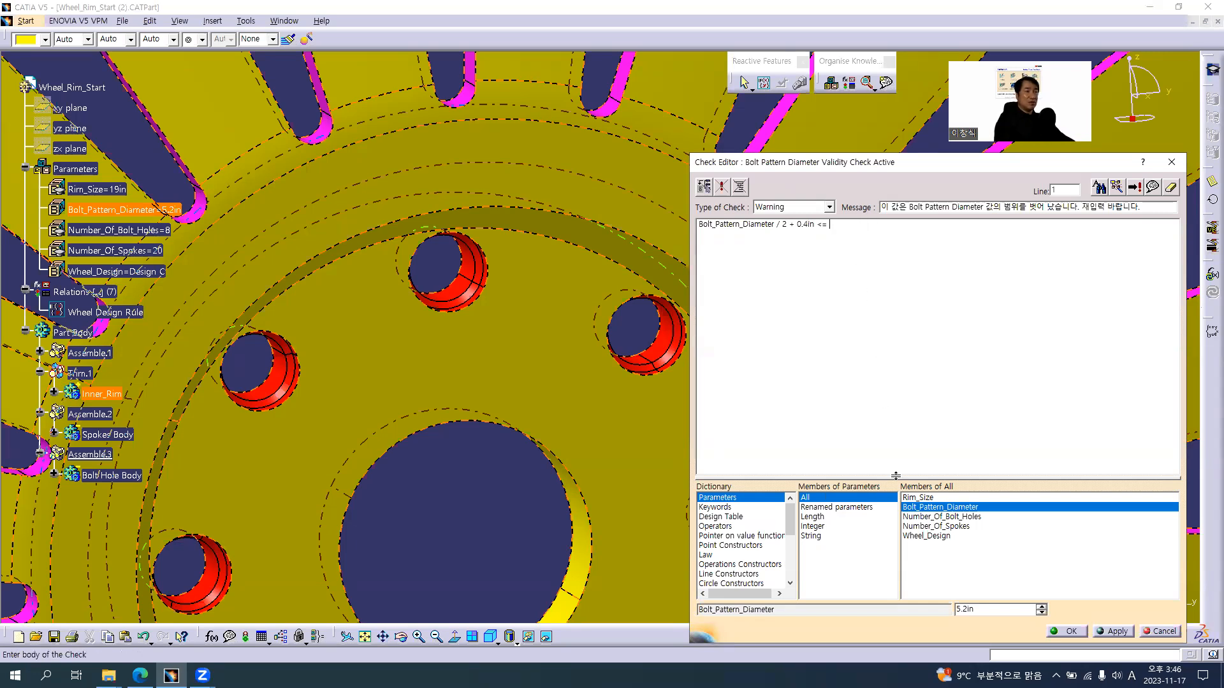
Enlarge the dictionary area of the Check Editor and examine the Operators ==, <>, >=, >, < and <= one by one
{"action": "left_click_drag", "start_coordinate": [897, 477], "coordinate": [890, 406]}
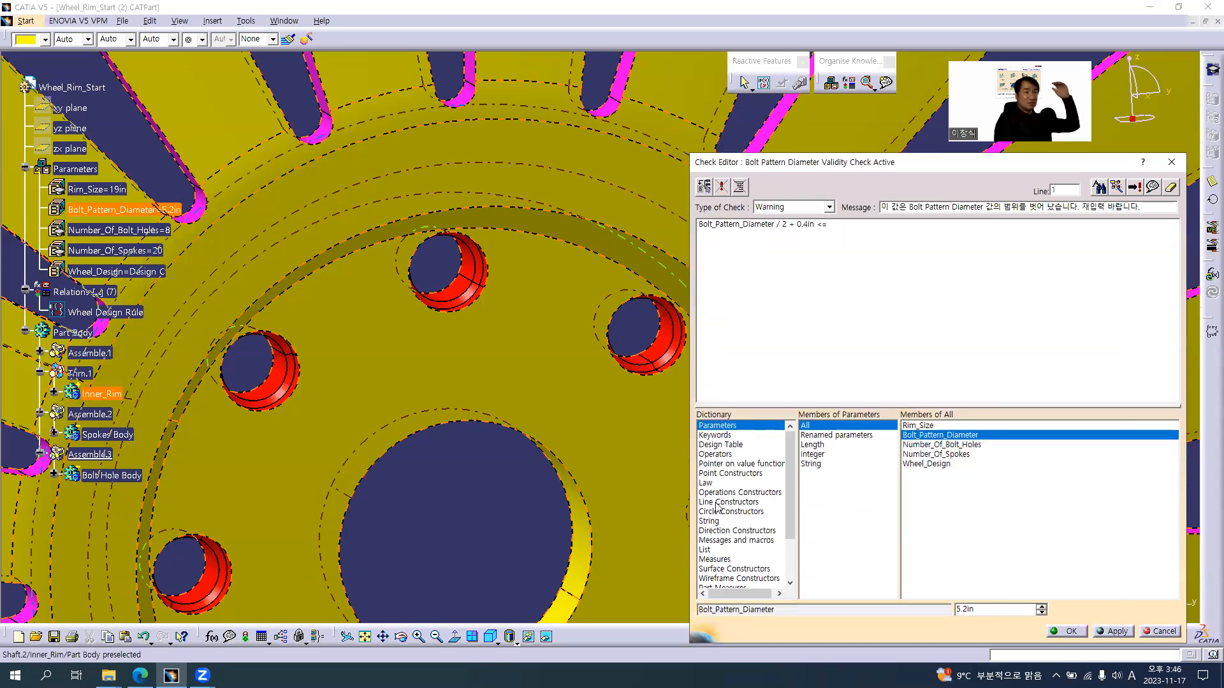
{"action": "scroll", "coordinate": [727, 479], "scroll_direction": "down", "scroll_amount": 2}
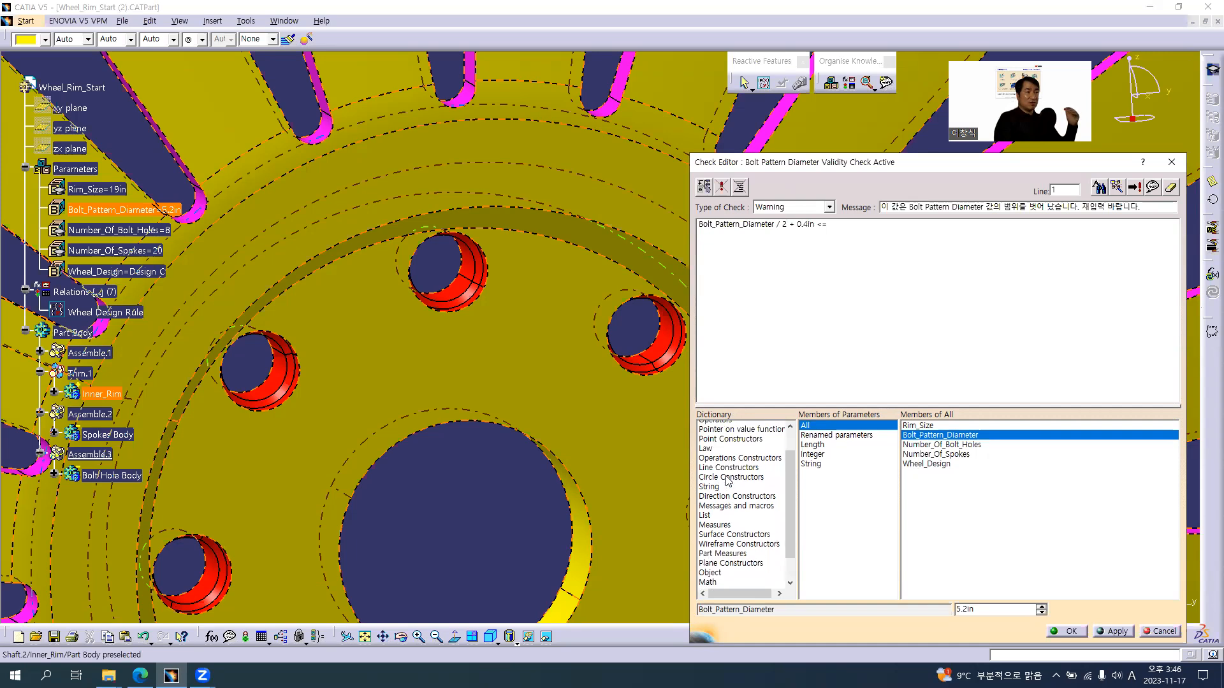
{"action": "scroll", "coordinate": [726, 475], "scroll_direction": "up", "scroll_amount": 2}
{"action": "left_click", "coordinate": [724, 455]}
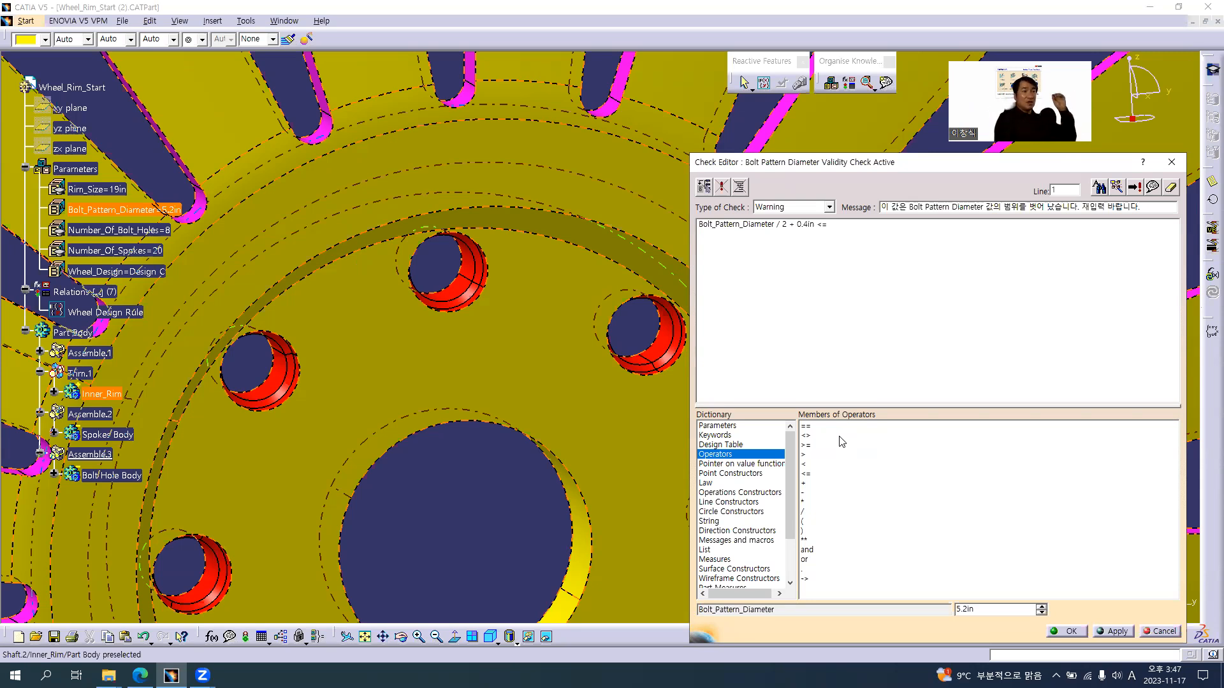
{"action": "left_click", "coordinate": [806, 427]}
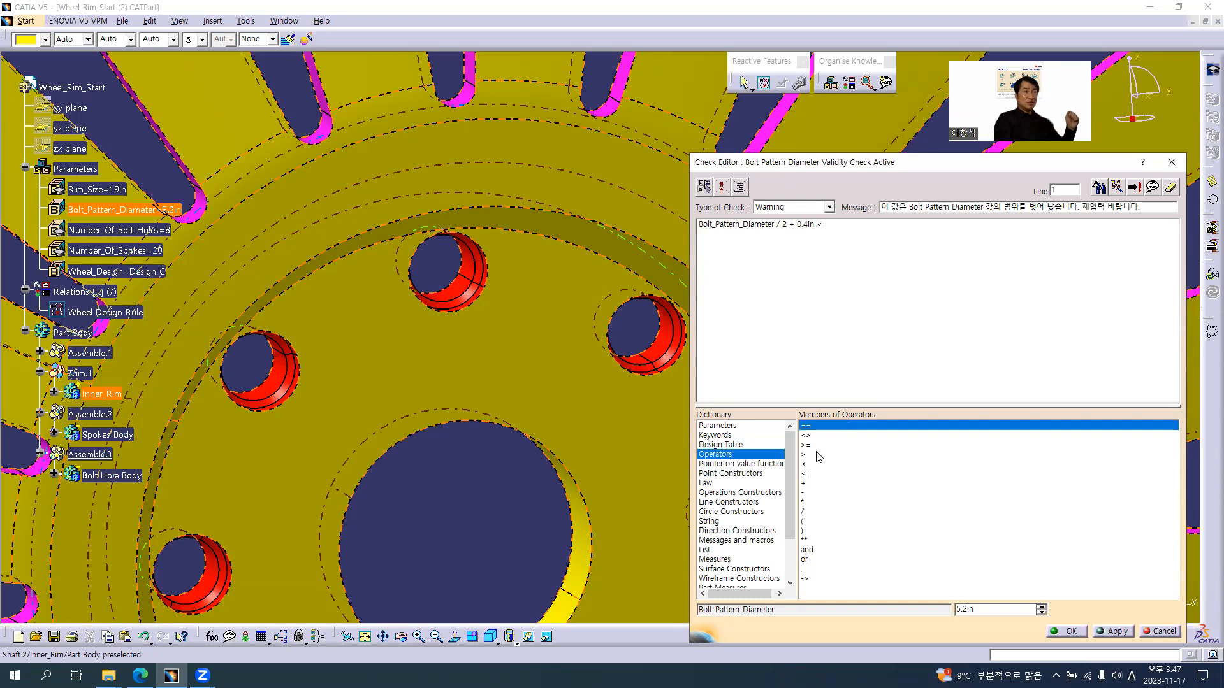
{"action": "left_click", "coordinate": [806, 436]}
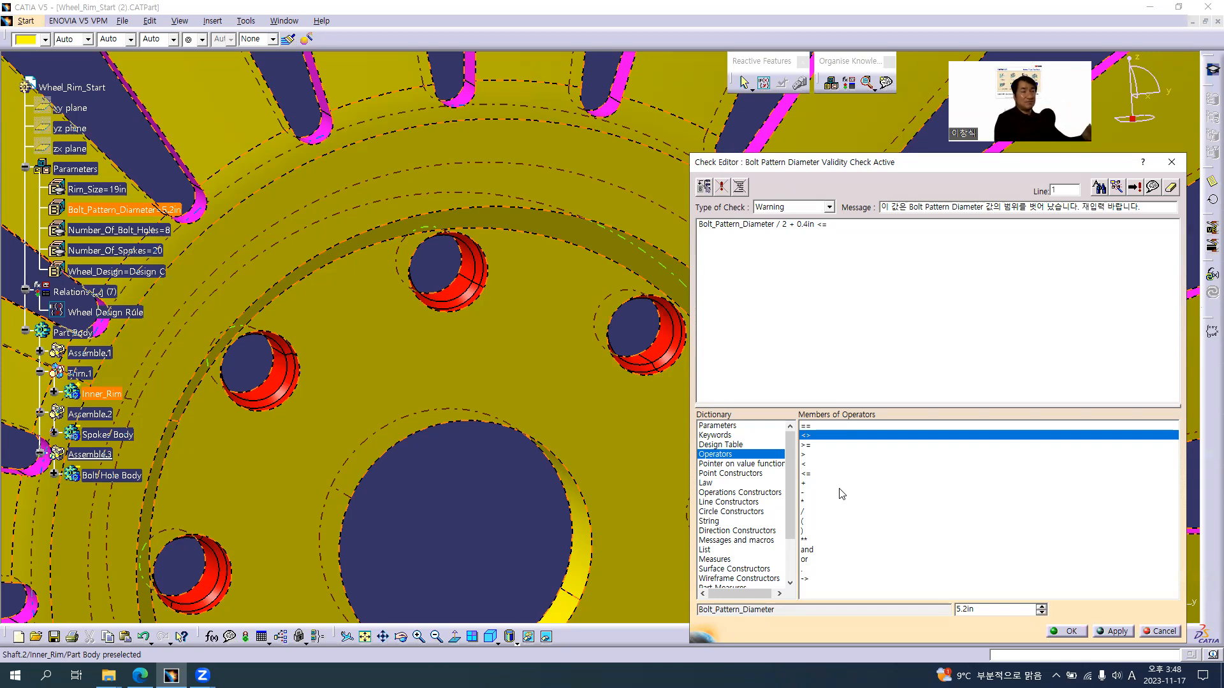
{"action": "left_click", "coordinate": [813, 444]}
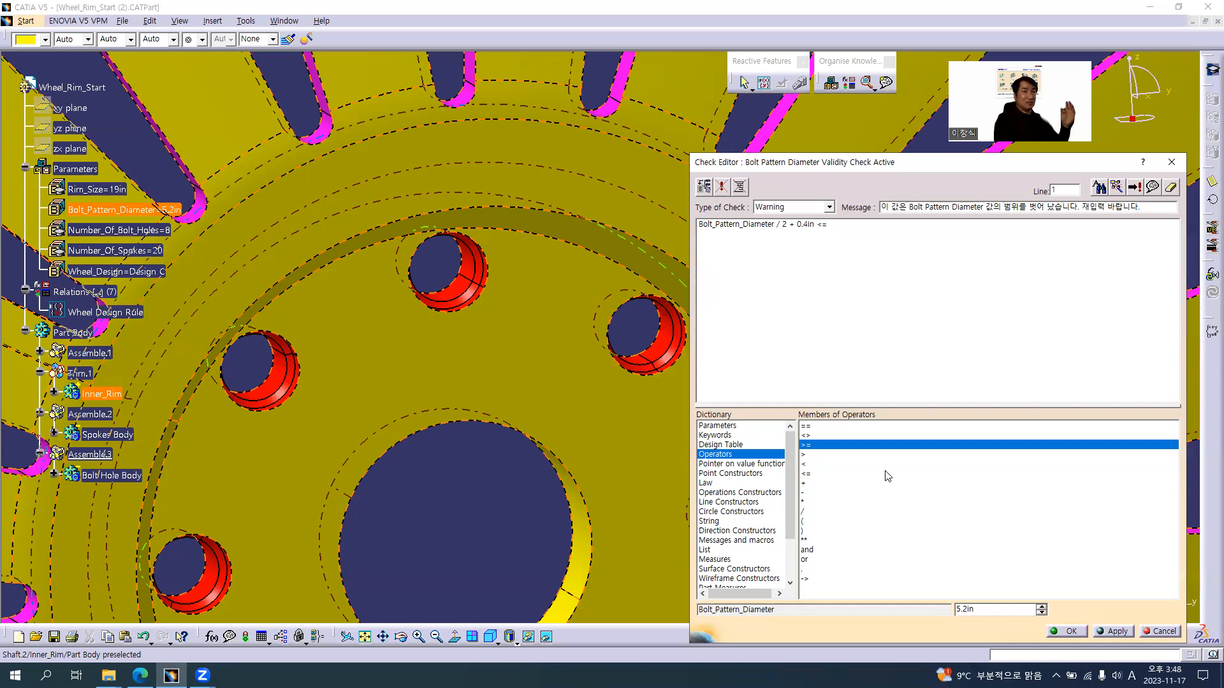
{"action": "left_click", "coordinate": [813, 455]}
{"action": "left_click", "coordinate": [815, 465]}
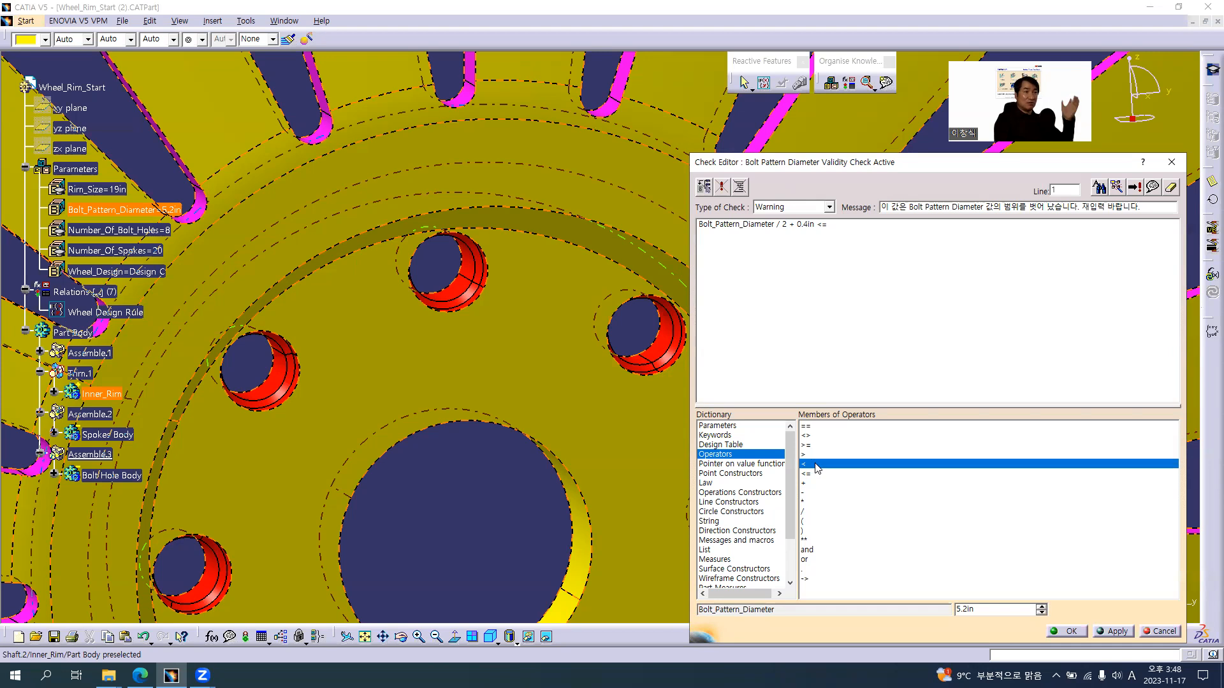
{"action": "left_click", "coordinate": [818, 474]}
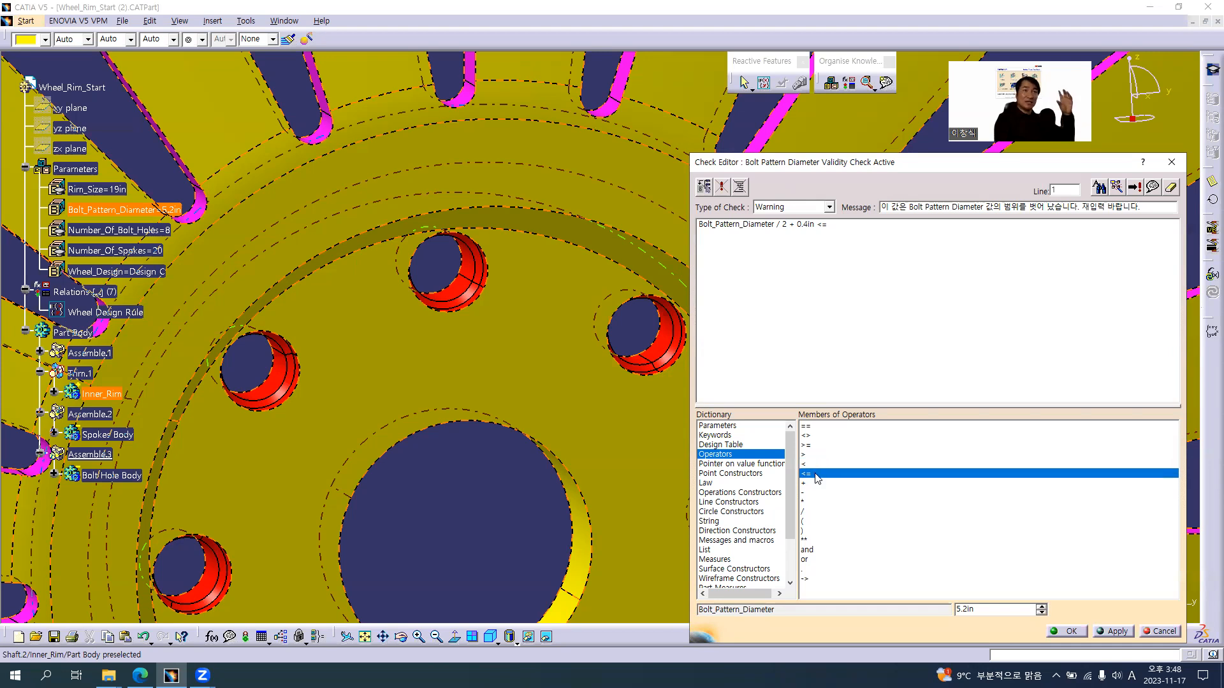
Examine the remaining Operators +, -, *, /, (, ) and ** one by one in the dictionary
{"action": "left_click", "coordinate": [819, 484]}
{"action": "left_click", "coordinate": [821, 494]}
{"action": "left_click", "coordinate": [821, 502]}
{"action": "left_click", "coordinate": [823, 511]}
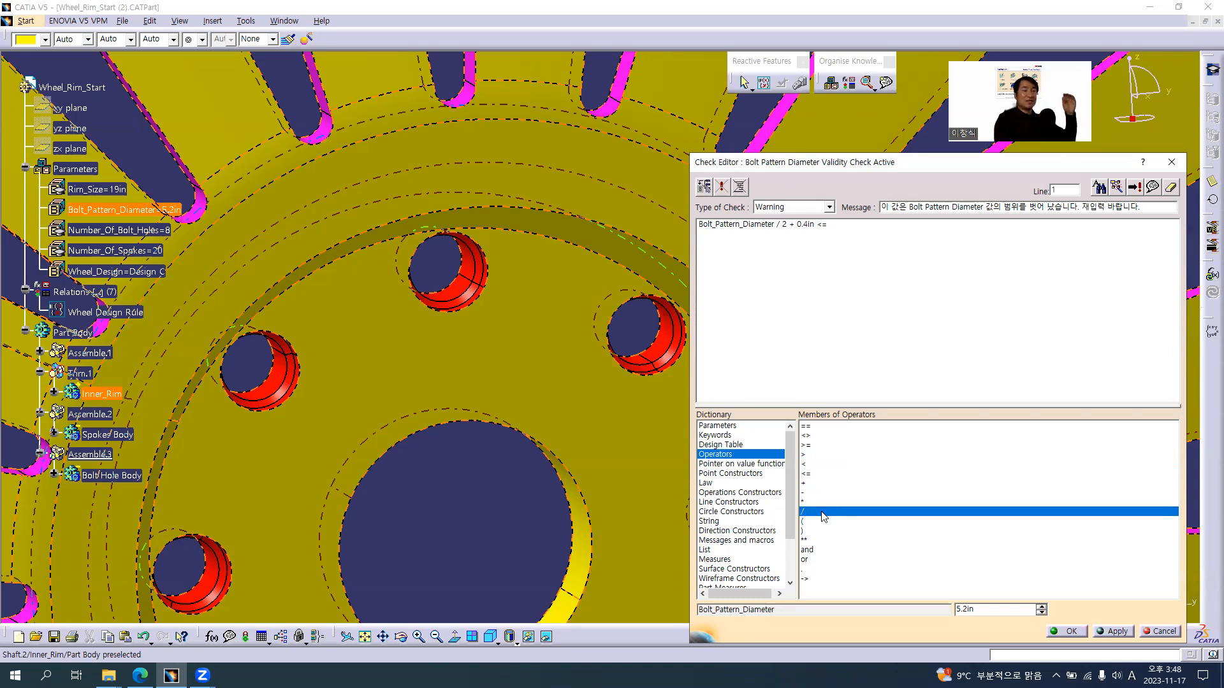
{"action": "left_click", "coordinate": [821, 520]}
{"action": "left_click", "coordinate": [820, 531]}
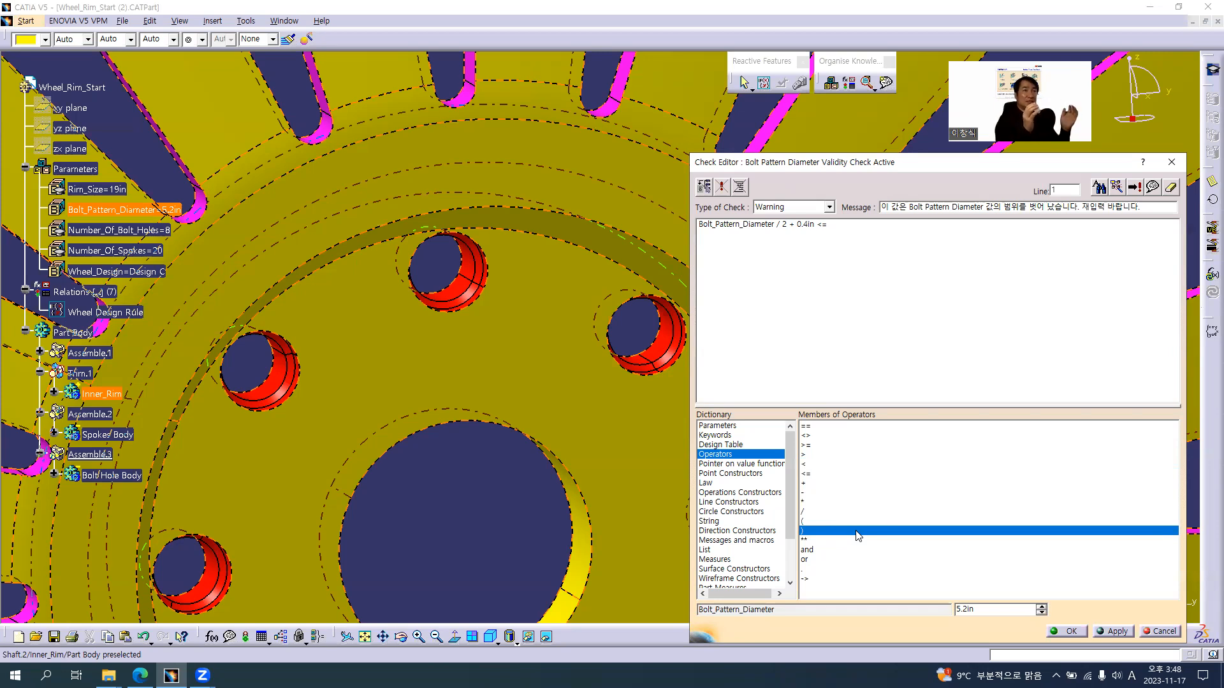
{"action": "left_click", "coordinate": [807, 545]}
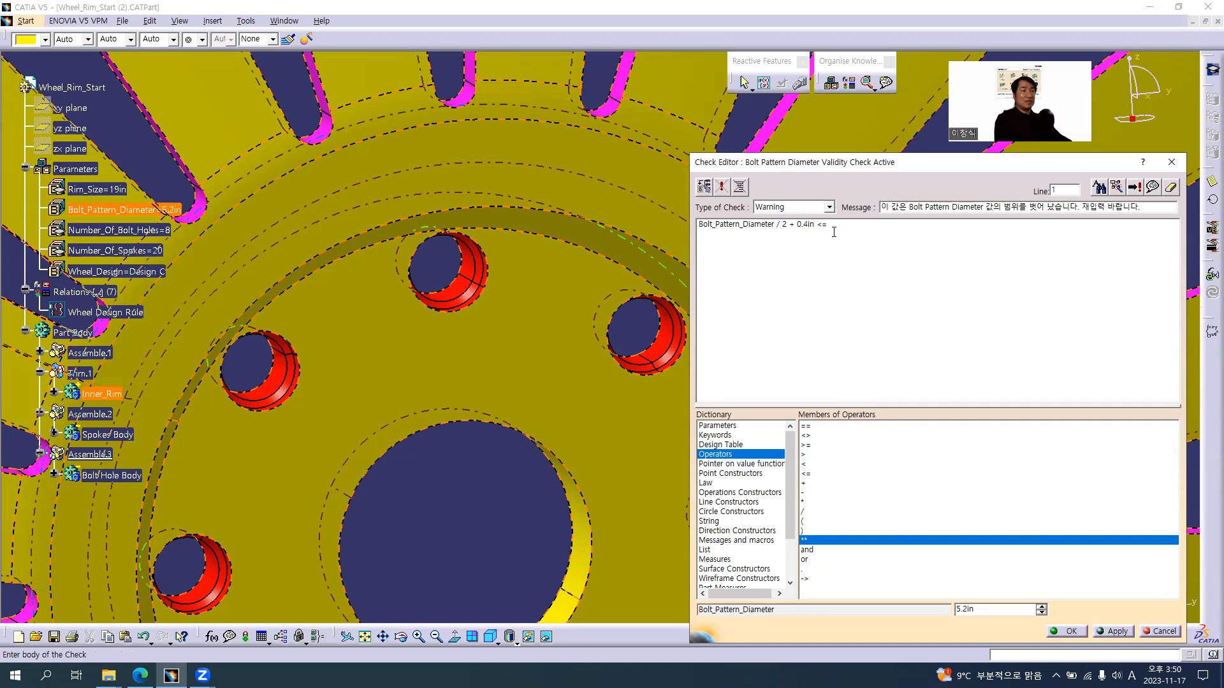
Consult the tutorial slide for the missing term and list the renamed parameters of the whole Wheel_Rim_Start part in the dictionary
{"action": "key", "text": "alt+Tab"}
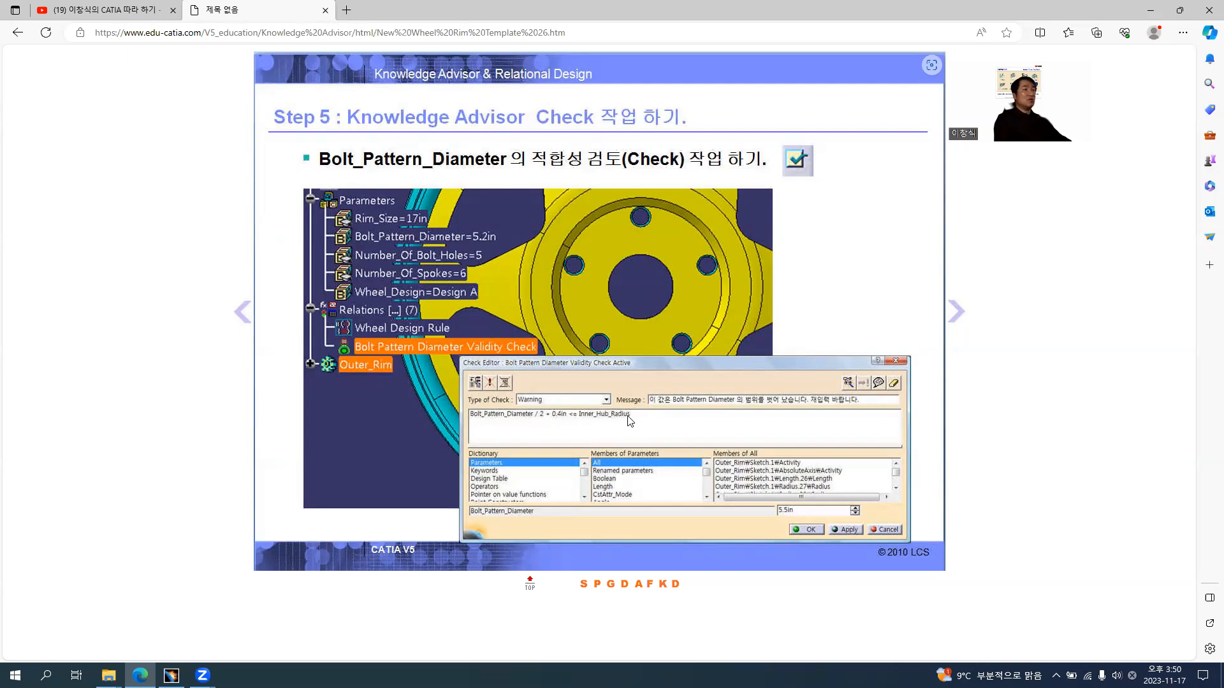
{"action": "key", "text": "alt+Tab"}
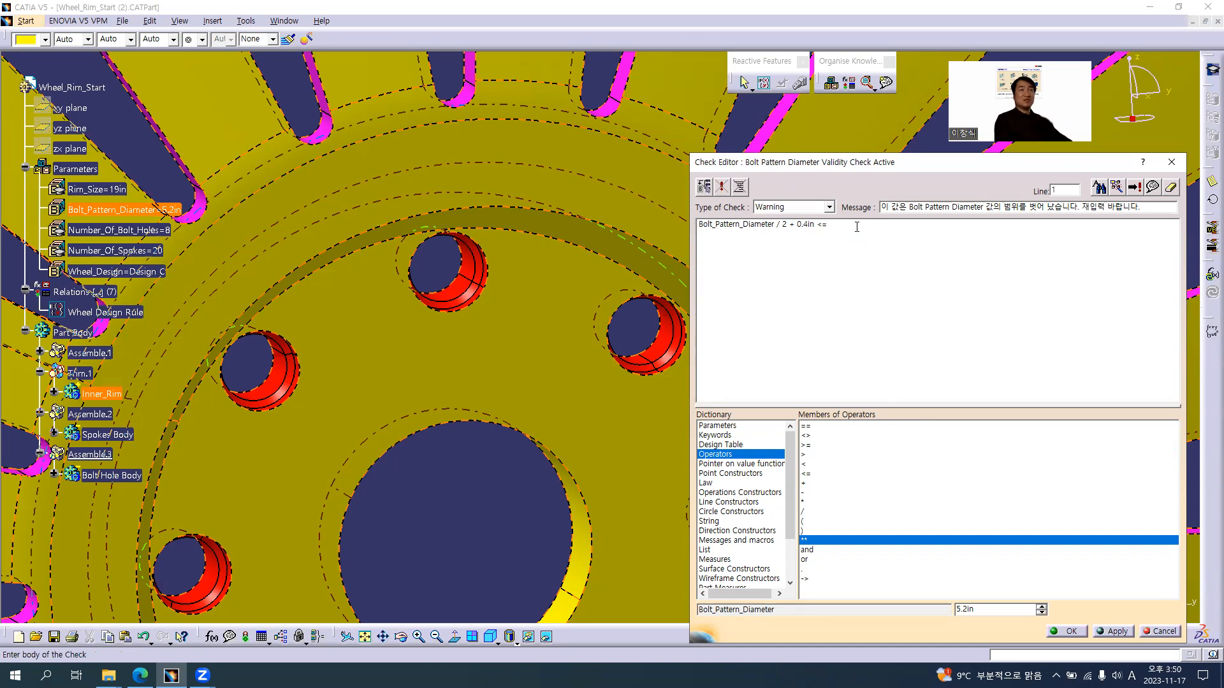
{"action": "middle_click_drag", "start_coordinate": [467, 472], "coordinate": [489, 407]}
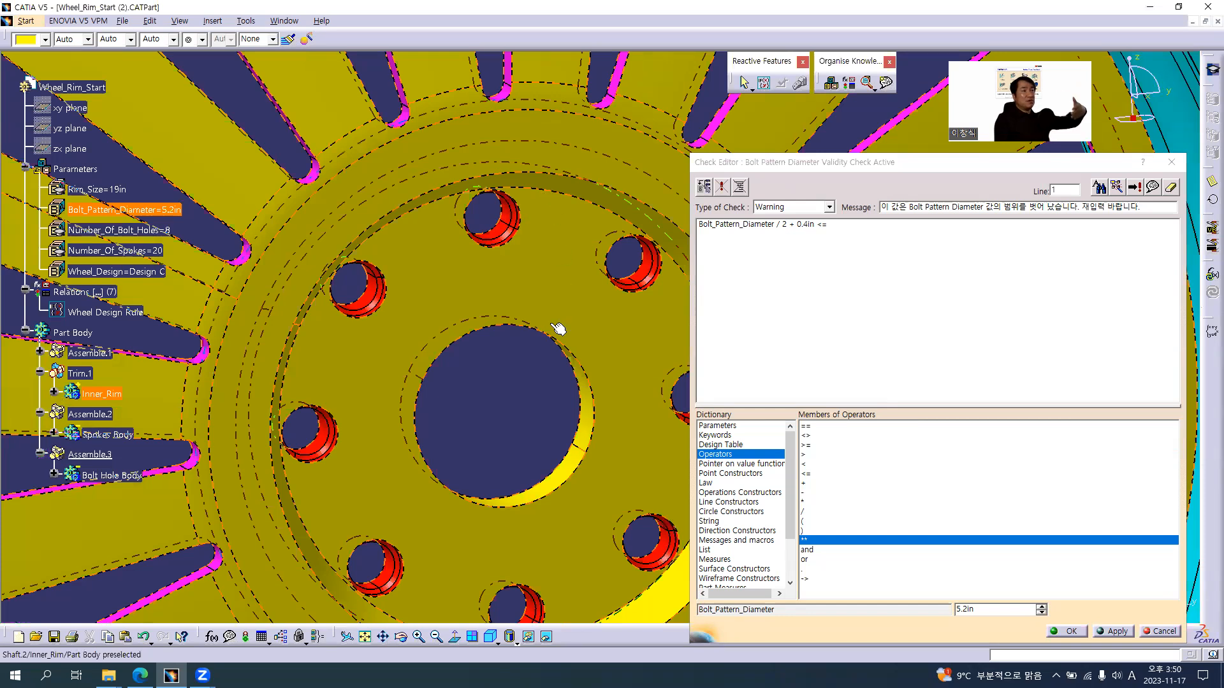
{"action": "middle_click_drag", "start_coordinate": [448, 323], "coordinate": [598, 234]}
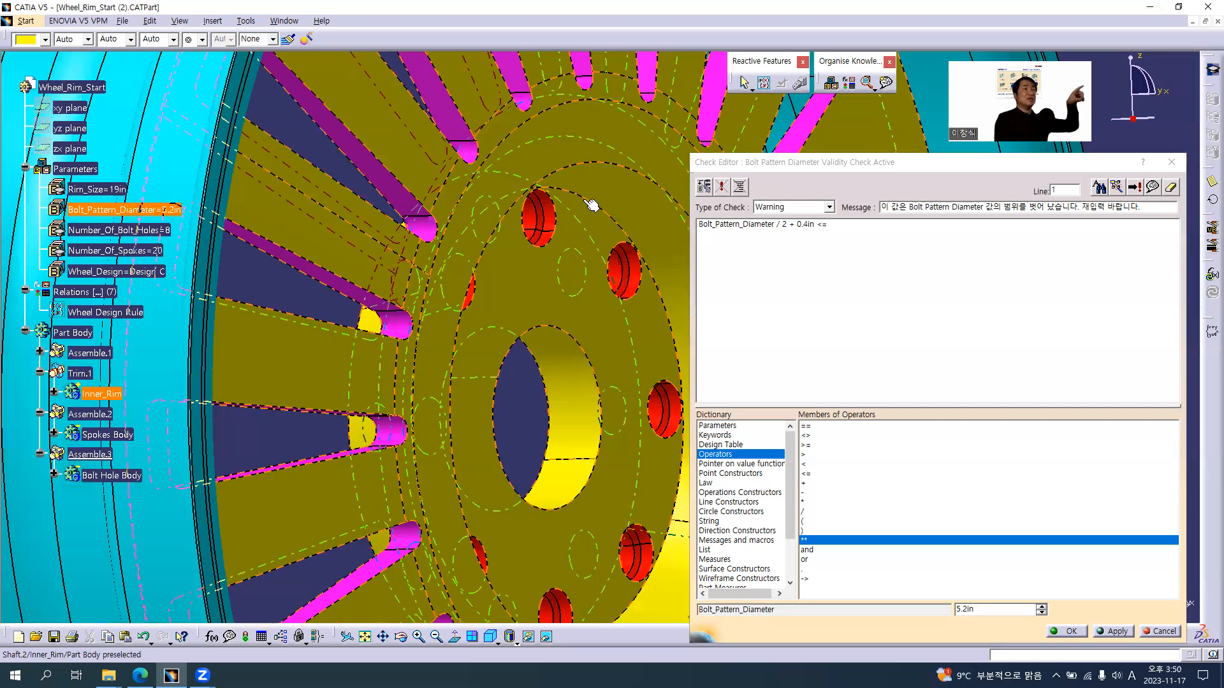
{"action": "middle_click_drag", "start_coordinate": [427, 342], "coordinate": [542, 362]}
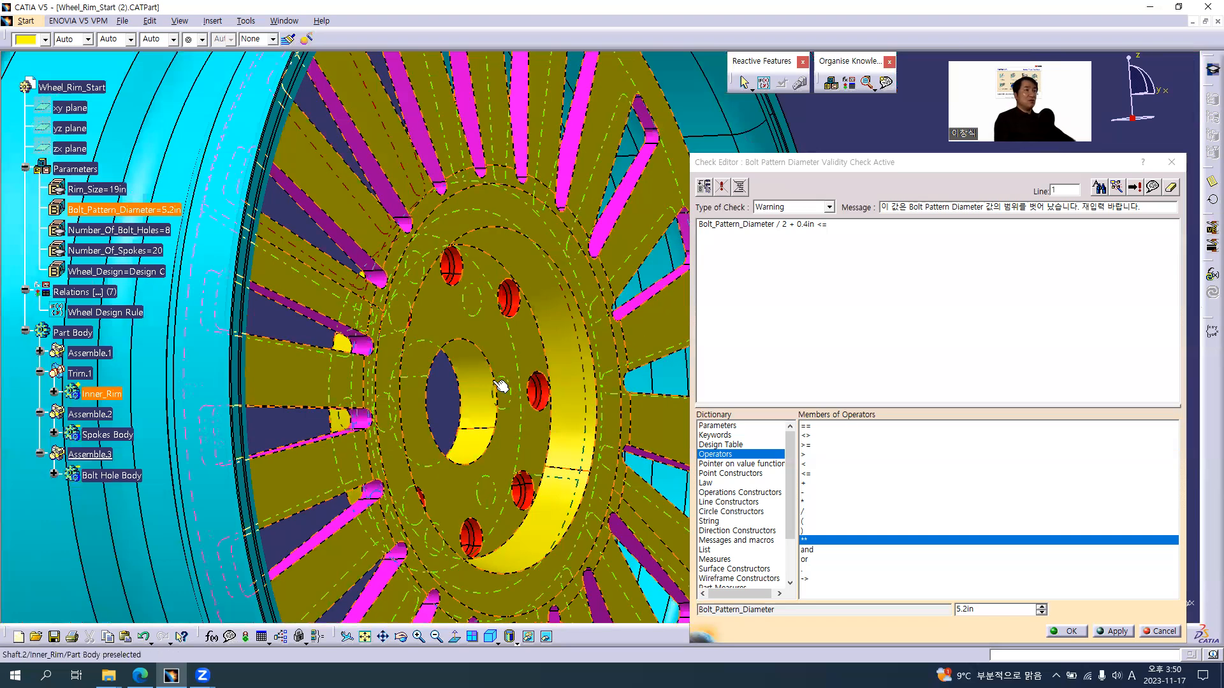
{"action": "left_click", "coordinate": [849, 230]}
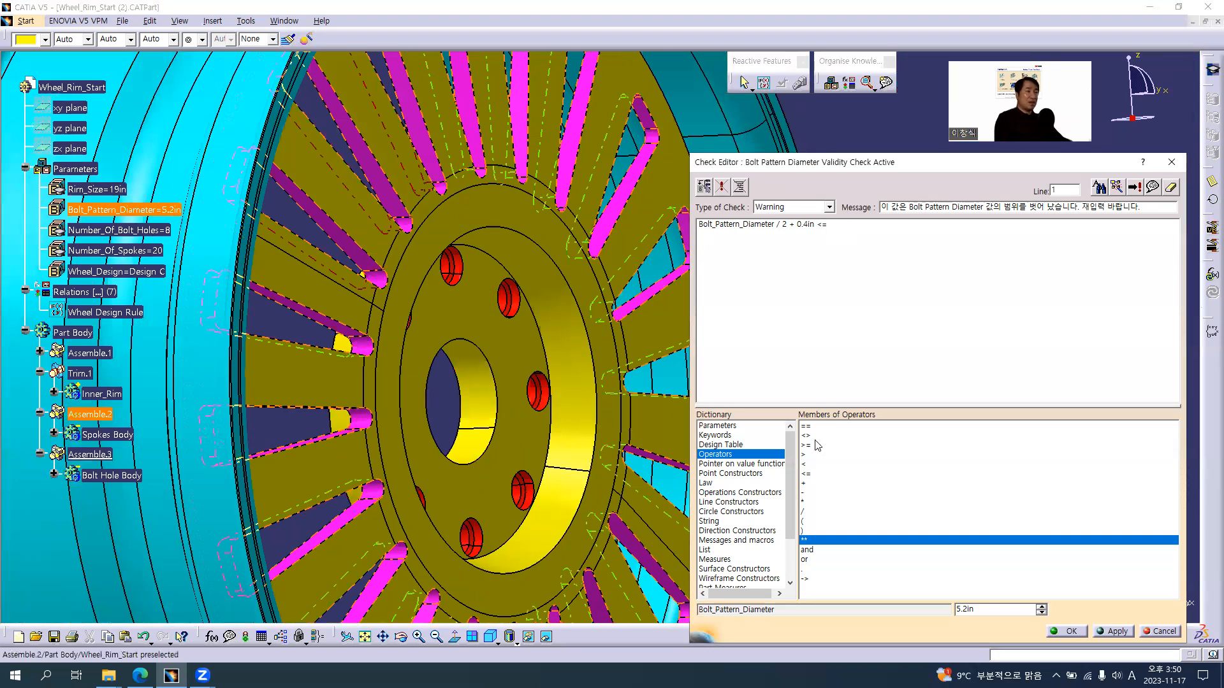
{"action": "left_click", "coordinate": [727, 428]}
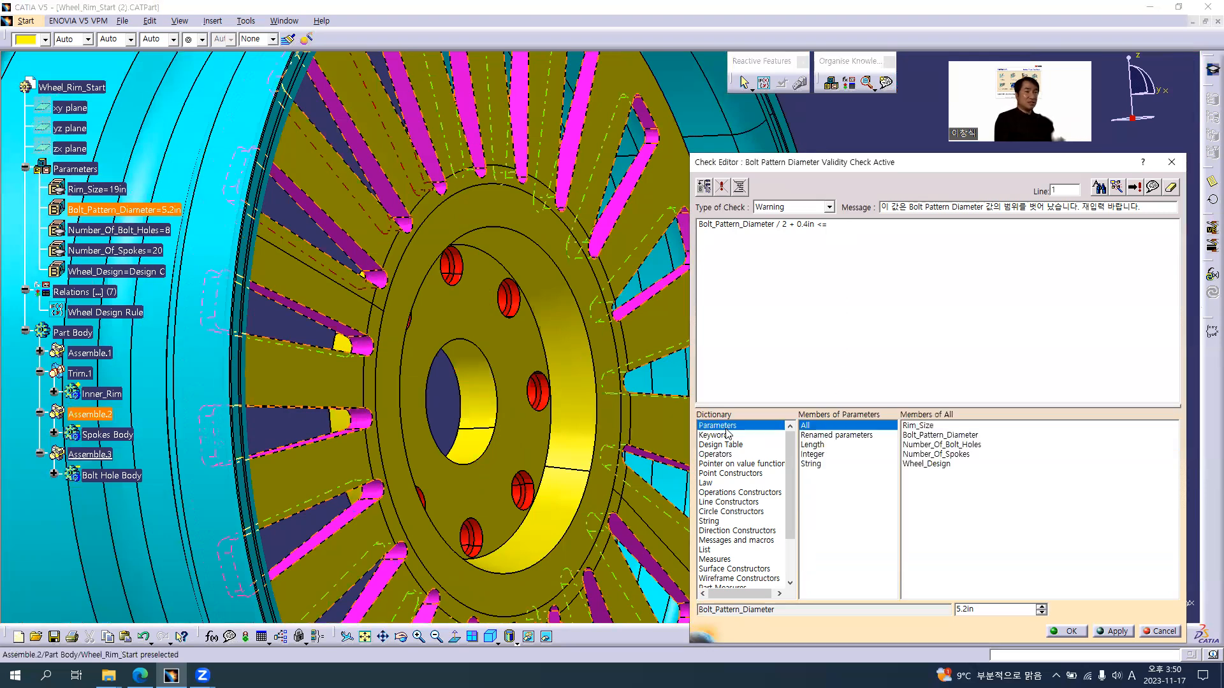
{"action": "left_click", "coordinate": [830, 438]}
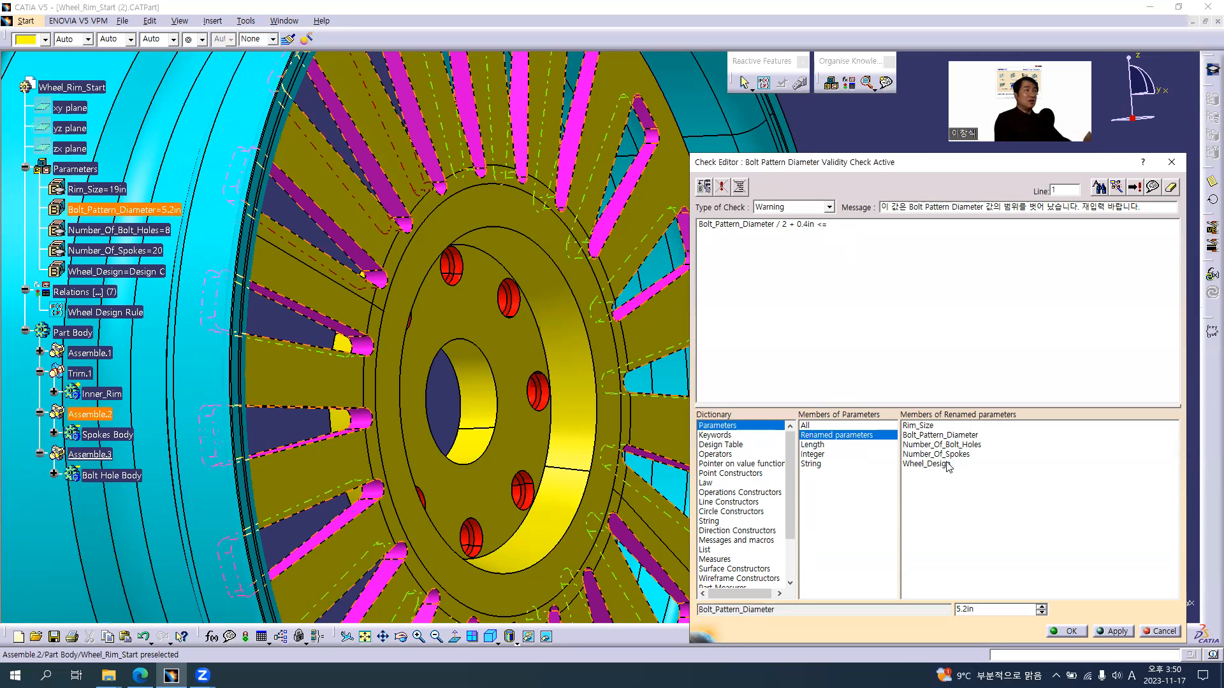
{"action": "left_click", "coordinate": [72, 88]}
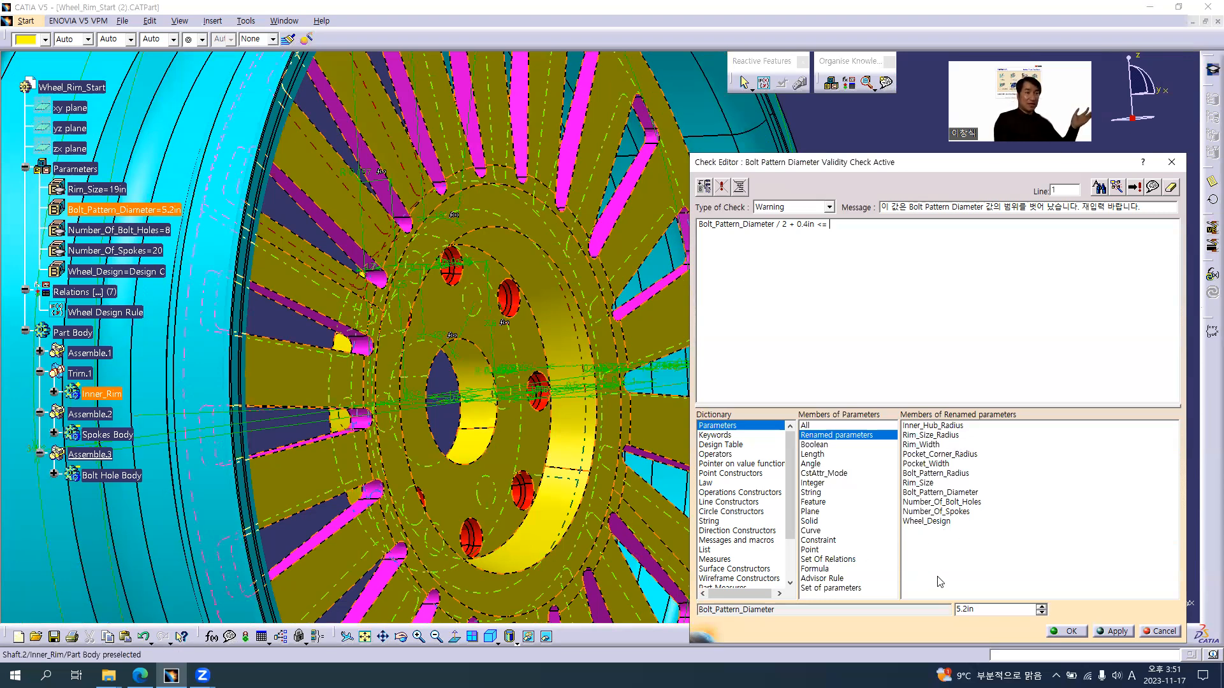
Append Inner_Hub_Radius after <= in the check expression and create the Bolt Pattern Diameter Validity Check
{"action": "left_click", "coordinate": [934, 427]}
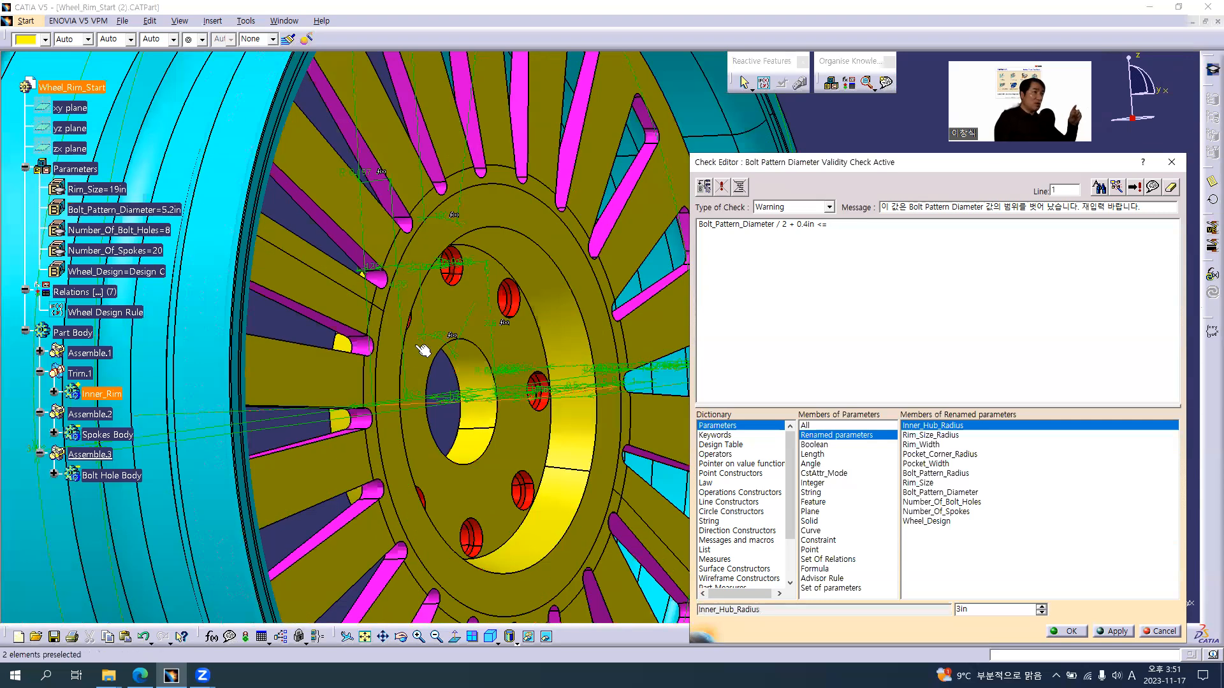
{"action": "middle_click_drag", "start_coordinate": [540, 281], "coordinate": [519, 416]}
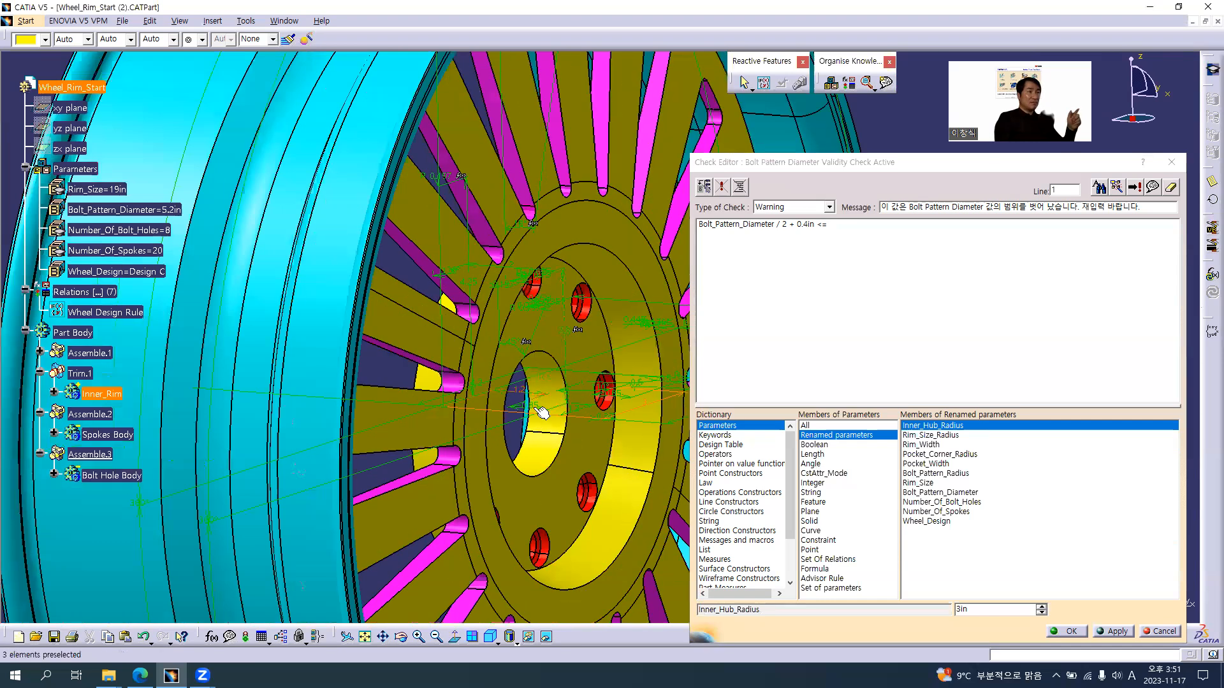
{"action": "middle_click_drag", "start_coordinate": [553, 320], "coordinate": [562, 589]}
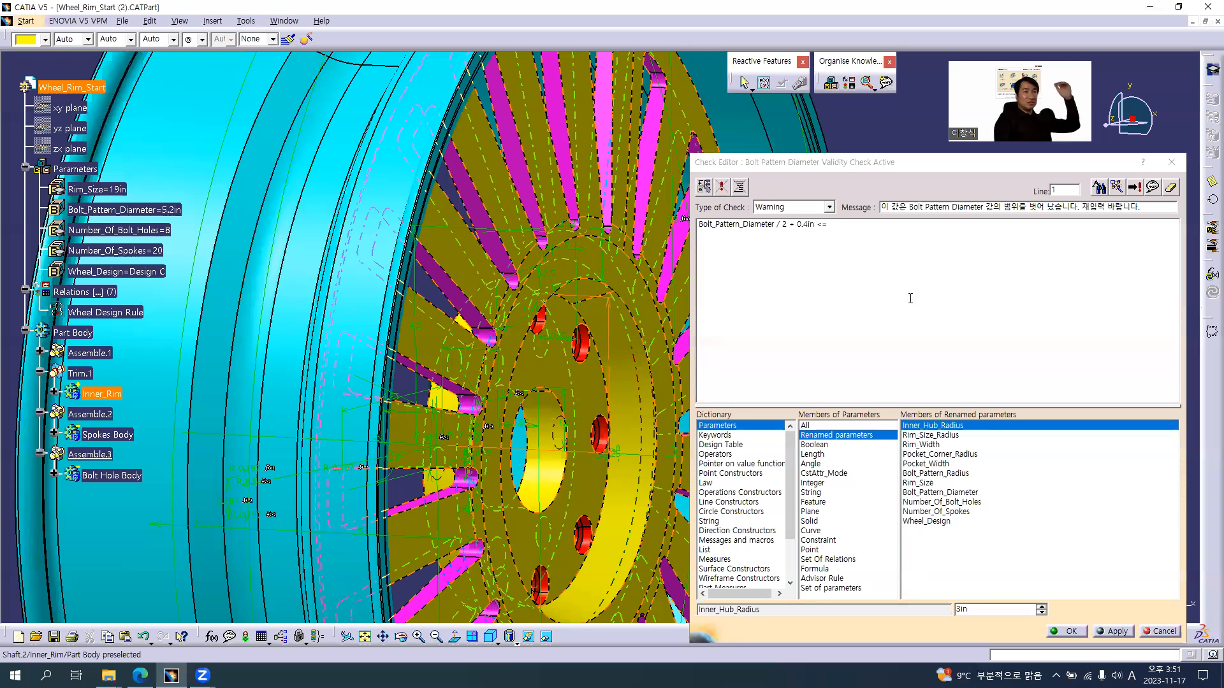
{"action": "double_click", "coordinate": [938, 427]}
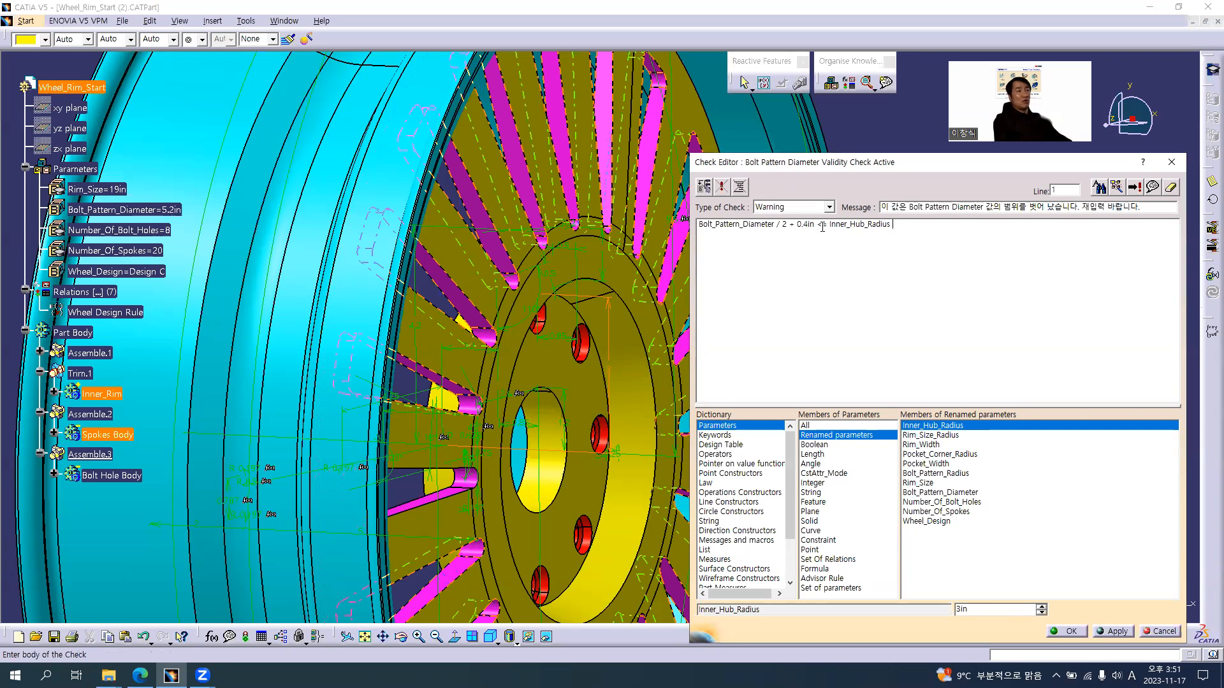
{"action": "mouse_move", "coordinate": [554, 411]}
{"action": "middle_mouse_down"}
{"action": "mouse_move", "coordinate": [537, 353]}
{"action": "mouse_move", "coordinate": [450, 362]}
{"action": "mouse_move", "coordinate": [525, 413]}
{"action": "mouse_move", "coordinate": [558, 397]}
{"action": "middle_mouse_up"}
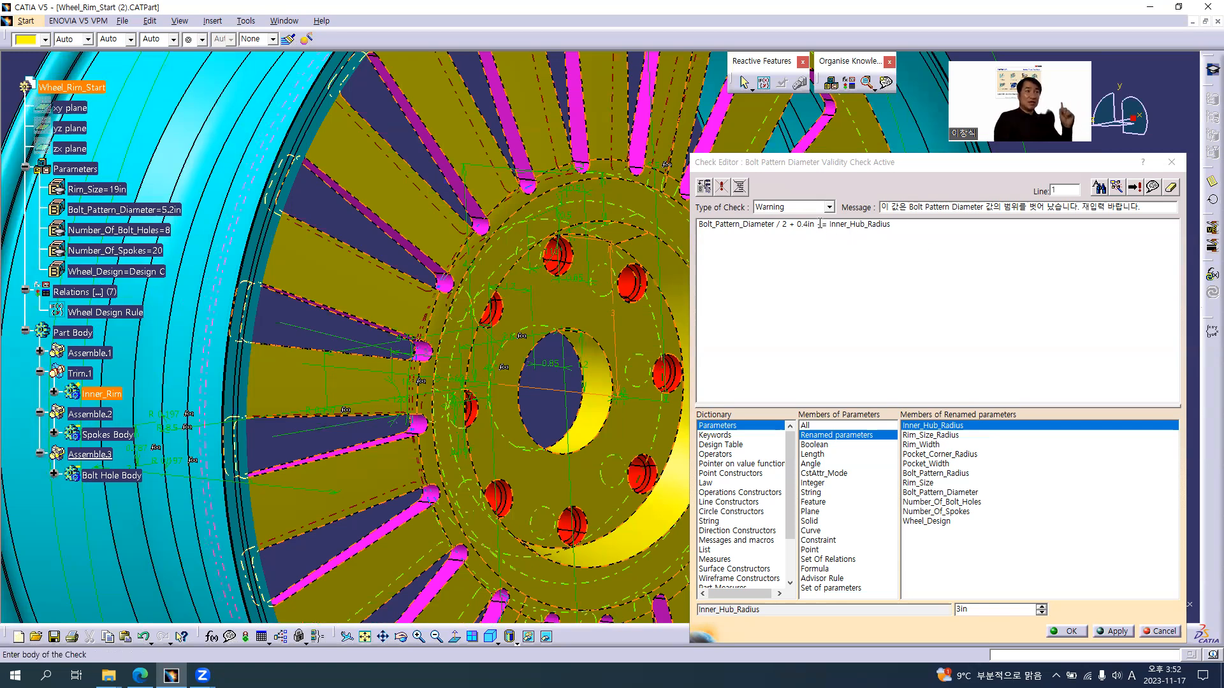
{"action": "left_click", "coordinate": [1069, 631]}
{"action": "middle_click_drag", "start_coordinate": [544, 329], "coordinate": [694, 387]}
{"action": "left_click", "coordinate": [695, 386]}
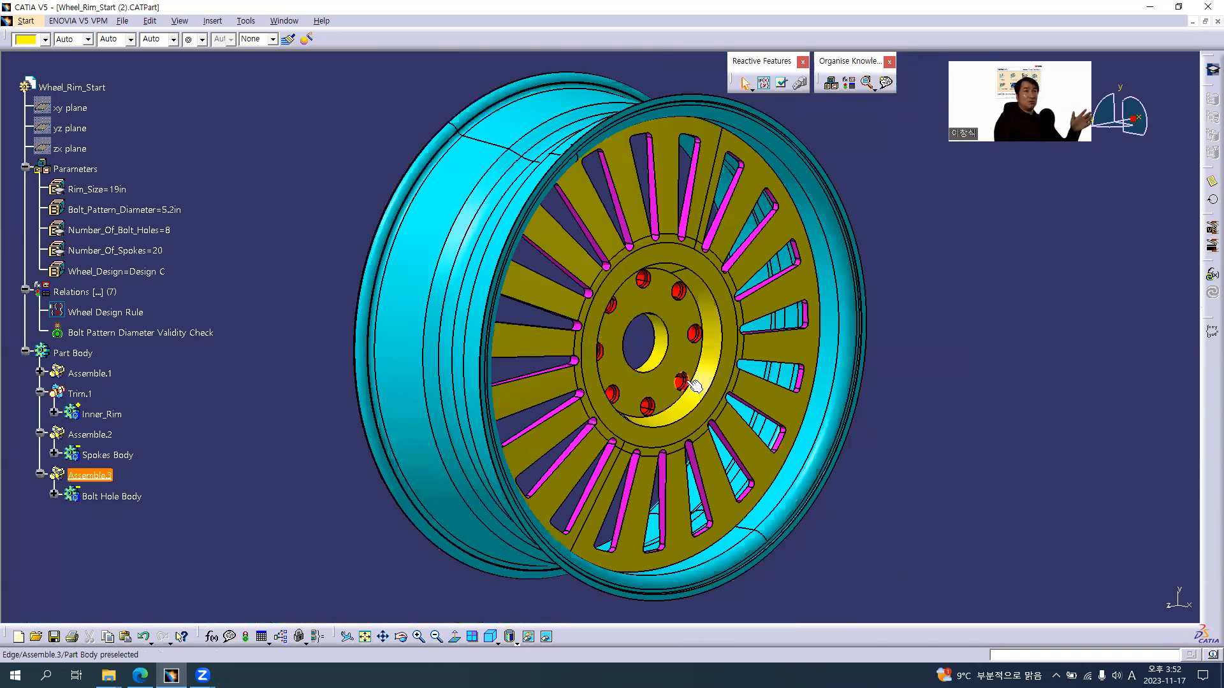
Test the Bolt Pattern Diameter Validity Check by setting Bolt_Pattern_Diameter to 5.3in
{"action": "left_click", "coordinate": [153, 332]}
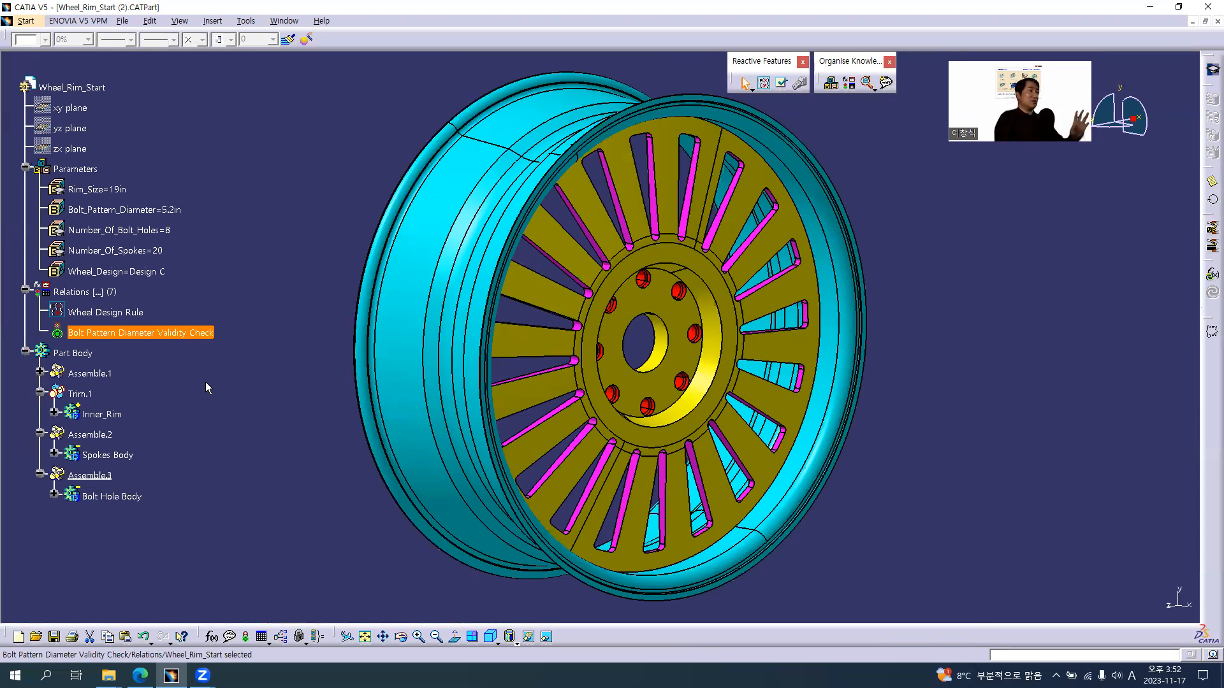
{"action": "mouse_move", "coordinate": [158, 336]}
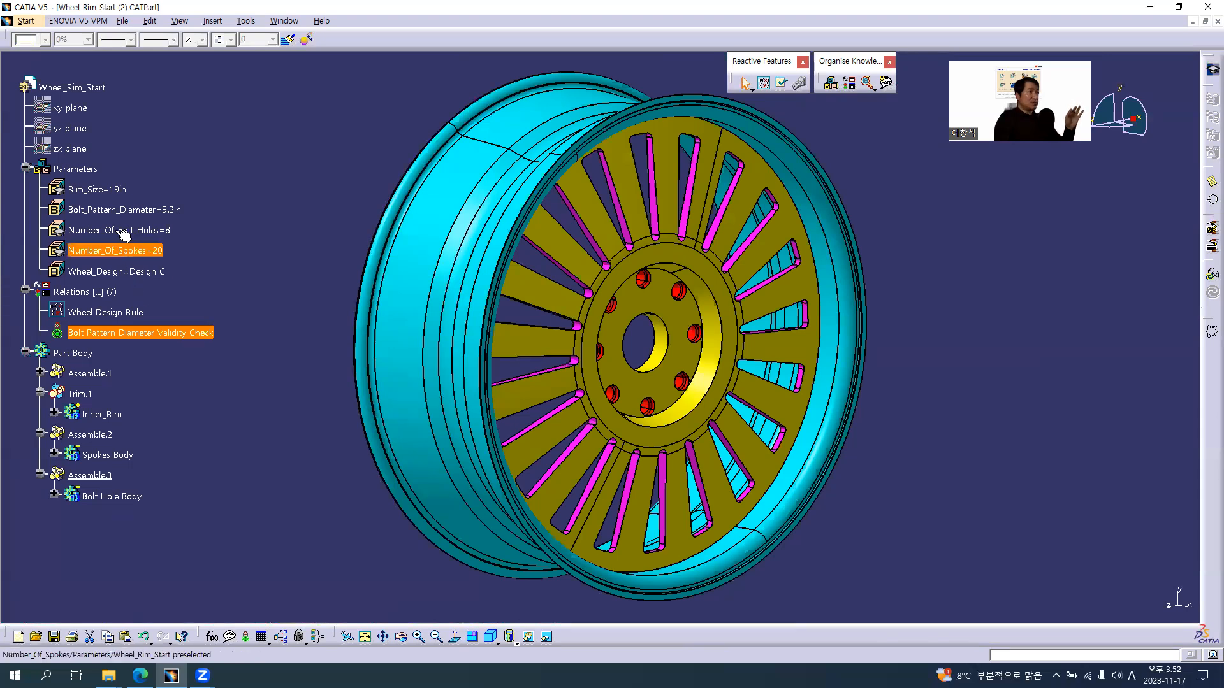
{"action": "left_click", "coordinate": [119, 213]}
{"action": "double_click", "coordinate": [143, 211]}
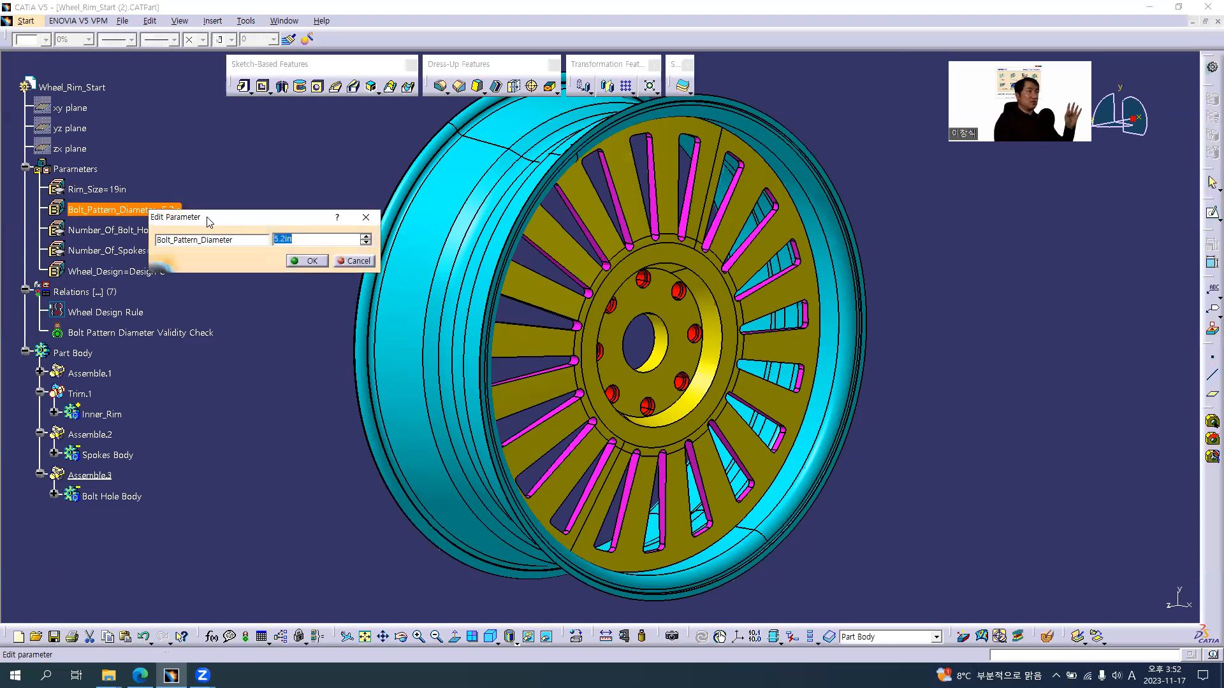
{"action": "left_click_drag", "start_coordinate": [210, 218], "coordinate": [240, 266]}
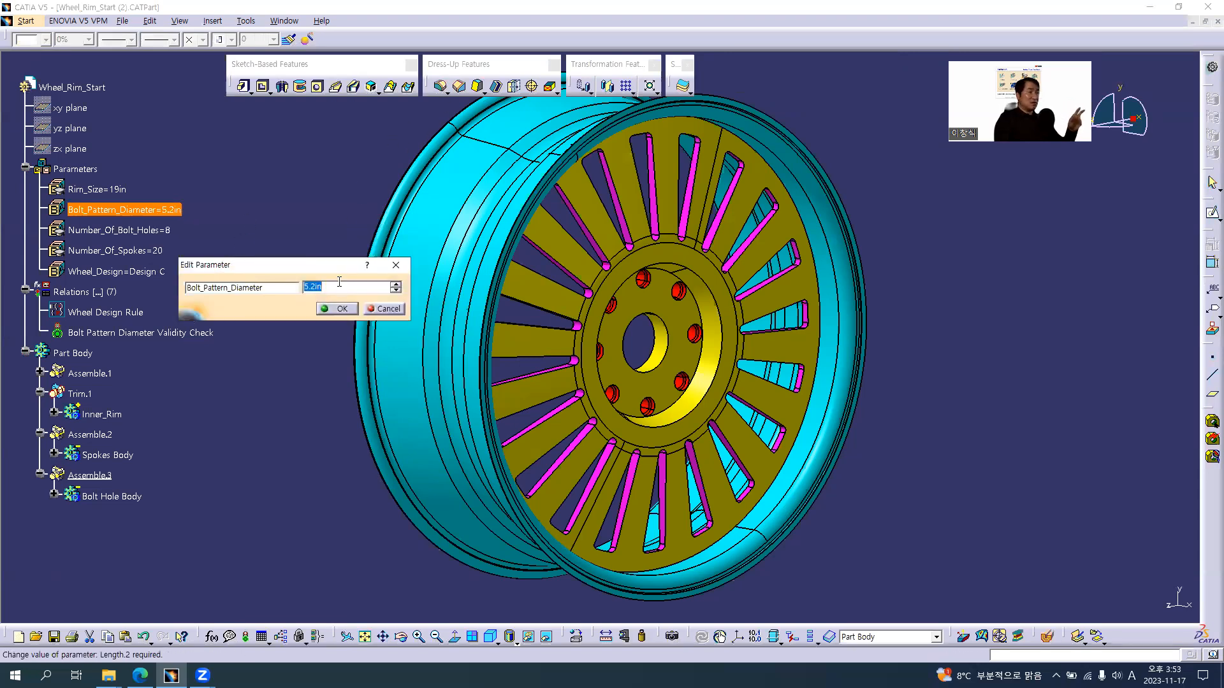
{"action": "type", "text": "5.3"}
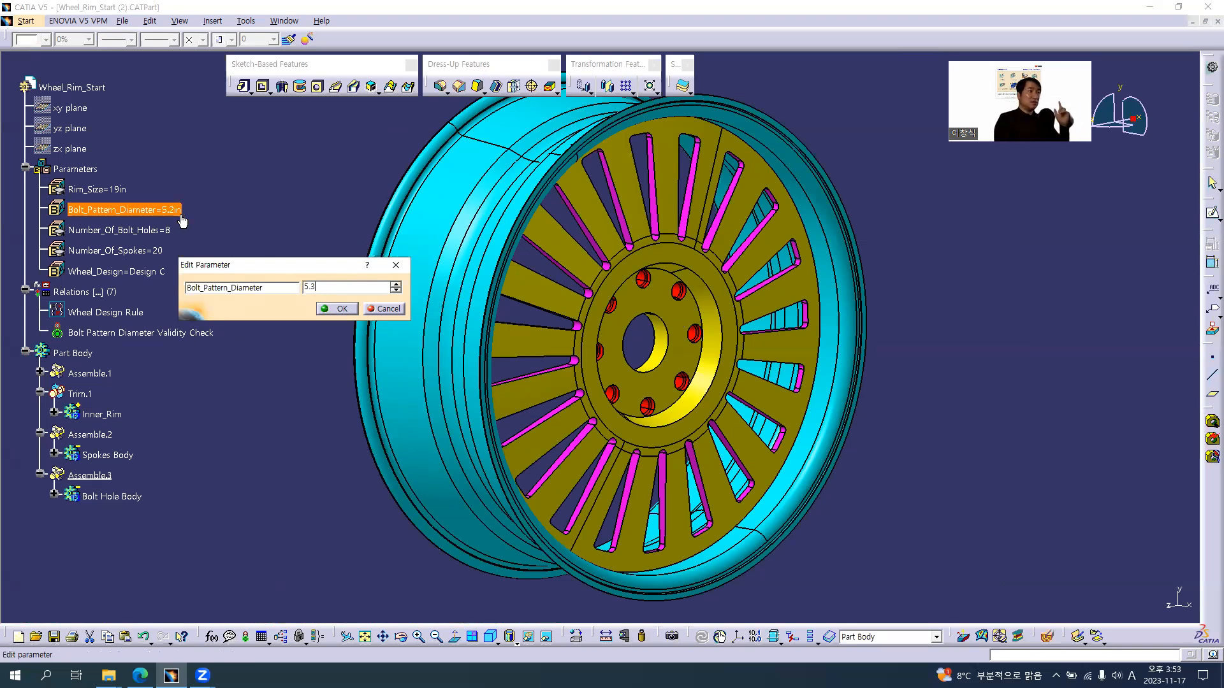
{"action": "left_click", "coordinate": [337, 311]}
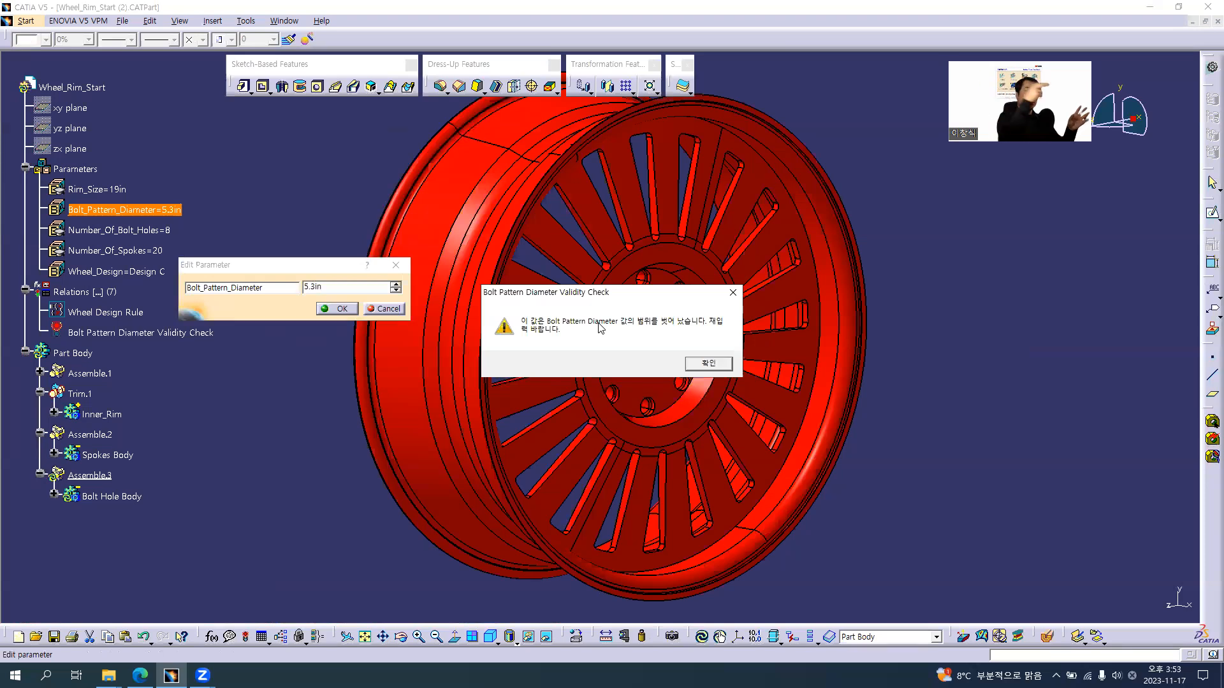
{"action": "left_click", "coordinate": [719, 363]}
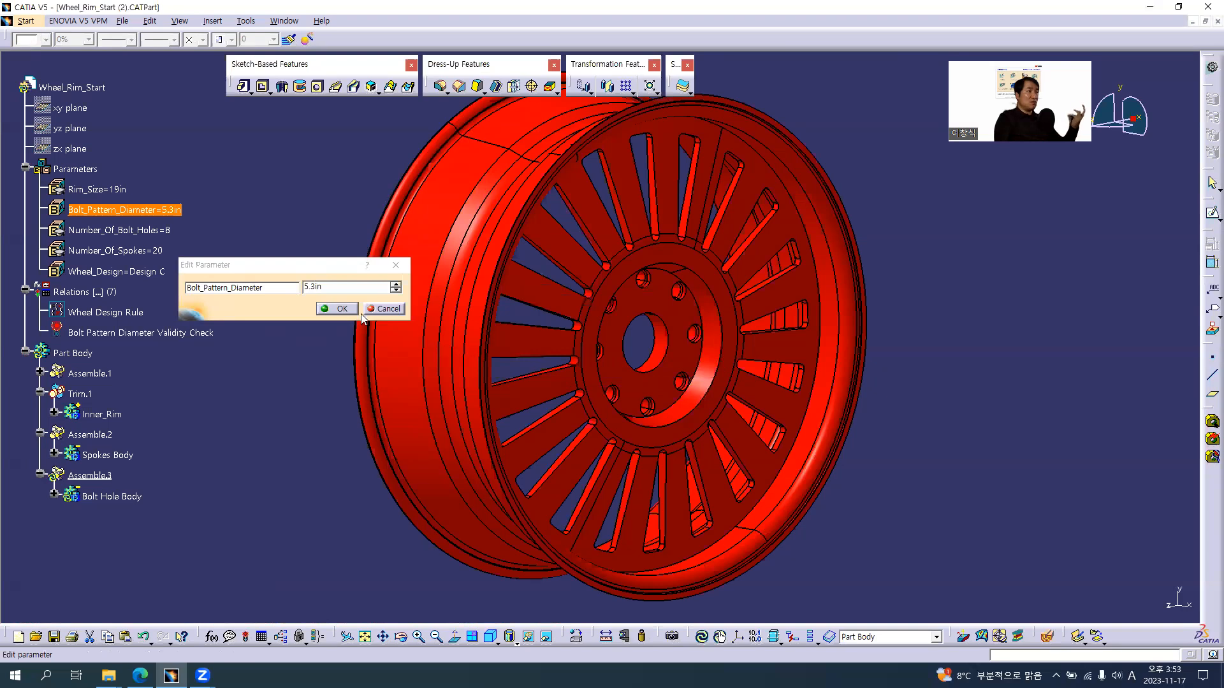
{"action": "left_click", "coordinate": [342, 308]}
Examine up close the clearance between the bolt holes and the surrounding inner hub edge
{"action": "middle_click_drag", "start_coordinate": [812, 400], "coordinate": [685, 415]}
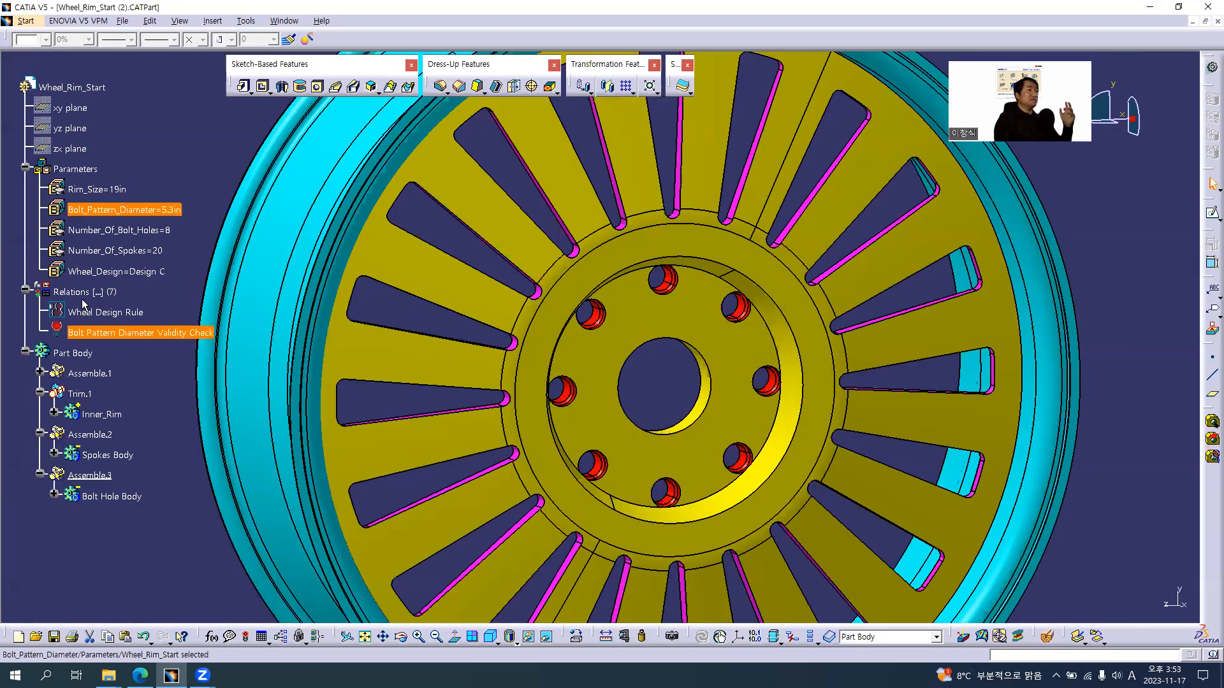
{"action": "mouse_move", "coordinate": [95, 338]}
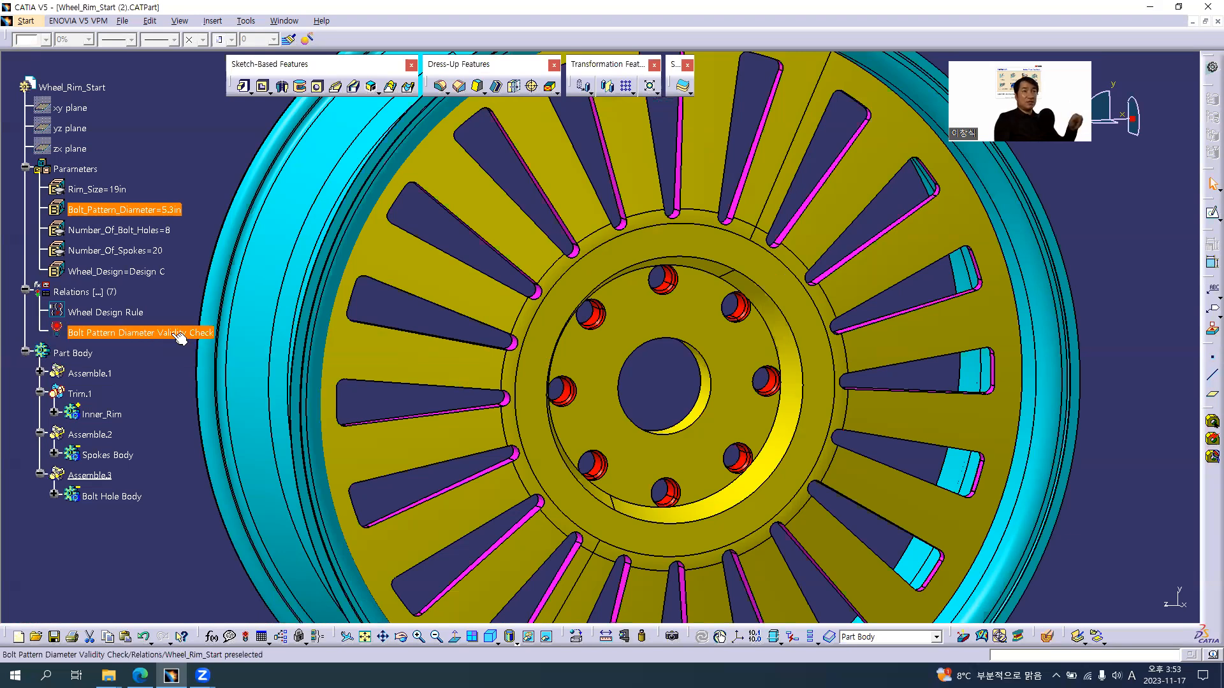
{"action": "middle_click_drag", "start_coordinate": [664, 377], "coordinate": [671, 314]}
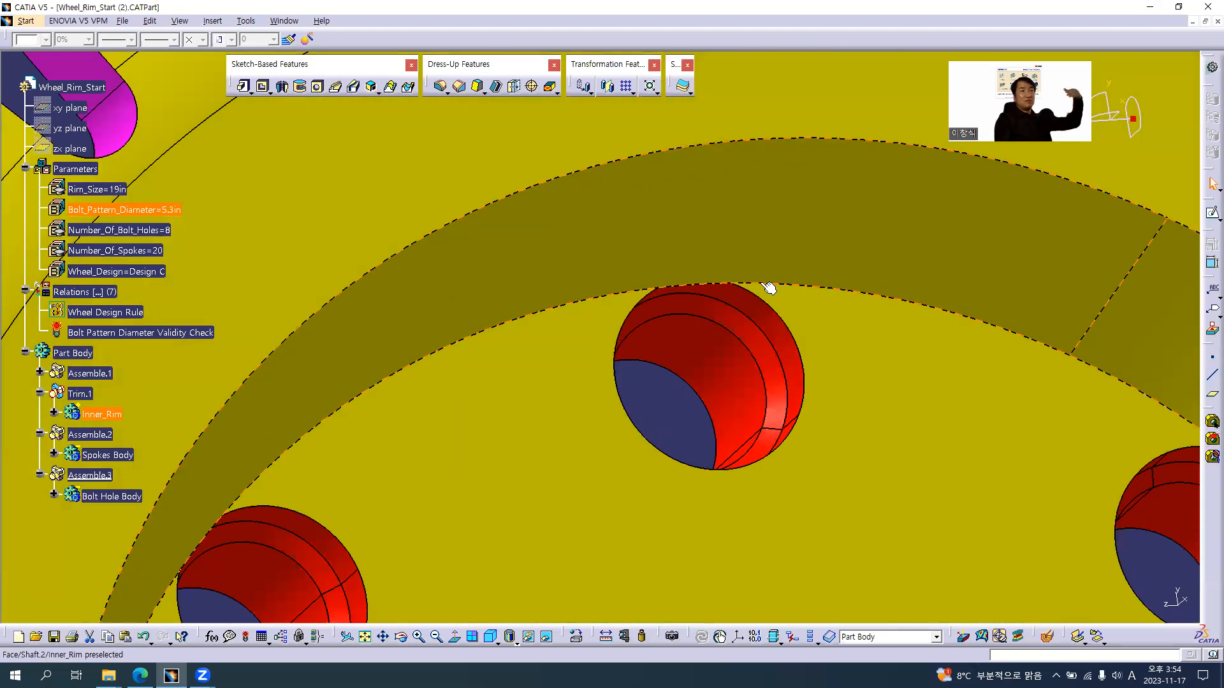
{"action": "left_click", "coordinate": [804, 288]}
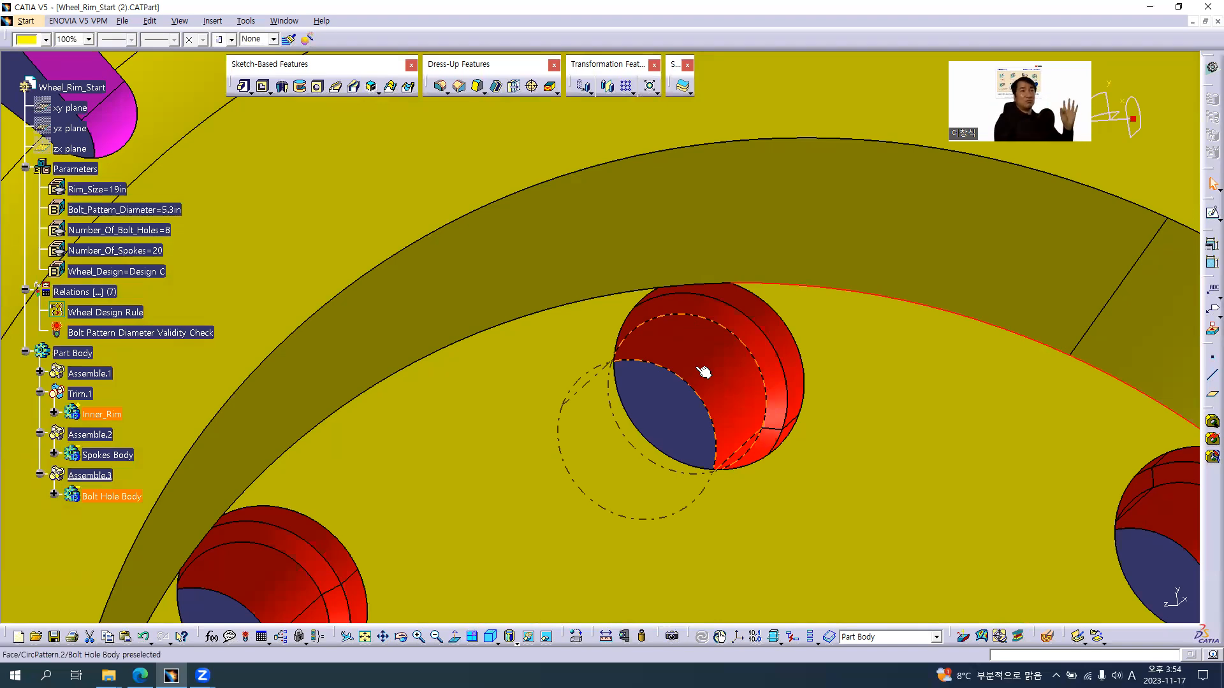
{"action": "middle_click_drag", "start_coordinate": [739, 342], "coordinate": [672, 380]}
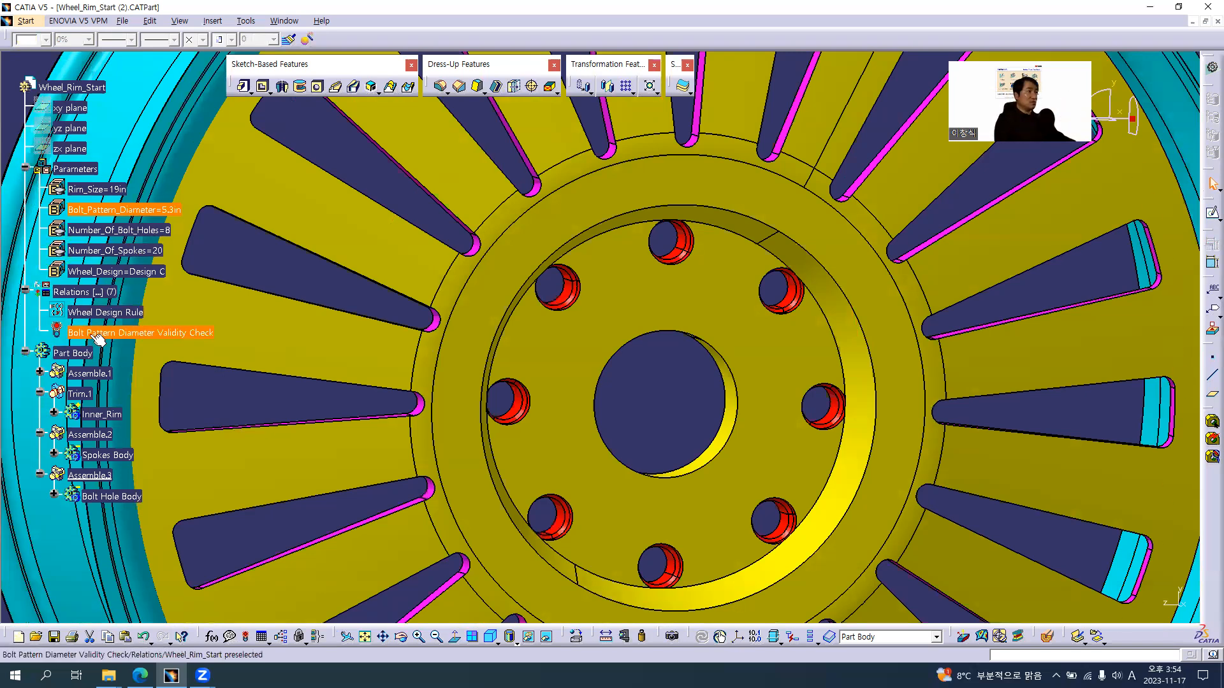
Set Bolt_Pattern_Diameter to 5.2in and inspect the check's status and the bolt holes in the hub
{"action": "mouse_move", "coordinate": [99, 340]}
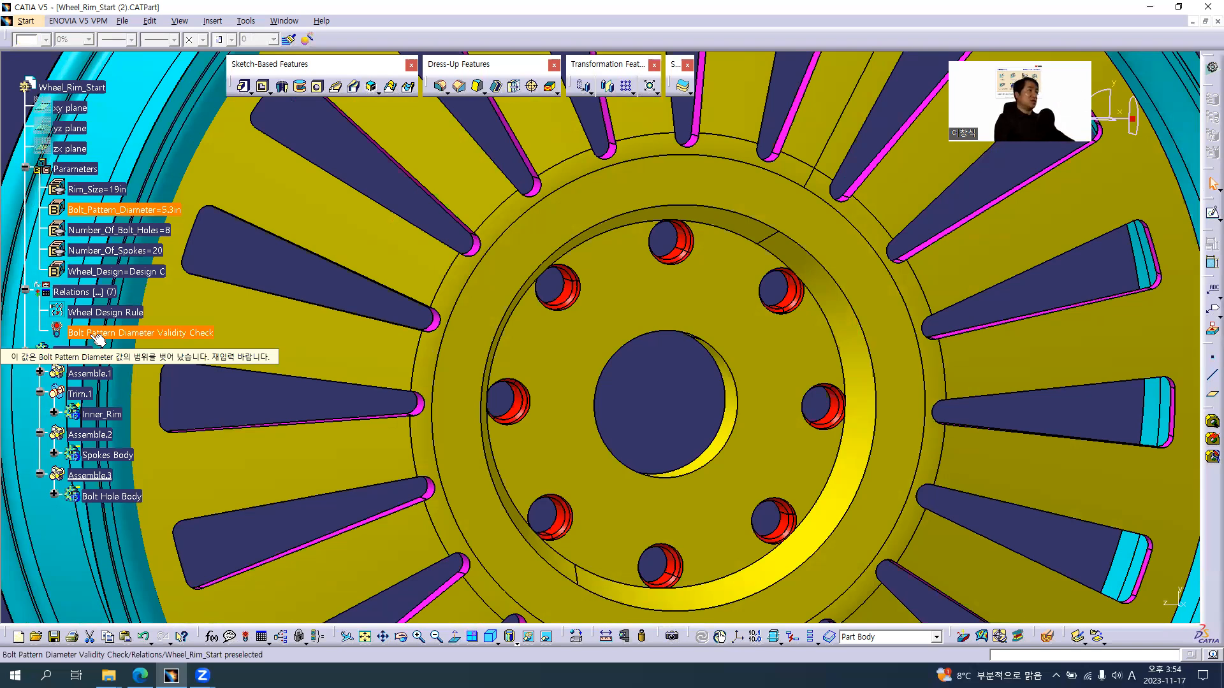
{"action": "double_click", "coordinate": [152, 211]}
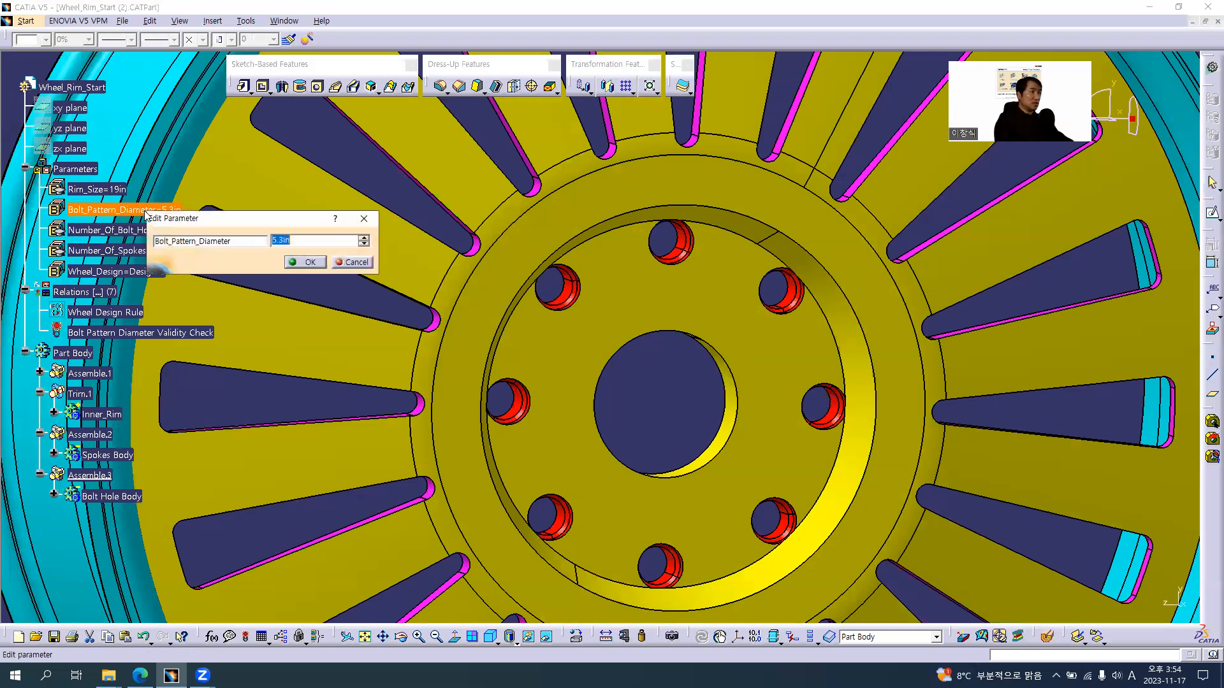
{"action": "type", "text": "5.2"}
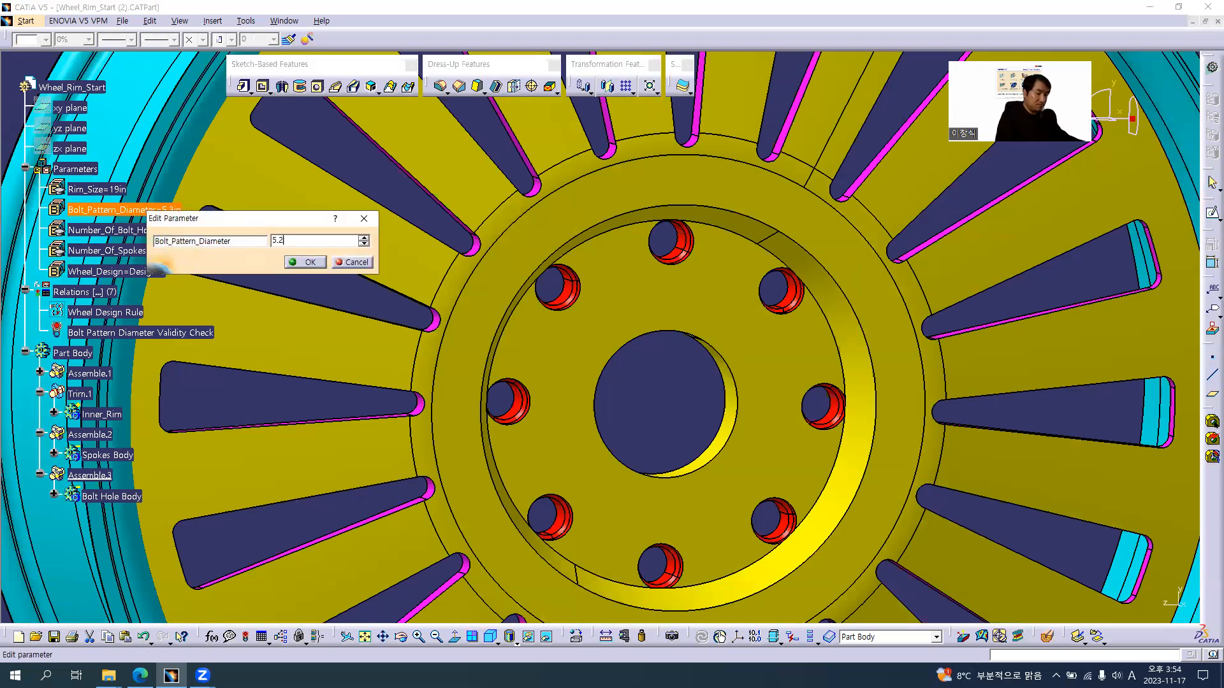
{"action": "key", "text": "Return"}
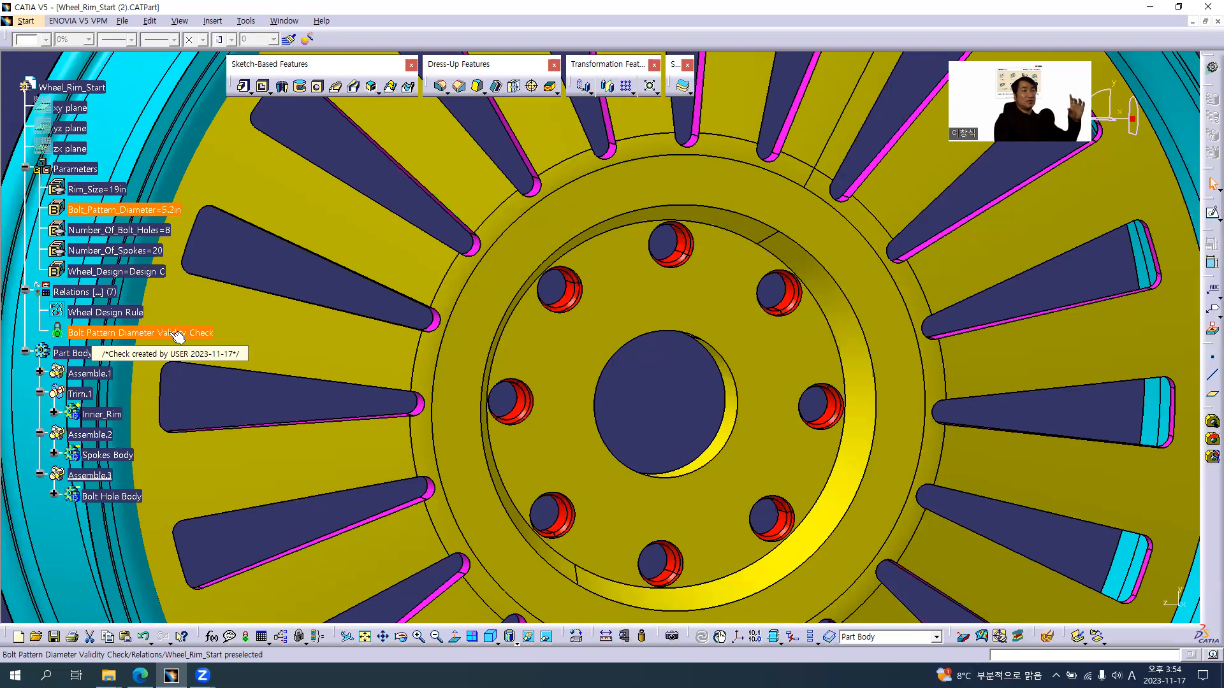
{"action": "middle_click_drag", "start_coordinate": [710, 427], "coordinate": [711, 369]}
{"action": "middle_click_drag", "start_coordinate": [506, 396], "coordinate": [563, 320]}
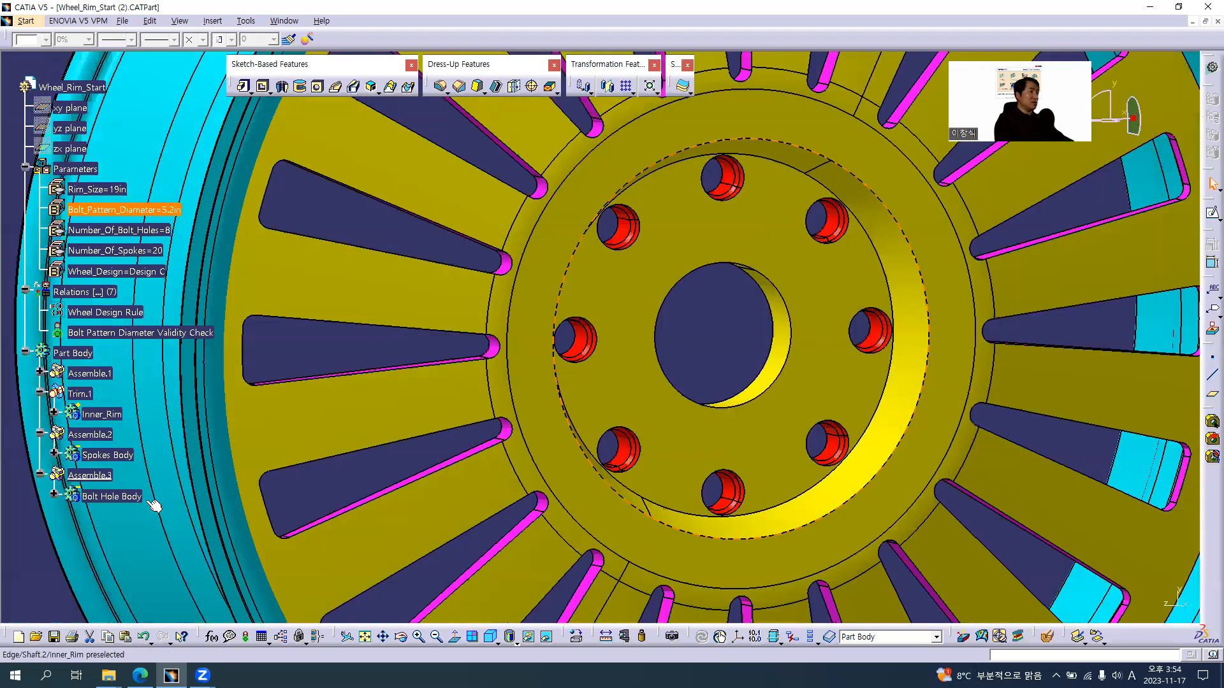
Open the definition of Hole.1 in Bolt Hole Body and review its counterdrilled type diameter and depth
{"action": "left_click", "coordinate": [54, 495]}
{"action": "left_click", "coordinate": [99, 499]}
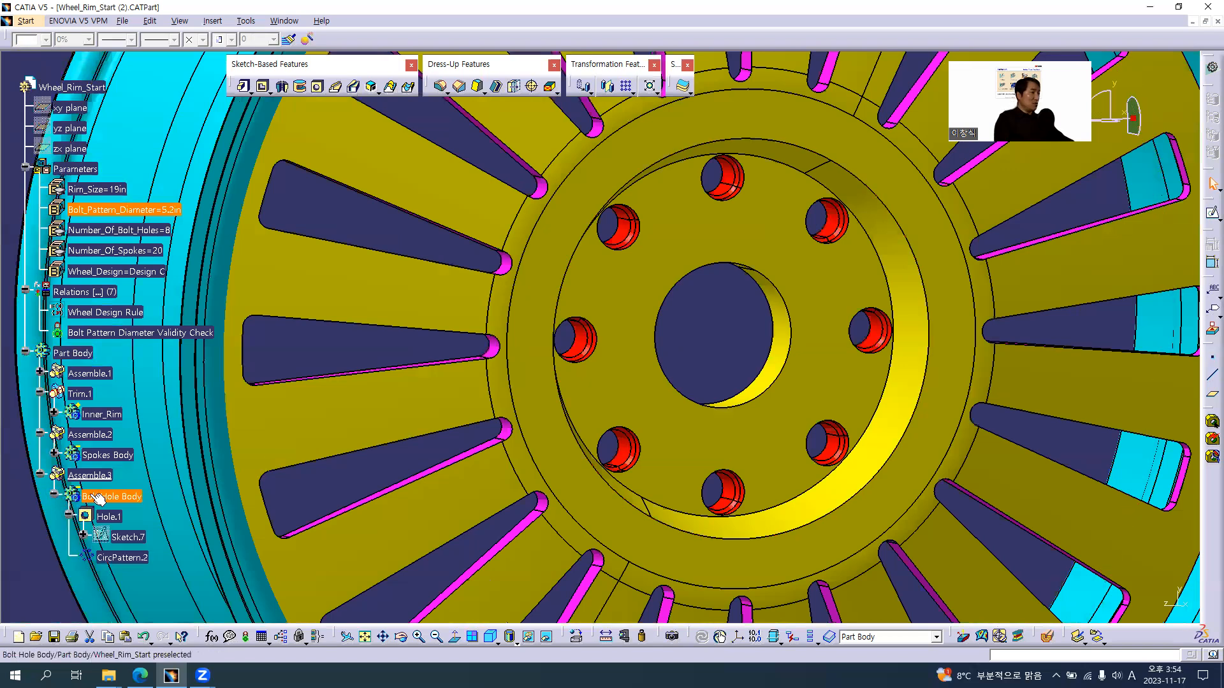
{"action": "left_click", "coordinate": [110, 517]}
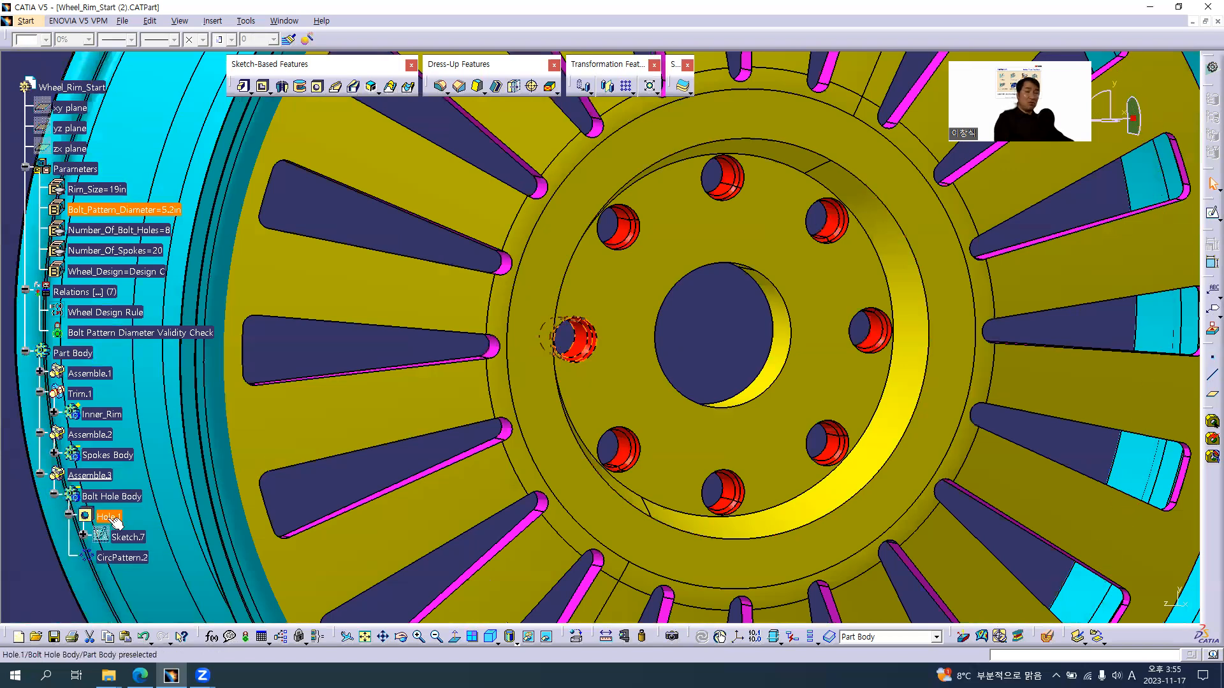
{"action": "double_click", "coordinate": [112, 519]}
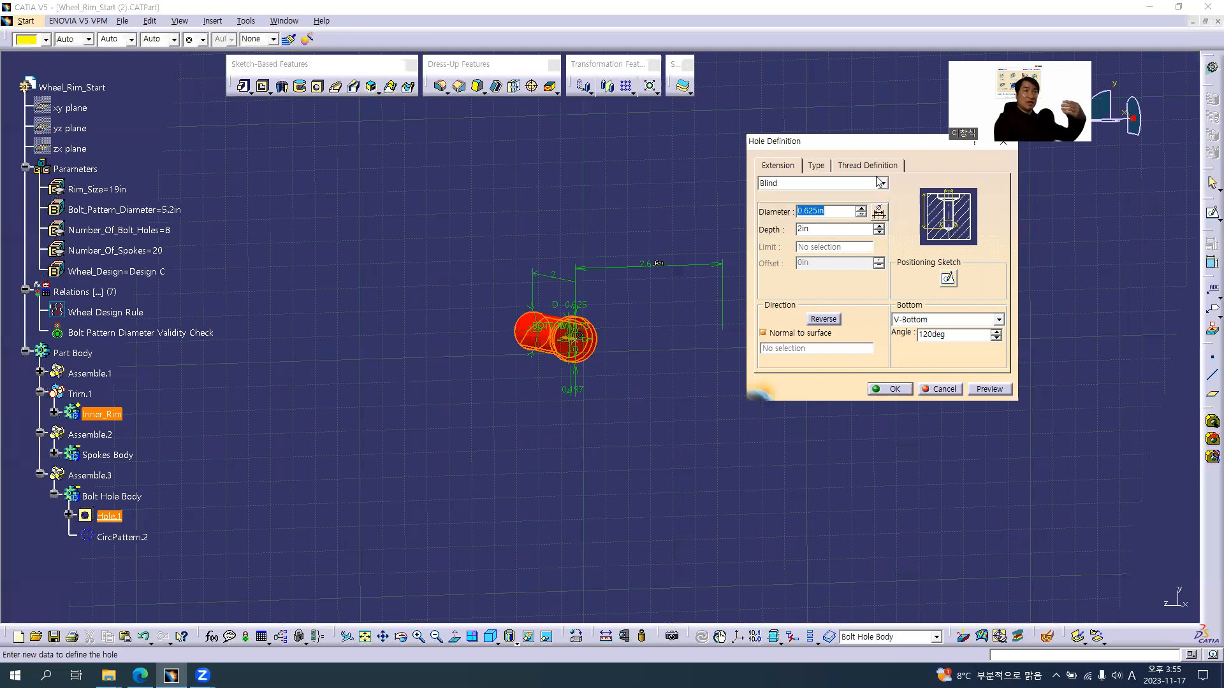
{"action": "left_click", "coordinate": [817, 168]}
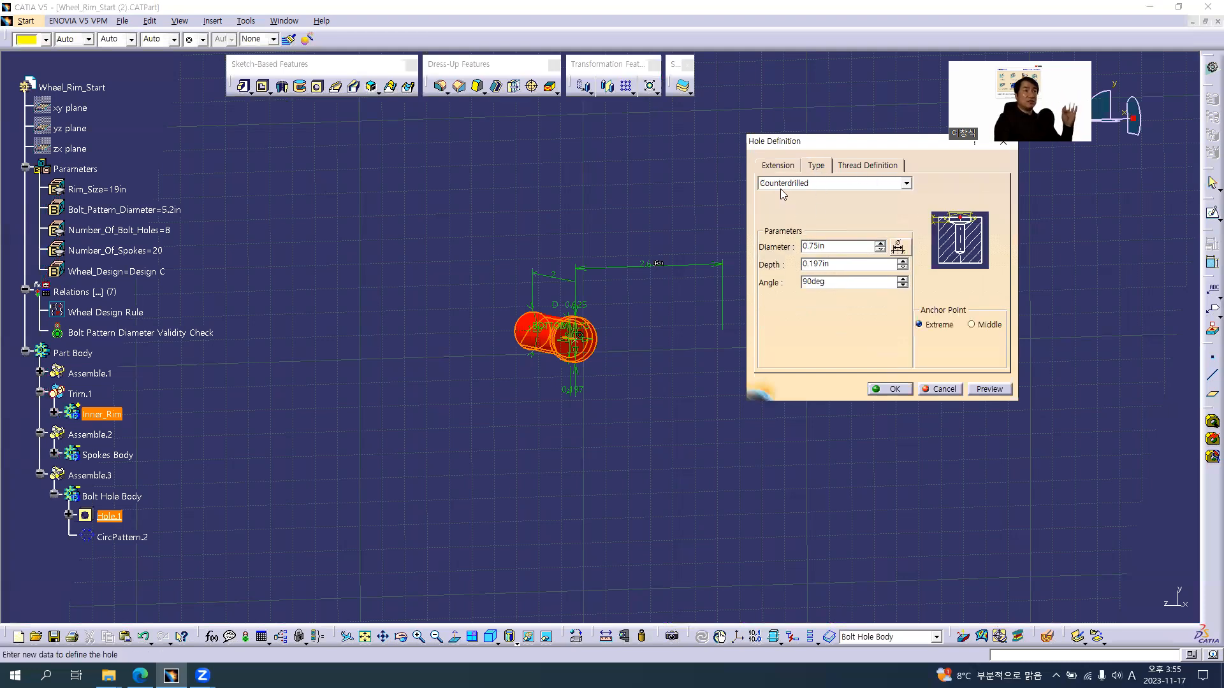
{"action": "left_click", "coordinate": [830, 245]}
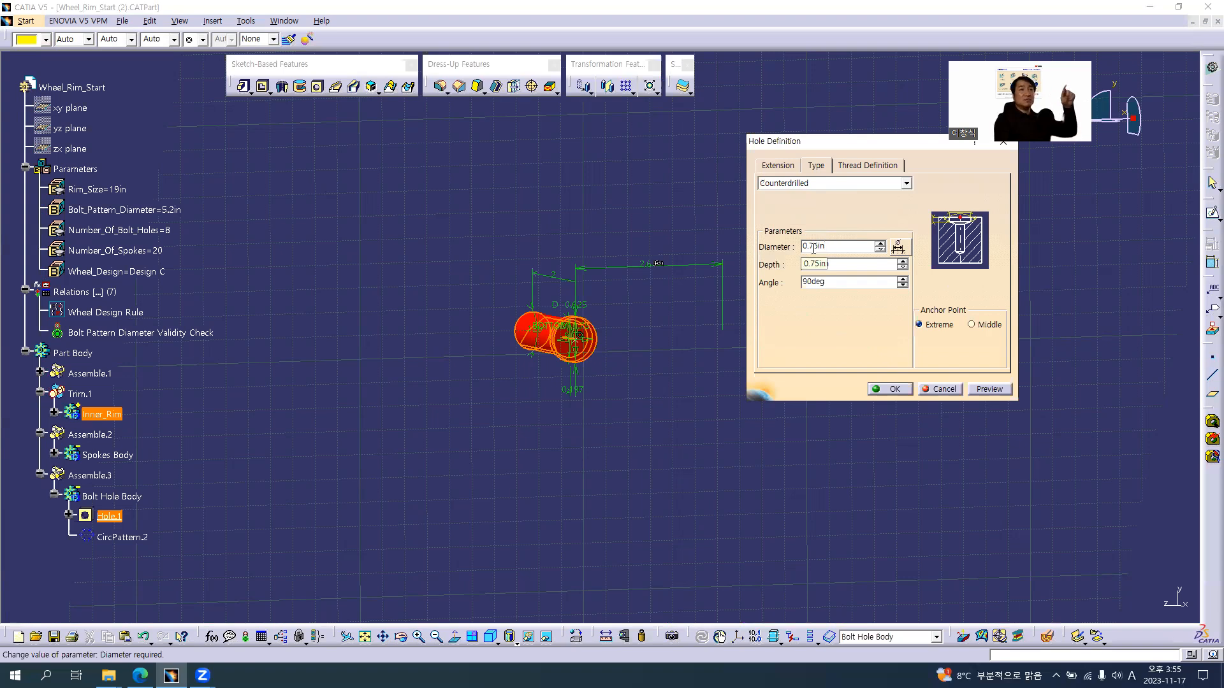
{"action": "left_click", "coordinate": [849, 263]}
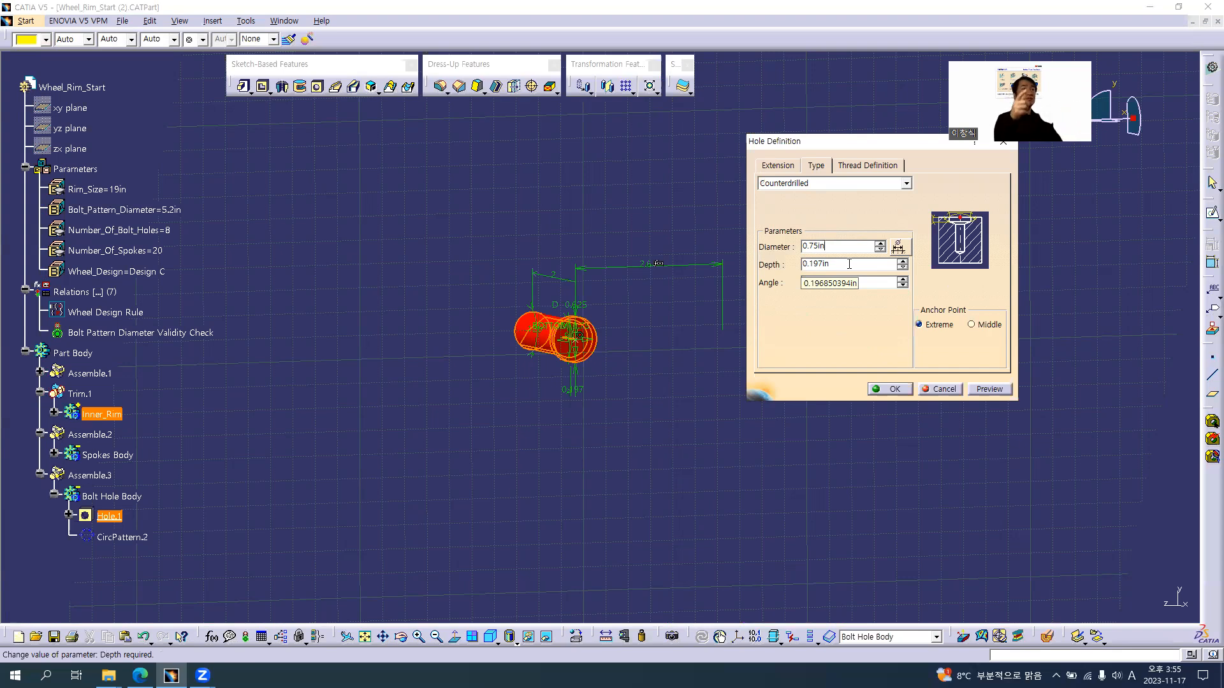
Rename the bolt hole's counterdrill diameter parameter as Counter Drilled Hole Diameter and accept the hole definition
{"action": "left_click_drag", "start_coordinate": [838, 247], "coordinate": [792, 253]}
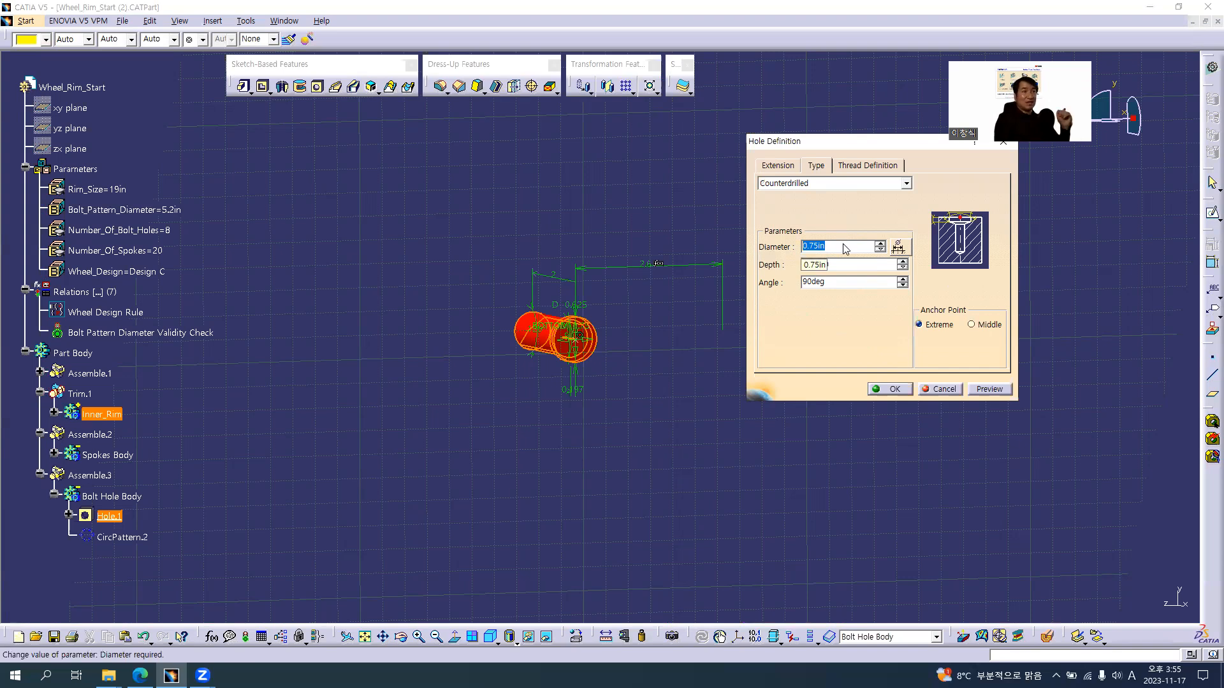
{"action": "right_click", "coordinate": [844, 246]}
{"action": "left_click", "coordinate": [873, 273]}
{"action": "left_click_drag", "start_coordinate": [887, 304], "coordinate": [1204, 307]}
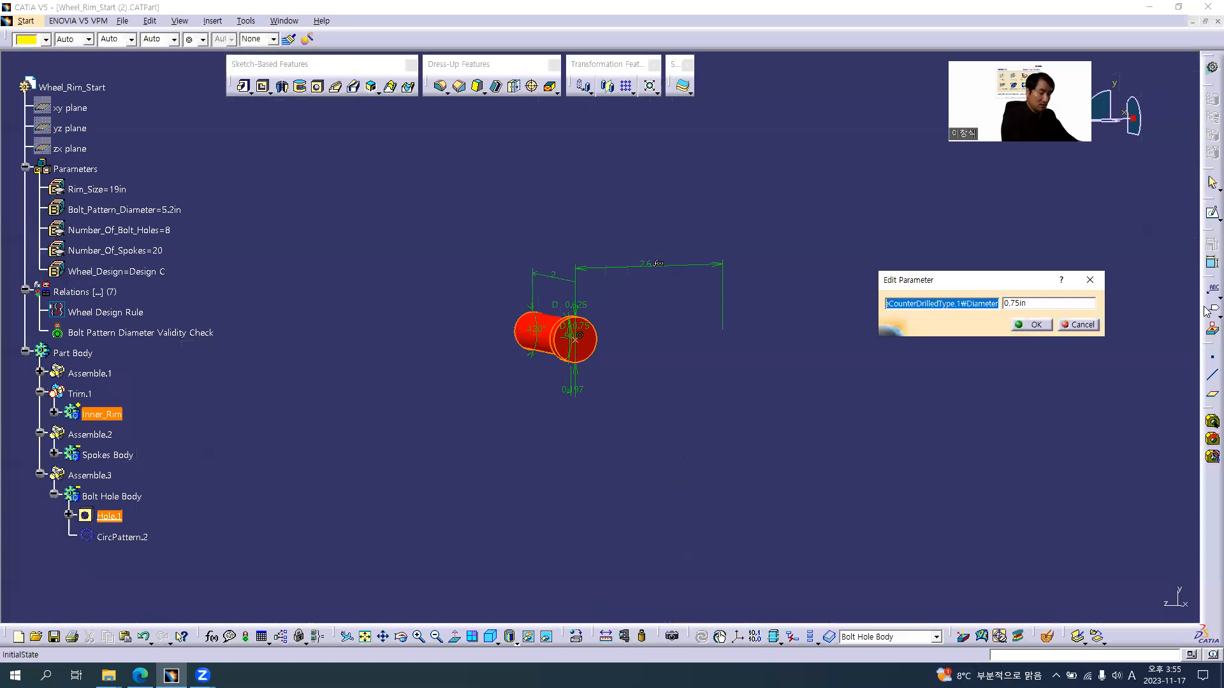
{"action": "type", "text": "Co"}
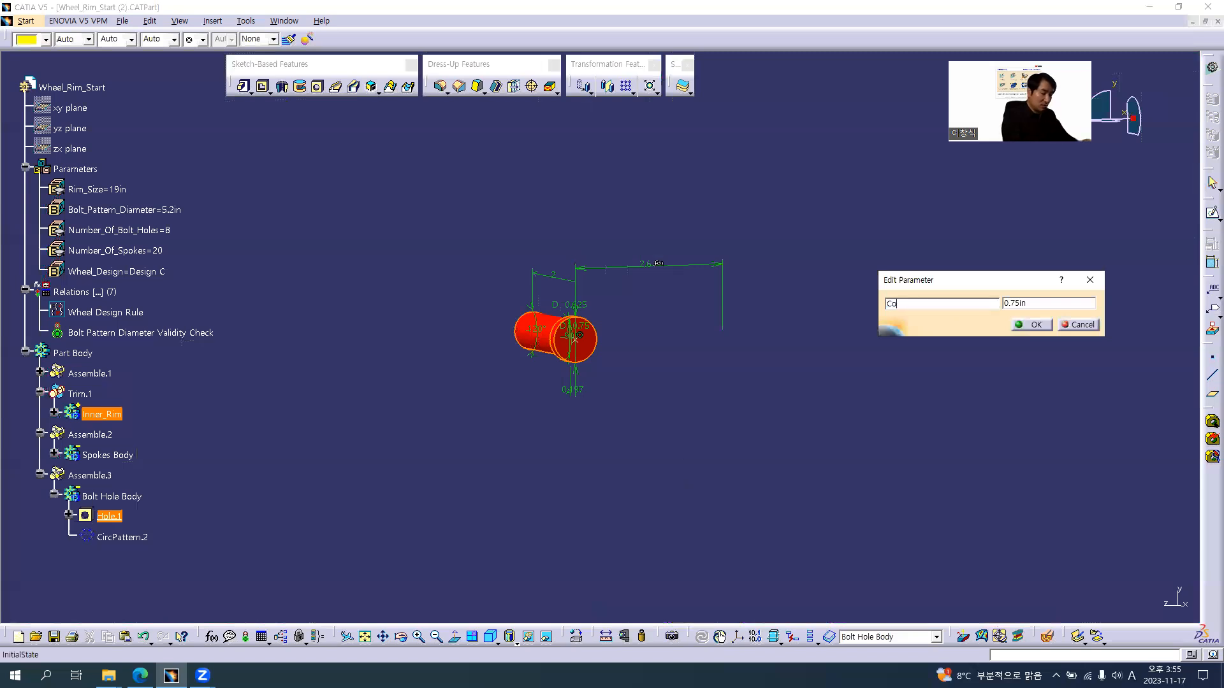
{"action": "type", "text": "unter Drilled Hole Diameter"}
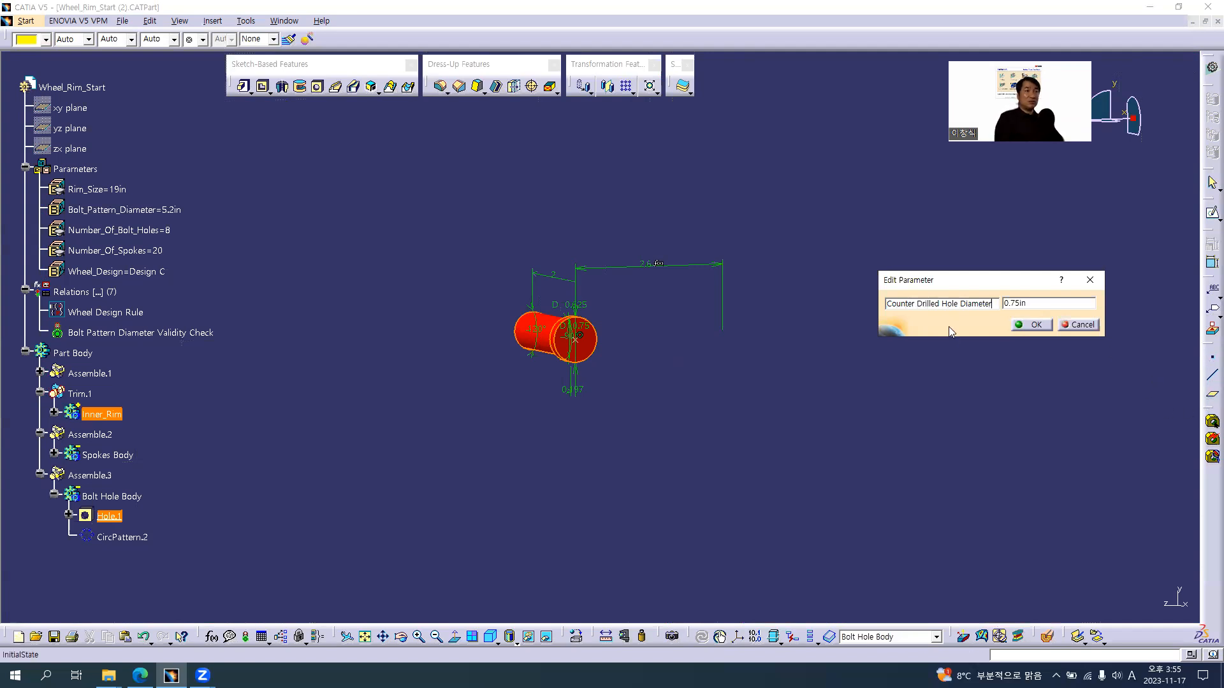
{"action": "left_click", "coordinate": [1034, 325]}
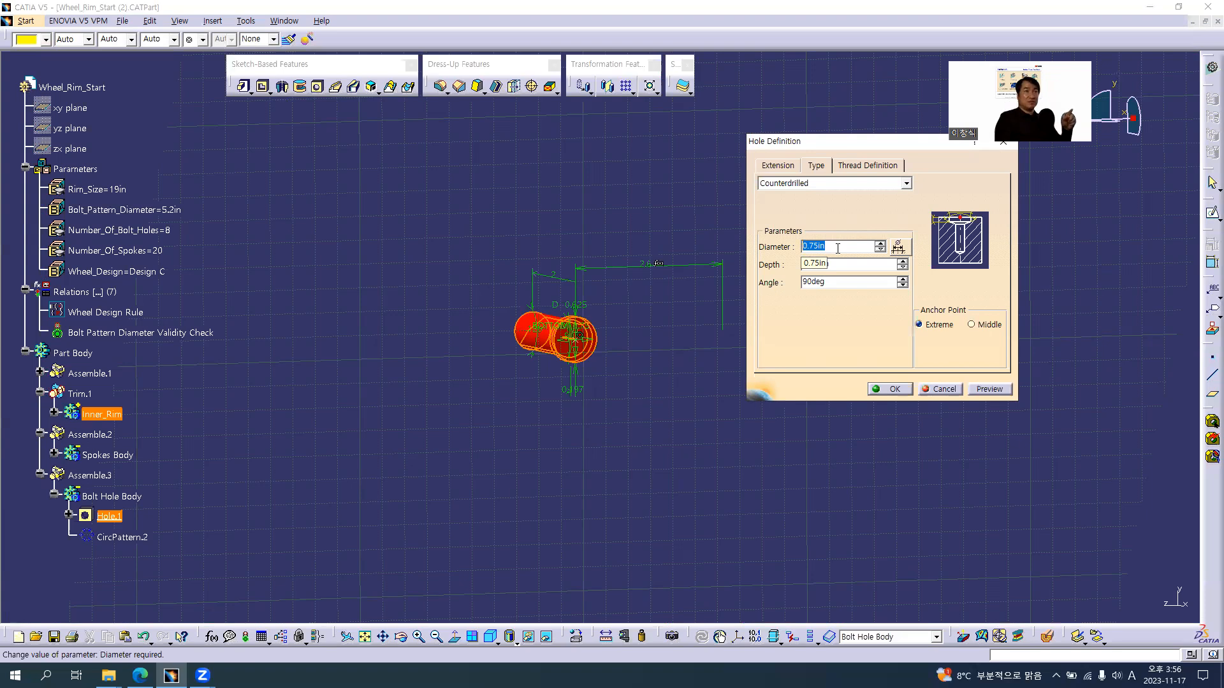
{"action": "left_click", "coordinate": [894, 392]}
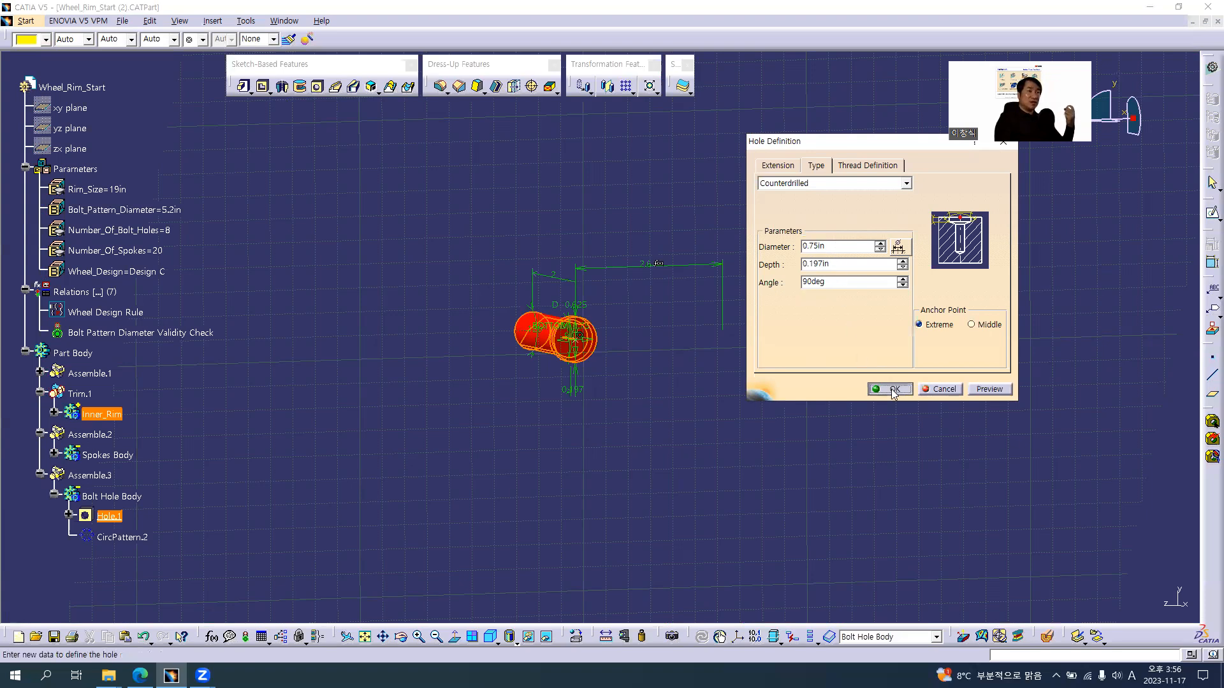
Open Sketch.2 of Shaft.2 in the Inner_Rim body for editing, focusing on the hub profile near the axis
{"action": "middle_click_drag", "start_coordinate": [707, 335], "coordinate": [706, 333]}
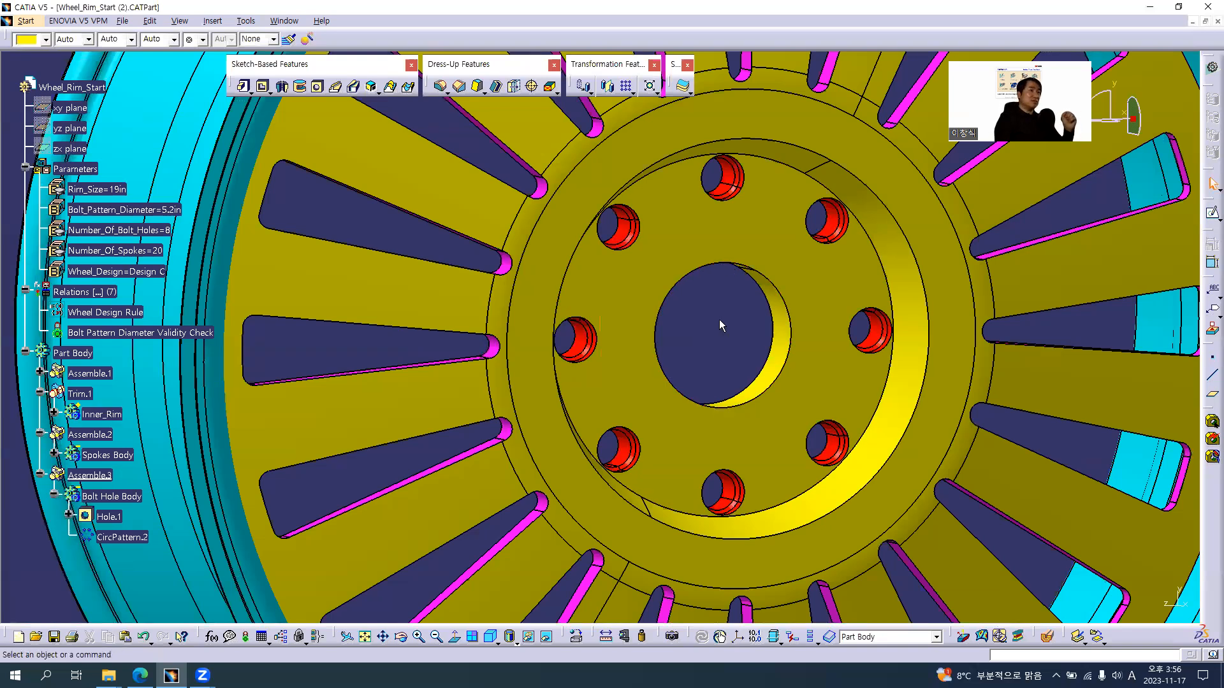
{"action": "middle_click_drag", "start_coordinate": [702, 323], "coordinate": [700, 365]}
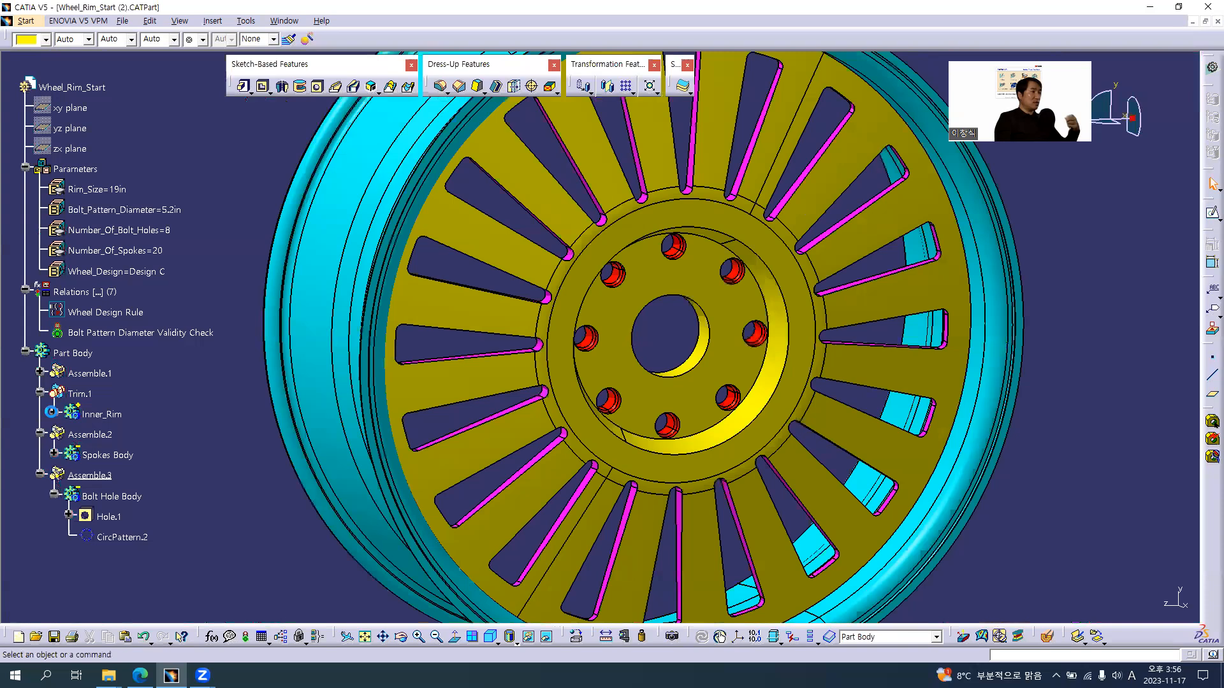
{"action": "left_click", "coordinate": [54, 414]}
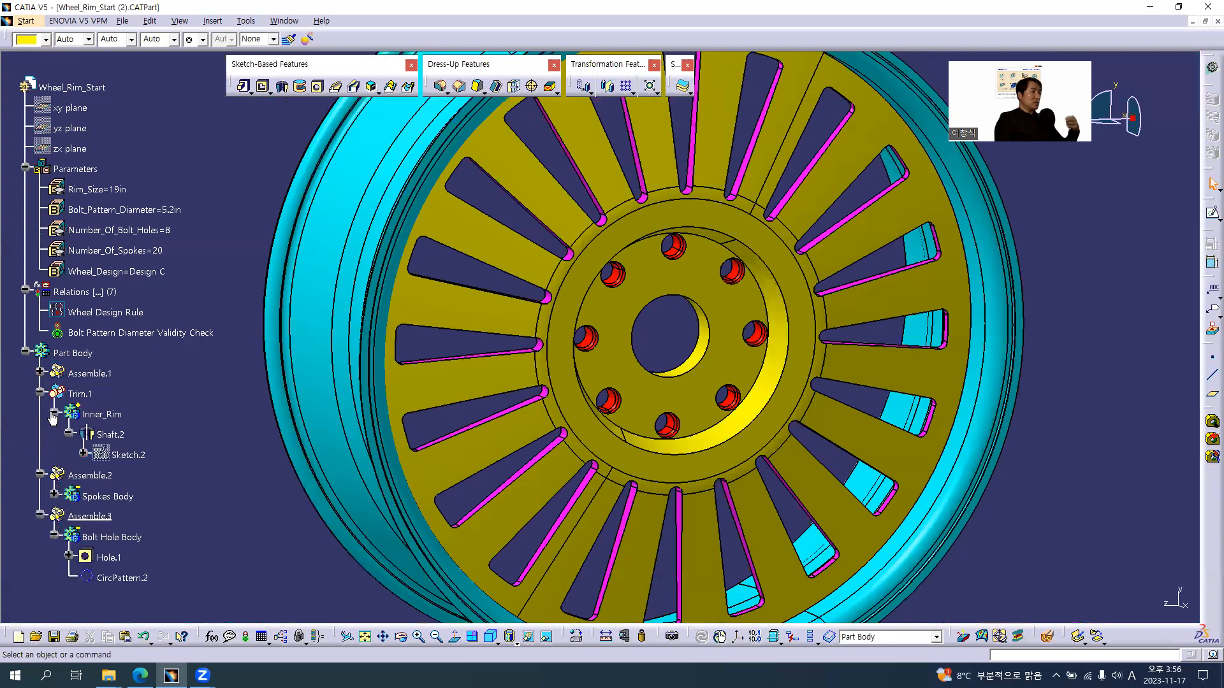
{"action": "double_click", "coordinate": [124, 455]}
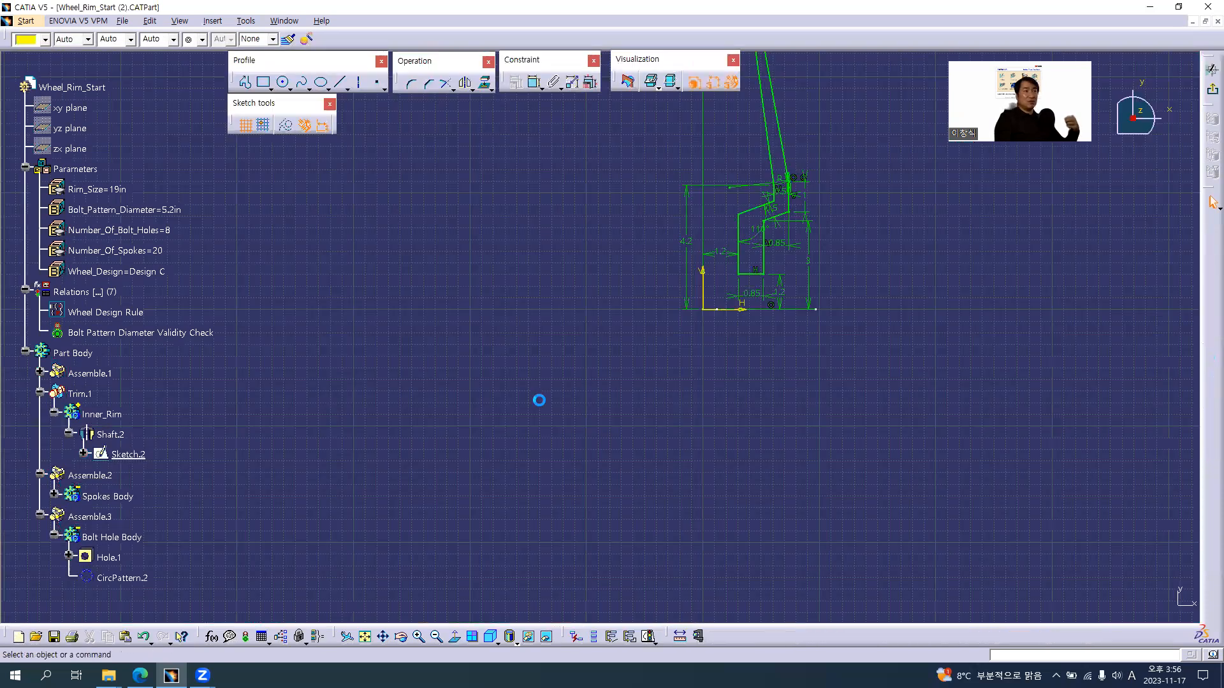
{"action": "mouse_move", "coordinate": [847, 341]}
{"action": "middle_mouse_down"}
{"action": "mouse_move", "coordinate": [755, 372]}
{"action": "mouse_move", "coordinate": [750, 246]}
{"action": "middle_mouse_up"}
{"action": "mouse_move", "coordinate": [665, 300]}
{"action": "middle_mouse_down"}
{"action": "mouse_move", "coordinate": [552, 347]}
{"action": "mouse_move", "coordinate": [553, 312]}
{"action": "middle_mouse_up"}
{"action": "middle_click_drag", "start_coordinate": [725, 367], "coordinate": [658, 320]}
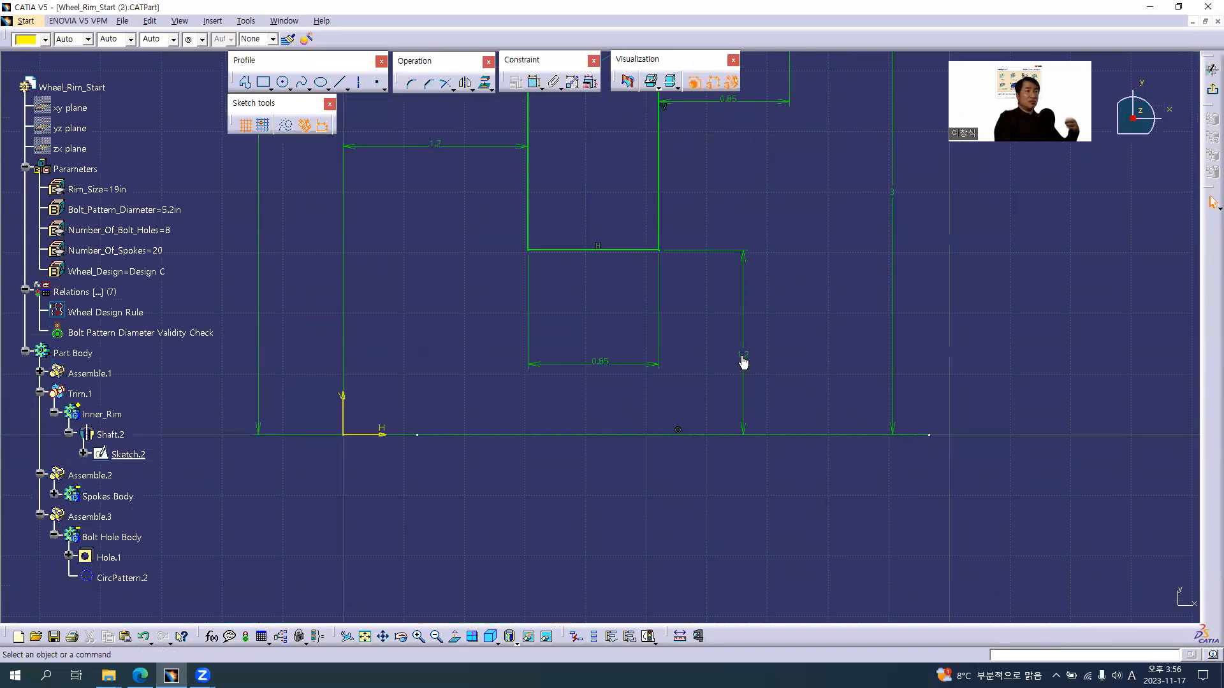
Rename the offset dimension between the horizontal axis and the hub profile's lowest edge as Axial Radius
{"action": "left_click", "coordinate": [744, 341]}
{"action": "left_click", "coordinate": [782, 347]}
{"action": "left_click", "coordinate": [745, 333]}
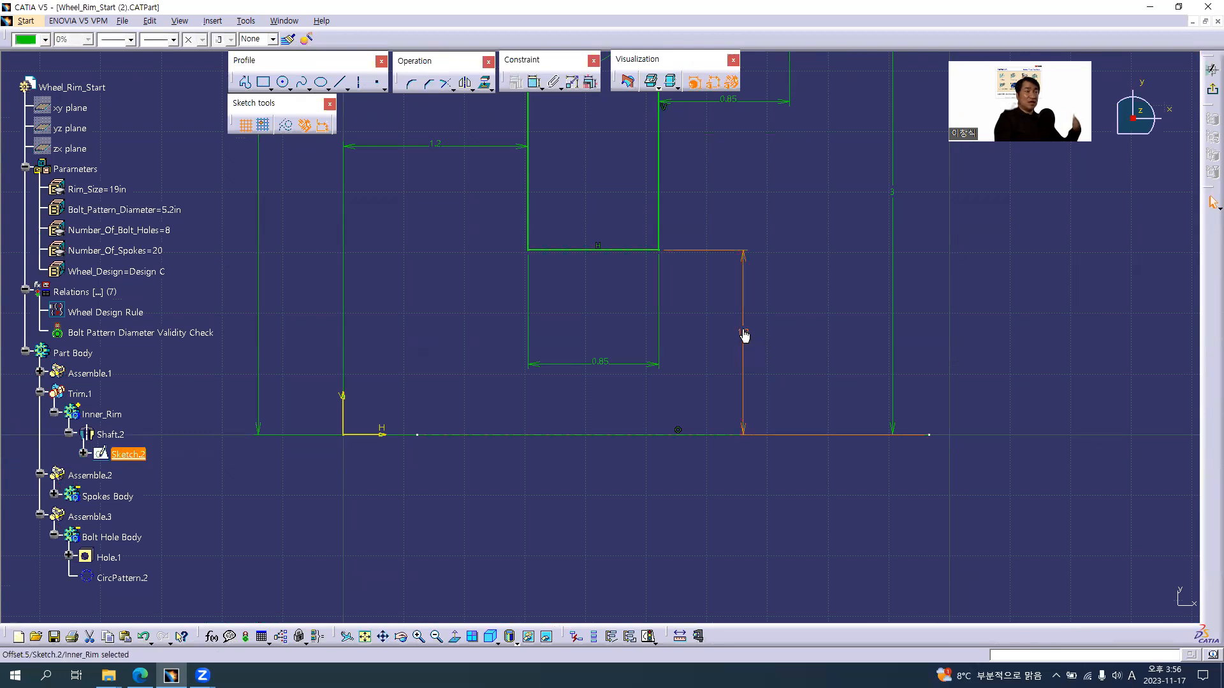
{"action": "right_click", "coordinate": [743, 330]}
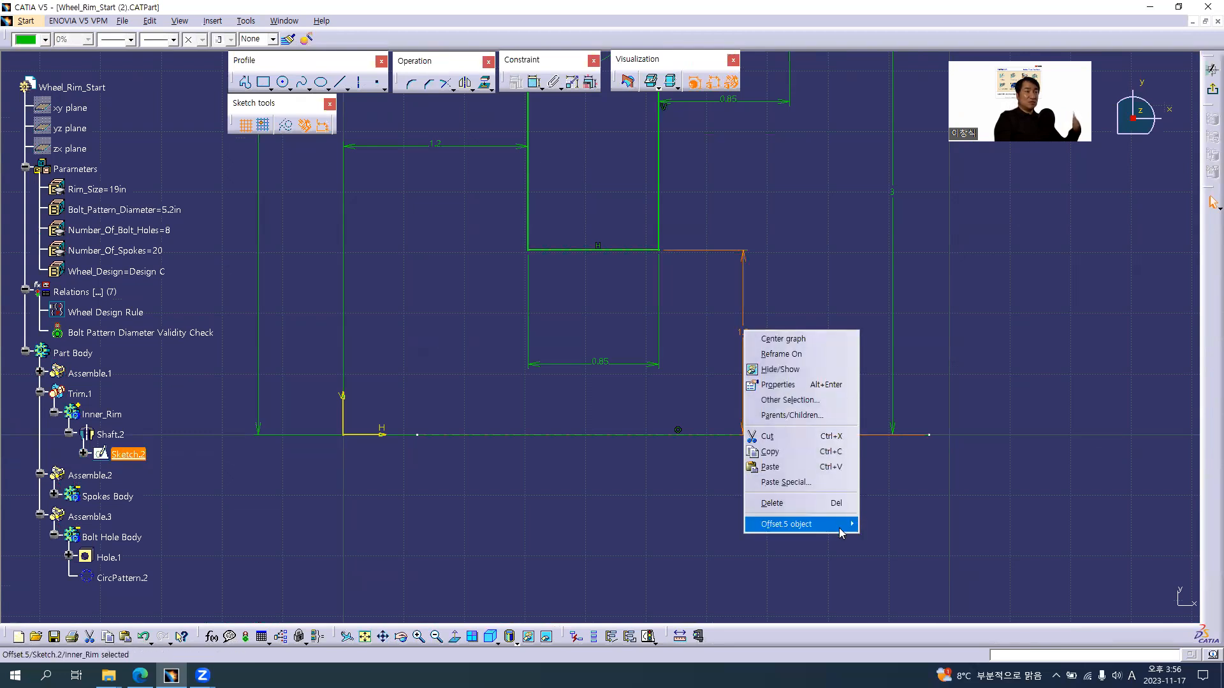
{"action": "mouse_move", "coordinate": [839, 526]}
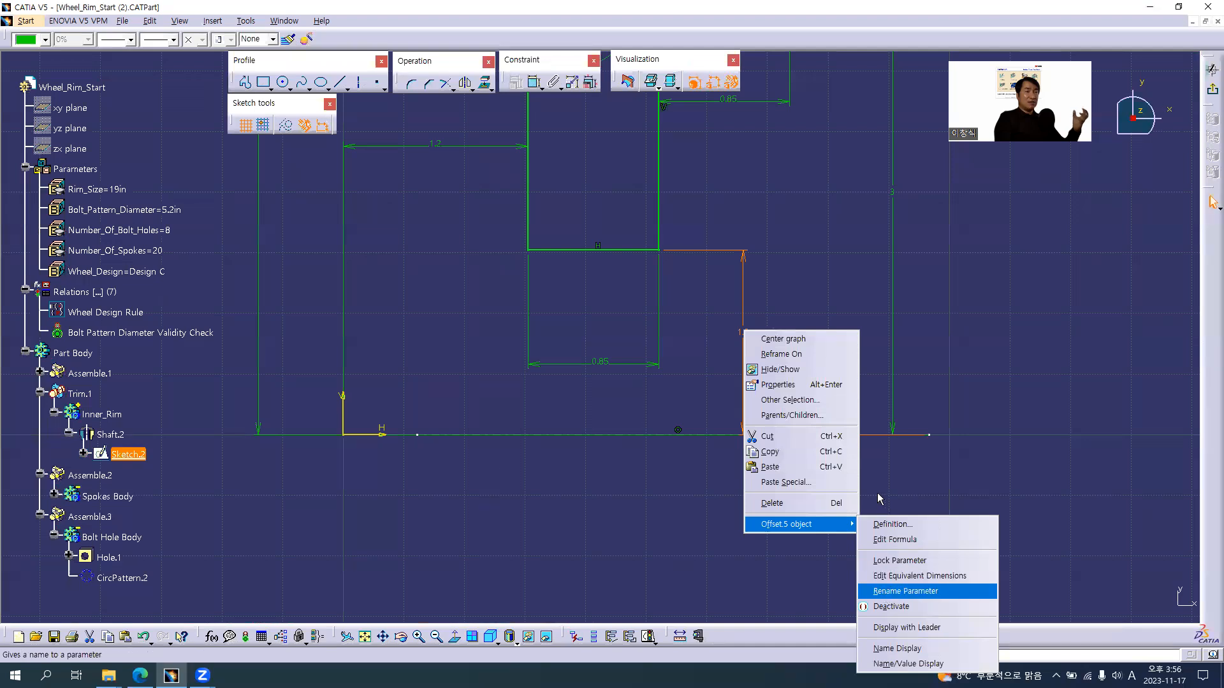
{"action": "left_click", "coordinate": [899, 592]}
{"action": "left_click_drag", "start_coordinate": [924, 555], "coordinate": [812, 326]}
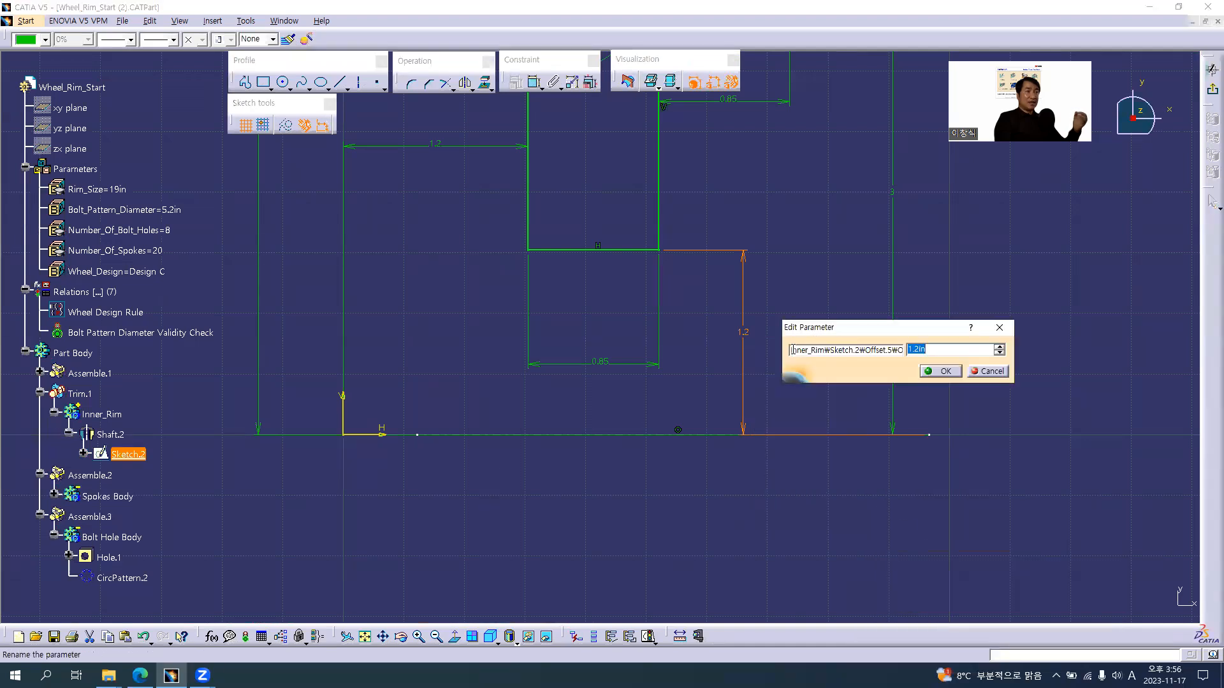
{"action": "left_click", "coordinate": [791, 354]}
{"action": "key", "text": "shift+End"}
{"action": "key", "text": "Delete"}
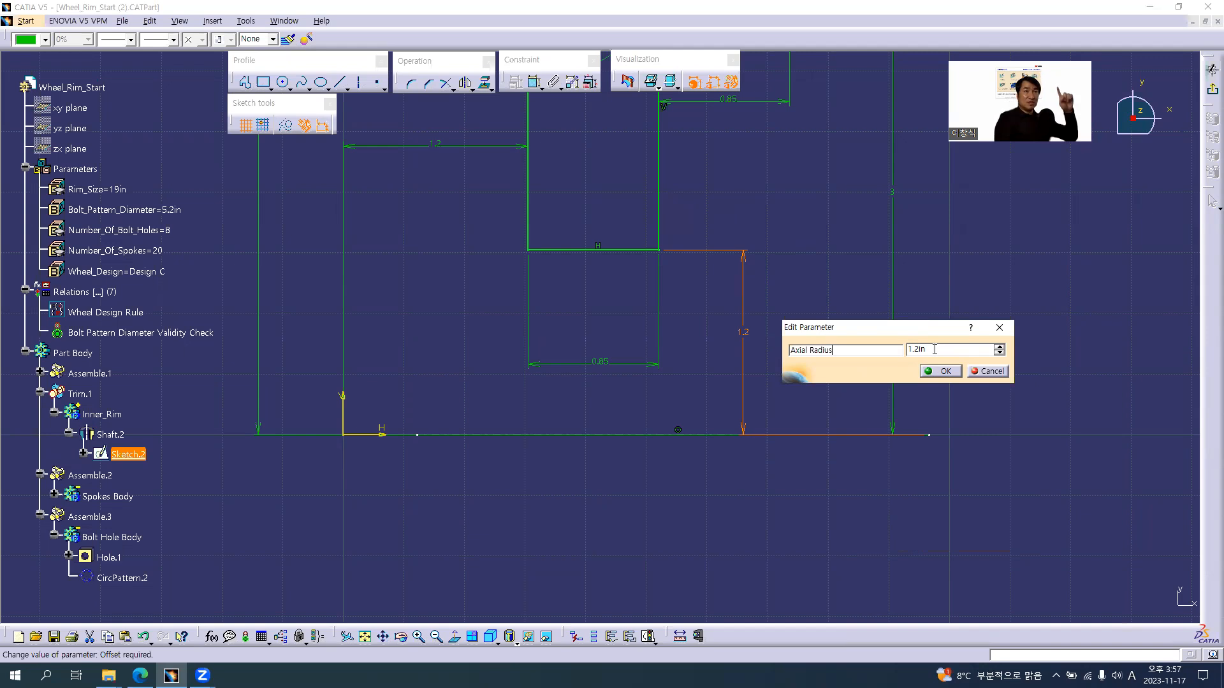
{"action": "left_click", "coordinate": [946, 372]}
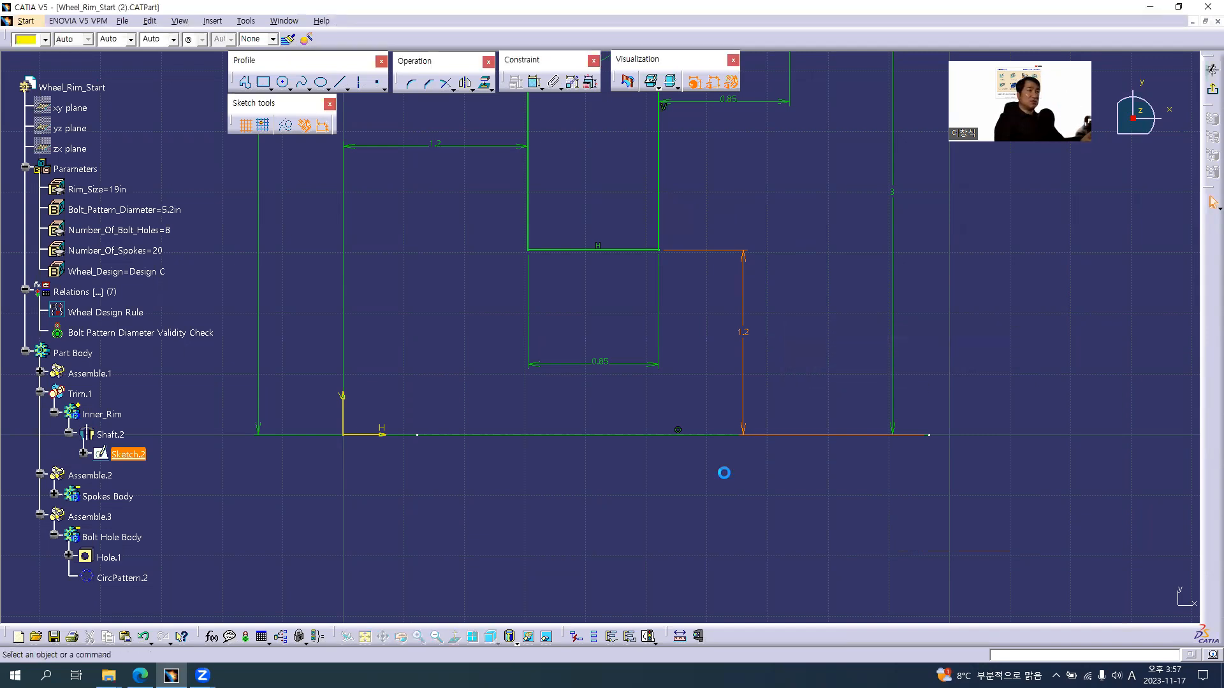
Leave the sketch, collapse Part Body and open the Bolt Pattern Diameter Validity Check for editing
{"action": "left_click", "coordinate": [79, 353]}
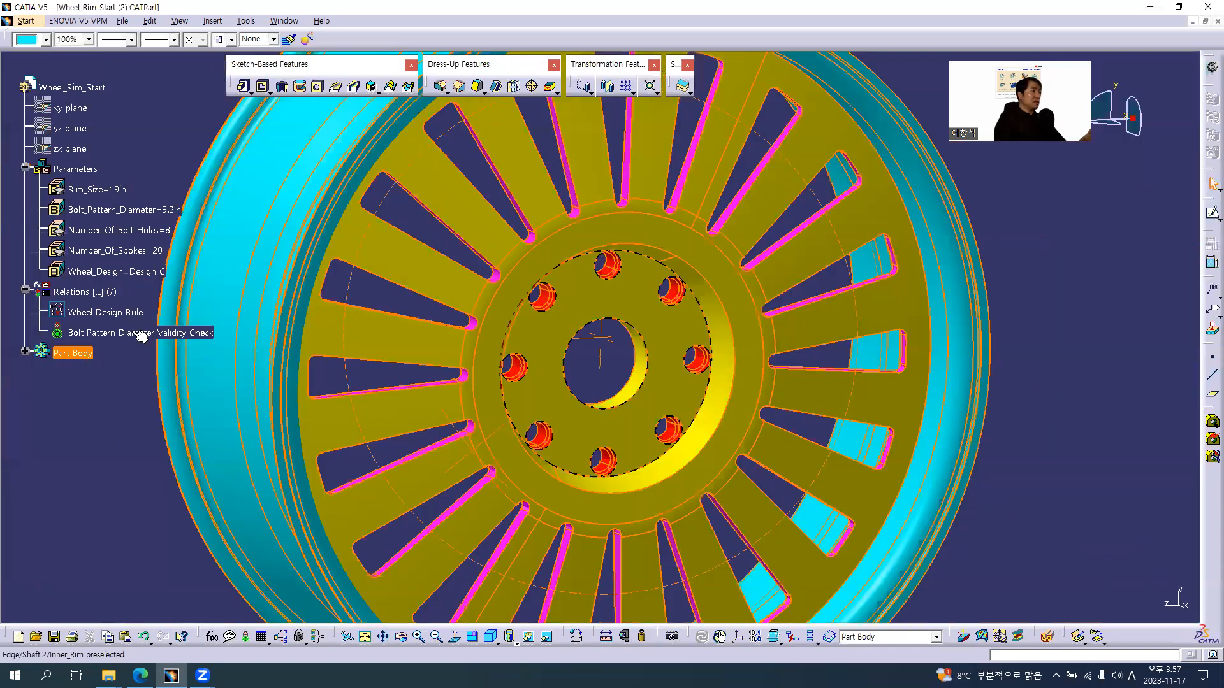
{"action": "left_click", "coordinate": [120, 332]}
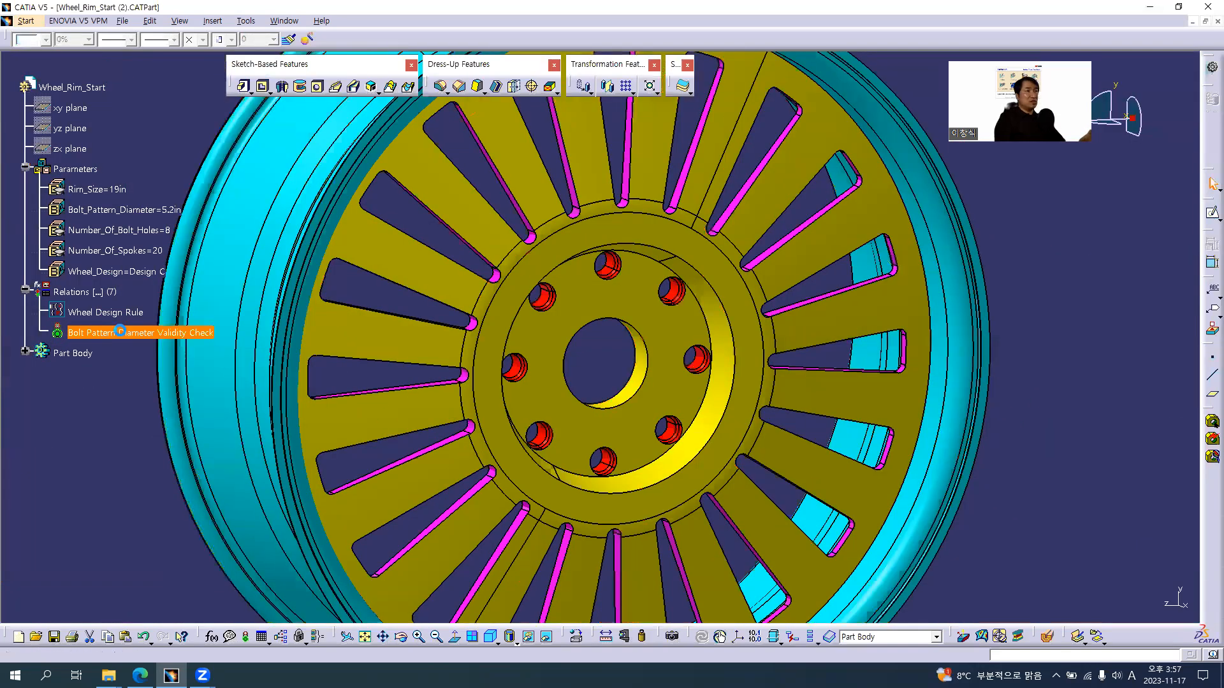
{"action": "middle_click_drag", "start_coordinate": [539, 324], "coordinate": [589, 329]}
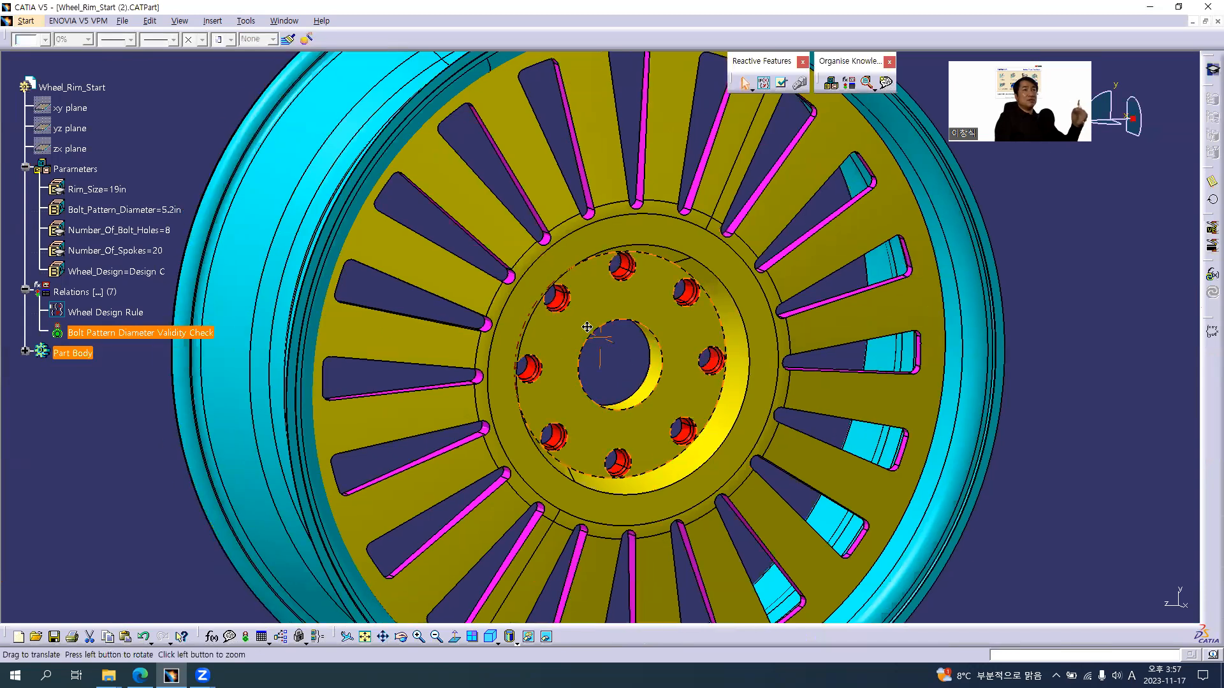
{"action": "middle_click_drag", "start_coordinate": [211, 362], "coordinate": [121, 309]}
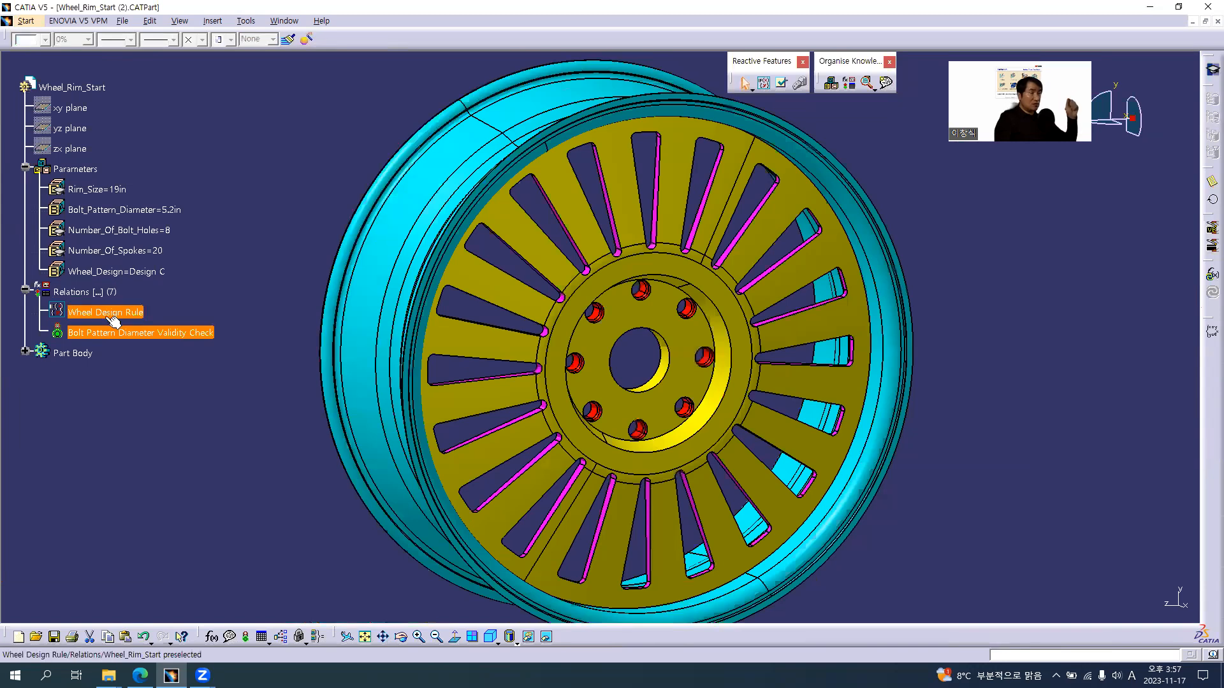
{"action": "left_click", "coordinate": [121, 335]}
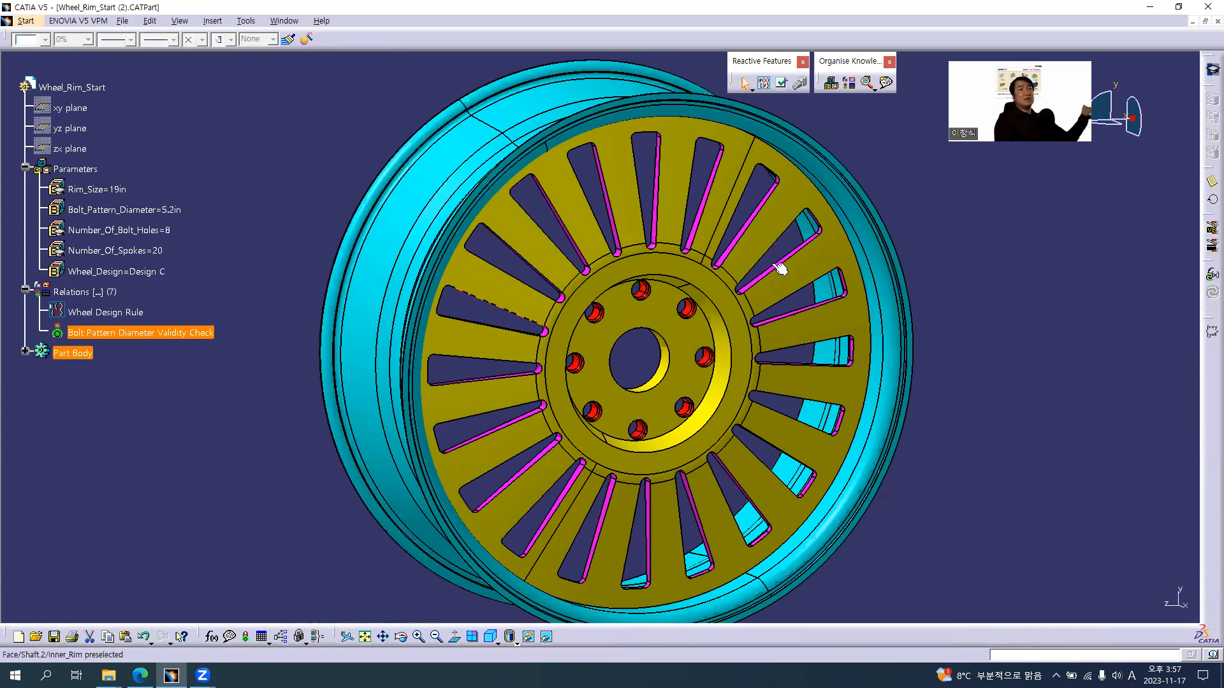
{"action": "middle_click_drag", "start_coordinate": [1102, 225], "coordinate": [163, 333]}
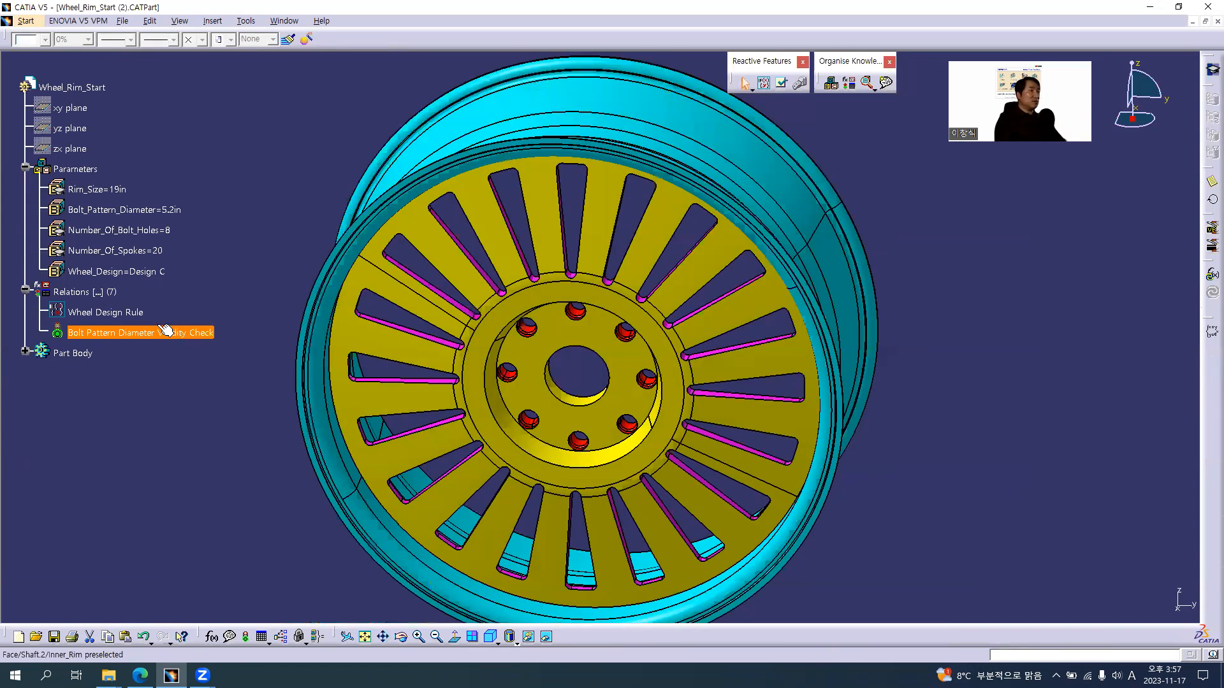
{"action": "double_click", "coordinate": [123, 331]}
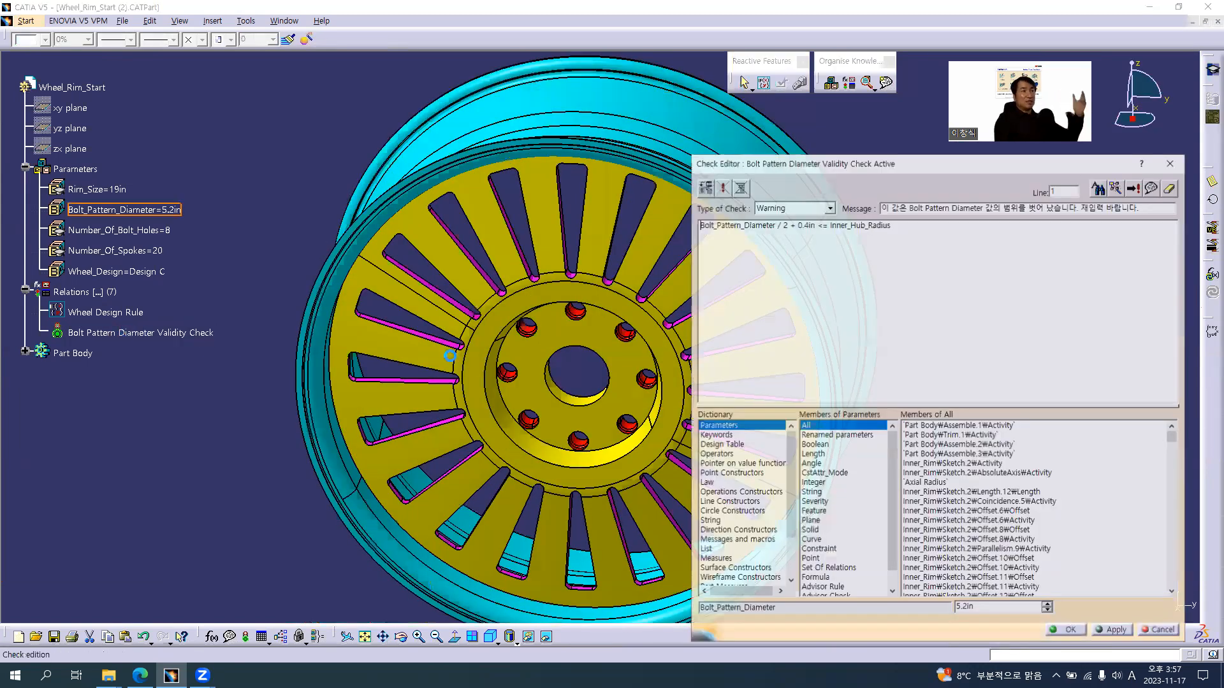
Replace 0.4in in the check expression with the renamed parameter Counter Drilled Hole Diameter
{"action": "middle_click_drag", "start_coordinate": [630, 340], "coordinate": [566, 357]}
{"action": "middle_click_drag", "start_coordinate": [570, 357], "coordinate": [591, 355]}
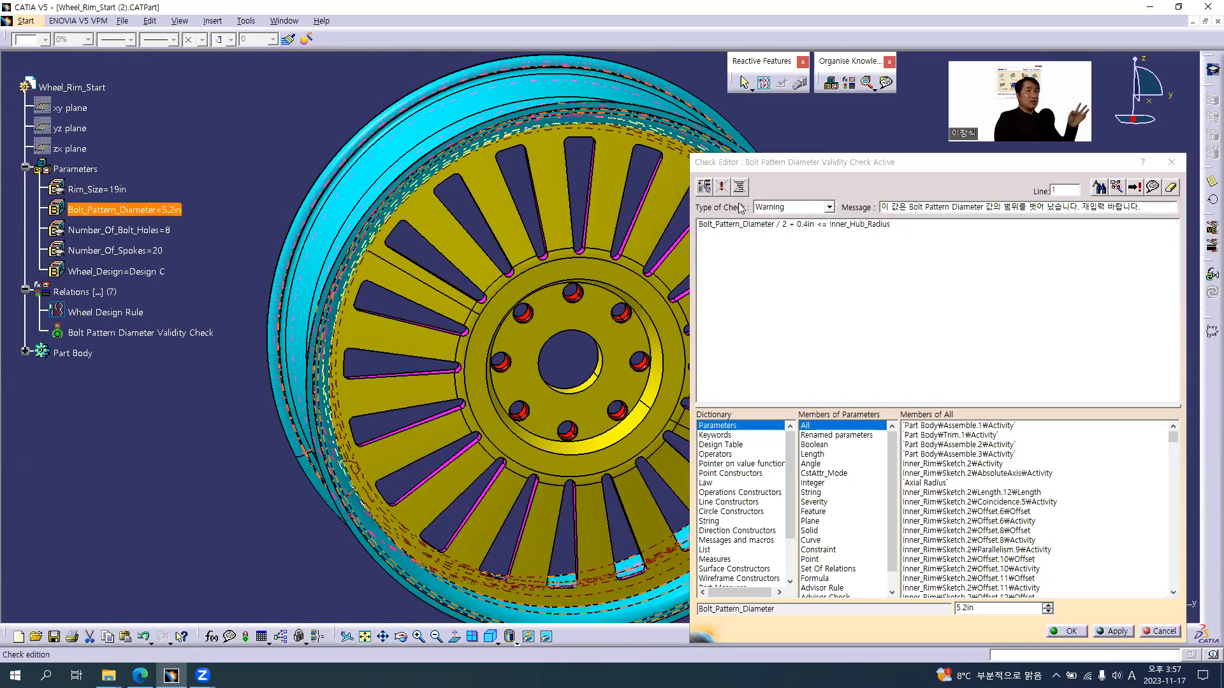
{"action": "left_click_drag", "start_coordinate": [788, 224], "coordinate": [674, 226]}
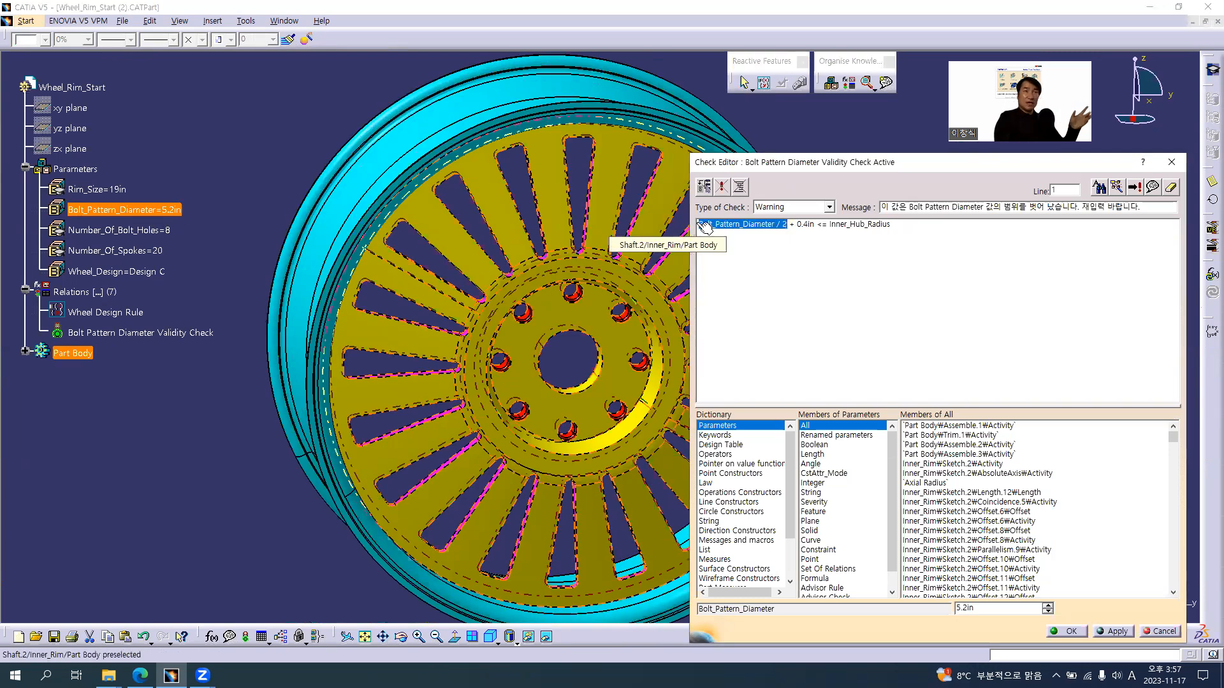
{"action": "left_click_drag", "start_coordinate": [798, 223], "coordinate": [815, 223]}
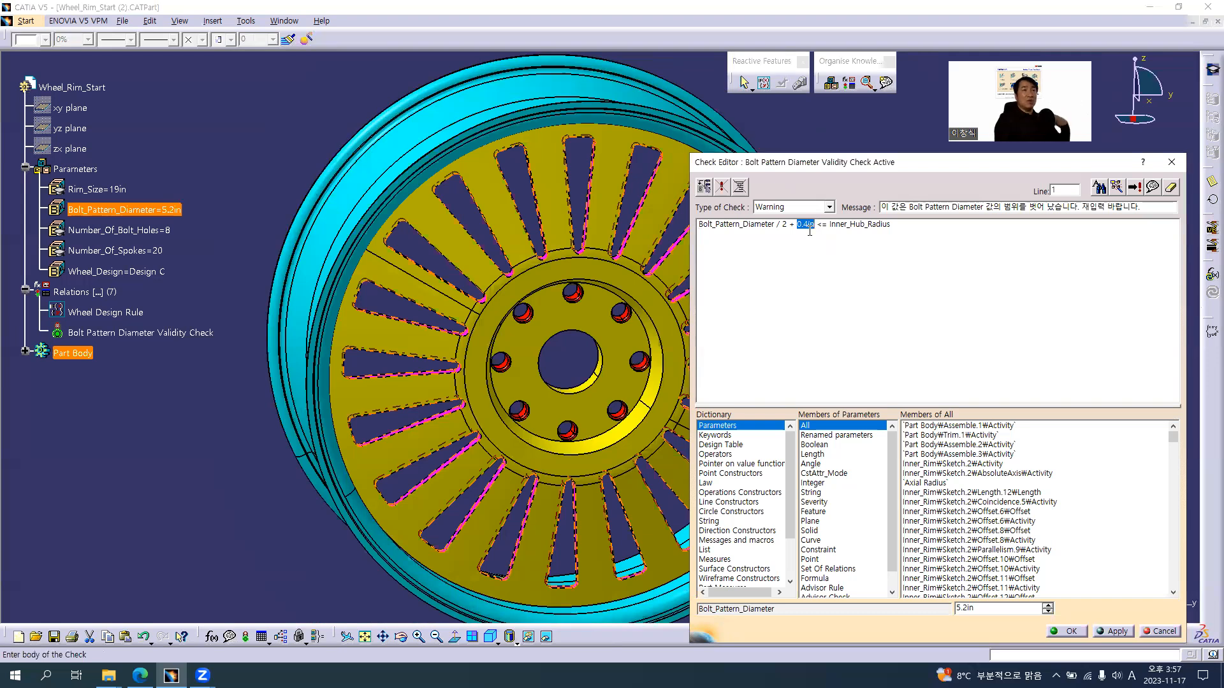
{"action": "left_click", "coordinate": [838, 436]}
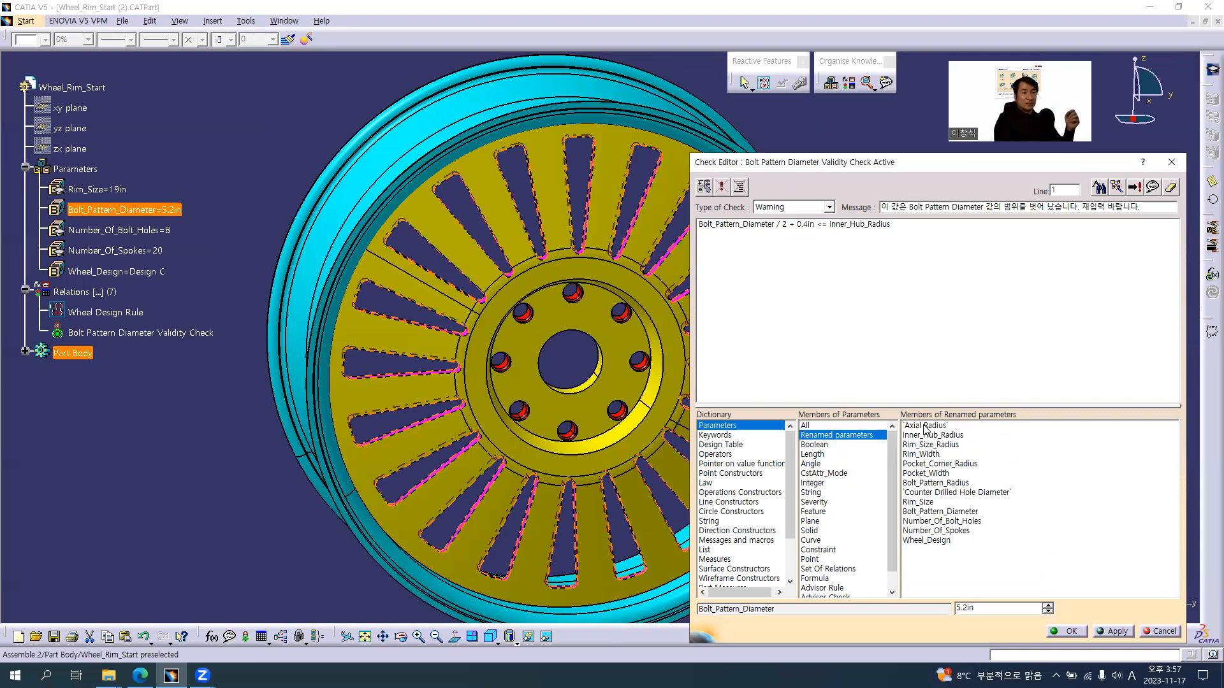
{"action": "double_click", "coordinate": [944, 493]}
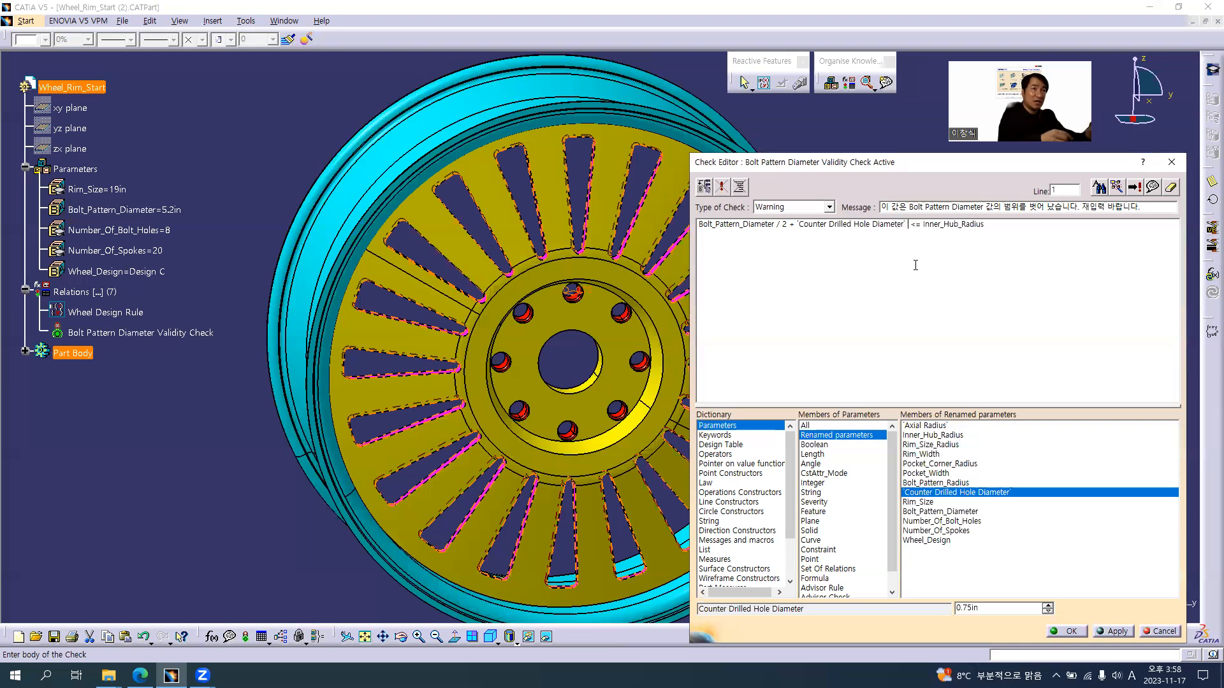
Divide the Counter Drilled Hole Diameter by 2 in the check expression and confirm the edited check
{"action": "type", "text": "/ 2"}
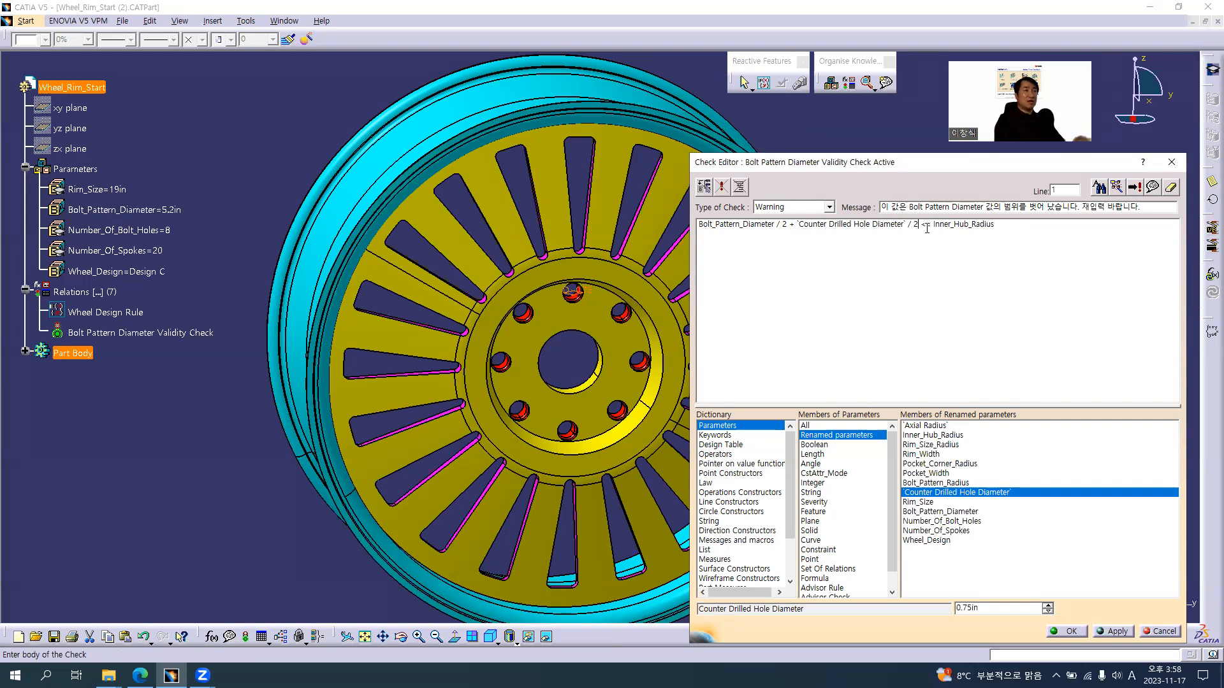
{"action": "left_click", "coordinate": [1072, 632]}
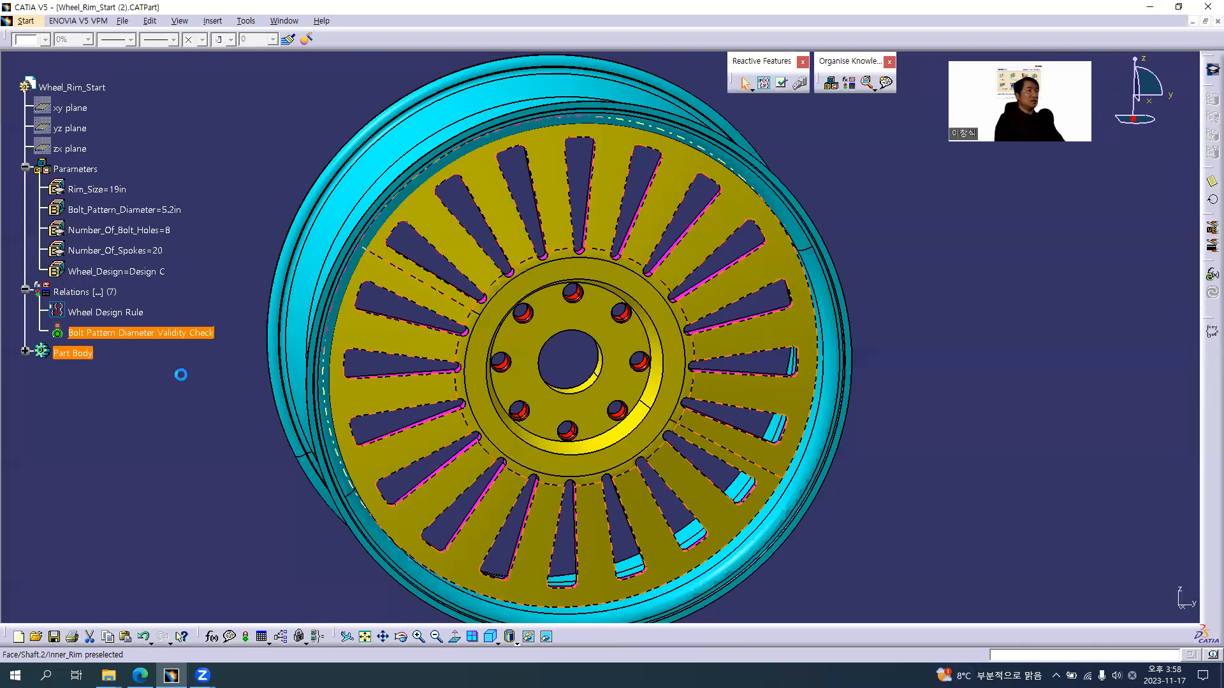
{"action": "left_click", "coordinate": [160, 334]}
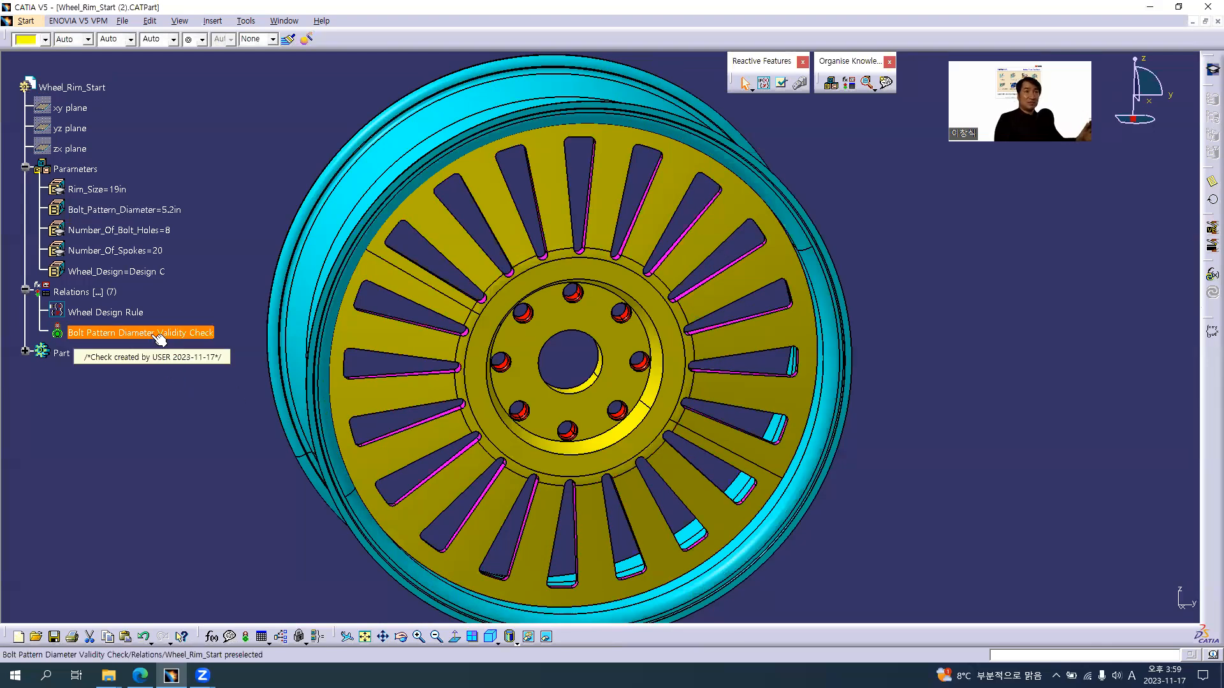
Set the Bolt_Pattern_Diameter parameter to 5.25in to test the validity check
{"action": "left_click", "coordinate": [148, 209]}
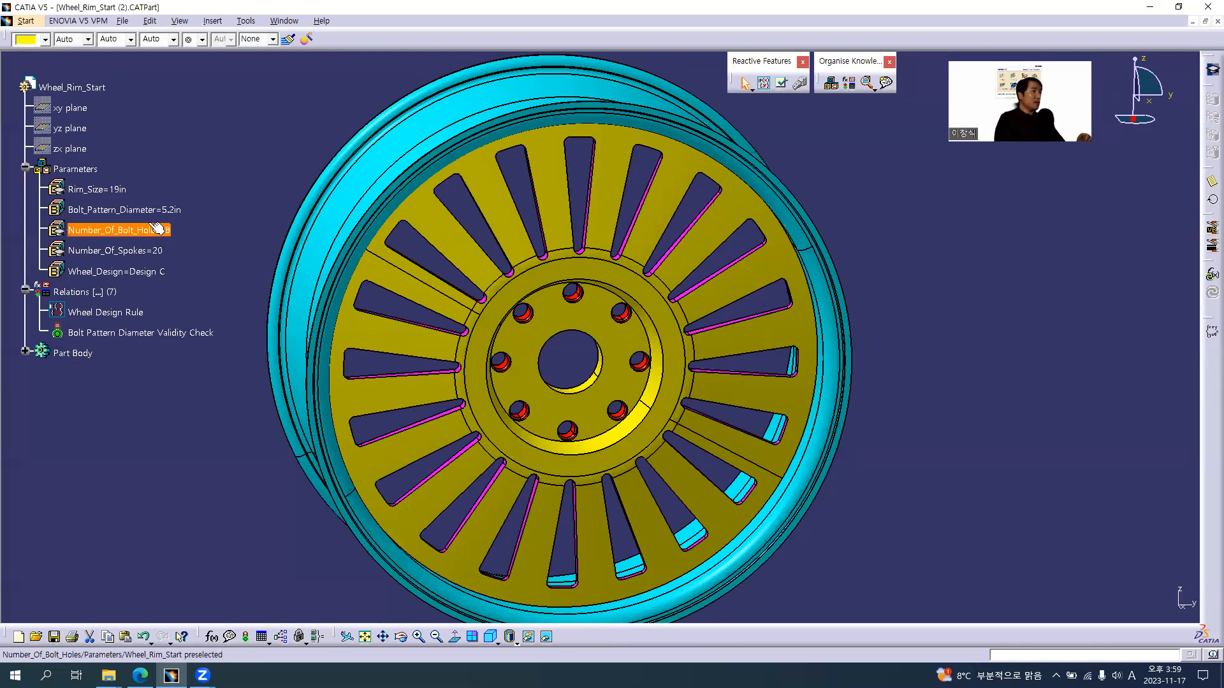
{"action": "double_click", "coordinate": [148, 209]}
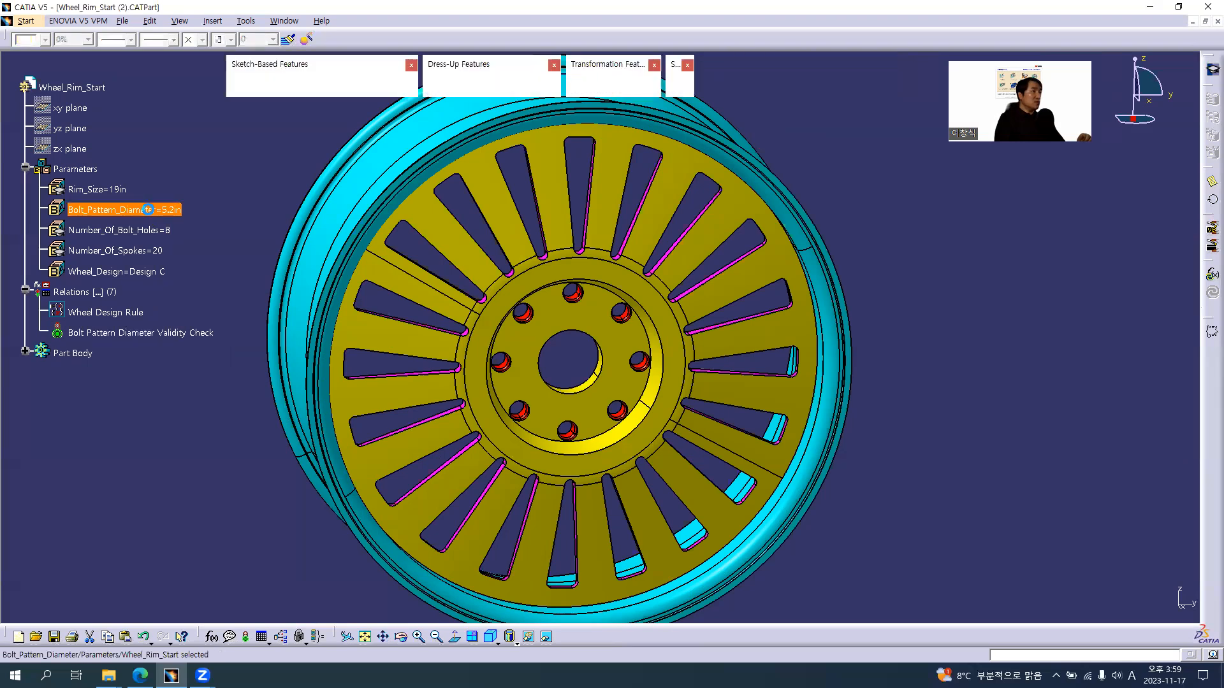
{"action": "type", "text": "5.25"}
{"action": "key", "text": "Return"}
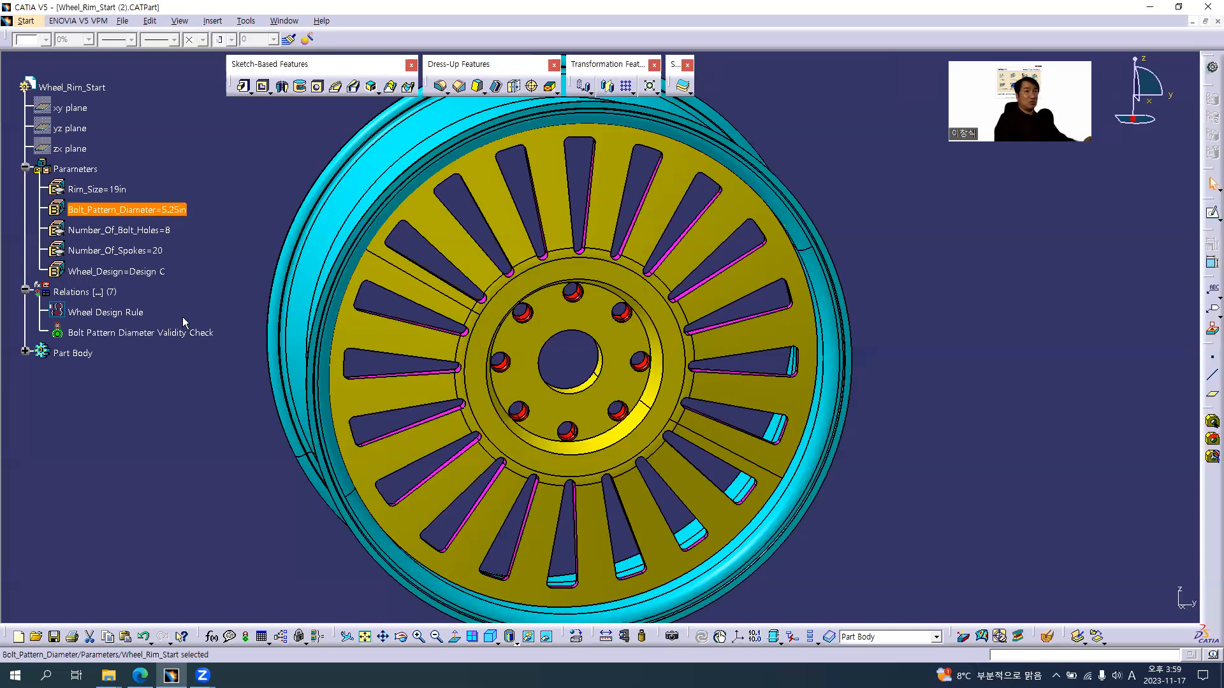
Test the check with a Bolt_Pattern_Diameter of 5.28in and dismiss the warning
{"action": "double_click", "coordinate": [164, 209]}
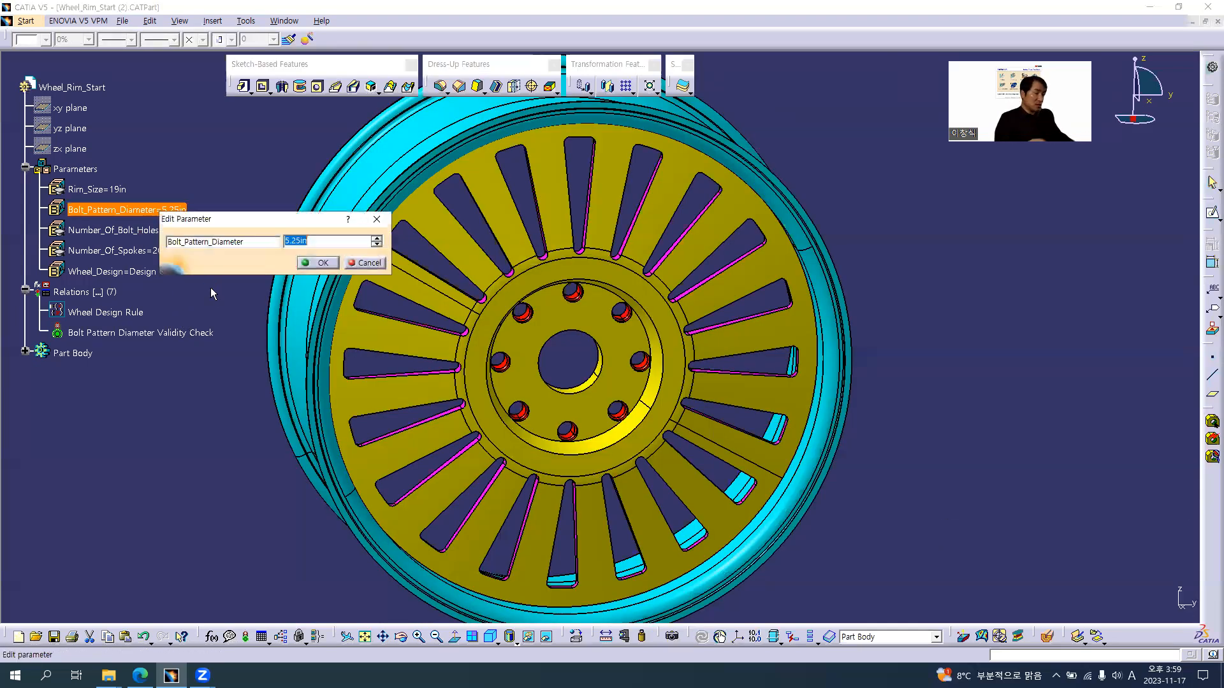
{"action": "type", "text": "5.28"}
{"action": "key", "text": "Return"}
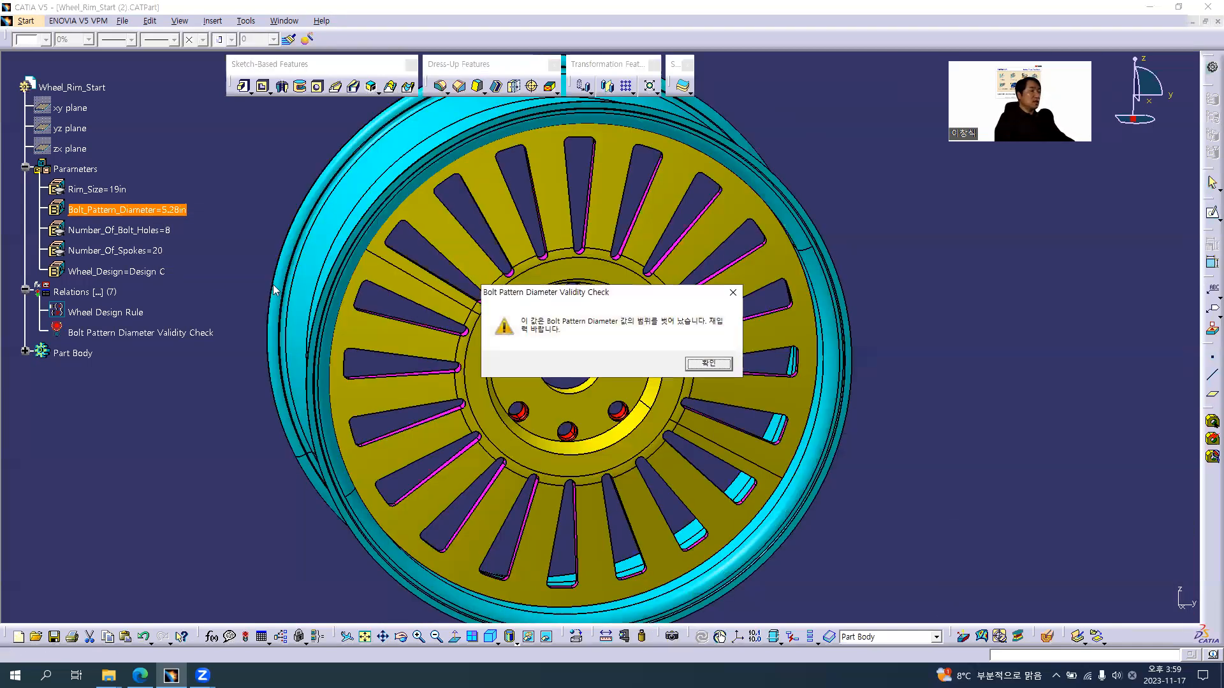
{"action": "left_click", "coordinate": [708, 364]}
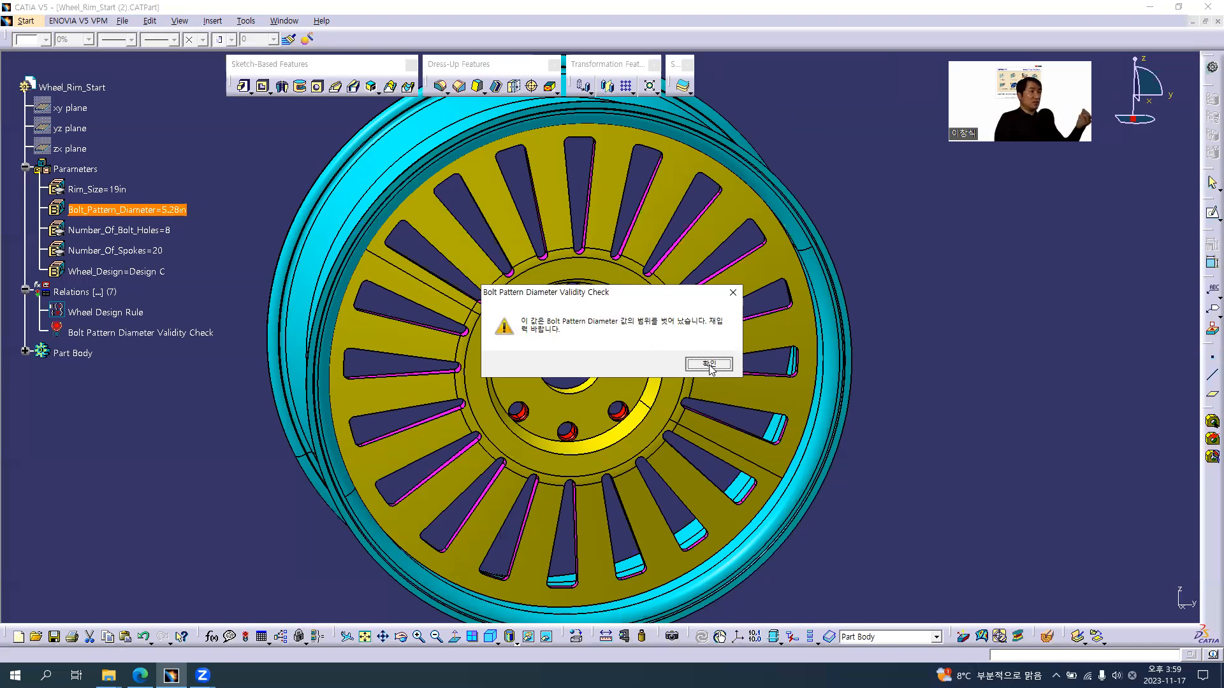
Test the check with a Bolt_Pattern_Diameter of 5.27in and dismiss the warning
{"action": "double_click", "coordinate": [175, 210]}
{"action": "type", "text": "5.27"}
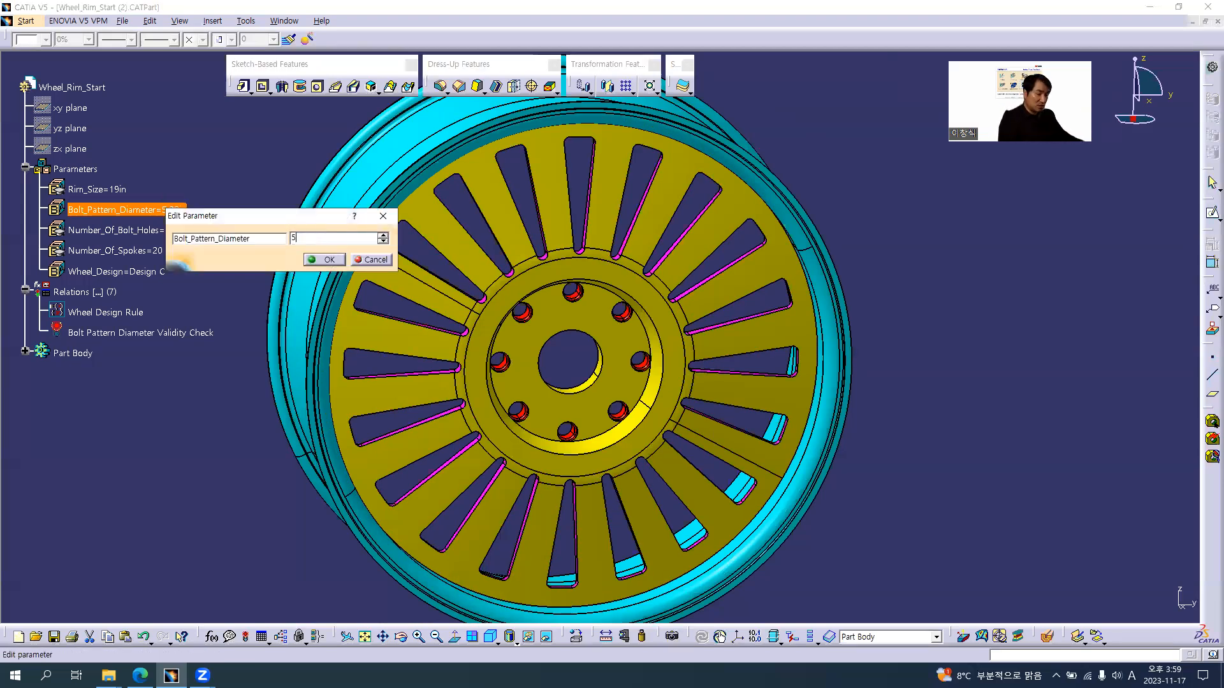
{"action": "key", "text": "Return"}
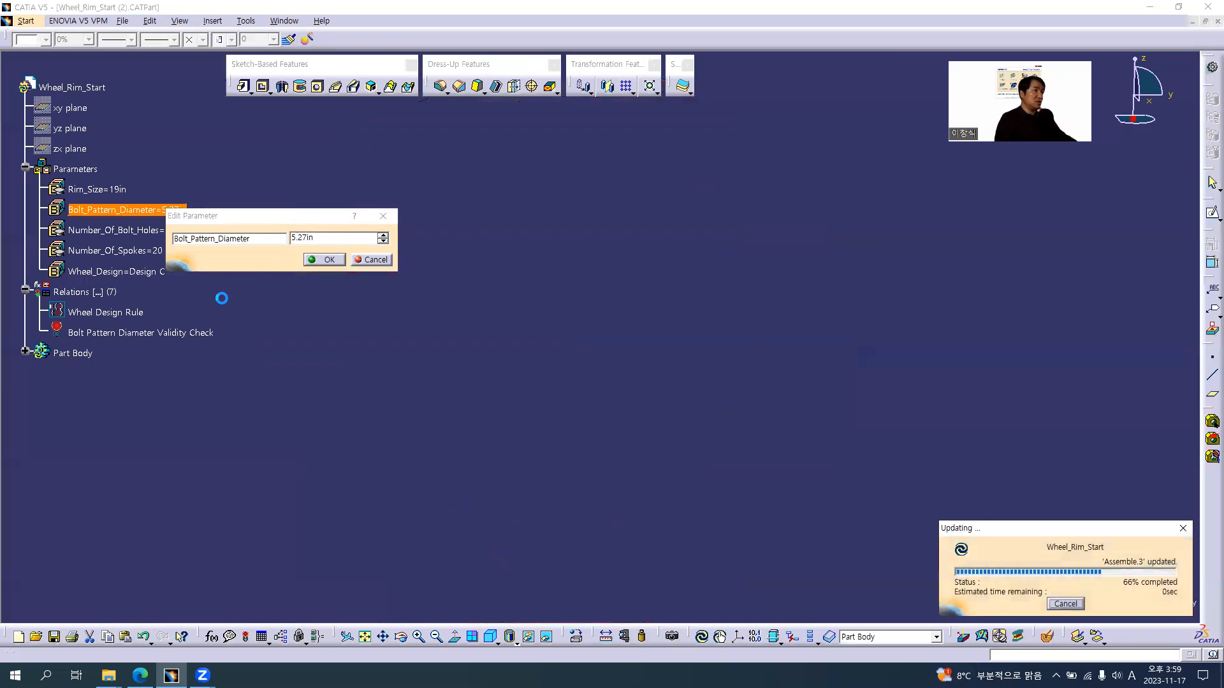
{"action": "left_click", "coordinate": [710, 368]}
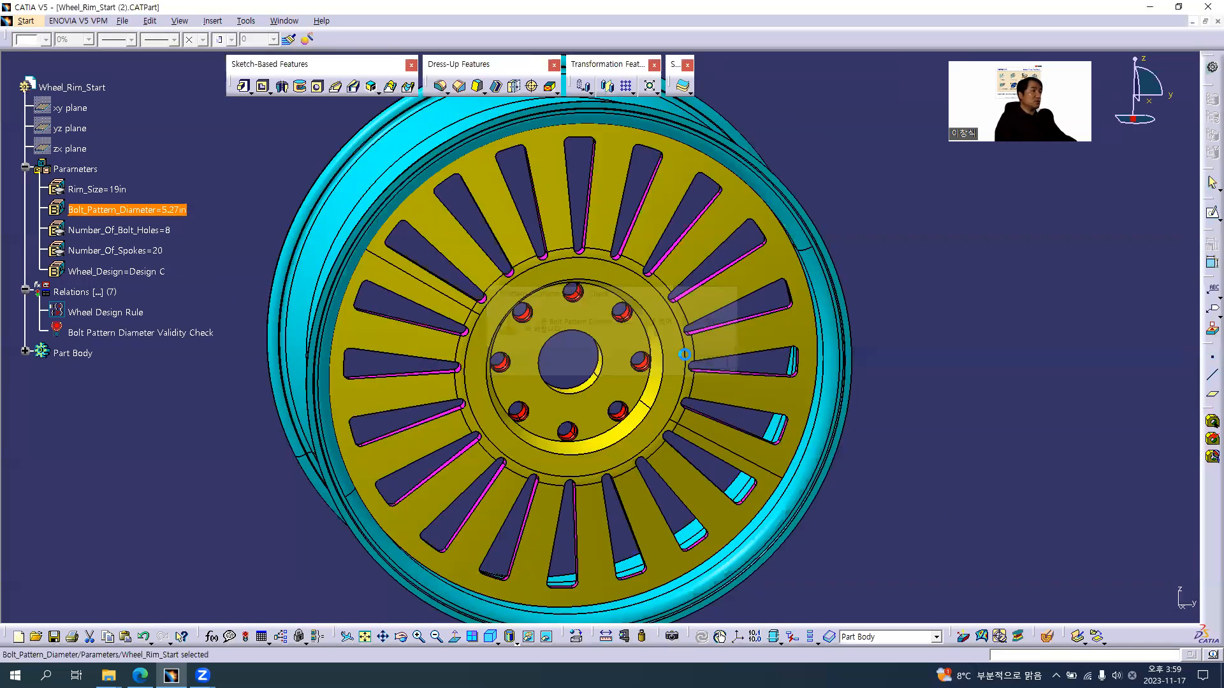
Test the check with a Bolt_Pattern_Diameter of 5.26in and dismiss the warning
{"action": "double_click", "coordinate": [153, 210]}
{"action": "type", "text": "5.26"}
{"action": "key", "text": "Return"}
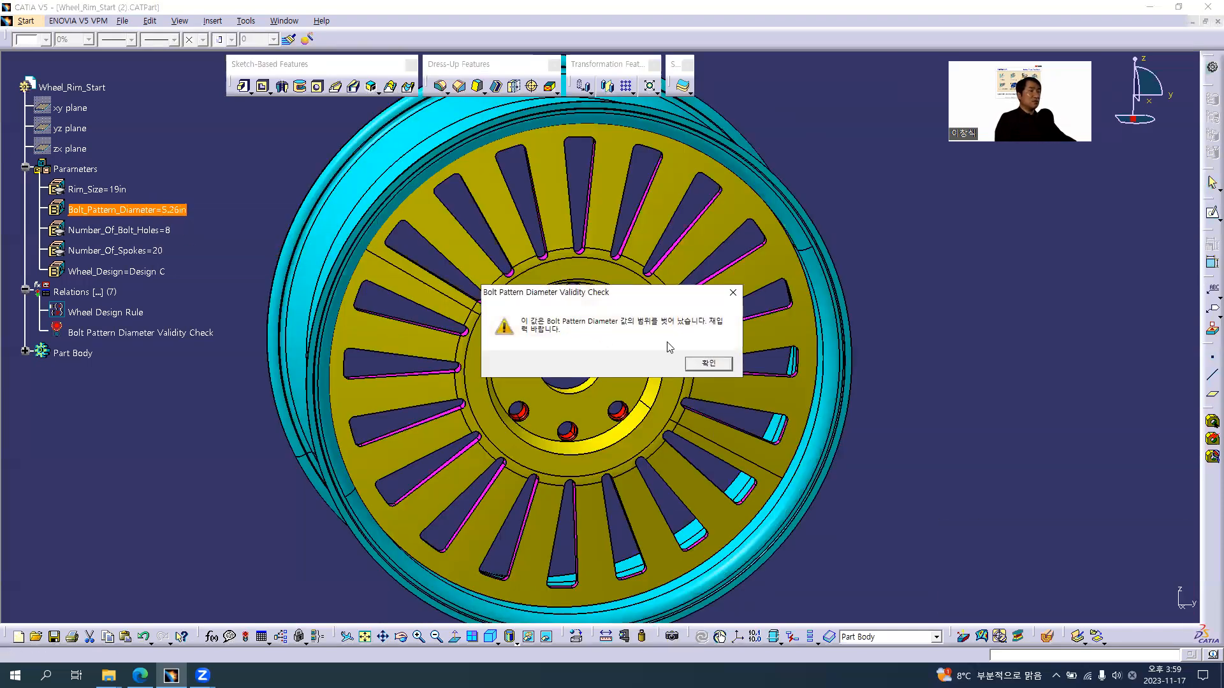
{"action": "left_click", "coordinate": [709, 367]}
Return the Bolt_Pattern_Diameter parameter to 5.25in
{"action": "double_click", "coordinate": [167, 212]}
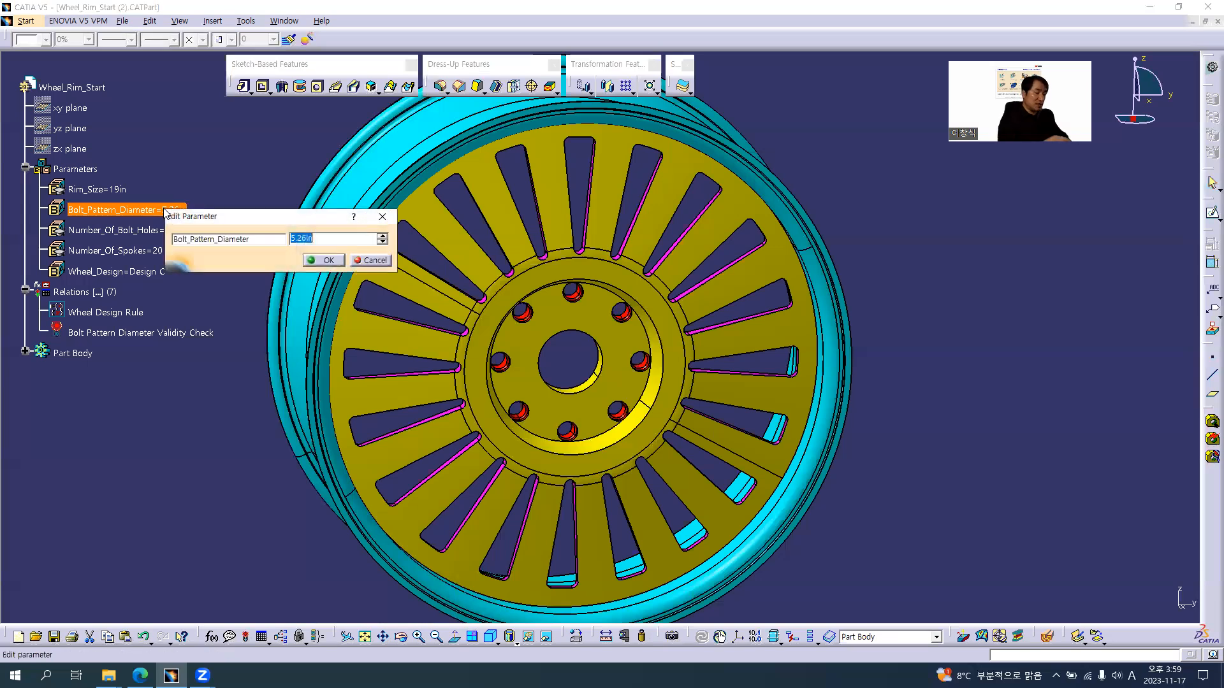
{"action": "type", "text": "5.25"}
{"action": "key", "text": "Return"}
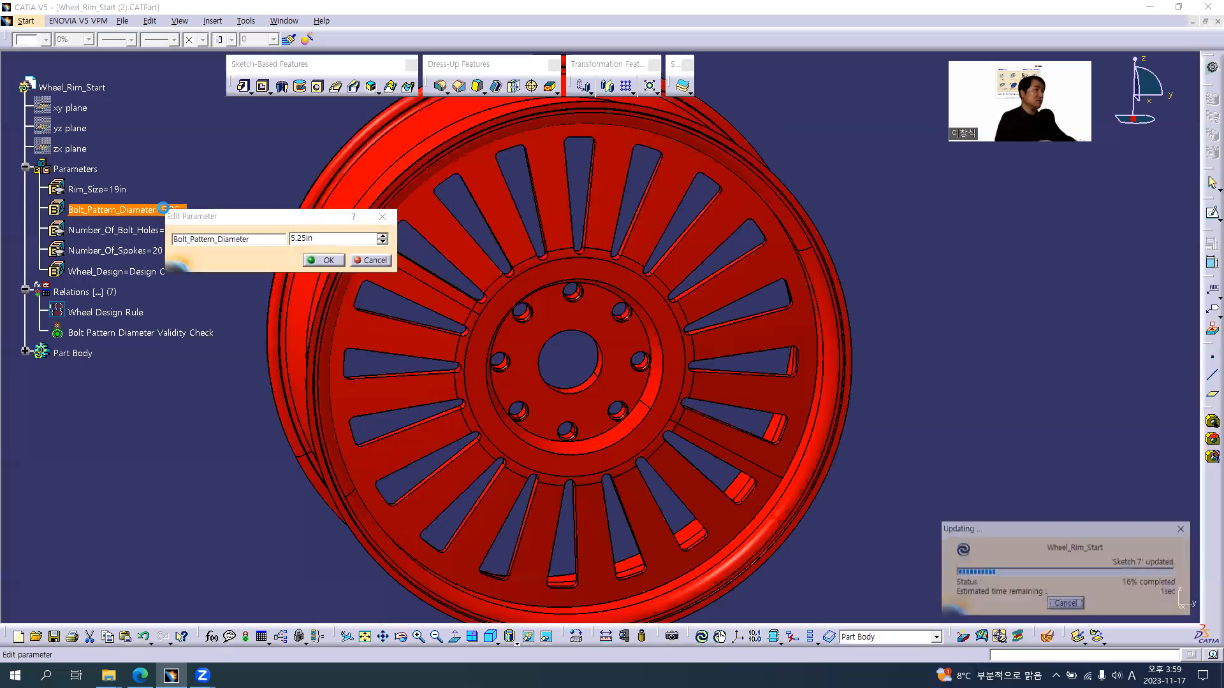
{"action": "left_click", "coordinate": [218, 263]}
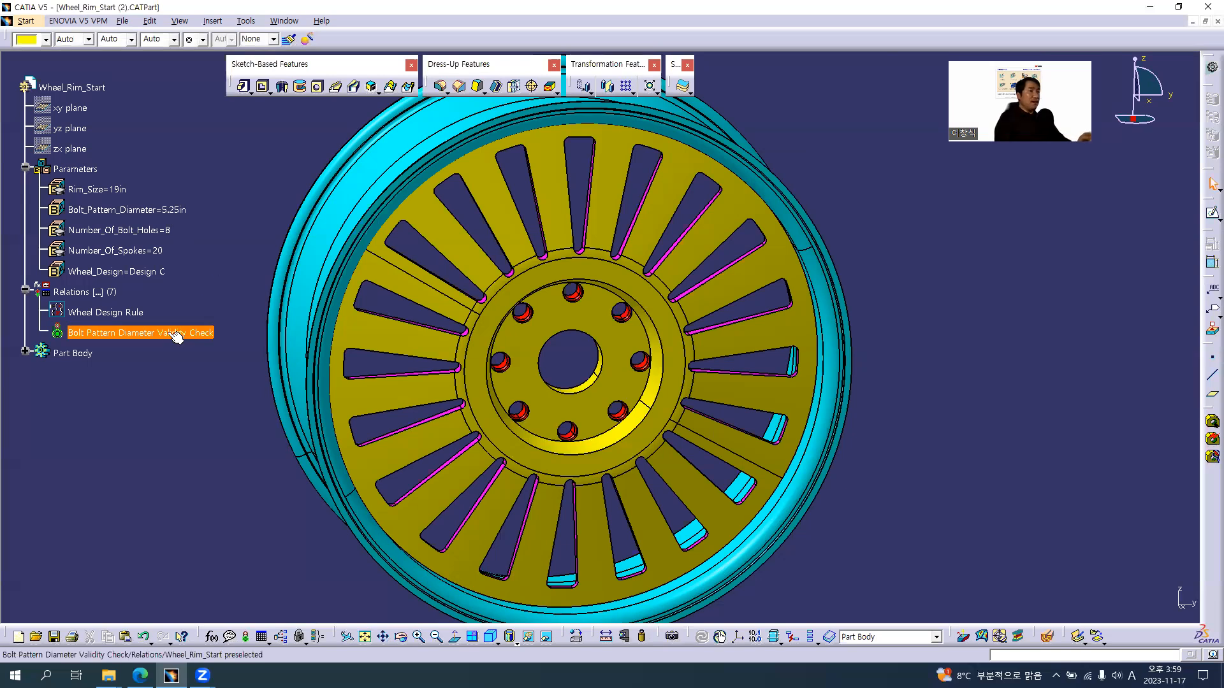
Reopen the Bolt Pattern Diameter Validity Check and append "and" plus a copy of Bolt_Pattern_Diameter / 2 + `Counter Drilled Hole Diameter` / 2 below the first condition
{"action": "middle_click_drag", "start_coordinate": [560, 355], "coordinate": [584, 263]}
{"action": "middle_click_drag", "start_coordinate": [579, 304], "coordinate": [607, 51]}
{"action": "middle_click", "coordinate": [538, 331]}
{"action": "middle_click_drag", "start_coordinate": [538, 434], "coordinate": [644, 344]}
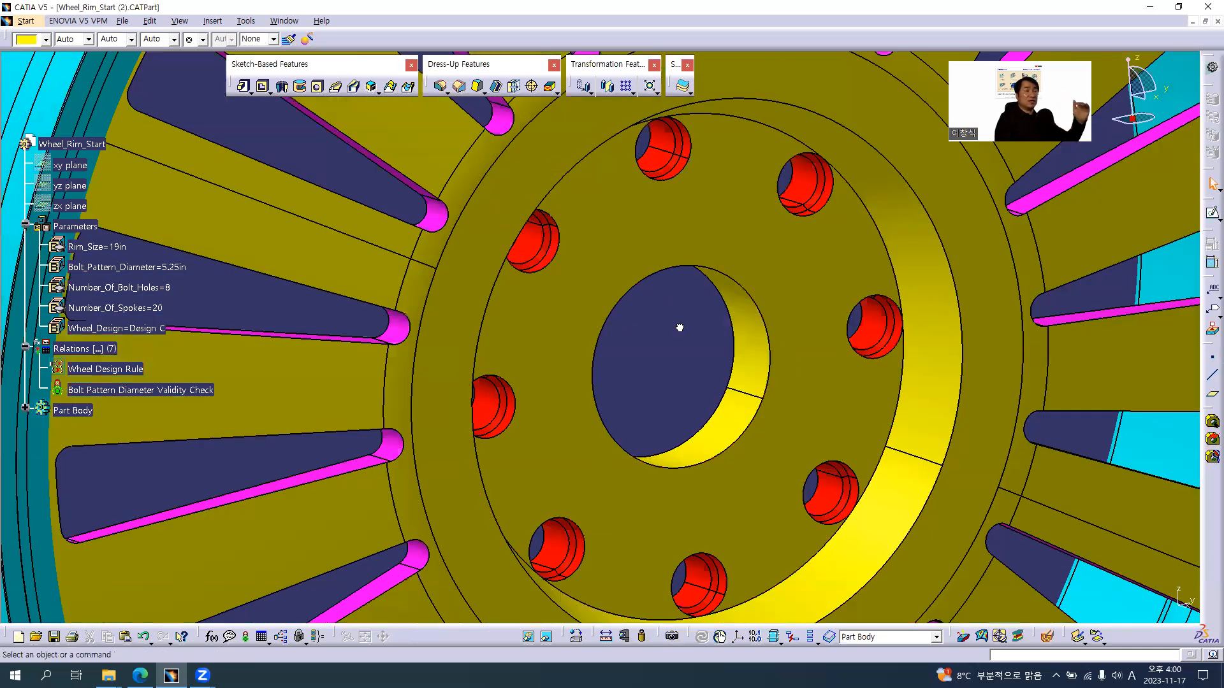
{"action": "double_click", "coordinate": [151, 390]}
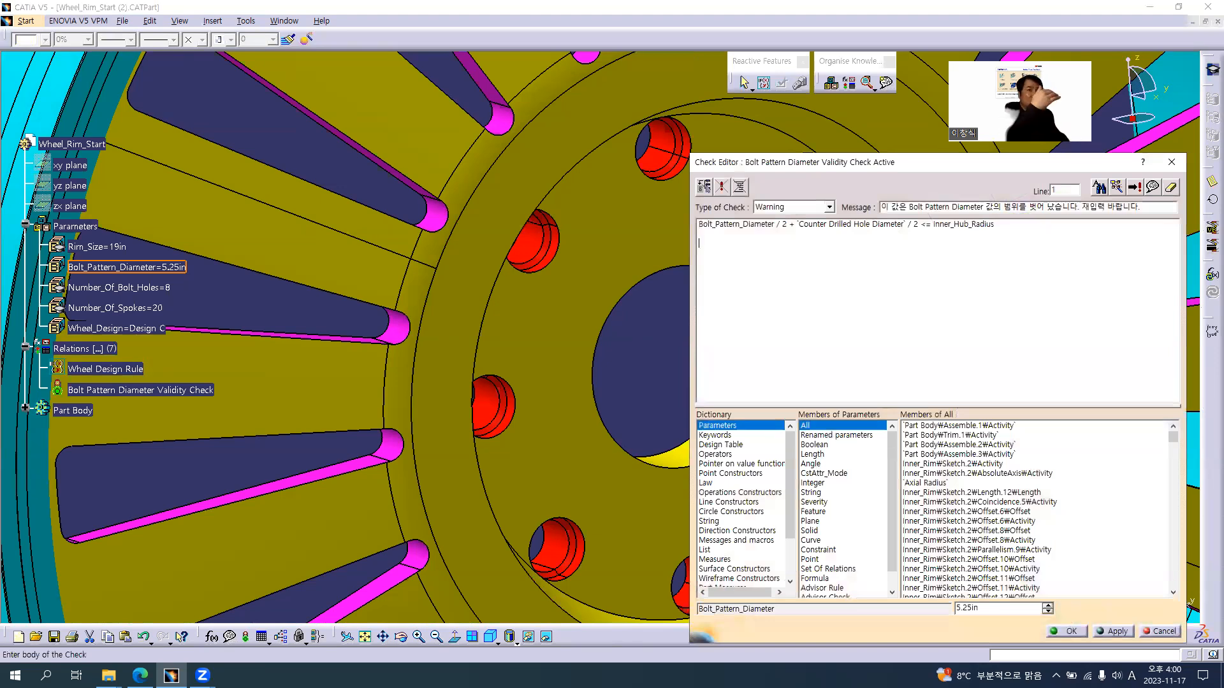
{"action": "type", "text": "and"}
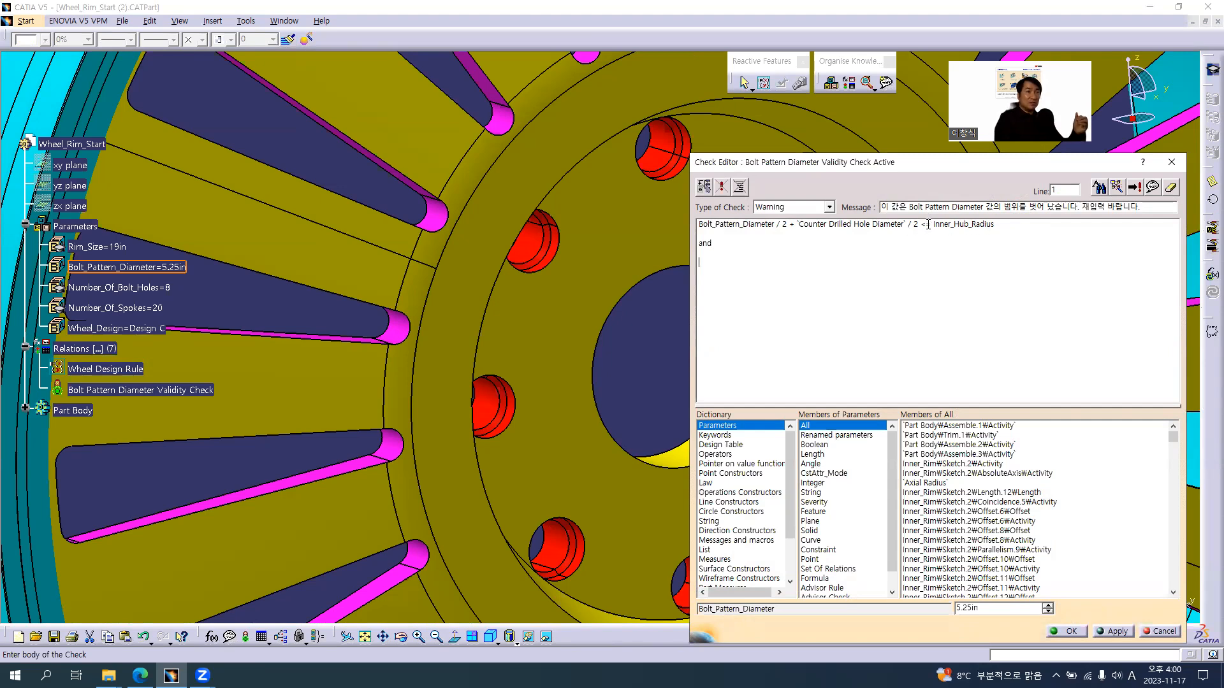
{"action": "left_click_drag", "start_coordinate": [918, 224], "coordinate": [695, 225]}
{"action": "key", "text": "ctrl+c"}
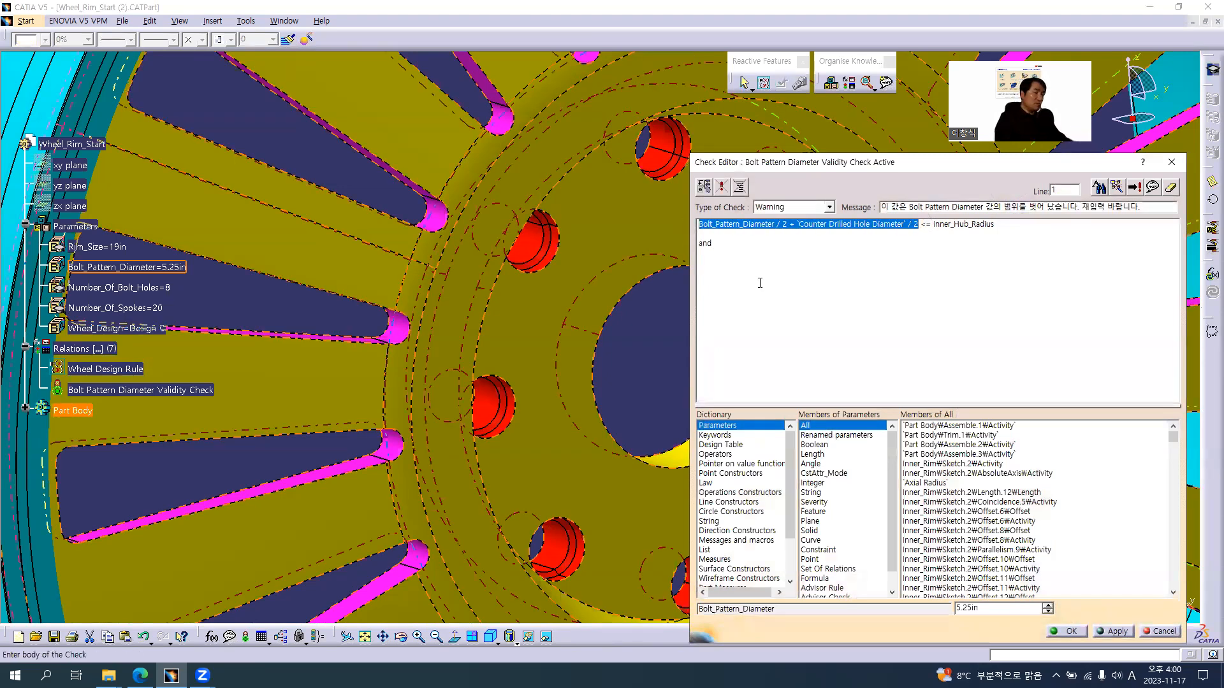
{"action": "left_click", "coordinate": [739, 273]}
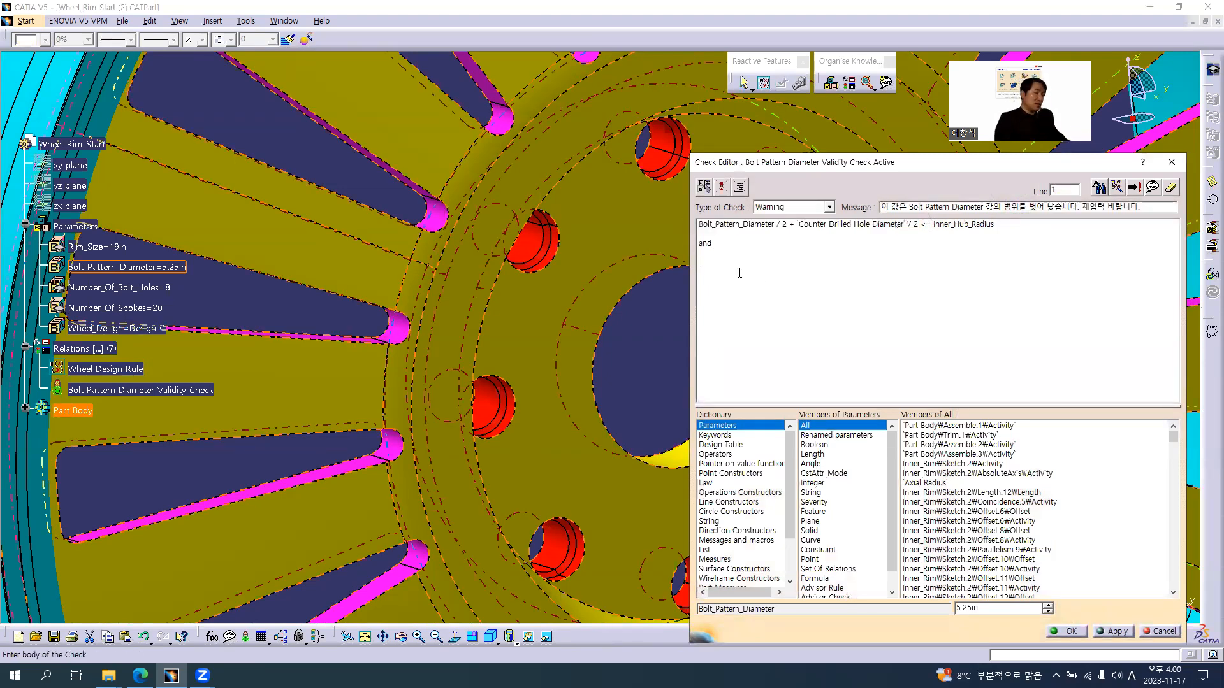
{"action": "key", "text": "ctrl+v"}
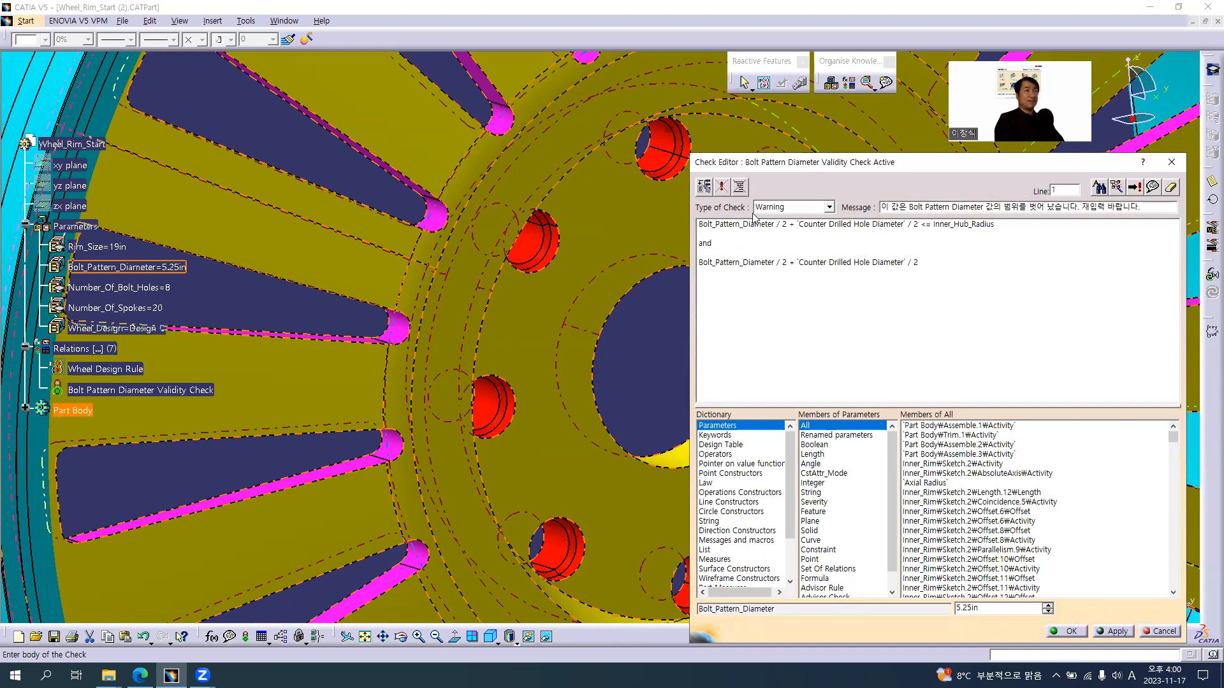
Complete the second condition with > followed by the renamed parameter `Axial Radius`
{"action": "left_click_drag", "start_coordinate": [795, 167], "coordinate": [851, 168]}
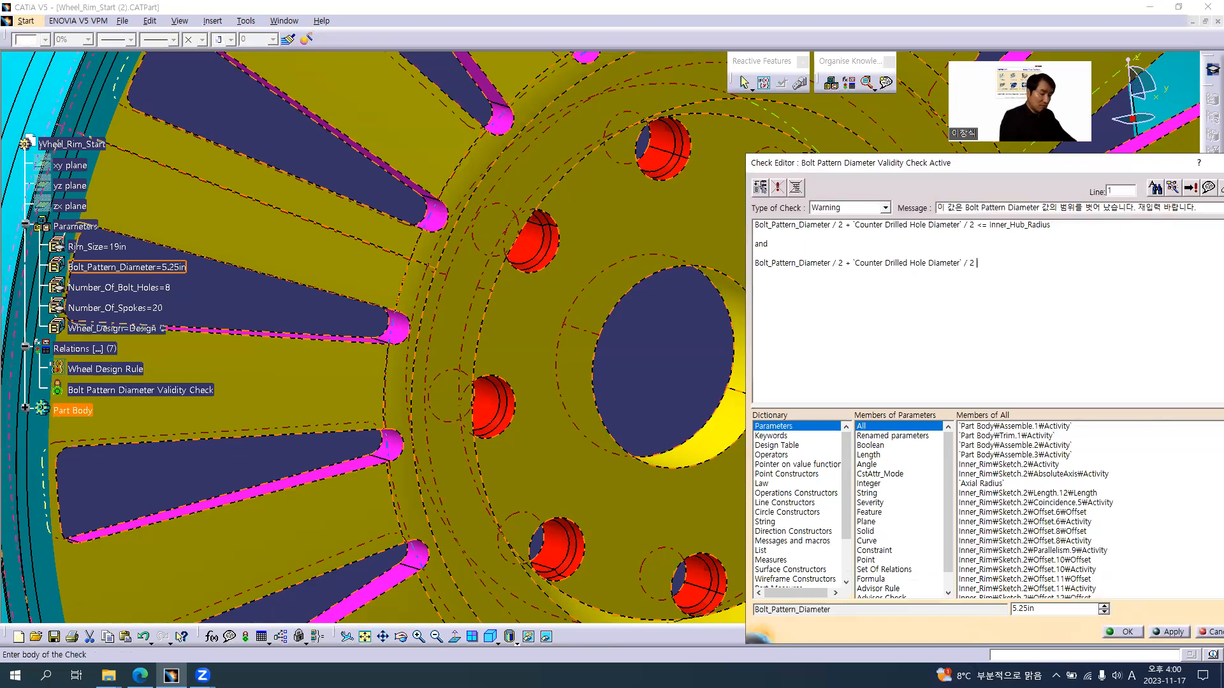
{"action": "type", "text": ">"}
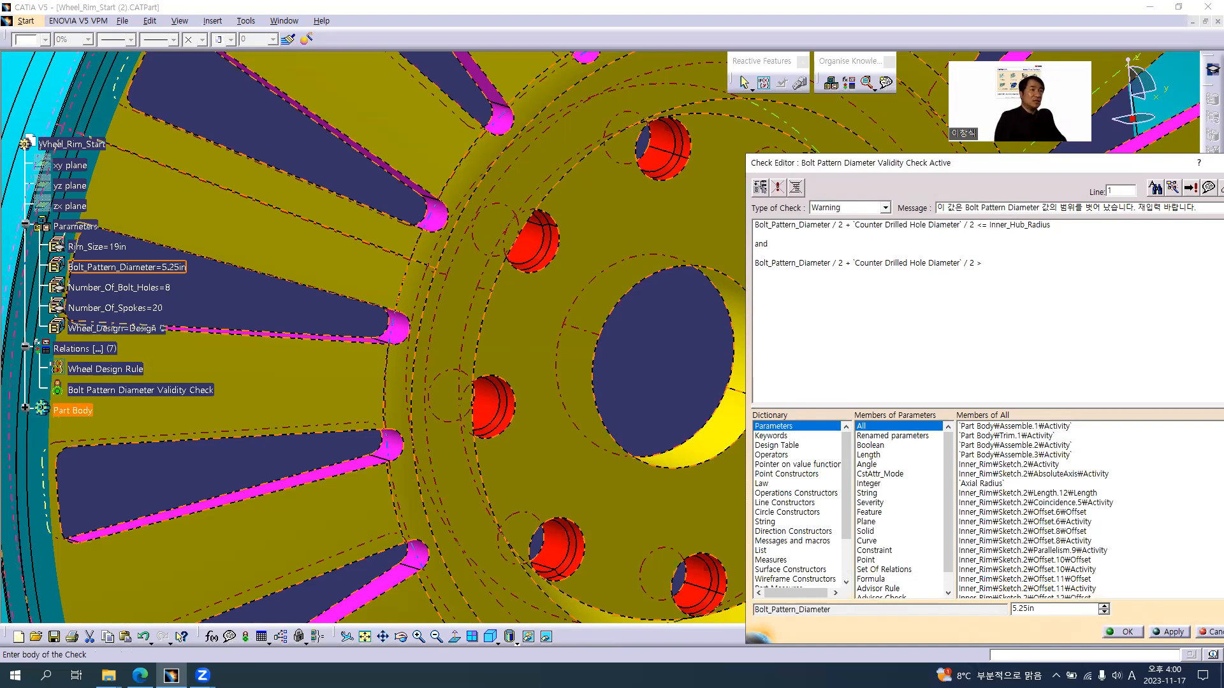
{"action": "left_click", "coordinate": [892, 437]}
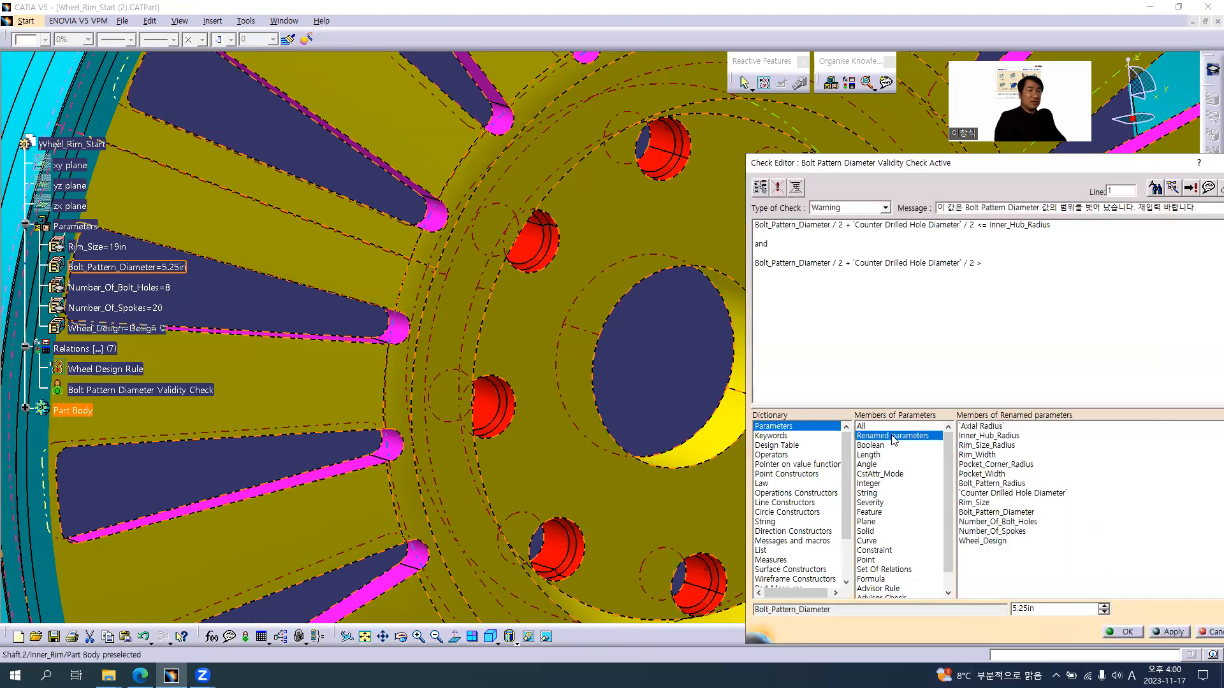
{"action": "double_click", "coordinate": [981, 428]}
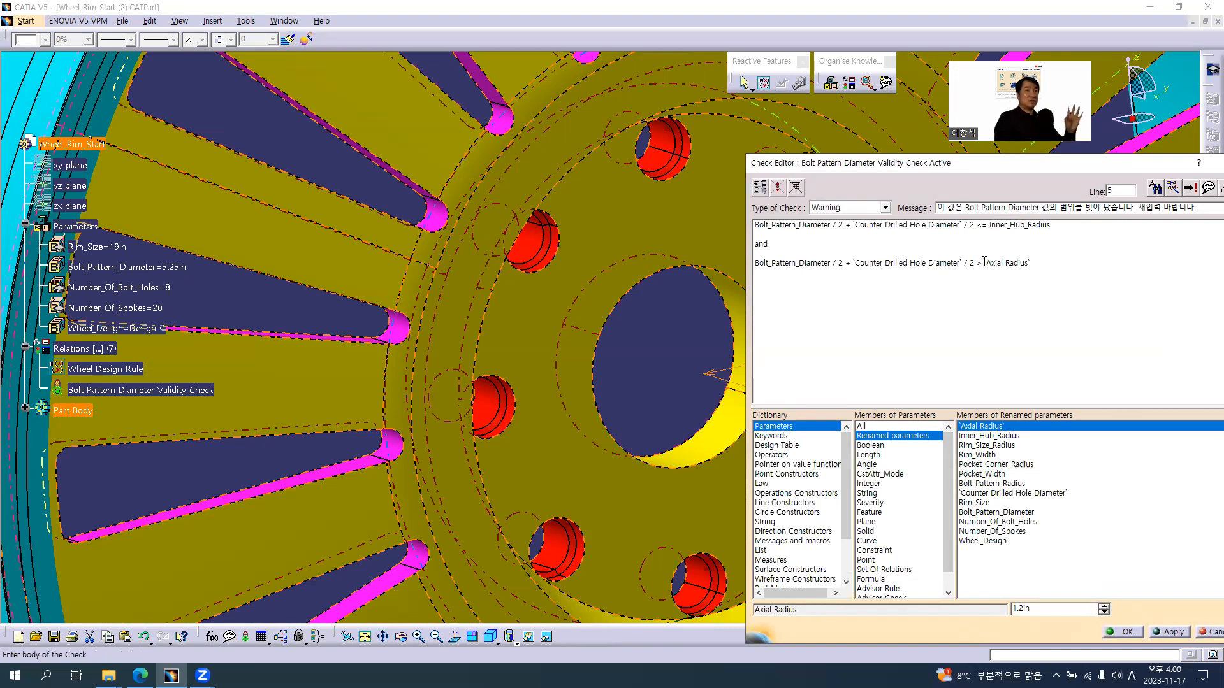
Change the plus in the second condition to a minus before Counter Drilled Hole Diameter and confirm the check
{"action": "middle_click_drag", "start_coordinate": [655, 352], "coordinate": [488, 381]}
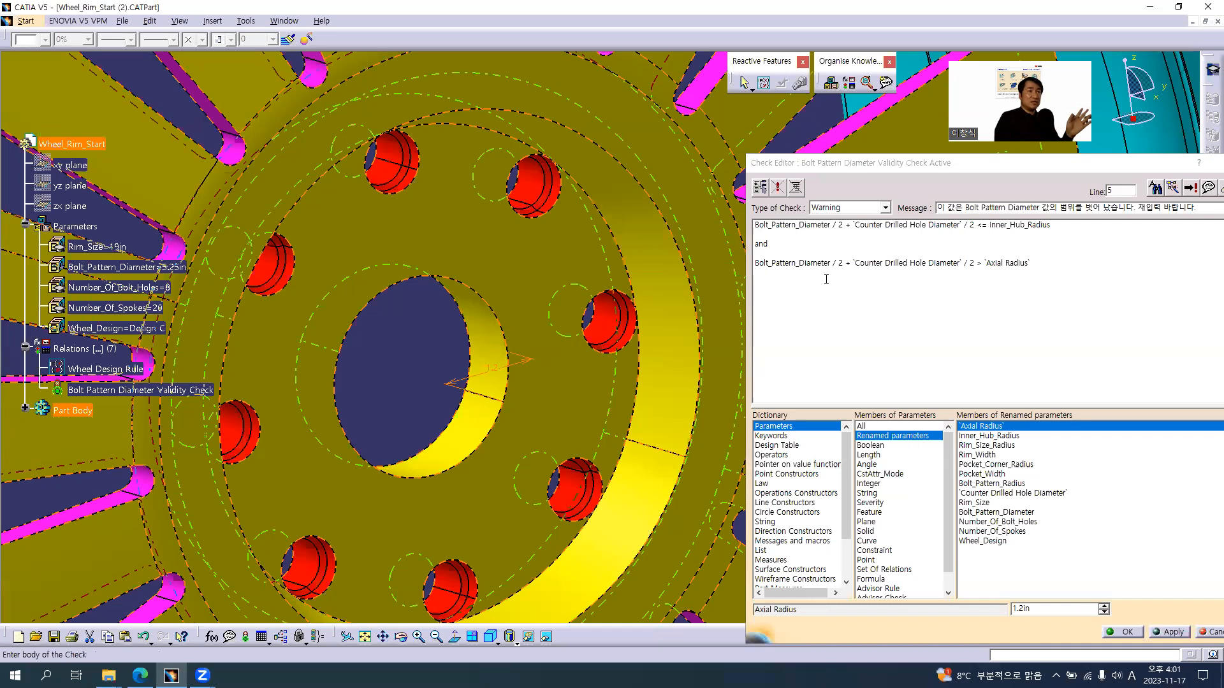
{"action": "left_click", "coordinate": [846, 264]}
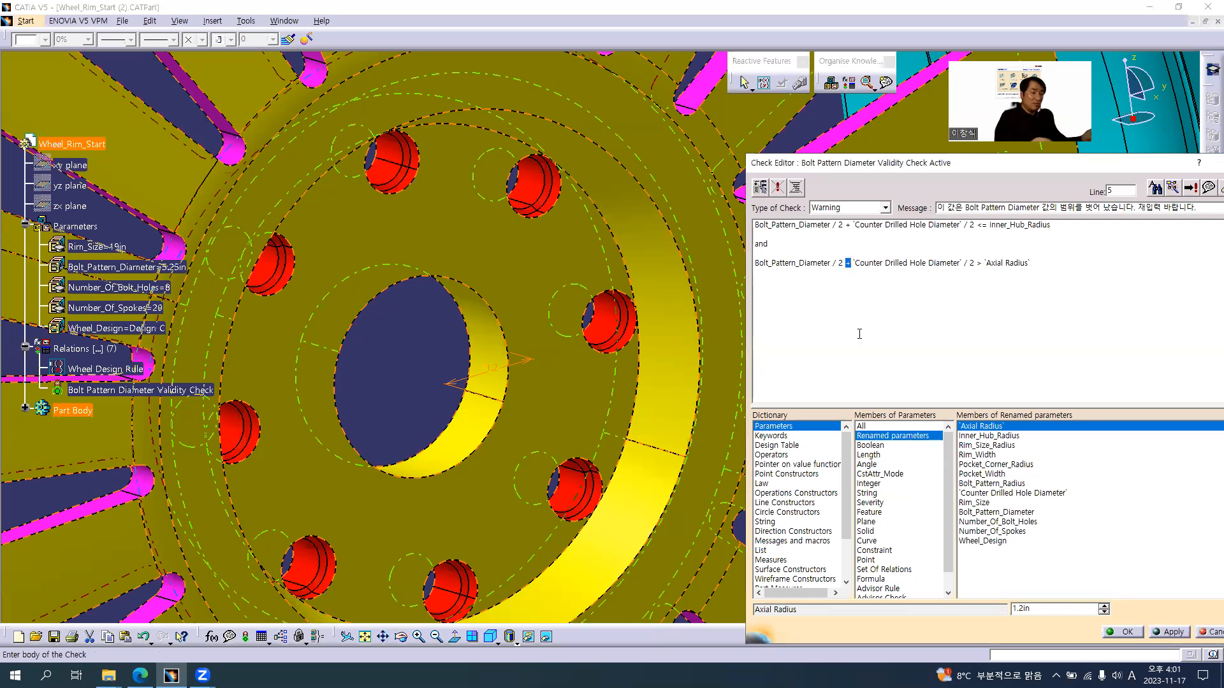
{"action": "type", "text": "-"}
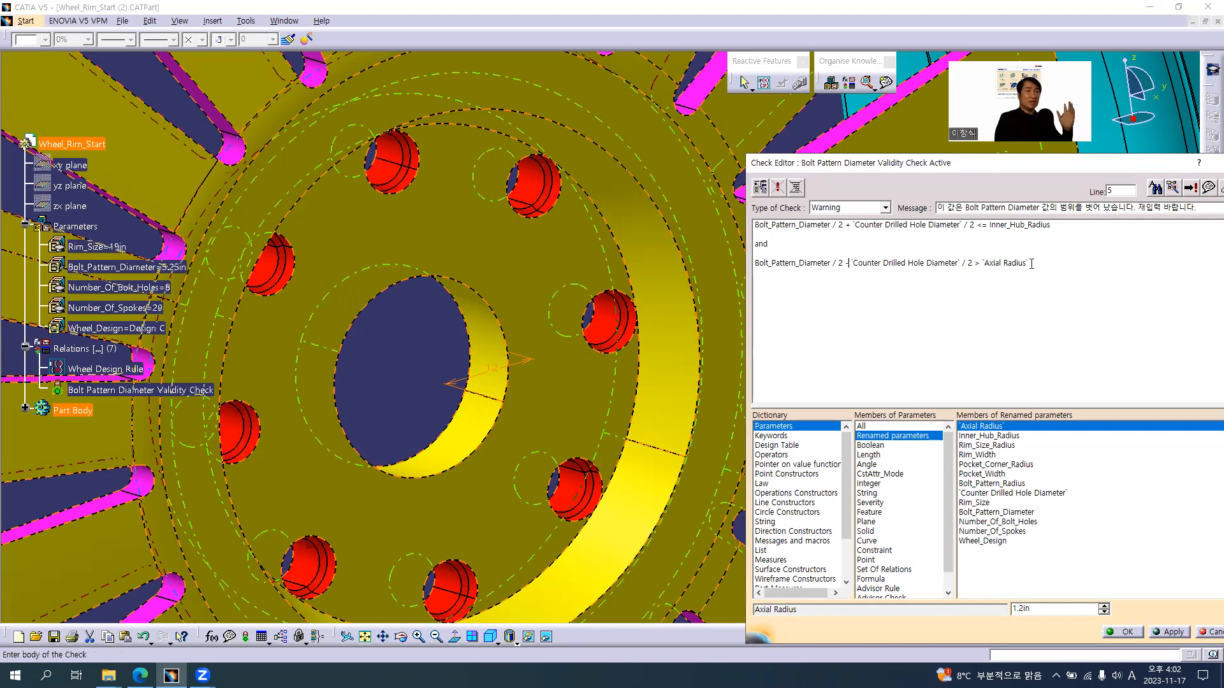
{"action": "left_click_drag", "start_coordinate": [998, 264], "coordinate": [733, 276]}
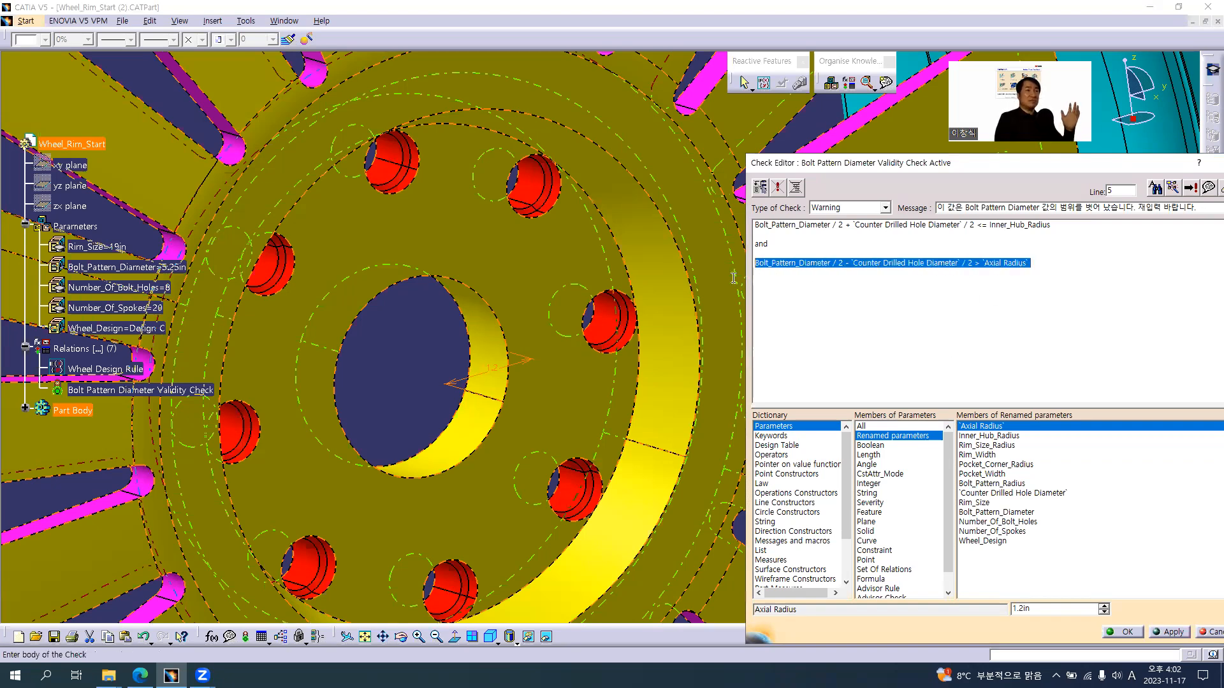
{"action": "left_click", "coordinate": [1127, 633]}
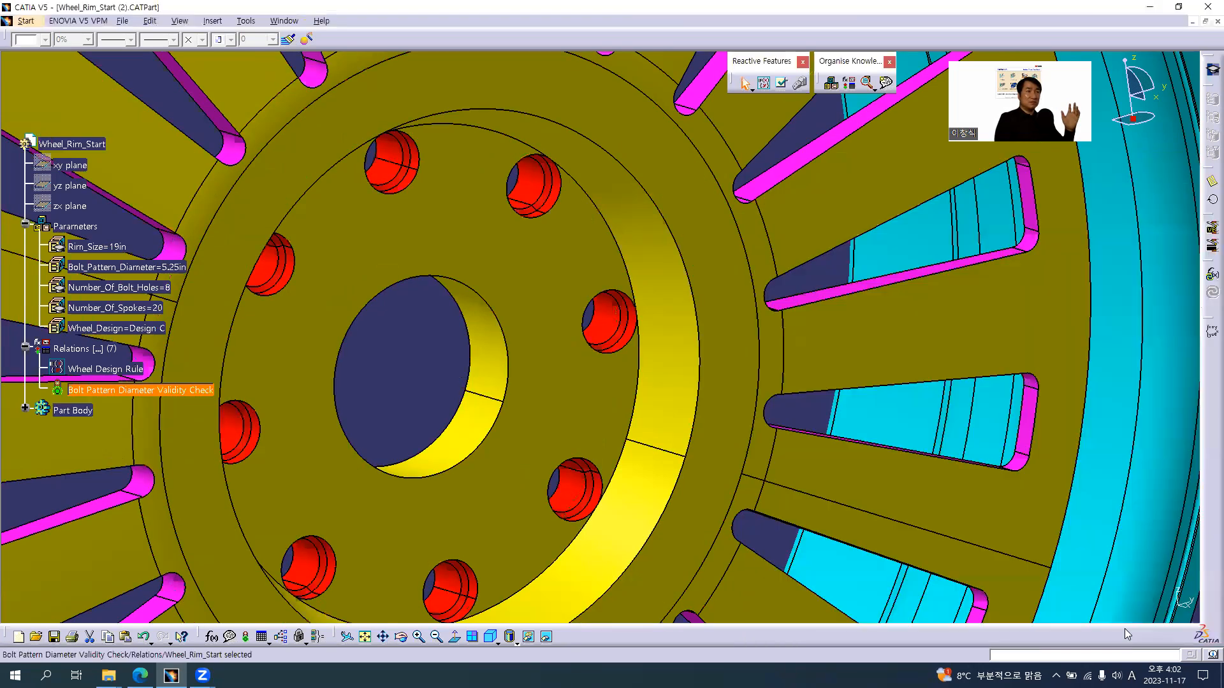
Set the Bolt_Pattern_Diameter parameter to 3.5in to test the check's lower limit
{"action": "middle_click_drag", "start_coordinate": [455, 353], "coordinate": [649, 408]}
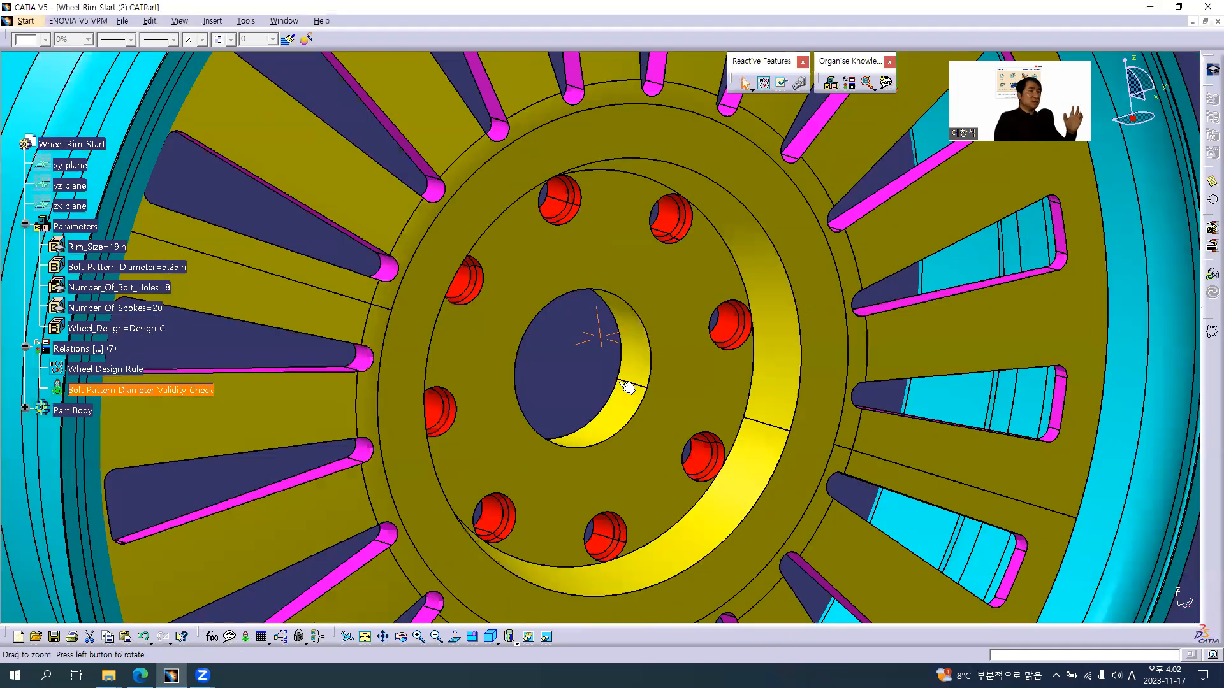
{"action": "middle_click_drag", "start_coordinate": [584, 309], "coordinate": [650, 339]}
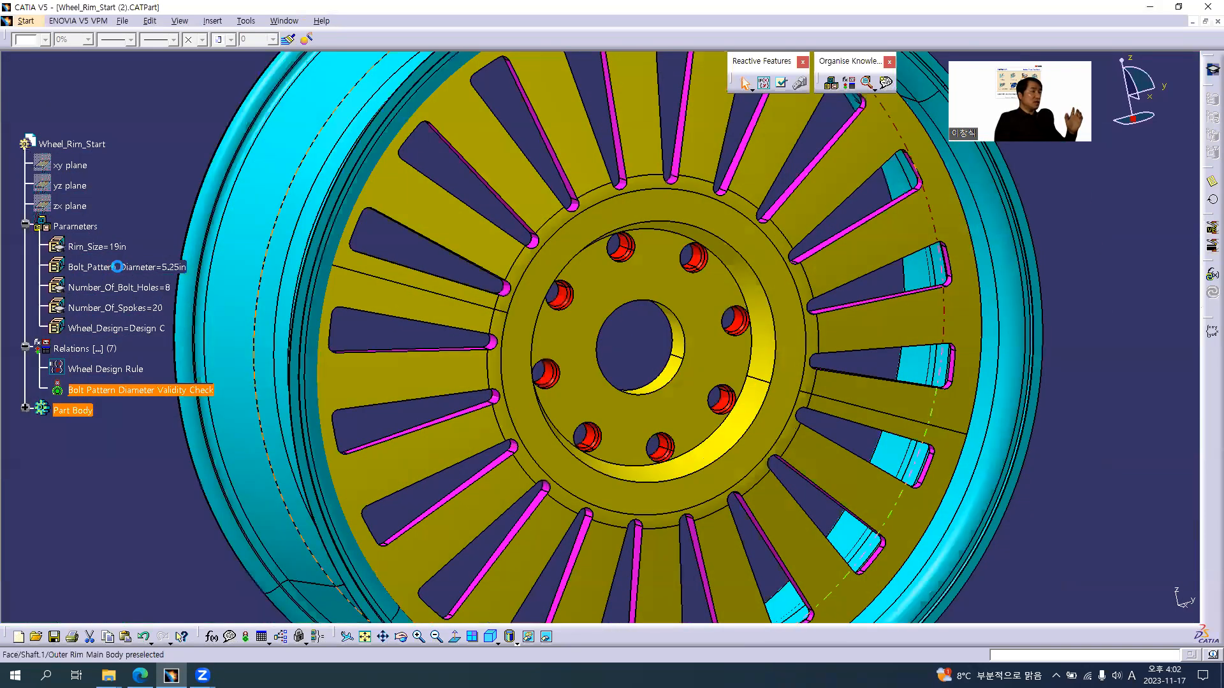
{"action": "left_click", "coordinate": [117, 266]}
{"action": "double_click", "coordinate": [117, 266]}
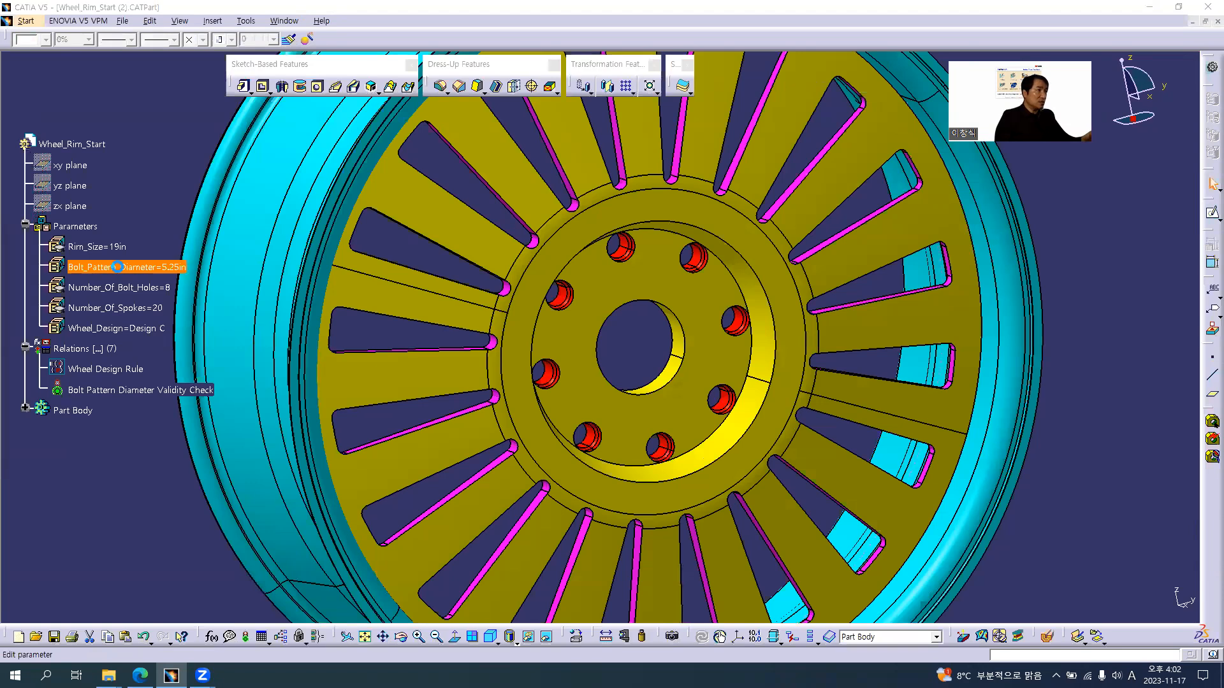
{"action": "type", "text": "3.5"}
{"action": "key", "text": "Return"}
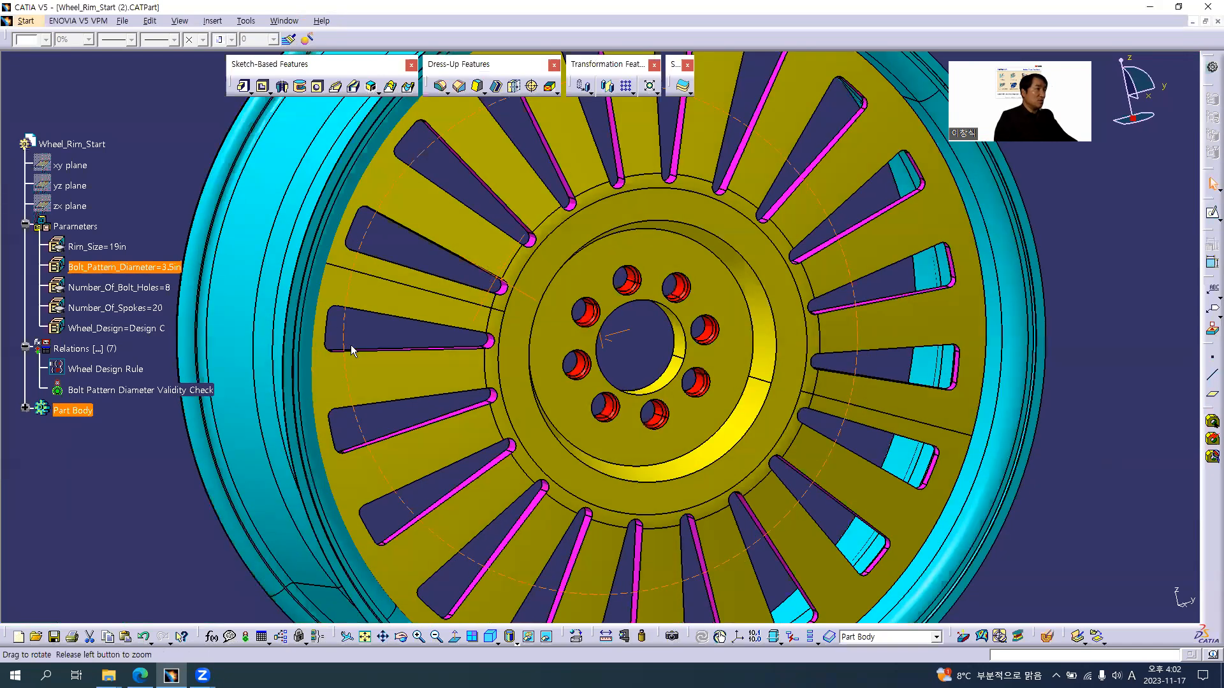
Set the Bolt_Pattern_Diameter parameter to 3in to test the check's lower limit and dismiss the validity warning
{"action": "middle_click_drag", "start_coordinate": [219, 377], "coordinate": [357, 334]}
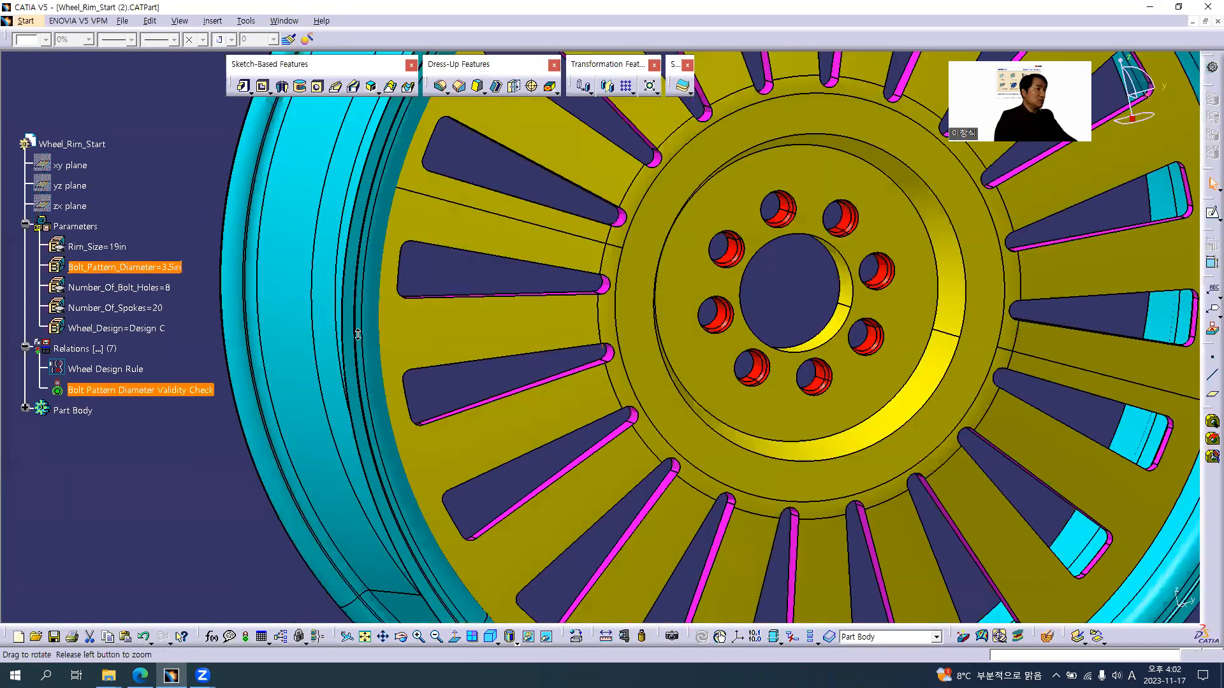
{"action": "left_click", "coordinate": [148, 266]}
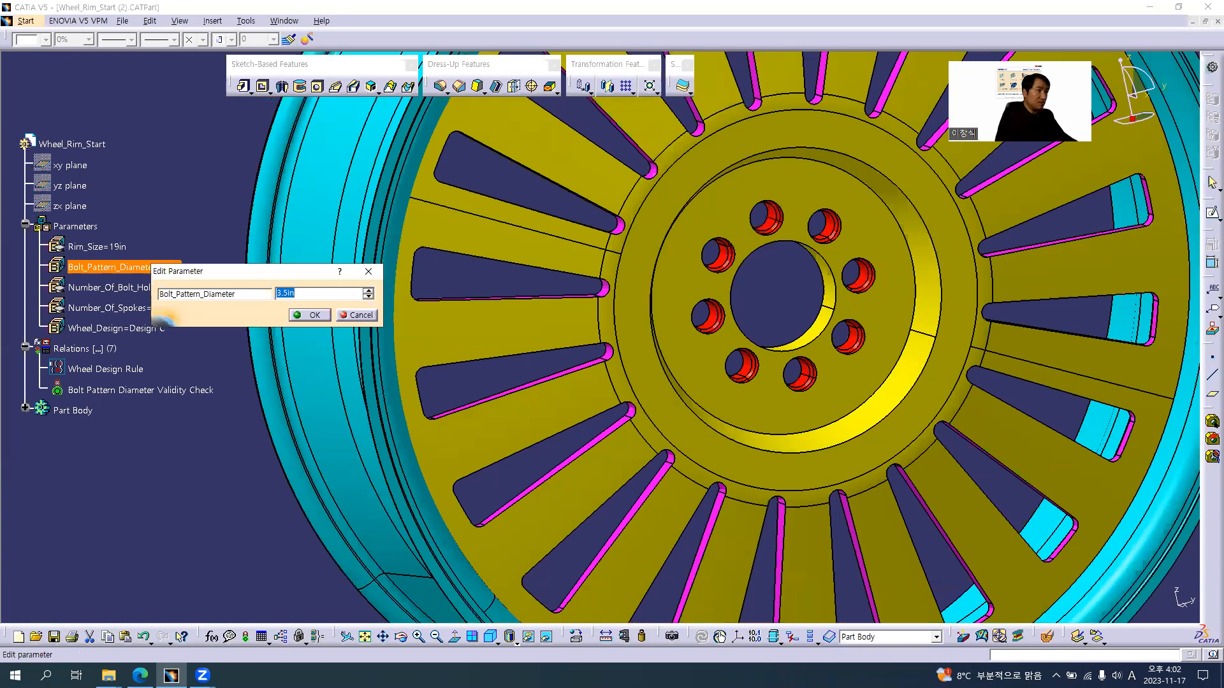
{"action": "type", "text": "3"}
{"action": "key", "text": "Return"}
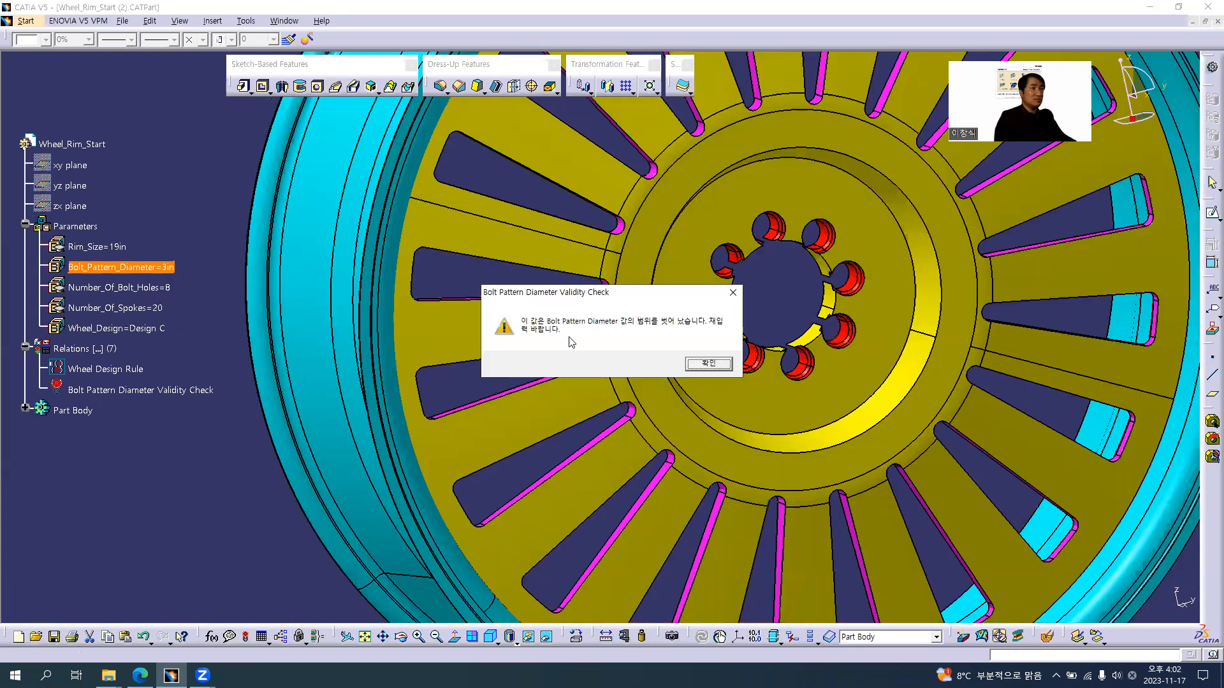
{"action": "left_click", "coordinate": [719, 366]}
Inspect the bolt holes around the center bore and set the Bolt_Pattern_Diameter parameter to 3.2in
{"action": "middle_click_drag", "start_coordinate": [810, 272], "coordinate": [787, 290]}
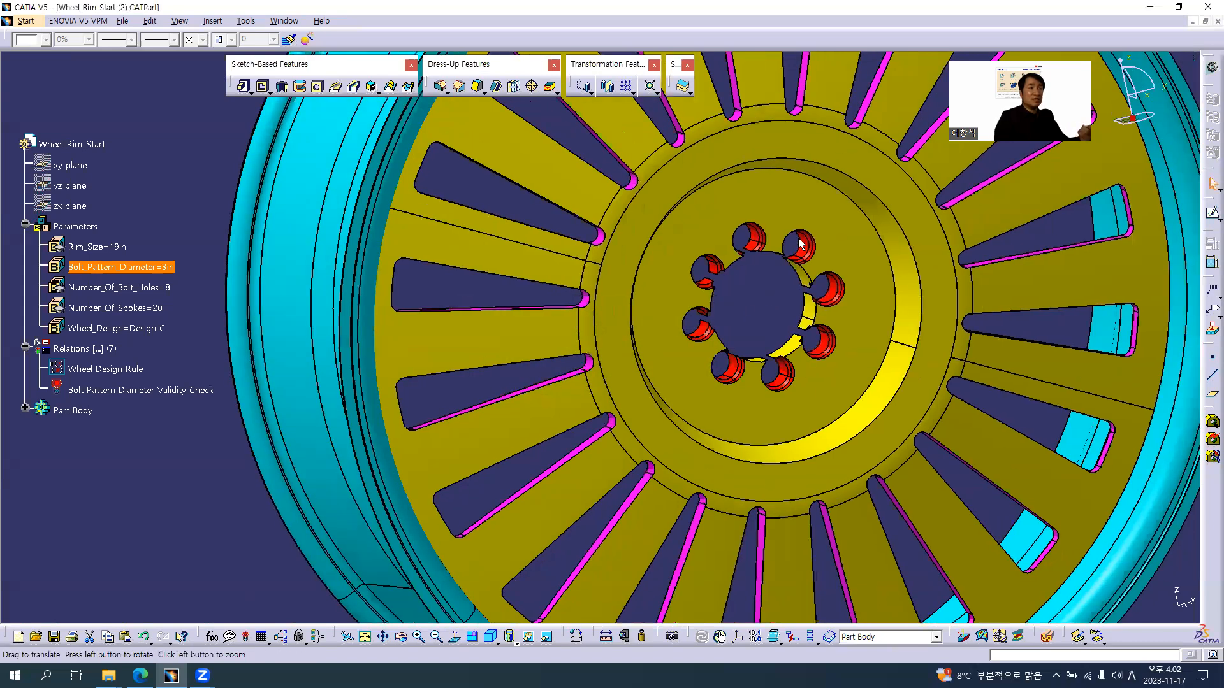
{"action": "middle_click_drag", "start_coordinate": [799, 238], "coordinate": [813, 215]}
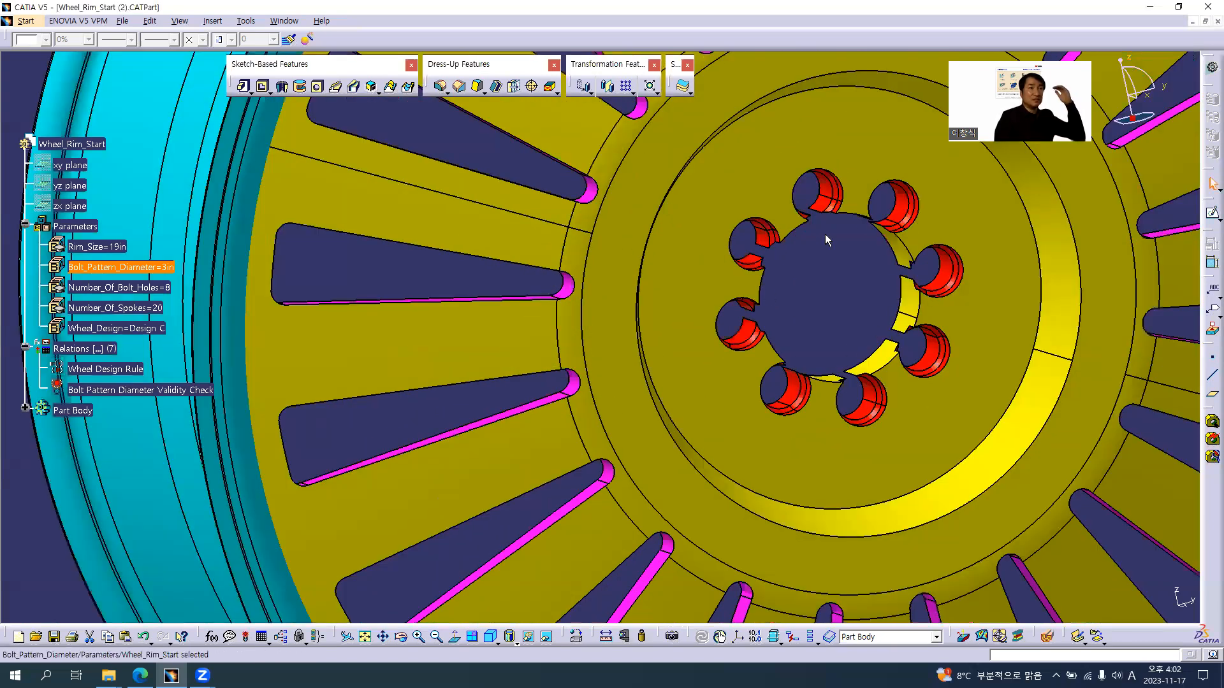
{"action": "double_click", "coordinate": [143, 269]}
{"action": "type", "text": "3.2"}
{"action": "key", "text": "Return"}
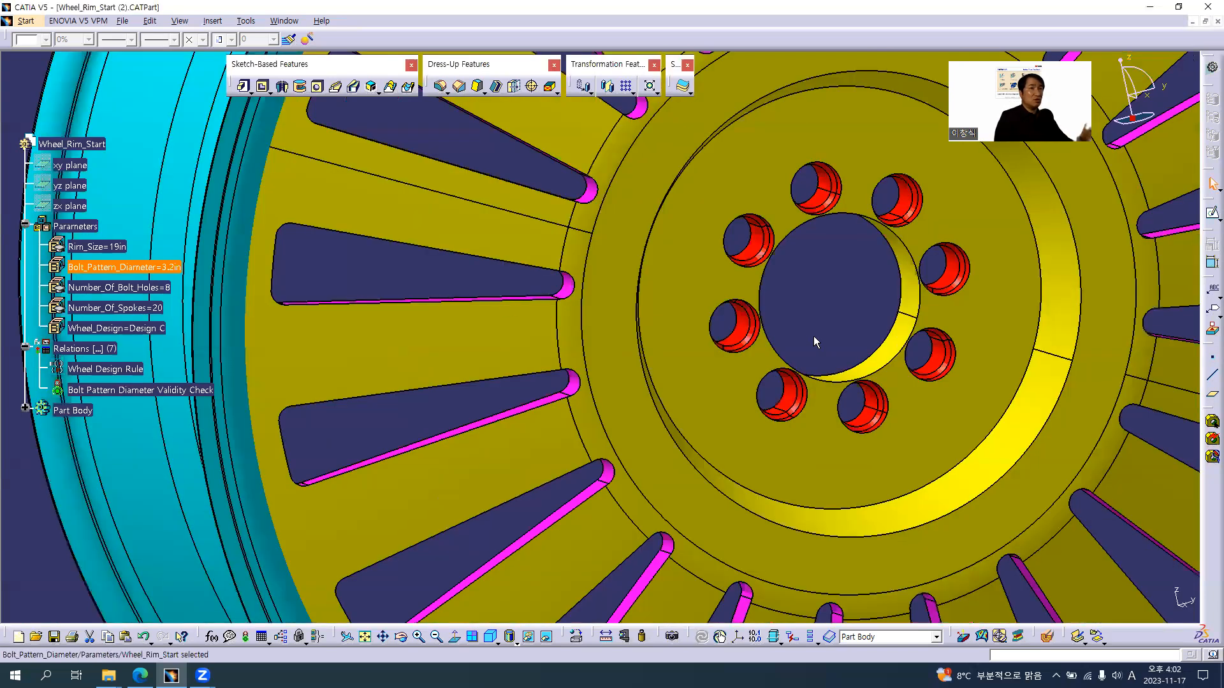
Test the lower limit more closely by setting Bolt_Pattern_Diameter to 3.1in and dismiss the validity warning
{"action": "middle_click_drag", "start_coordinate": [640, 353], "coordinate": [650, 322]}
{"action": "double_click", "coordinate": [135, 269]}
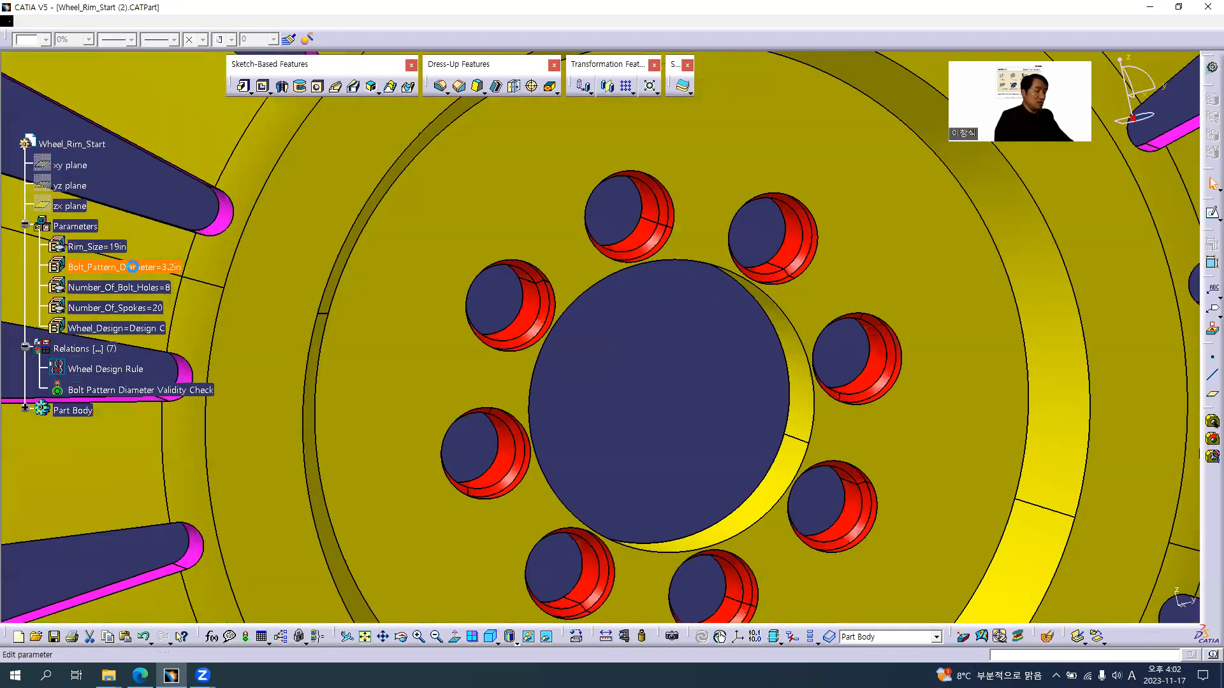
{"action": "type", "text": "3.1in"}
{"action": "key", "text": "Return"}
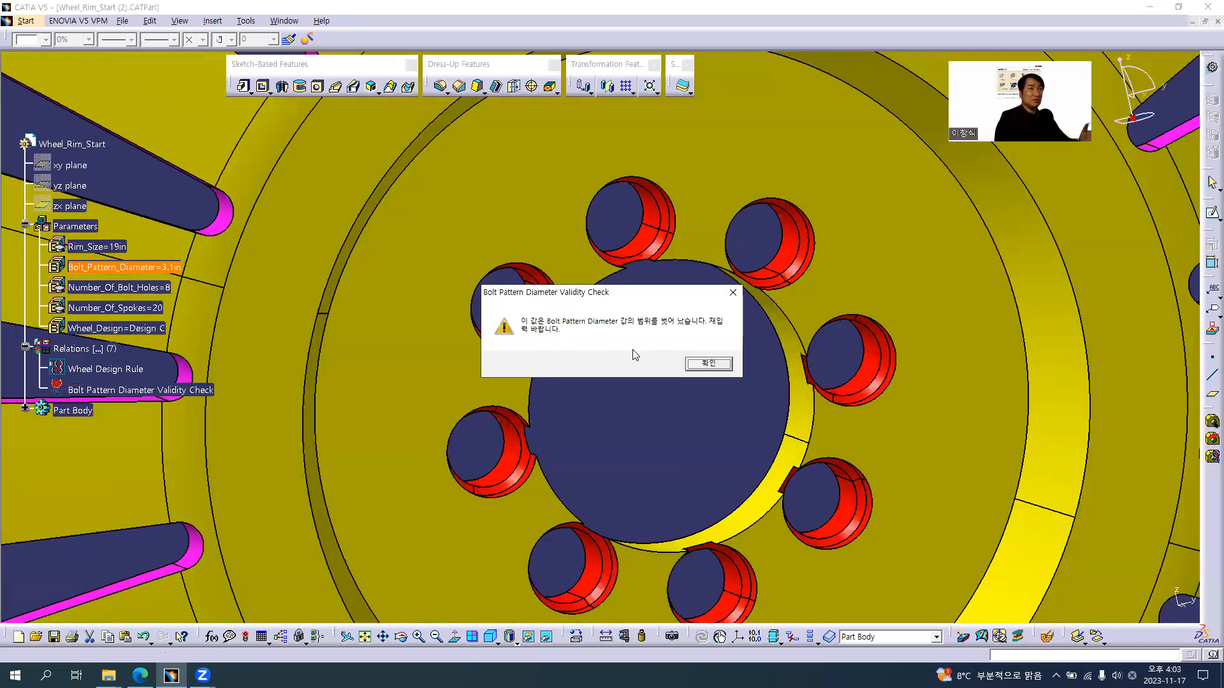
{"action": "left_click", "coordinate": [699, 364]}
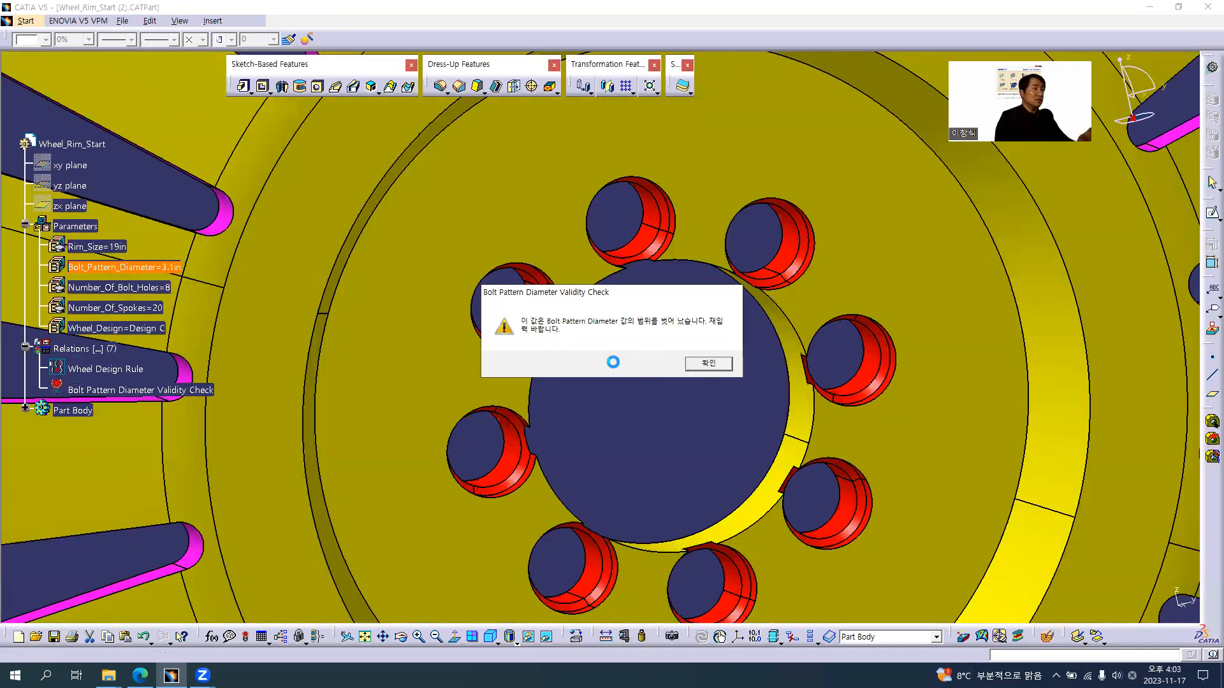
Set the Bolt_Pattern_Diameter parameter back to 3.2in
{"action": "double_click", "coordinate": [140, 265]}
{"action": "type", "text": "3.2in"}
{"action": "key", "text": "Return"}
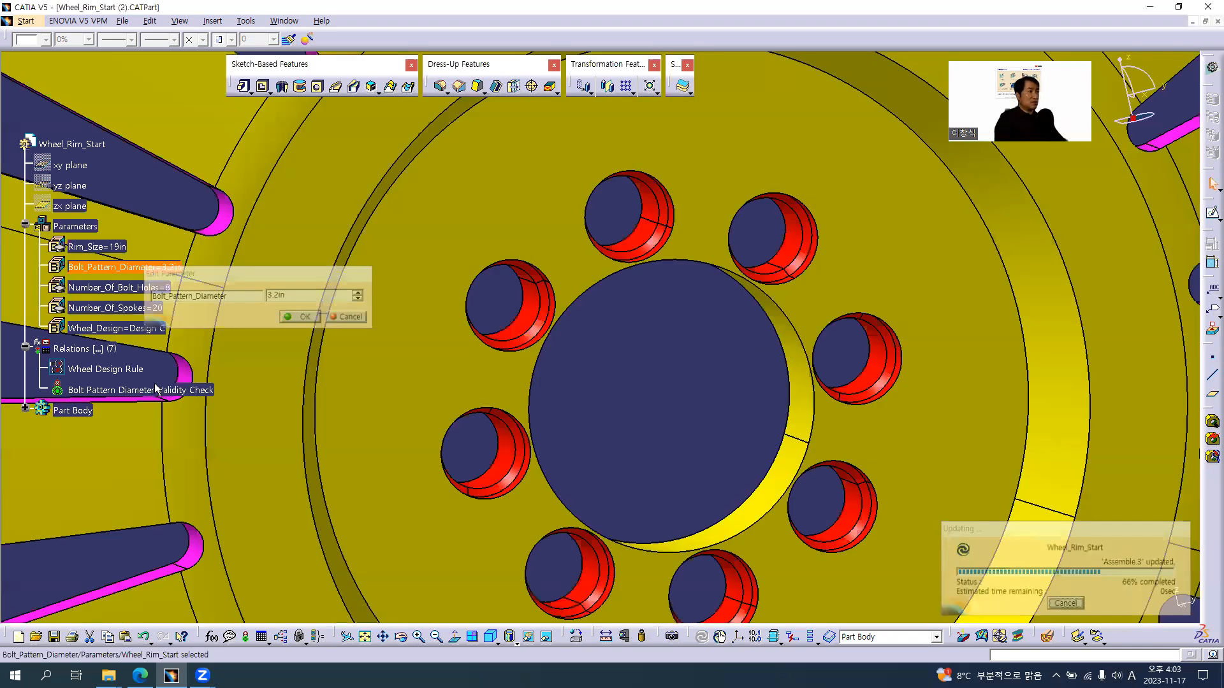
Reopen the Bolt Pattern Diameter Validity Check and select Bolt_Pattern_Diameter / 2 in the second condition to review it
{"action": "left_click", "coordinate": [146, 389]}
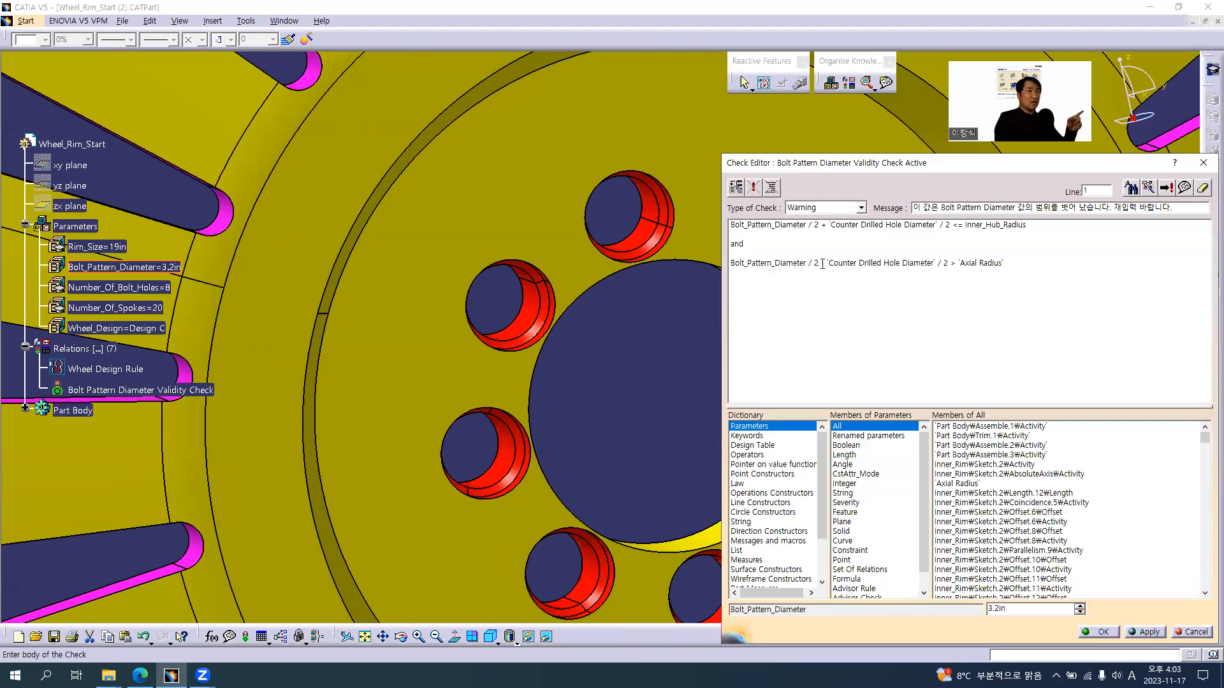
{"action": "left_click_drag", "start_coordinate": [818, 262], "coordinate": [729, 263]}
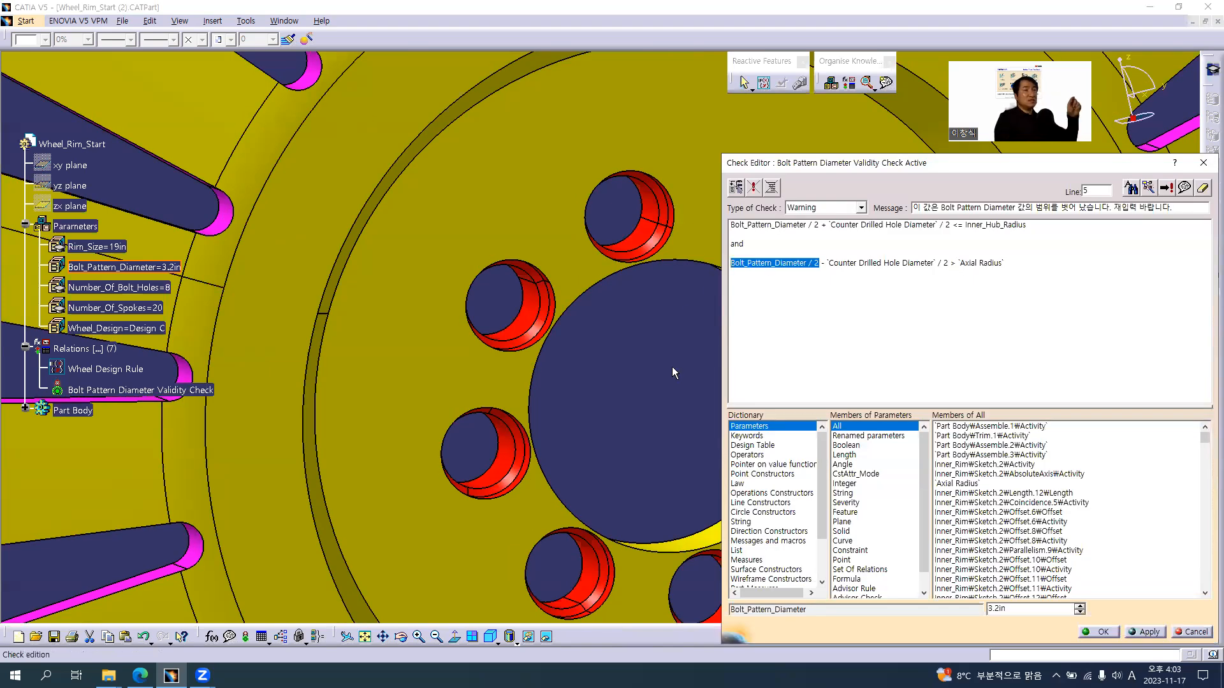
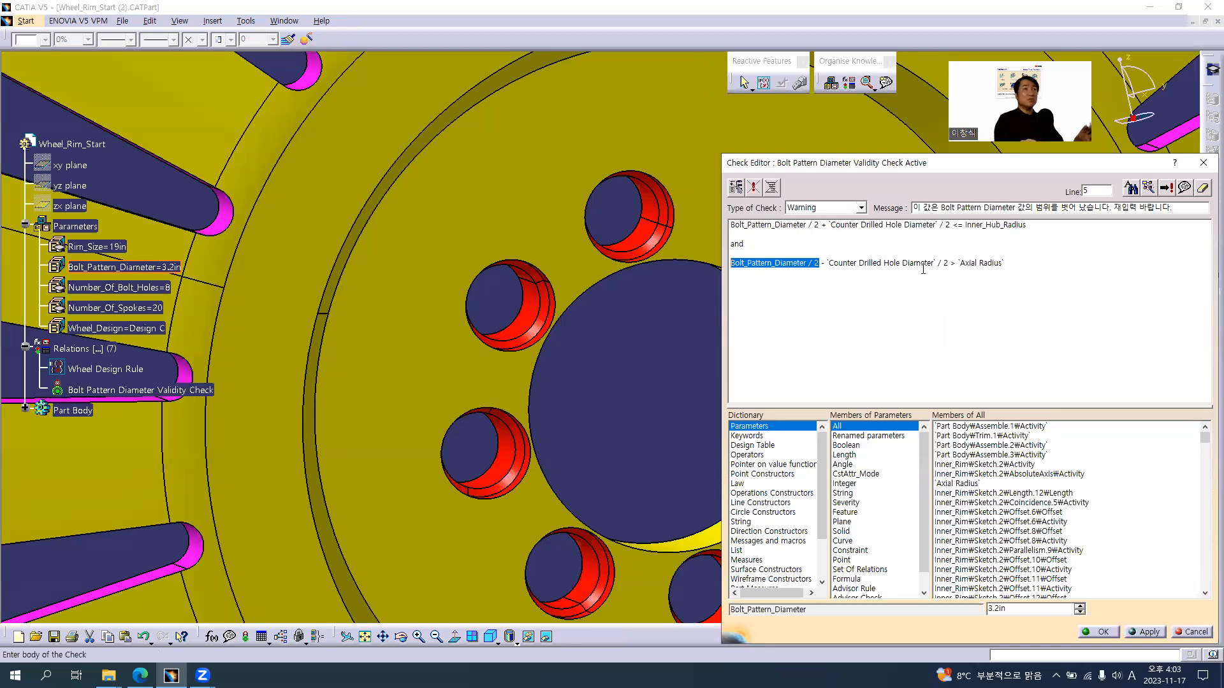
Review the check's Axial Radius limit, warning message and operators list, and close the check editor
{"action": "double_click", "coordinate": [981, 261]}
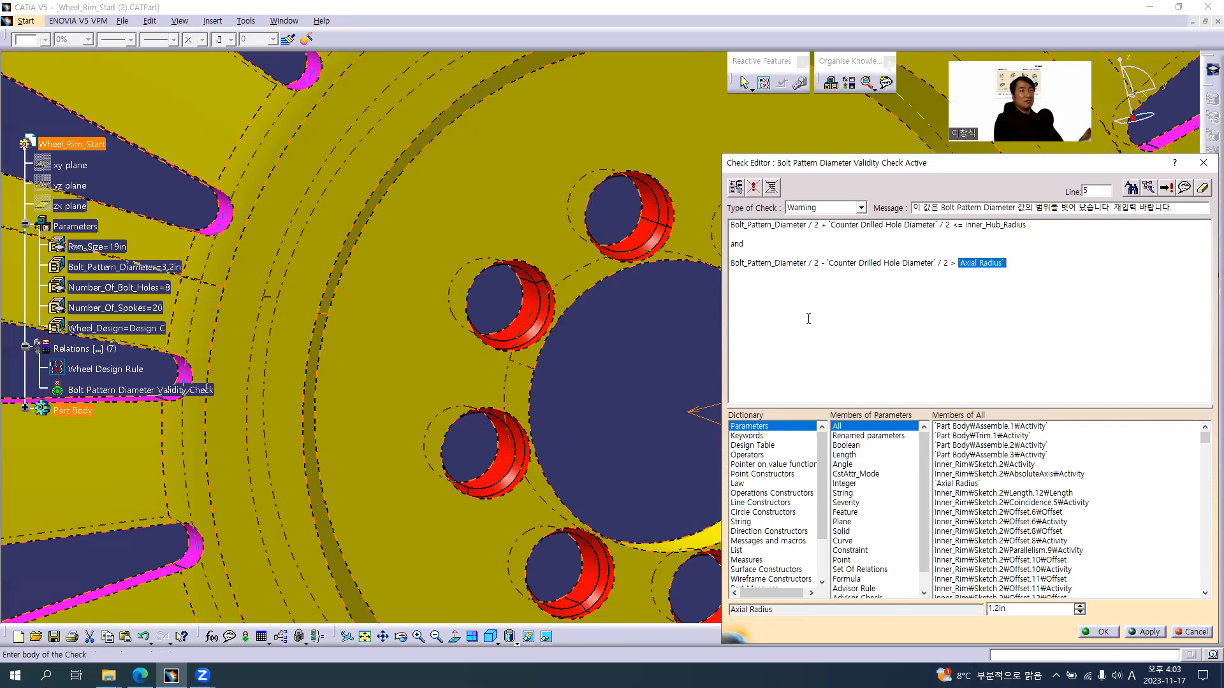
{"action": "left_click", "coordinate": [783, 247]}
{"action": "mouse_move", "coordinate": [592, 310]}
{"action": "middle_mouse_down"}
{"action": "mouse_move", "coordinate": [401, 280]}
{"action": "mouse_move", "coordinate": [431, 273]}
{"action": "mouse_move", "coordinate": [608, 319]}
{"action": "middle_mouse_up"}
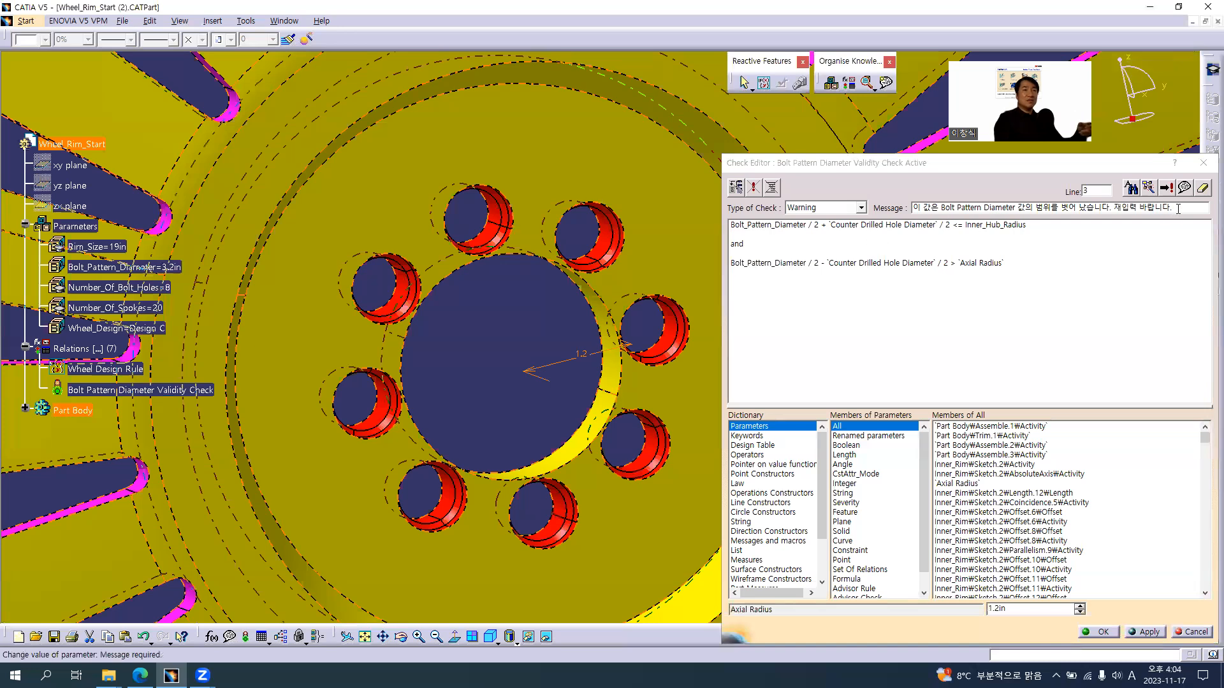
{"action": "left_click_drag", "start_coordinate": [1190, 210], "coordinate": [910, 210]}
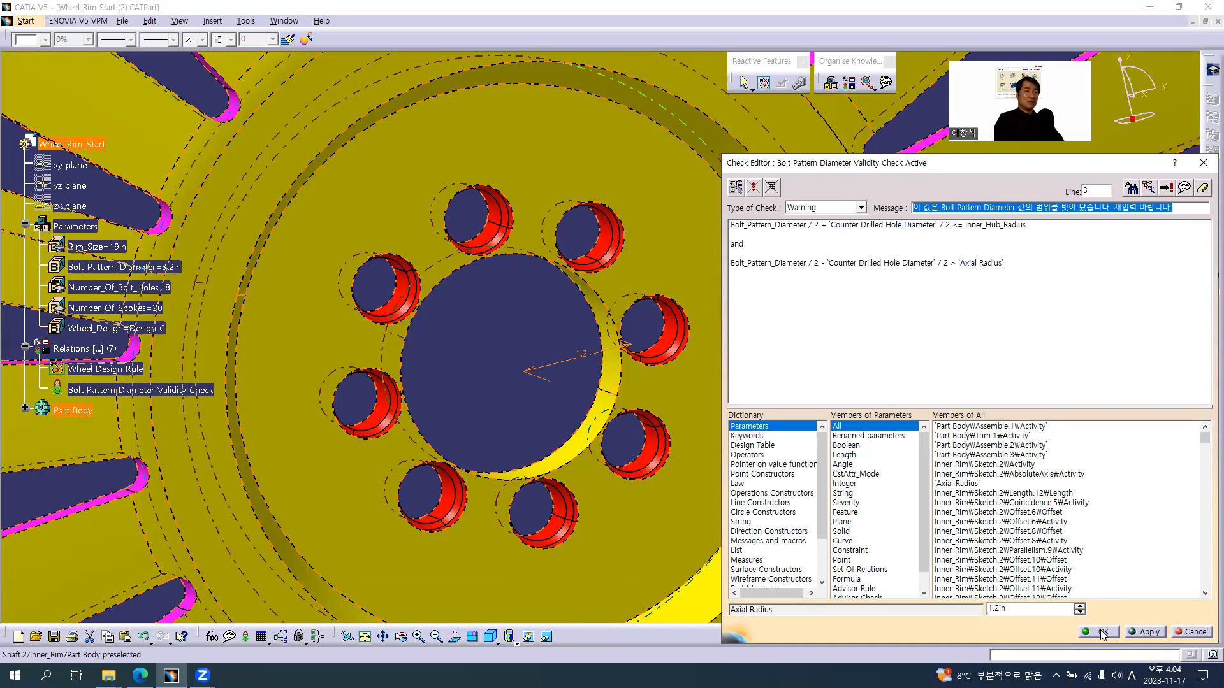
{"action": "left_click", "coordinate": [847, 279]}
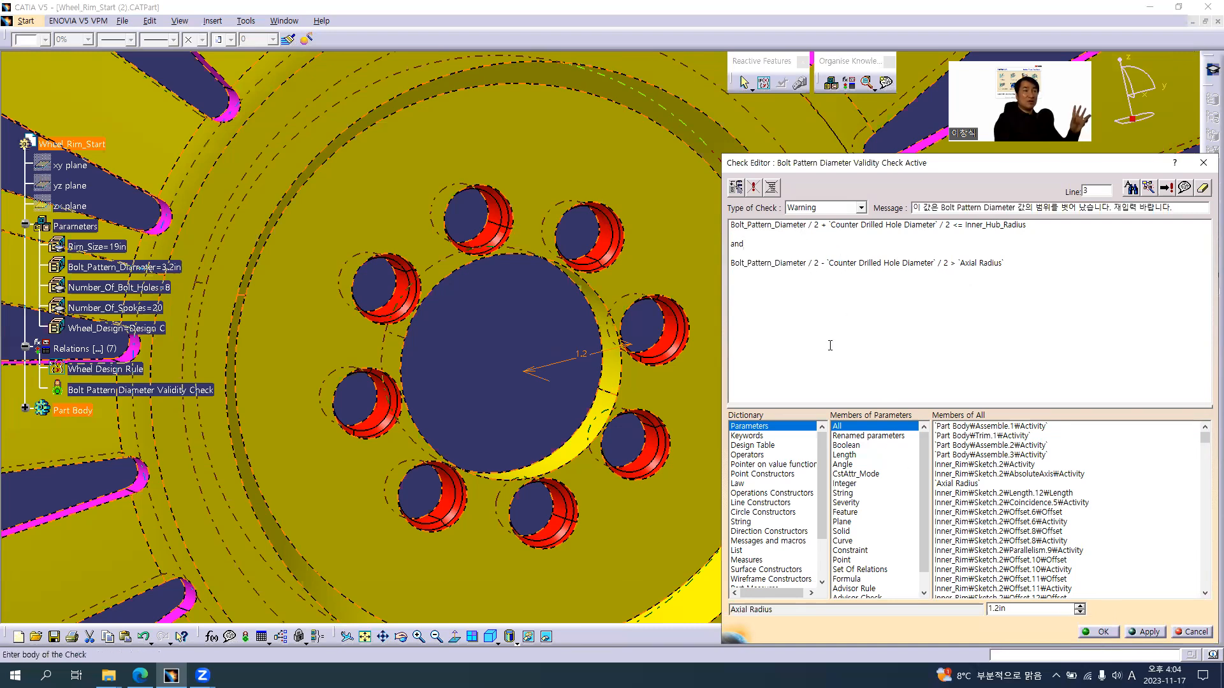
{"action": "left_click", "coordinate": [749, 455]}
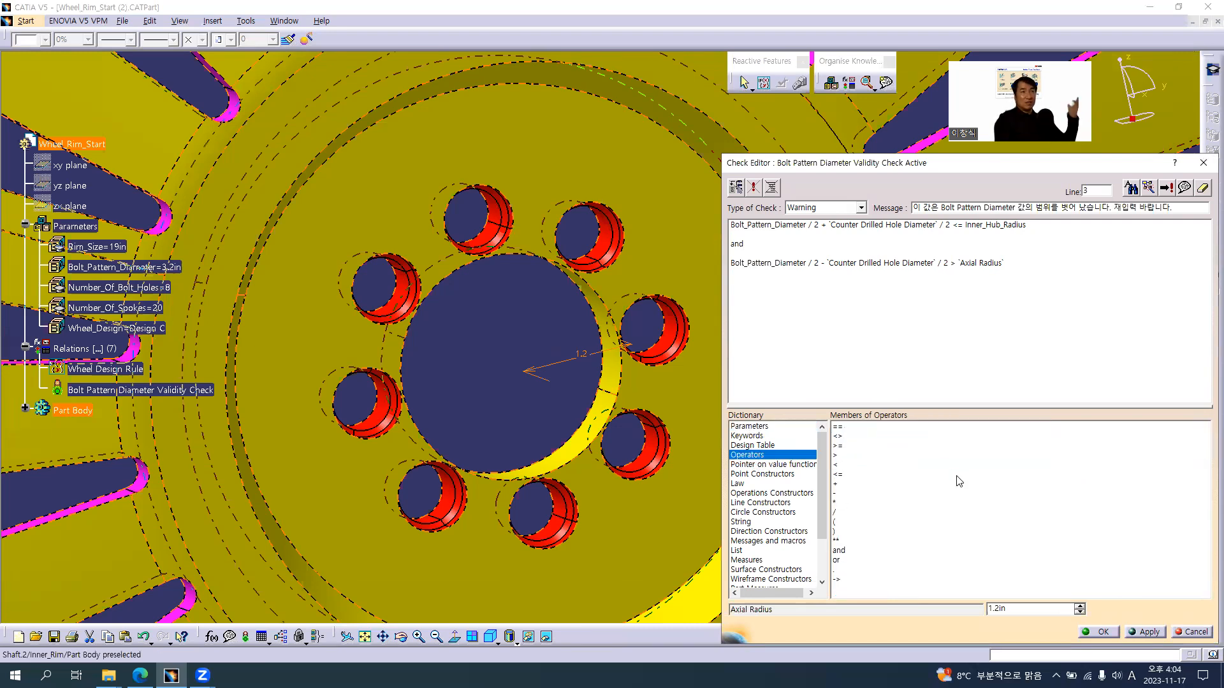
{"action": "left_click", "coordinate": [1097, 632]}
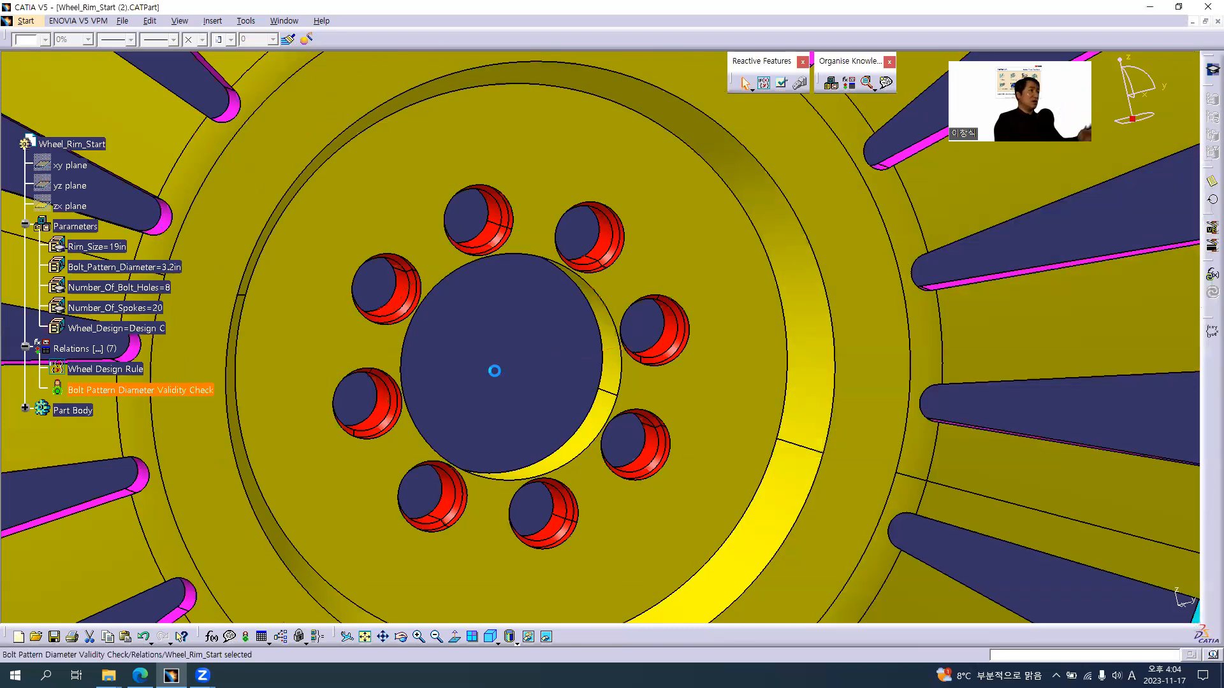
Set the Bolt_Pattern_Diameter parameter to 5.2in and look over the updated wheel
{"action": "middle_click_drag", "start_coordinate": [538, 350], "coordinate": [756, 386]}
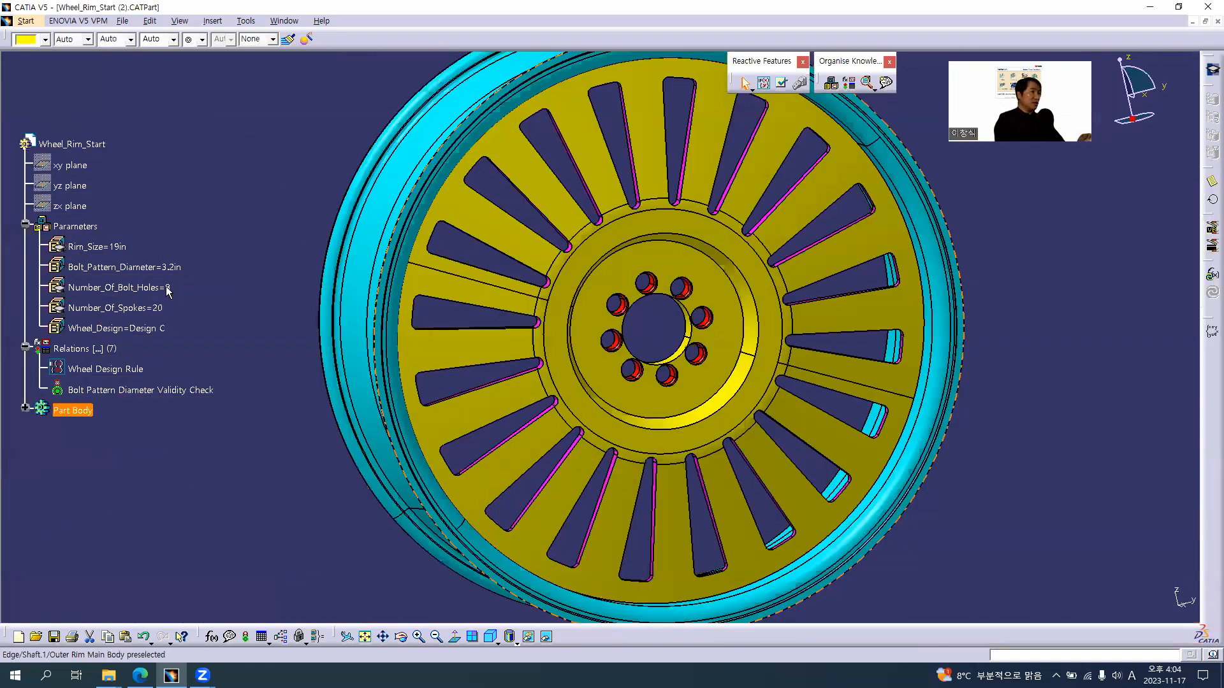
{"action": "left_click", "coordinate": [133, 266]}
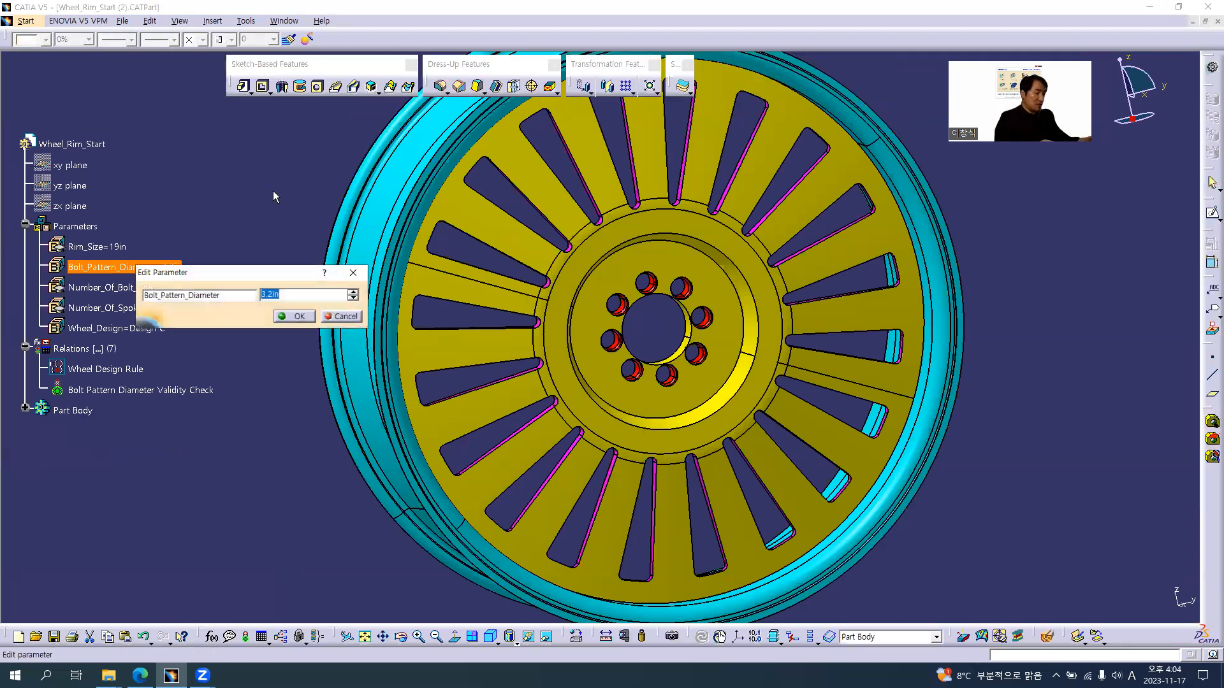
{"action": "type", "text": "5.2"}
{"action": "key", "text": "Return"}
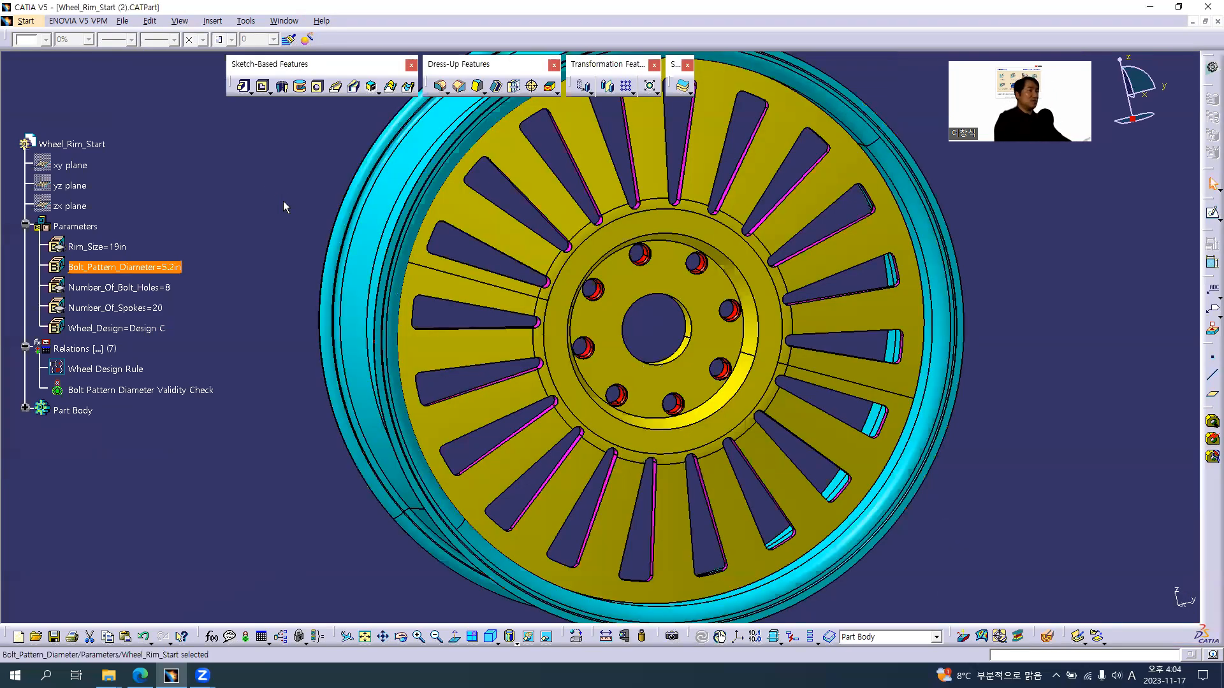
{"action": "left_click", "coordinate": [283, 200]}
{"action": "middle_click_drag", "start_coordinate": [587, 357], "coordinate": [646, 370]}
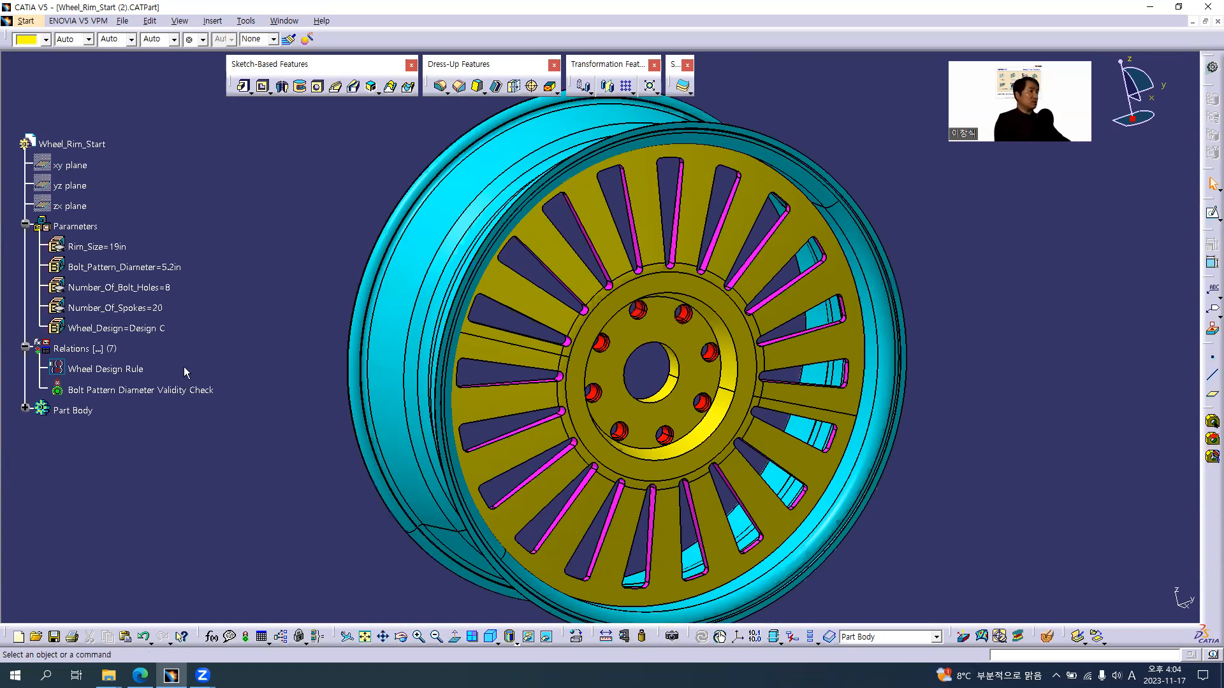
Open the Wheel Design Rule for editing and enlarge its text area to show all three design blocks
{"action": "left_click", "coordinate": [121, 369]}
{"action": "double_click", "coordinate": [121, 369]}
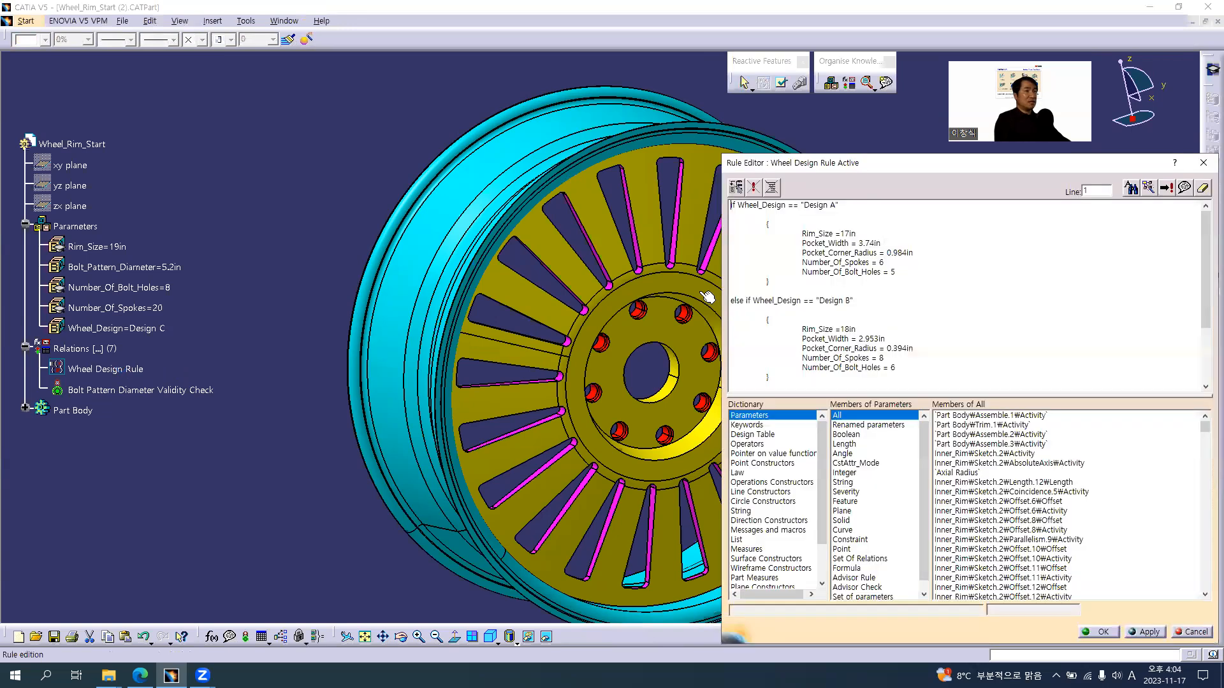
{"action": "left_click_drag", "start_coordinate": [884, 397], "coordinate": [880, 552]}
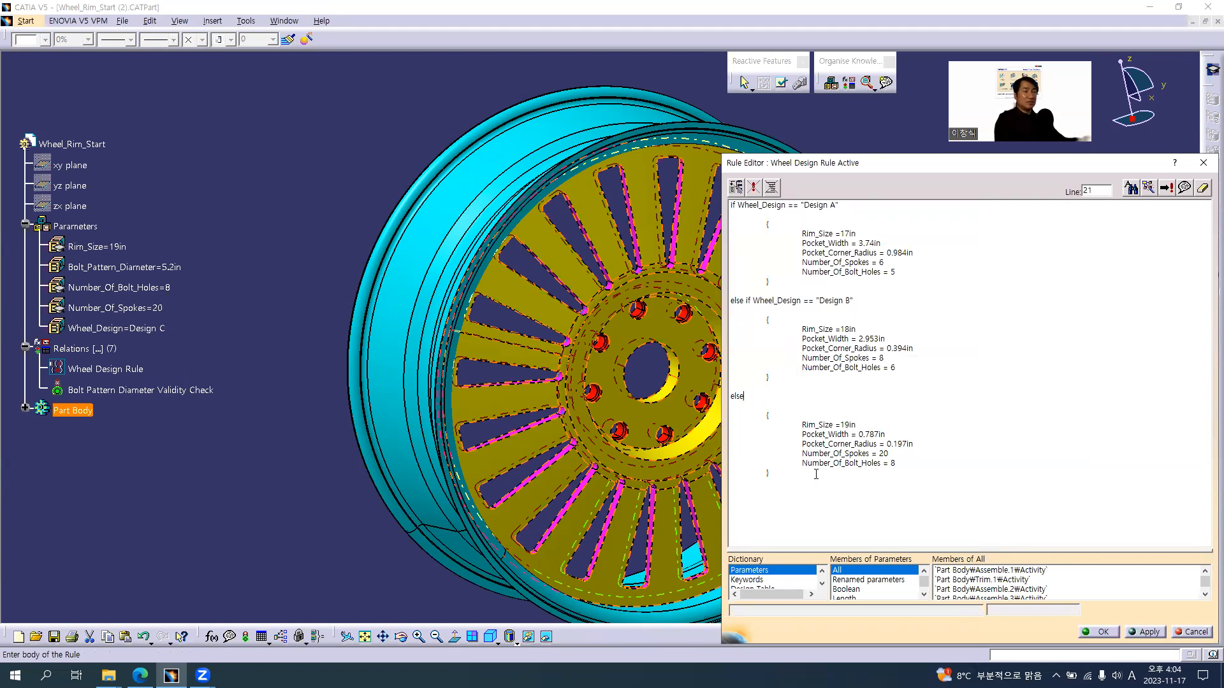
Add a line after Number_Of_Bolt_Holes = 8 in the else block, beginning with Message ("Design C Type은
{"action": "left_click", "coordinate": [906, 464]}
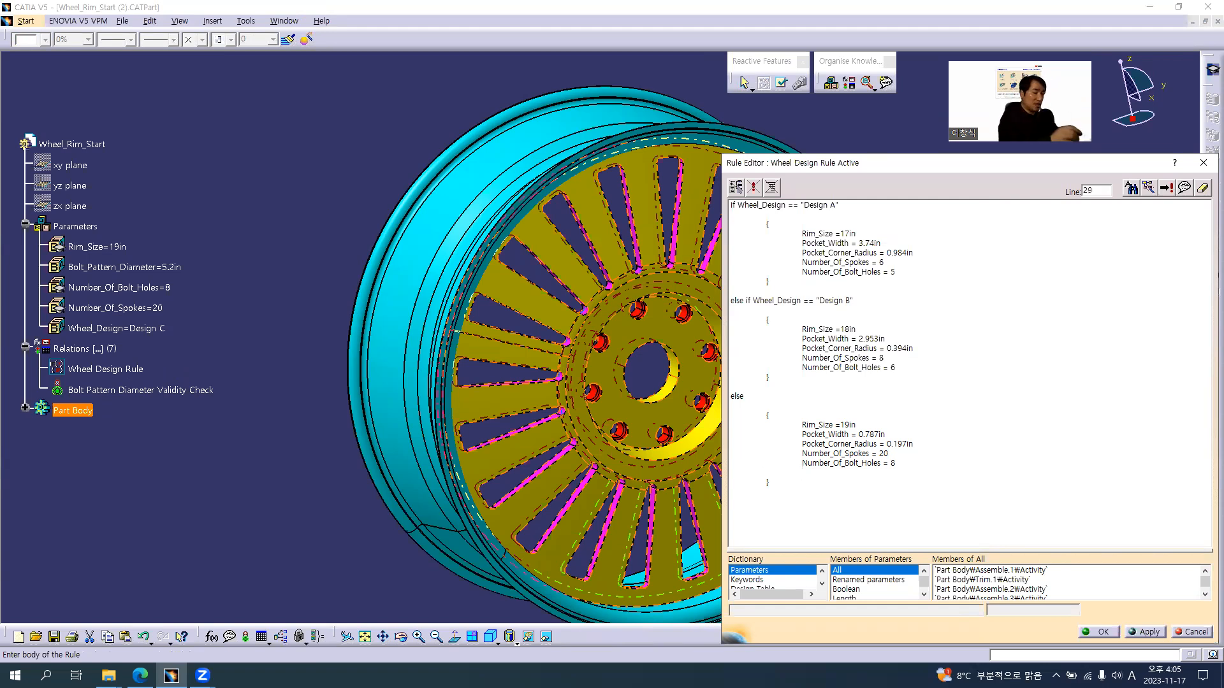
{"action": "type", "text": "Message (\""}
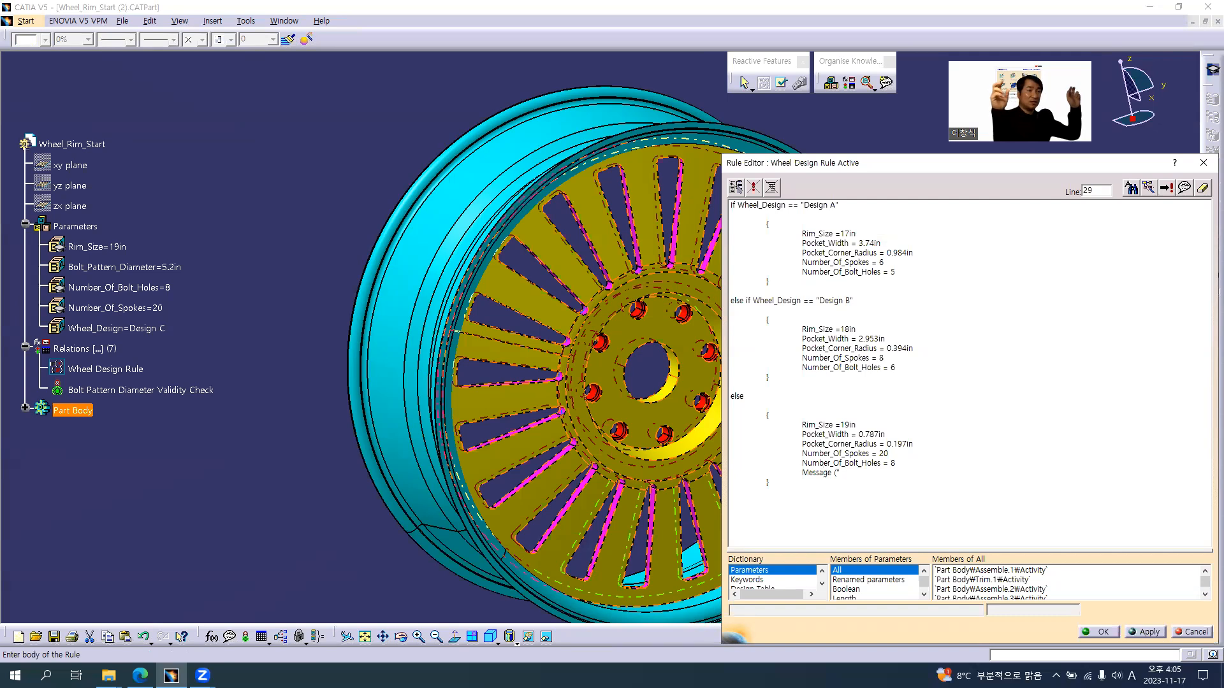
{"action": "key", "text": "Hangul"}
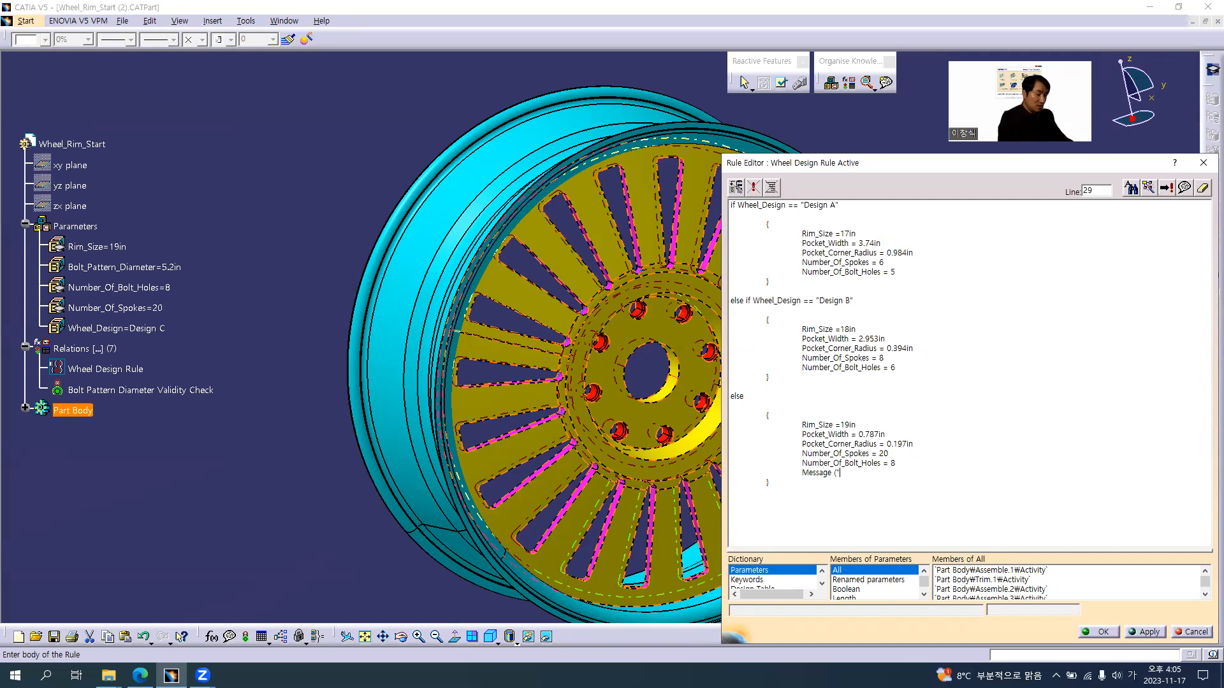
{"action": "type", "text": "ㅇ"}
{"action": "key", "text": "Hangul"}
{"action": "type", "text": "Desig"}
{"action": "key", "text": "Hangul"}
{"action": "type", "text": "n C"}
{"action": "key", "text": "Hangul"}
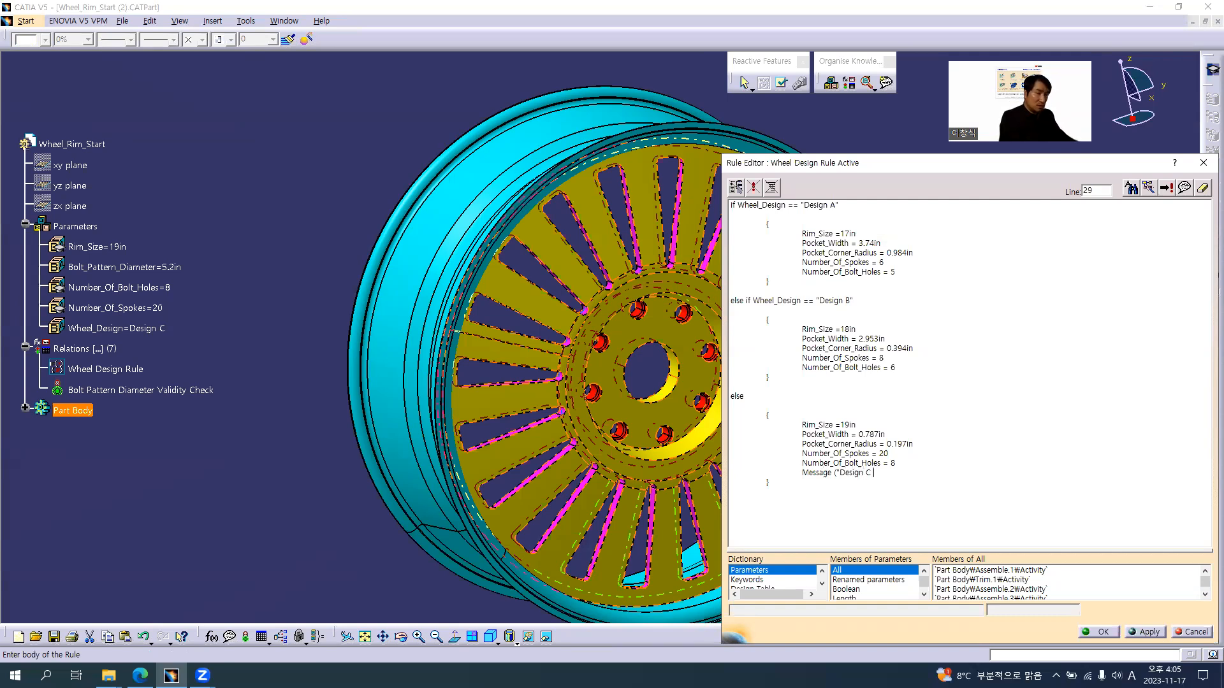
{"action": "type", "text": "Type"}
{"action": "key", "text": "Hangul"}
{"action": "type", "text": "ㅇㅡㄴ"}
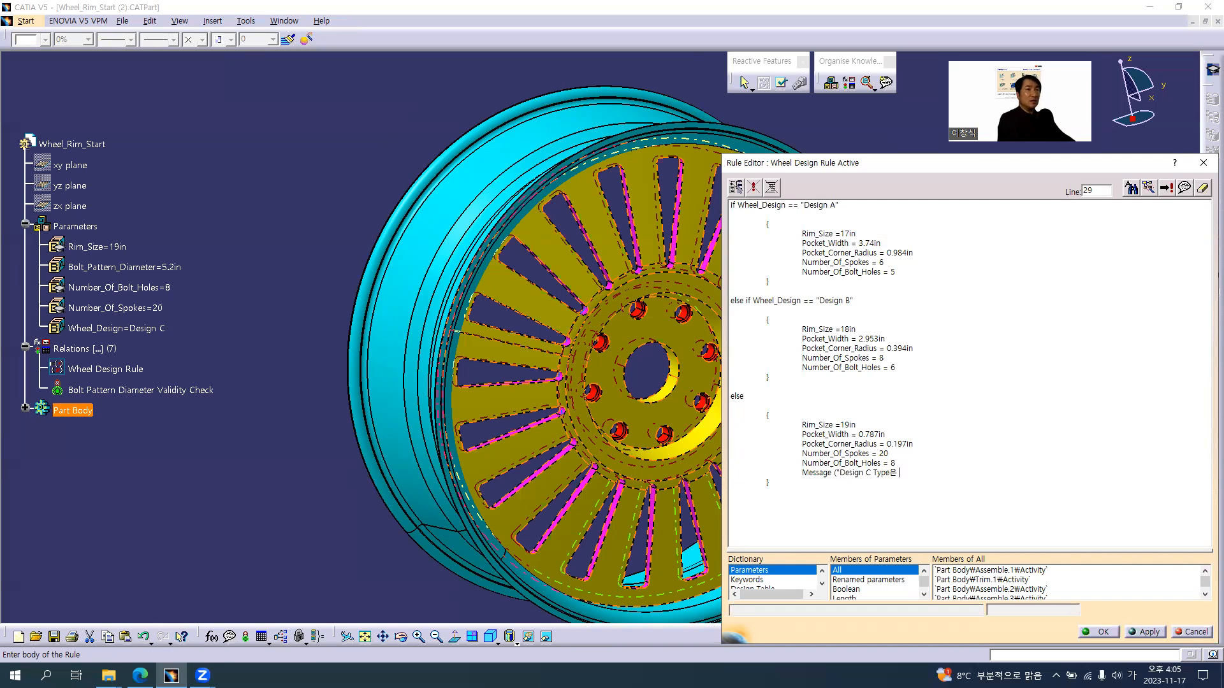
Continue the Design C message text with "질량을 Check 해서"
{"action": "type", "text": "ㅊㅣㄹㅇㅑㅇ"}
{"action": "key", "text": "BackSpace"}
{"action": "type", "text": "ㄹㅑㅇㅇㅡㄹ"}
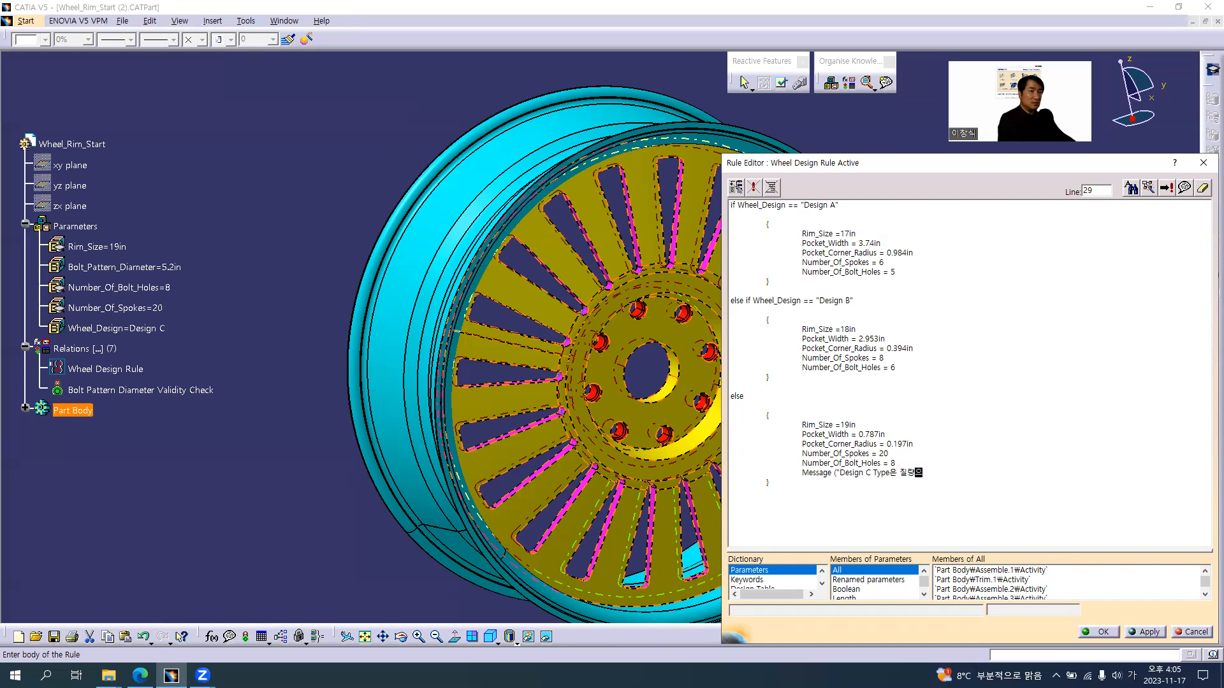
{"action": "key", "text": "Hangul"}
{"action": "type", "text": "C"}
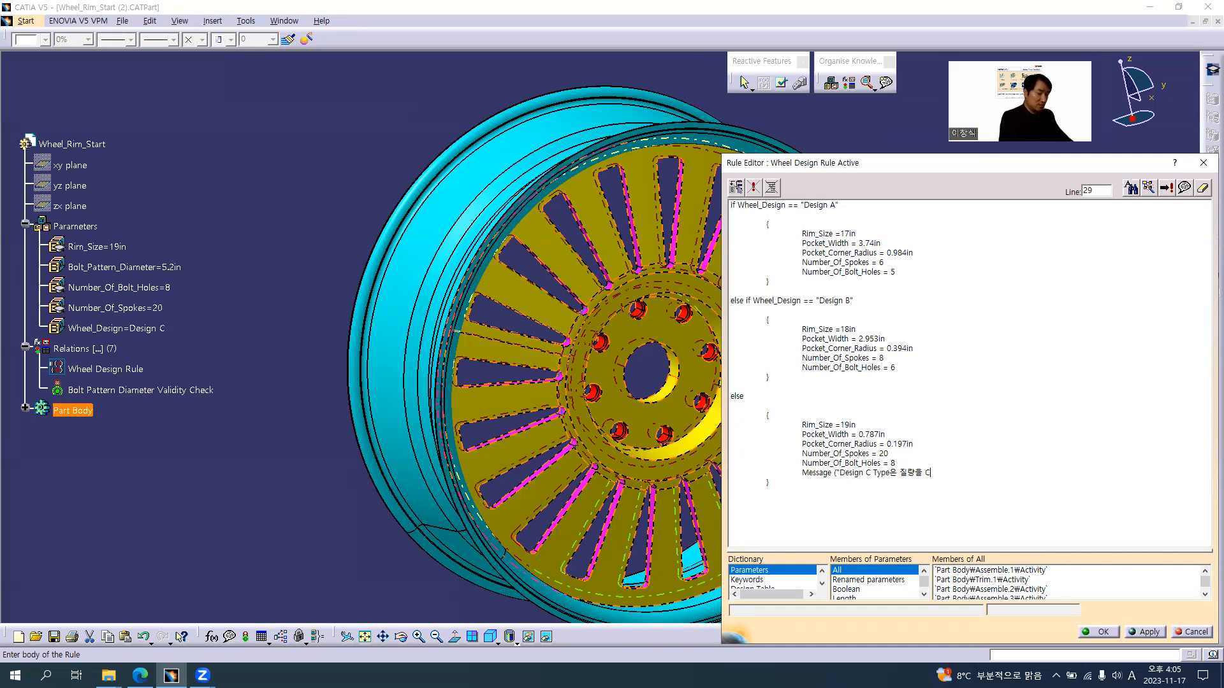
{"action": "type", "text": "heck"}
{"action": "key", "text": "Hangul"}
{"action": "type", "text": "ㅎㅐㅅㅓ "}
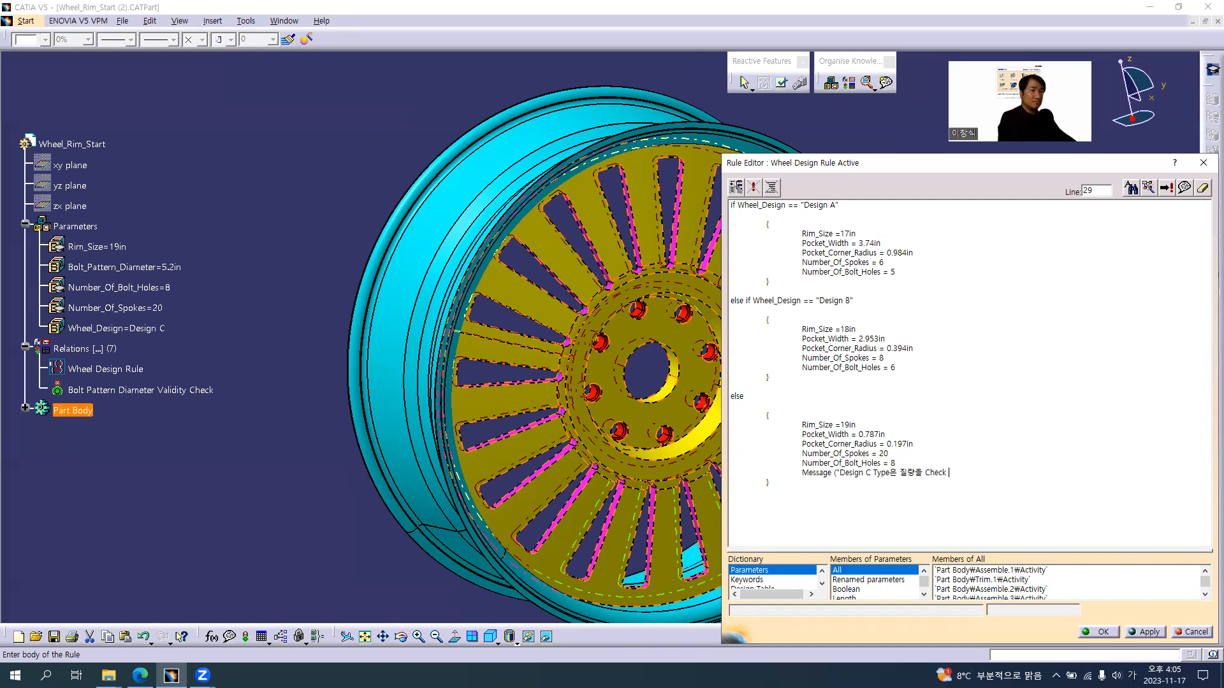
{"action": "type", "text": "ㅅㅏㄹㄱㅖ"}
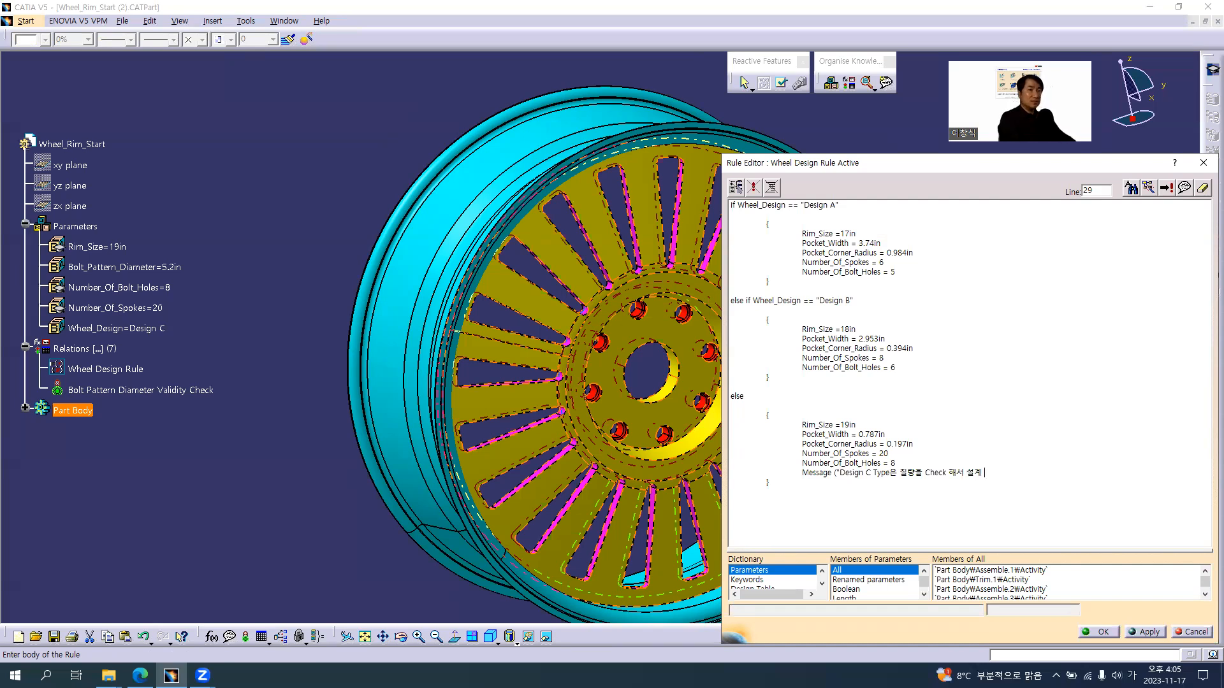
Finish the message with "설계 Spec's 을 고려 할 것") and confirm the rule and its information message
{"action": "key", "text": "Hangul"}
{"action": "type", "text": "Spec's"}
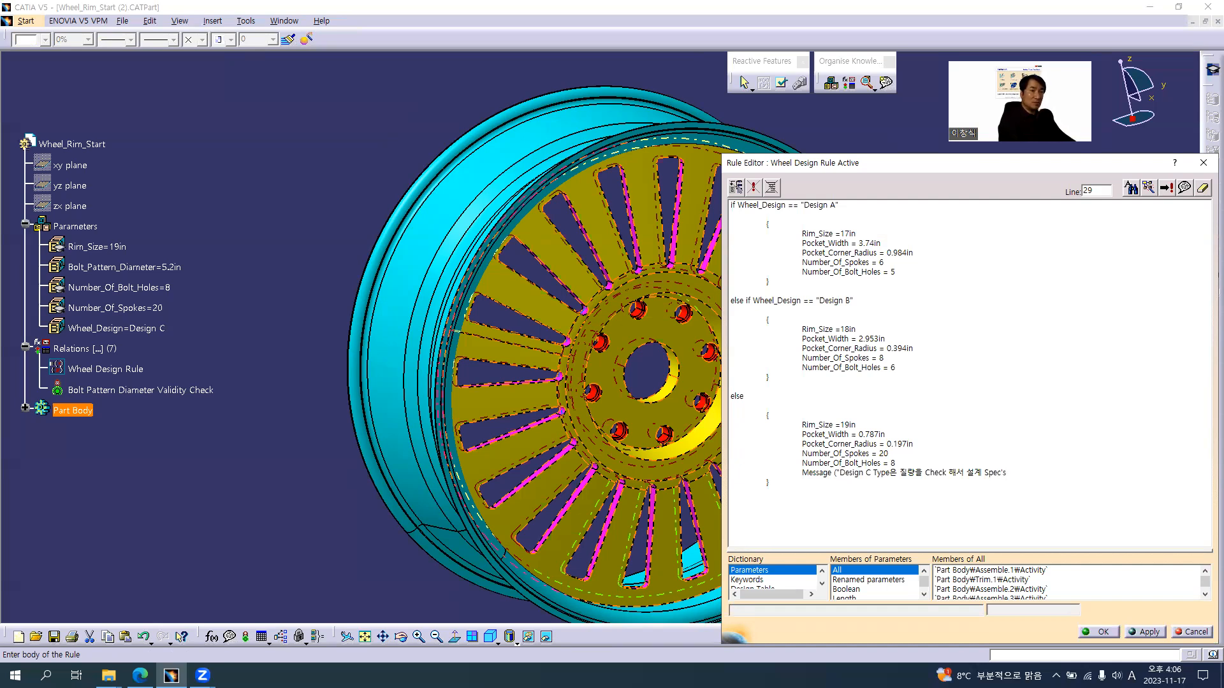
{"action": "key", "text": "Hangul"}
{"action": "type", "text": "을"}
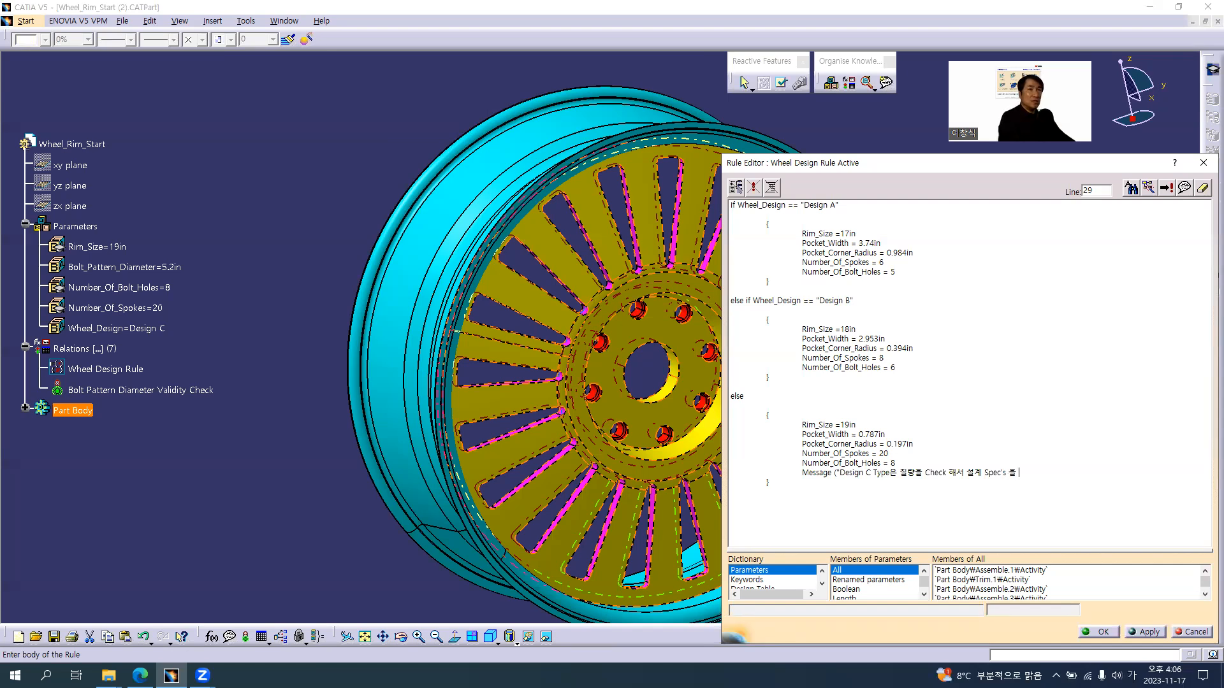
{"action": "type", "text": " 고려 할 것"}
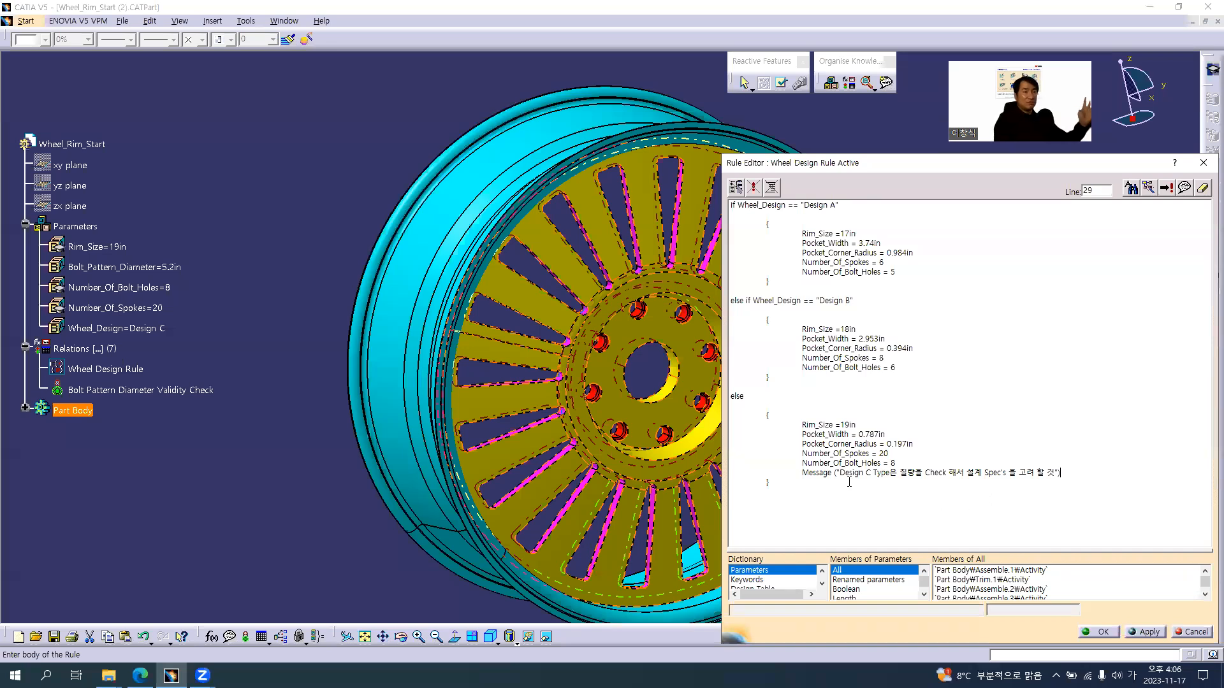
{"action": "left_click", "coordinate": [1098, 631]}
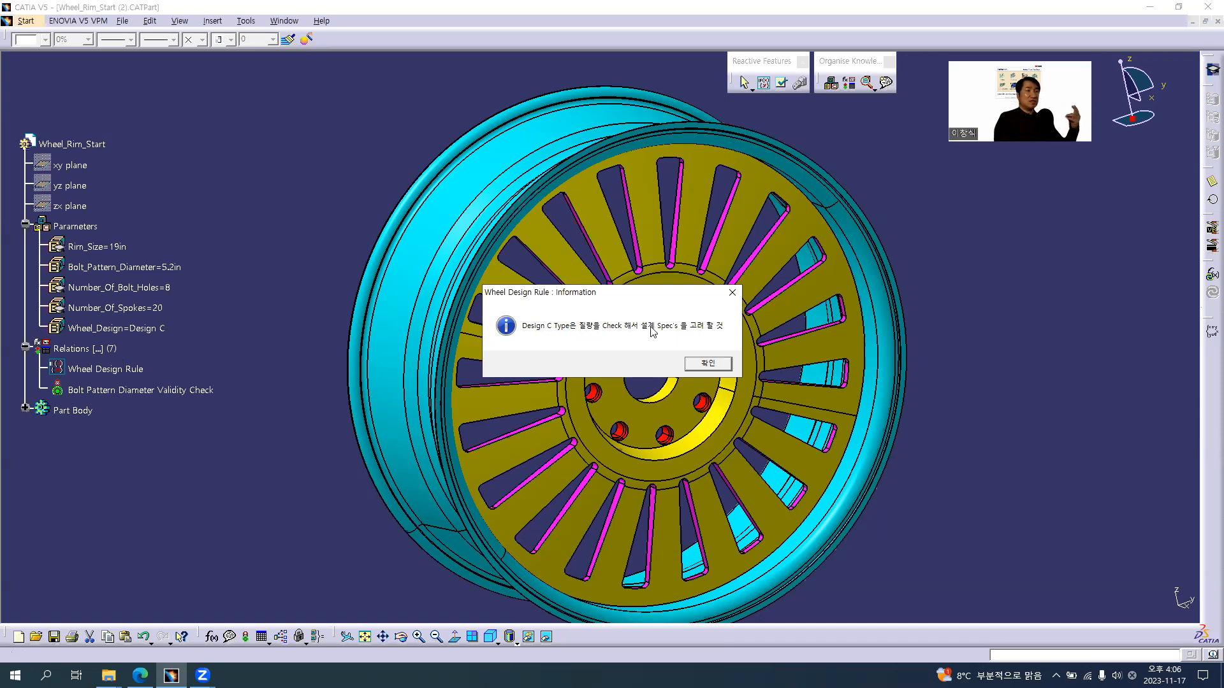
{"action": "left_click", "coordinate": [719, 365]}
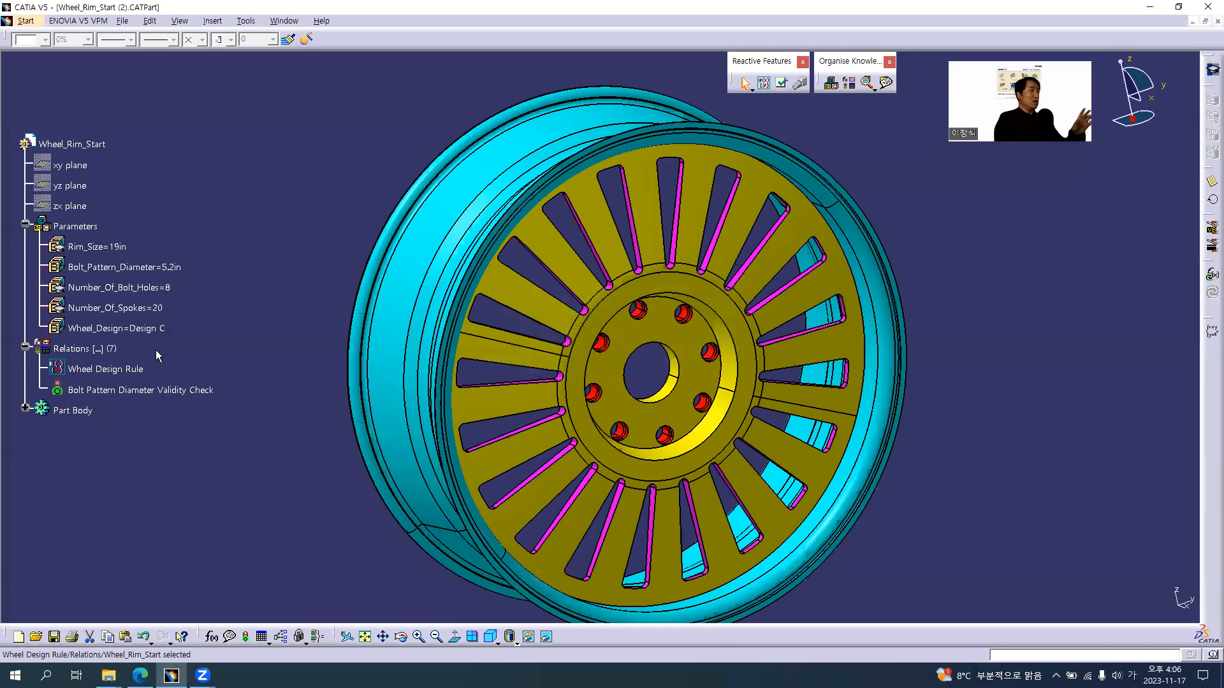
Test the rule by switching the Wheel_Design parameter to Design A
{"action": "left_click", "coordinate": [128, 328]}
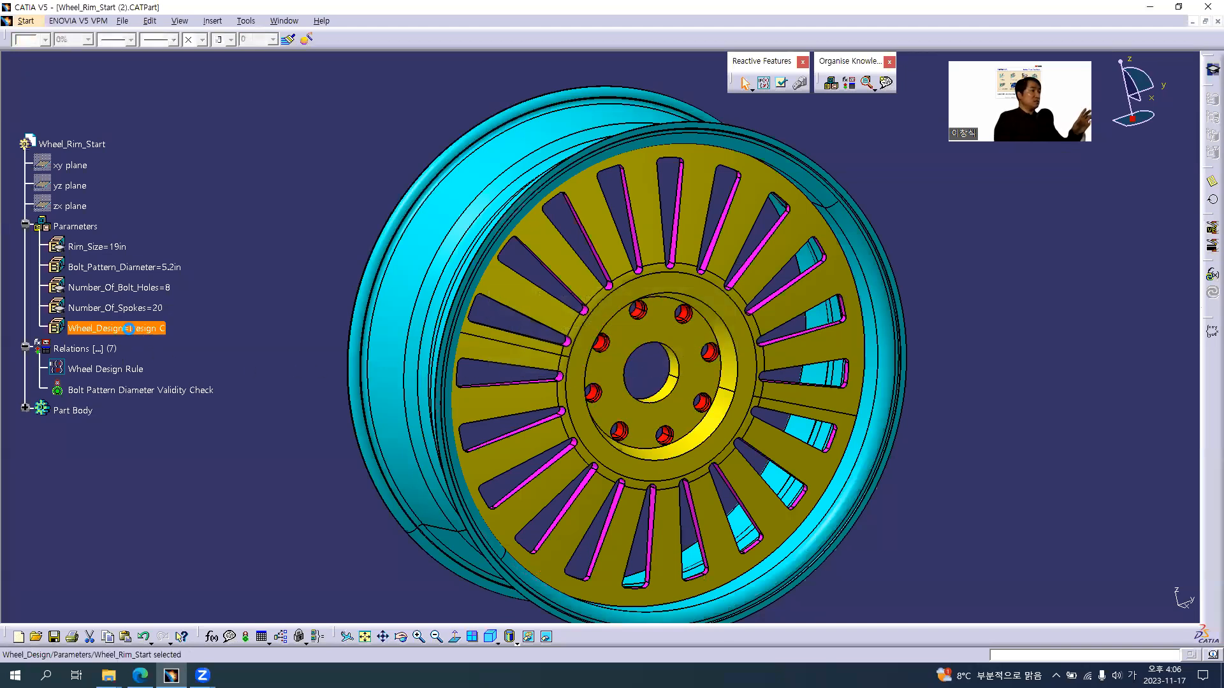
{"action": "double_click", "coordinate": [129, 329]}
{"action": "left_click", "coordinate": [273, 361]}
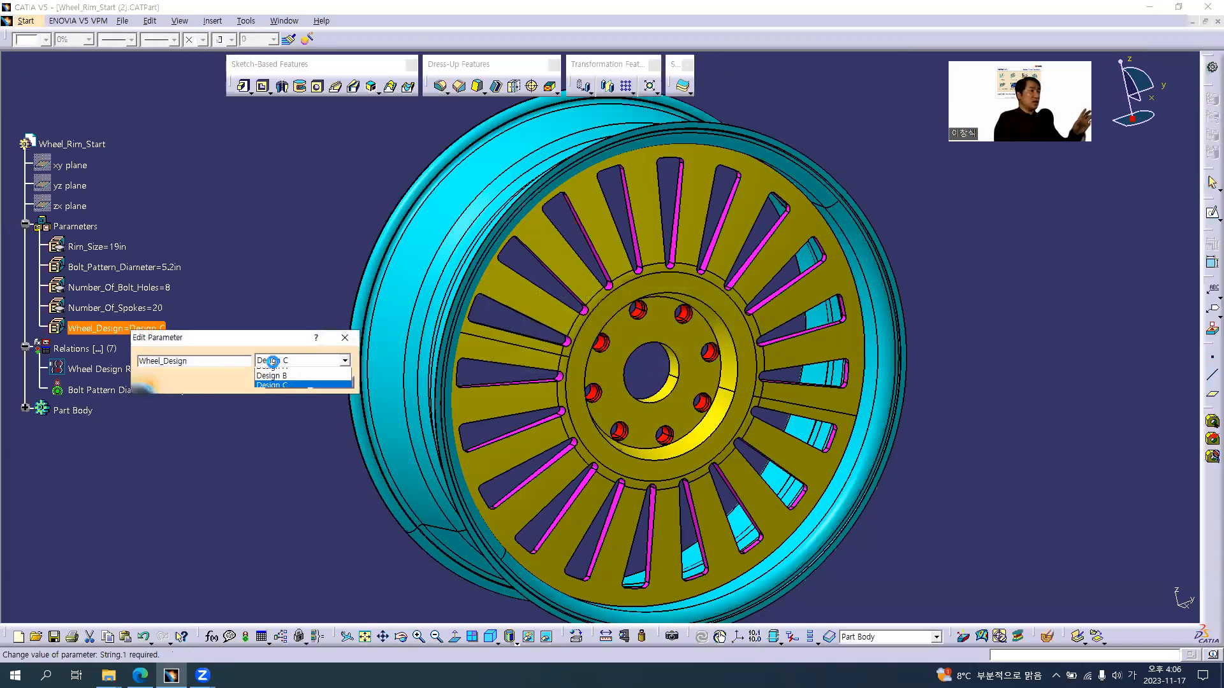
{"action": "left_click", "coordinate": [284, 369]}
{"action": "left_click", "coordinate": [286, 382]}
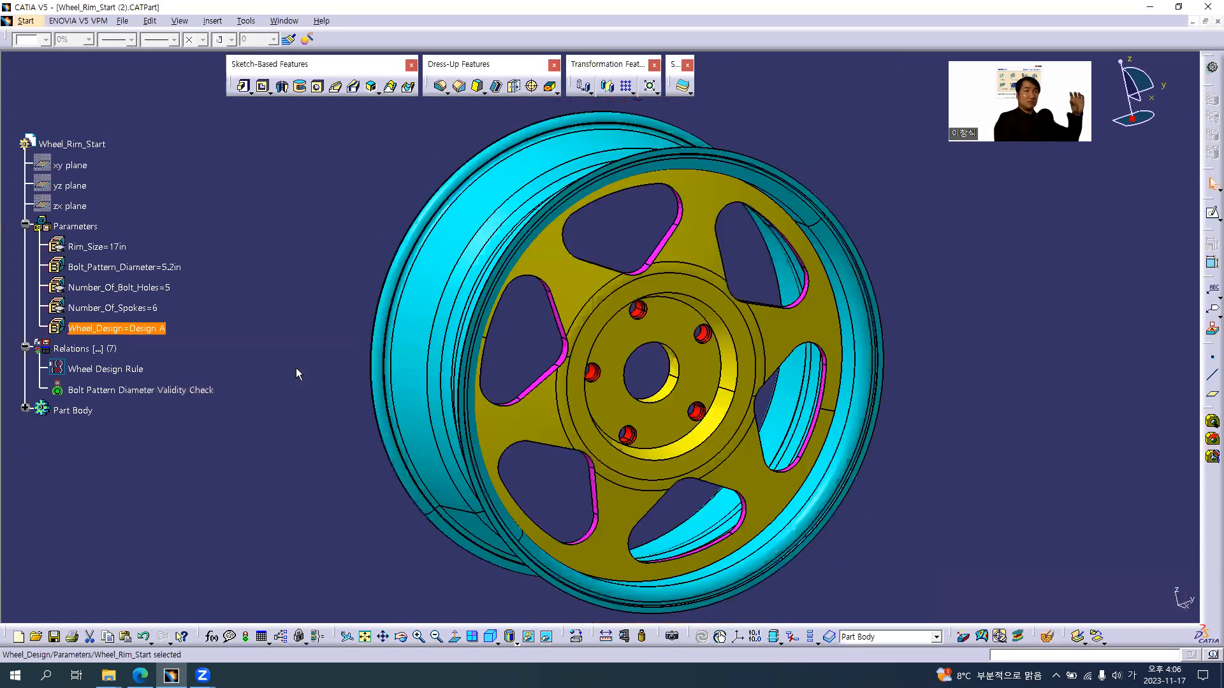
Switch the Wheel_Design parameter to Design B to test the second rule block
{"action": "double_click", "coordinate": [147, 328]}
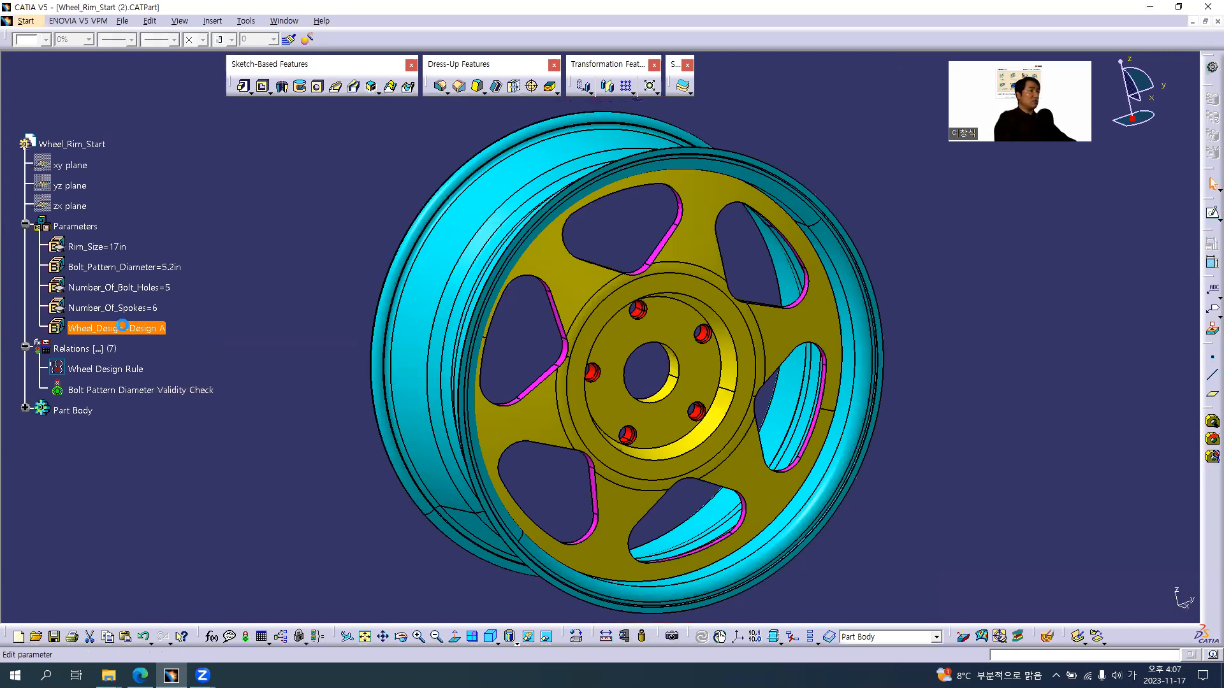
{"action": "left_click", "coordinate": [284, 357]}
{"action": "left_click", "coordinate": [274, 375]}
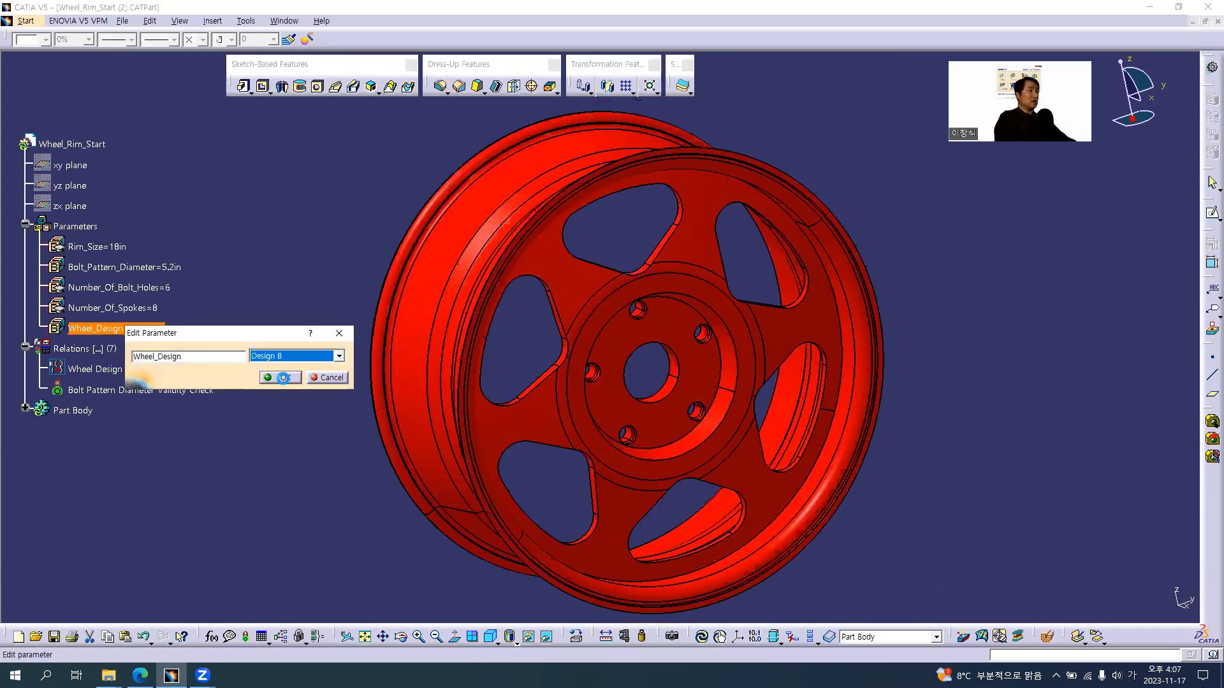
{"action": "left_click", "coordinate": [284, 377]}
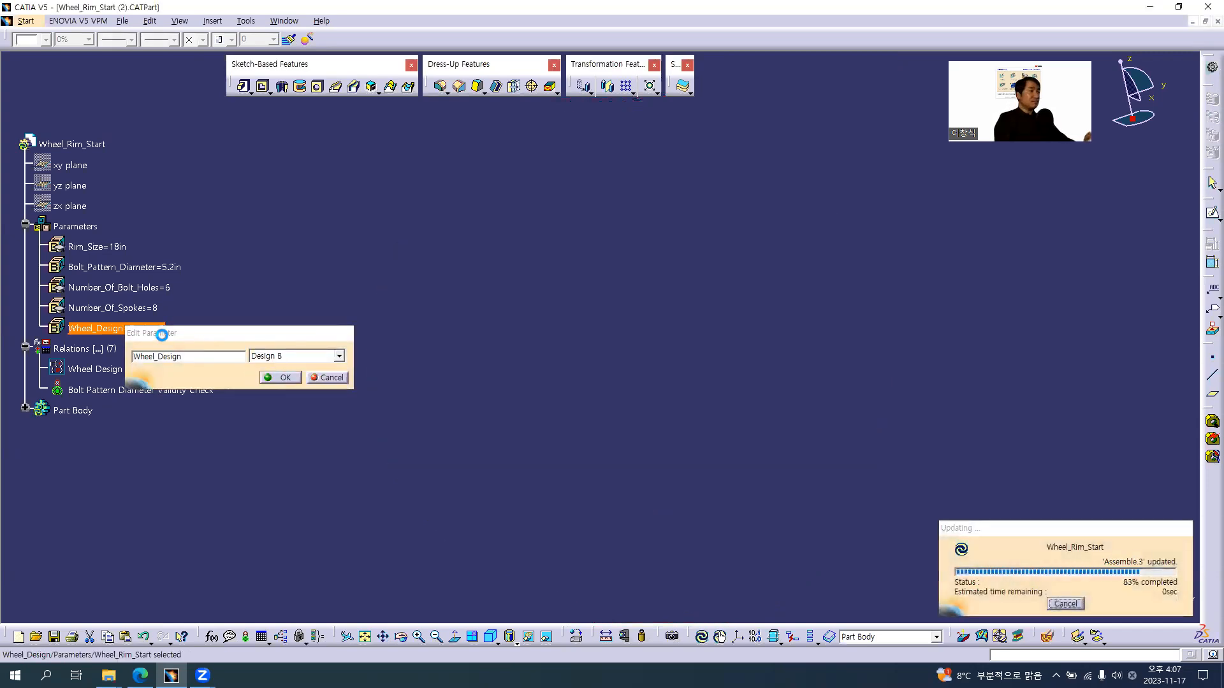
Set the Wheel_Design parameter back to Design C and acknowledge the rule's information message
{"action": "double_click", "coordinate": [126, 327]}
{"action": "left_click", "coordinate": [285, 357]}
{"action": "left_click", "coordinate": [278, 388]}
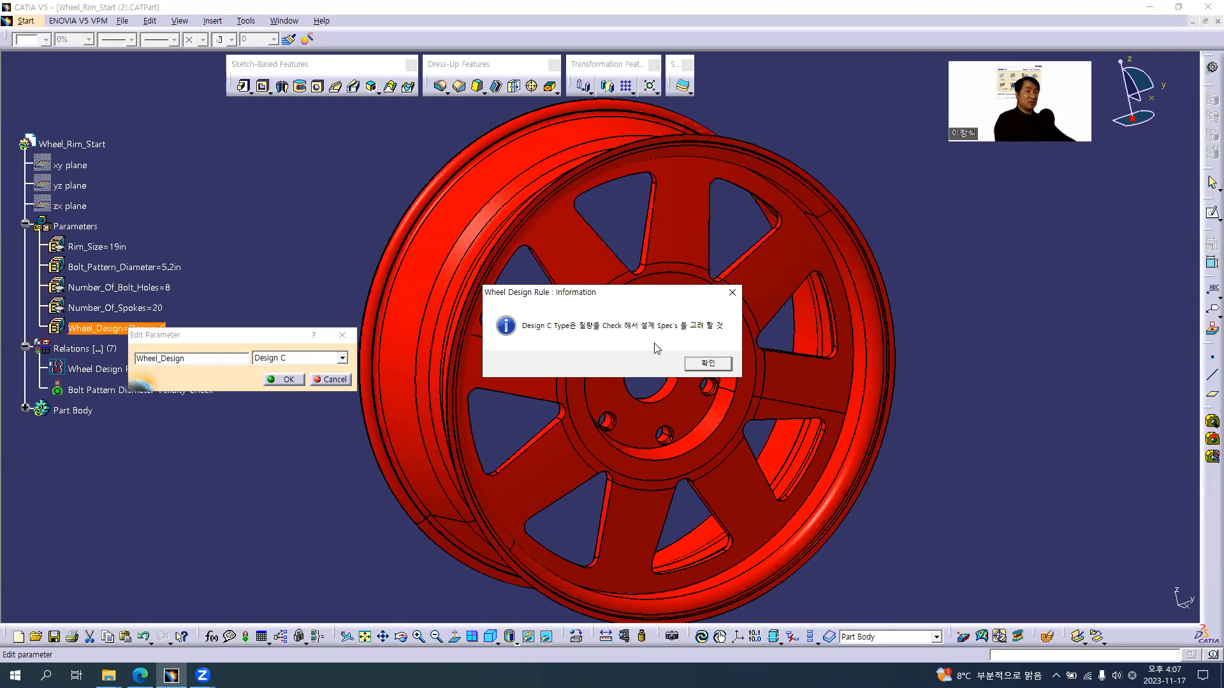
{"action": "left_click", "coordinate": [708, 364]}
{"action": "left_click", "coordinate": [287, 379]}
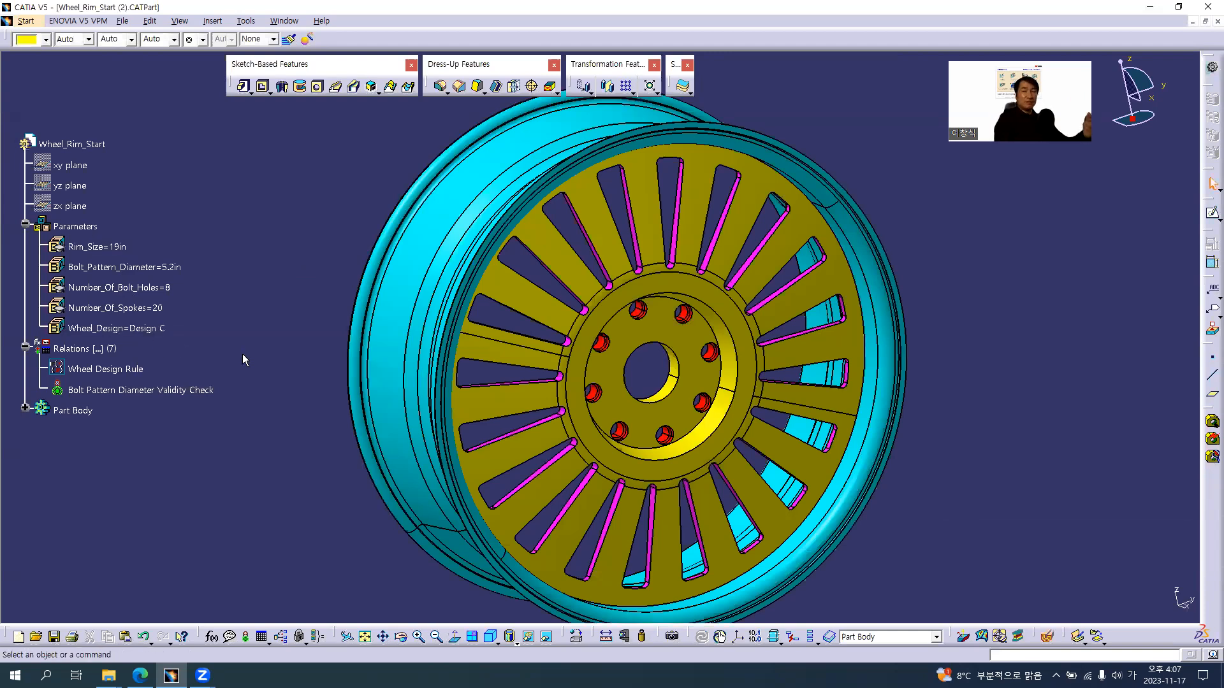
{"action": "middle_click_drag", "start_coordinate": [670, 362], "coordinate": [671, 362]}
{"action": "middle_click_drag", "start_coordinate": [671, 376], "coordinate": [668, 380]}
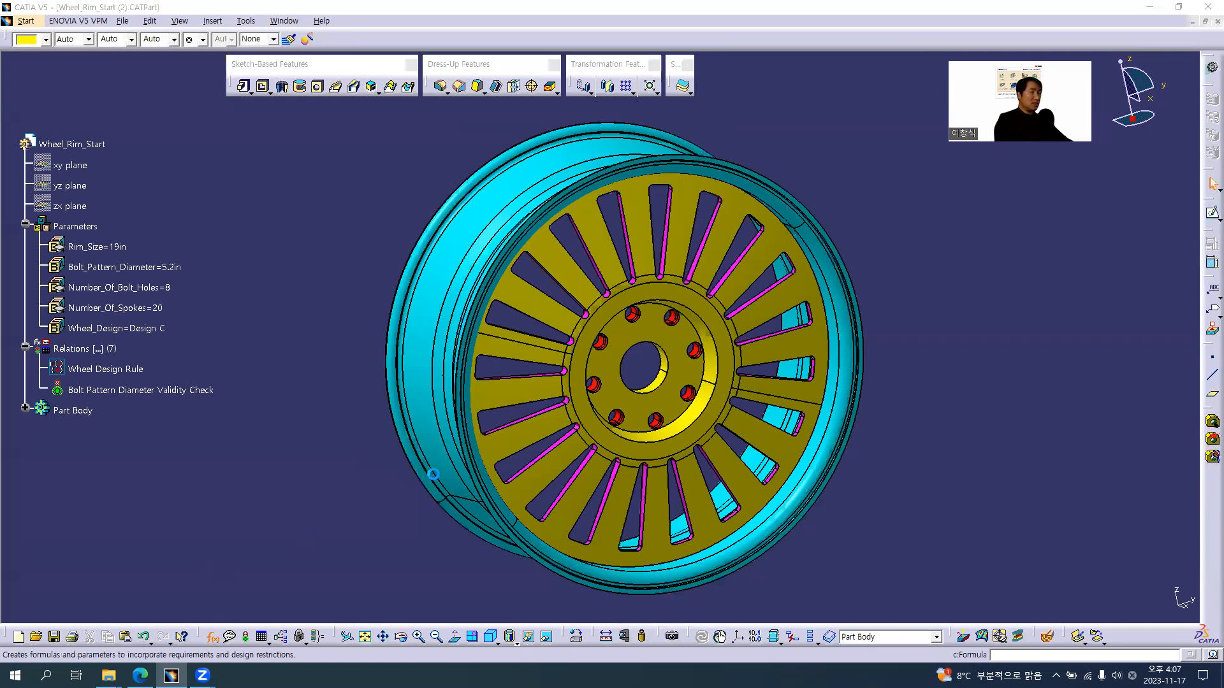
Open the wheel rim's formulas and create a single-value user parameter of type Mass
{"action": "left_click", "coordinate": [213, 636]}
{"action": "left_click", "coordinate": [844, 438]}
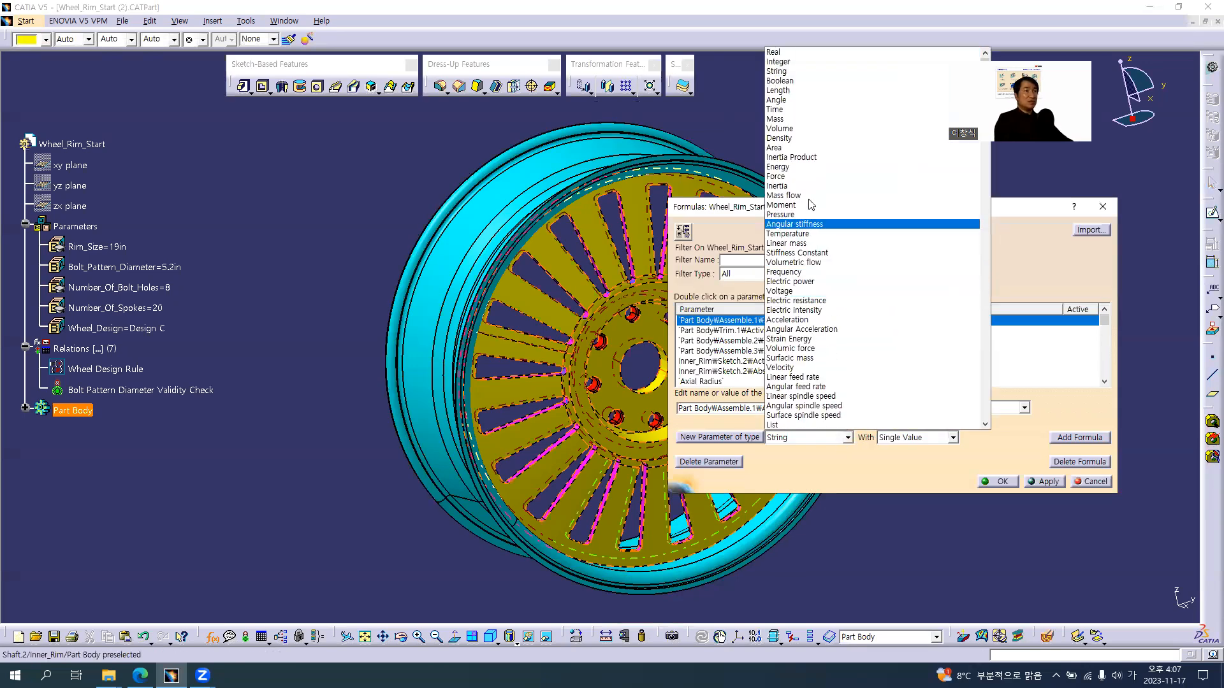
{"action": "left_click", "coordinate": [807, 120]}
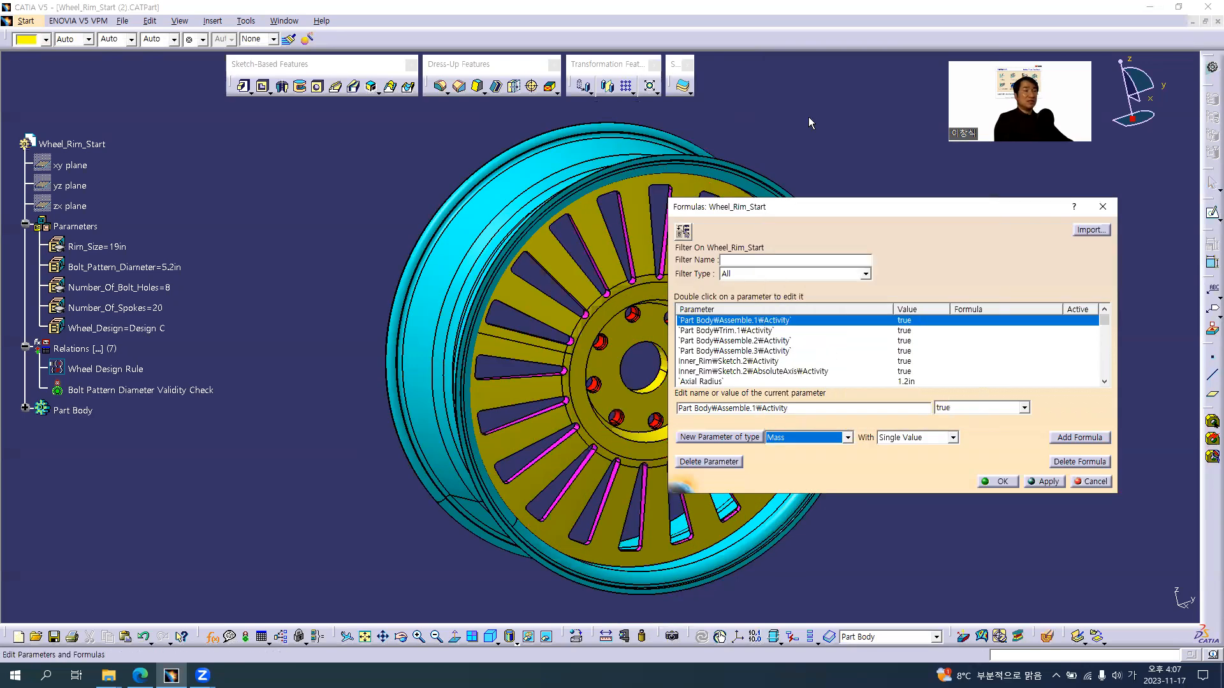
{"action": "left_click", "coordinate": [746, 437]}
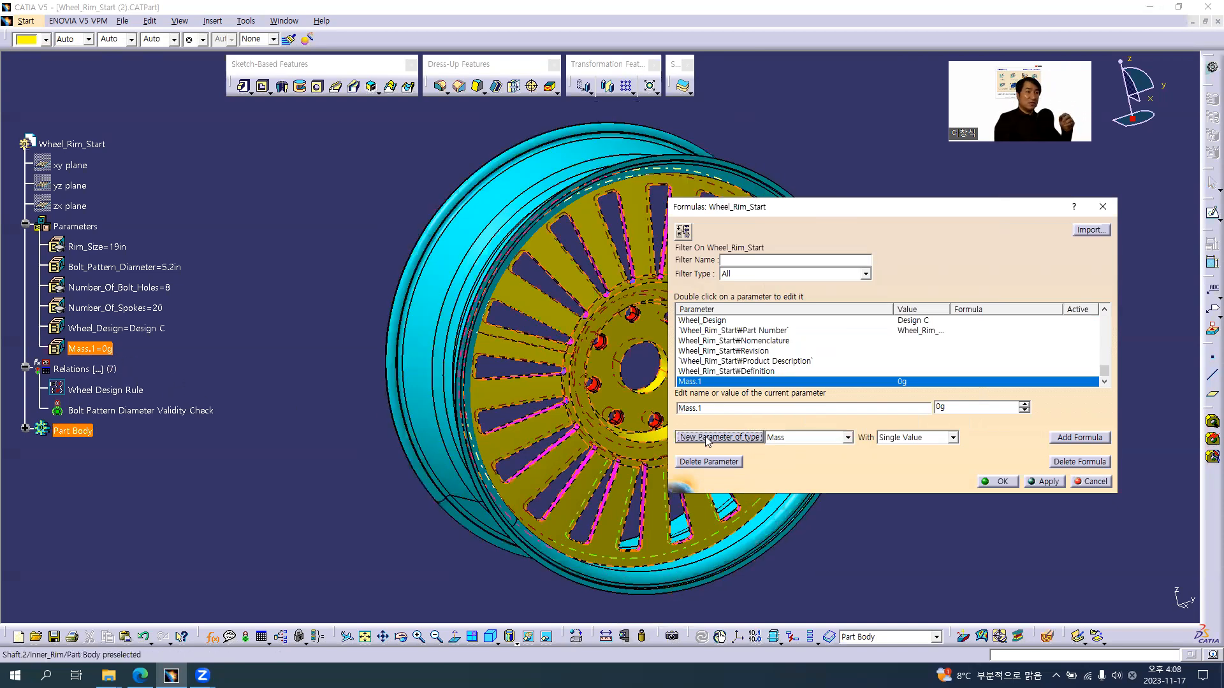
Create single-value user parameters of type Volume and Density, and confirm the formulas dialog
{"action": "left_click", "coordinate": [797, 438]}
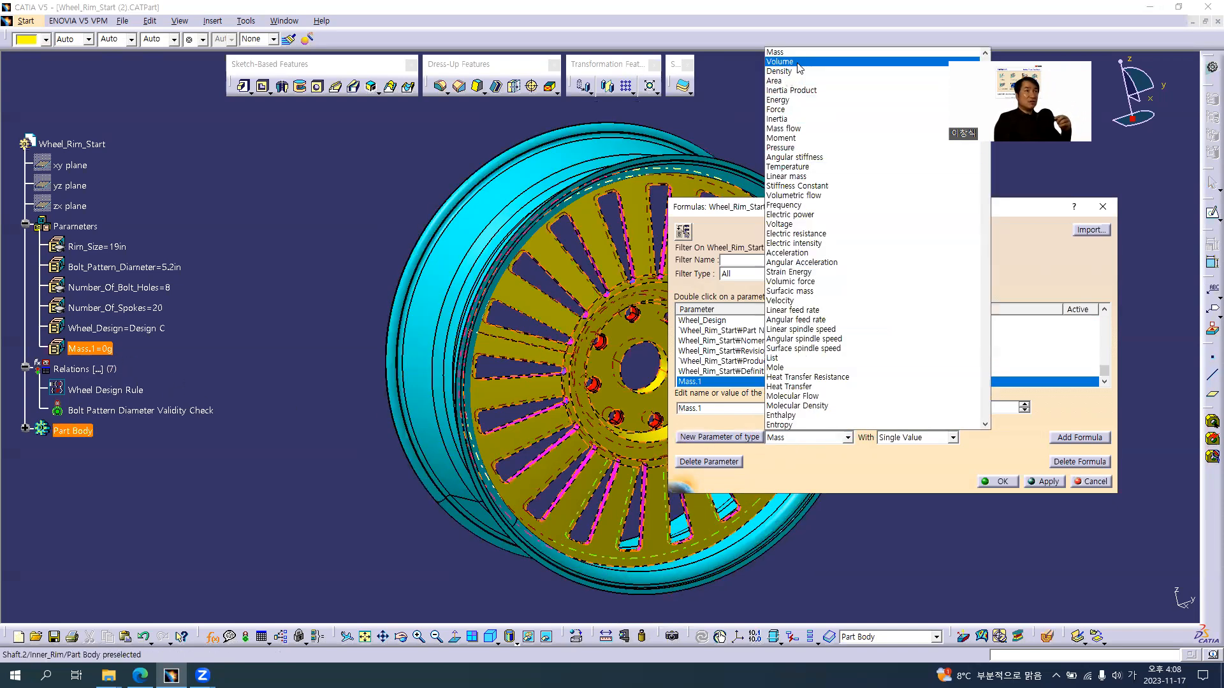
{"action": "left_click", "coordinate": [779, 62]}
{"action": "left_click", "coordinate": [746, 438]}
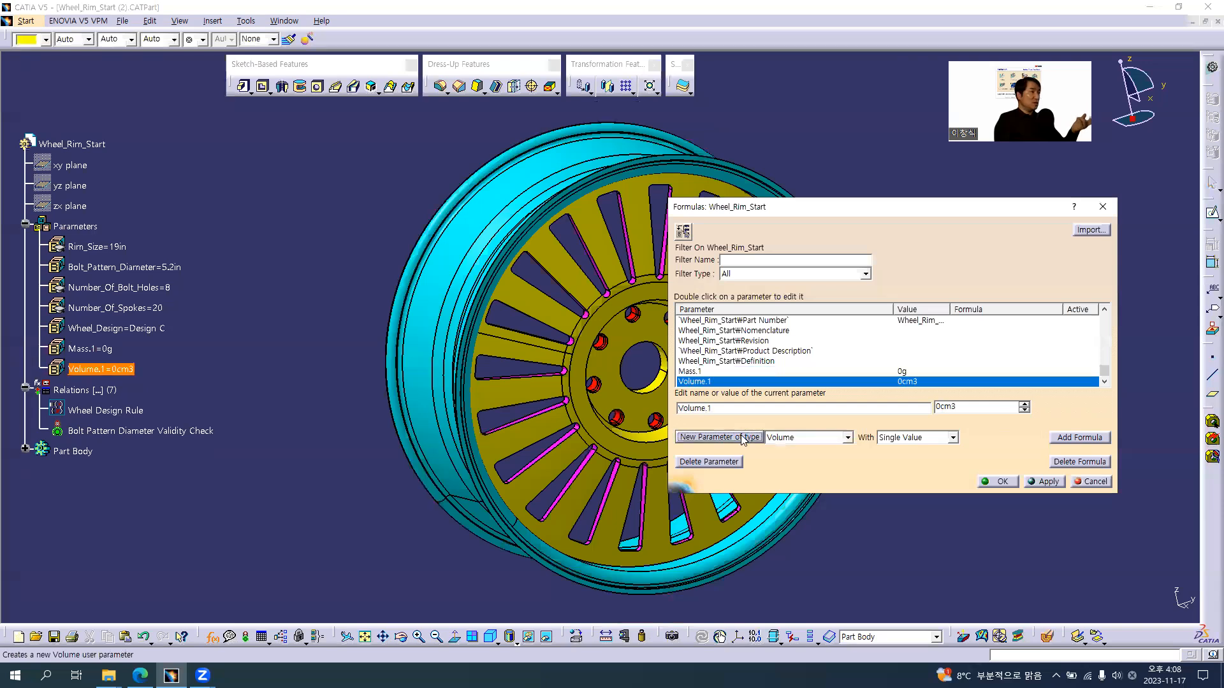
{"action": "left_click", "coordinate": [800, 437]}
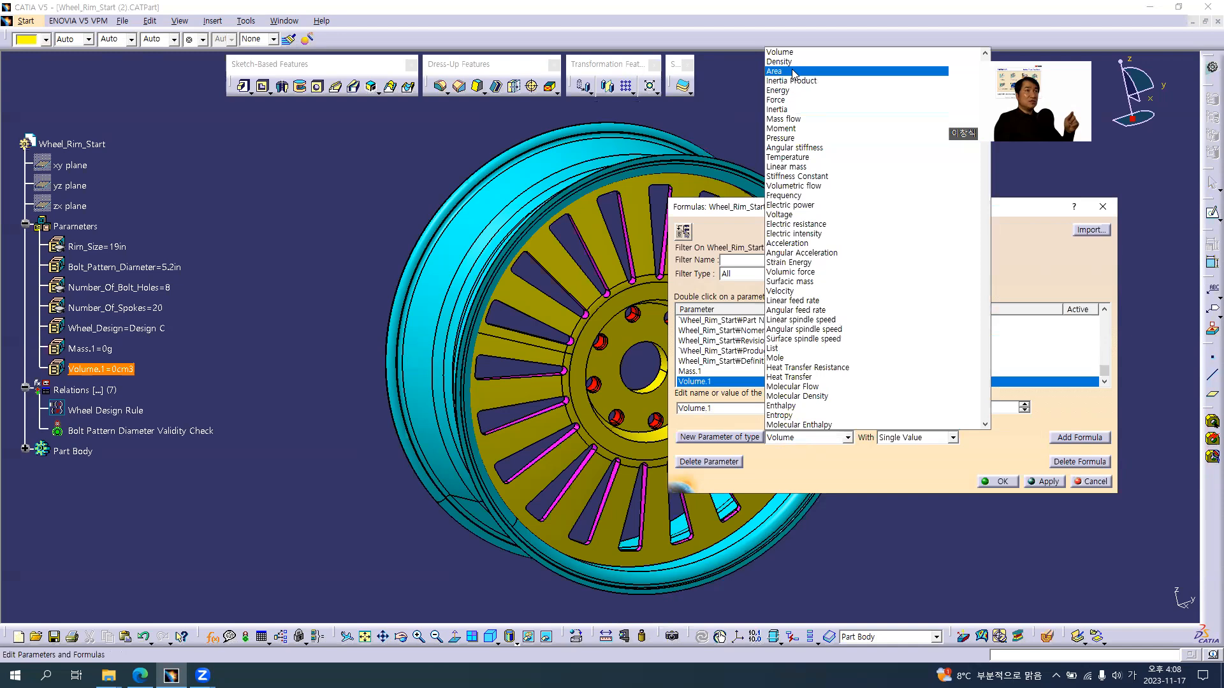
{"action": "left_click", "coordinate": [780, 62]}
{"action": "left_click", "coordinate": [730, 439]}
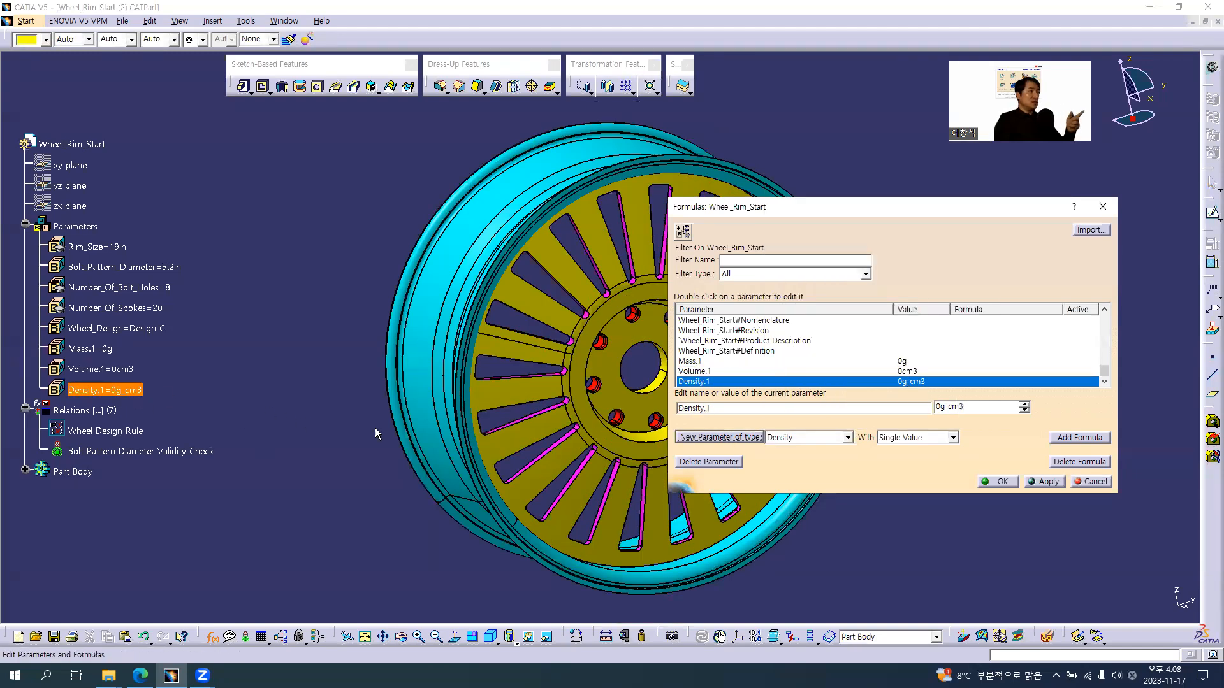
{"action": "left_click", "coordinate": [1002, 481]}
Rename the Mass.1 parameter as 질량
{"action": "double_click", "coordinate": [95, 348]}
{"action": "double_click", "coordinate": [152, 377]}
{"action": "type", "text": "f"}
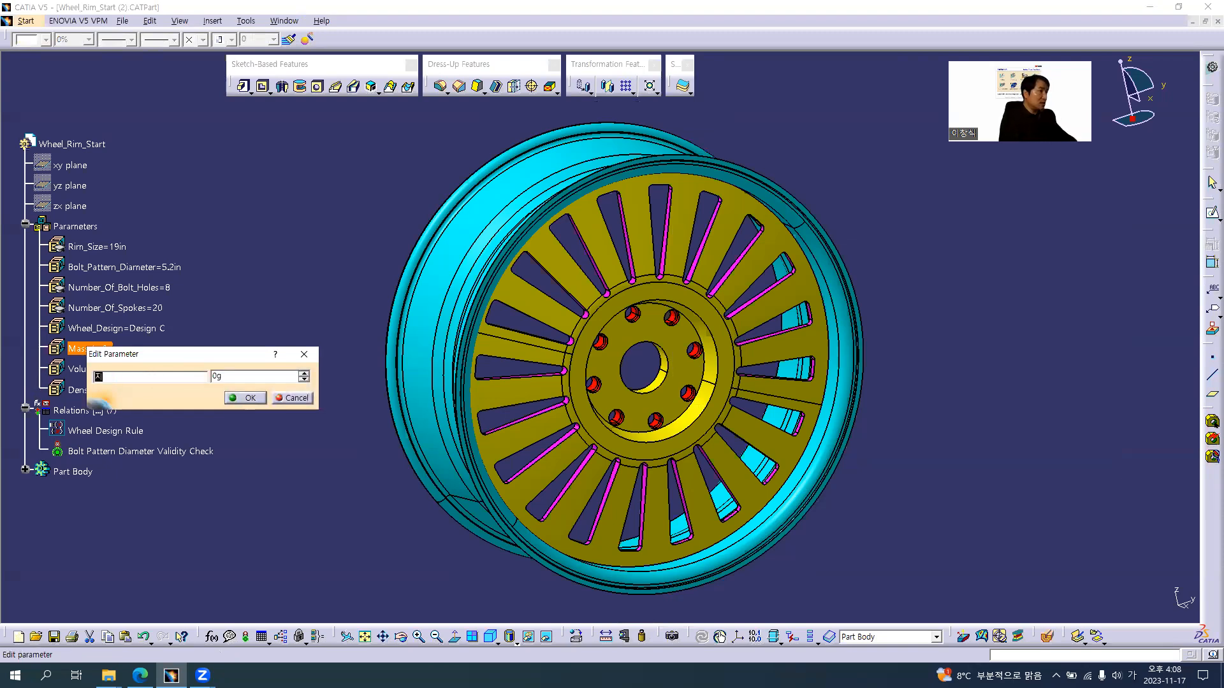
{"action": "type", "text": "량"}
{"action": "key", "text": "Return"}
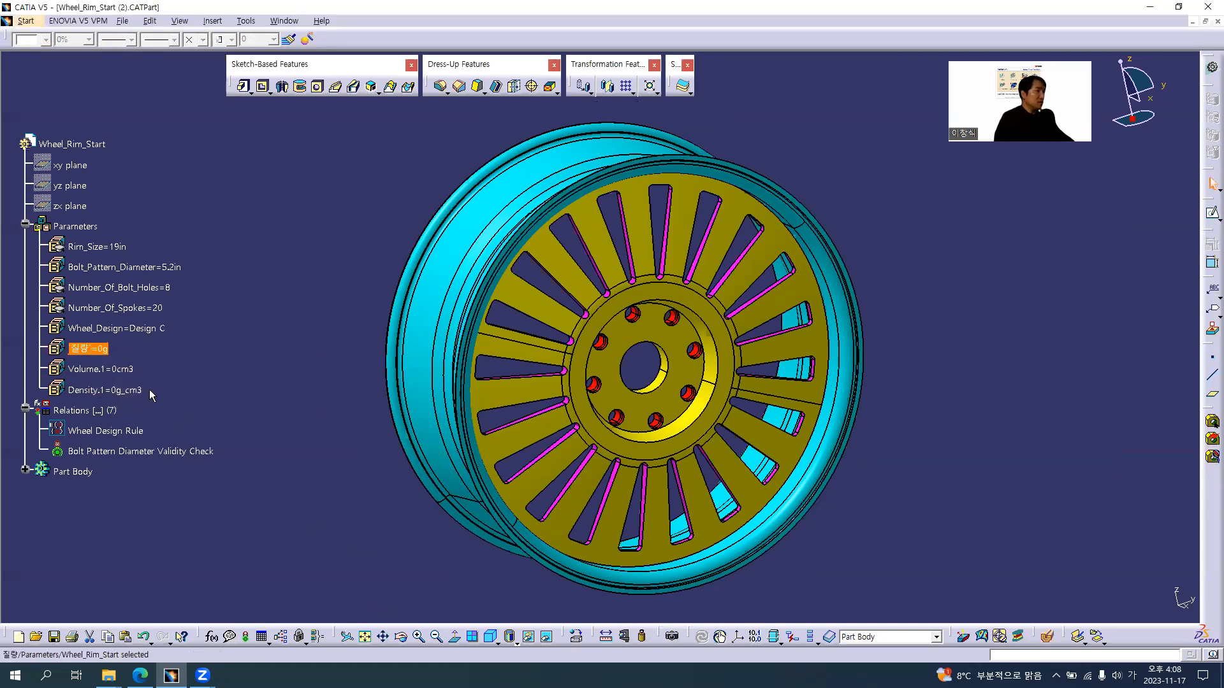
Rename the Volume.1 parameter as 부피
{"action": "double_click", "coordinate": [100, 369]}
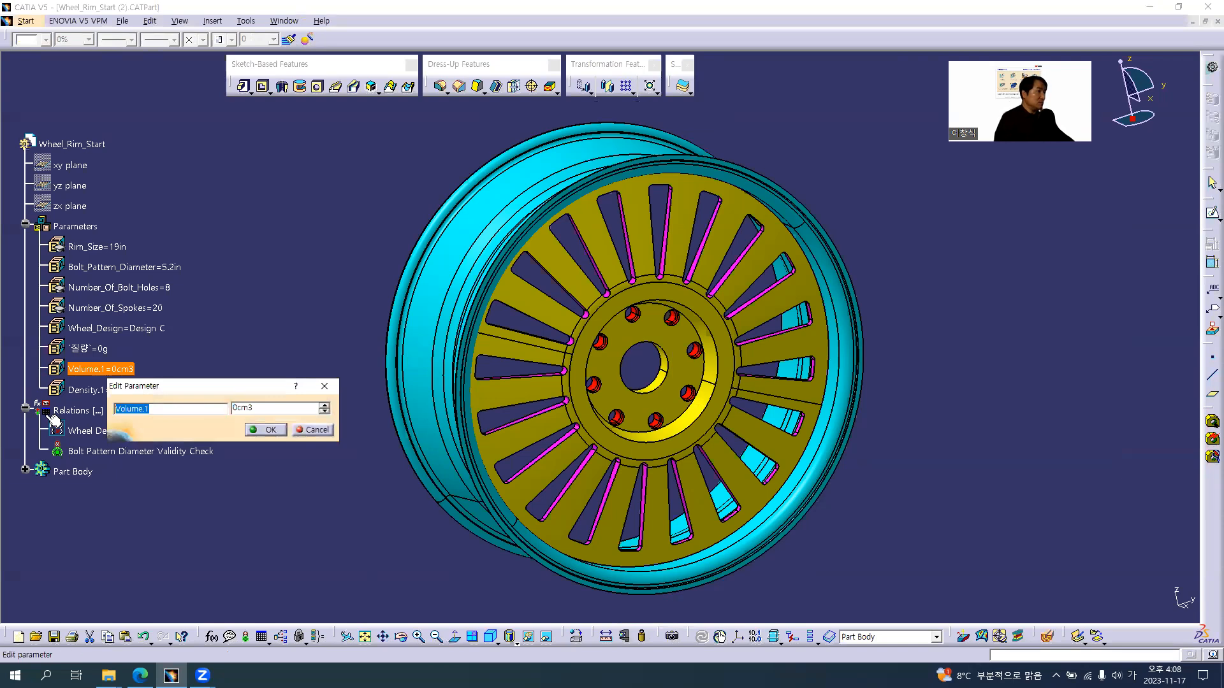
{"action": "type", "text": "ㅂㅜㅍㅣ"}
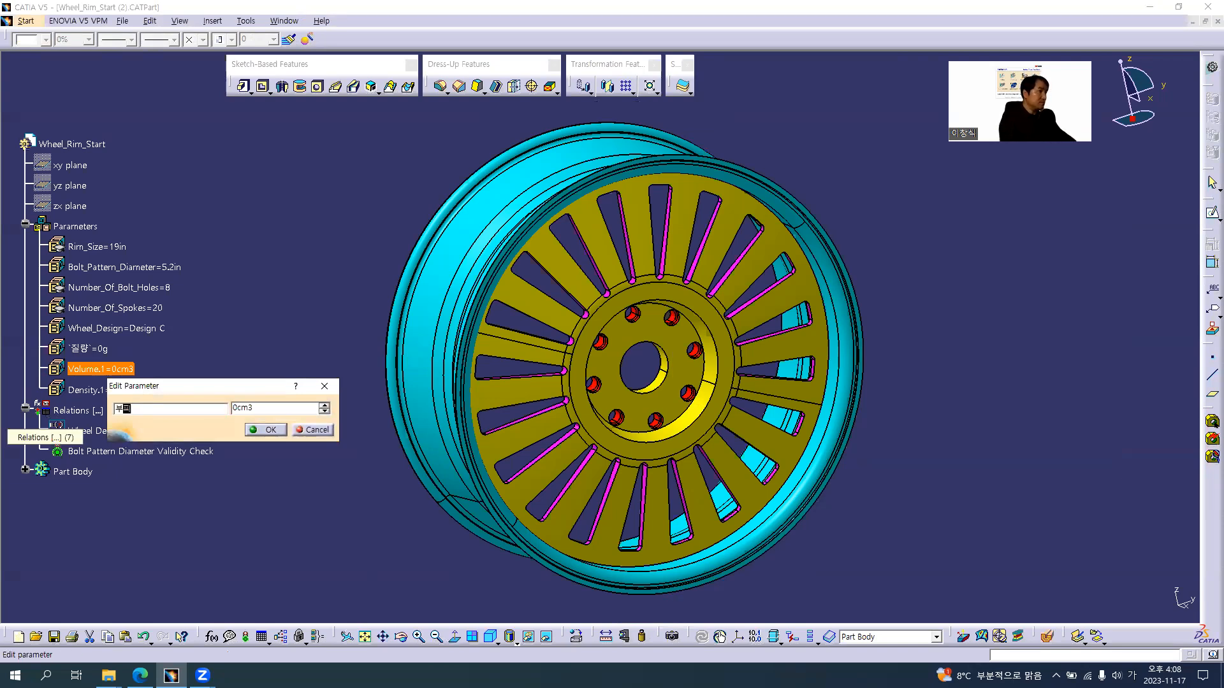
{"action": "key", "text": "Return"}
Rename the Density.1 parameter as 밀도 and clear the selection
{"action": "double_click", "coordinate": [90, 391]}
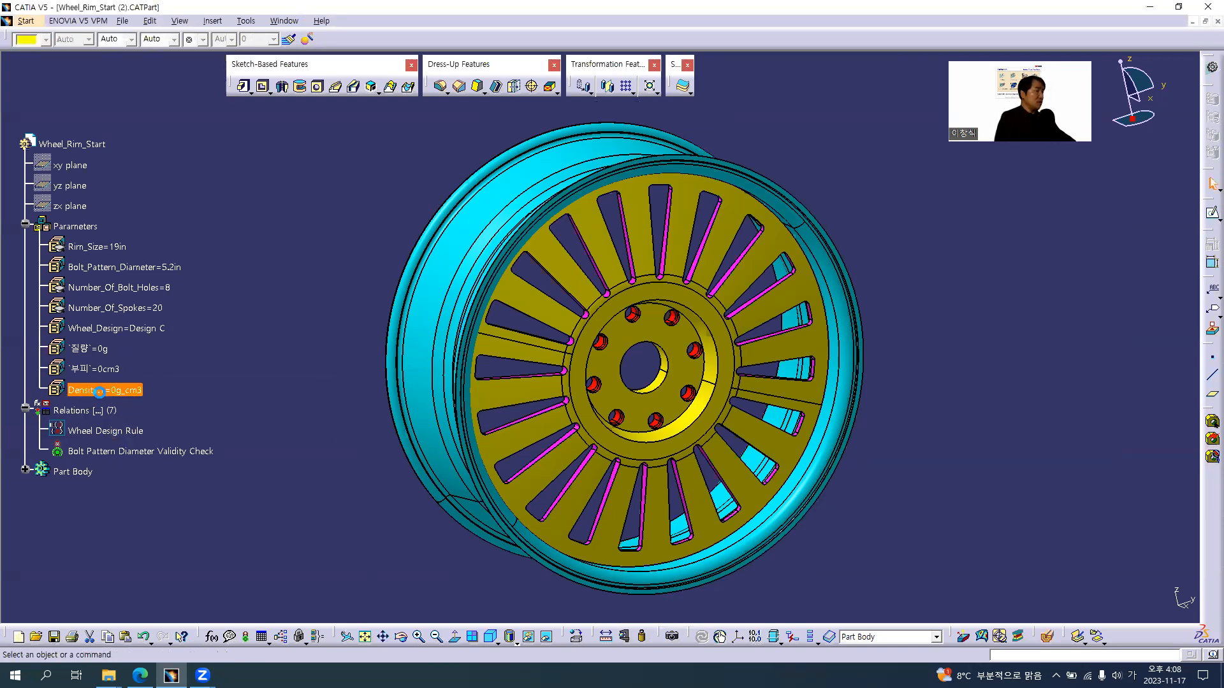
{"action": "type", "text": "밀도"}
{"action": "key", "text": "Return"}
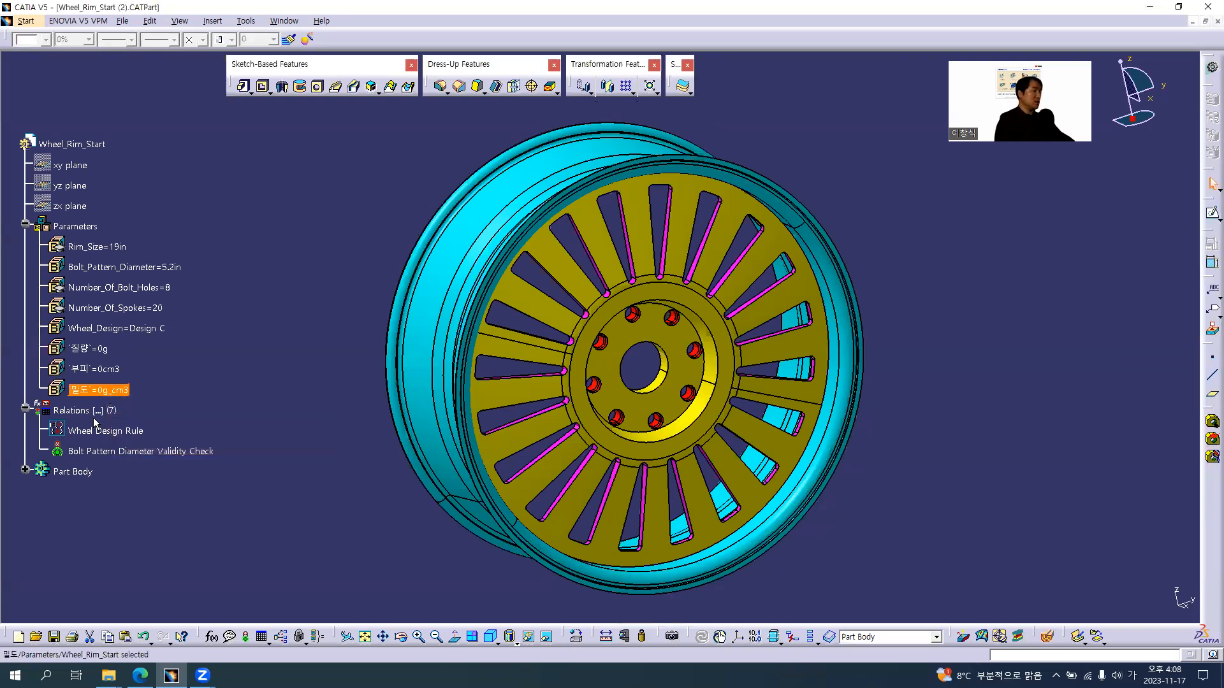
{"action": "left_click", "coordinate": [203, 401]}
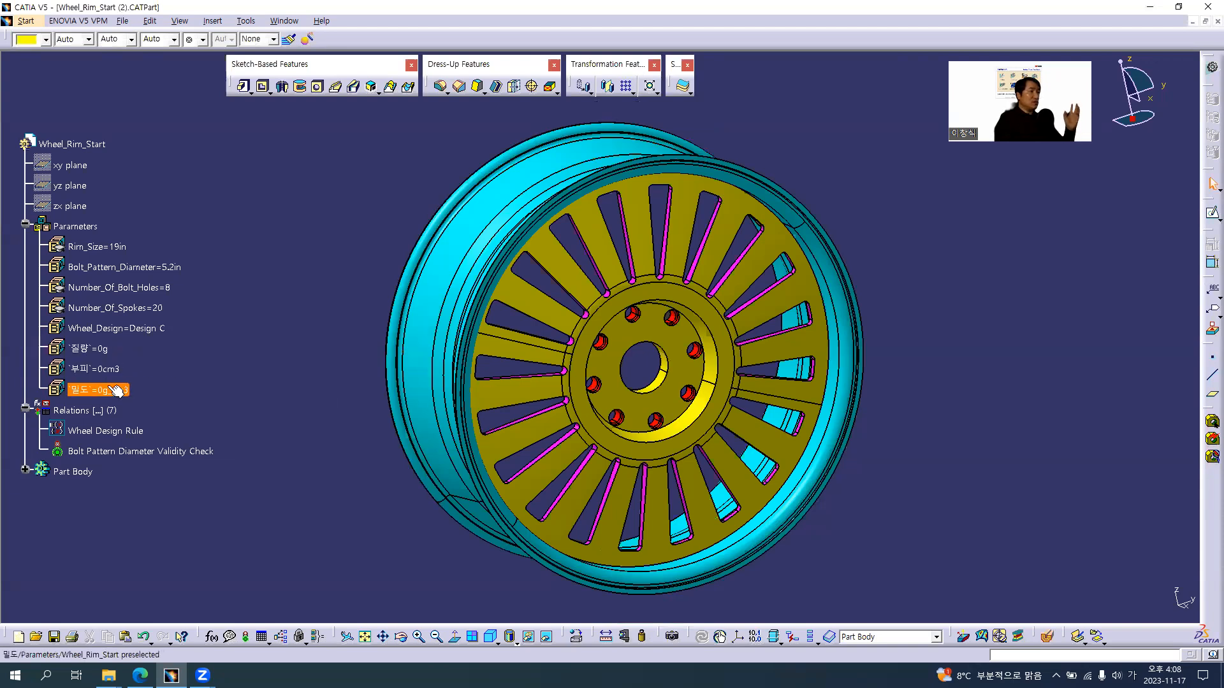
{"action": "left_click", "coordinate": [105, 390]}
{"action": "left_click", "coordinate": [199, 409]}
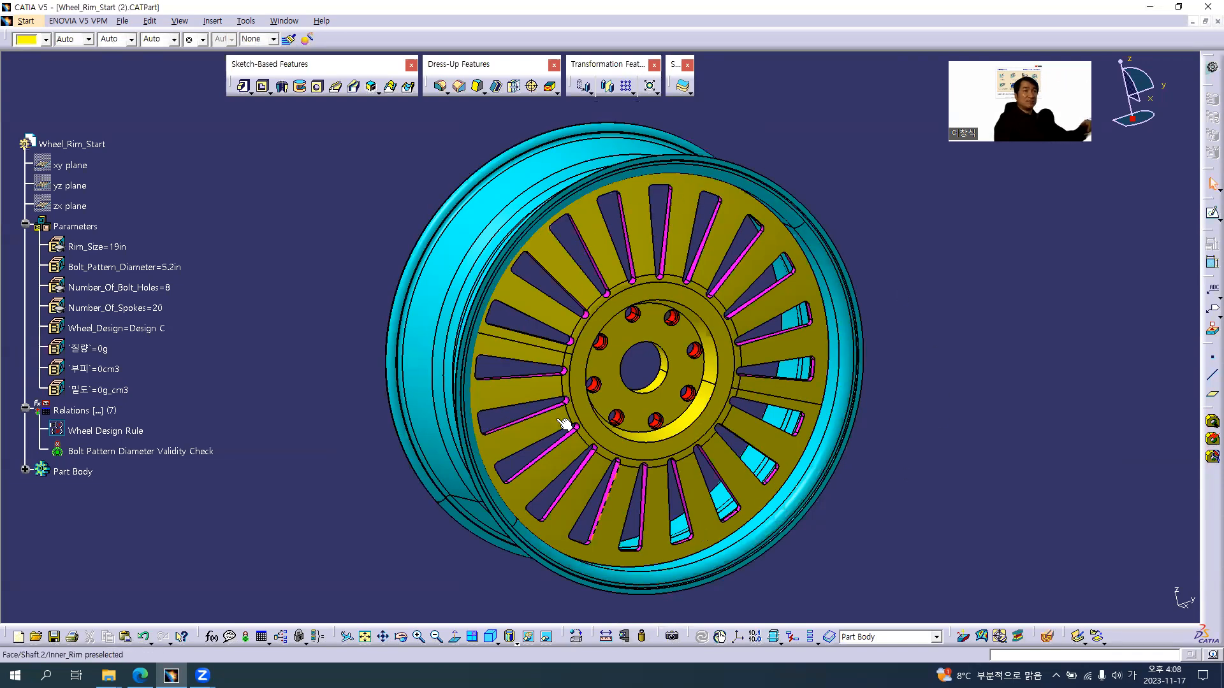
{"action": "middle_click_drag", "start_coordinate": [313, 387], "coordinate": [362, 404]}
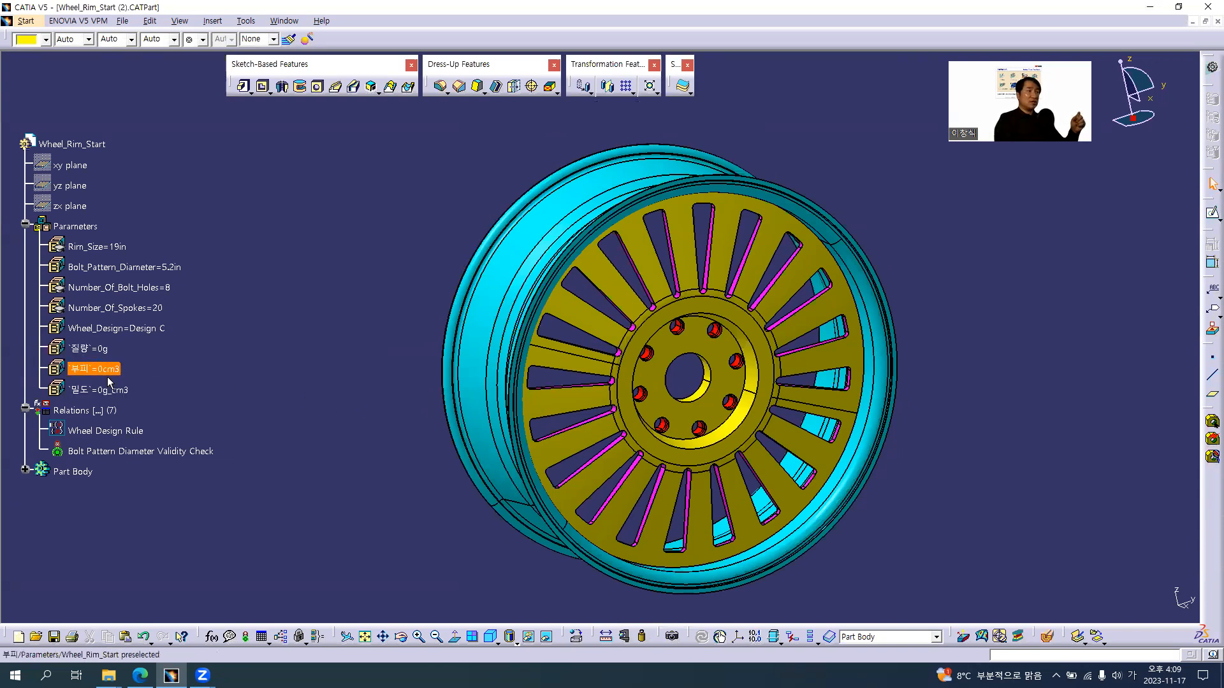
Define the 질량 parameter with the formula 부피 * 밀도 and confirm the parameter edit
{"action": "double_click", "coordinate": [112, 350]}
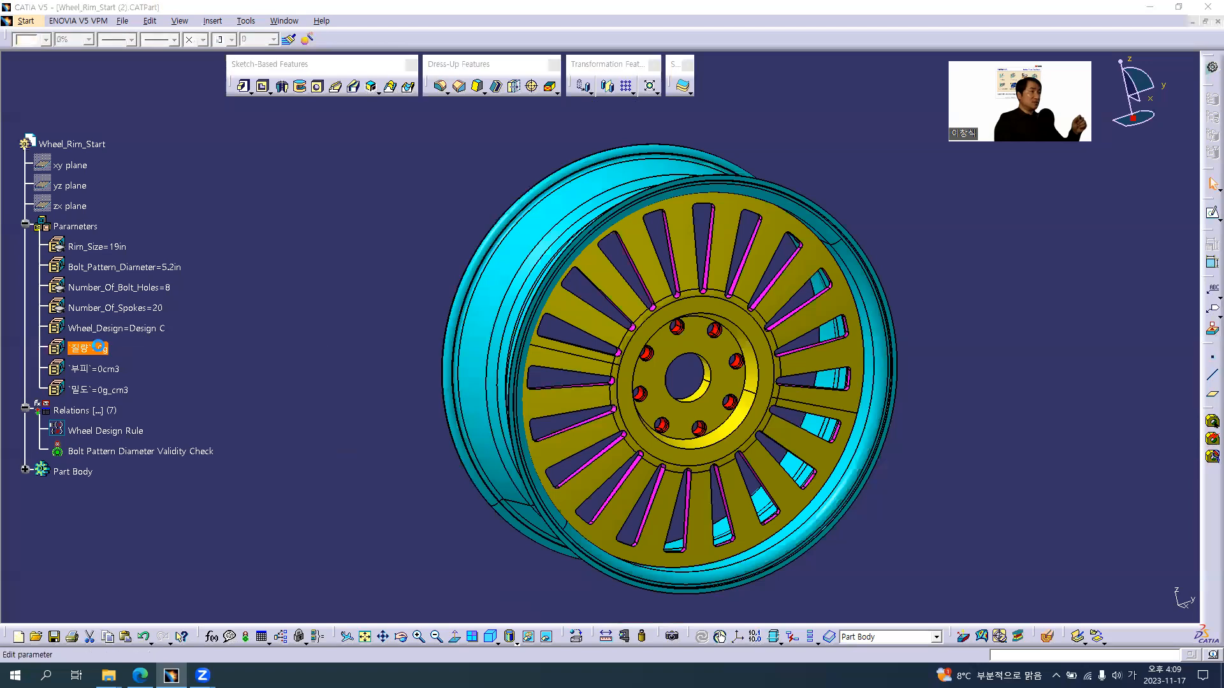
{"action": "left_click_drag", "start_coordinate": [255, 358], "coordinate": [299, 319]}
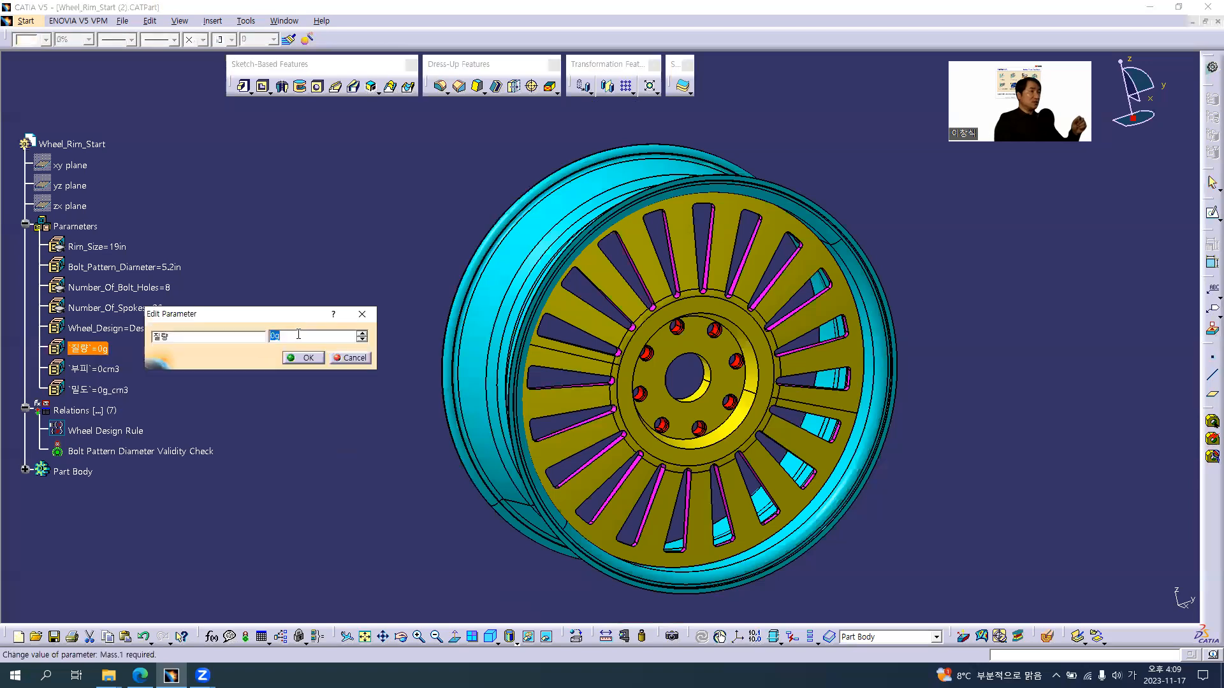
{"action": "right_click", "coordinate": [297, 334]}
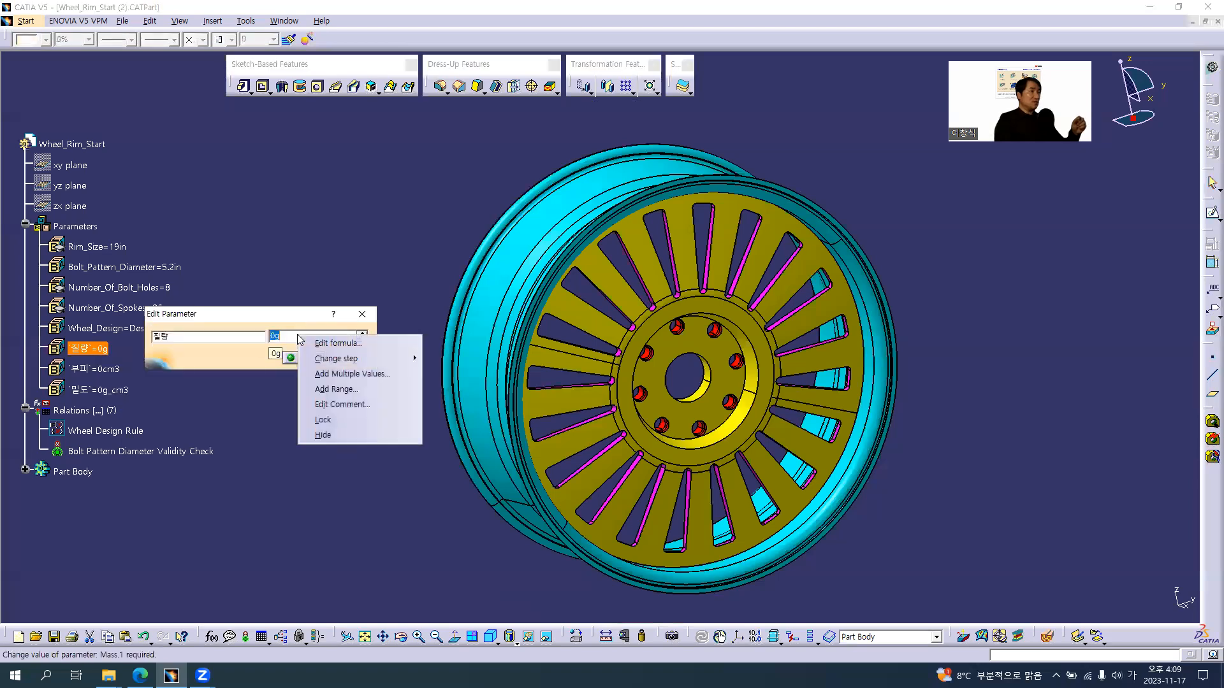
{"action": "left_click", "coordinate": [336, 344]}
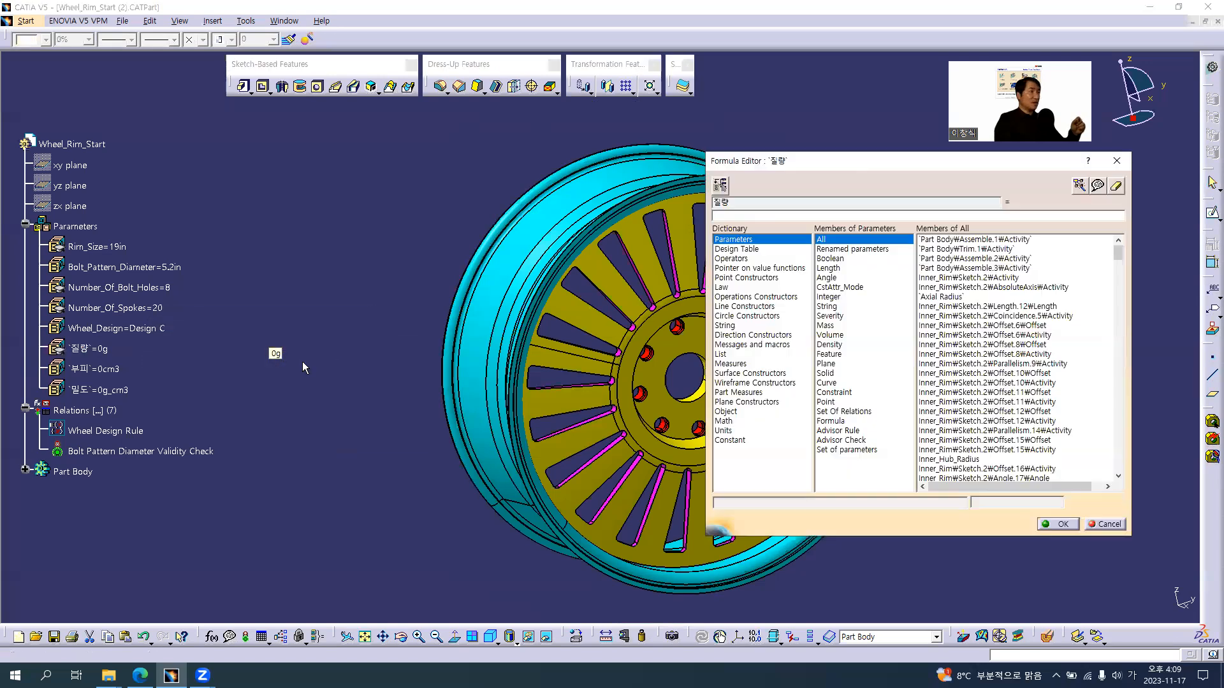
{"action": "left_click", "coordinate": [95, 370]}
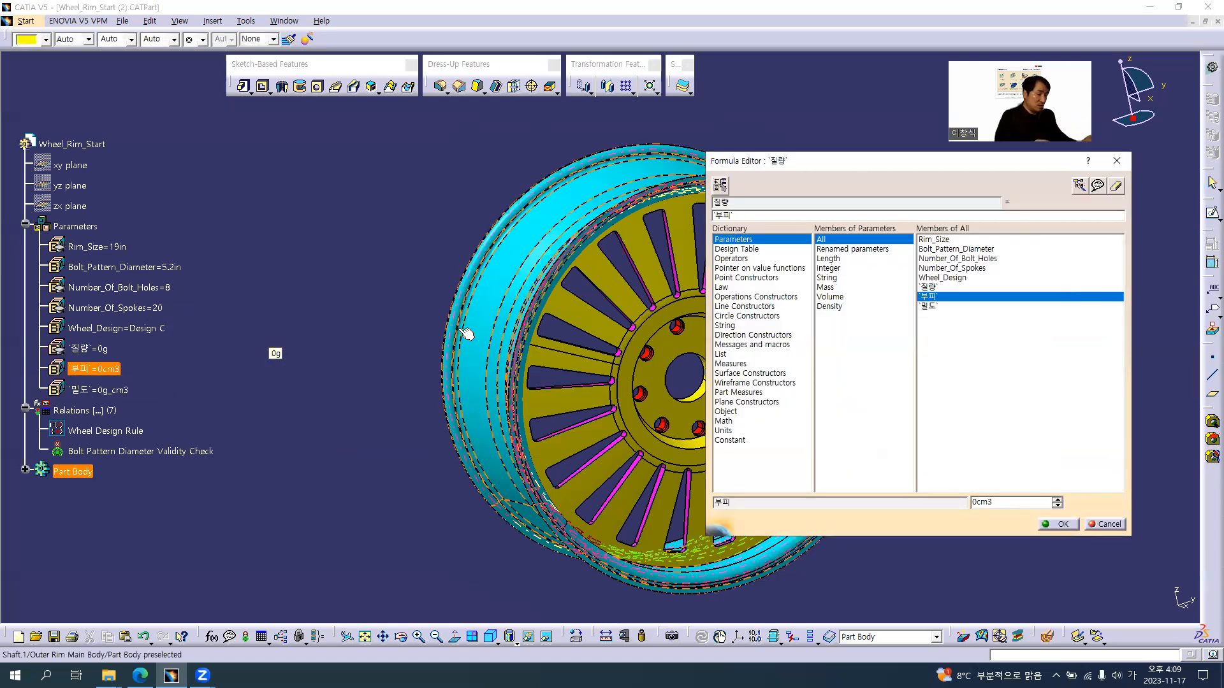
{"action": "type", "text": "*"}
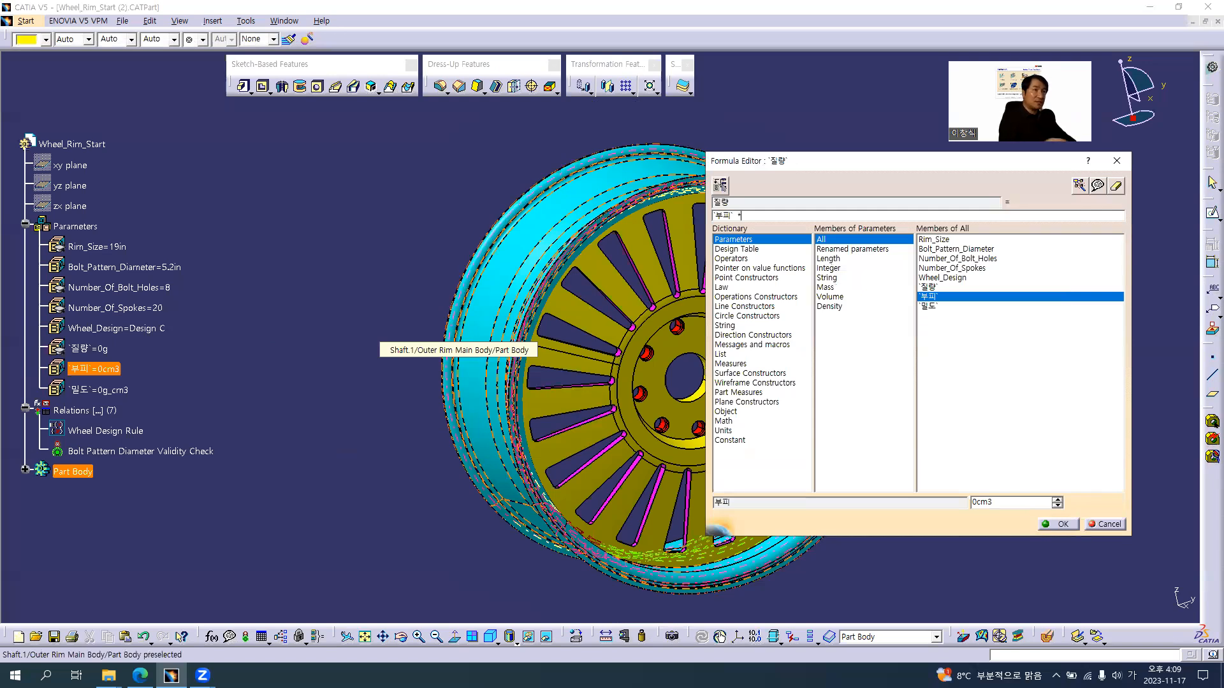
{"action": "left_click", "coordinate": [97, 390]}
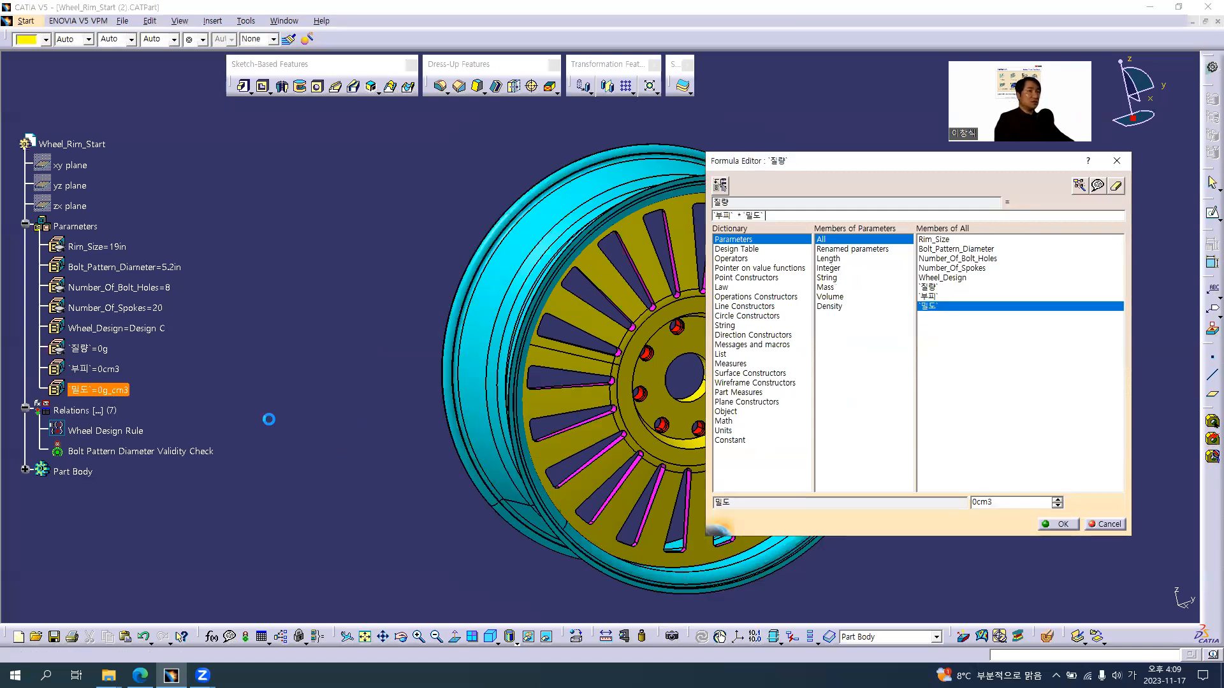
{"action": "left_click", "coordinate": [1063, 524]}
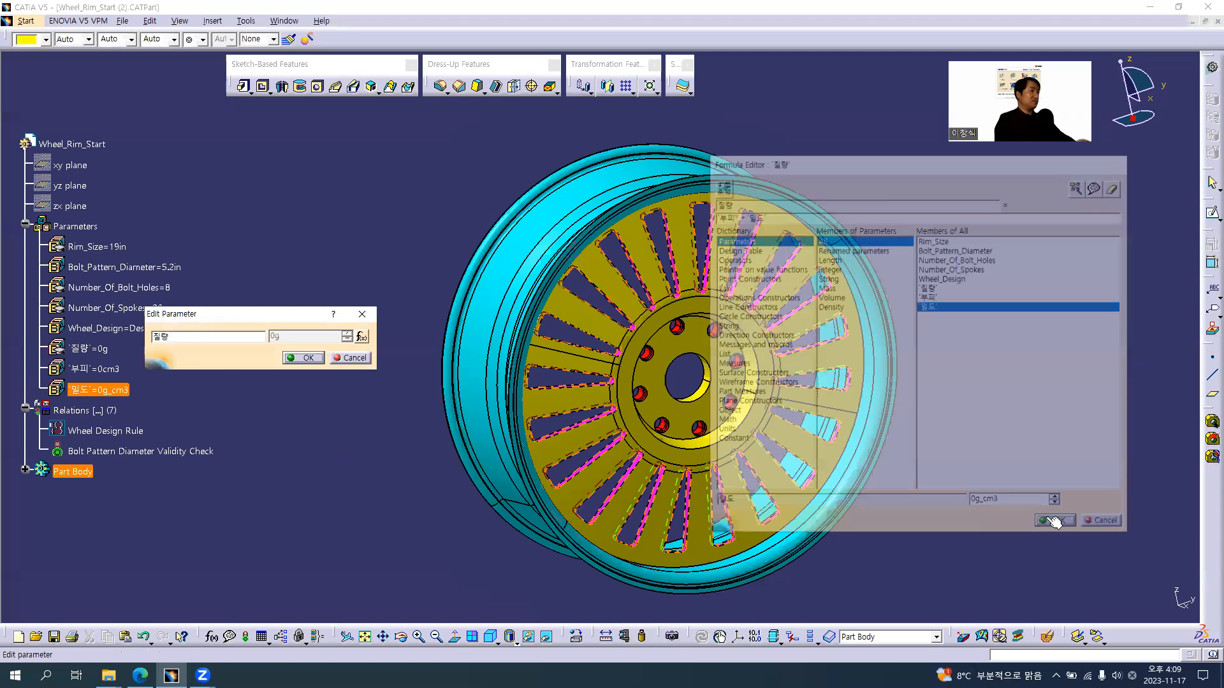
{"action": "left_click", "coordinate": [309, 361]}
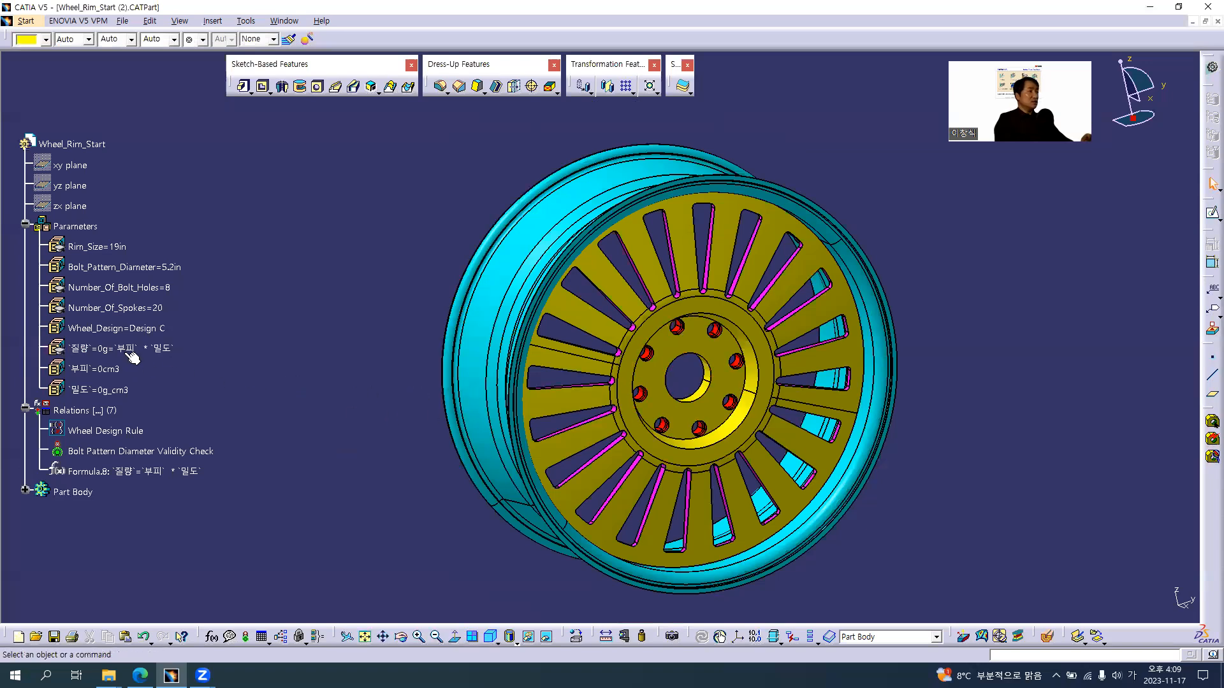
Define the 부피 parameter with the part measure formula smartVolume(Part Body), accepting its automatic update with the global update
{"action": "double_click", "coordinate": [111, 374]}
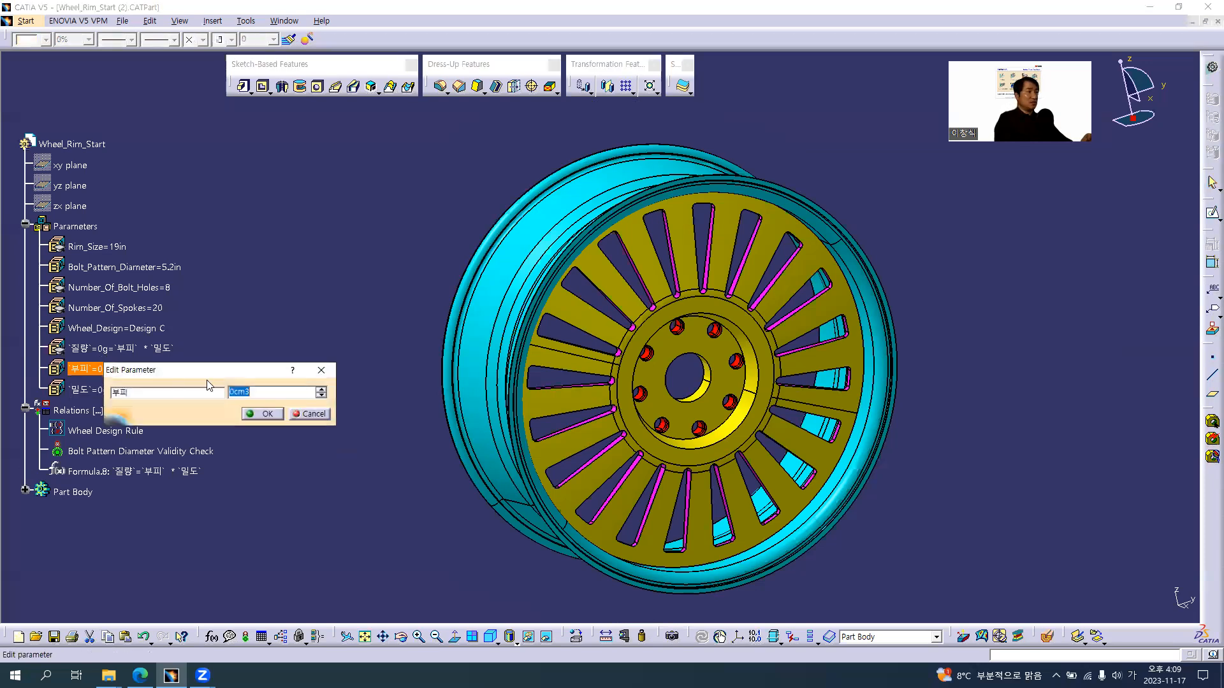
{"action": "left_click_drag", "start_coordinate": [234, 369], "coordinate": [334, 361]}
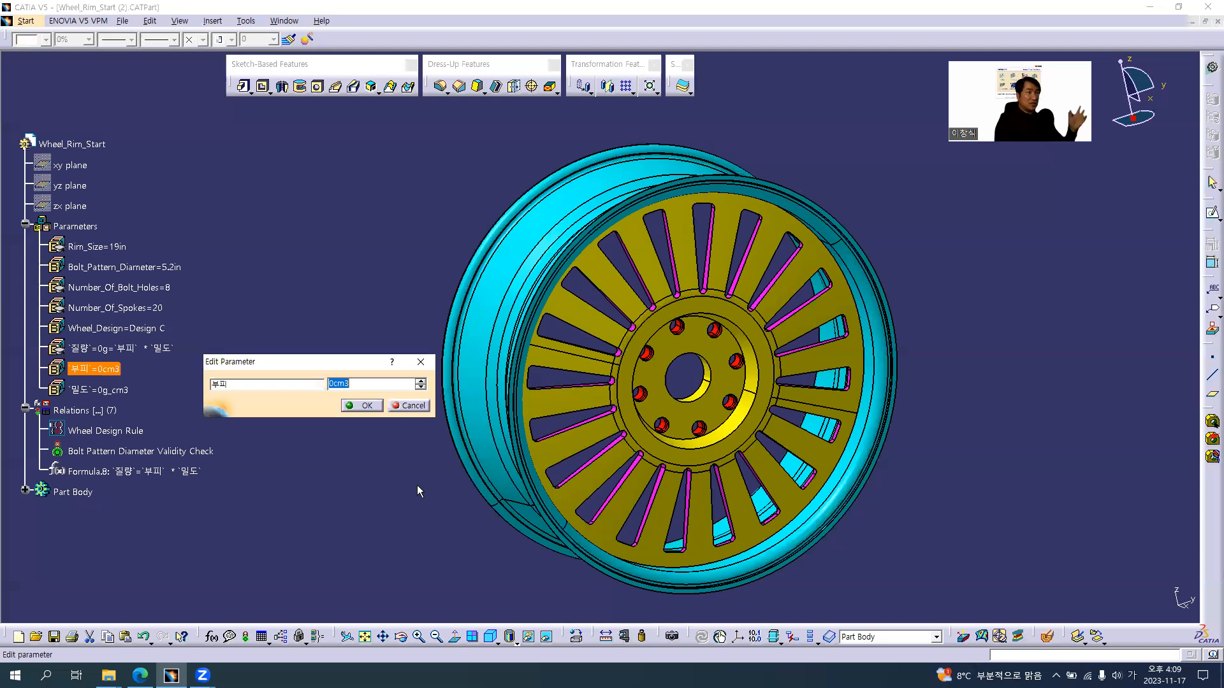
{"action": "right_click", "coordinate": [363, 385]}
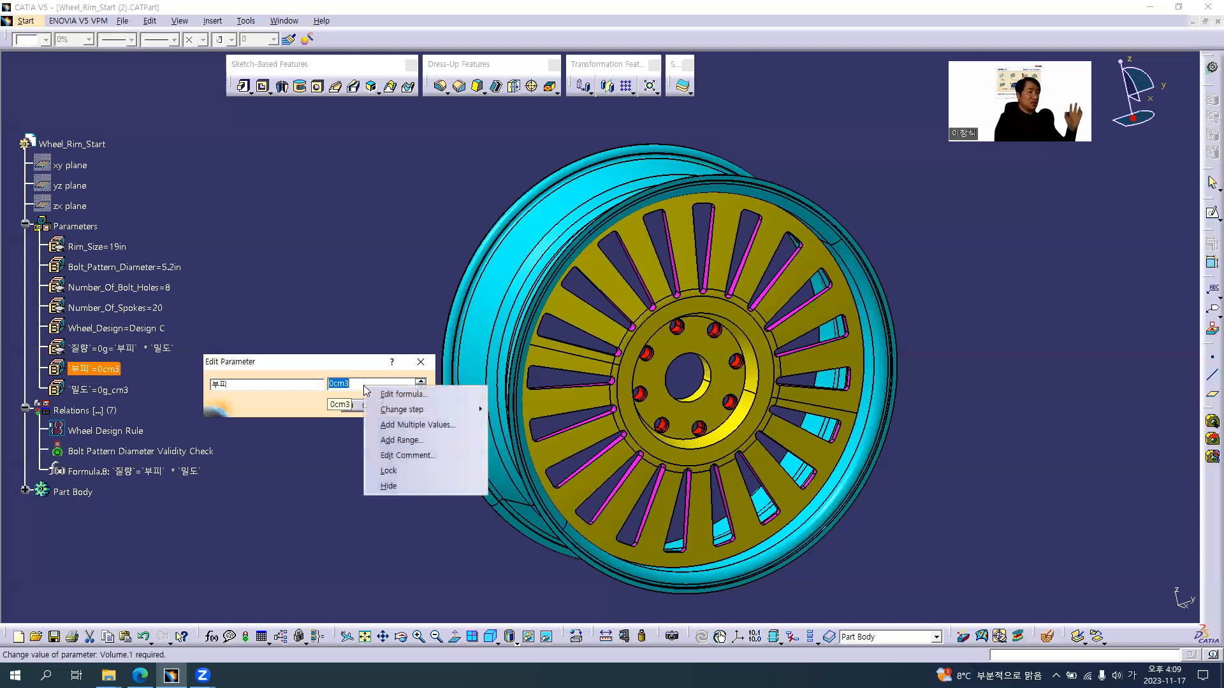
{"action": "left_click", "coordinate": [406, 395]}
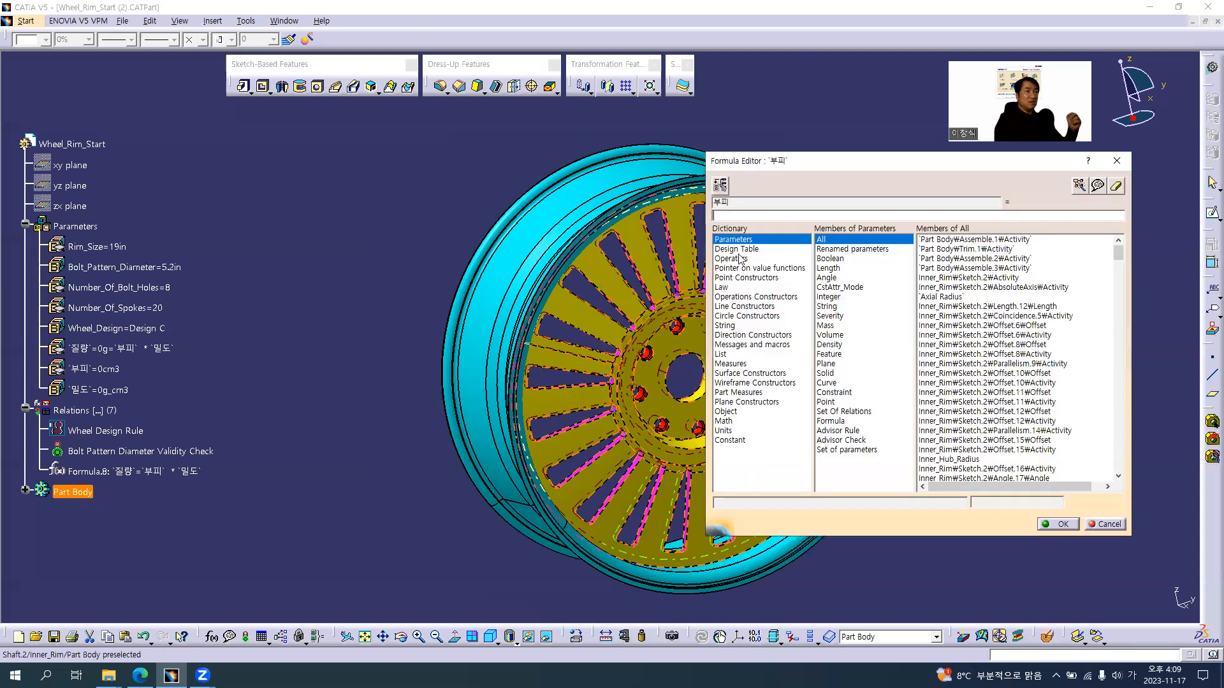
{"action": "left_click", "coordinate": [737, 393]}
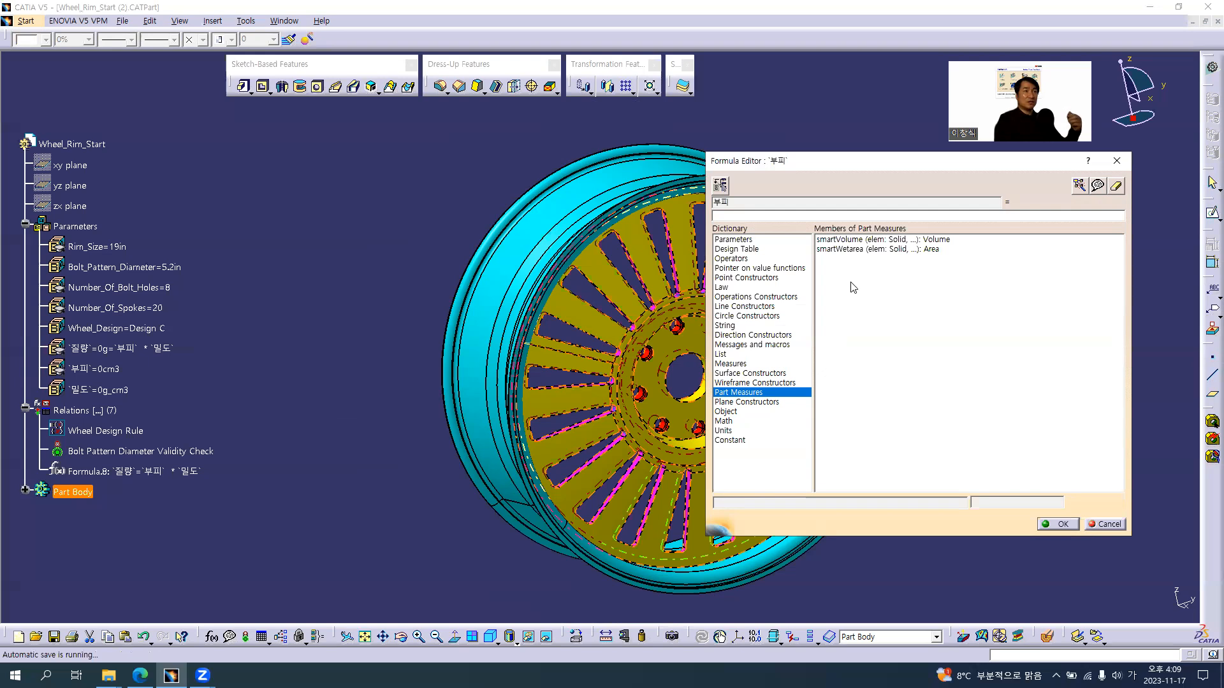
{"action": "double_click", "coordinate": [881, 243]}
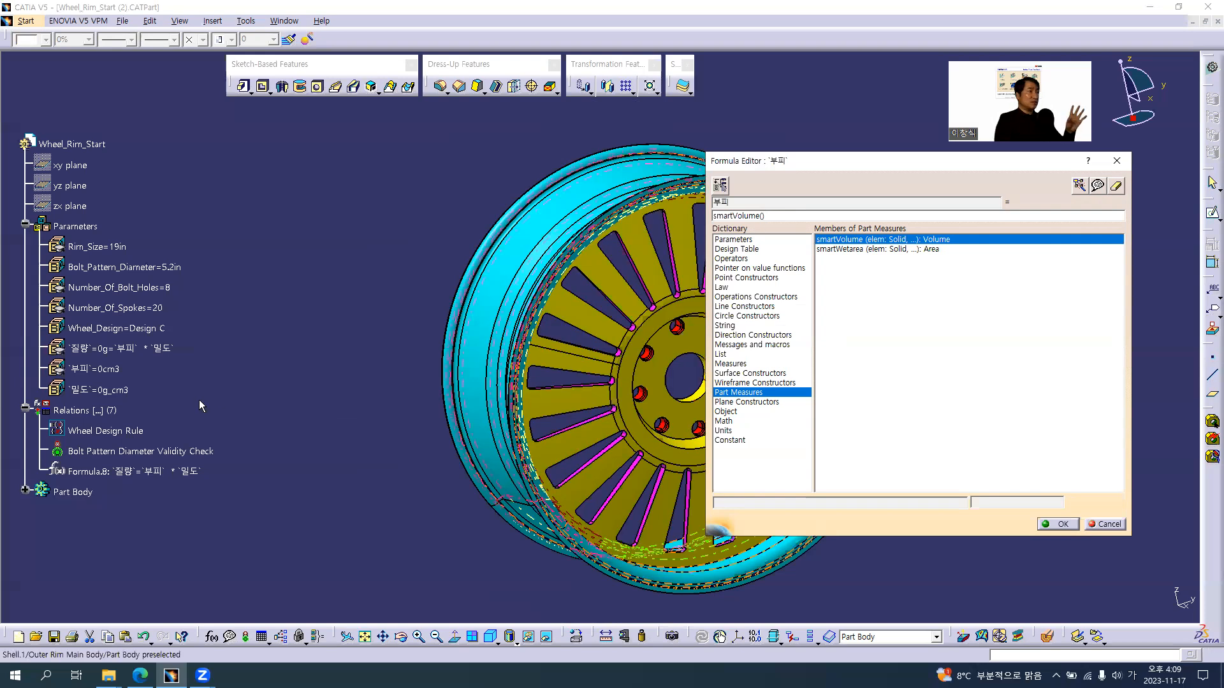
{"action": "left_click", "coordinate": [81, 494]}
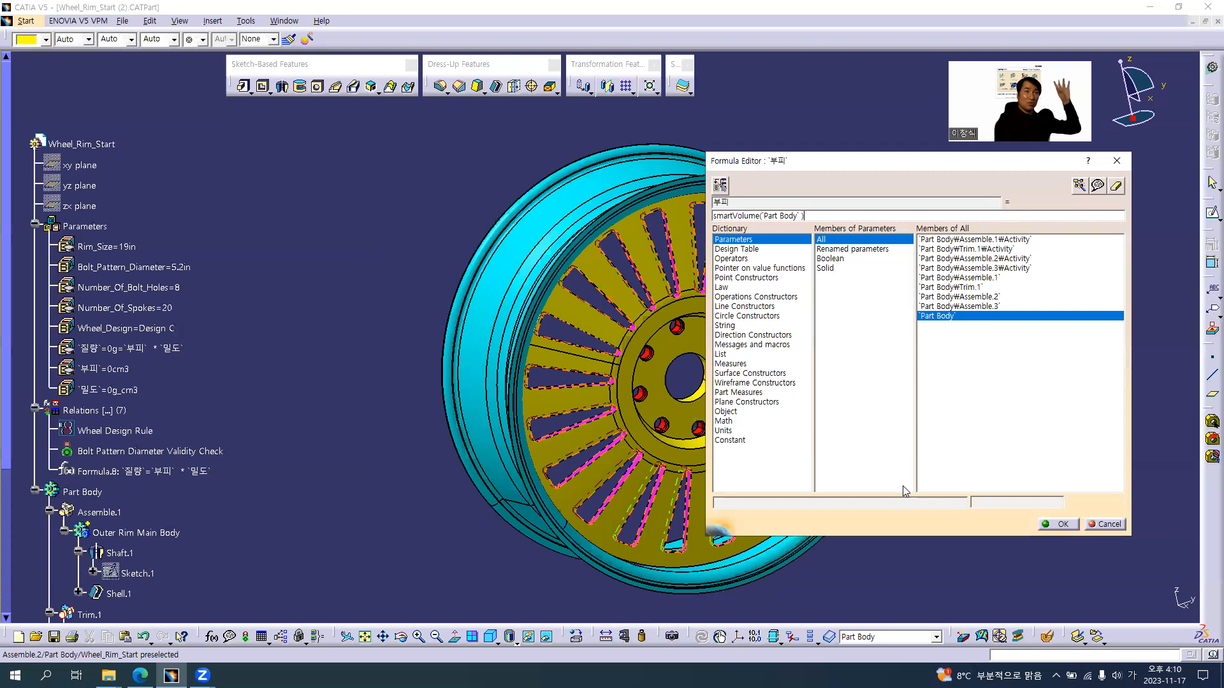
{"action": "left_click", "coordinate": [1055, 525]}
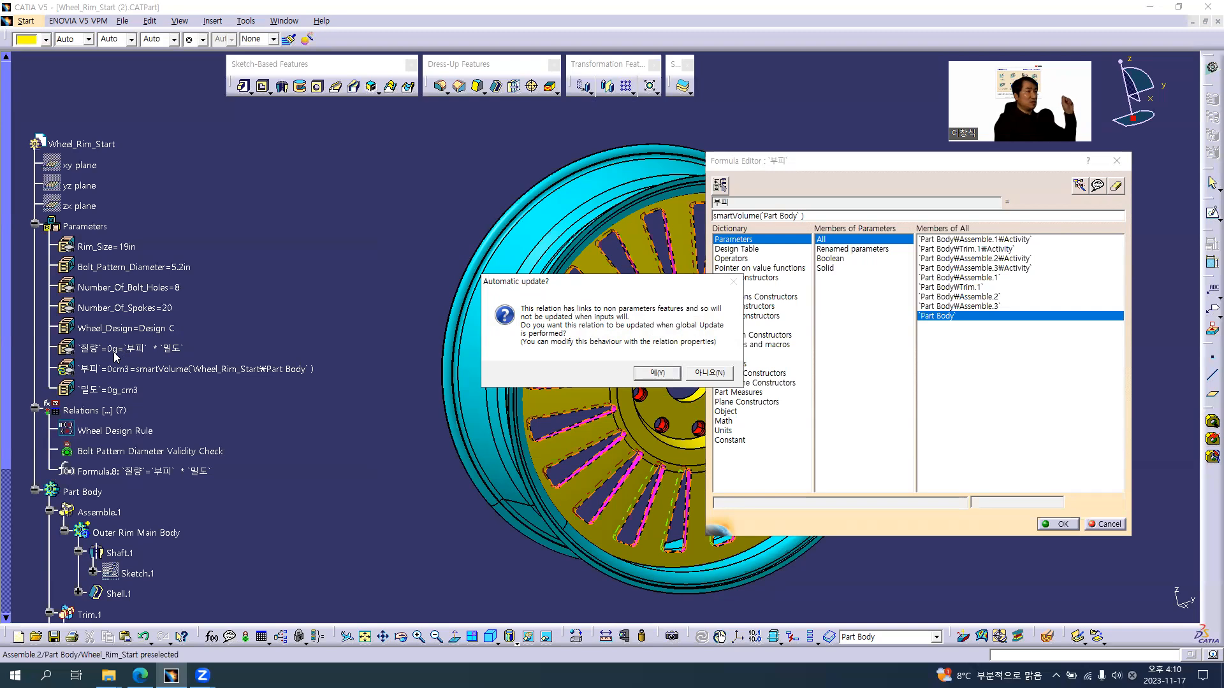
{"action": "left_click", "coordinate": [658, 374]}
{"action": "left_click", "coordinate": [371, 407]}
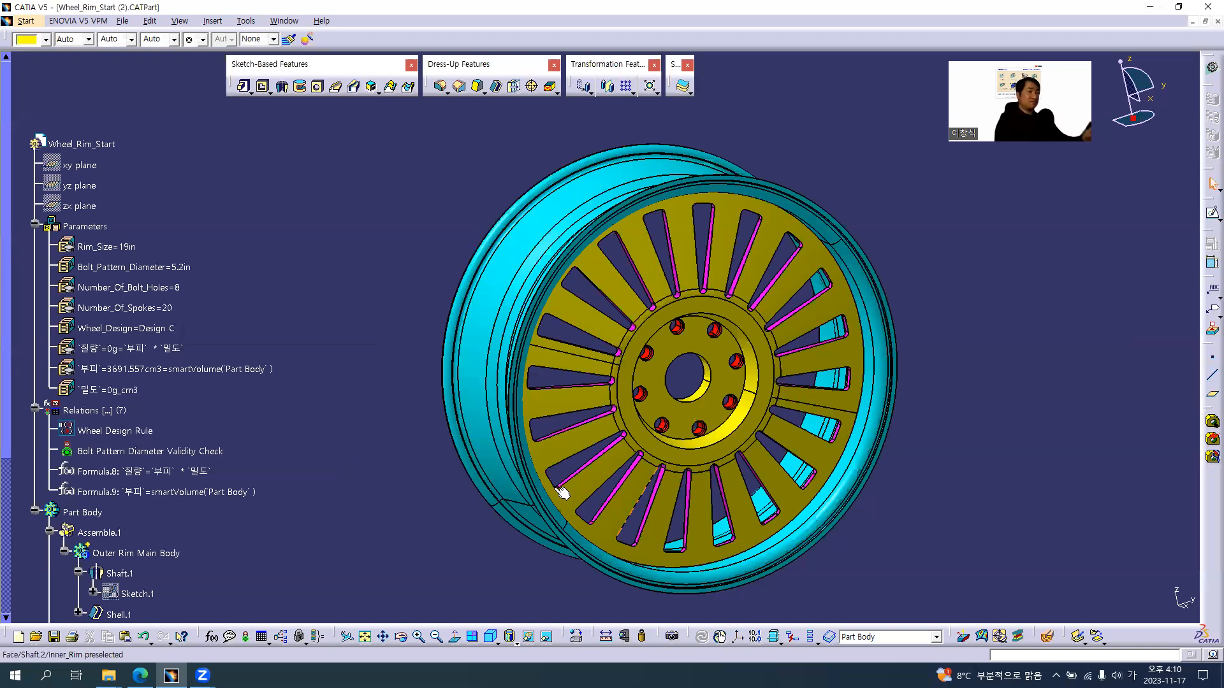
{"action": "middle_click_drag", "start_coordinate": [735, 419], "coordinate": [700, 416]}
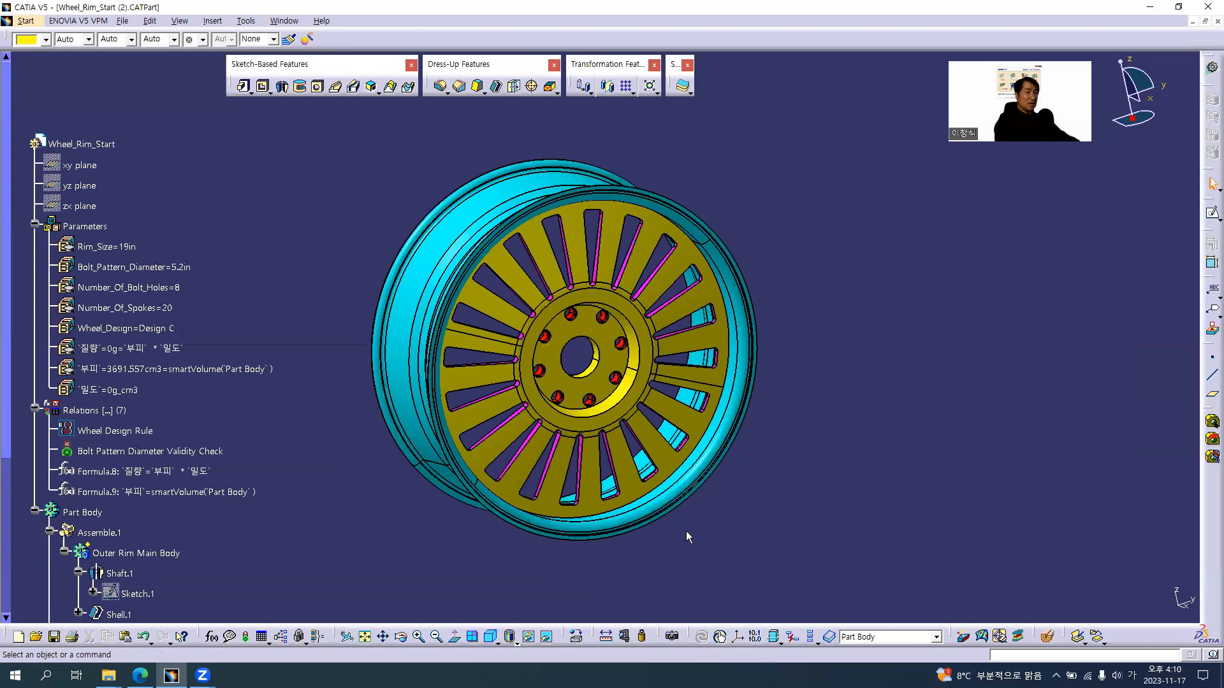
Apply the Aluminium material from the Metal family of the default material catalog to Part Body
{"action": "left_click", "coordinate": [577, 643]}
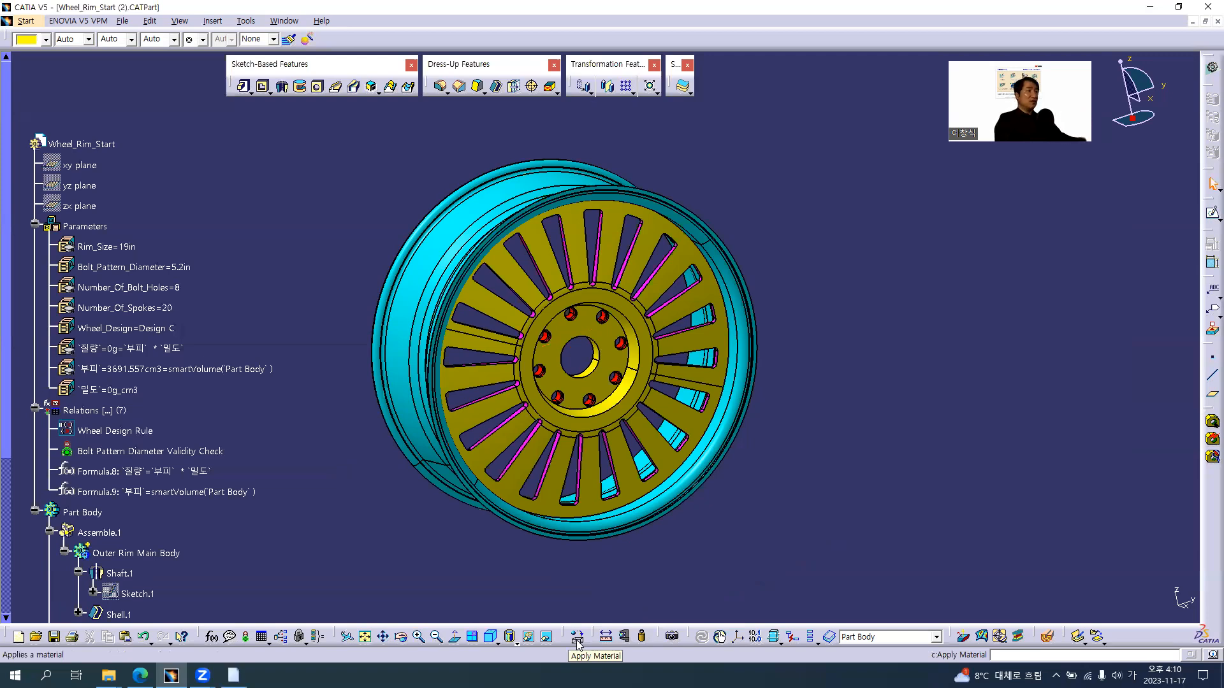
{"action": "left_click", "coordinate": [576, 636]}
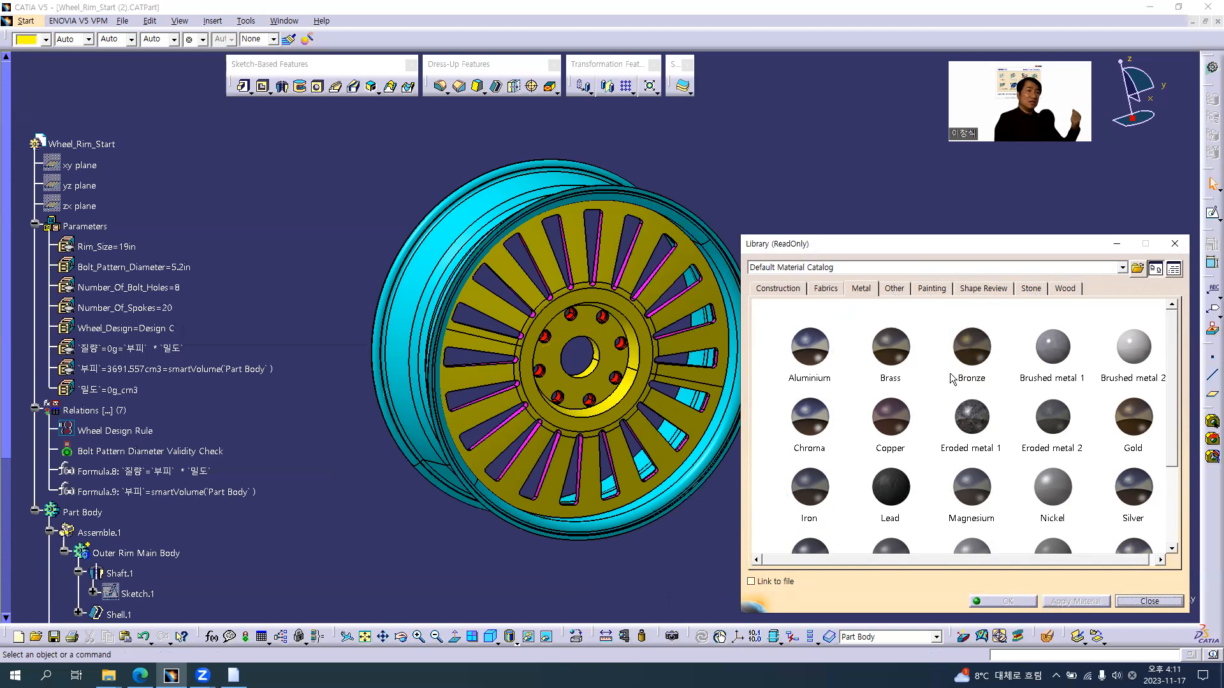
{"action": "left_click", "coordinate": [819, 349]}
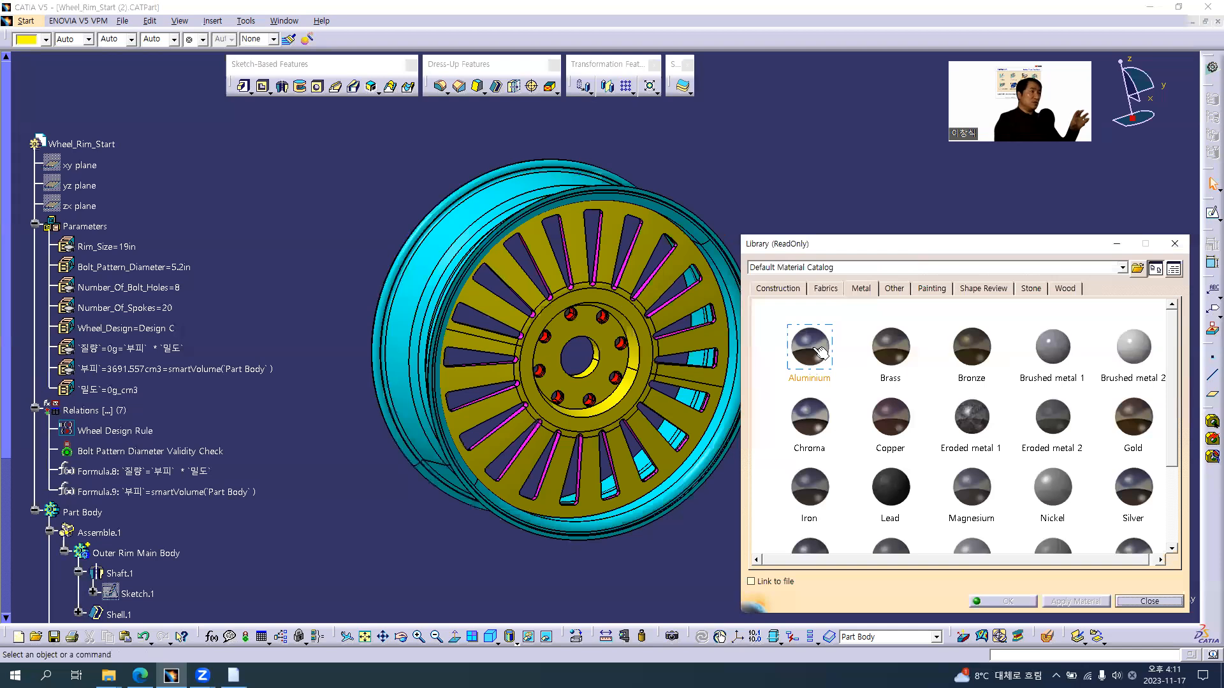
{"action": "left_click", "coordinate": [817, 349]}
{"action": "mouse_move", "coordinate": [819, 351]}
{"action": "left_mouse_down"}
{"action": "mouse_move", "coordinate": [79, 150]}
{"action": "mouse_move", "coordinate": [82, 517]}
{"action": "left_mouse_up"}
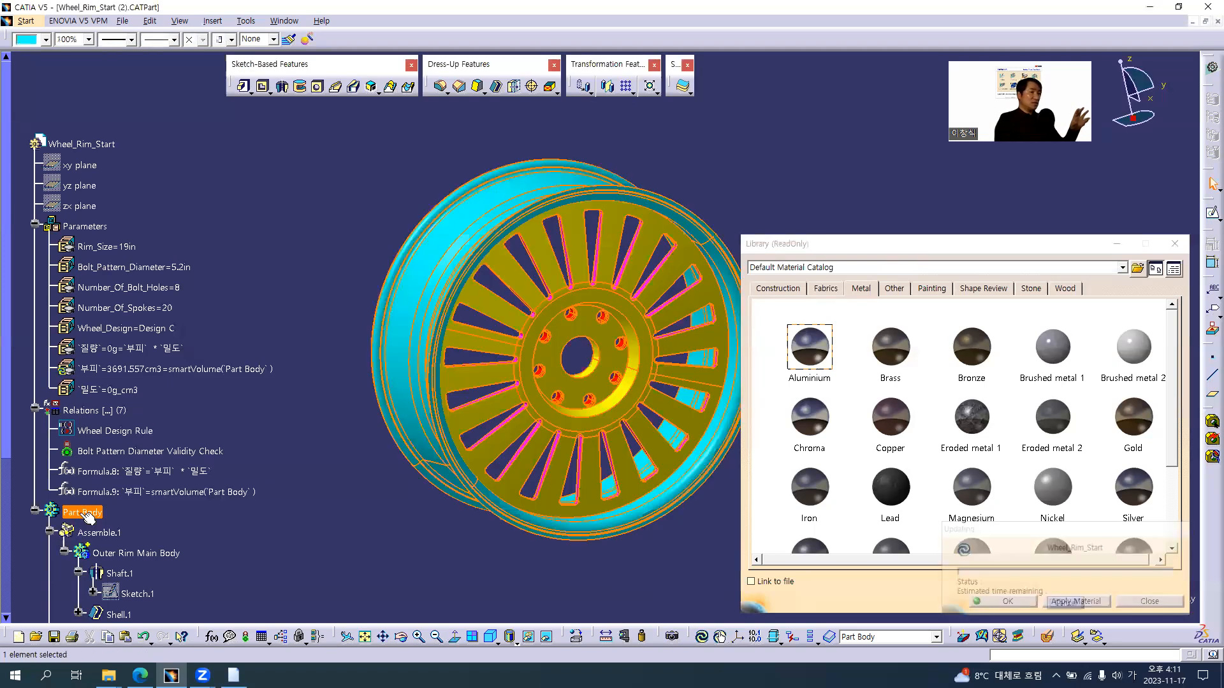
Collapse the Assemble.1, Trim.1, Assemble.2 and Assemble.3 branches under Part Body and close the material library
{"action": "left_click", "coordinate": [49, 552]}
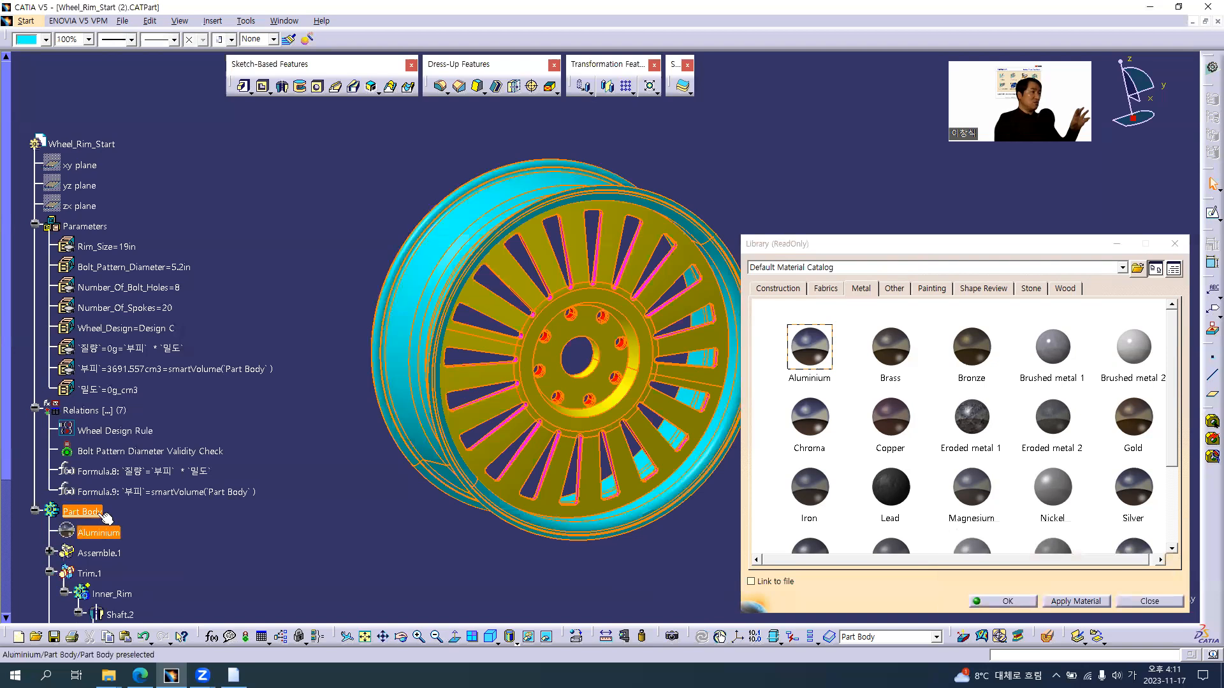
{"action": "scroll", "coordinate": [69, 399], "scroll_direction": "down", "scroll_amount": 4}
{"action": "left_click", "coordinate": [50, 344]}
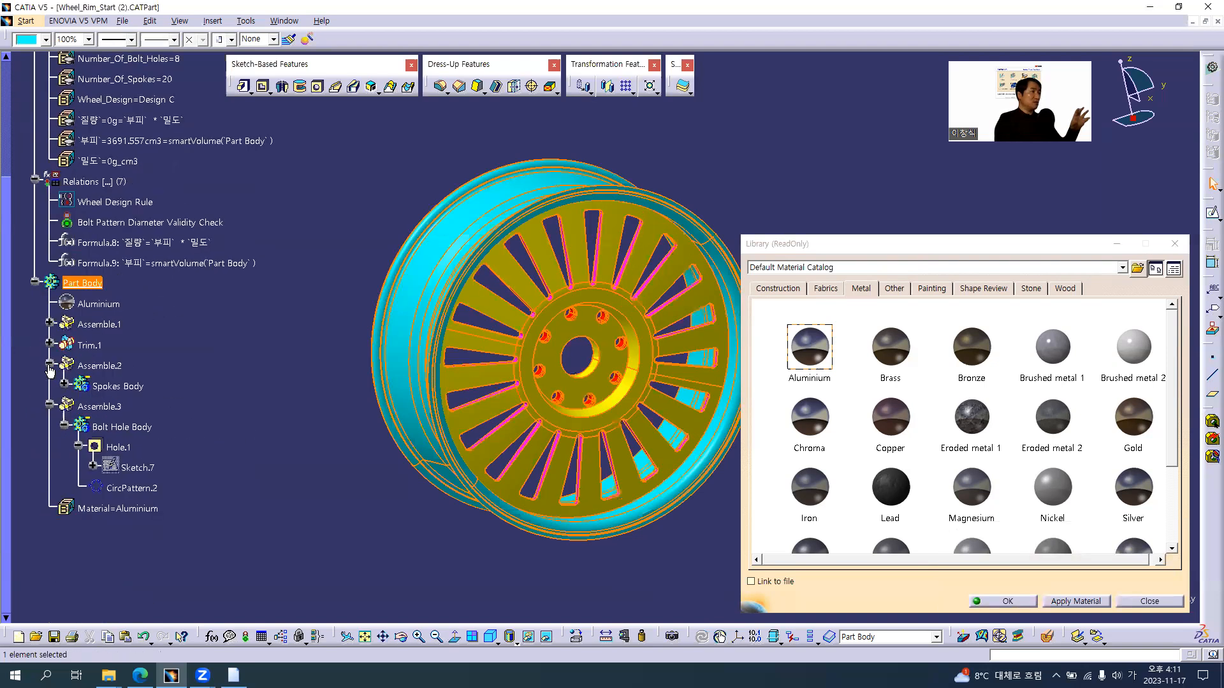
{"action": "left_click", "coordinate": [50, 365]}
{"action": "left_click", "coordinate": [50, 386]}
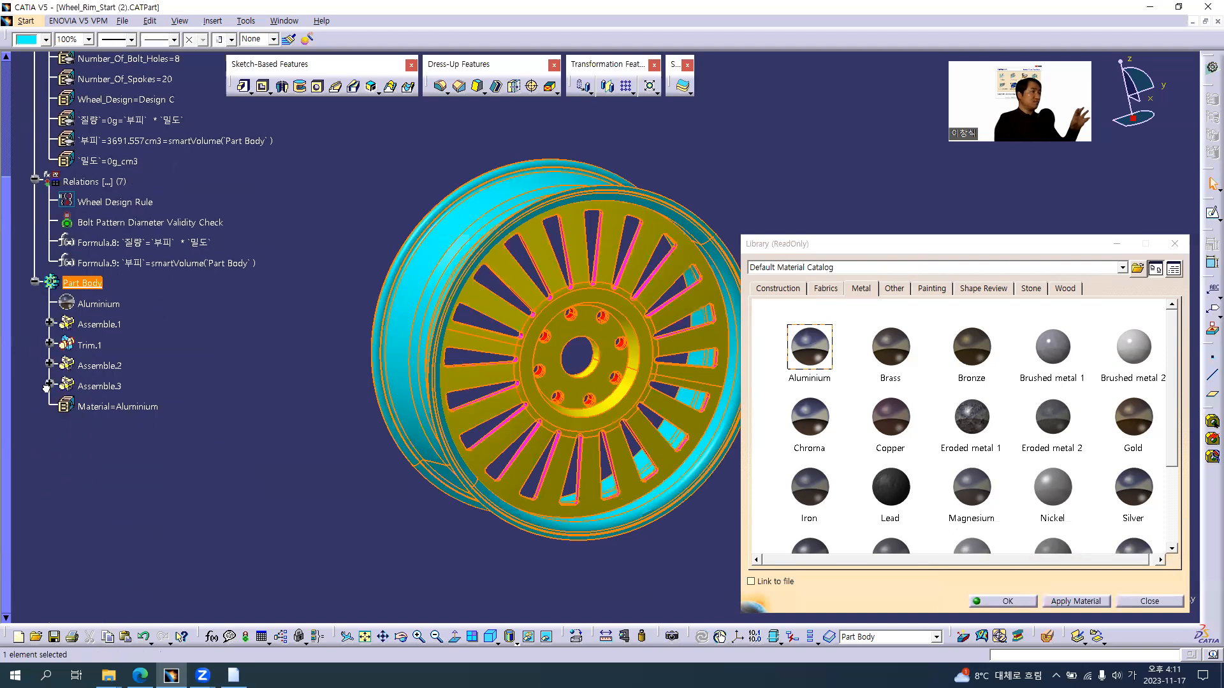
{"action": "left_click", "coordinate": [114, 408]}
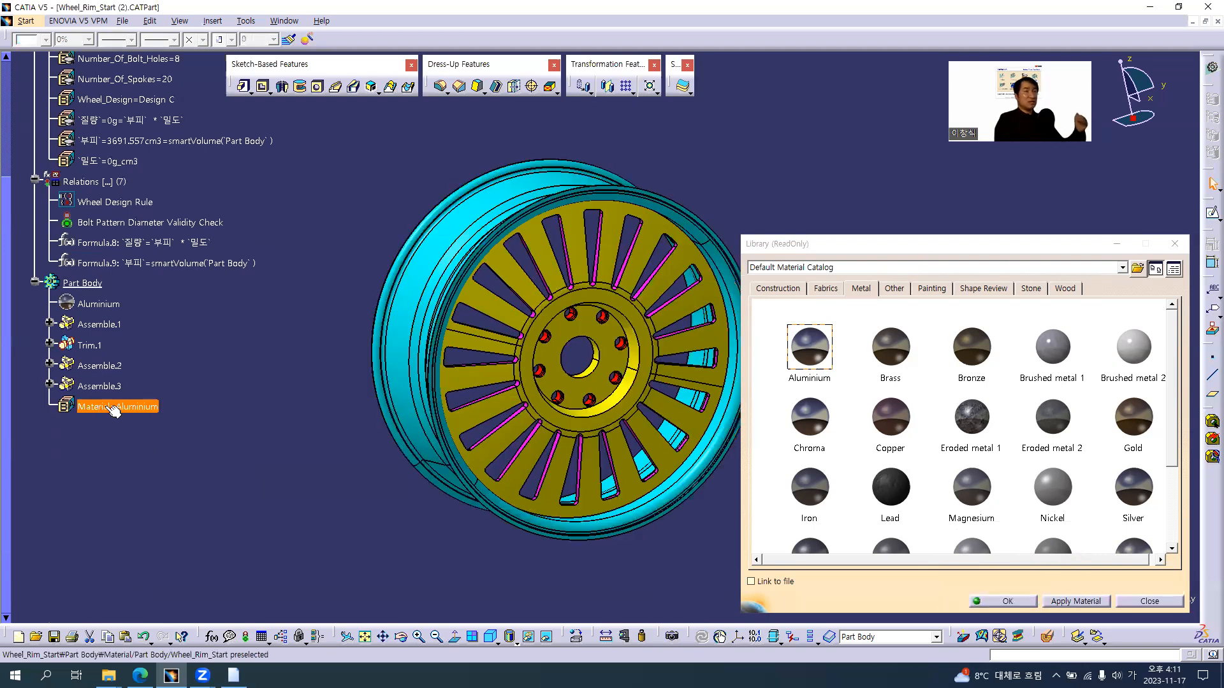
{"action": "left_click", "coordinate": [123, 479]}
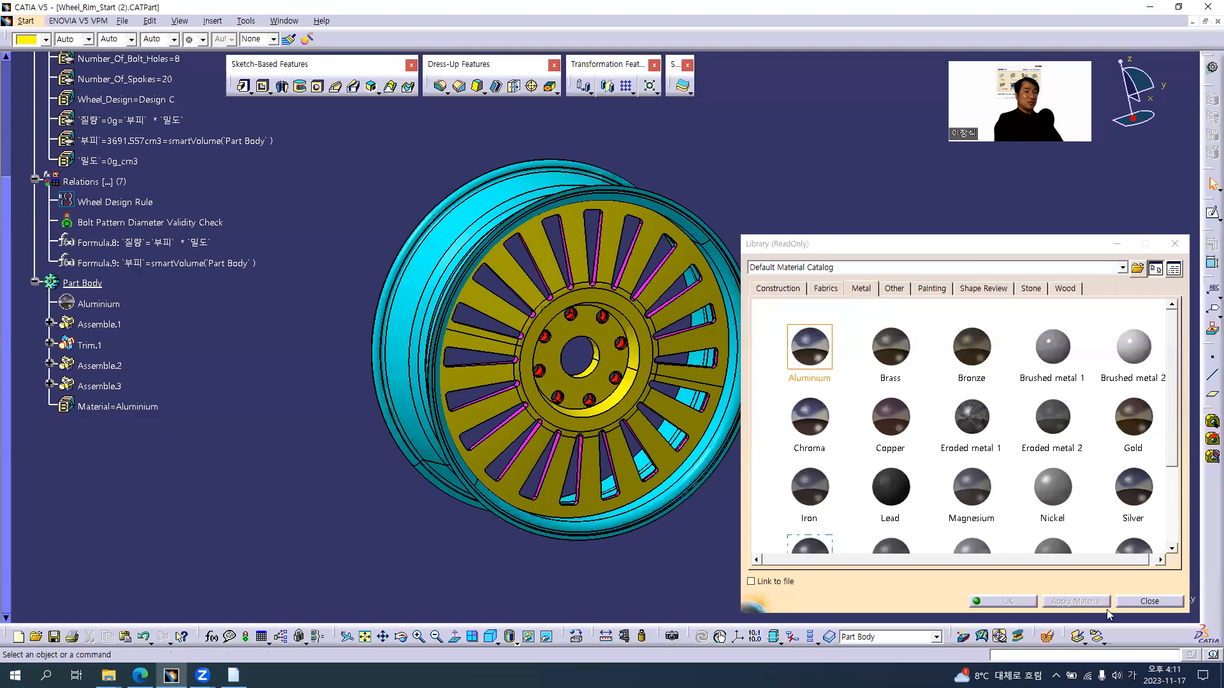
{"action": "left_click", "coordinate": [1149, 602]}
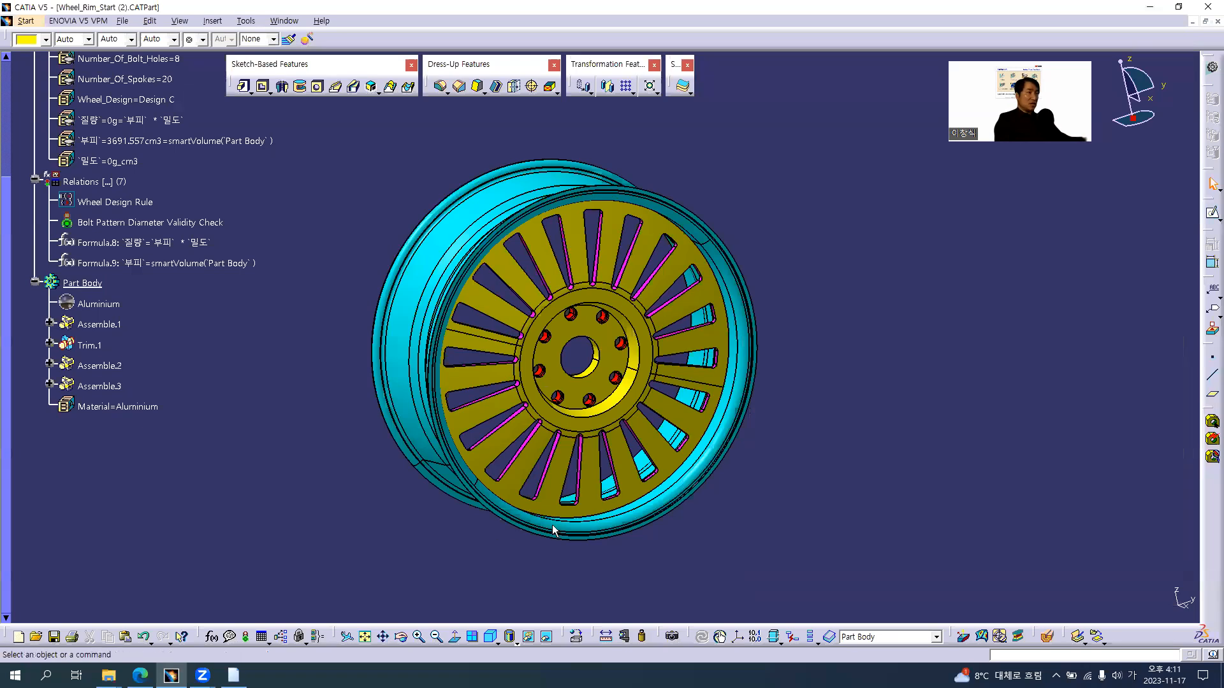
{"action": "left_click", "coordinate": [587, 351]}
{"action": "left_click", "coordinate": [763, 457]}
{"action": "middle_click_drag", "start_coordinate": [532, 363], "coordinate": [568, 348]}
{"action": "middle_click_drag", "start_coordinate": [583, 392], "coordinate": [557, 369]}
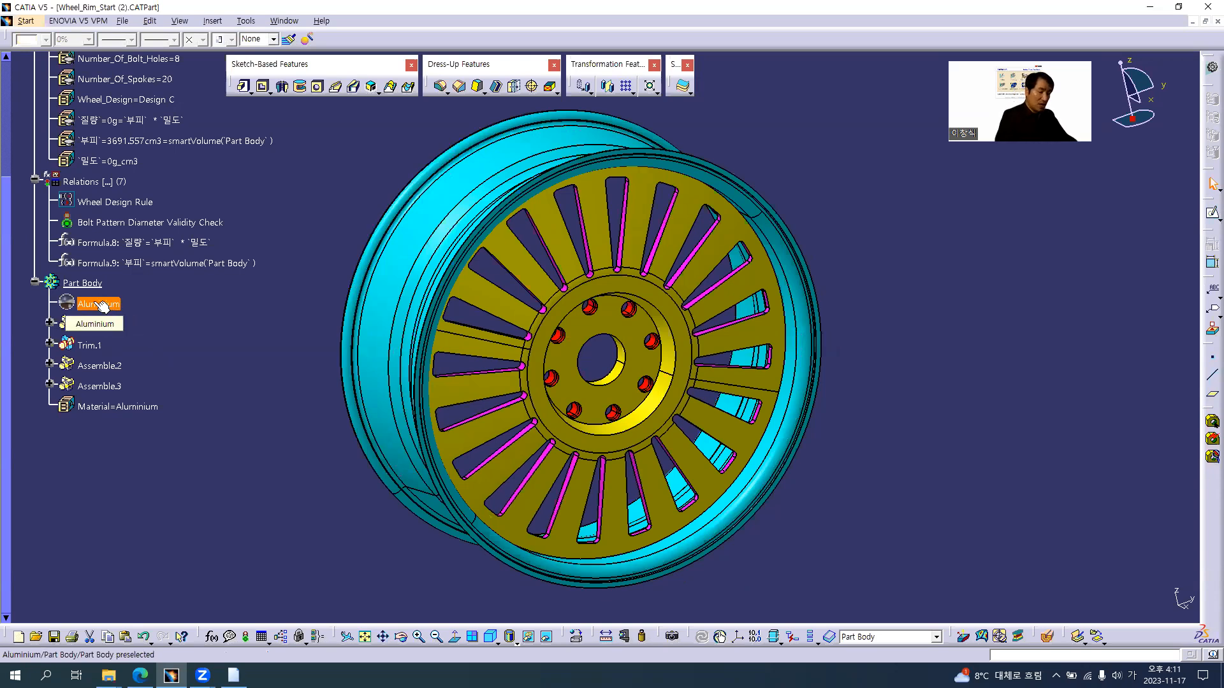
Open the Aluminium material's analysis properties and define its Density with a formula equal to the 밀도 parameter
{"action": "double_click", "coordinate": [99, 302]}
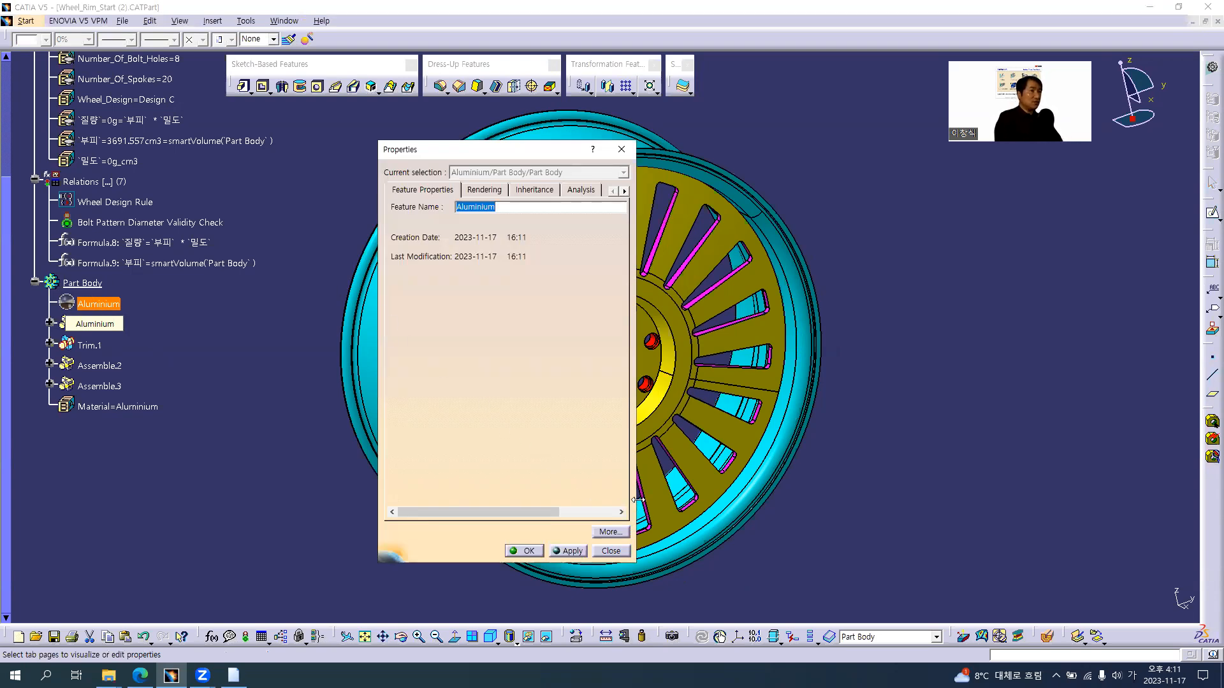
{"action": "left_click_drag", "start_coordinate": [637, 499], "coordinate": [756, 500]}
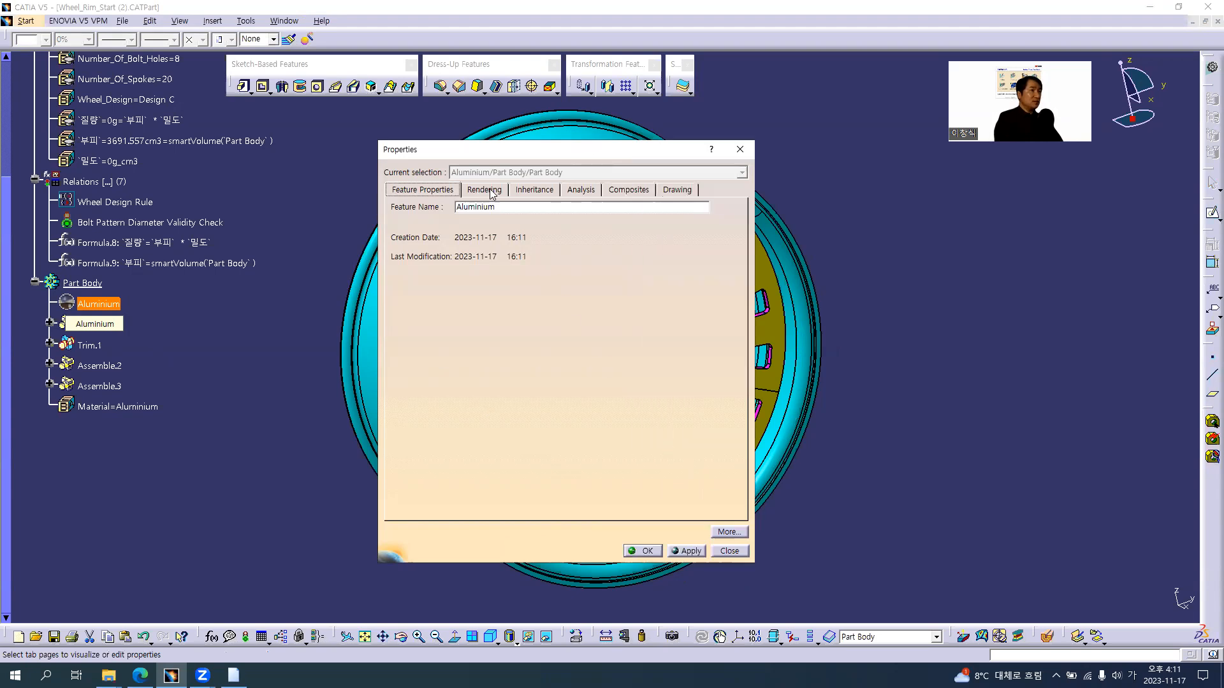
{"action": "left_click", "coordinate": [573, 190]}
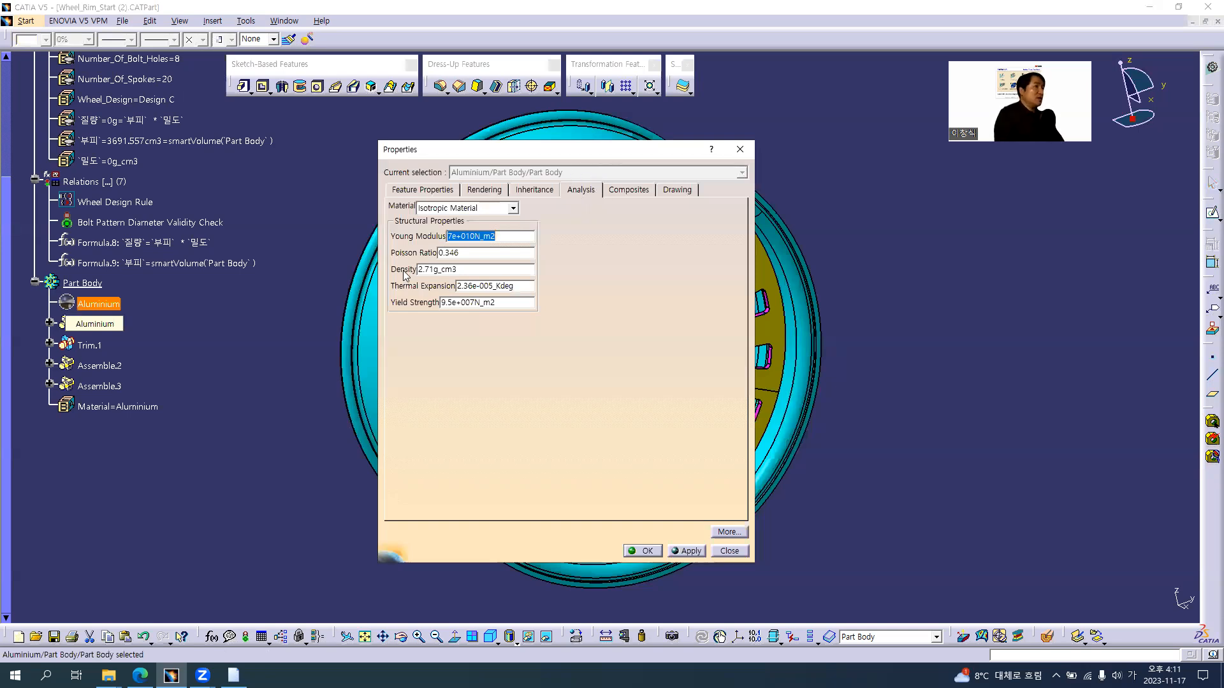
{"action": "left_click_drag", "start_coordinate": [465, 270], "coordinate": [363, 269]}
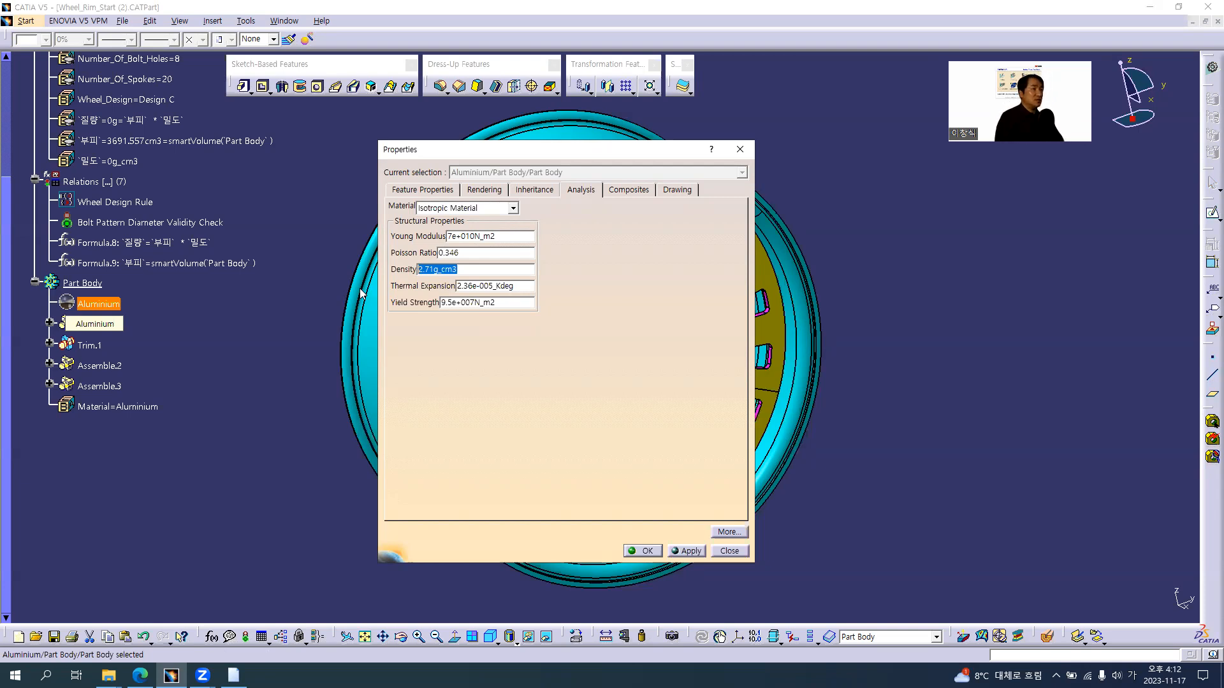
{"action": "right_click", "coordinate": [464, 271]}
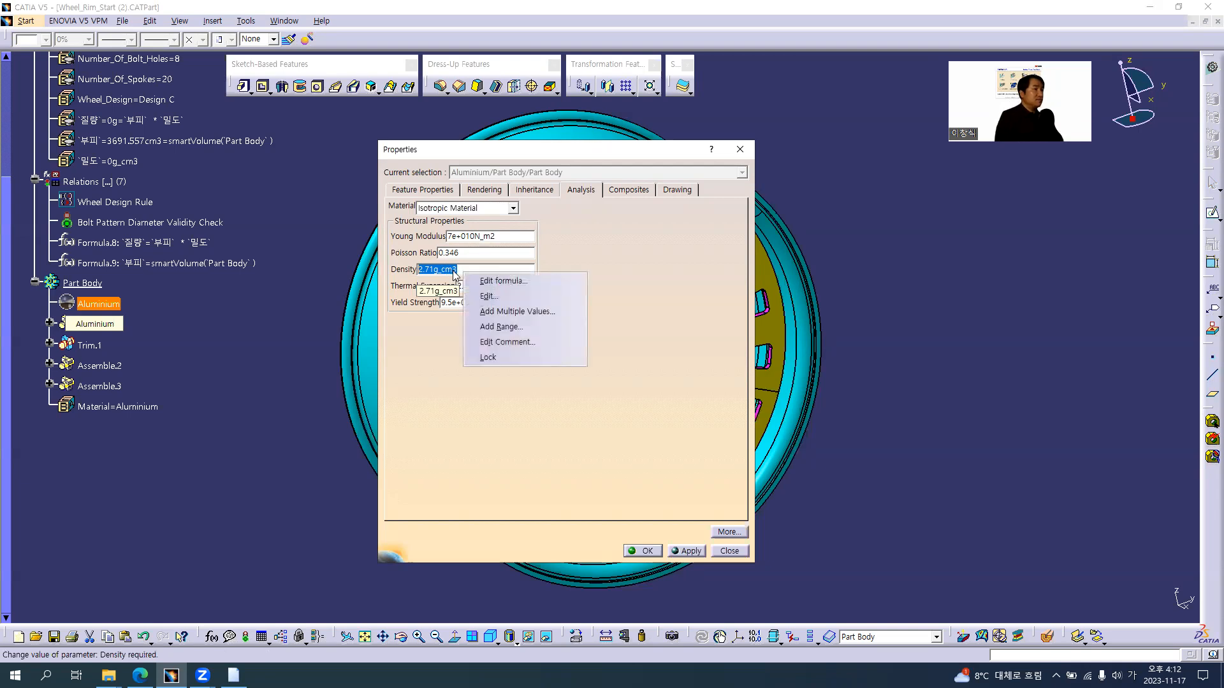
{"action": "left_click", "coordinate": [454, 270]}
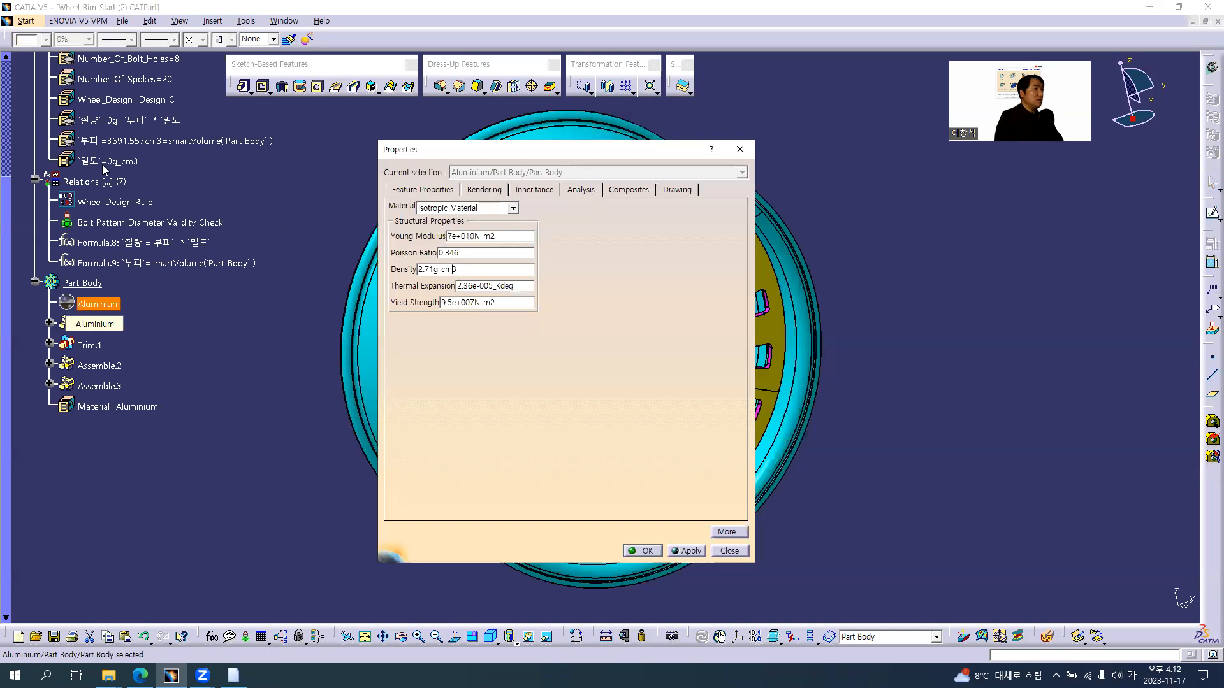
{"action": "right_click", "coordinate": [466, 270]}
{"action": "left_click", "coordinate": [479, 277]}
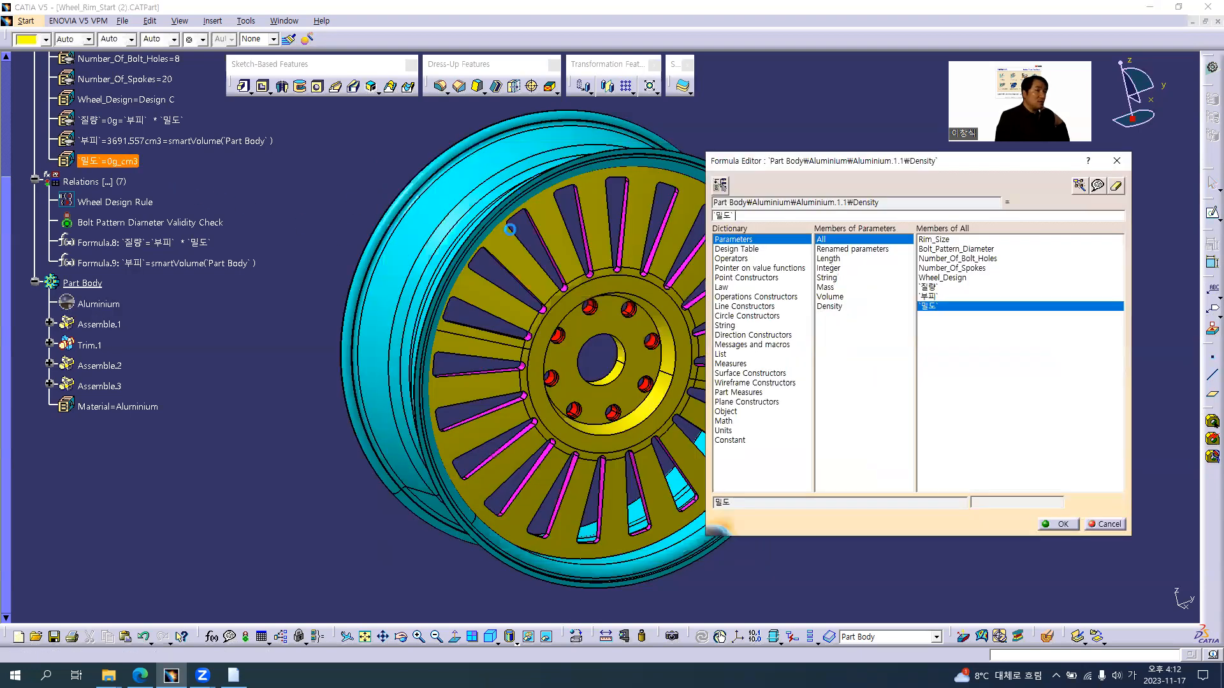
{"action": "left_click", "coordinate": [1058, 524]}
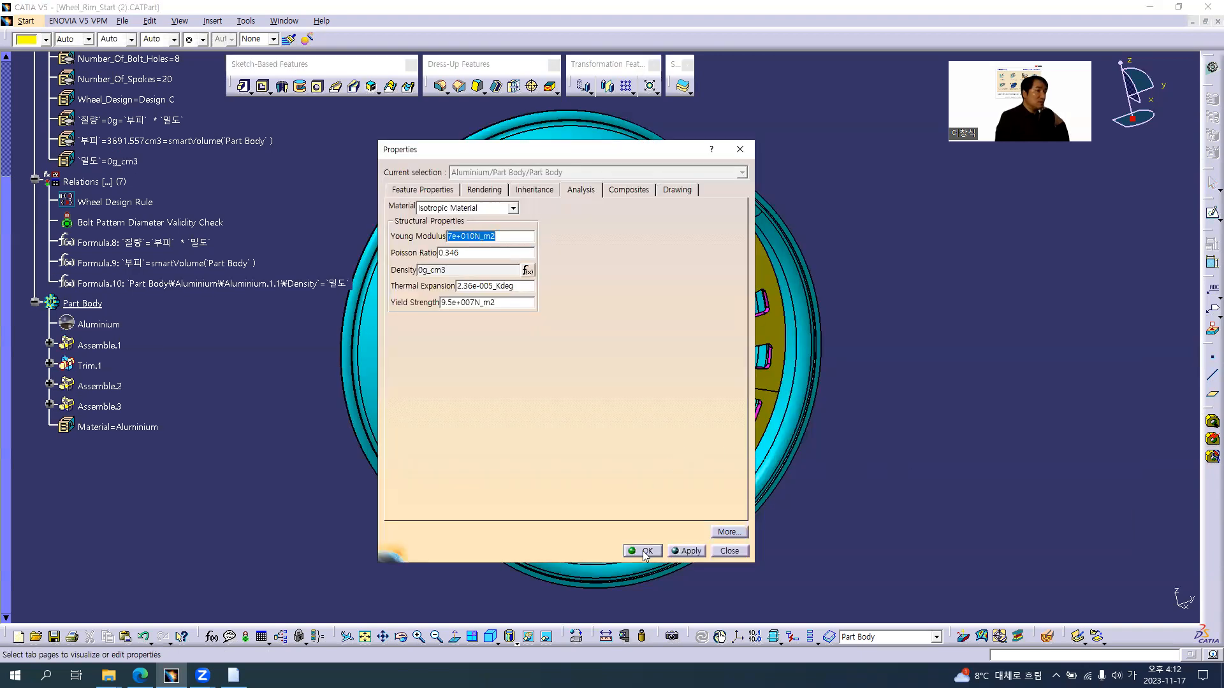
{"action": "left_click", "coordinate": [528, 270]}
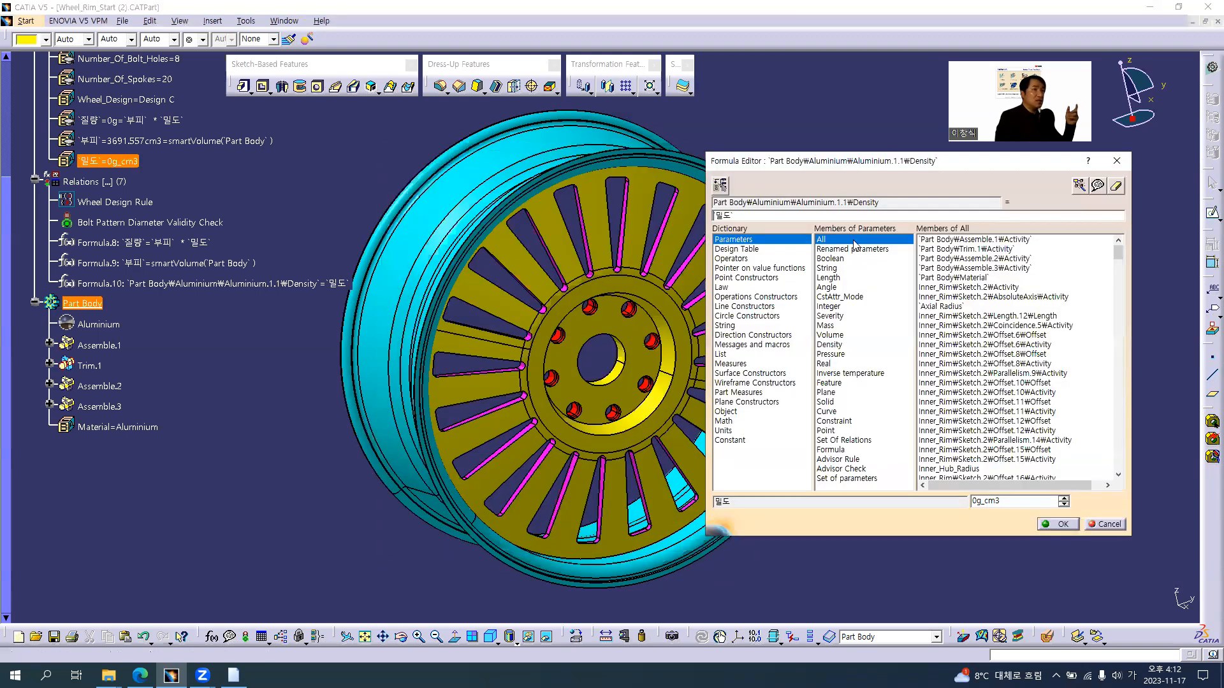
{"action": "left_click", "coordinate": [1115, 186]}
{"action": "left_click", "coordinate": [1104, 525]}
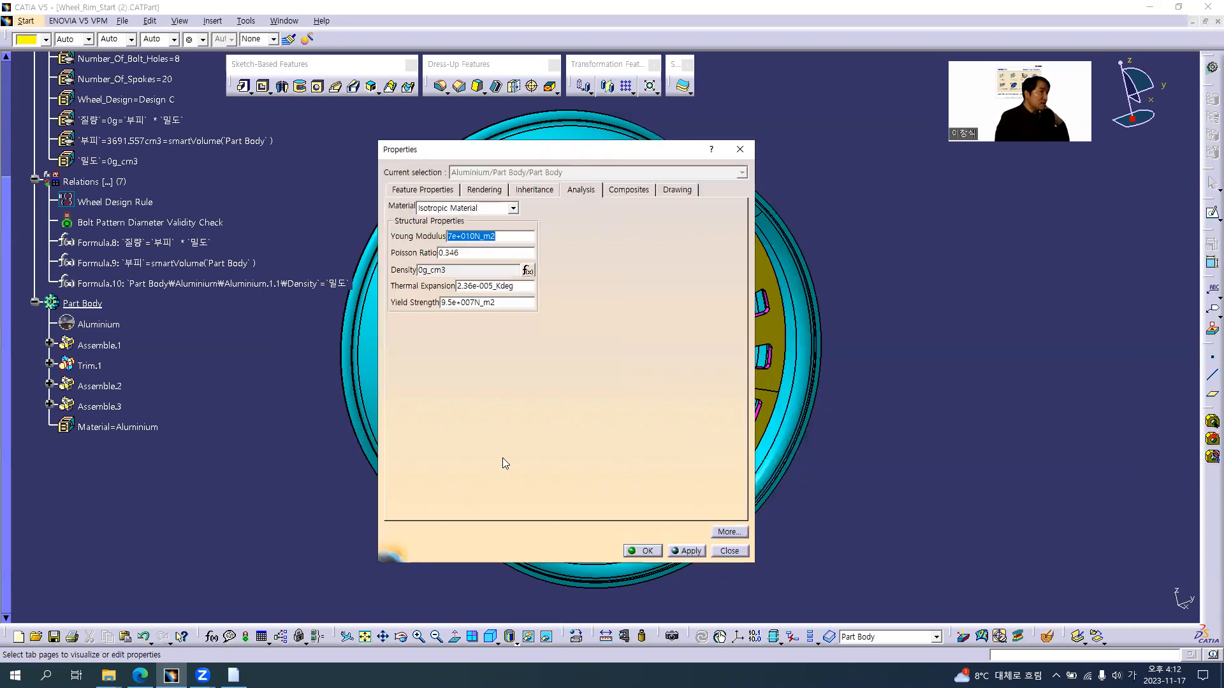
{"action": "left_click", "coordinate": [730, 551]}
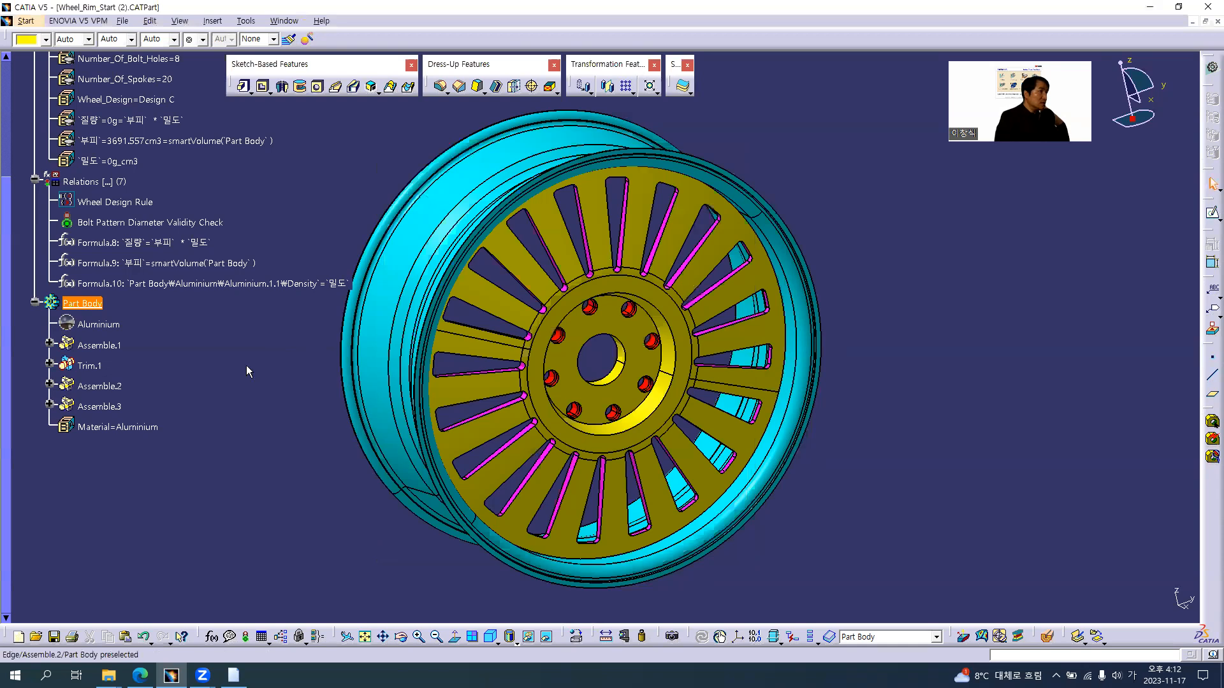
Try to define the 밀도 parameter with the formula Part Body\Aluminium\Aluminium.1.1\Density, agreeing to deactivate it because of the cycle
{"action": "double_click", "coordinate": [114, 162]}
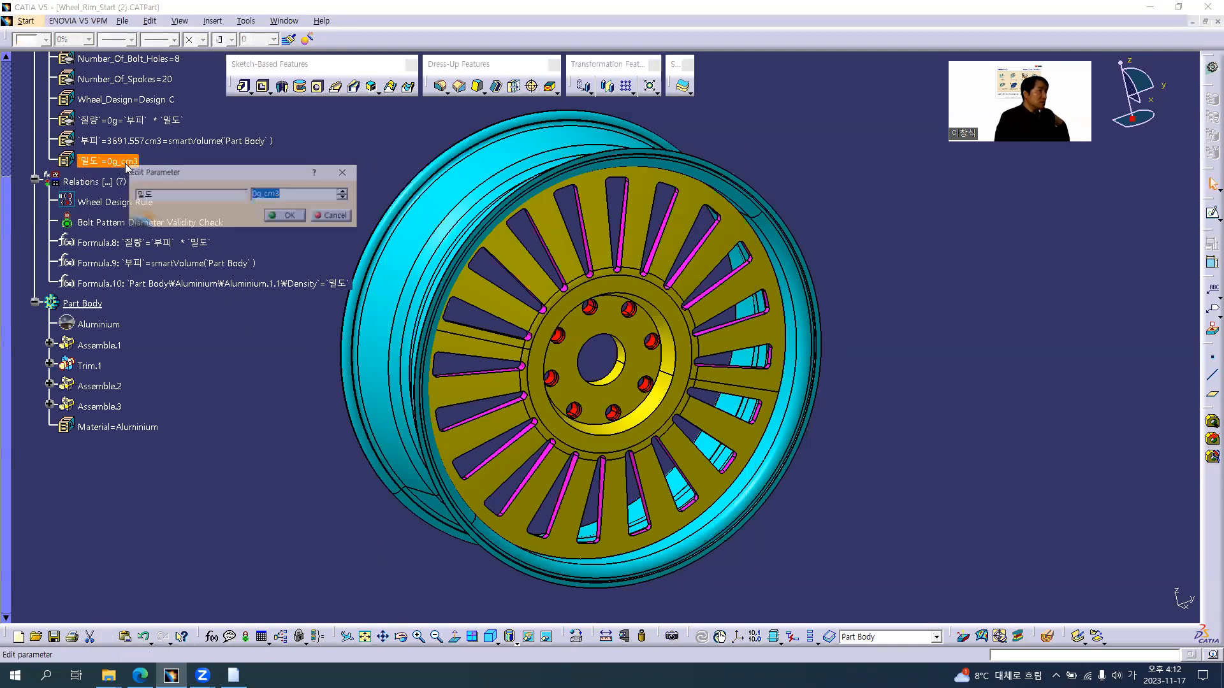
{"action": "right_click", "coordinate": [291, 192]}
{"action": "left_click", "coordinate": [319, 197]}
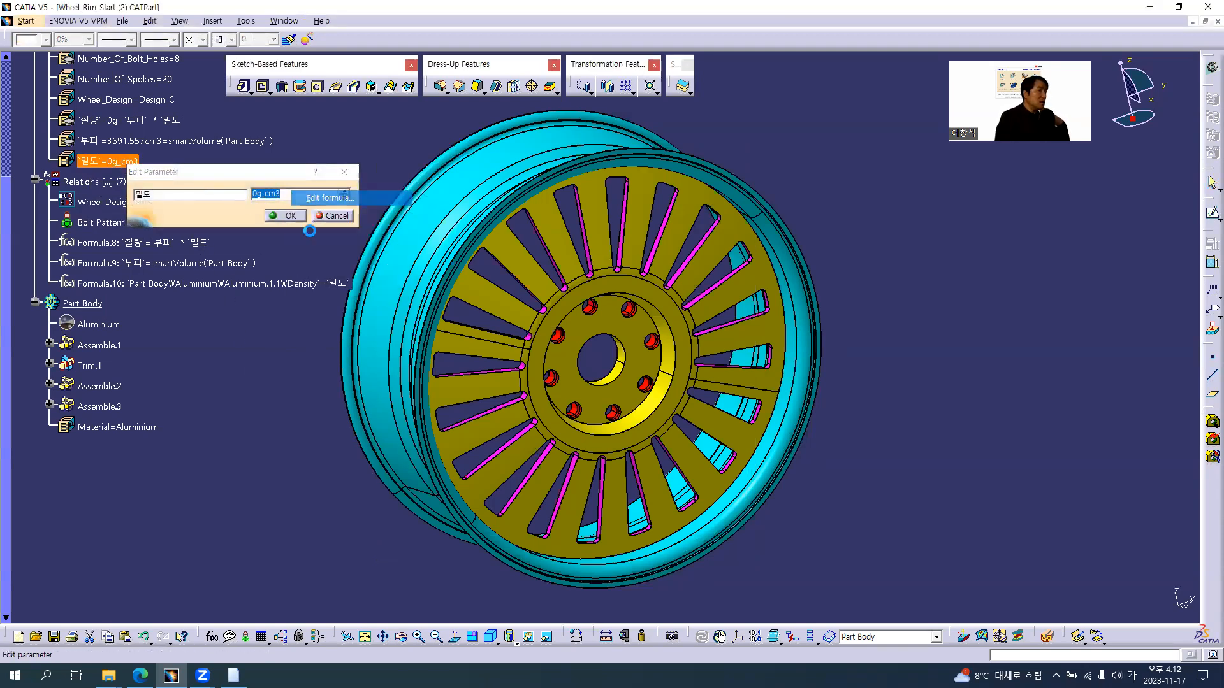
{"action": "left_click", "coordinate": [120, 327]}
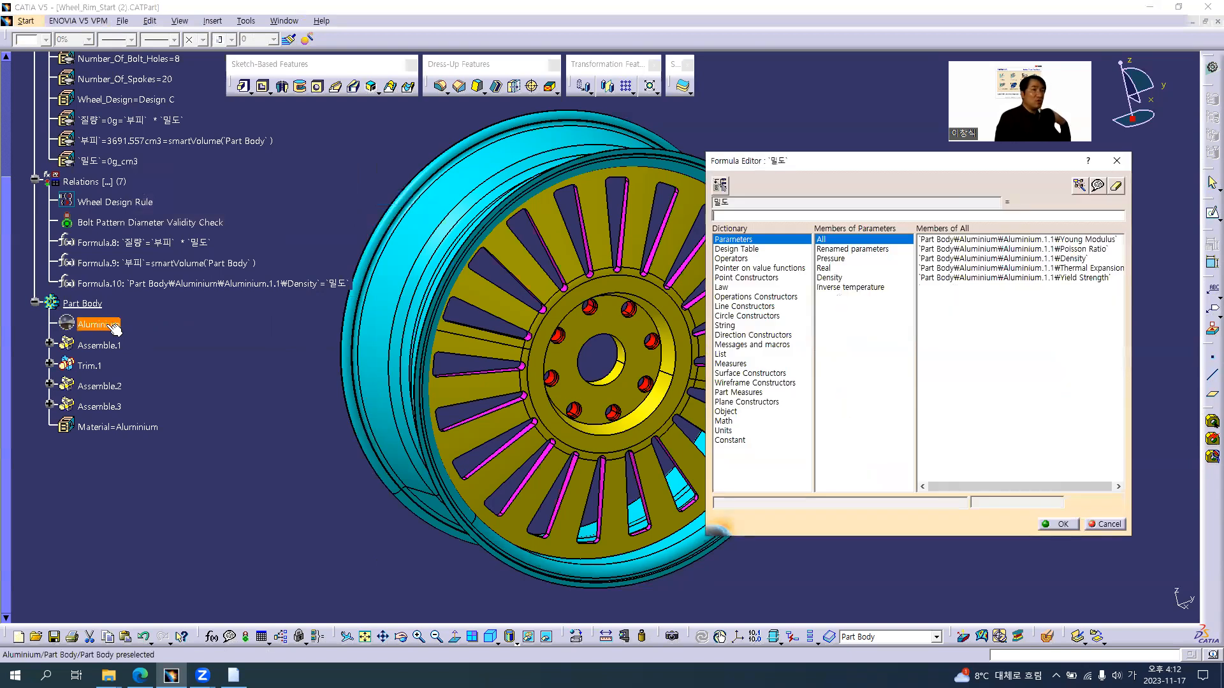
{"action": "double_click", "coordinate": [1021, 259]}
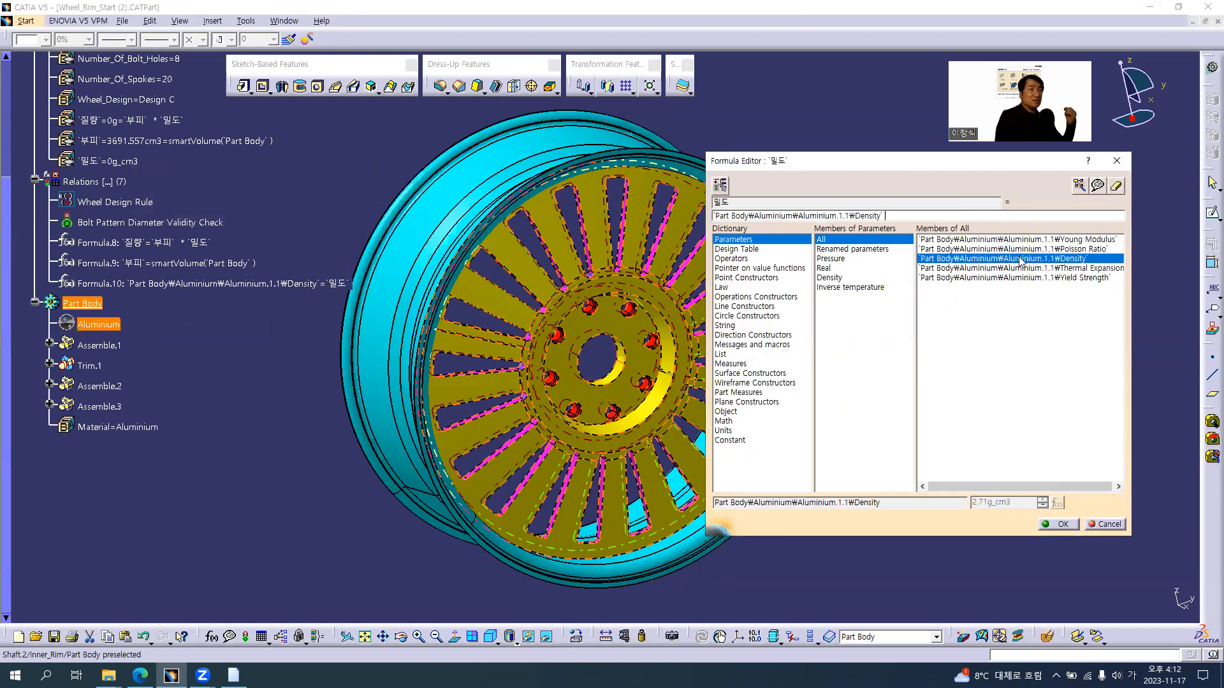
{"action": "left_click", "coordinate": [1058, 524]}
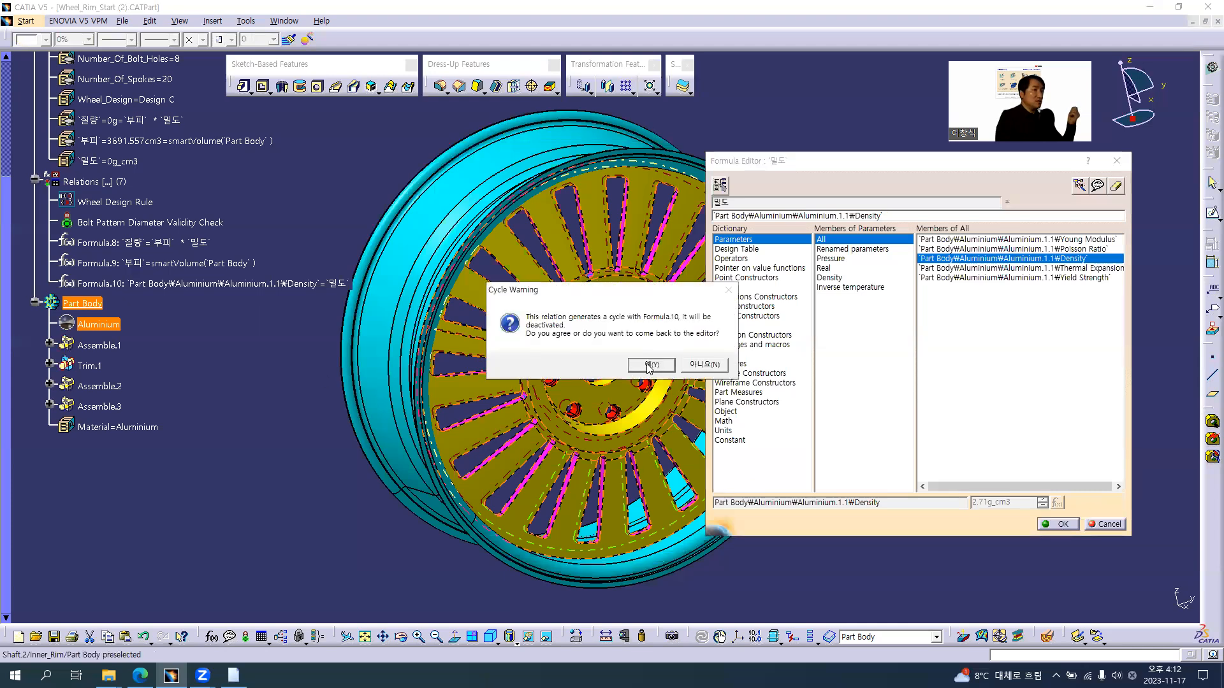
{"action": "left_click", "coordinate": [651, 365]}
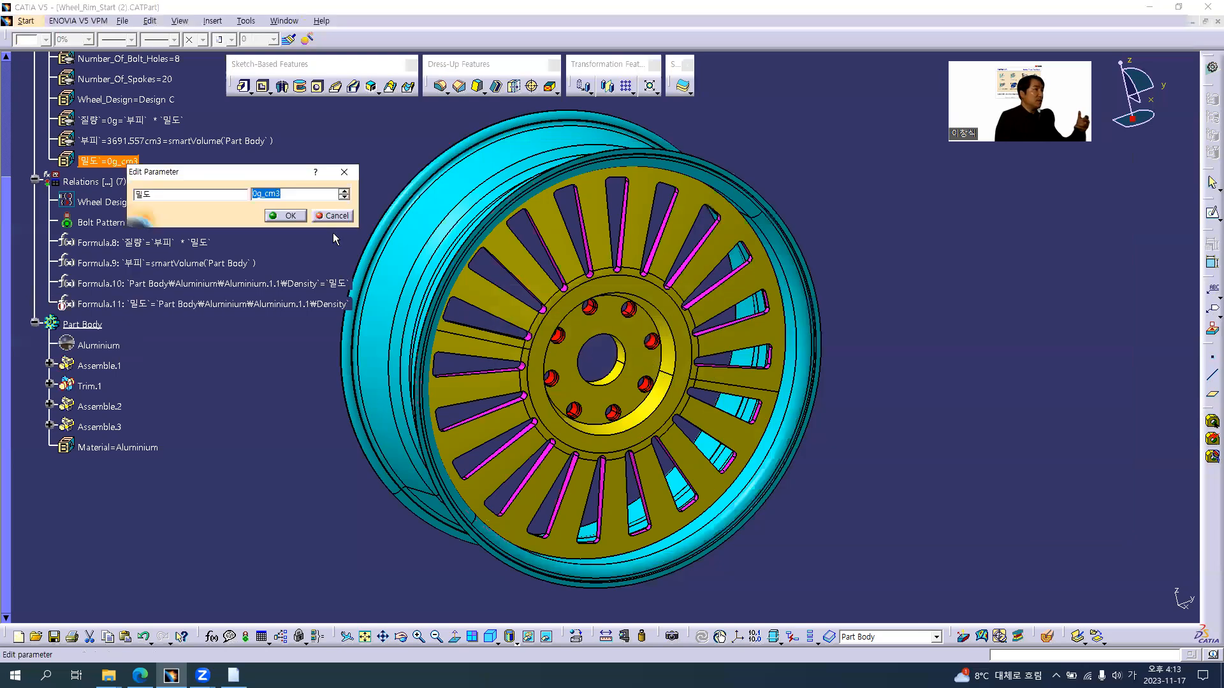
{"action": "left_click", "coordinate": [290, 216]}
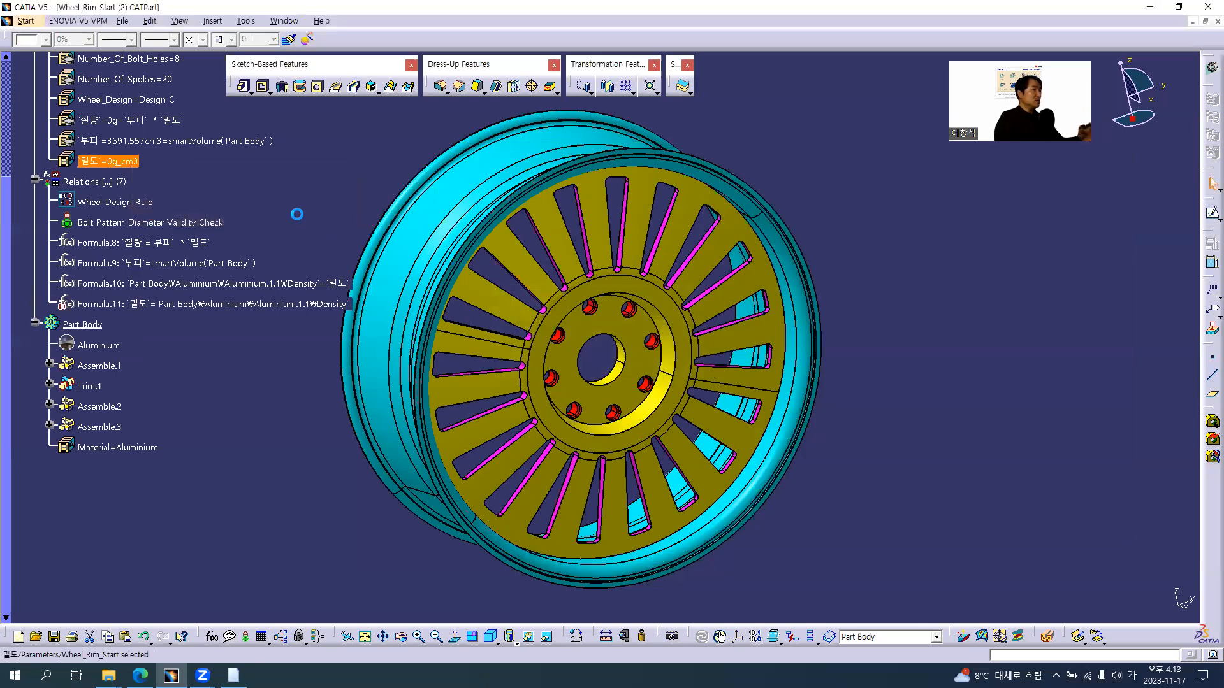
Delete the Formula.11 relation that sets 밀도 from the Aluminium density
{"action": "left_click", "coordinate": [195, 311]}
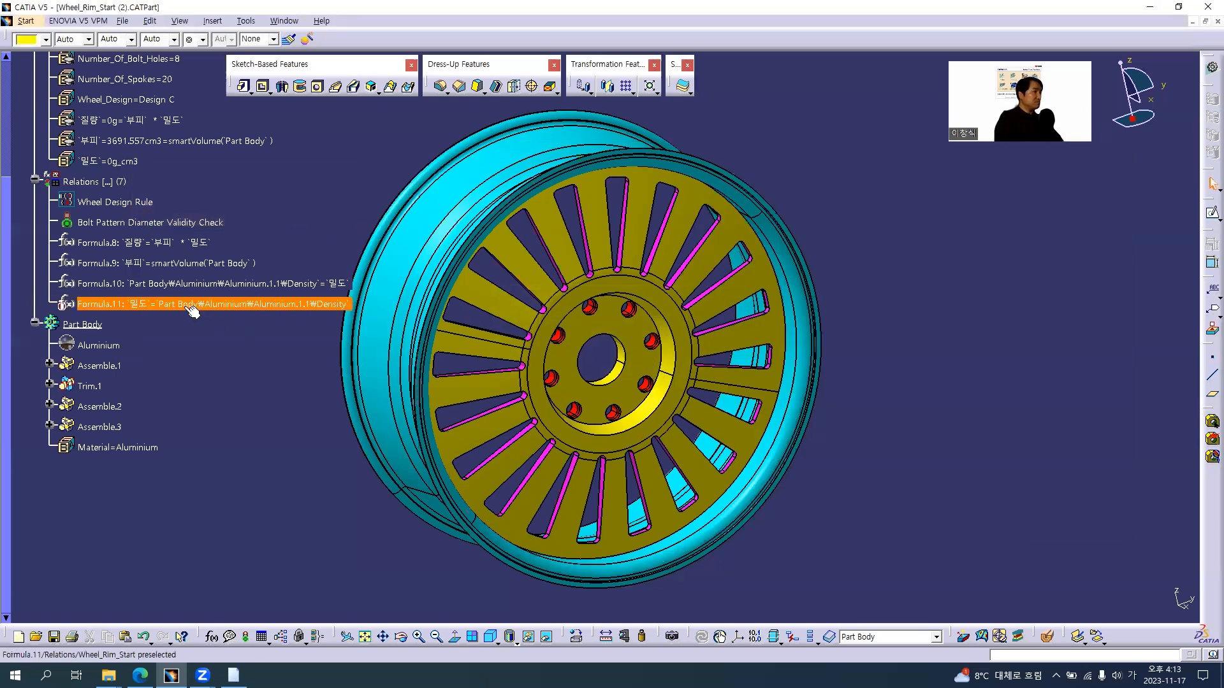
{"action": "right_click", "coordinate": [187, 309]}
{"action": "key", "text": "Delete"}
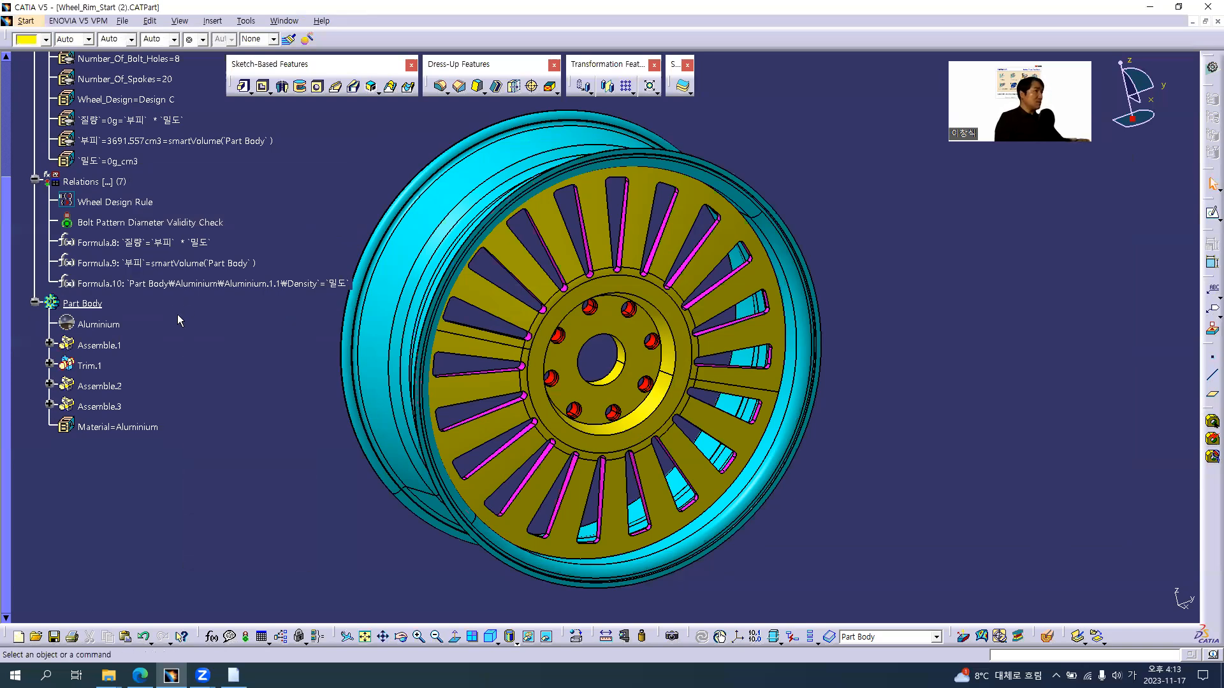
Try to define the 밀도 parameter with the formula Part Body\Aluminium\Aluminium.1.1\Density, accepting the cycle warning, and cancel the parameter edit
{"action": "double_click", "coordinate": [125, 163]}
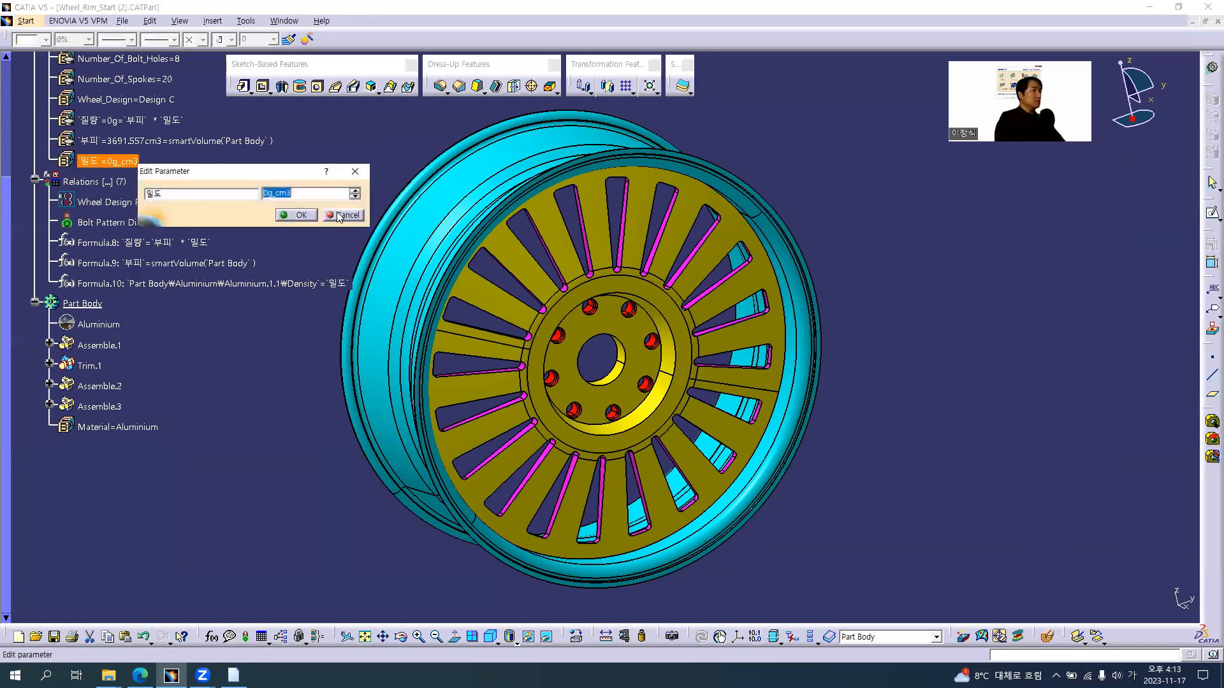
{"action": "right_click", "coordinate": [306, 194]}
{"action": "left_click", "coordinate": [338, 203]}
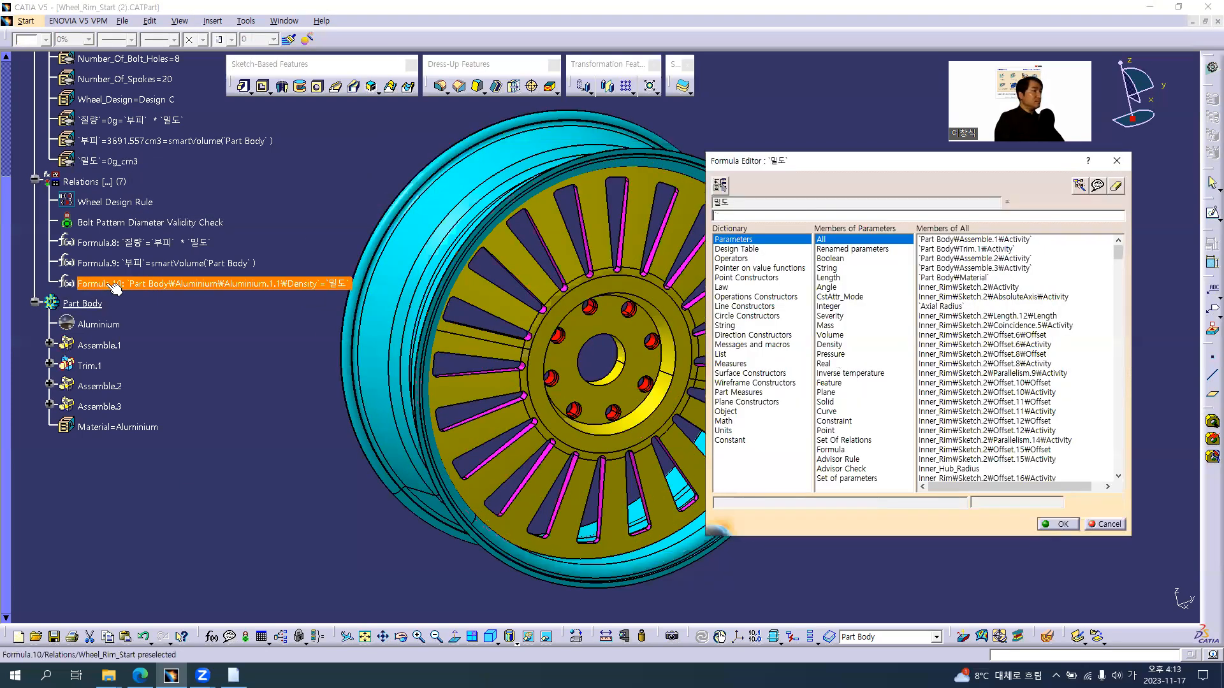
{"action": "left_click", "coordinate": [94, 323]}
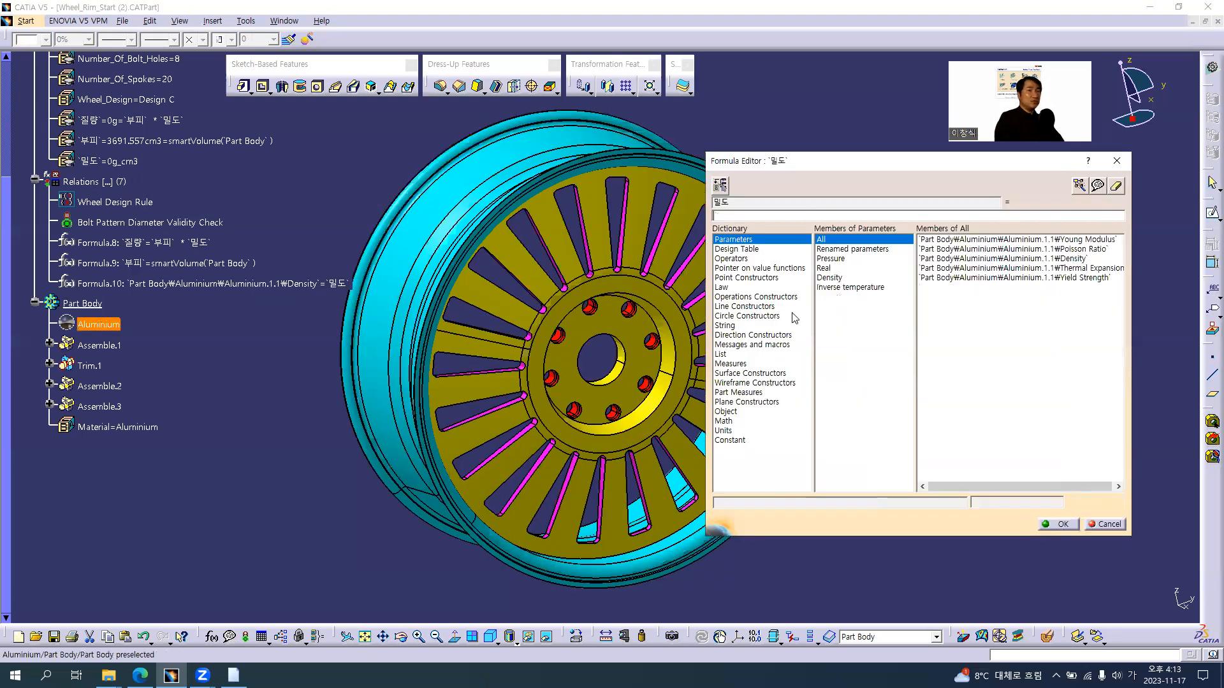
{"action": "double_click", "coordinate": [1031, 259]}
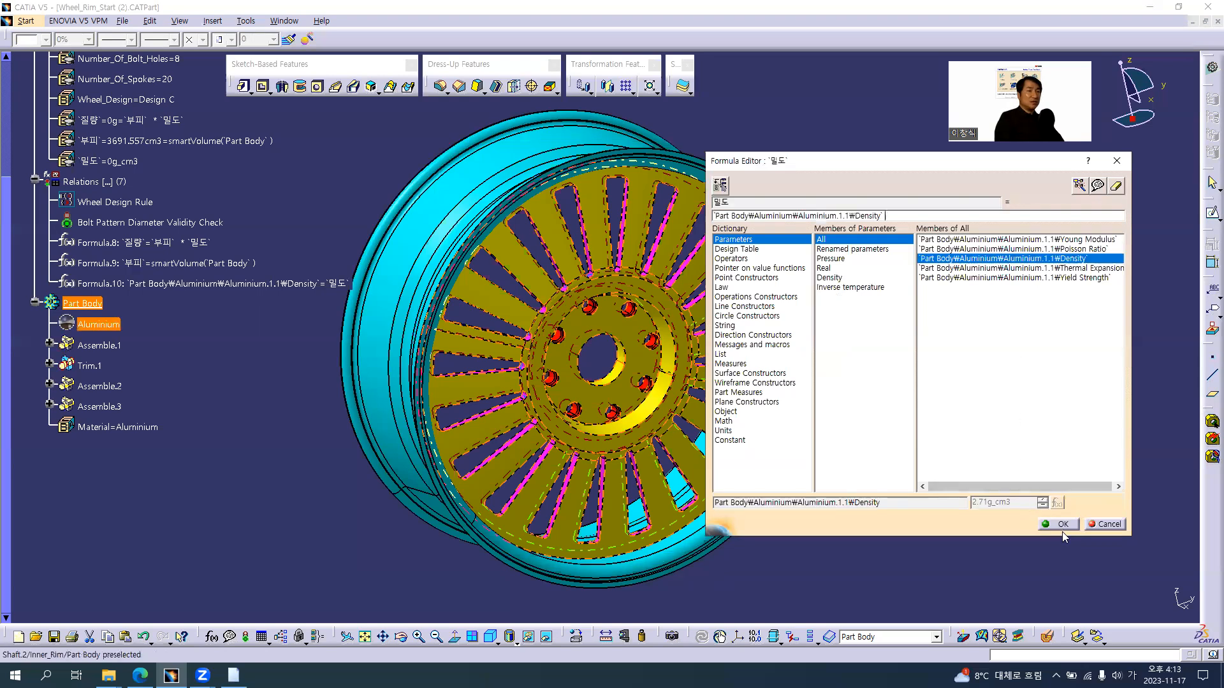
{"action": "left_click", "coordinate": [1063, 525]}
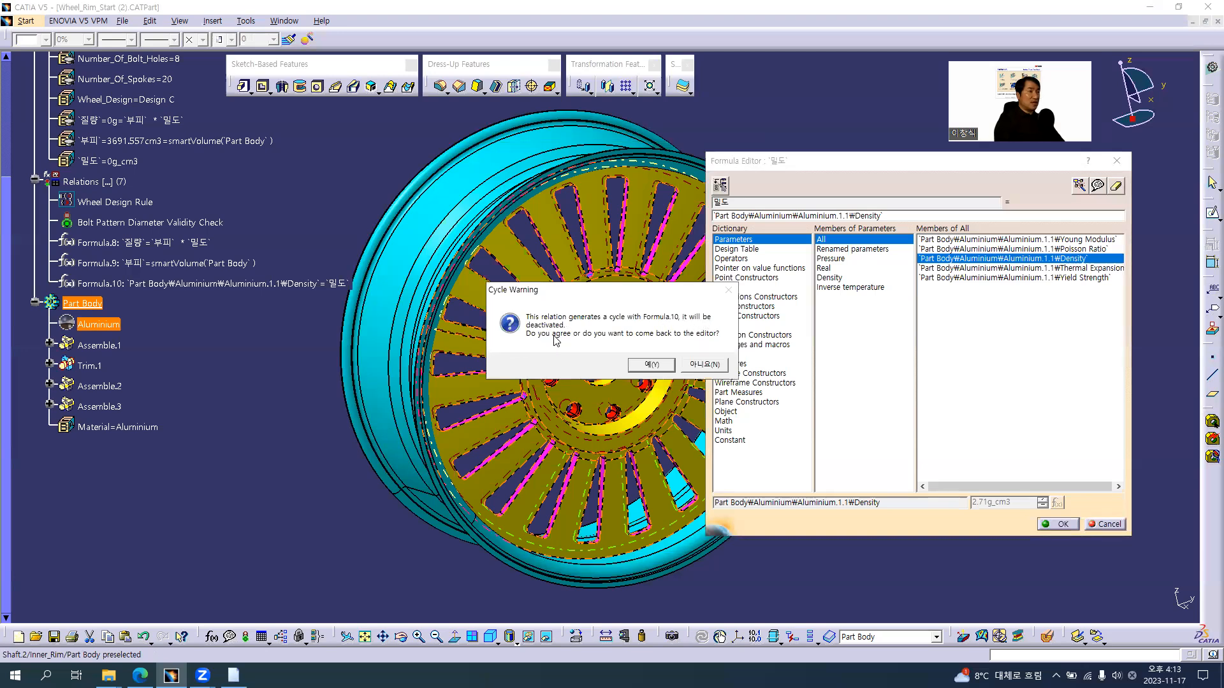
{"action": "left_click", "coordinate": [651, 365]}
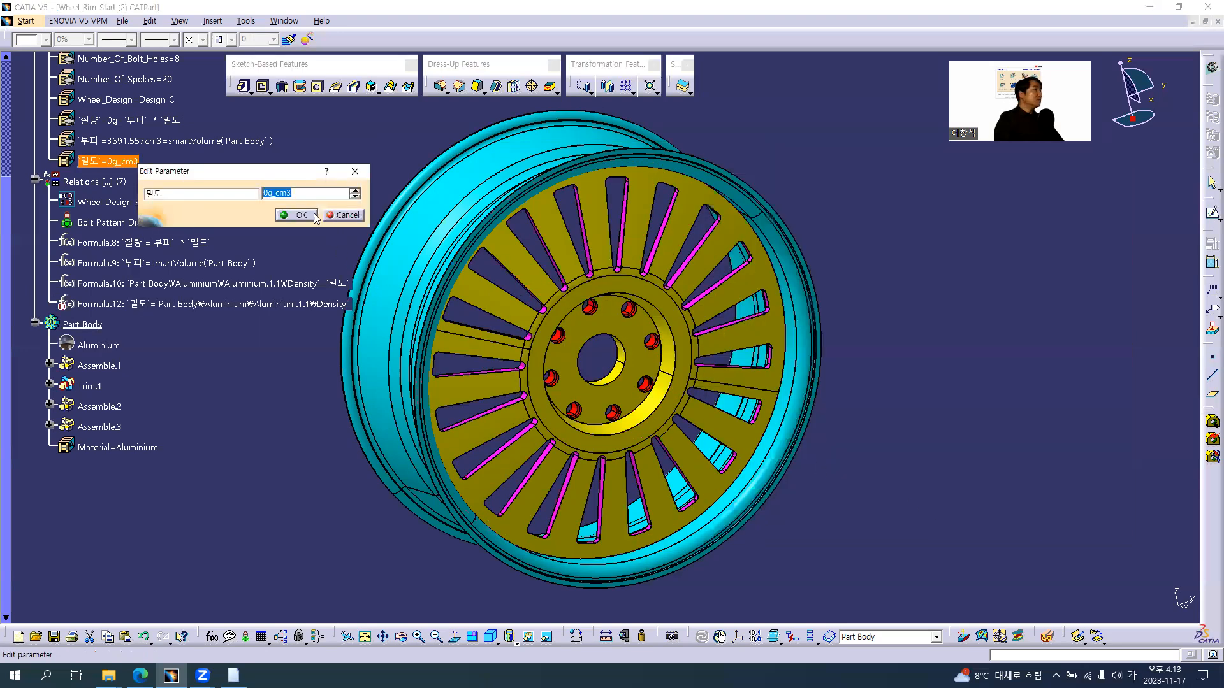
{"action": "left_click", "coordinate": [336, 217]}
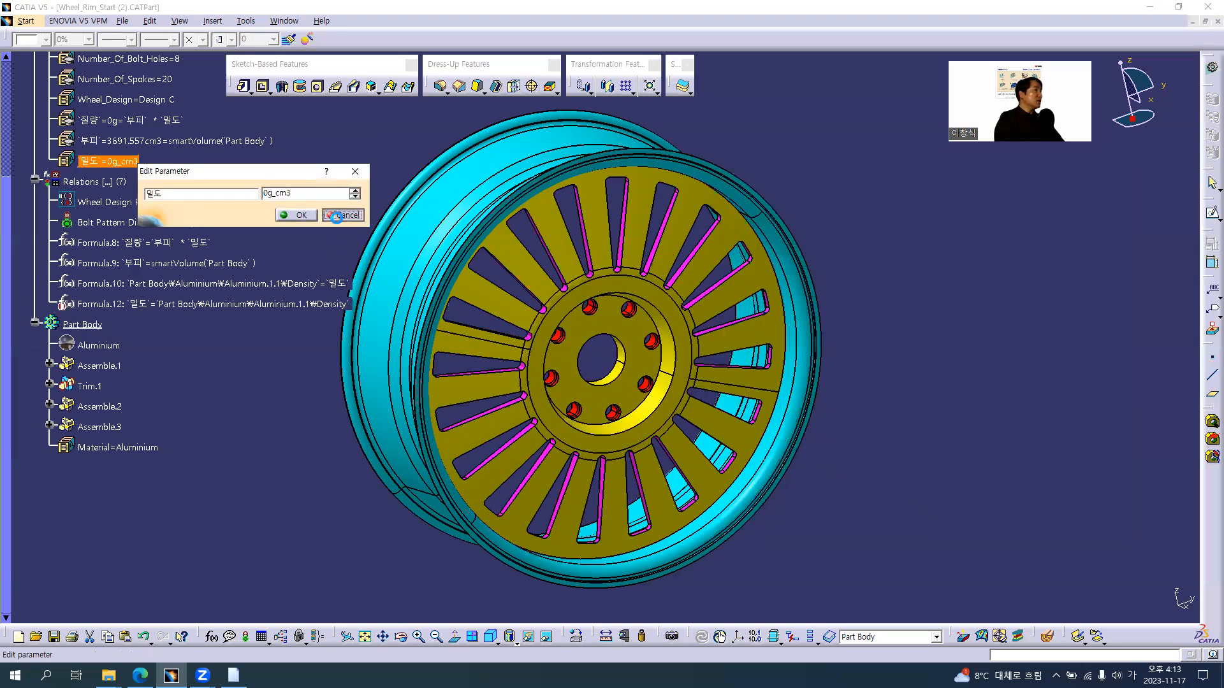
{"action": "left_click", "coordinate": [207, 319]}
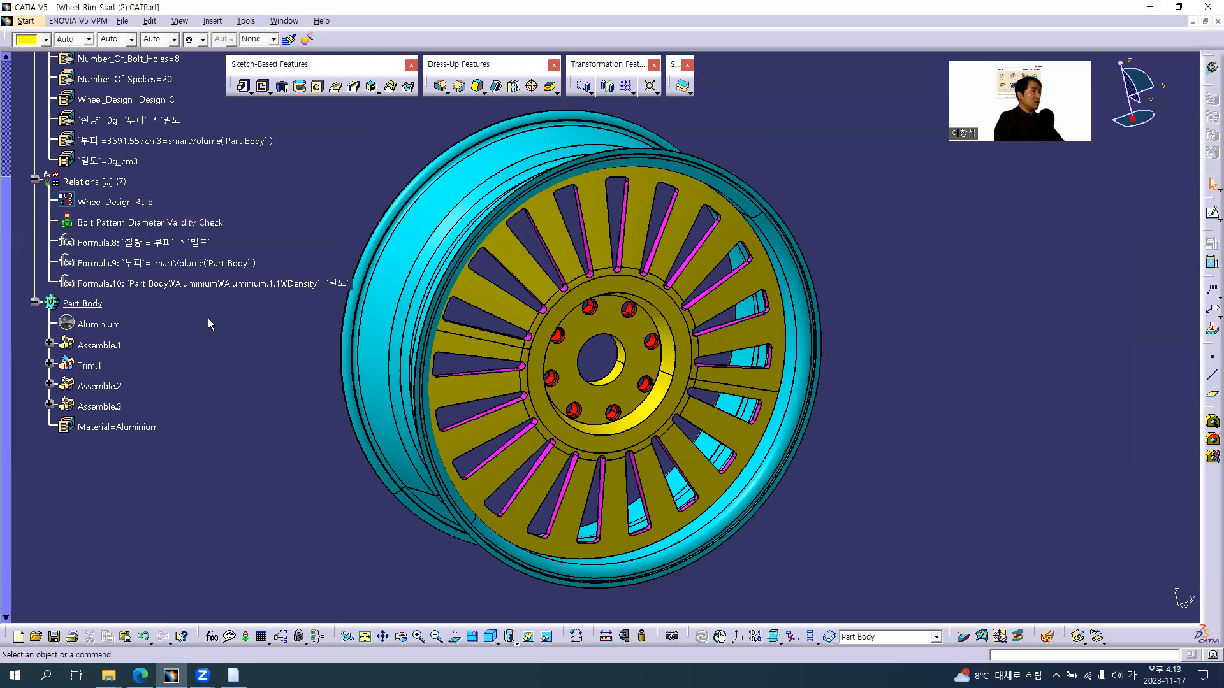
Set the 밀도 parameter to 2.71 g_cm3
{"action": "double_click", "coordinate": [131, 164]}
{"action": "type", "text": "2.71"}
{"action": "key", "text": "Return"}
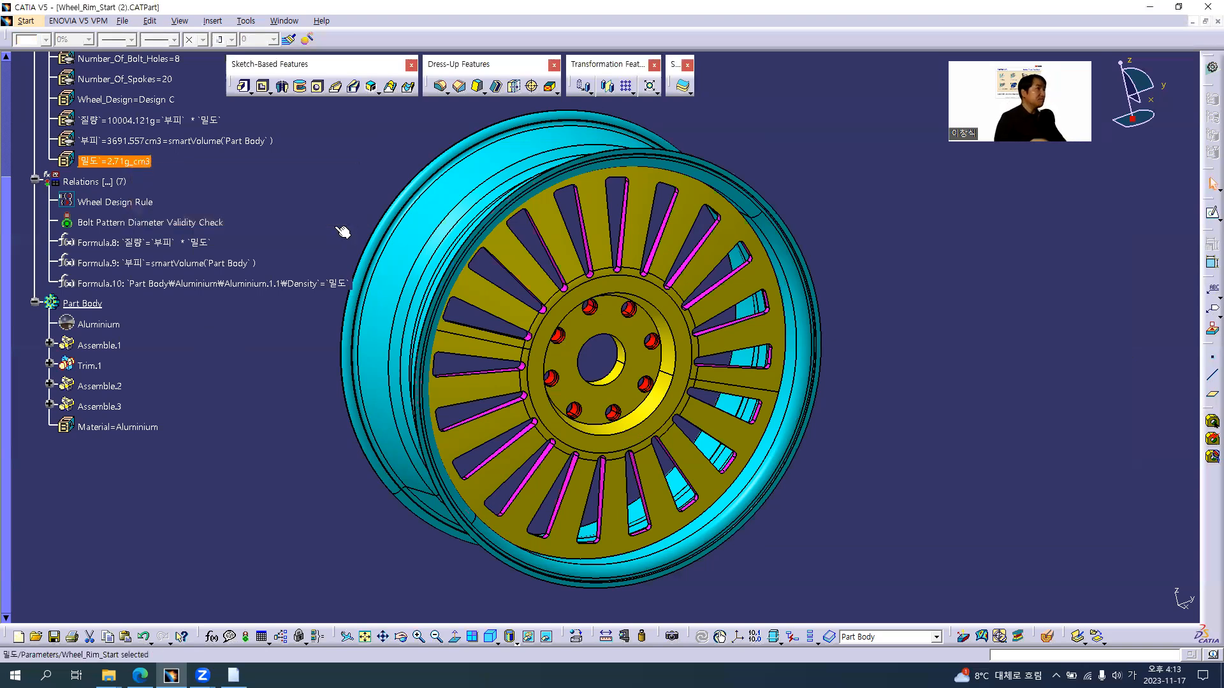
{"action": "left_click", "coordinate": [293, 195]}
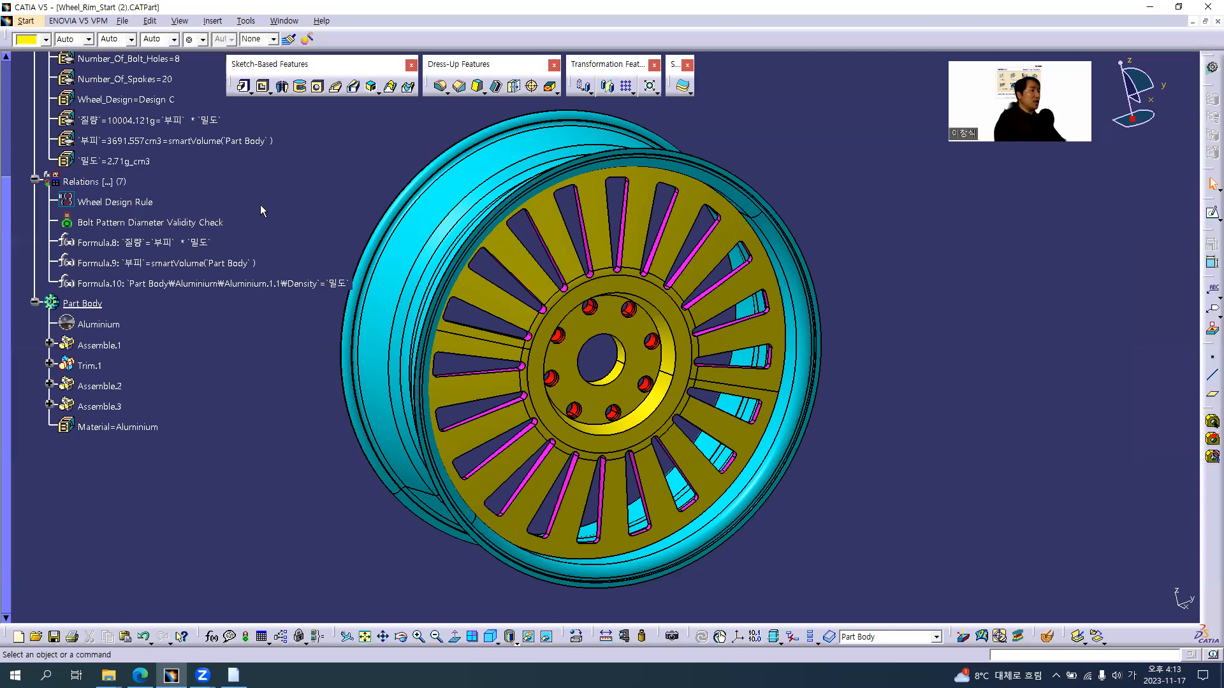
Change the Wheel_Design parameter to Design B
{"action": "scroll", "coordinate": [260, 205], "scroll_direction": "up", "scroll_amount": 3}
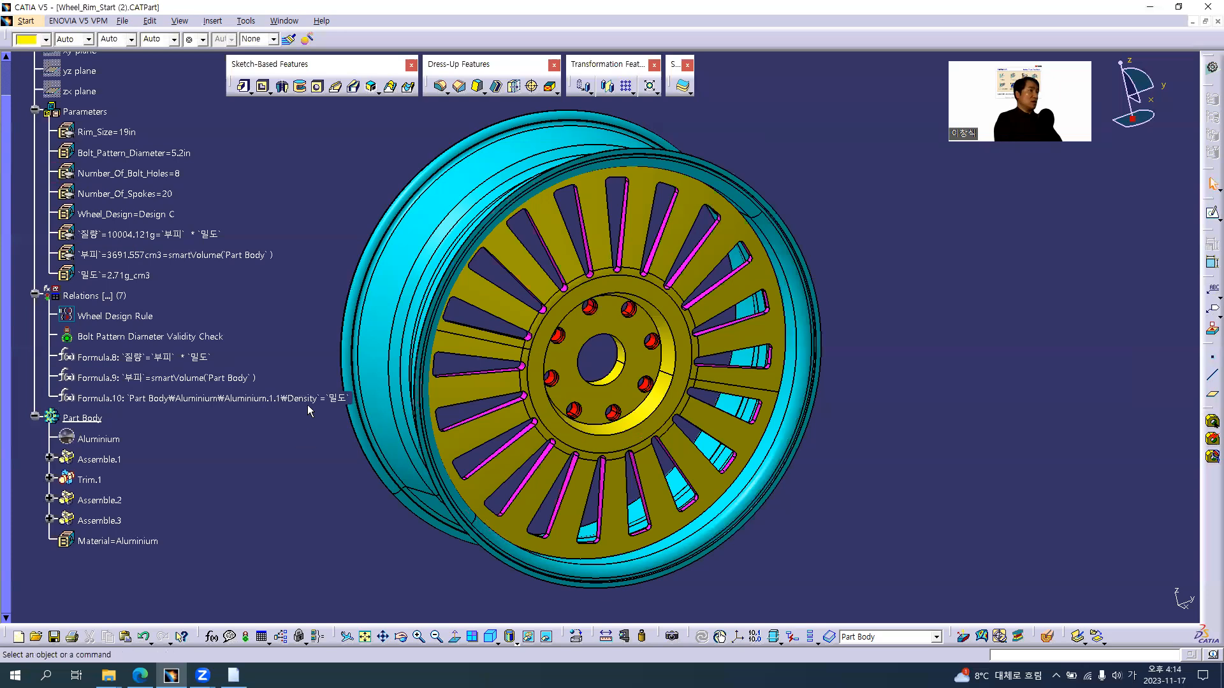
{"action": "middle_click_drag", "start_coordinate": [560, 335], "coordinate": [580, 355]}
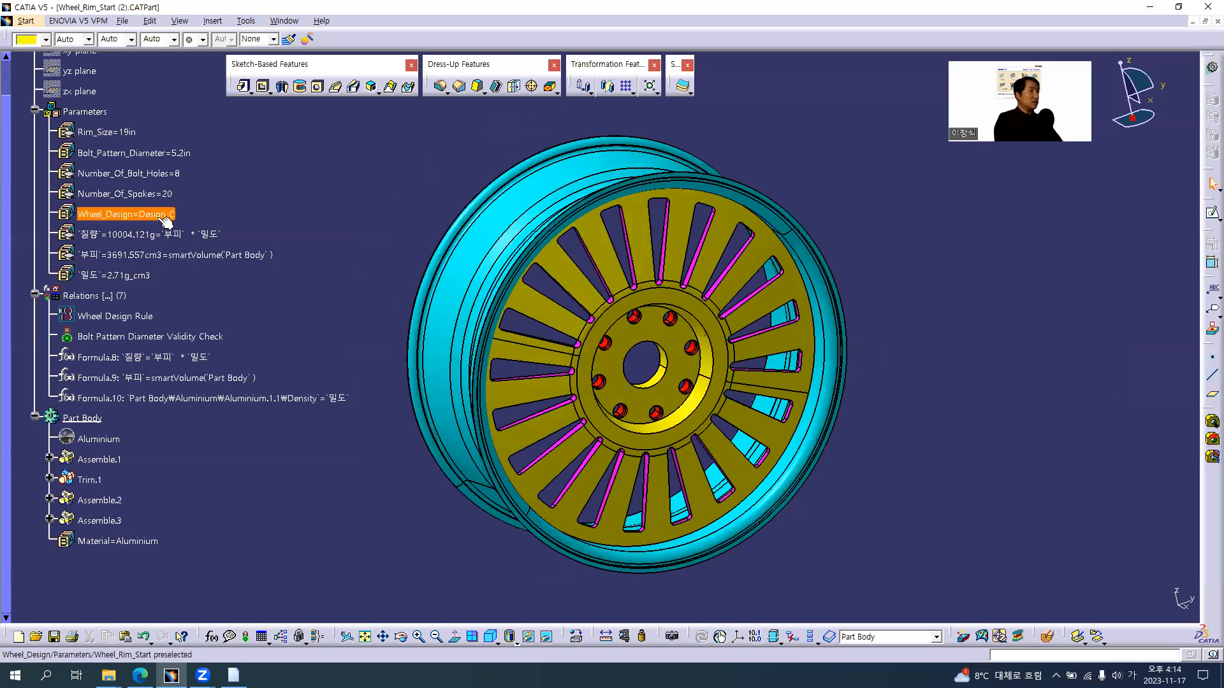
{"action": "double_click", "coordinate": [139, 216]}
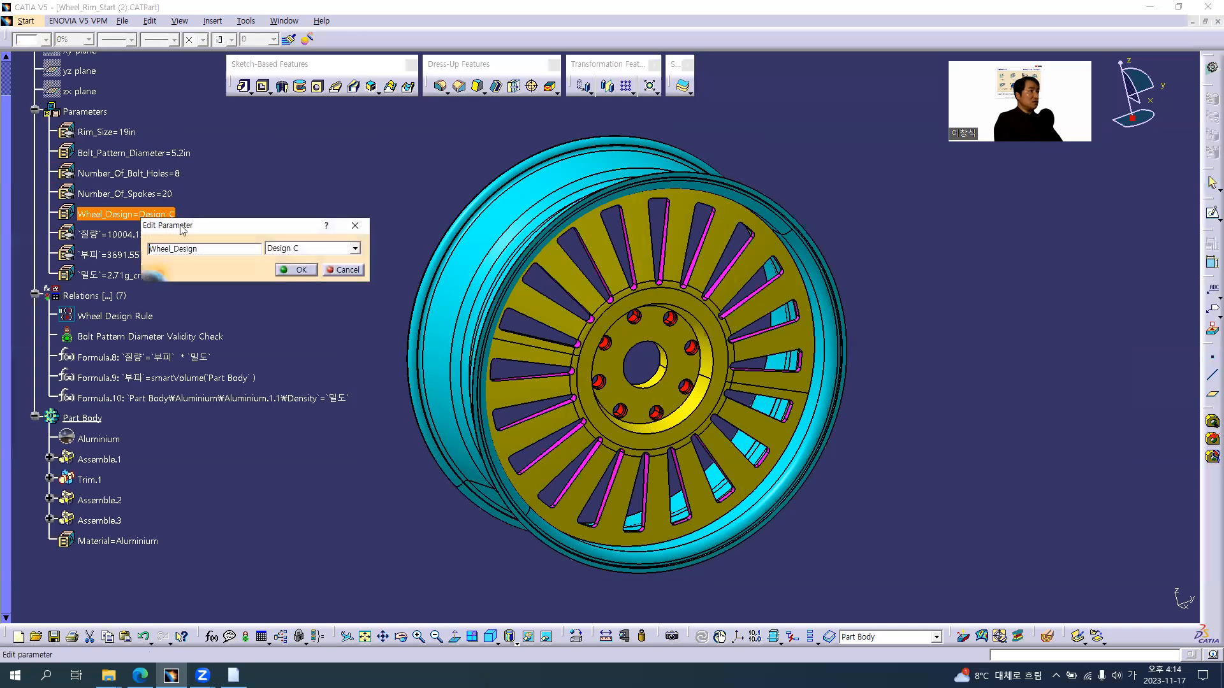
{"action": "left_click", "coordinate": [299, 248]}
{"action": "left_click", "coordinate": [312, 273]}
{"action": "left_click", "coordinate": [297, 270]}
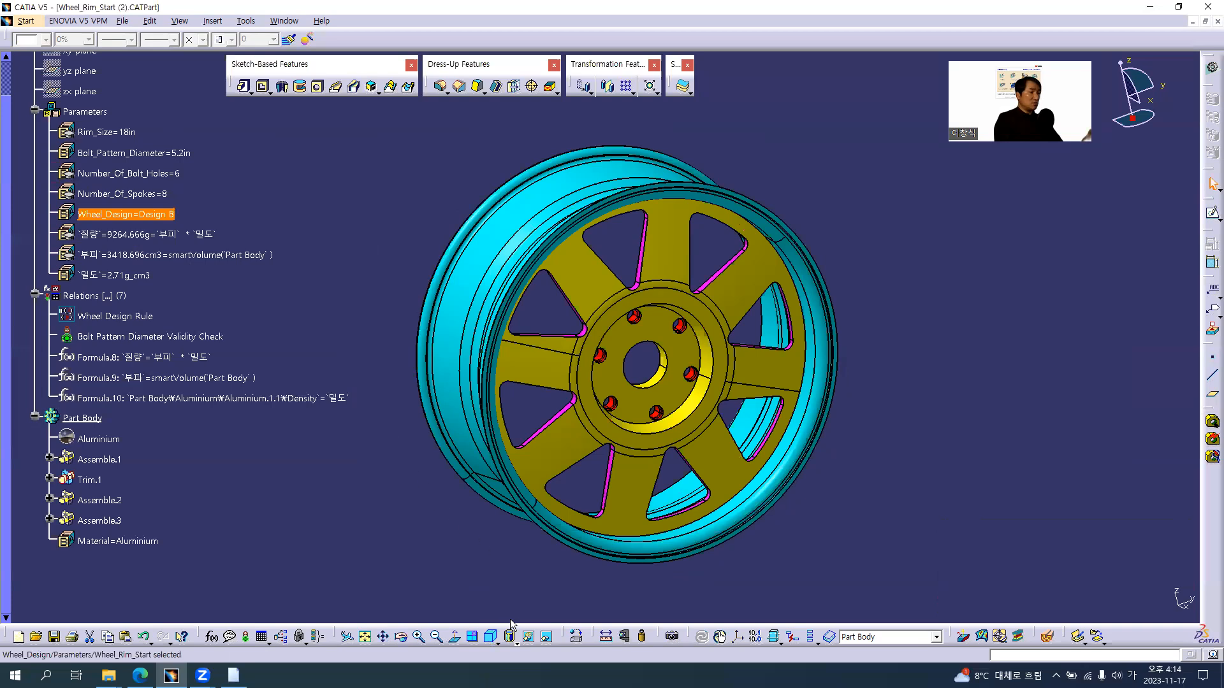
Display the wheel in Shading with Material mode and view it from a slightly different angle
{"action": "left_click", "coordinate": [517, 642]}
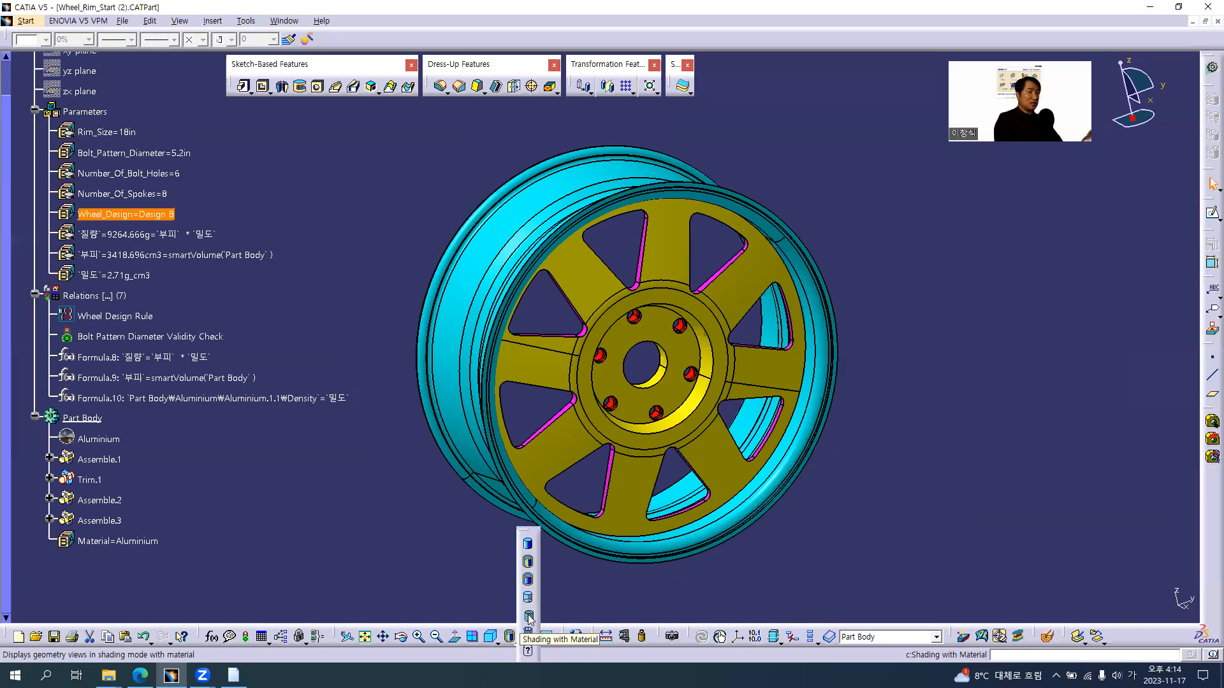
{"action": "left_click", "coordinate": [529, 617]}
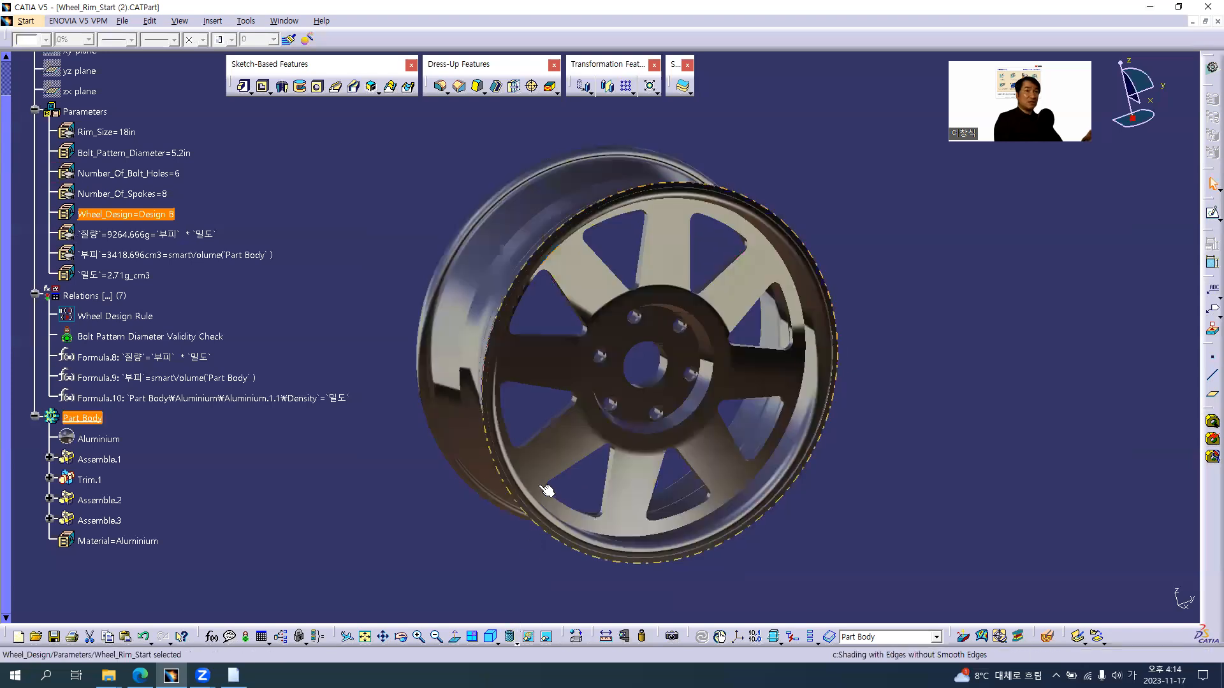
{"action": "left_click", "coordinate": [638, 386]}
{"action": "middle_click_drag", "start_coordinate": [638, 385], "coordinate": [651, 387]}
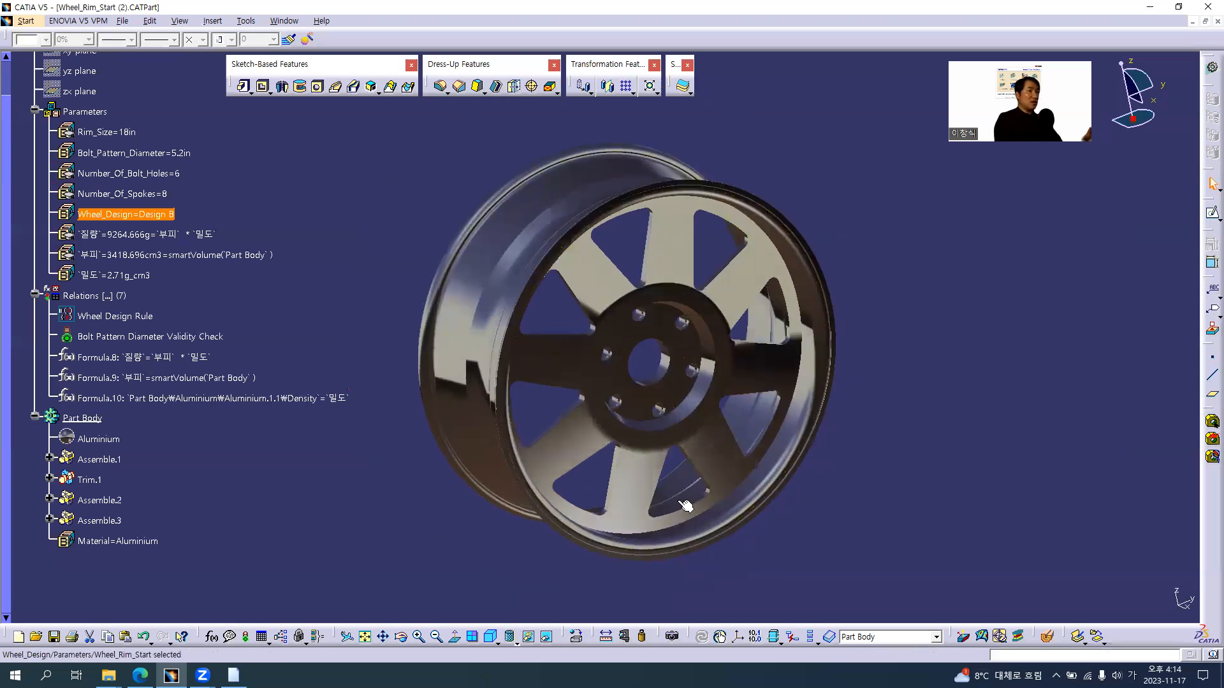
{"action": "middle_click_drag", "start_coordinate": [523, 245], "coordinate": [518, 221], "text": "ctrl"}
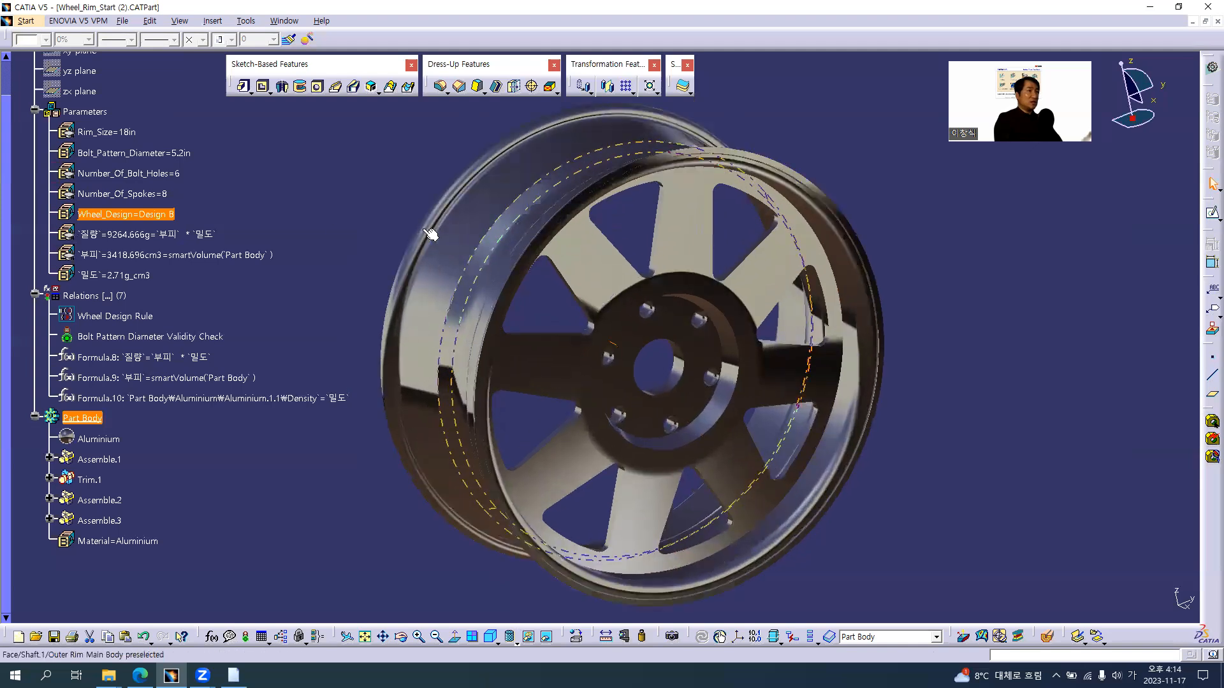
Change the Wheel_Design parameter to Design A
{"action": "left_click", "coordinate": [284, 216]}
{"action": "double_click", "coordinate": [146, 218]}
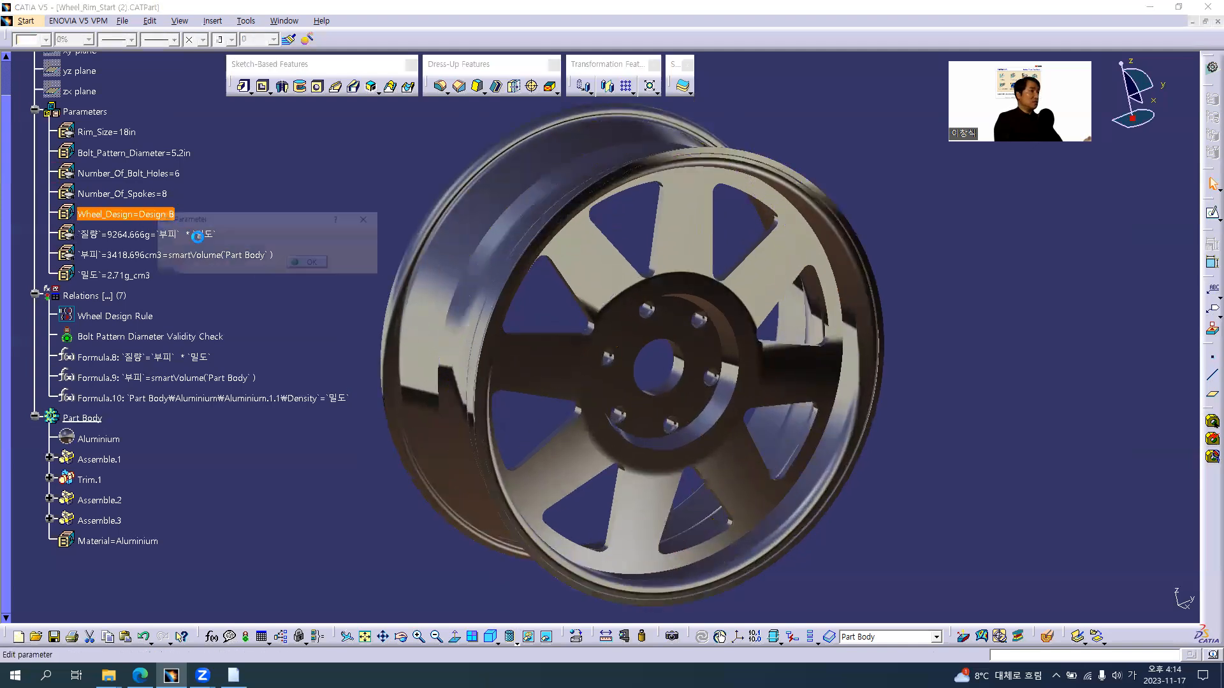
{"action": "left_click", "coordinate": [315, 243]}
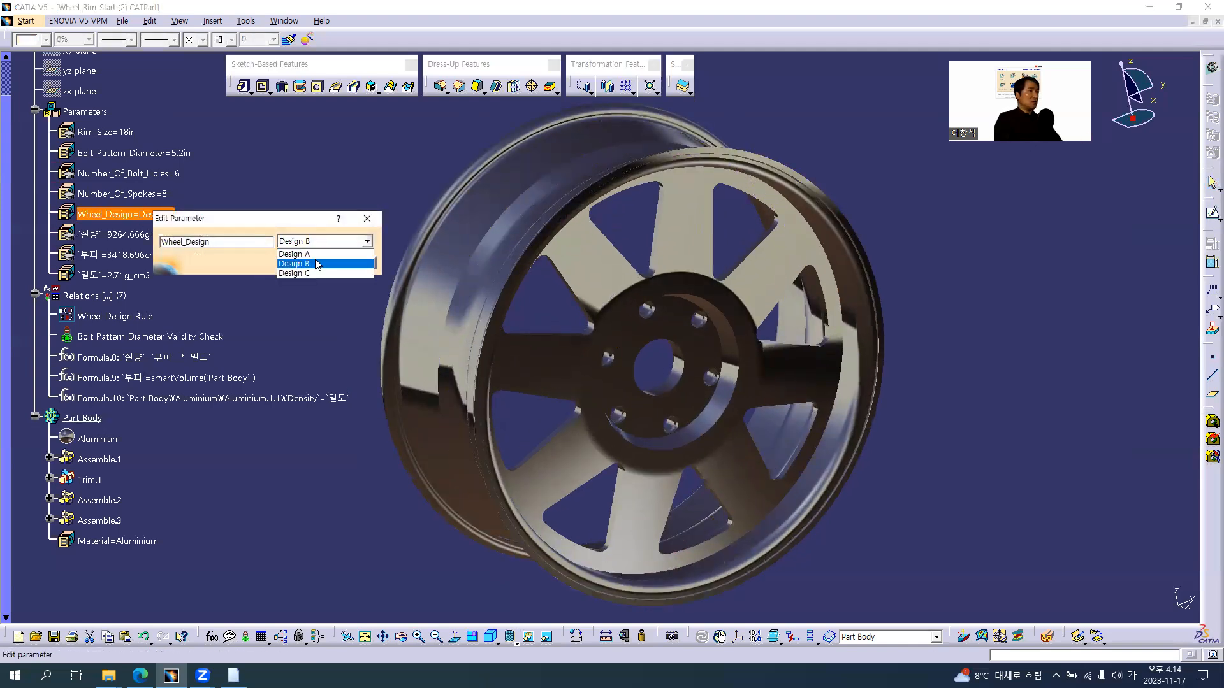
{"action": "left_click", "coordinate": [316, 252]}
{"action": "left_click", "coordinate": [313, 263]}
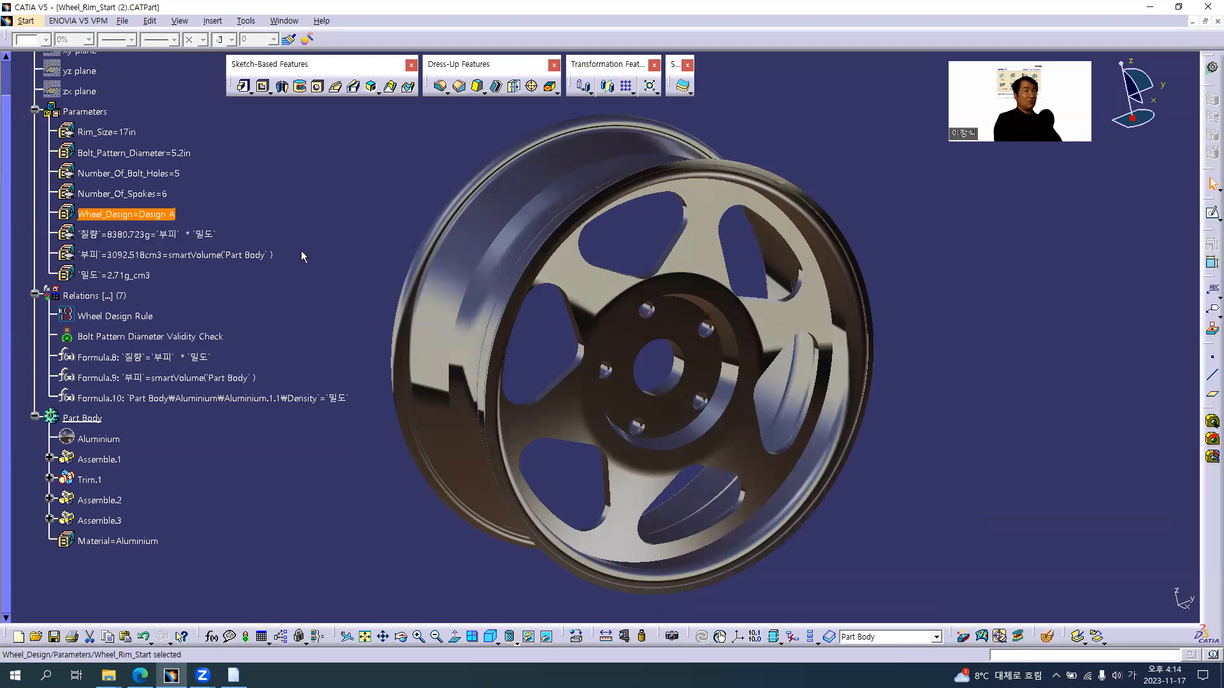
{"action": "left_click", "coordinate": [283, 296]}
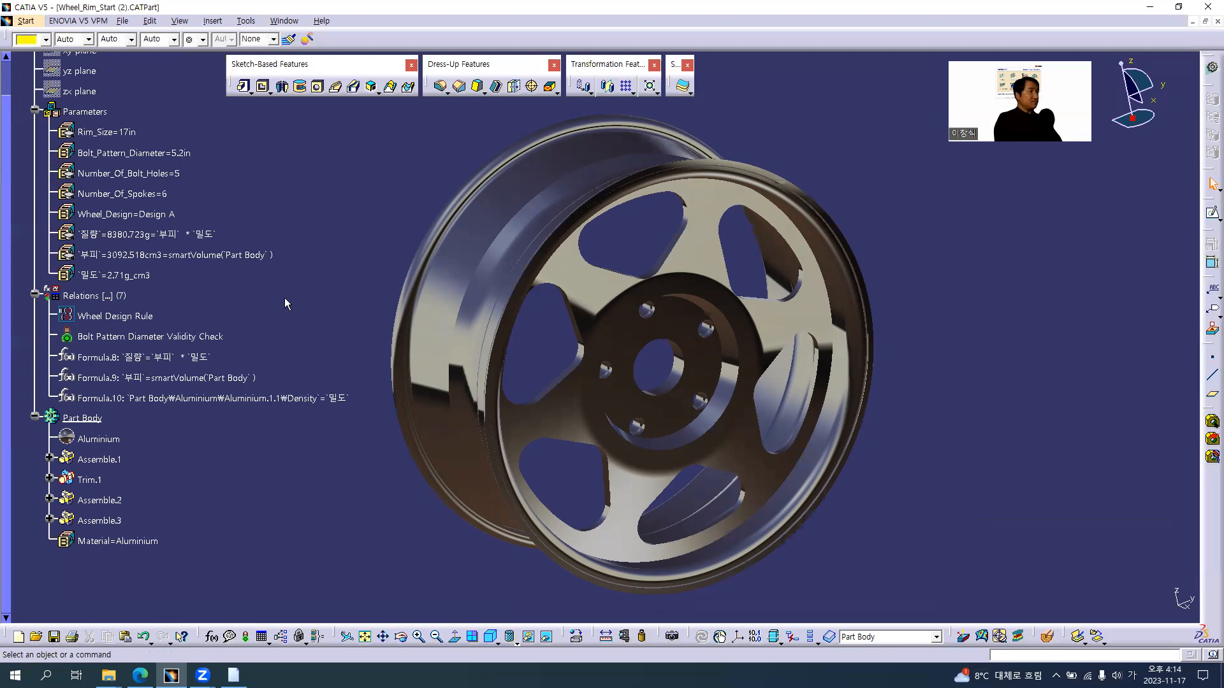
Apply the Steel metal from the material library to Part Body in place of Aluminium
{"action": "middle_click_drag", "start_coordinate": [497, 336], "coordinate": [502, 358]}
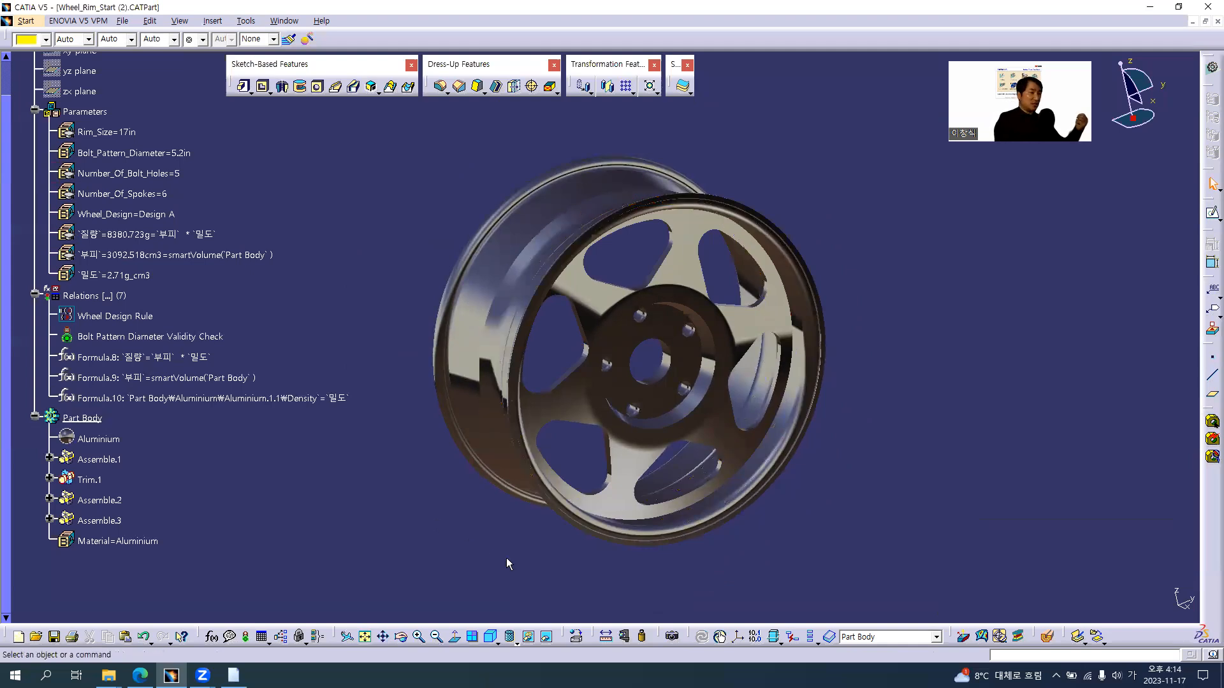
{"action": "left_click", "coordinate": [577, 638]}
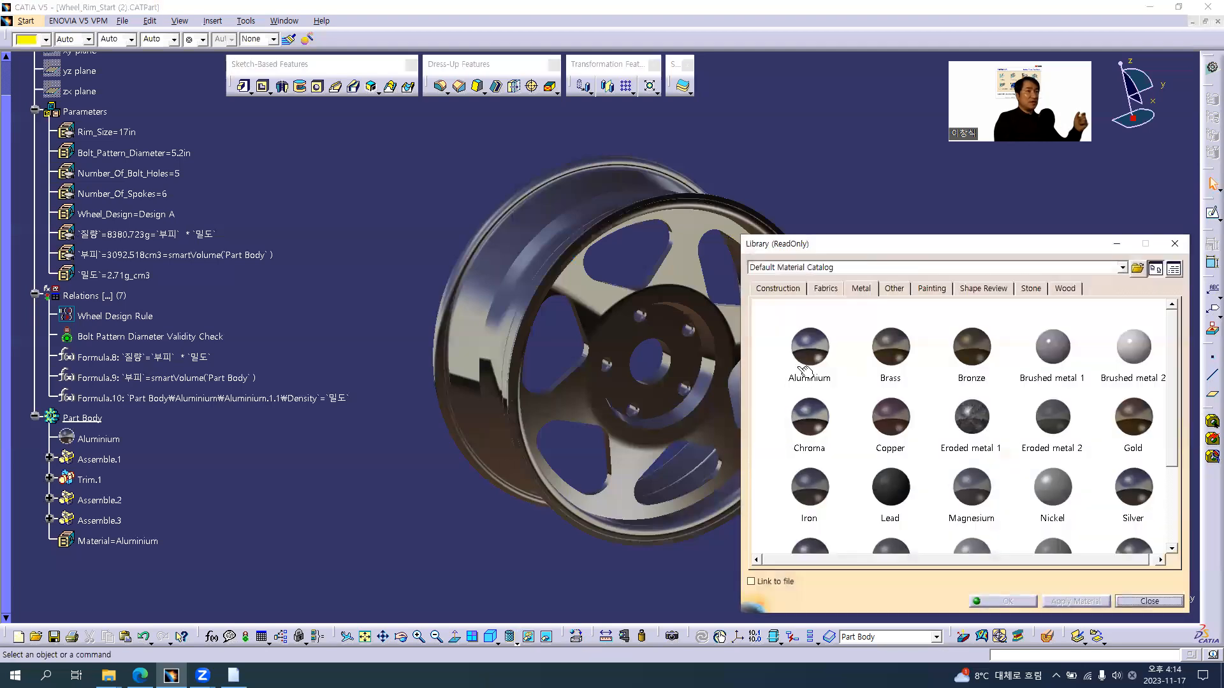
{"action": "scroll", "coordinate": [835, 450], "scroll_direction": "down", "scroll_amount": 1}
{"action": "left_click", "coordinate": [823, 496]}
{"action": "left_click_drag", "start_coordinate": [827, 501], "coordinate": [89, 422]}
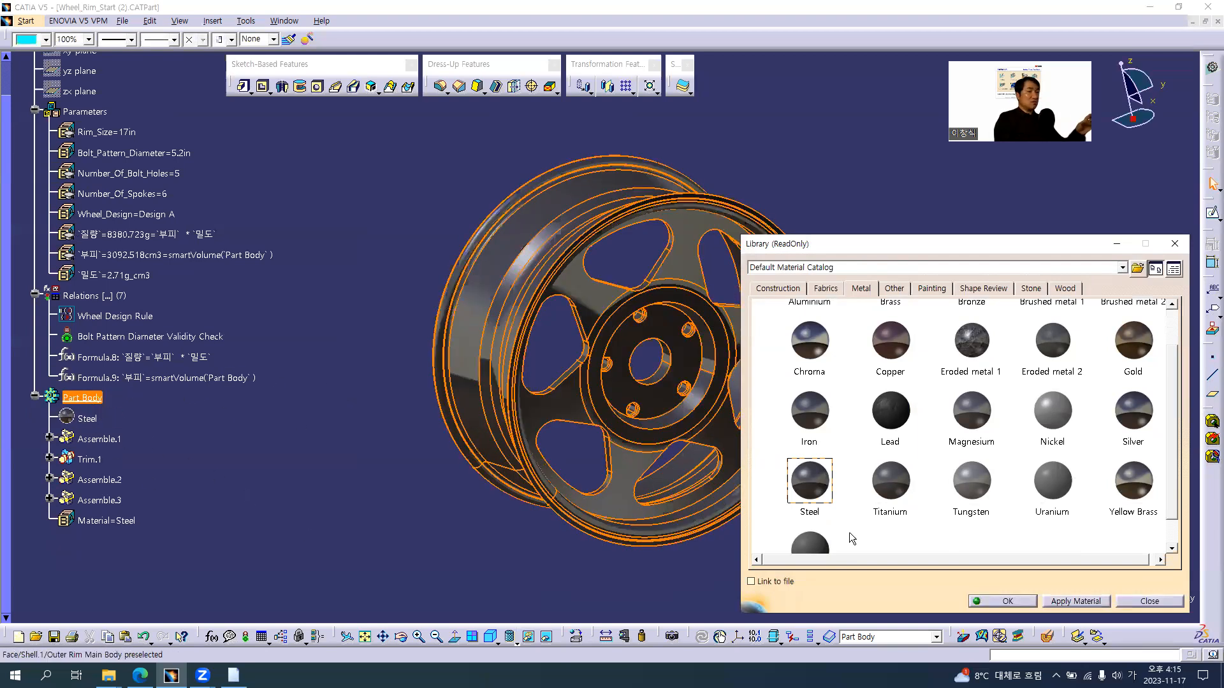
{"action": "left_click", "coordinate": [1017, 603]}
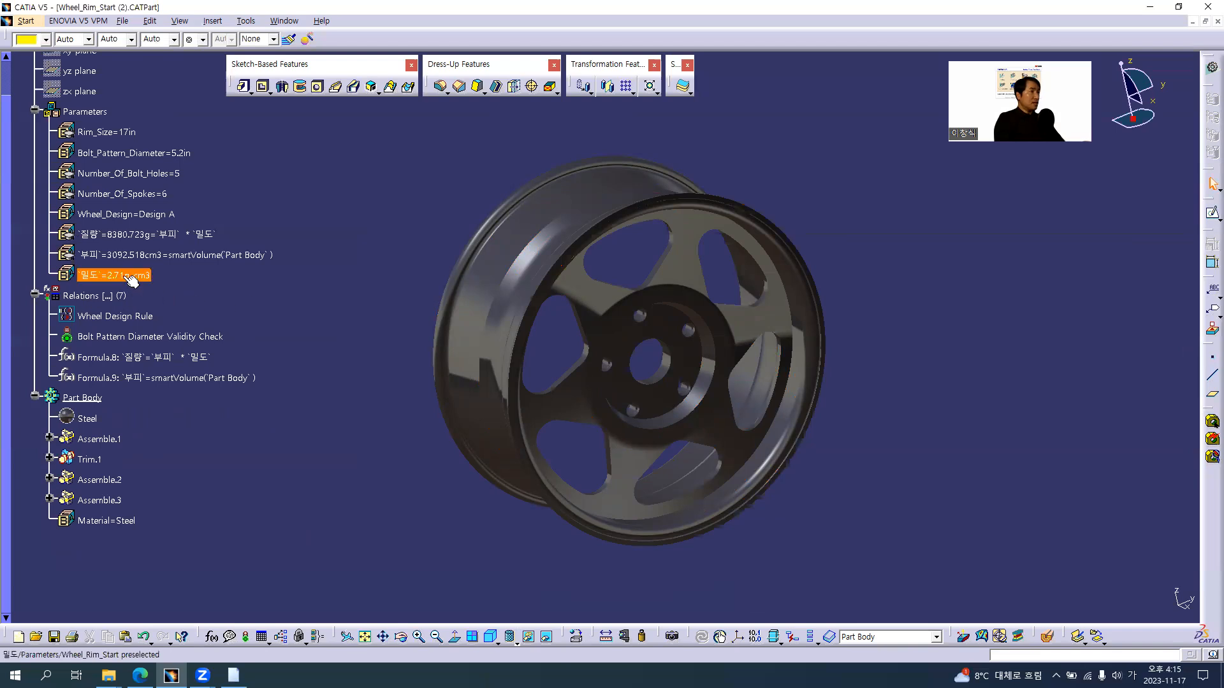
Look up the Density in the Steel material's analysis properties and set the 밀도 parameter to 7.86 g_cm3
{"action": "left_click", "coordinate": [99, 418]}
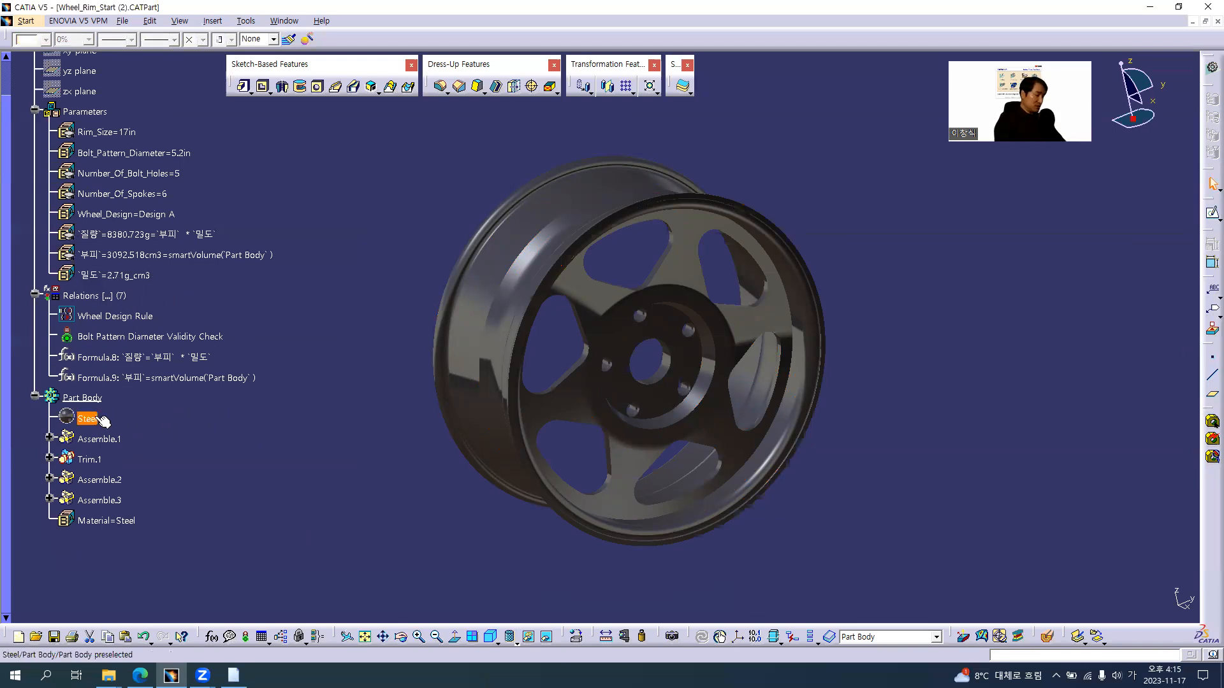
{"action": "double_click", "coordinate": [99, 419]}
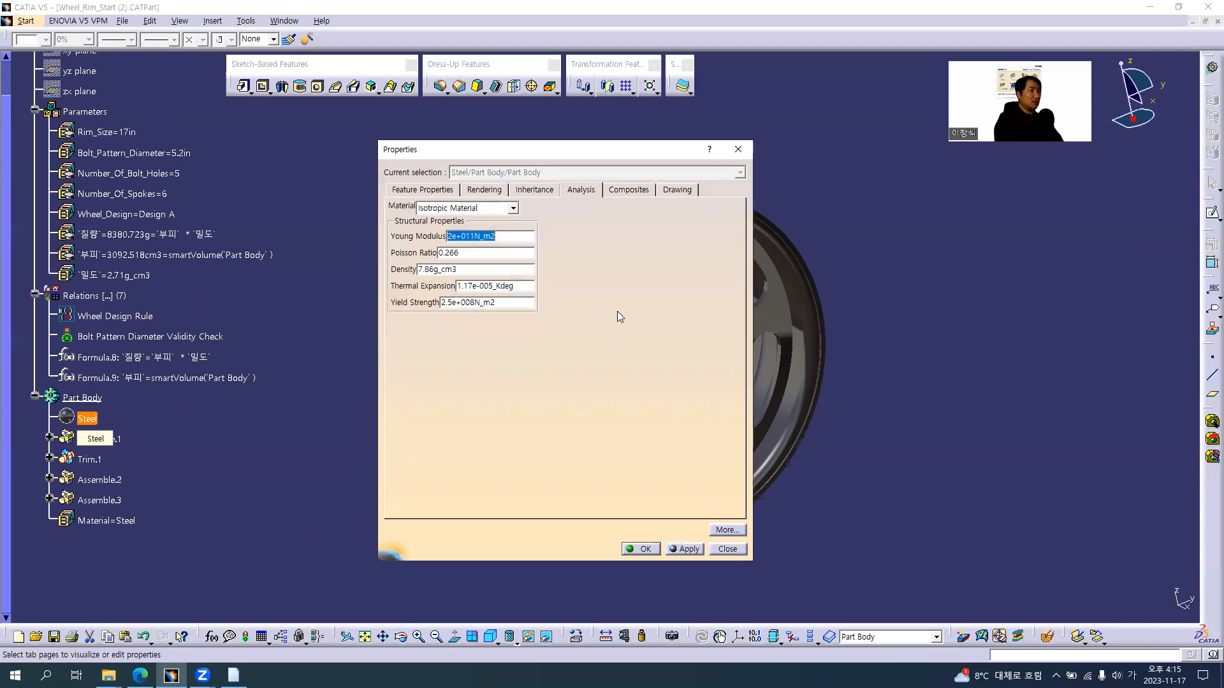
{"action": "left_click_drag", "start_coordinate": [462, 270], "coordinate": [381, 271]}
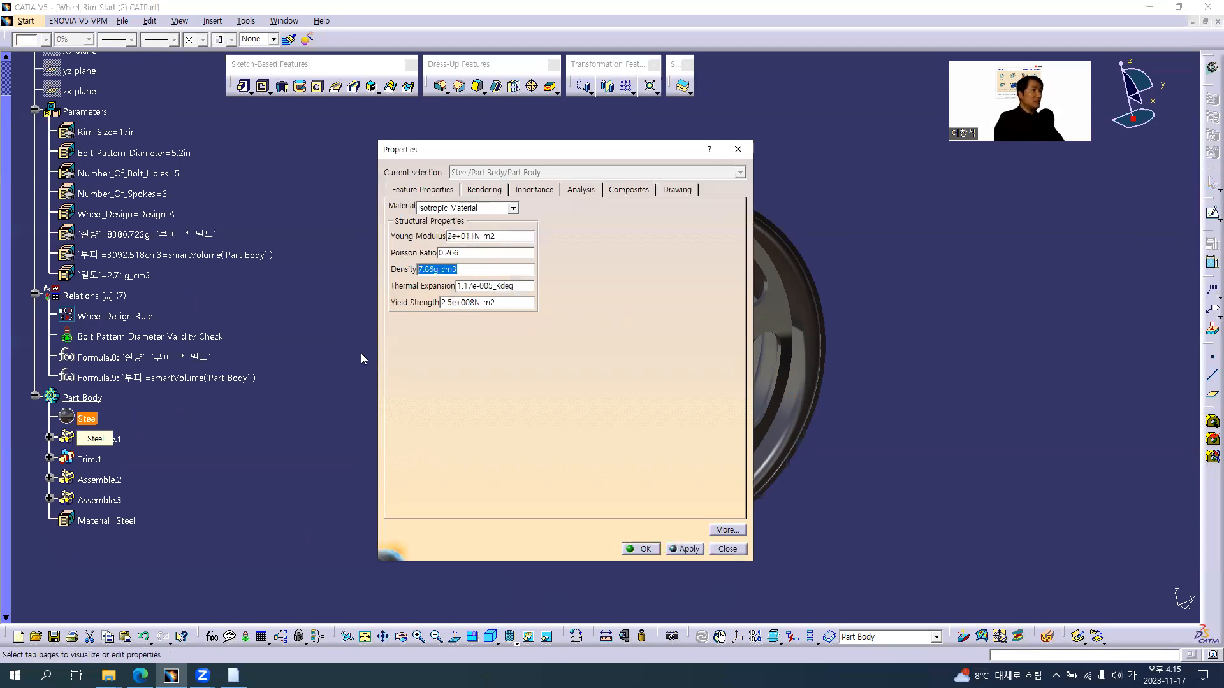
{"action": "left_click", "coordinate": [126, 275]}
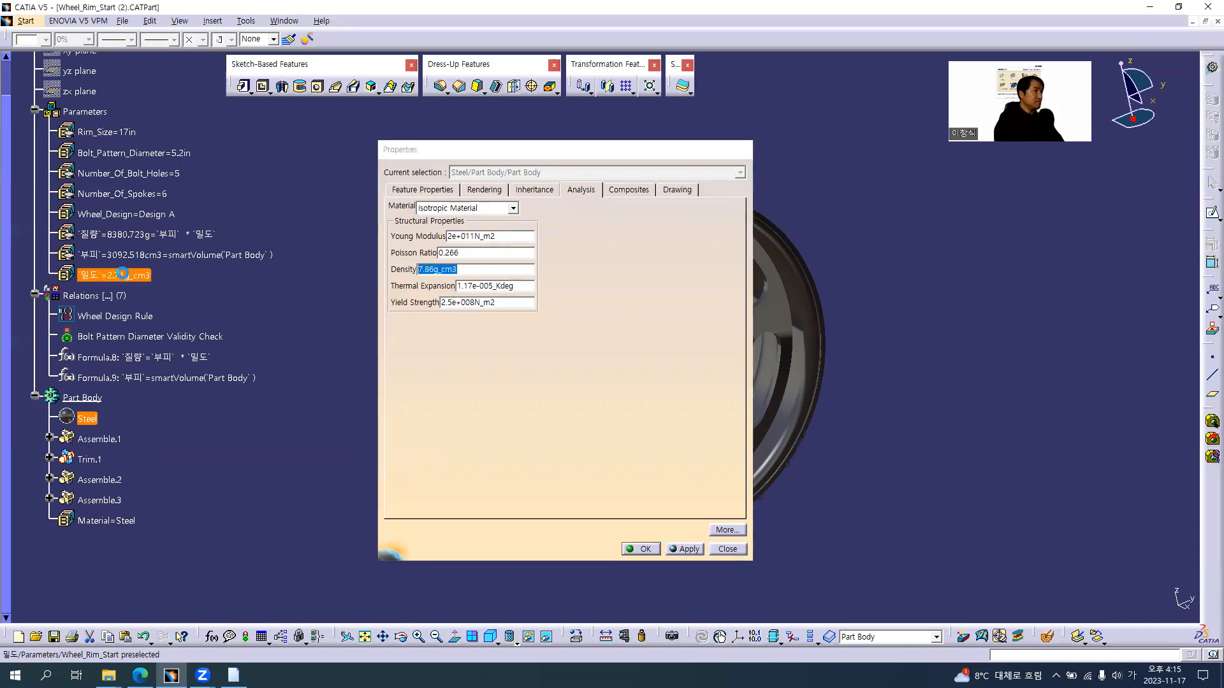
{"action": "double_click", "coordinate": [125, 277]}
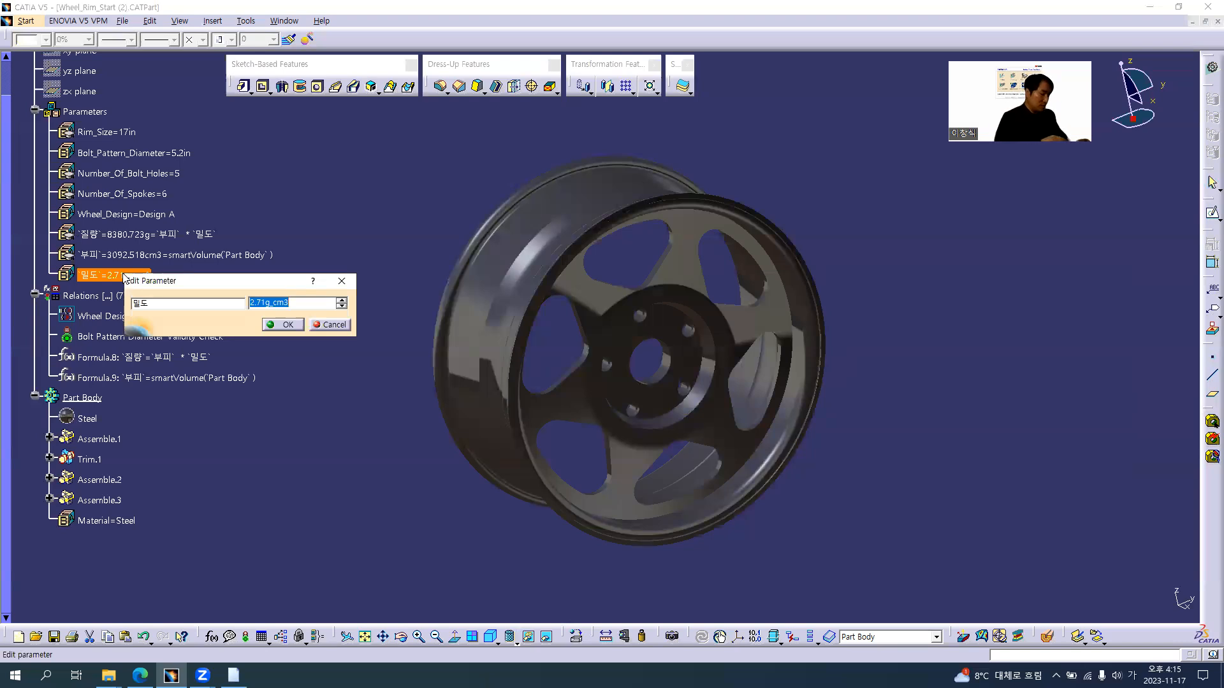
{"action": "type", "text": "7.86"}
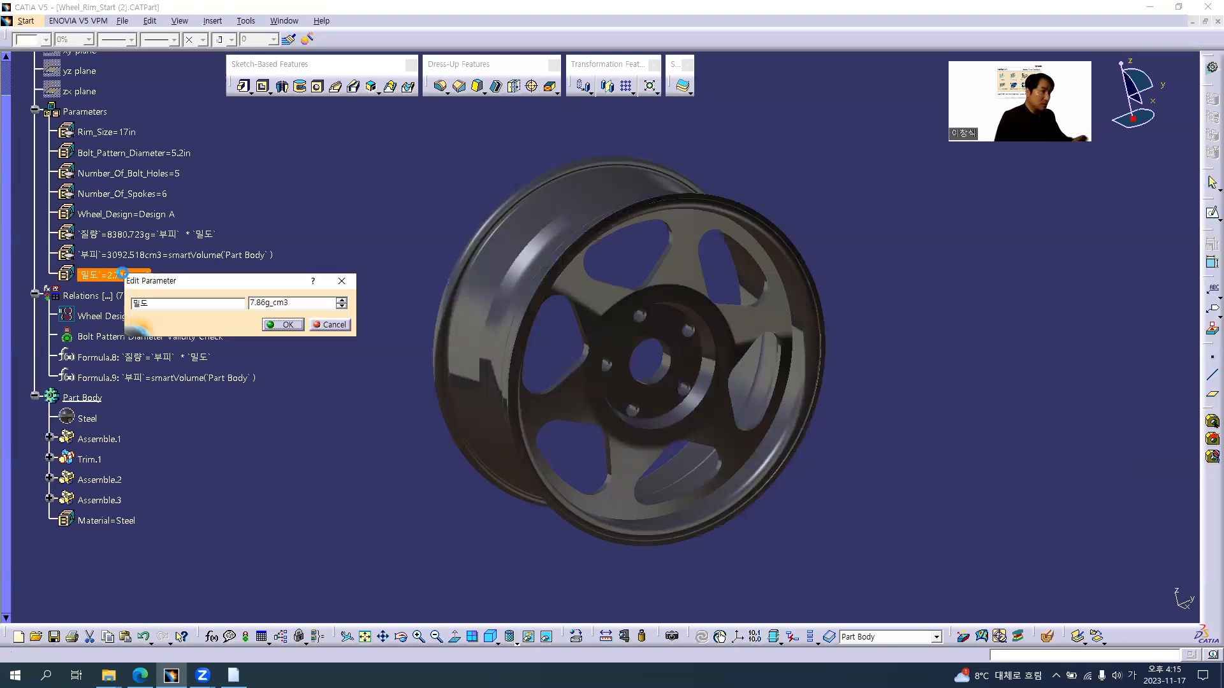
{"action": "key", "text": "Return"}
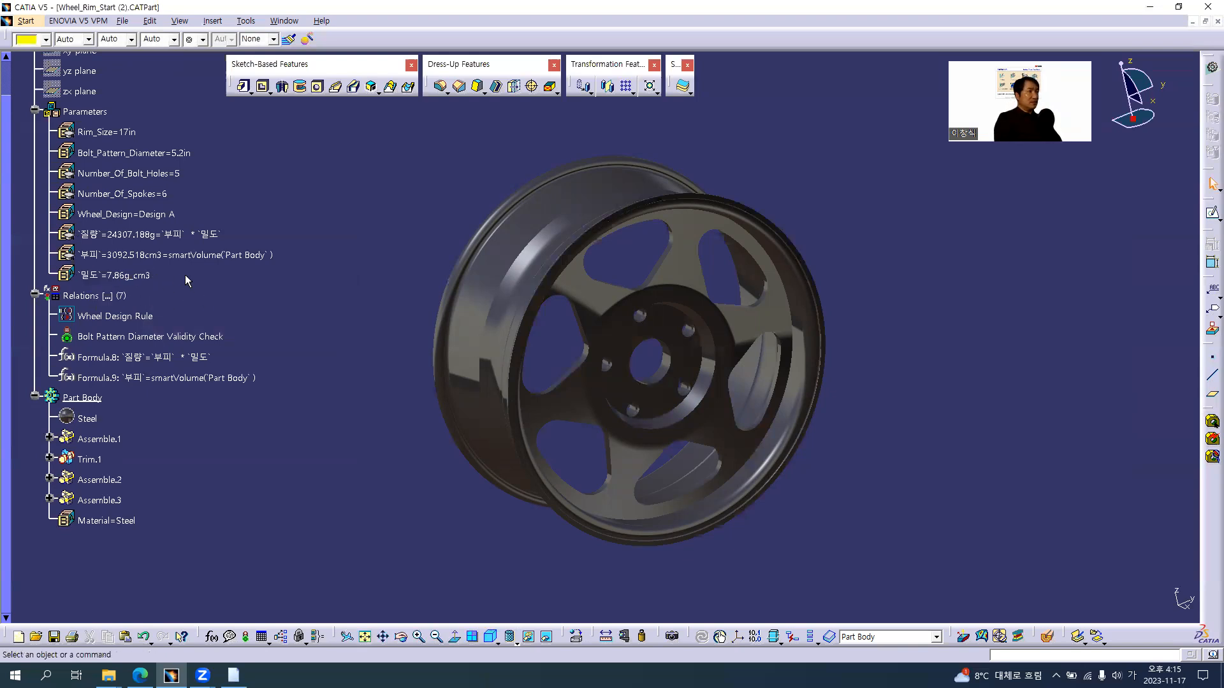
Change the Wheel_Design parameter to Design B
{"action": "left_click", "coordinate": [169, 217]}
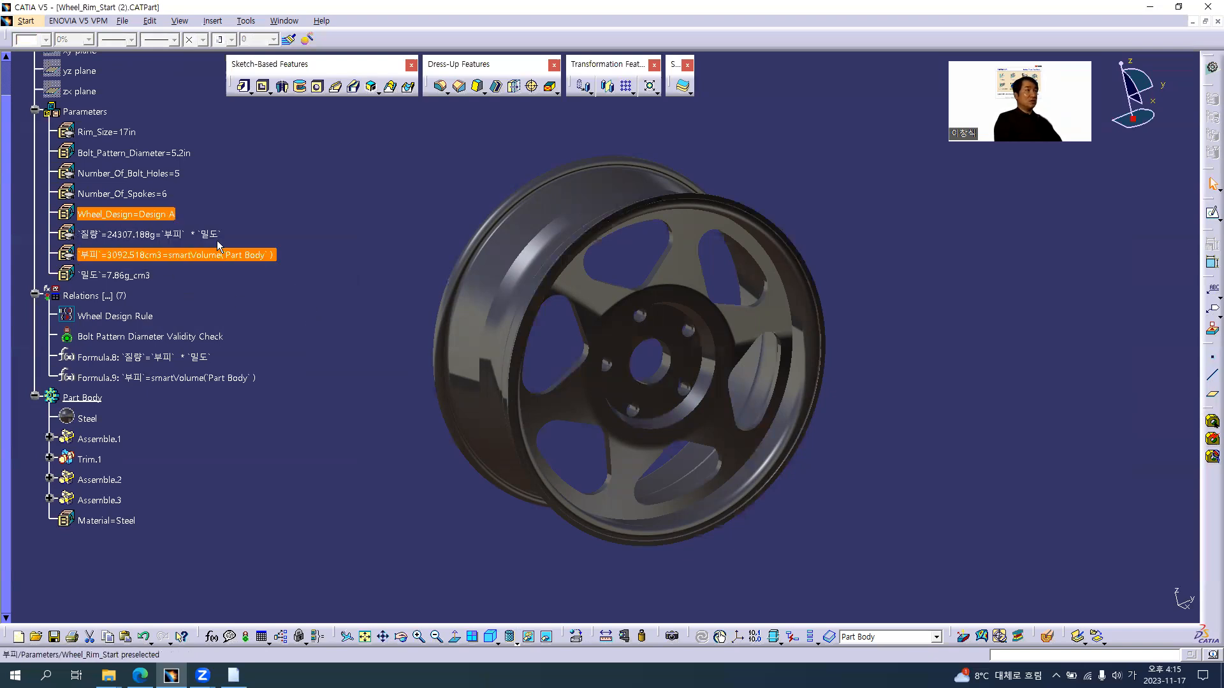
{"action": "double_click", "coordinate": [160, 217]}
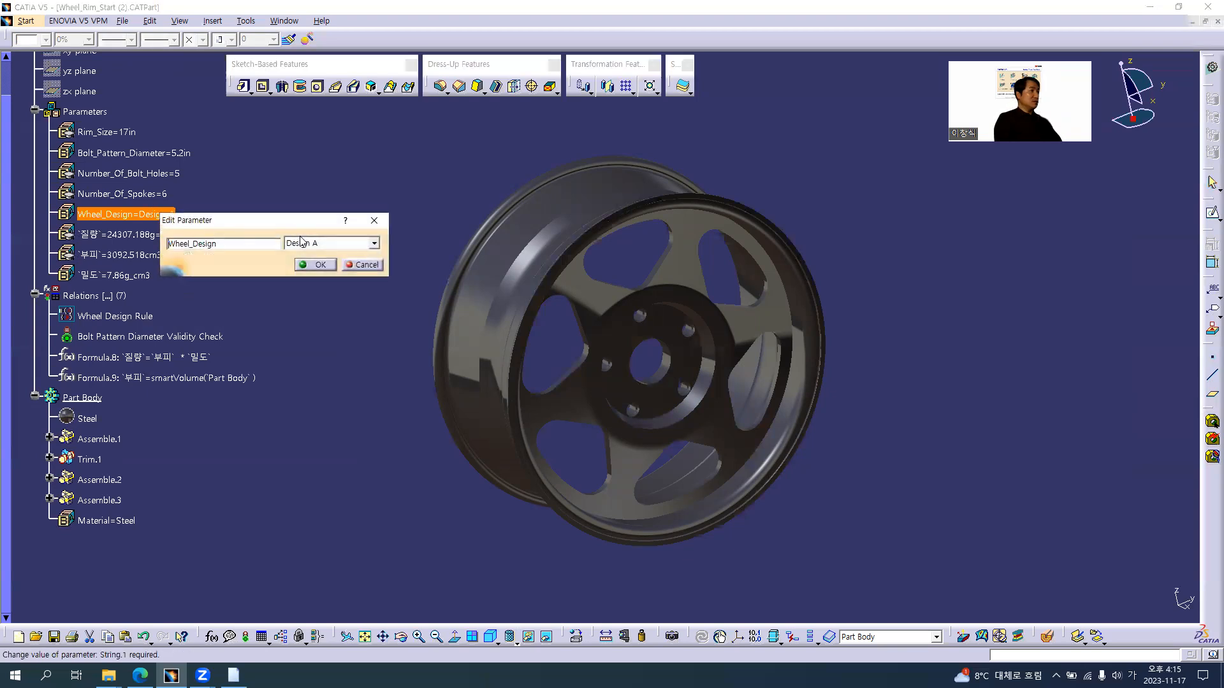
{"action": "left_click", "coordinate": [325, 243]}
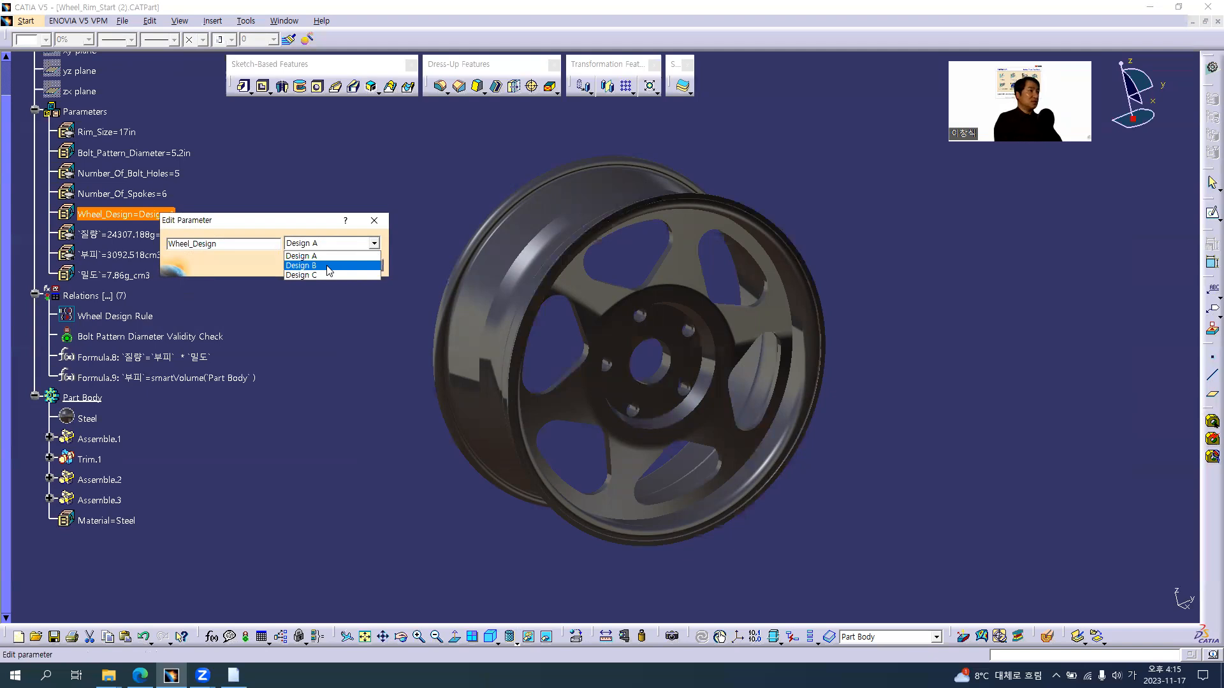
{"action": "left_click", "coordinate": [327, 266]}
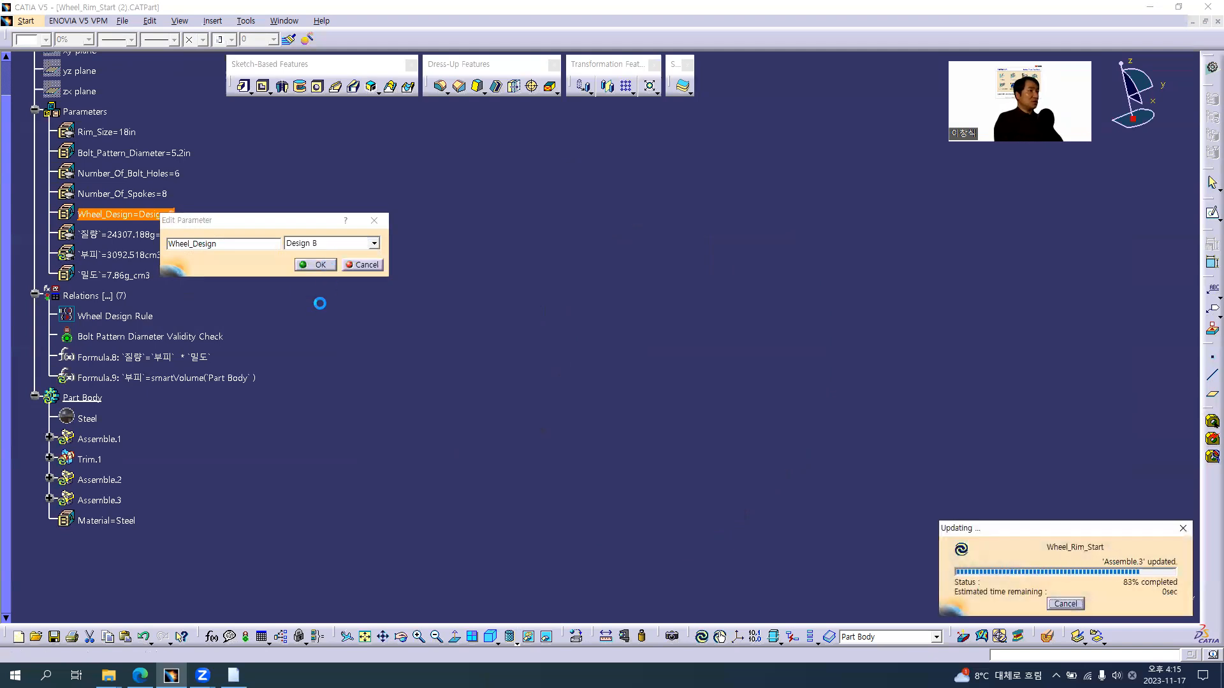
Switch the Wheel_Design parameter back to Design A
{"action": "double_click", "coordinate": [166, 213]}
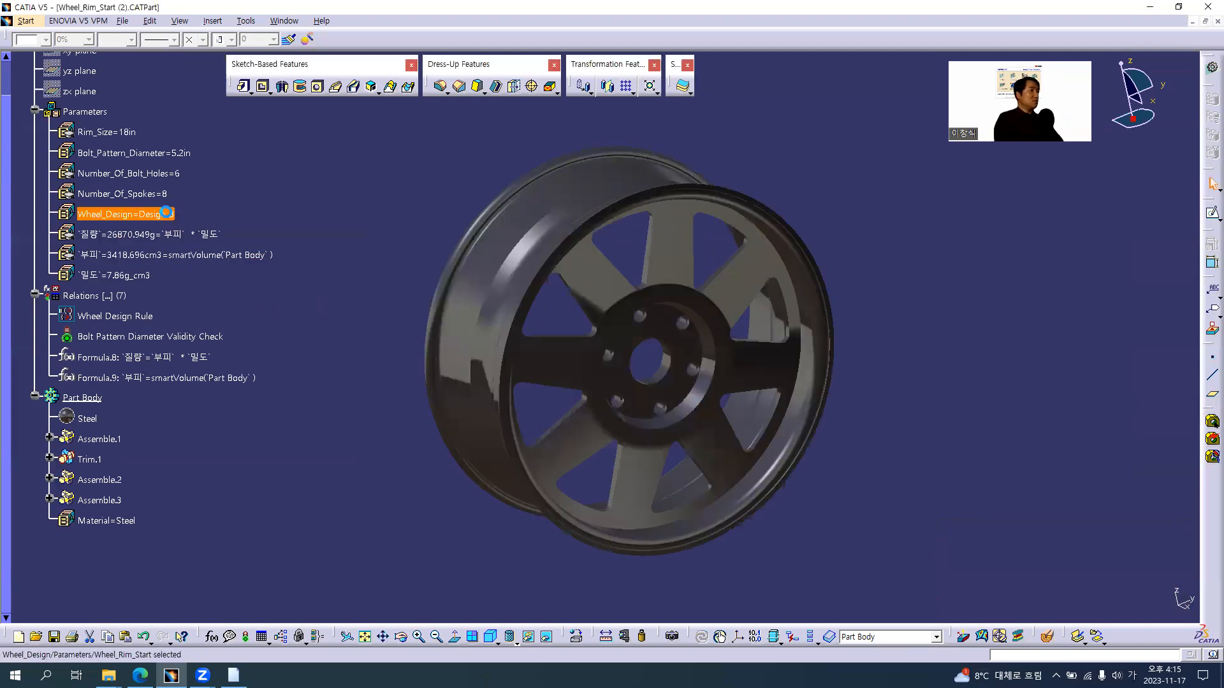
{"action": "left_click", "coordinate": [332, 243]}
{"action": "left_click", "coordinate": [325, 256]}
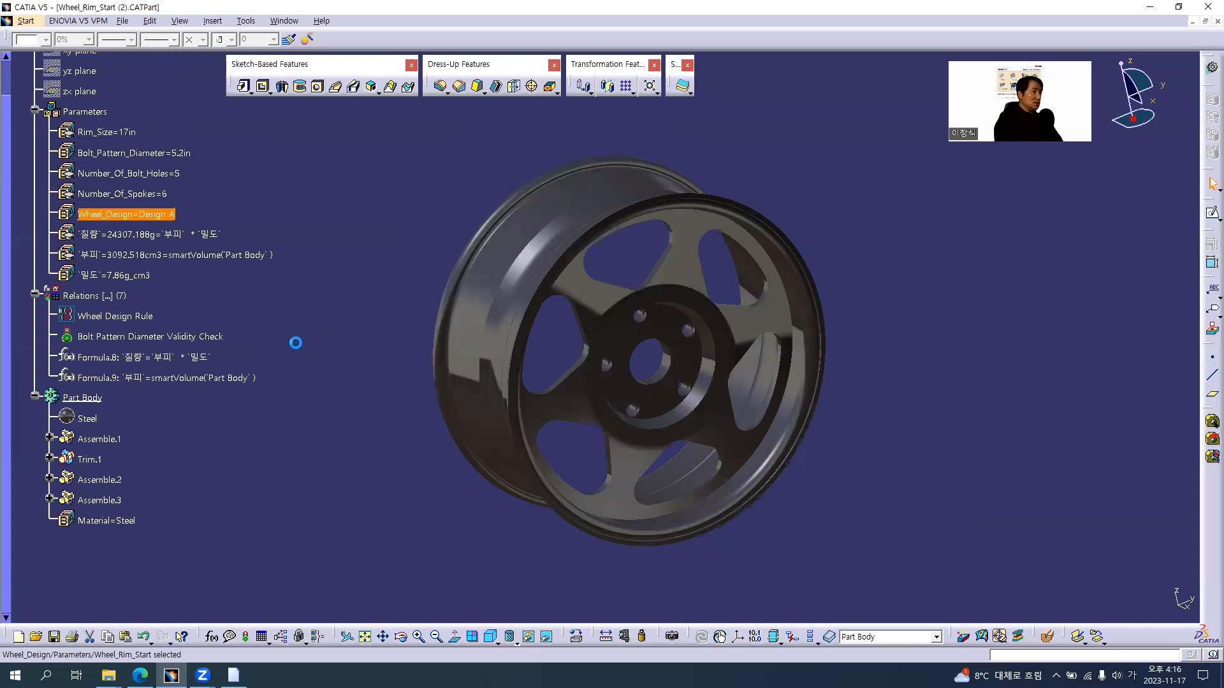
{"action": "left_click", "coordinate": [296, 343]}
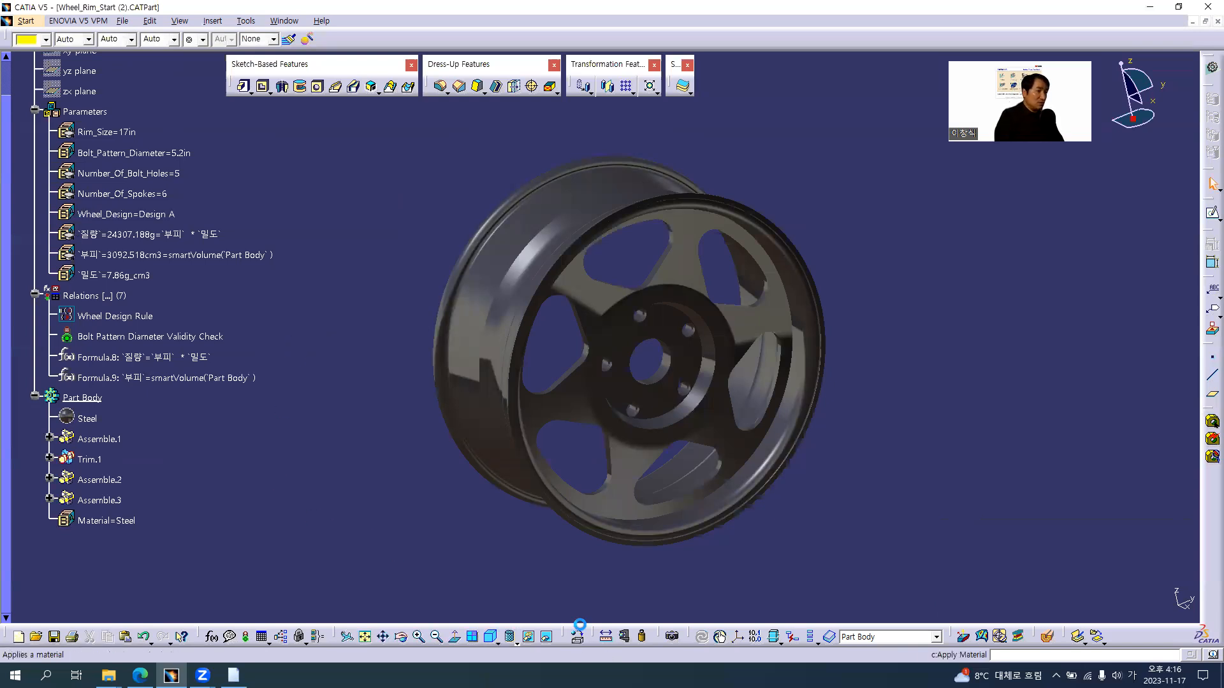
Apply the Gold metal from the material library to Part Body in place of Steel
{"action": "scroll", "coordinate": [843, 421], "scroll_direction": "down", "scroll_amount": 1}
{"action": "scroll", "coordinate": [844, 415], "scroll_direction": "down", "scroll_amount": 1}
{"action": "left_click", "coordinate": [988, 436]}
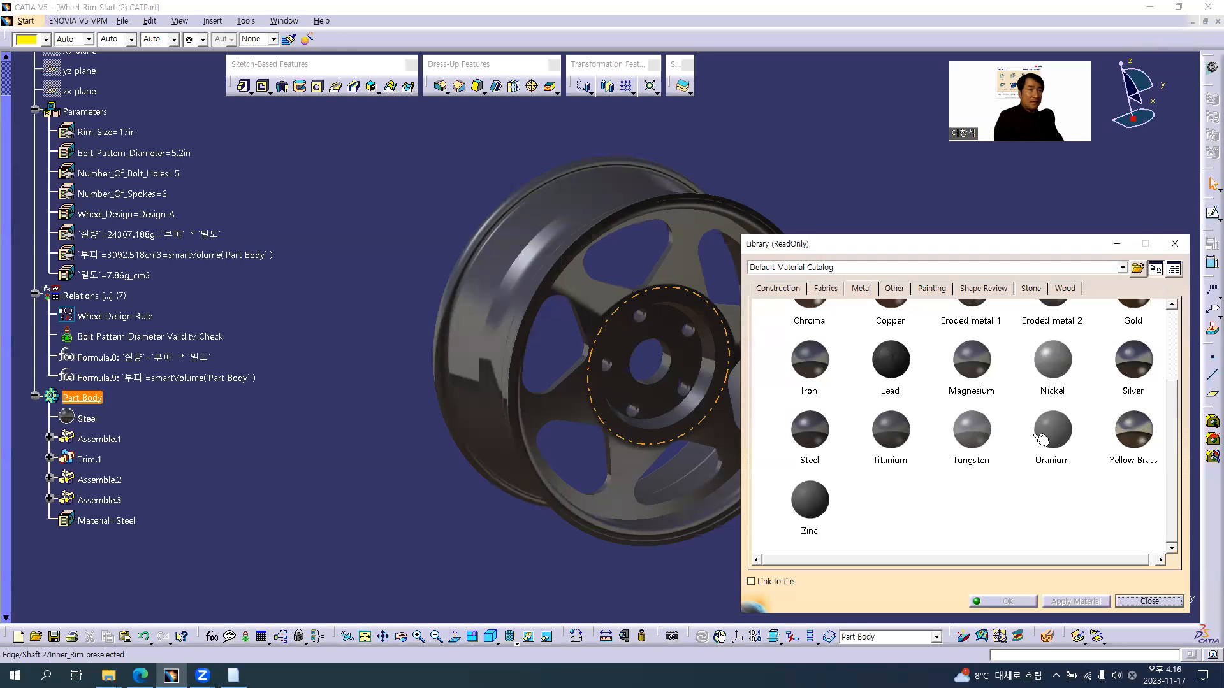
{"action": "scroll", "coordinate": [1089, 414], "scroll_direction": "up", "scroll_amount": 2}
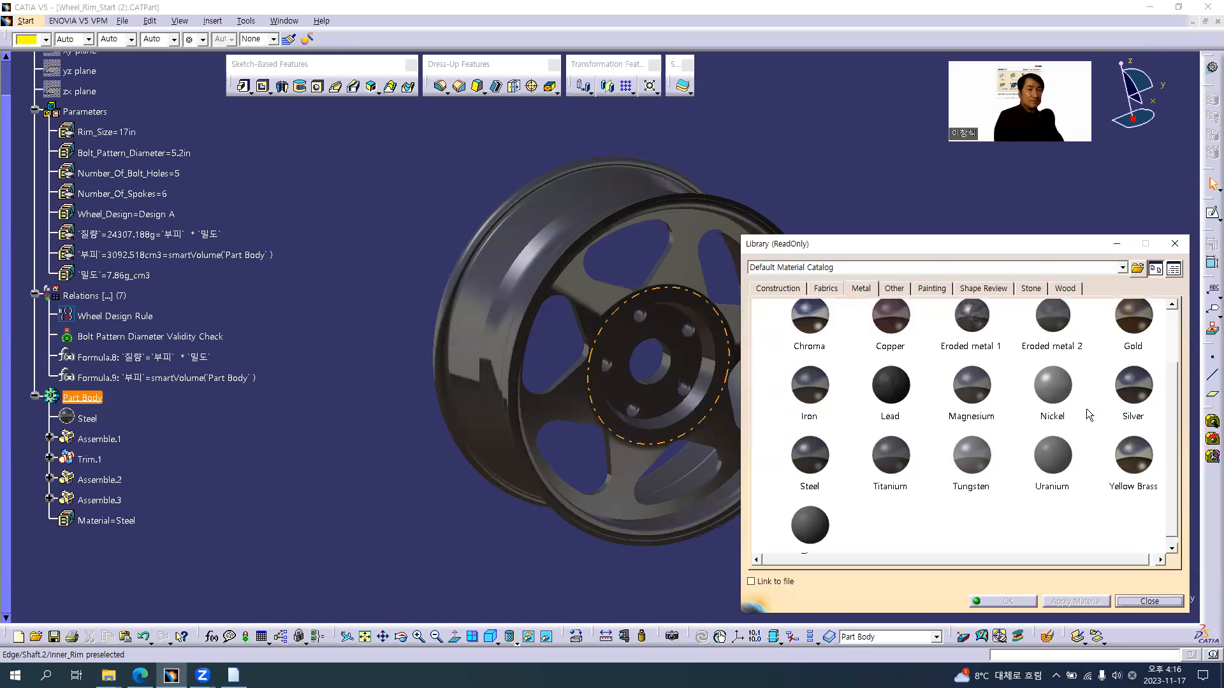
{"action": "left_click", "coordinate": [1134, 347]}
{"action": "left_click_drag", "start_coordinate": [1138, 345], "coordinate": [77, 403]}
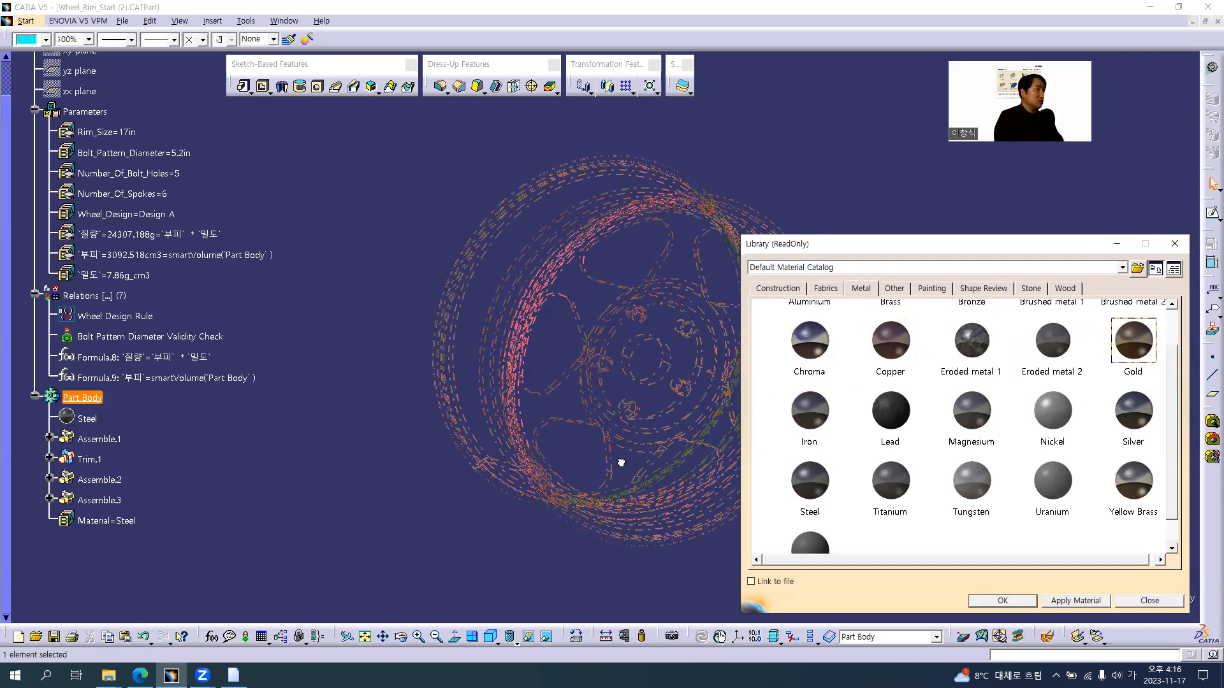
{"action": "left_click", "coordinate": [1007, 601]}
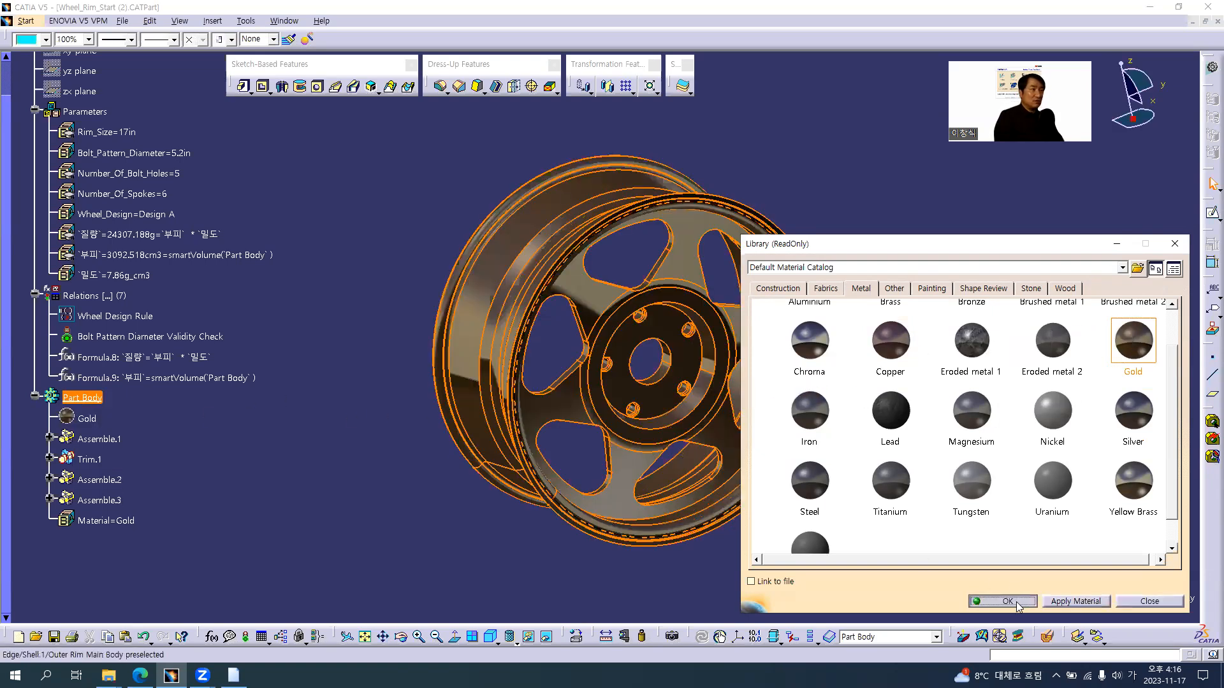
Look up the Density in the Gold material's analysis properties and set the 밀도 parameter to 19.32 g_cm3
{"action": "double_click", "coordinate": [86, 419]}
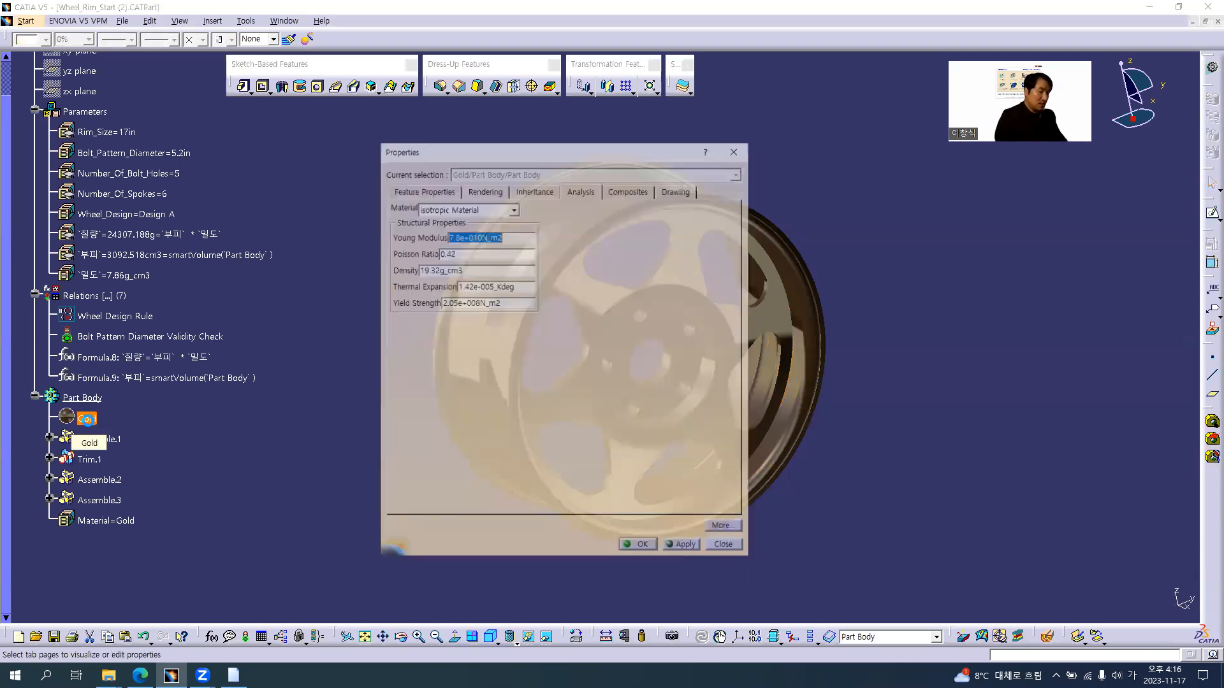
{"action": "left_click_drag", "start_coordinate": [472, 271], "coordinate": [373, 271]}
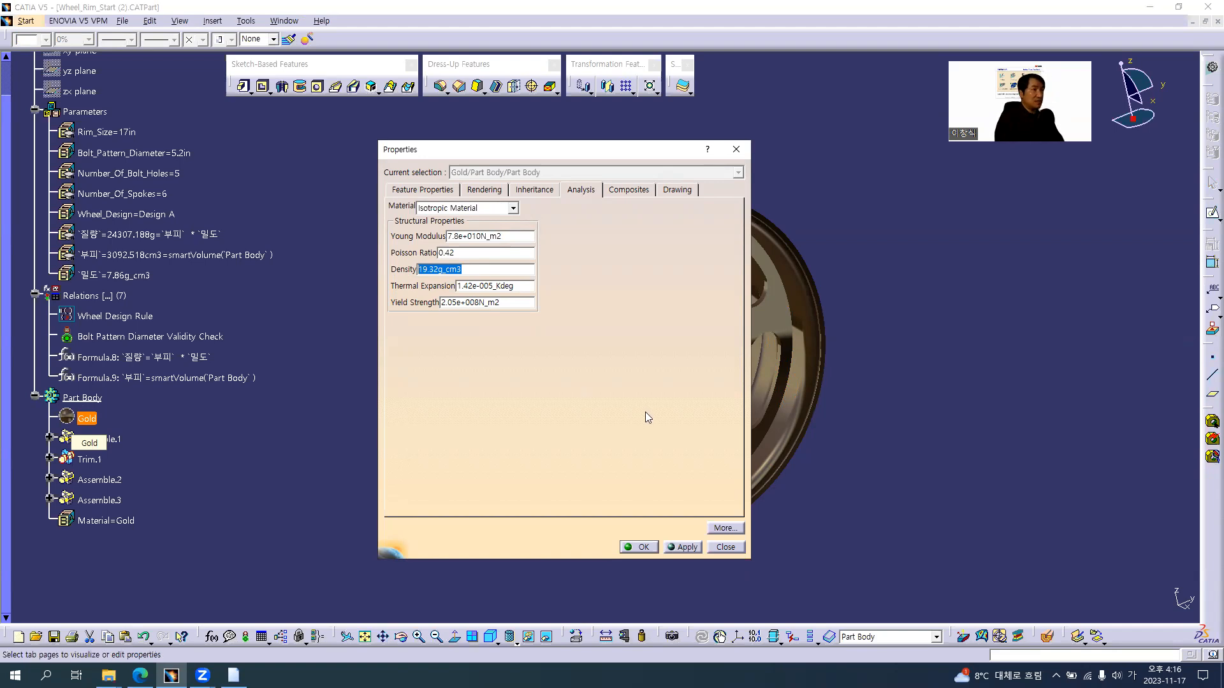
{"action": "left_click", "coordinate": [639, 546]}
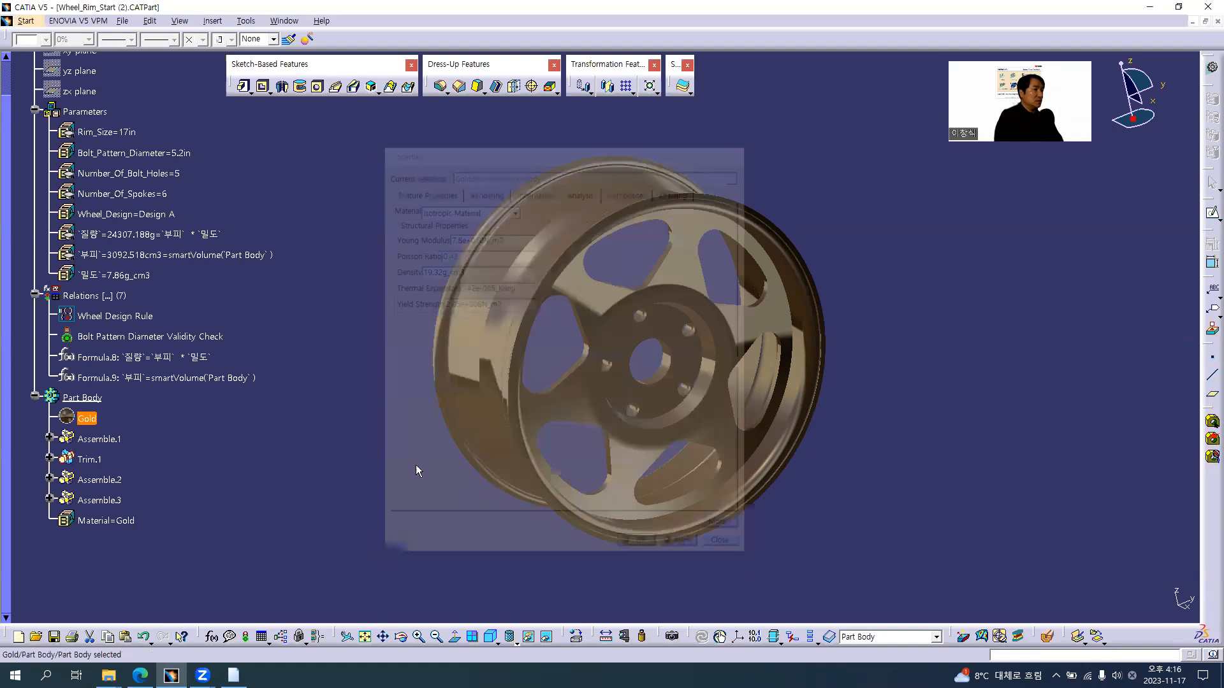
{"action": "double_click", "coordinate": [137, 275]}
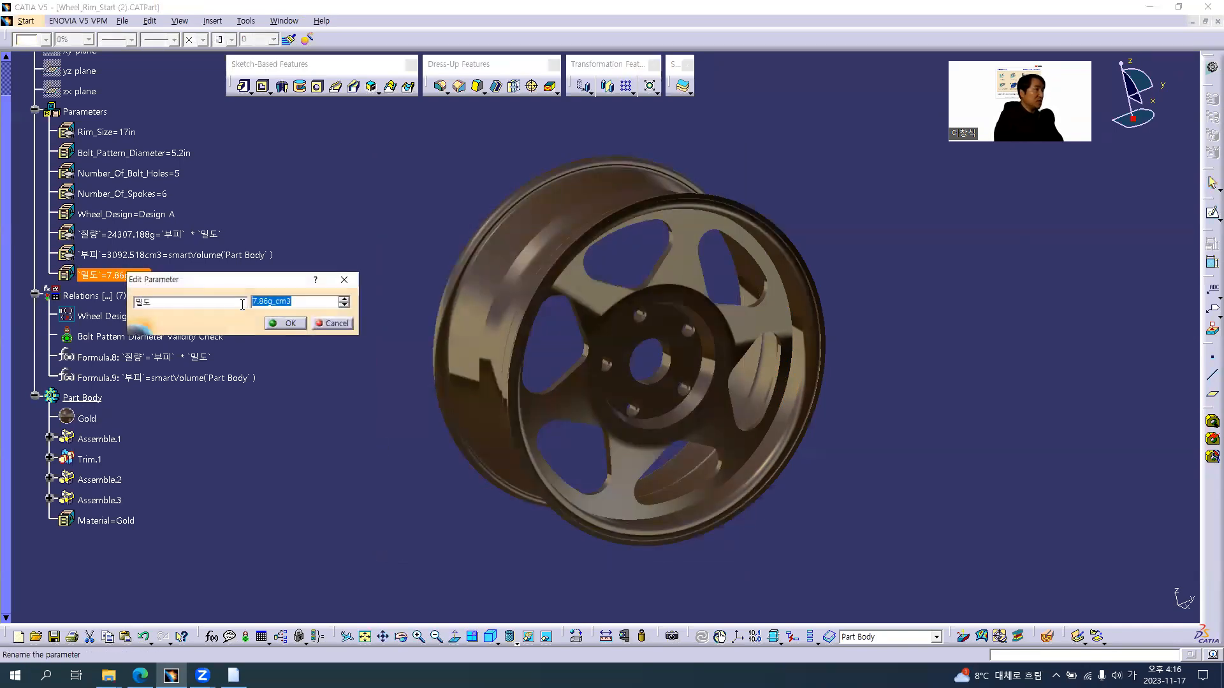
{"action": "type", "text": "19"}
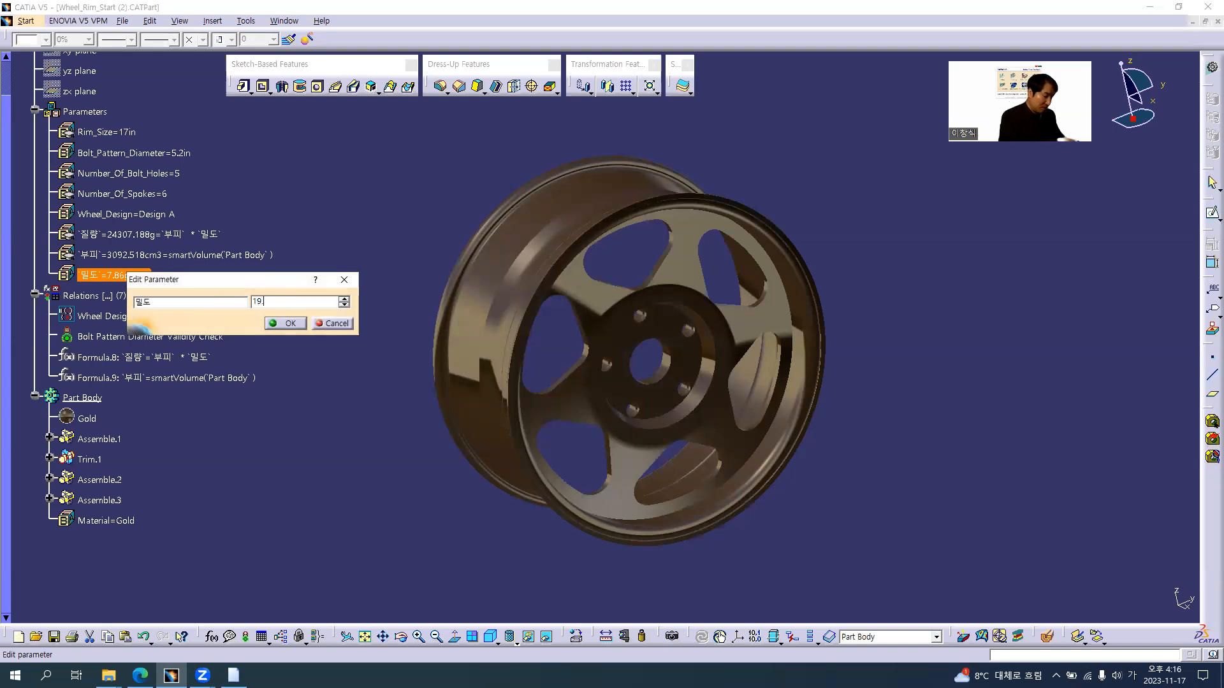
{"action": "key", "text": "Return"}
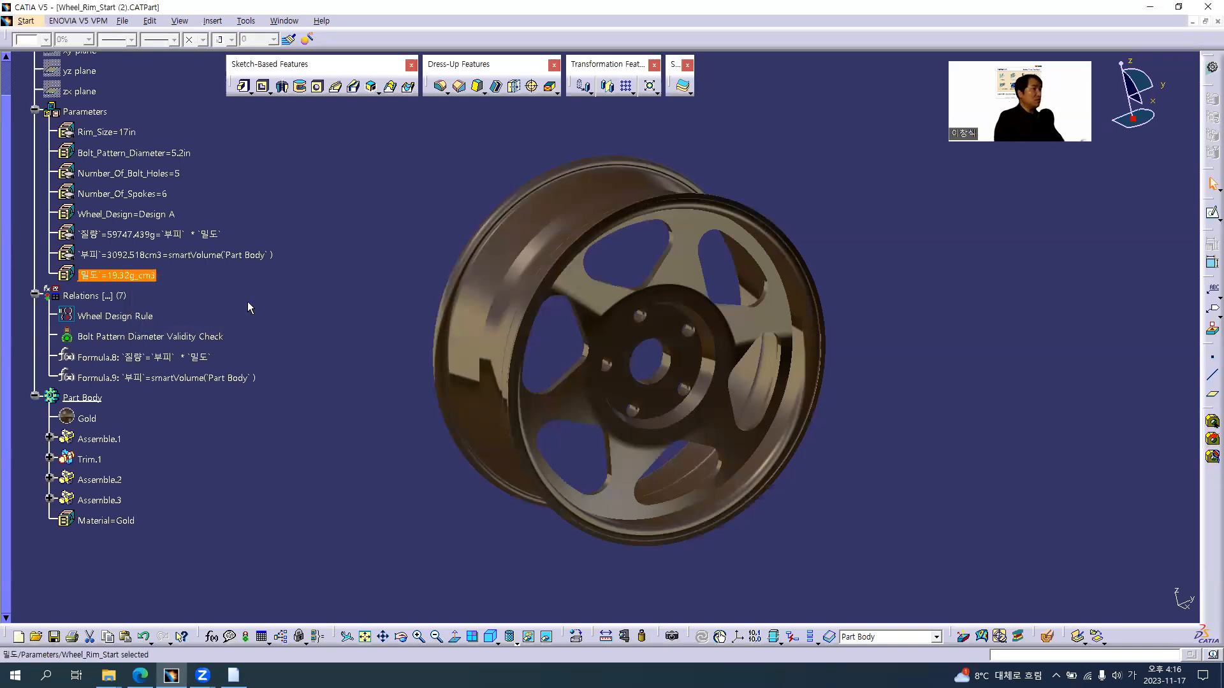
{"action": "left_click", "coordinate": [248, 305]}
Change the Wheel_Design parameter to Design C
{"action": "double_click", "coordinate": [169, 213]}
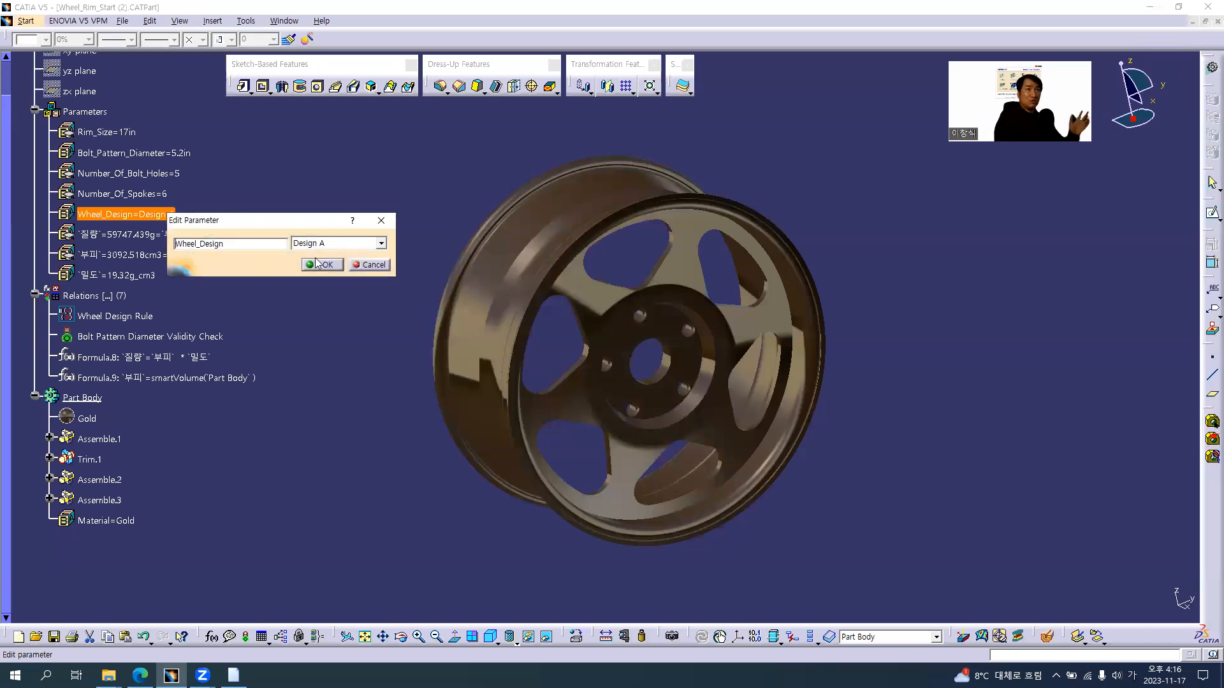
{"action": "left_click", "coordinate": [338, 243]}
{"action": "left_click", "coordinate": [321, 276]}
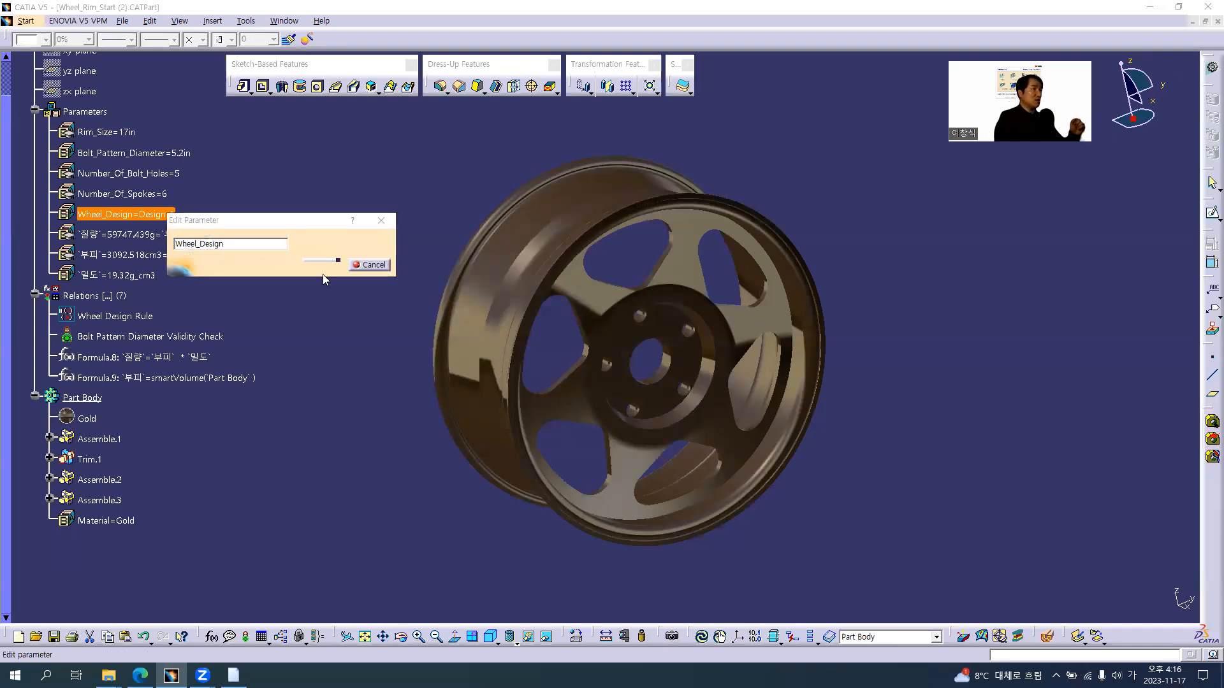
{"action": "left_click", "coordinate": [708, 364]}
{"action": "left_click", "coordinate": [327, 265]}
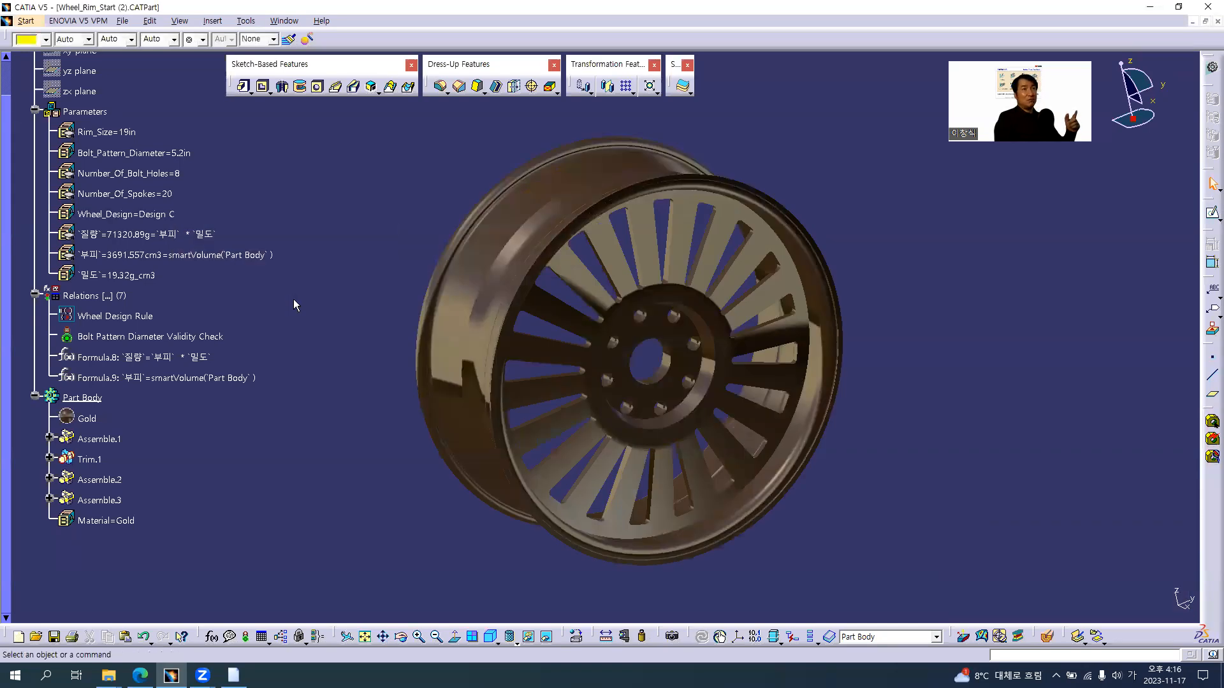
Hide the 질량 and 부피 formulas under Relations in the specification tree
{"action": "middle_click_drag", "start_coordinate": [613, 381], "coordinate": [628, 382]}
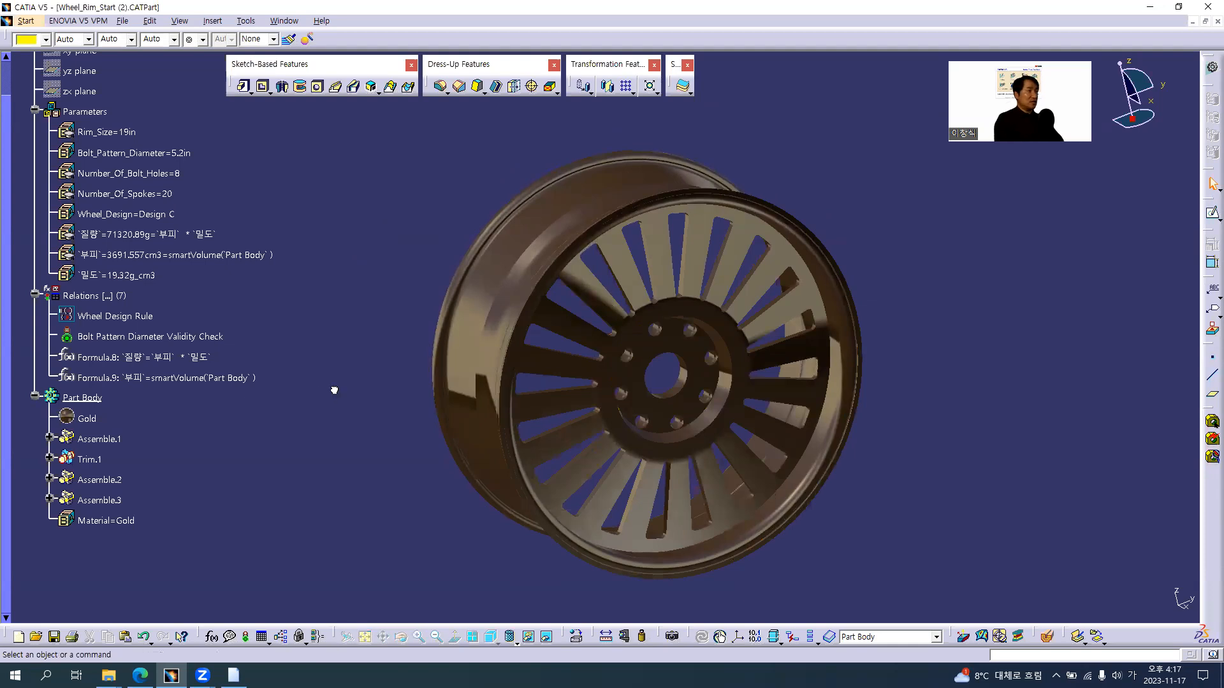
{"action": "left_click", "coordinate": [169, 358]}
{"action": "left_click", "coordinate": [163, 379], "text": "ctrl"}
{"action": "right_click", "coordinate": [173, 380]}
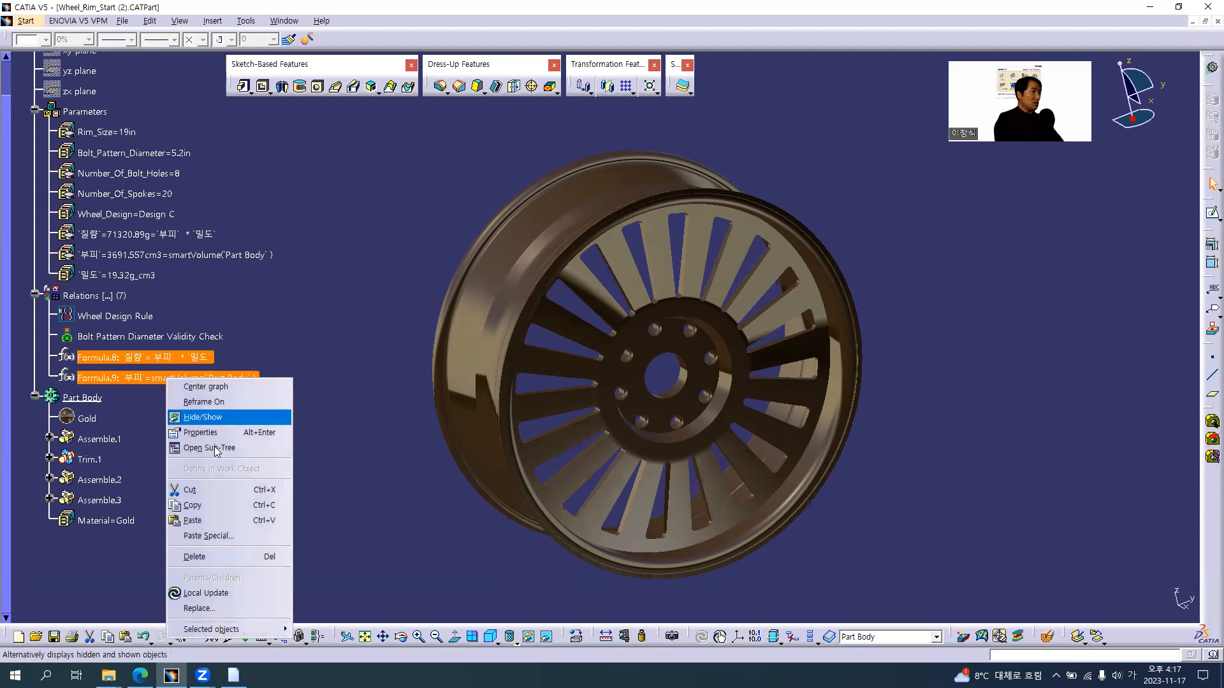
{"action": "mouse_move", "coordinate": [263, 632]}
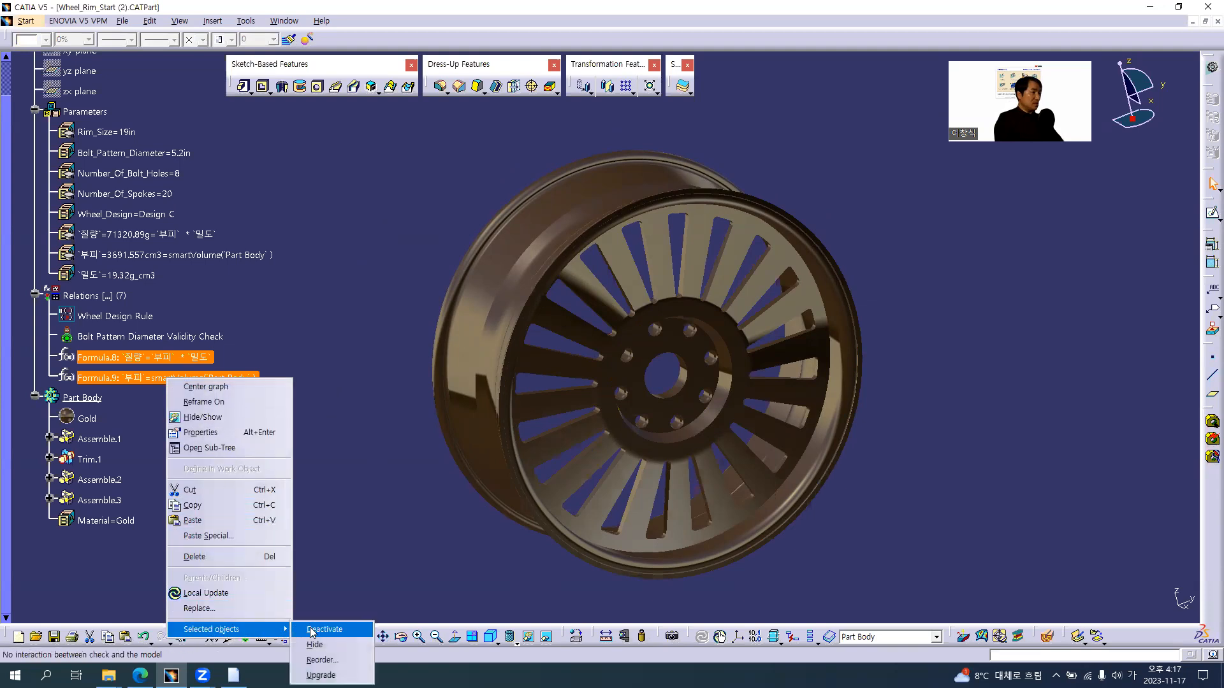
{"action": "left_click", "coordinate": [314, 645]}
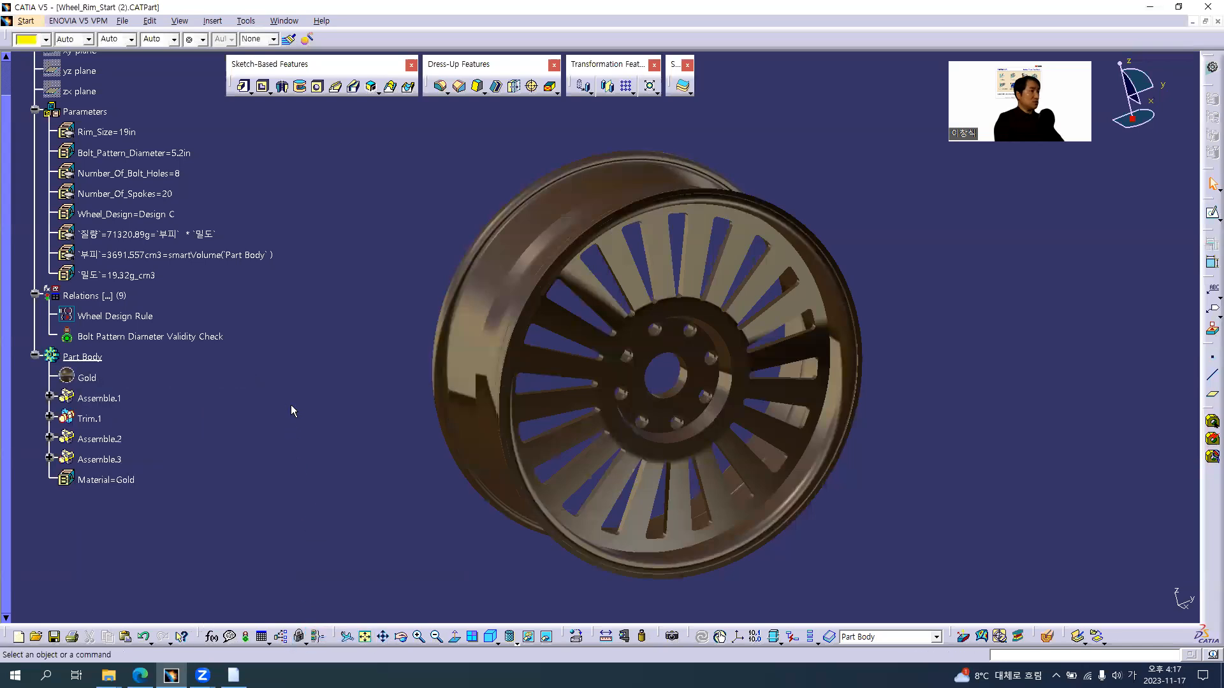
Display the wheel in Shading with Edges without Smooth Edges mode
{"action": "middle_click_drag", "start_coordinate": [656, 379], "coordinate": [639, 383]}
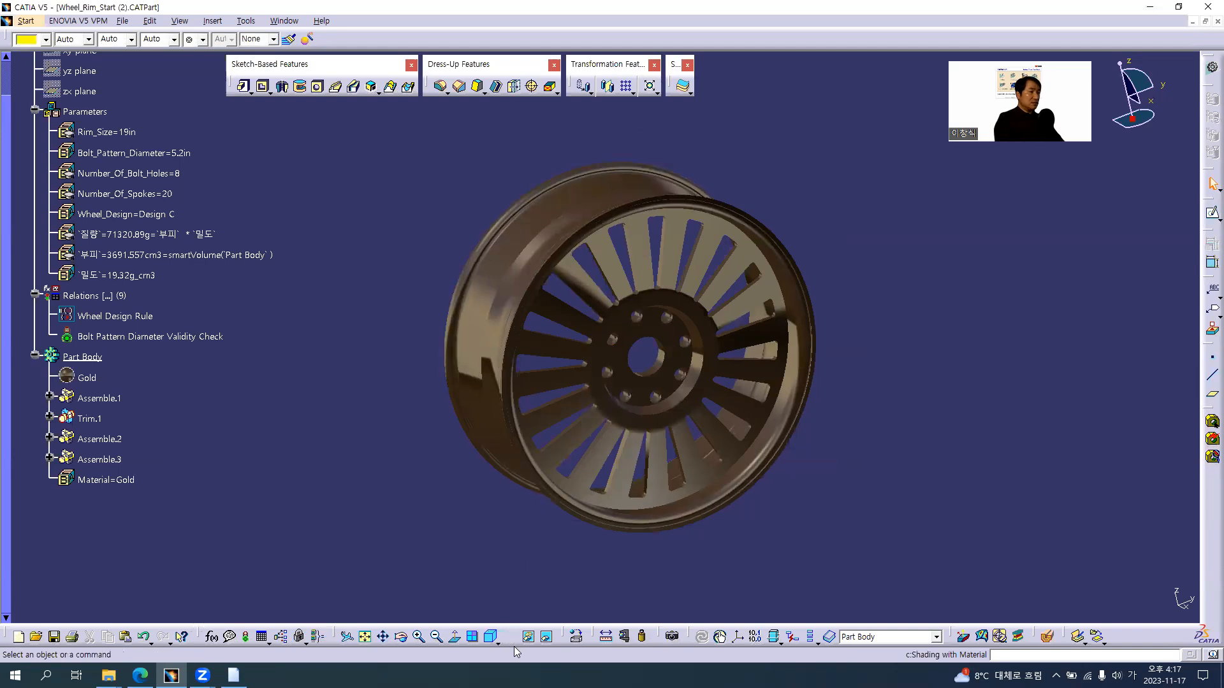
{"action": "left_click", "coordinate": [516, 643]}
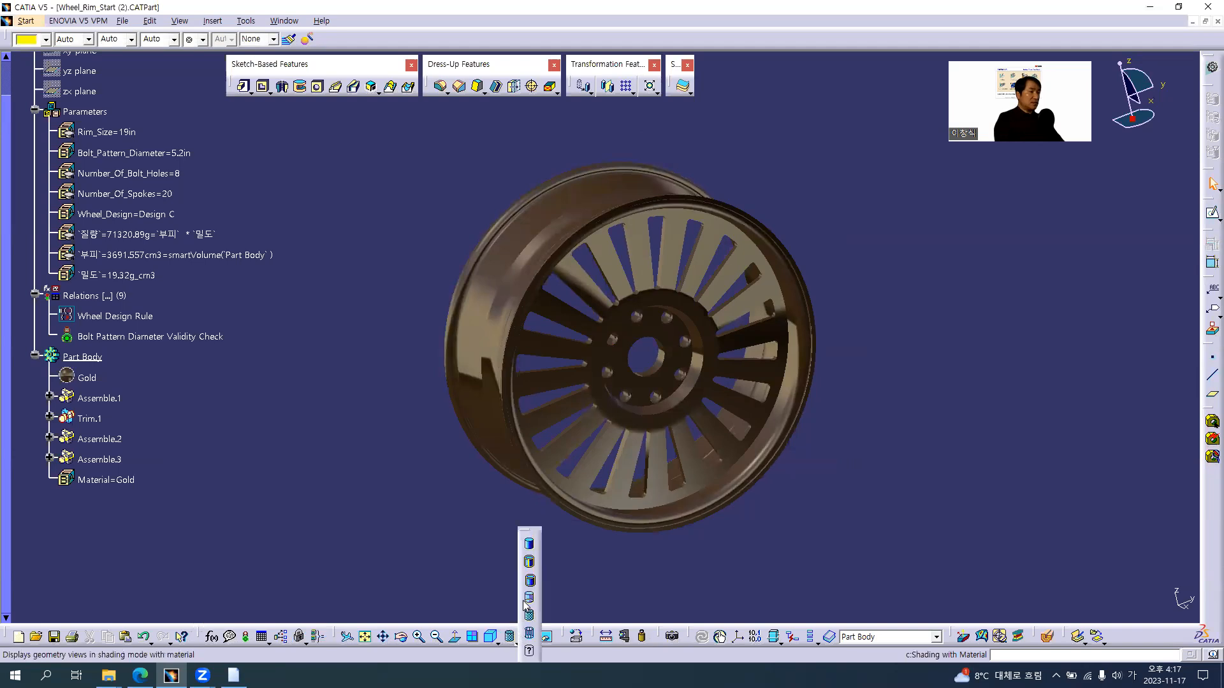
{"action": "left_click", "coordinate": [529, 564]}
{"action": "middle_click_drag", "start_coordinate": [656, 456], "coordinate": [430, 444]}
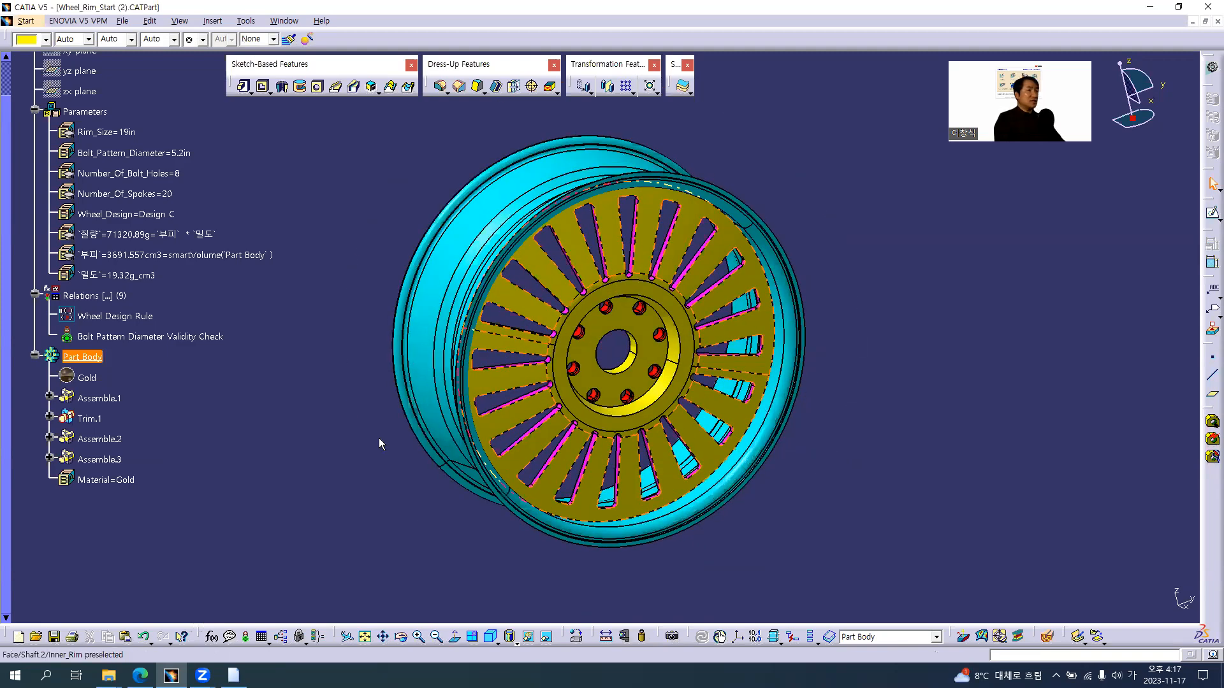
Switch to the course slides in the browser and advance to the Step 5 Design Table page
{"action": "key", "text": "alt+Tab"}
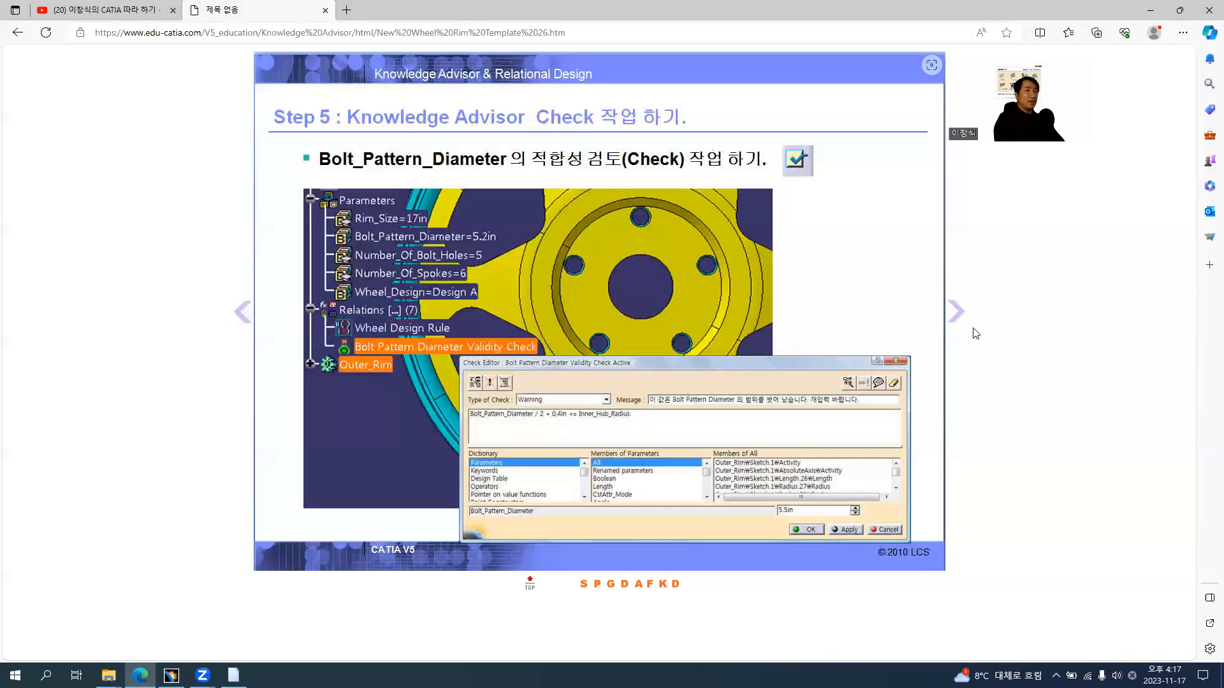
{"action": "left_click", "coordinate": [961, 316]}
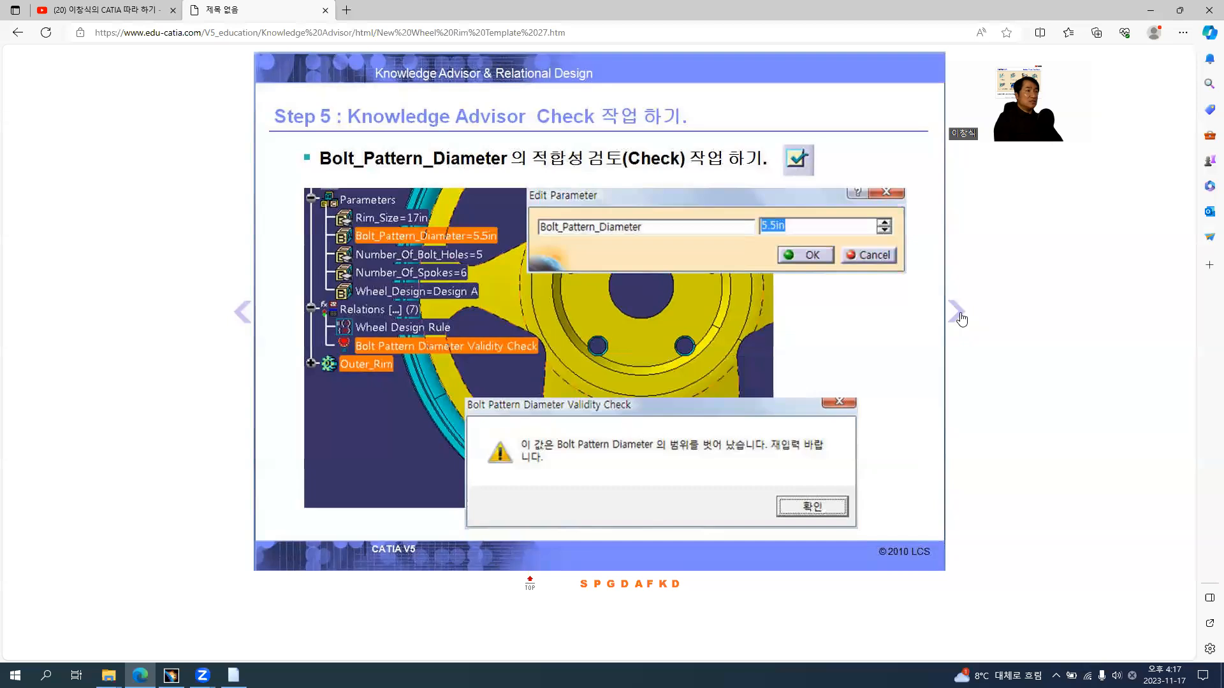
{"action": "left_click", "coordinate": [961, 315]}
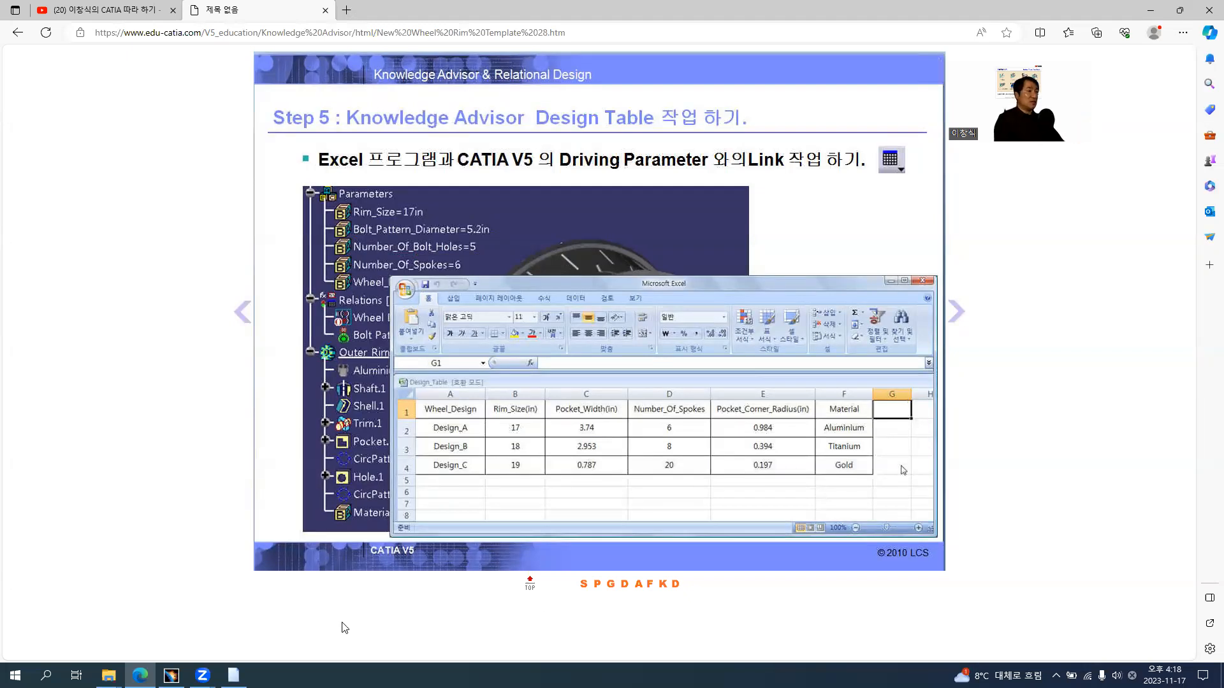
Return to CATIA and deactivate the Wheel Design Rule under Relations
{"action": "left_click", "coordinate": [170, 675]}
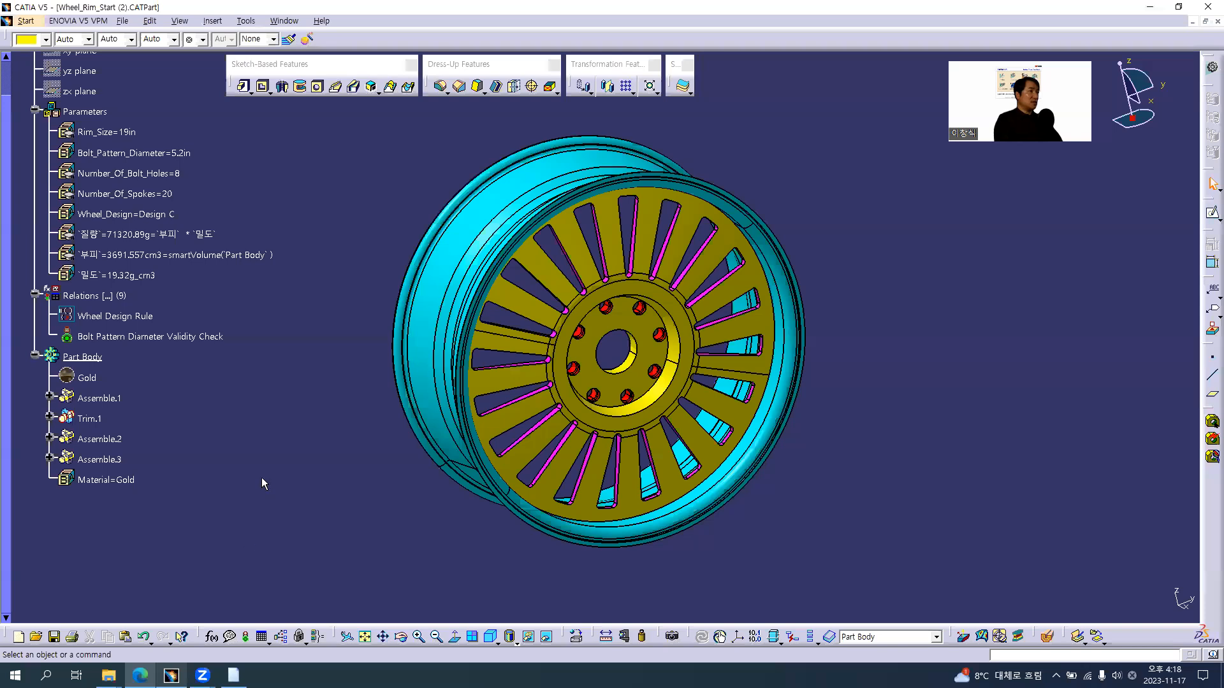
{"action": "middle_click_drag", "start_coordinate": [610, 413], "coordinate": [613, 396]}
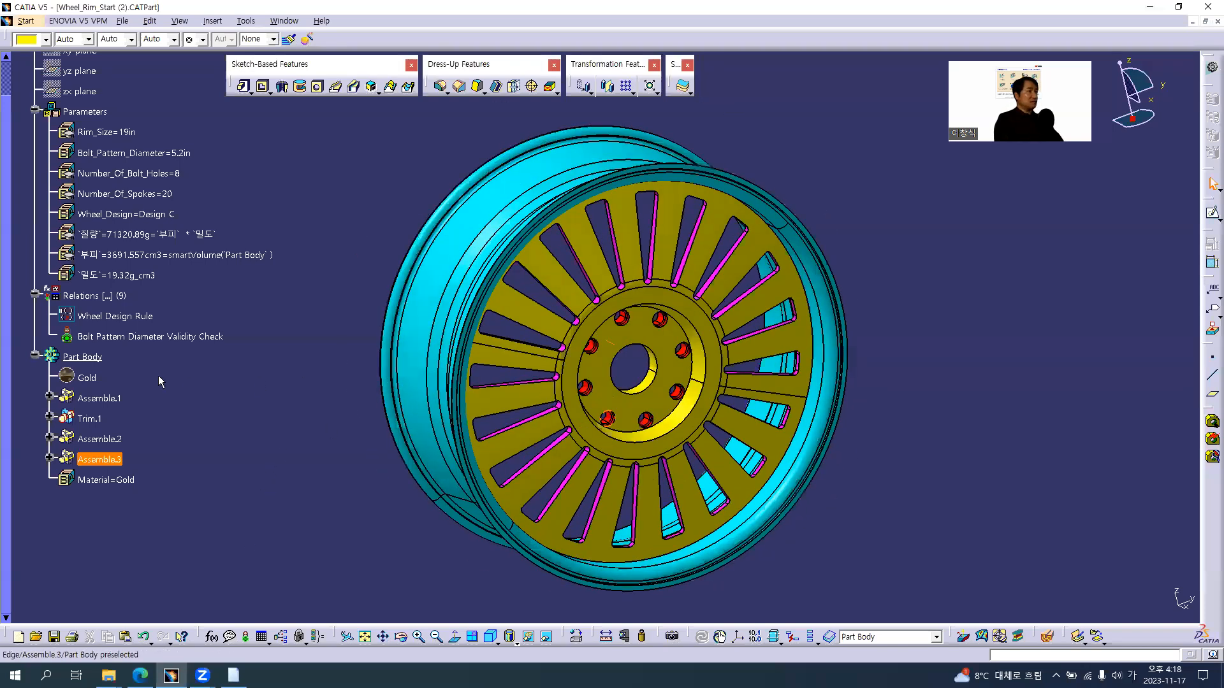
{"action": "left_click", "coordinate": [121, 318]}
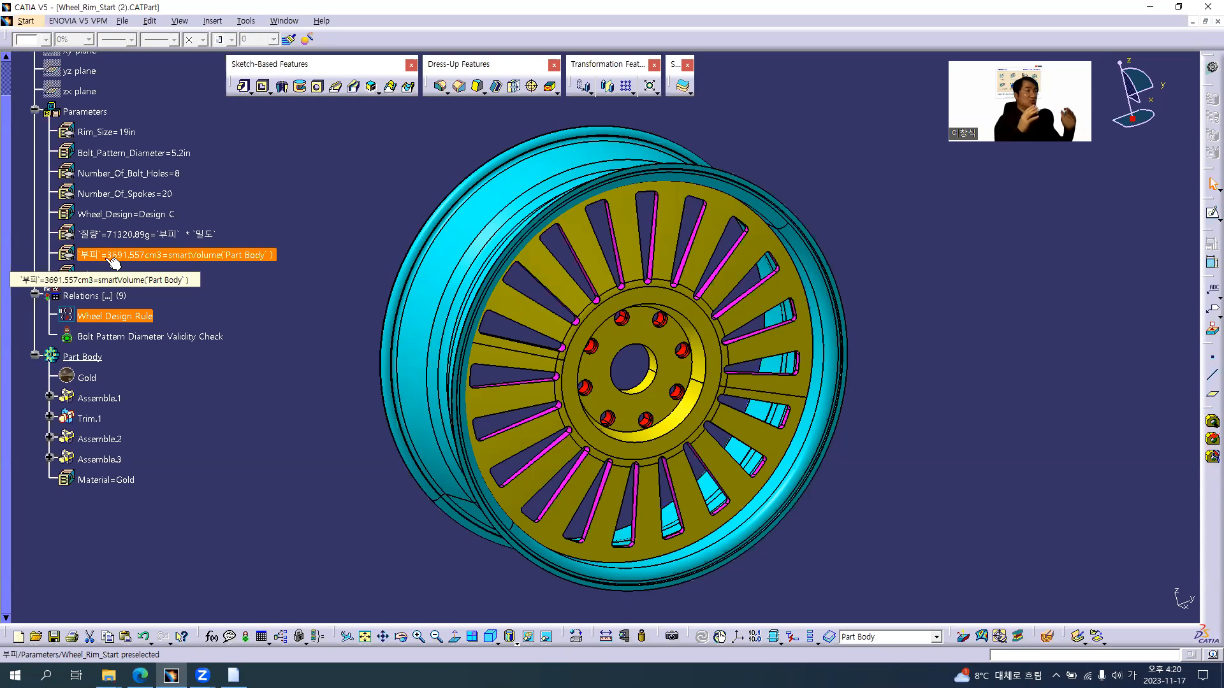
{"action": "right_click", "coordinate": [103, 316]}
{"action": "mouse_move", "coordinate": [207, 569]}
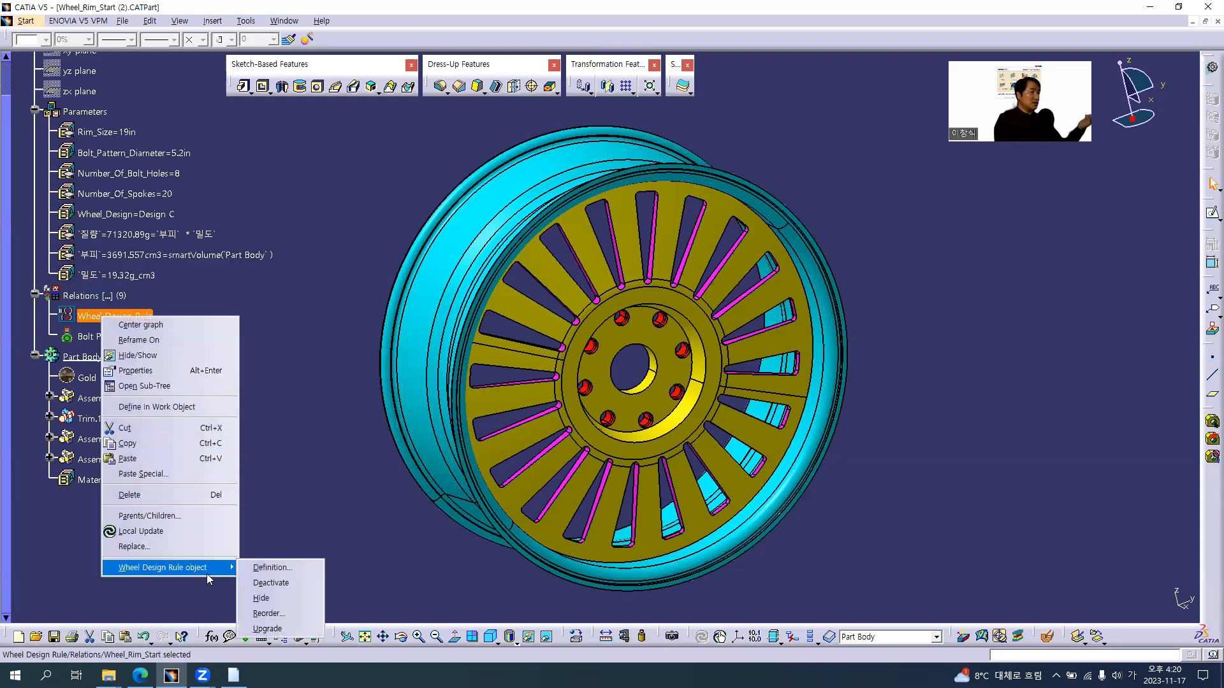
{"action": "left_click", "coordinate": [275, 584]}
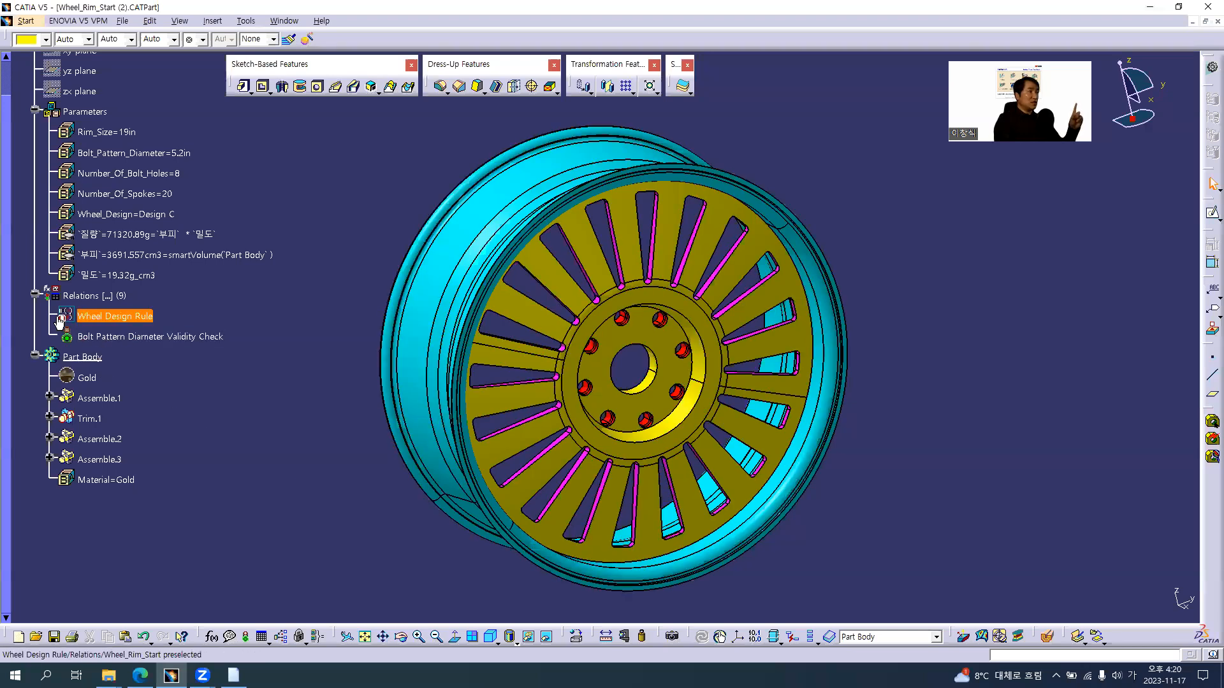
Start a new design table and name it Wheel Design_DesignTable
{"action": "left_click", "coordinate": [99, 398]}
{"action": "left_click", "coordinate": [284, 479]}
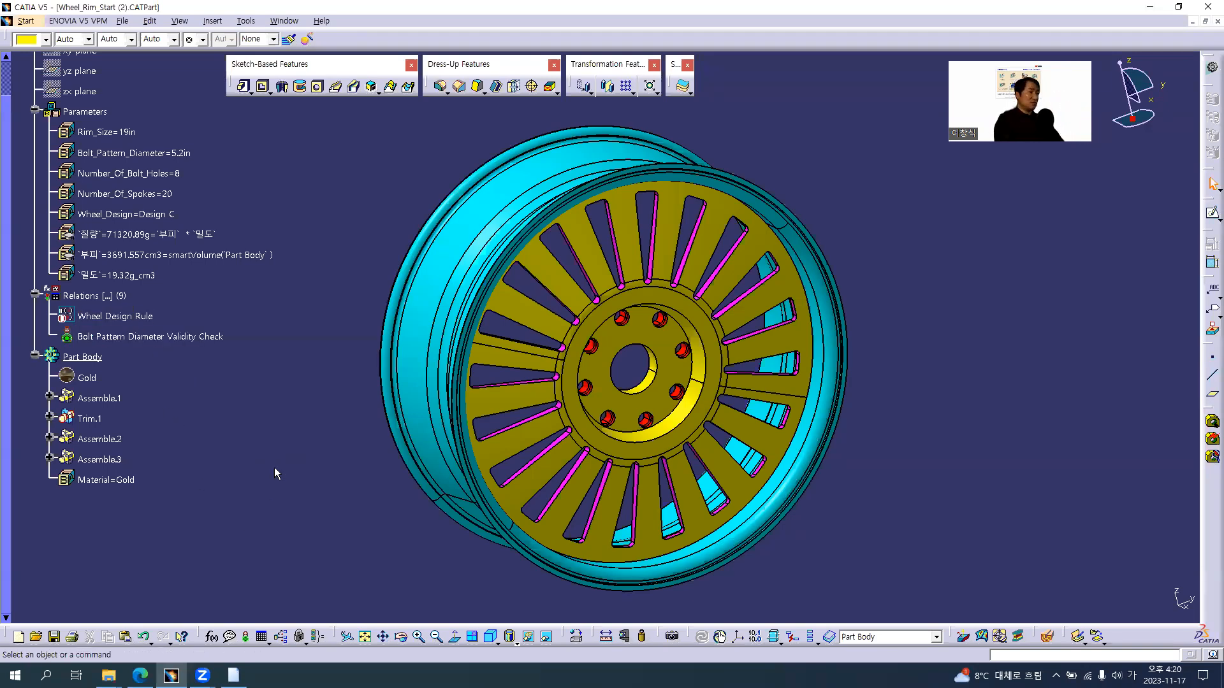
{"action": "left_click", "coordinate": [261, 637]}
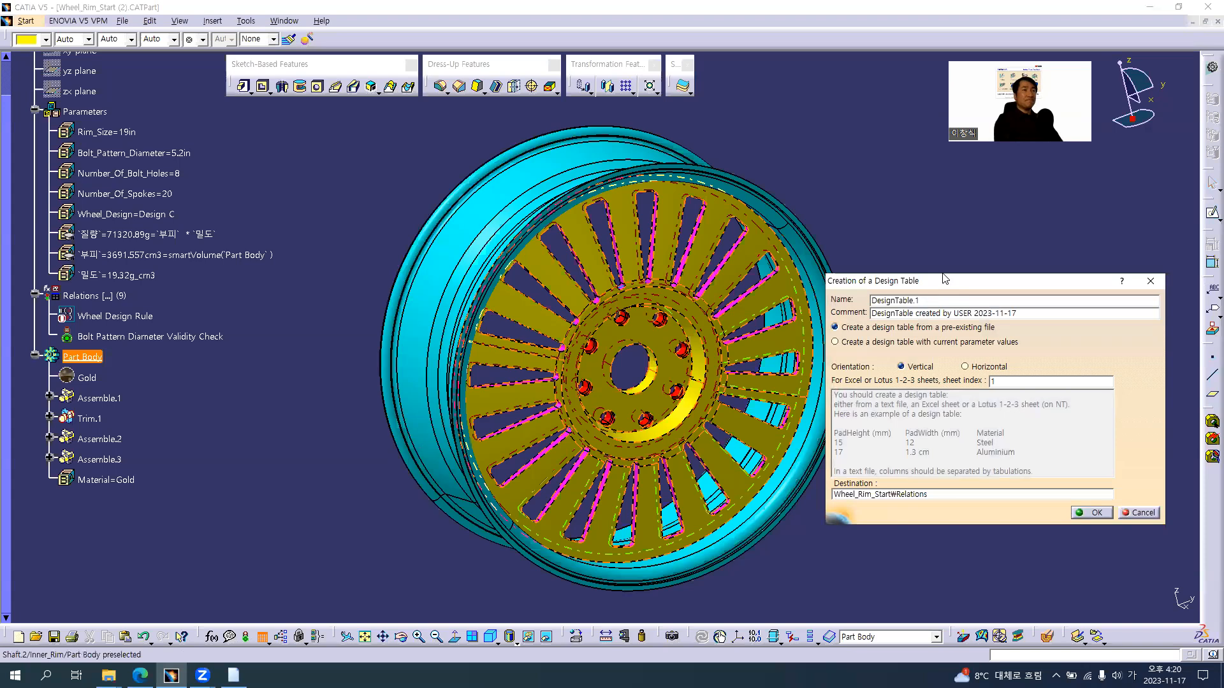
{"action": "left_click_drag", "start_coordinate": [948, 284], "coordinate": [919, 209]}
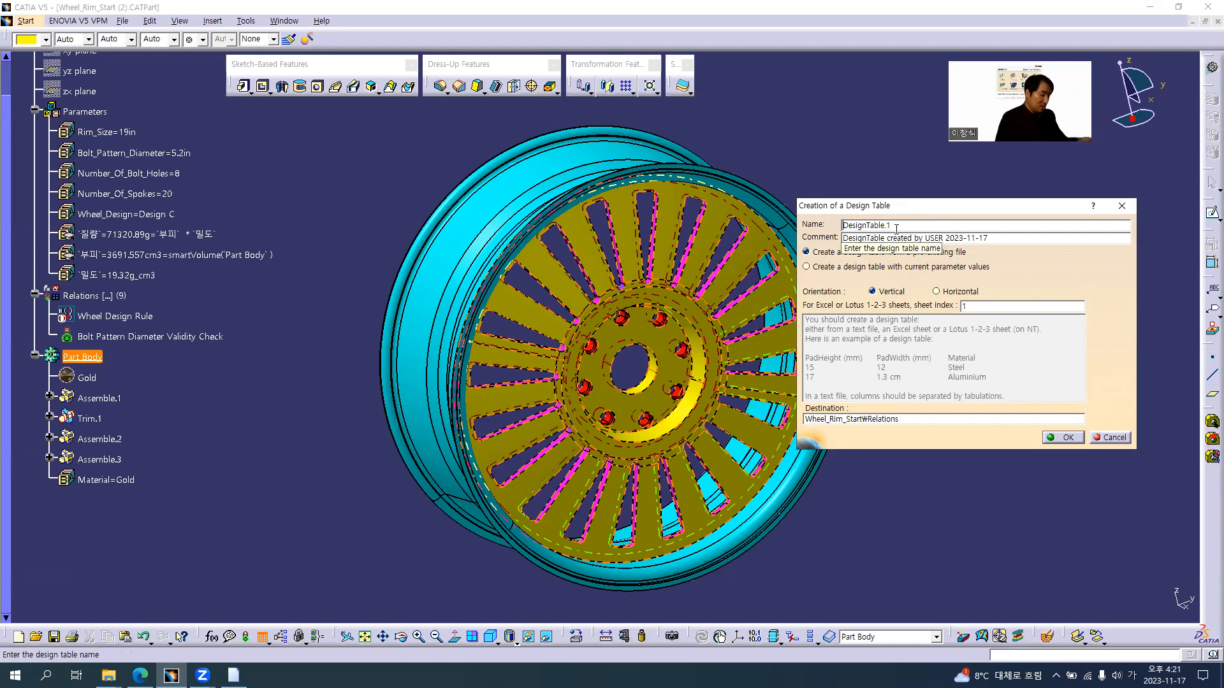
{"action": "type", "text": "폼ㅁ"}
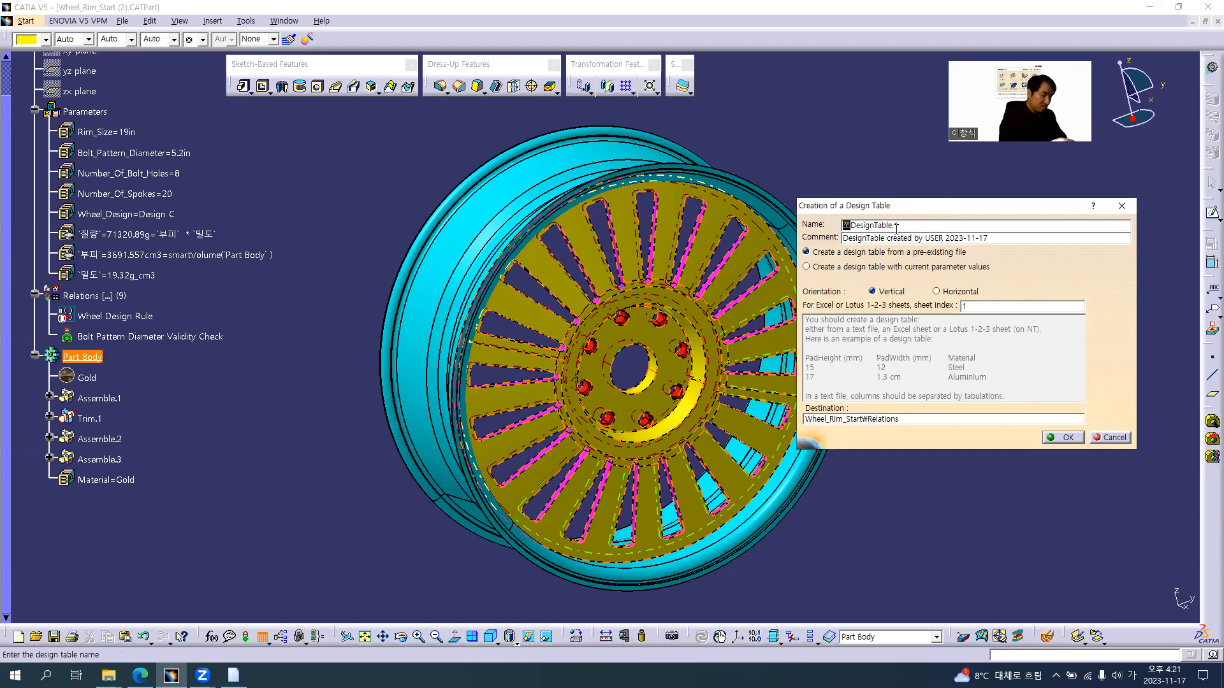
{"action": "key", "text": "BackSpace"}
{"action": "key", "text": "BackSpace"}
{"action": "key", "text": "BackSpace"}
{"action": "key", "text": "Hangul"}
{"action": "type", "text": "Wheel D"}
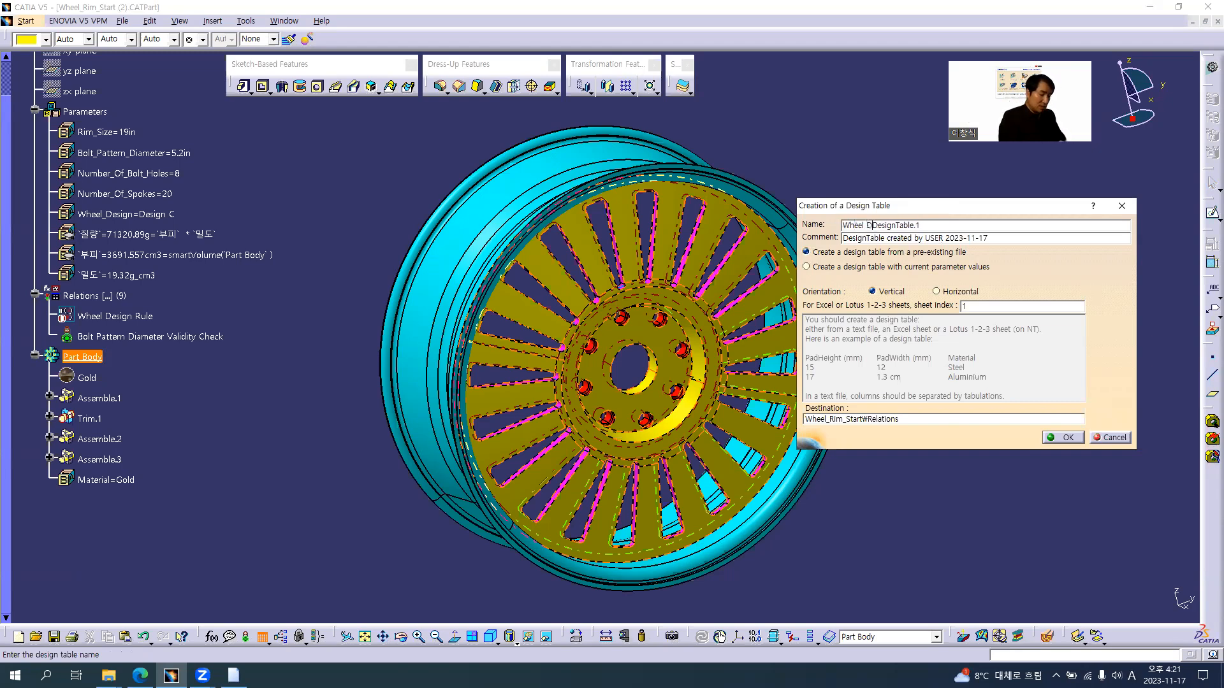
{"action": "type", "text": "esign_"}
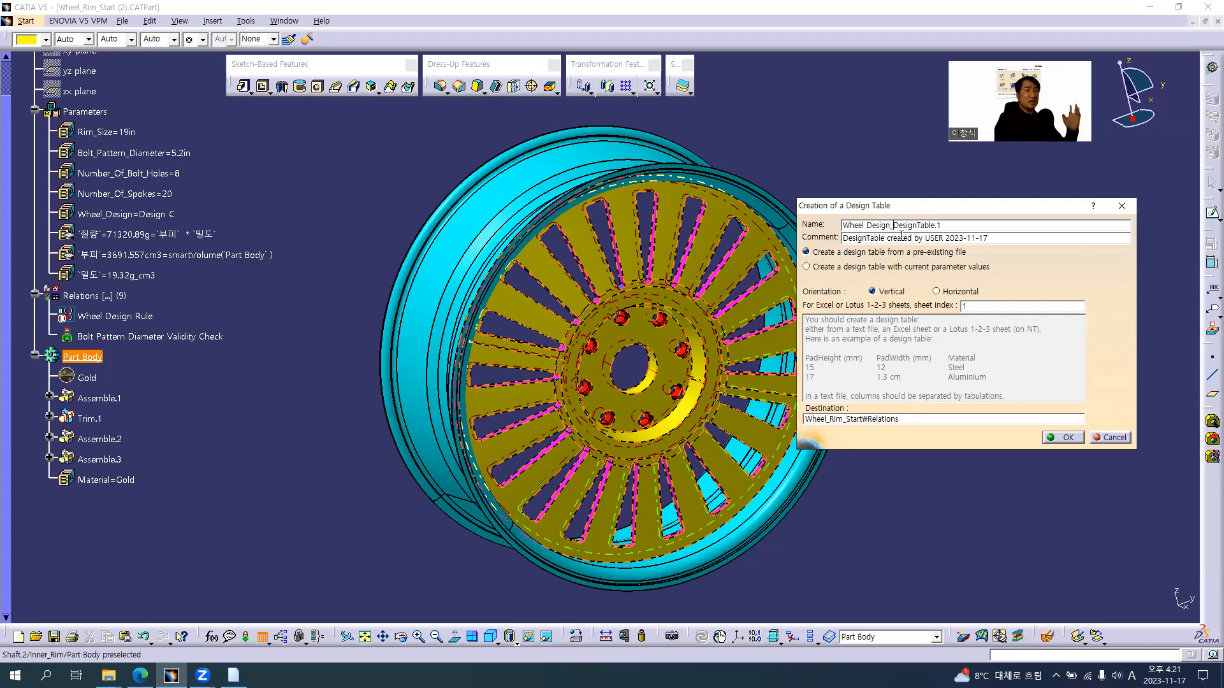
{"action": "left_click", "coordinate": [963, 227]}
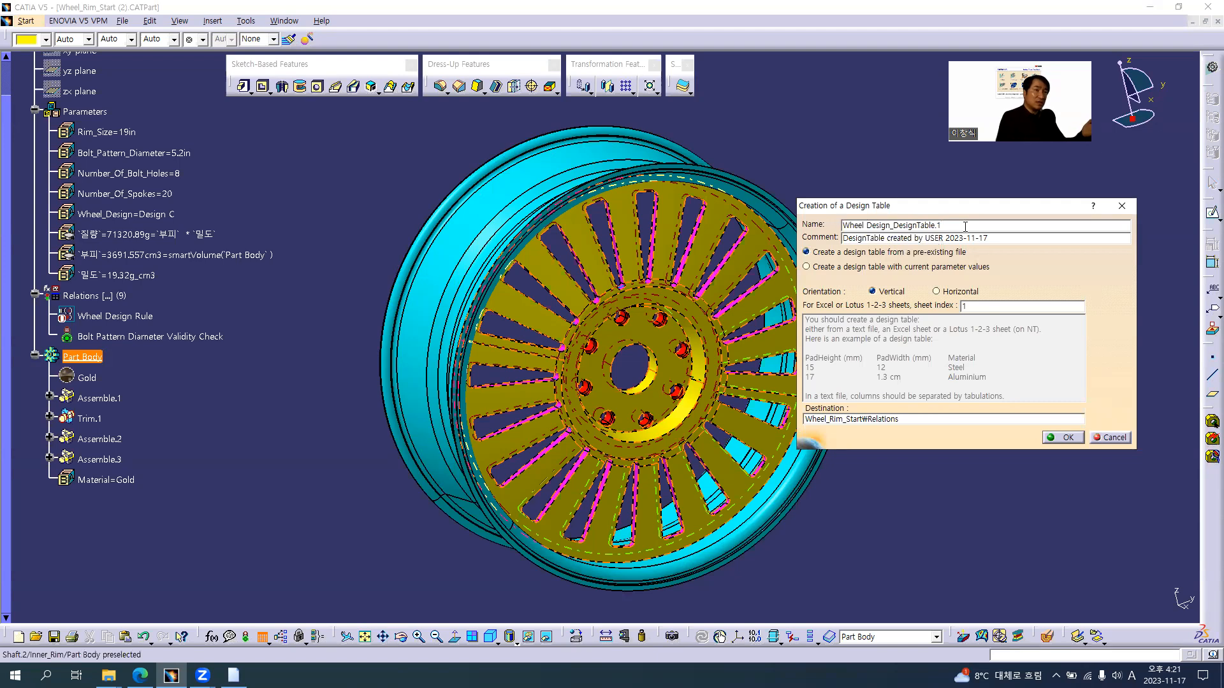
{"action": "key", "text": "BackSpace"}
{"action": "key", "text": "BackSpace"}
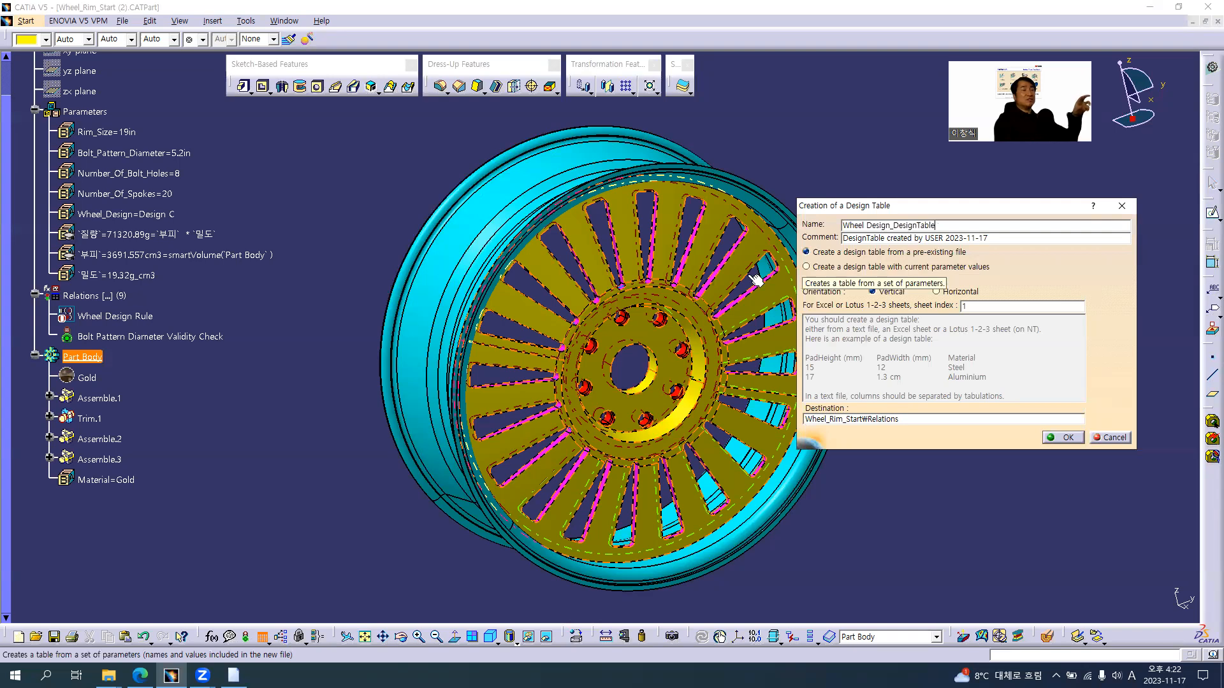
Create the design table with current parameter values, keeping the vertical orientation
{"action": "left_click", "coordinate": [85, 111]}
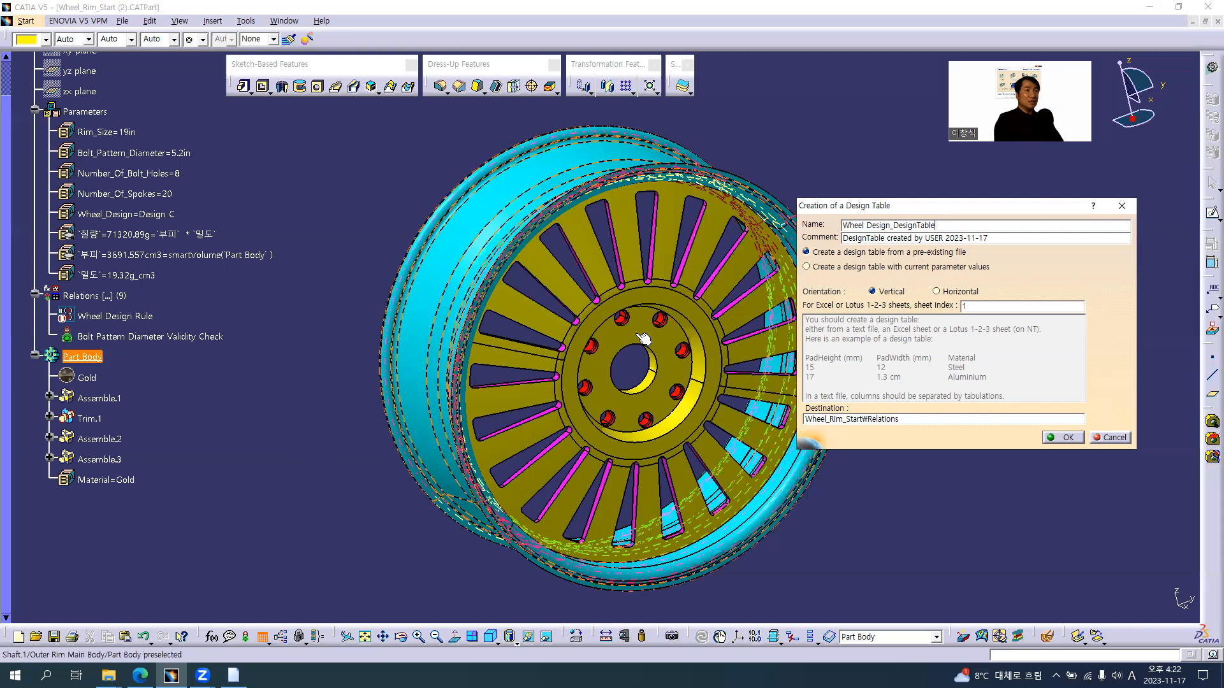
{"action": "left_click", "coordinate": [963, 269]}
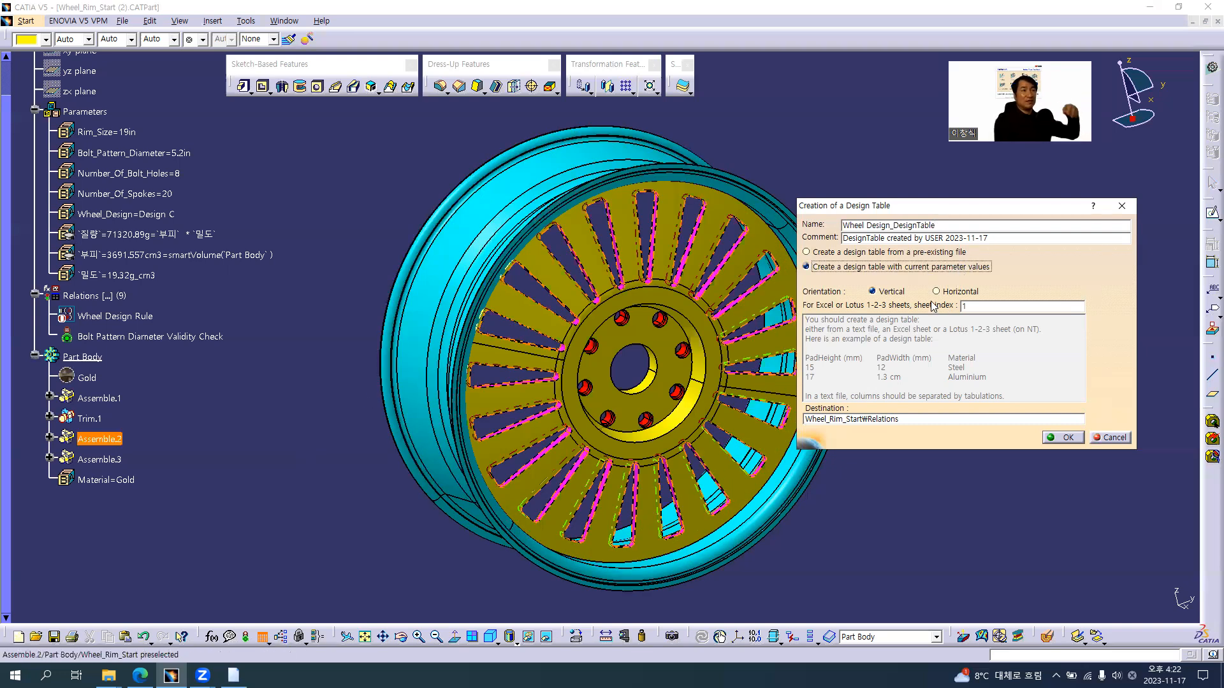
{"action": "left_click", "coordinate": [1057, 439]}
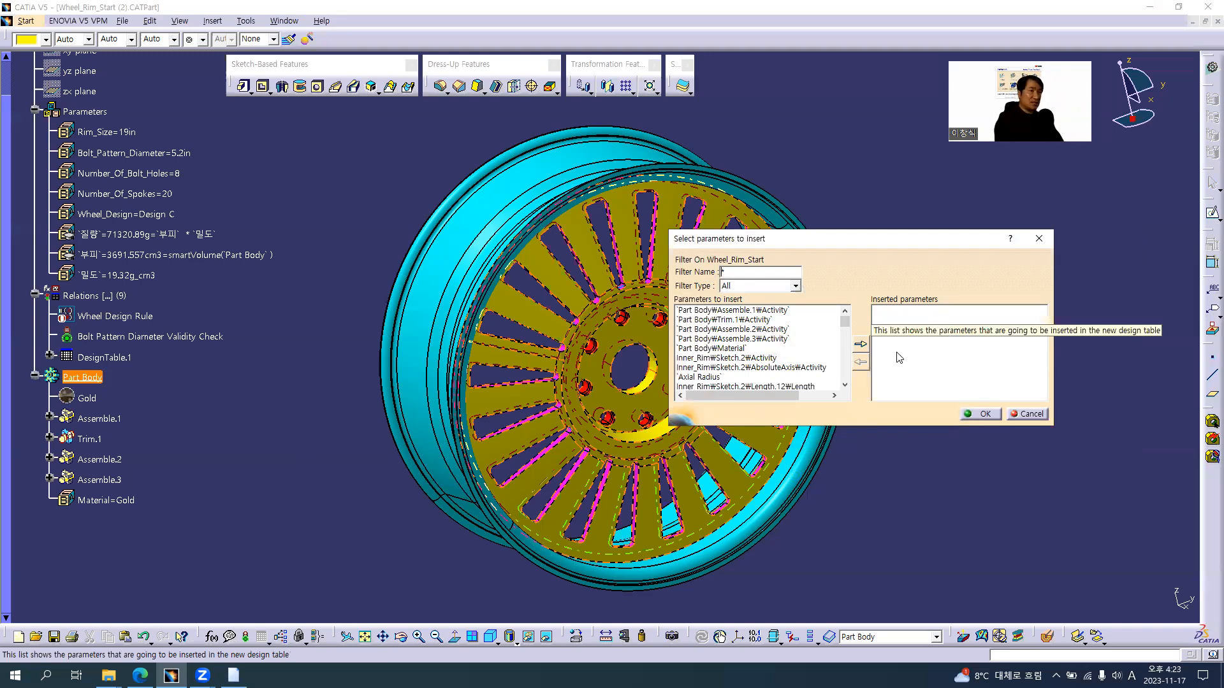
Check the example table on the course slide in the browser, return to CATIA and filter the insertable parameters to Renamed parameters
{"action": "key", "text": "alt+Tab"}
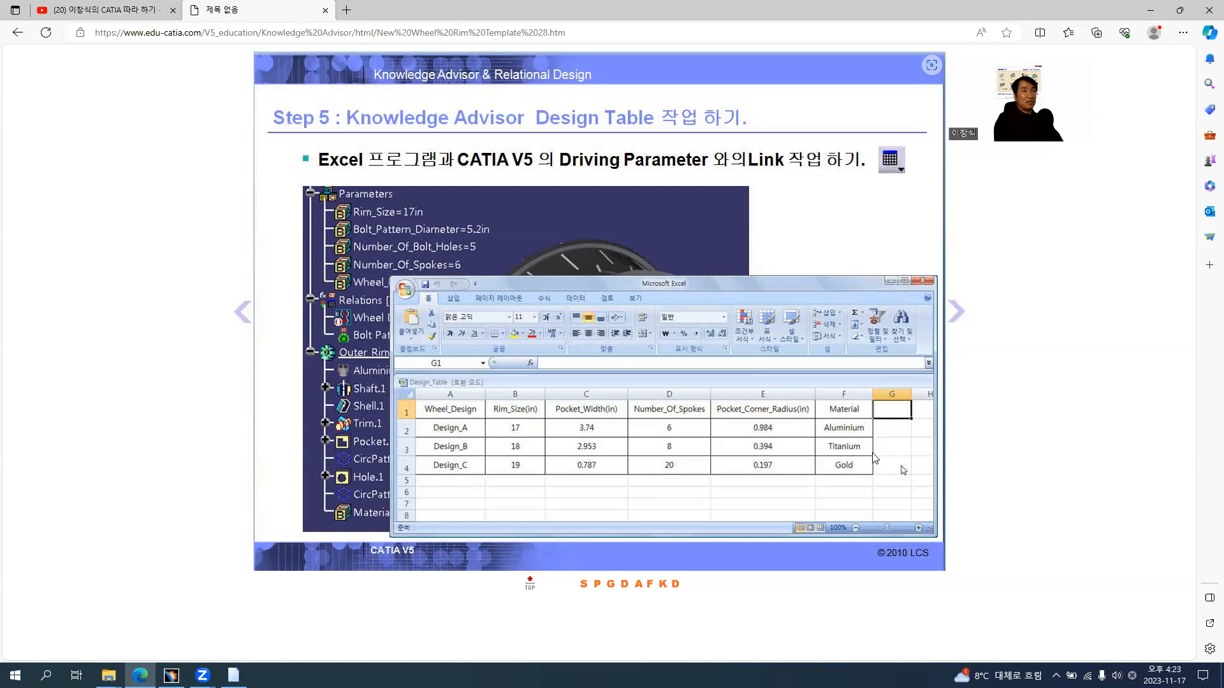
{"action": "key", "text": "alt+Tab"}
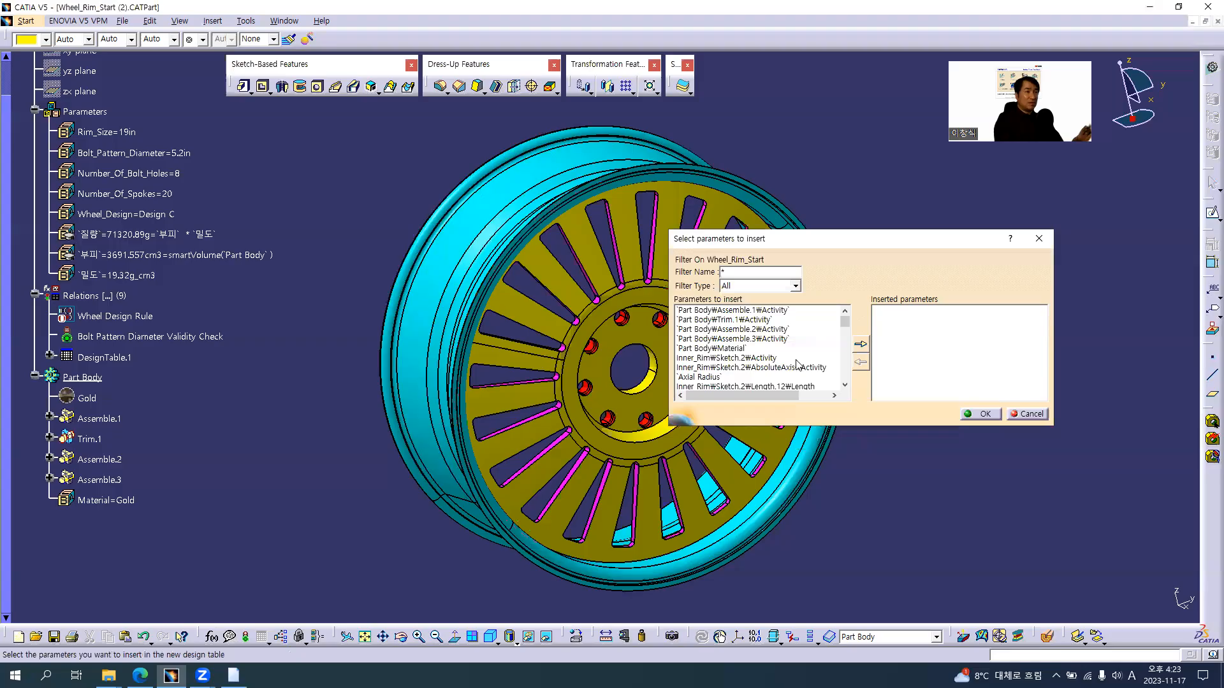
{"action": "left_click", "coordinate": [794, 287]}
{"action": "left_click", "coordinate": [766, 308]}
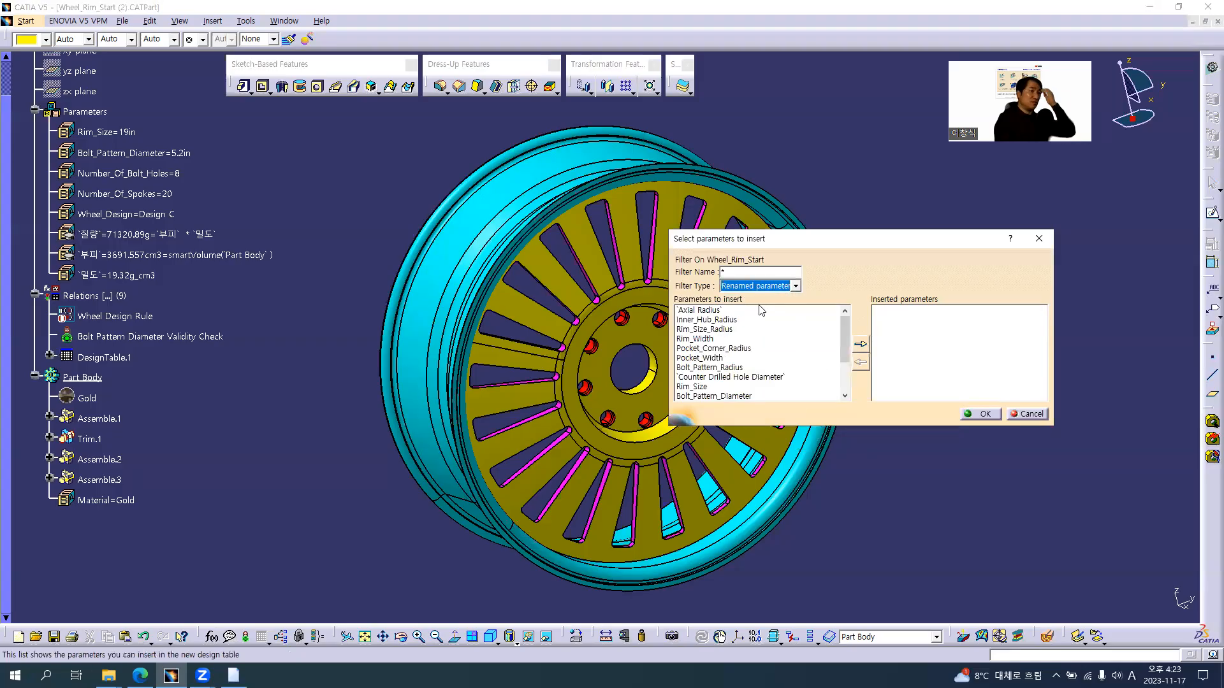
{"action": "left_click_drag", "start_coordinate": [767, 230], "coordinate": [775, 182]}
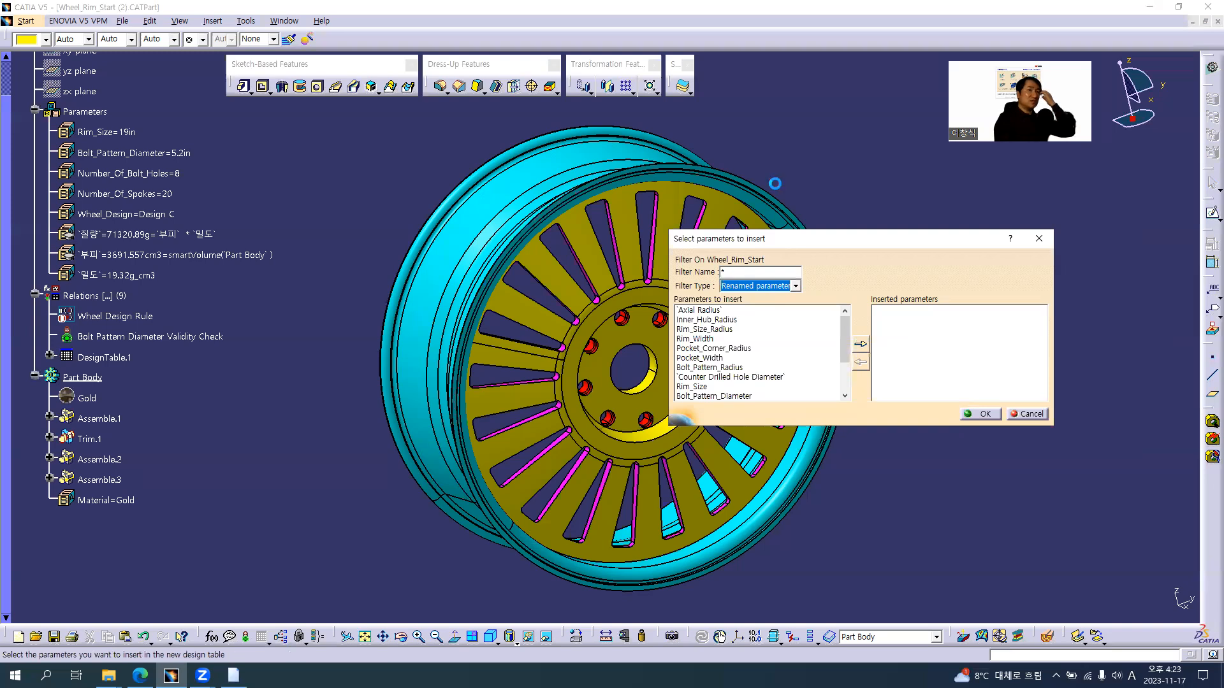
Insert Wheel_Design, Rim_Size and Pocket_Width into the design table, following the column order of the browser slide's example
{"action": "key", "text": "alt+Tab"}
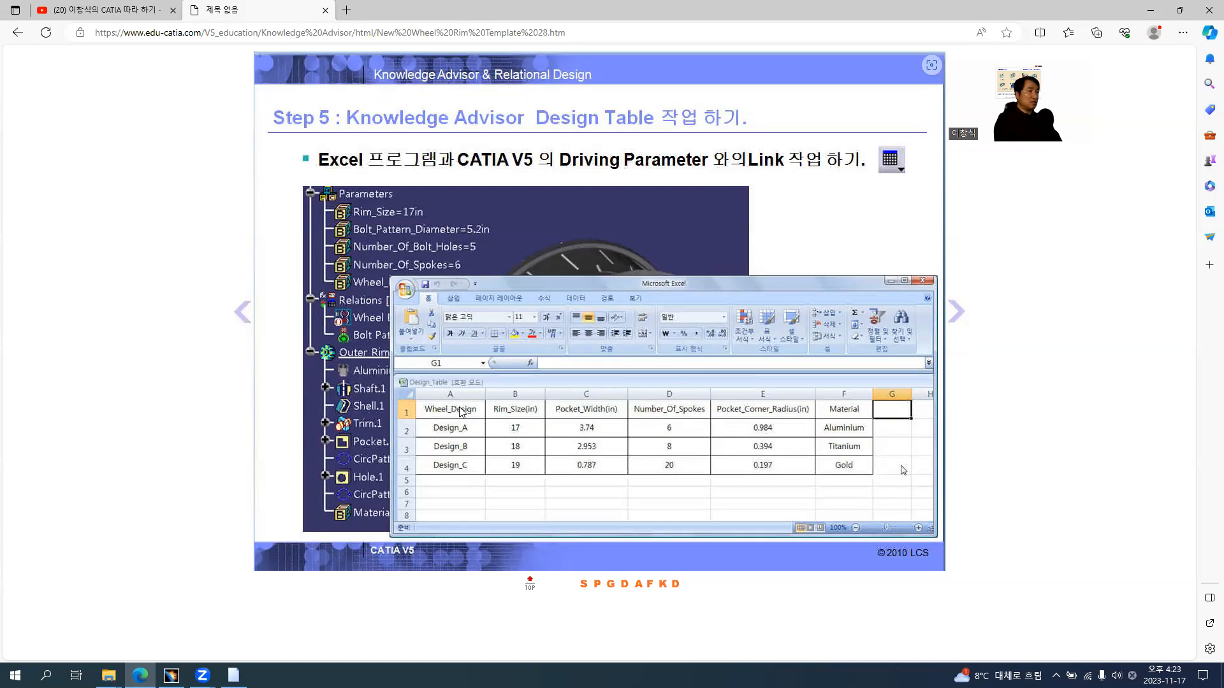
{"action": "key", "text": "alt+Tab"}
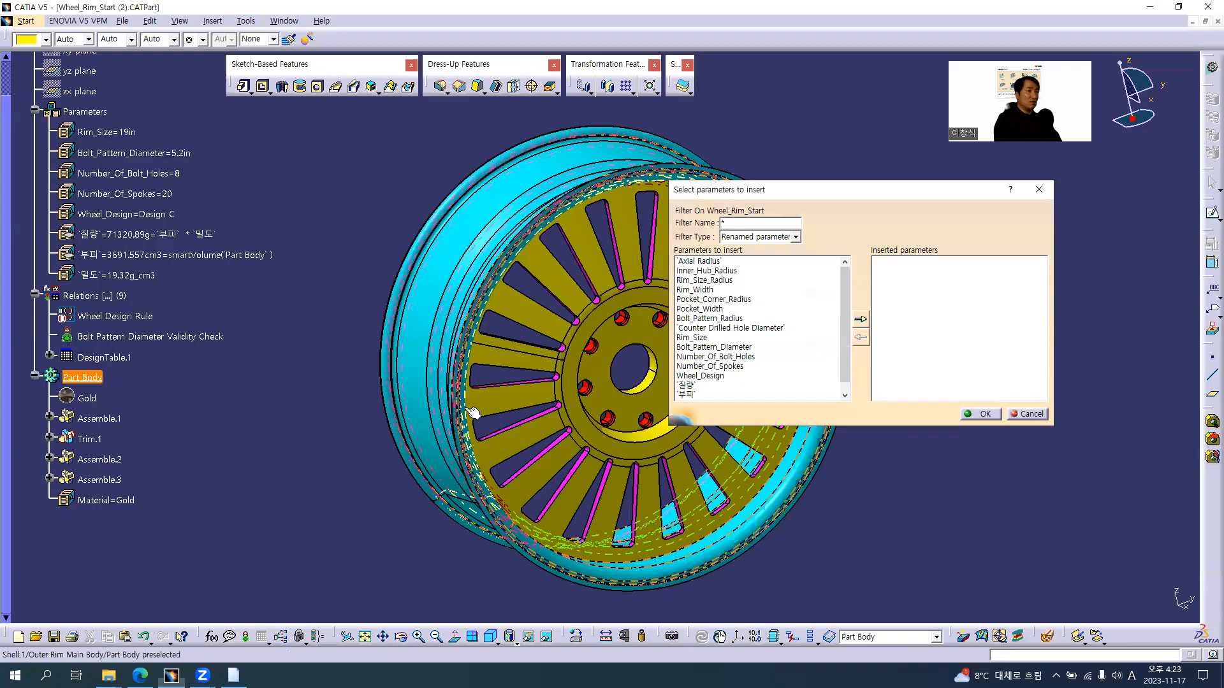
{"action": "double_click", "coordinate": [712, 378]}
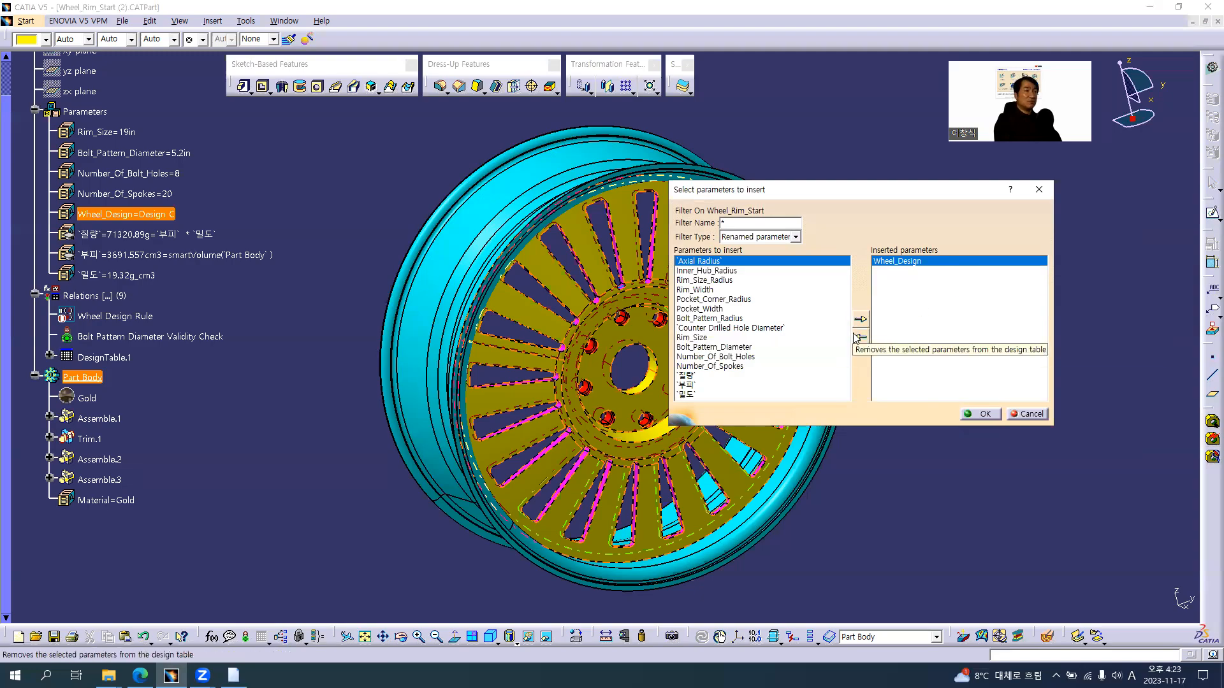
{"action": "key", "text": "alt+Tab"}
{"action": "key", "text": "alt+Tab"}
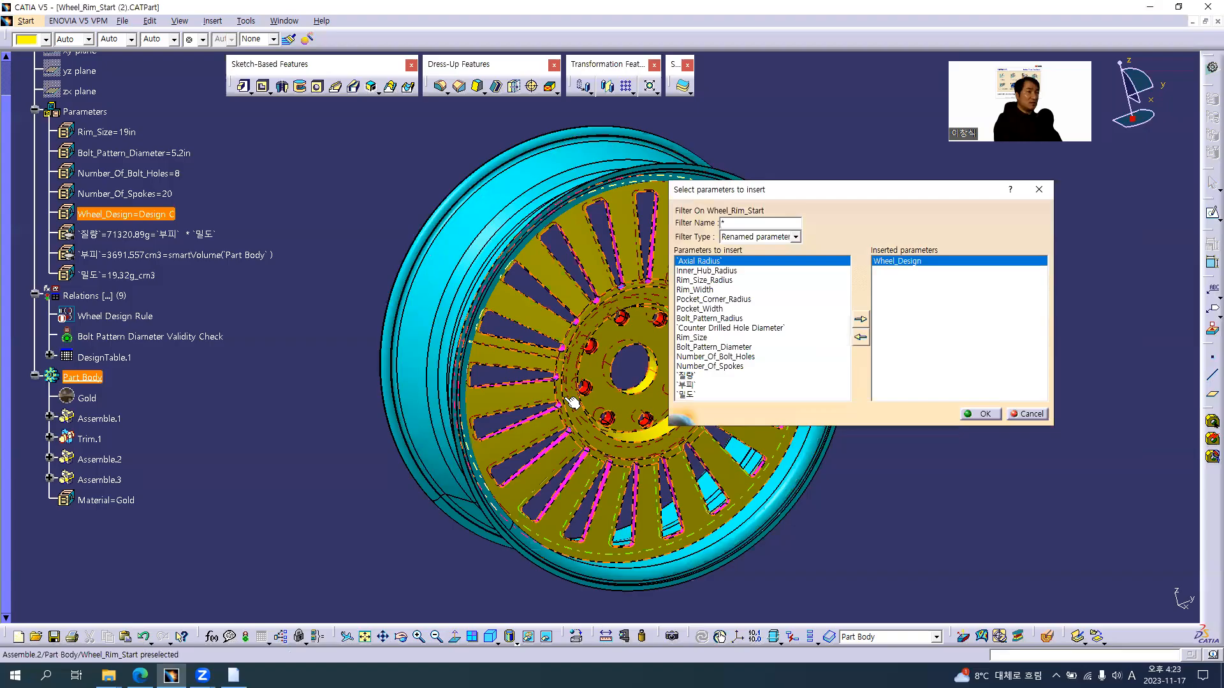
{"action": "double_click", "coordinate": [691, 337]}
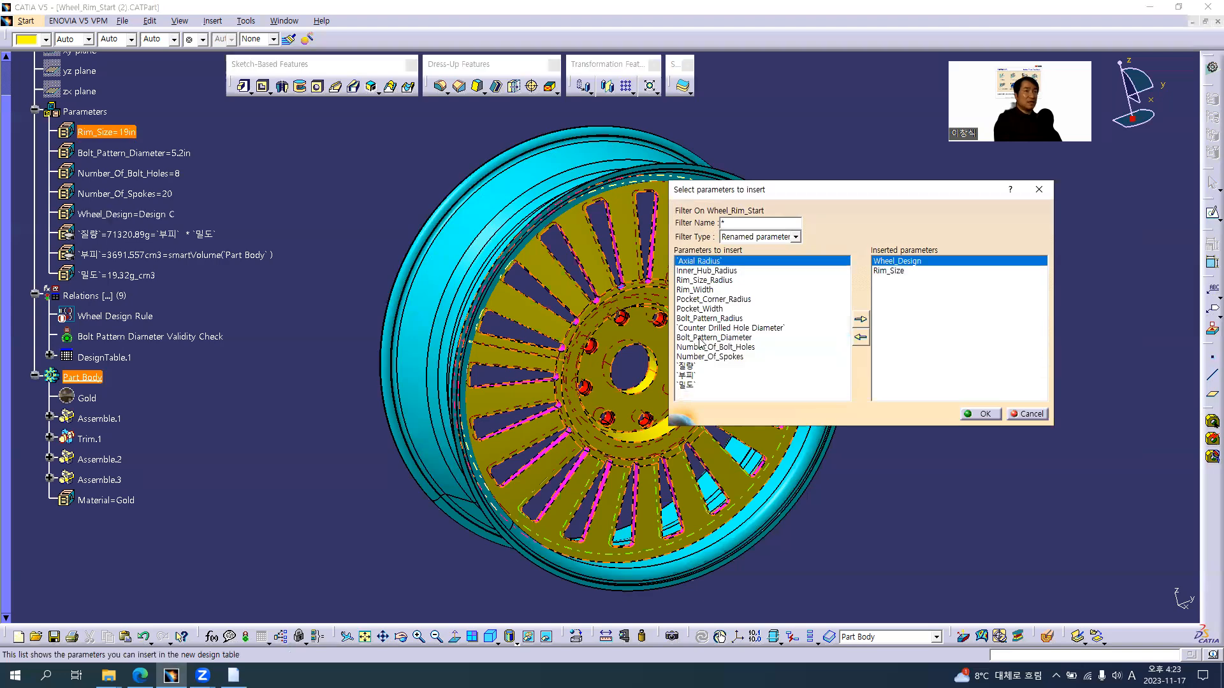
{"action": "key", "text": "alt+Tab"}
{"action": "key", "text": "alt+Tab"}
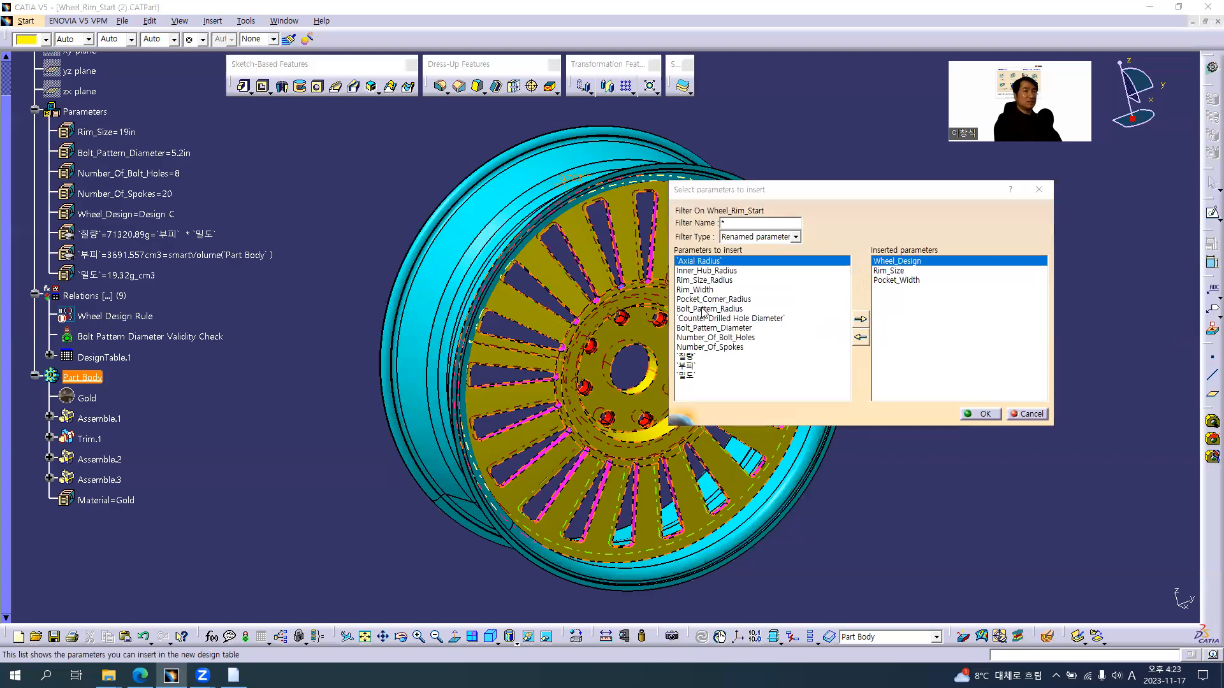
Insert Number_Of_Spokes, Number_Of_Bolt_Holes and Pocket_Corner_Radius into the design table, checking the columns against the browser slide
{"action": "key", "text": "alt+Tab"}
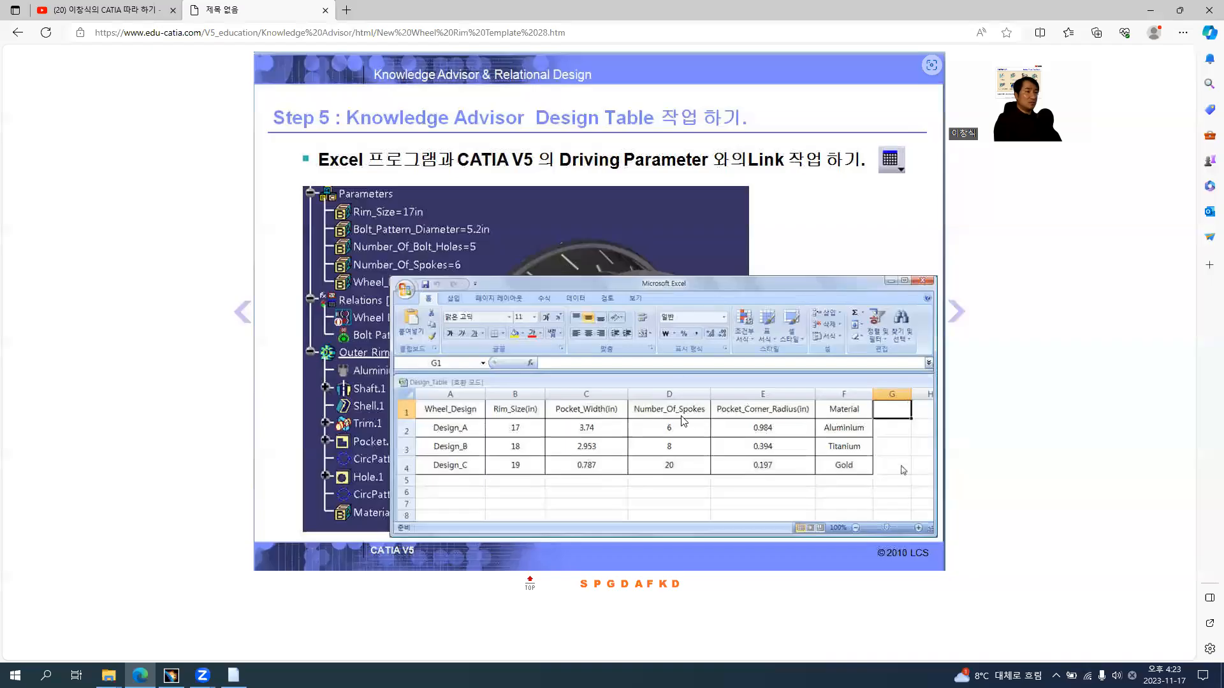
{"action": "key", "text": "alt+Tab"}
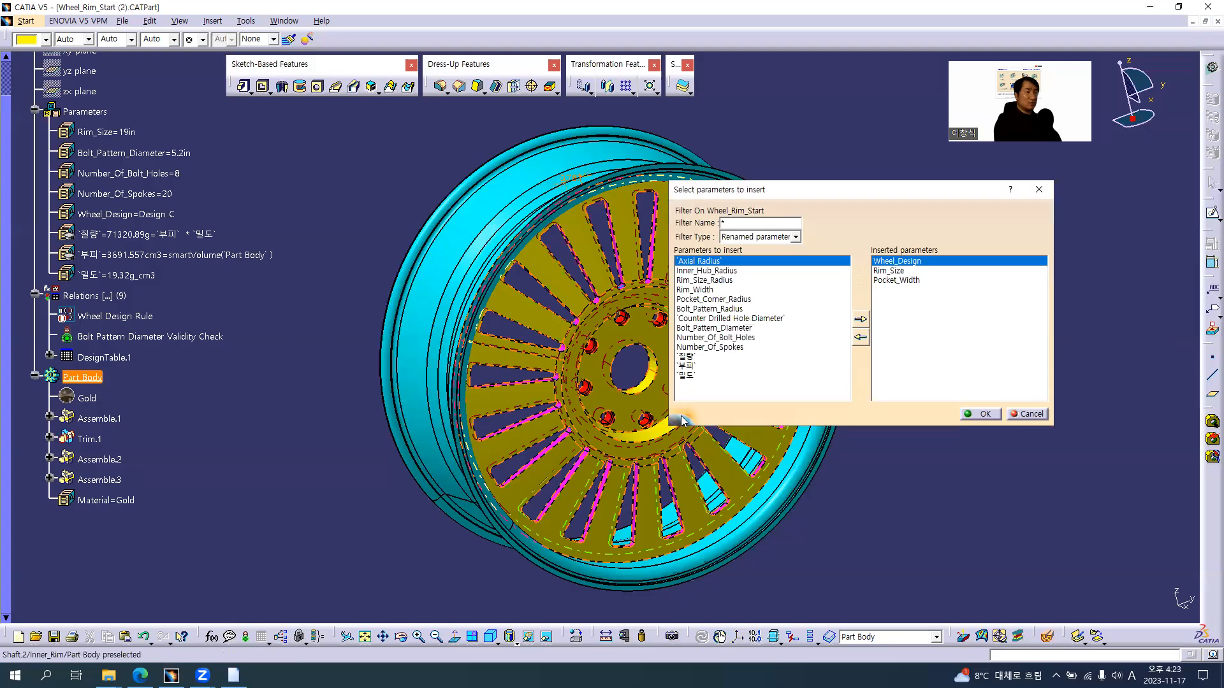
{"action": "double_click", "coordinate": [733, 347]}
{"action": "double_click", "coordinate": [727, 338]}
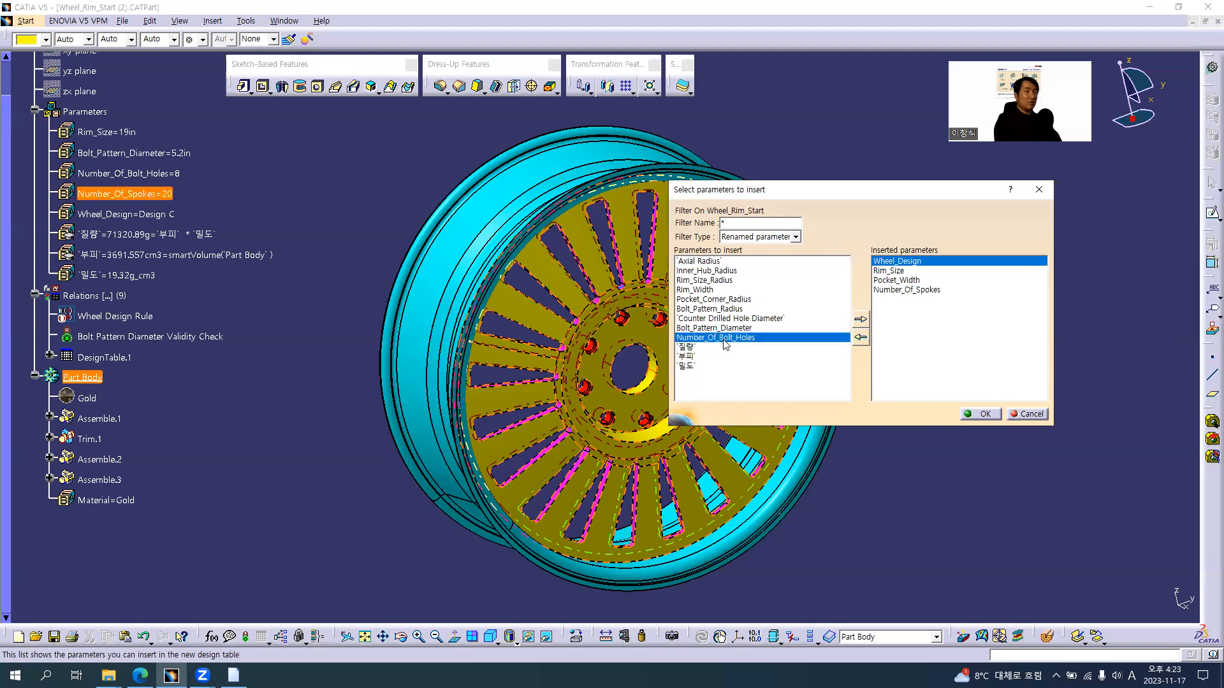
{"action": "key", "text": "alt+Tab"}
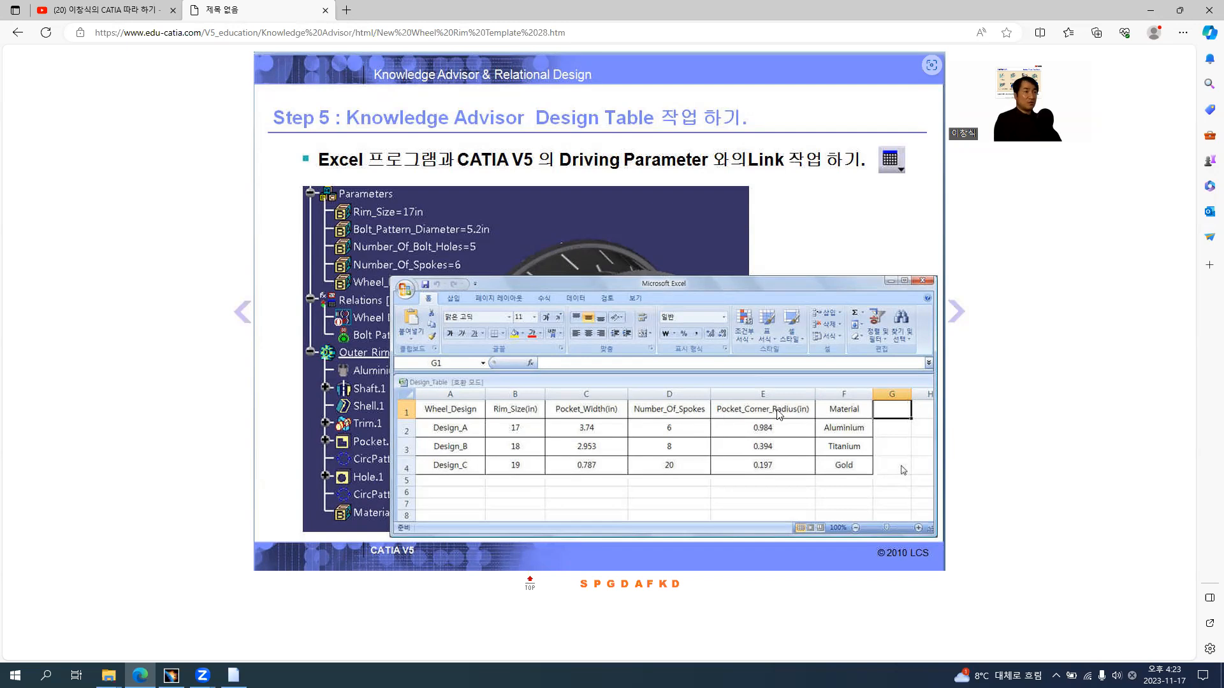
{"action": "key", "text": "alt+Tab"}
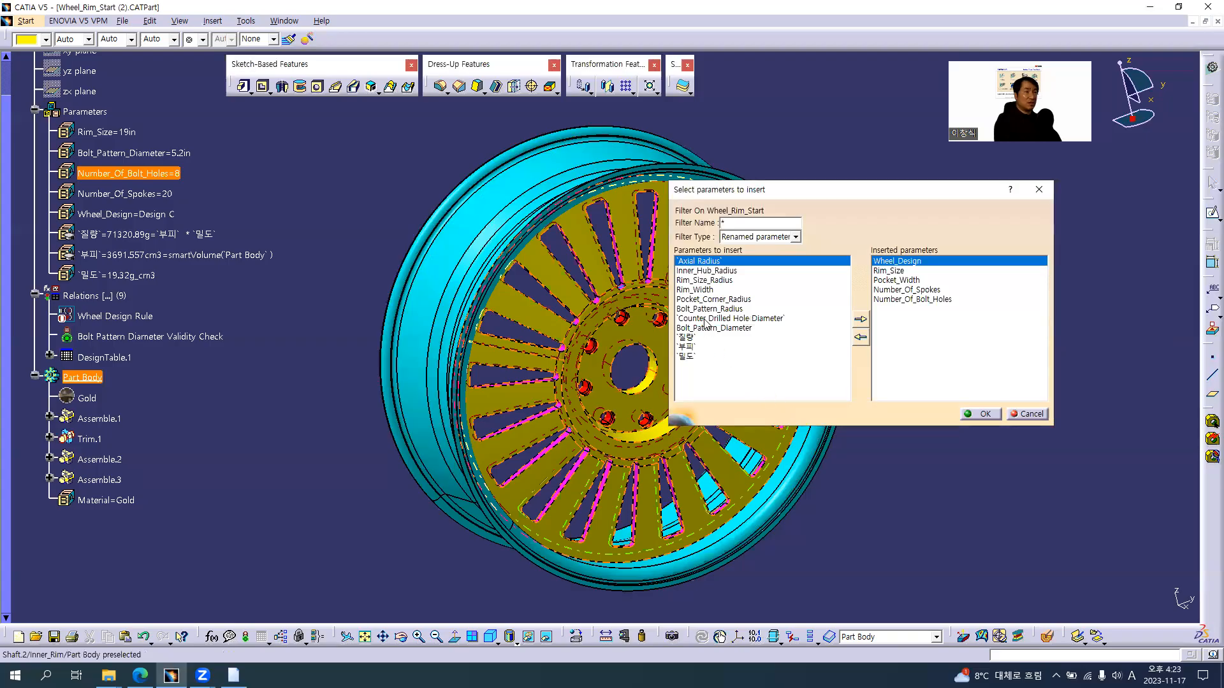
{"action": "double_click", "coordinate": [706, 300]}
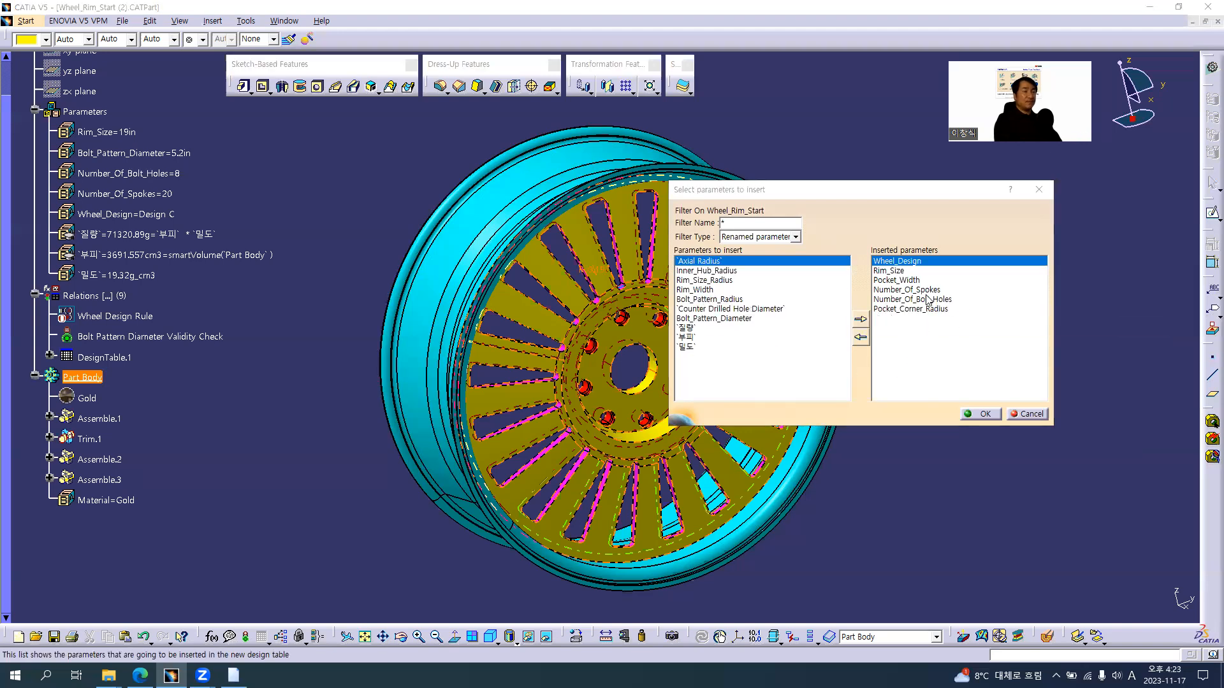
Check the Material column on the browser slide, return to CATIA and set the filter type for Wheel_Rim_Start's parameters to All
{"action": "key", "text": "alt+Tab"}
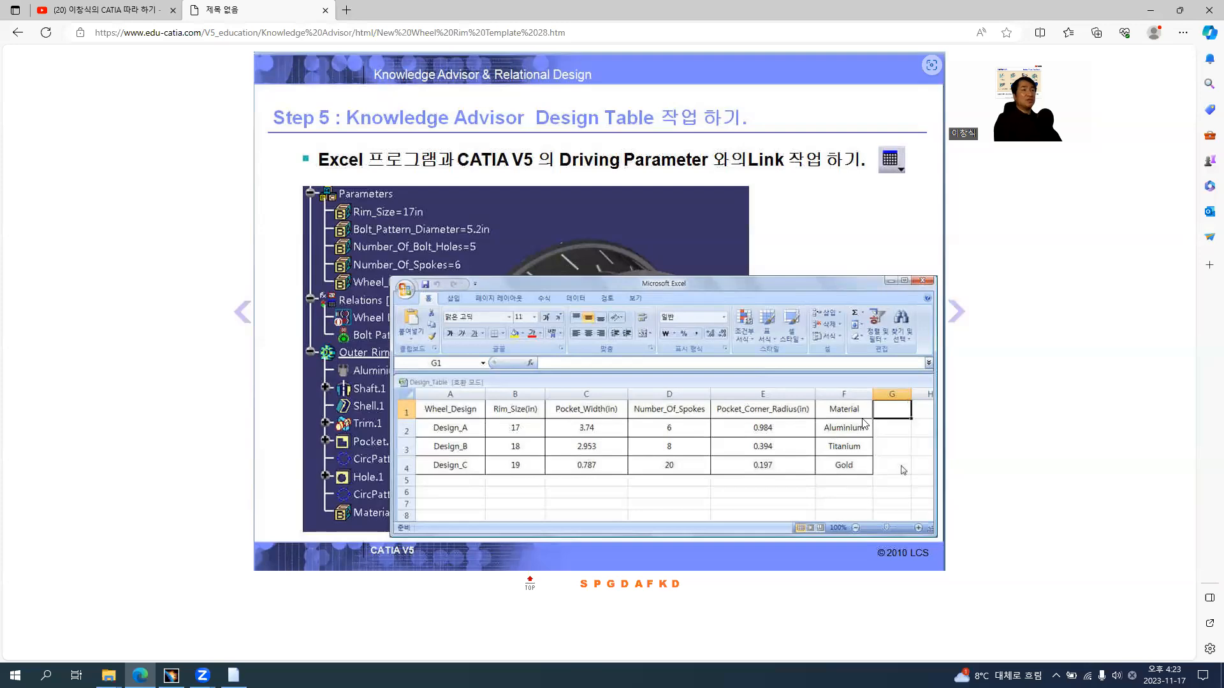
{"action": "key", "text": "alt+Tab"}
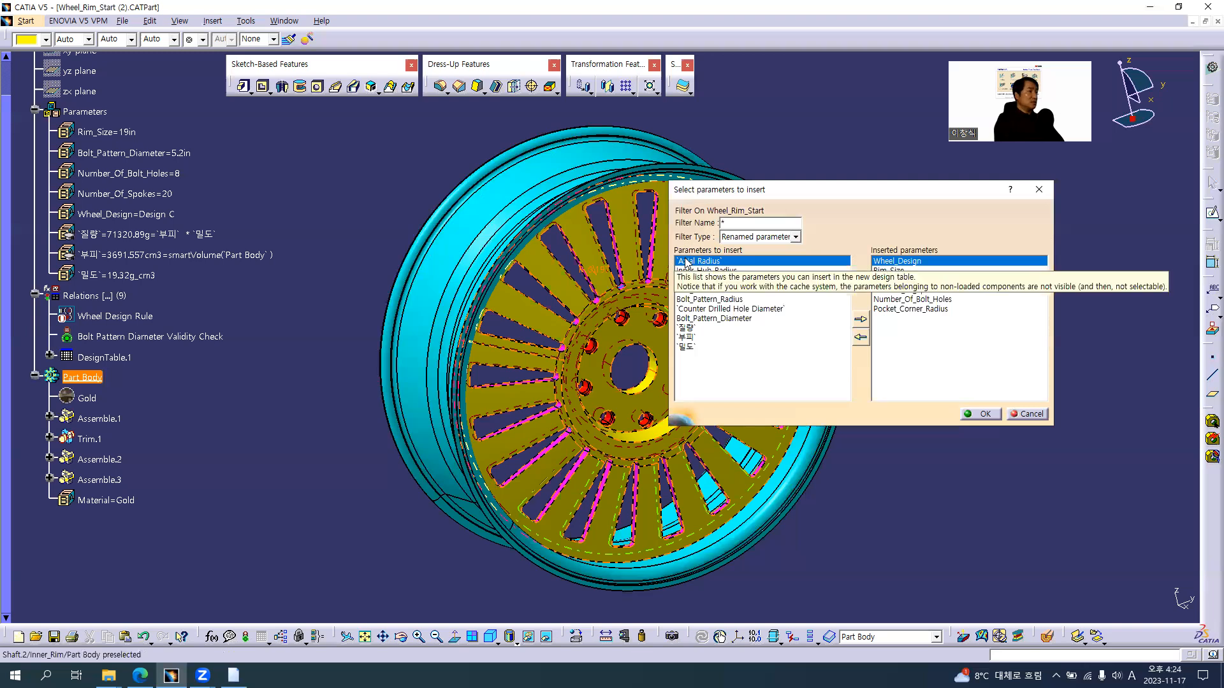
{"action": "scroll", "coordinate": [262, 304], "scroll_direction": "up", "scroll_amount": 3}
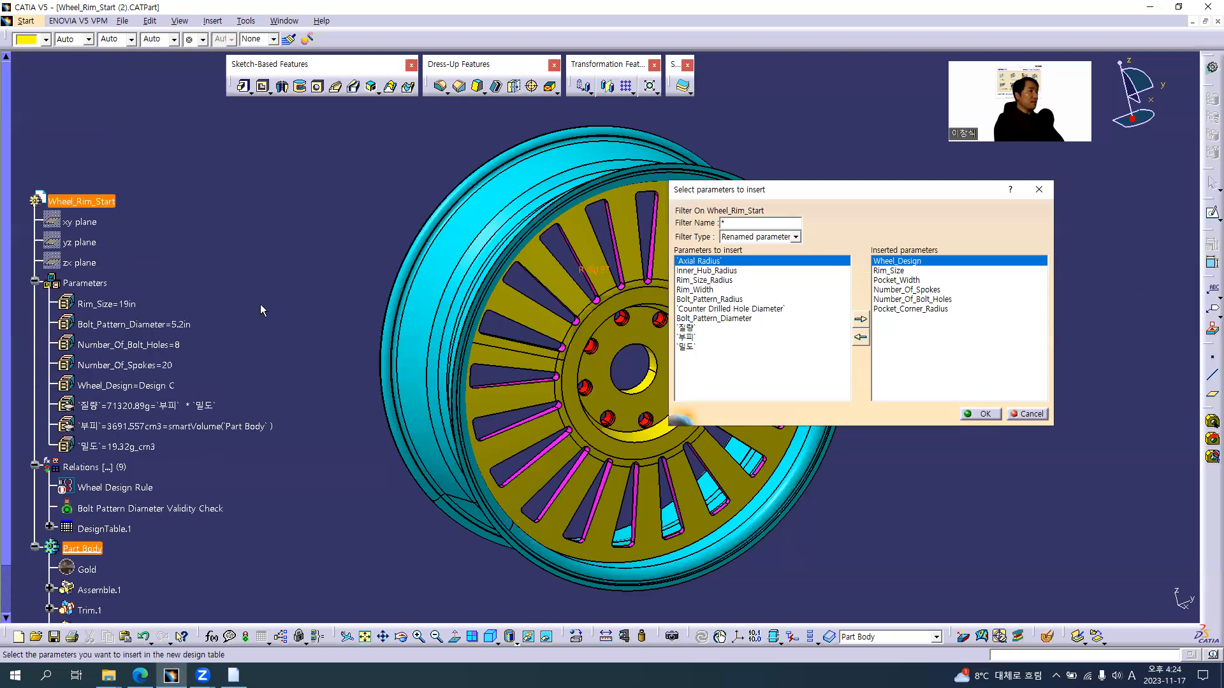
{"action": "left_click", "coordinate": [82, 203]}
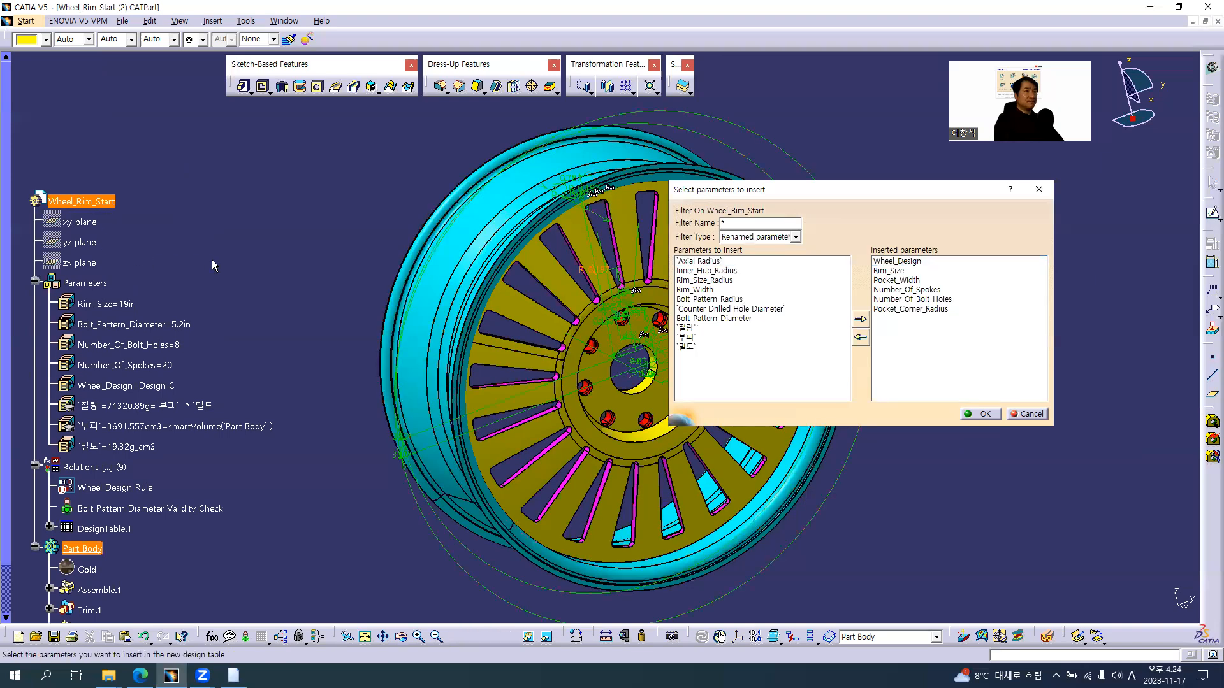
{"action": "scroll", "coordinate": [214, 265], "scroll_direction": "down", "scroll_amount": 3}
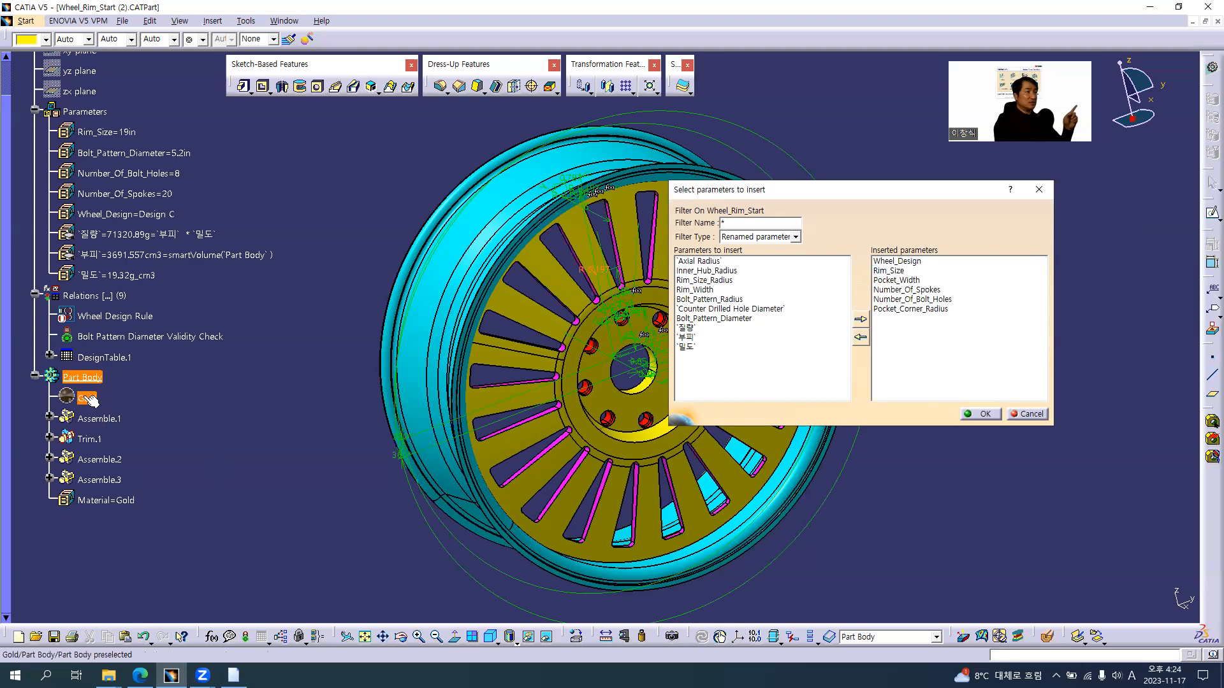
{"action": "scroll", "coordinate": [153, 390], "scroll_direction": "up", "scroll_amount": 3}
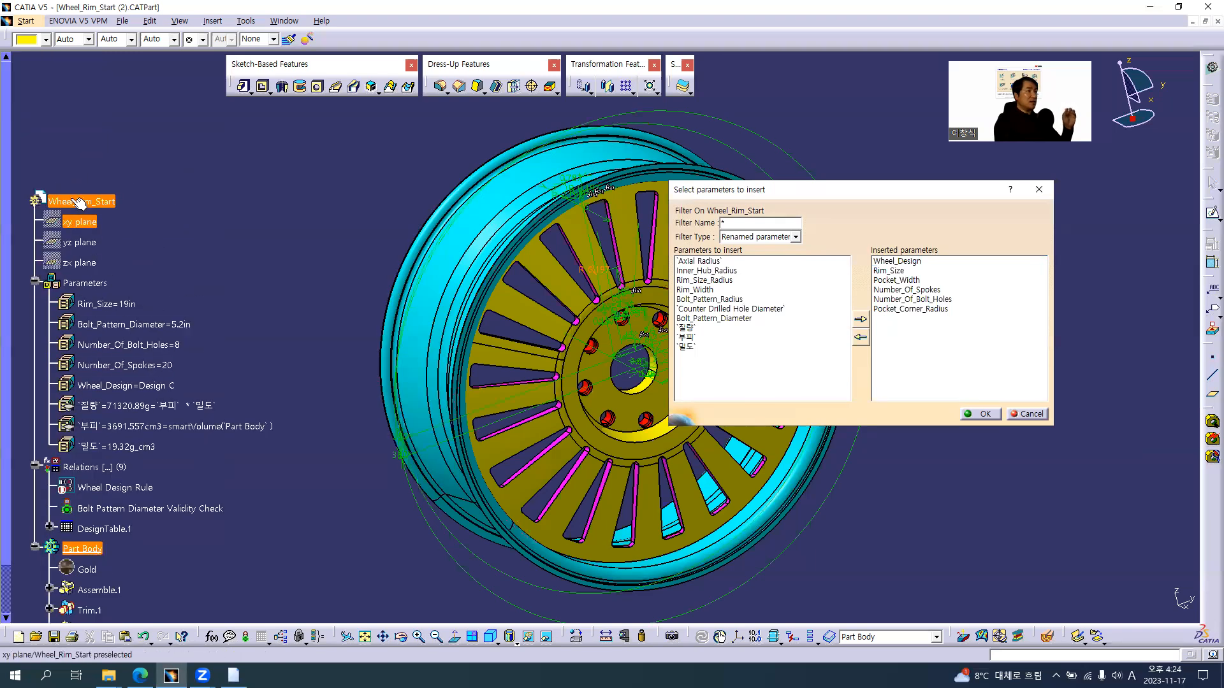
{"action": "left_click", "coordinate": [765, 238]}
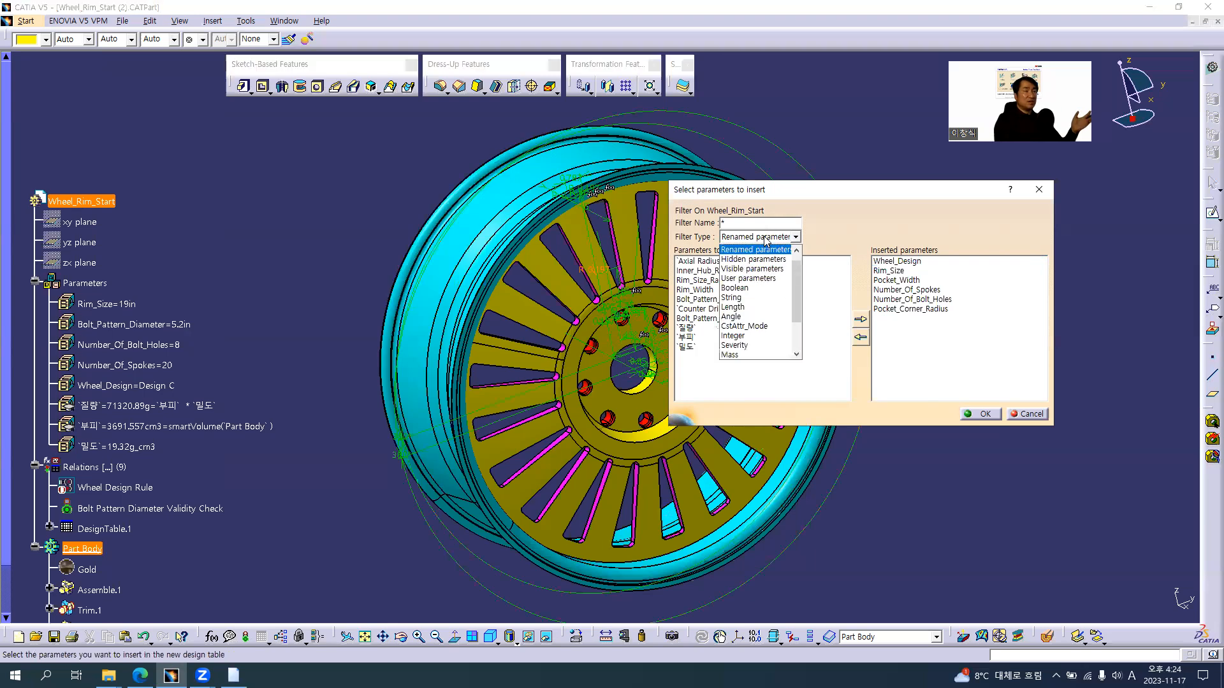
{"action": "scroll", "coordinate": [789, 263], "scroll_direction": "up", "scroll_amount": 2}
{"action": "left_click", "coordinate": [748, 249]}
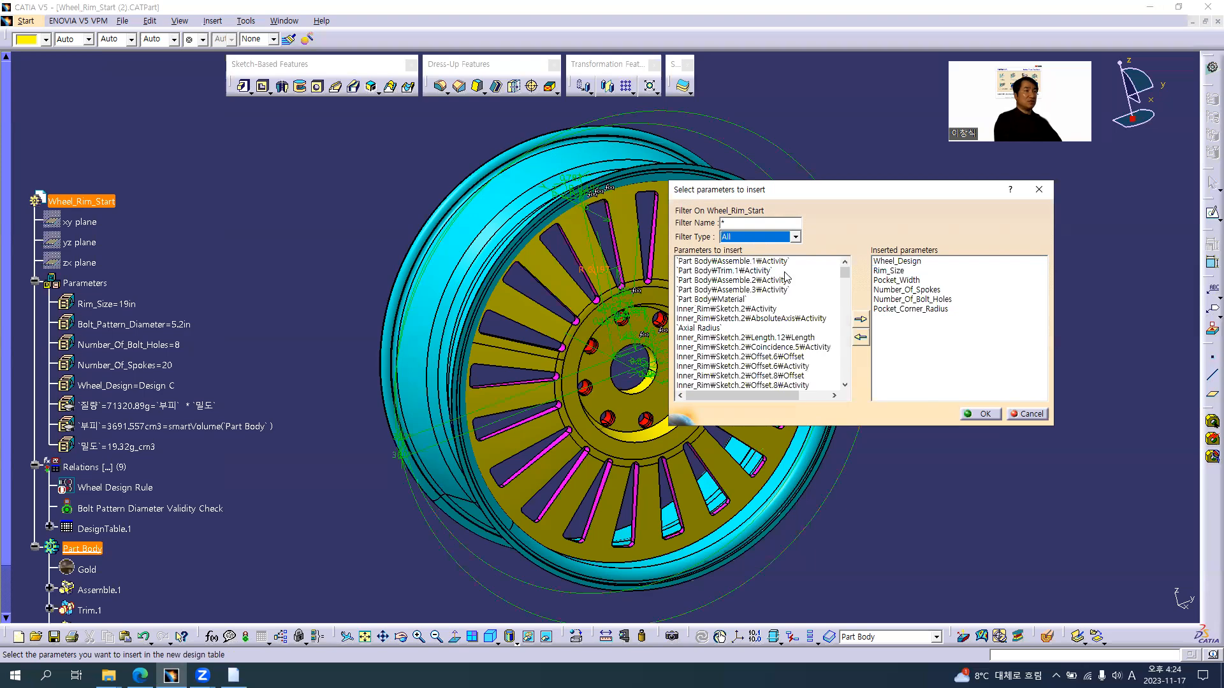
Search the full list of Wheel_Rim_Start's insertable parameters for the material parameter, enlarging the selection dialog
{"action": "left_click_drag", "start_coordinate": [845, 279], "coordinate": [844, 383]}
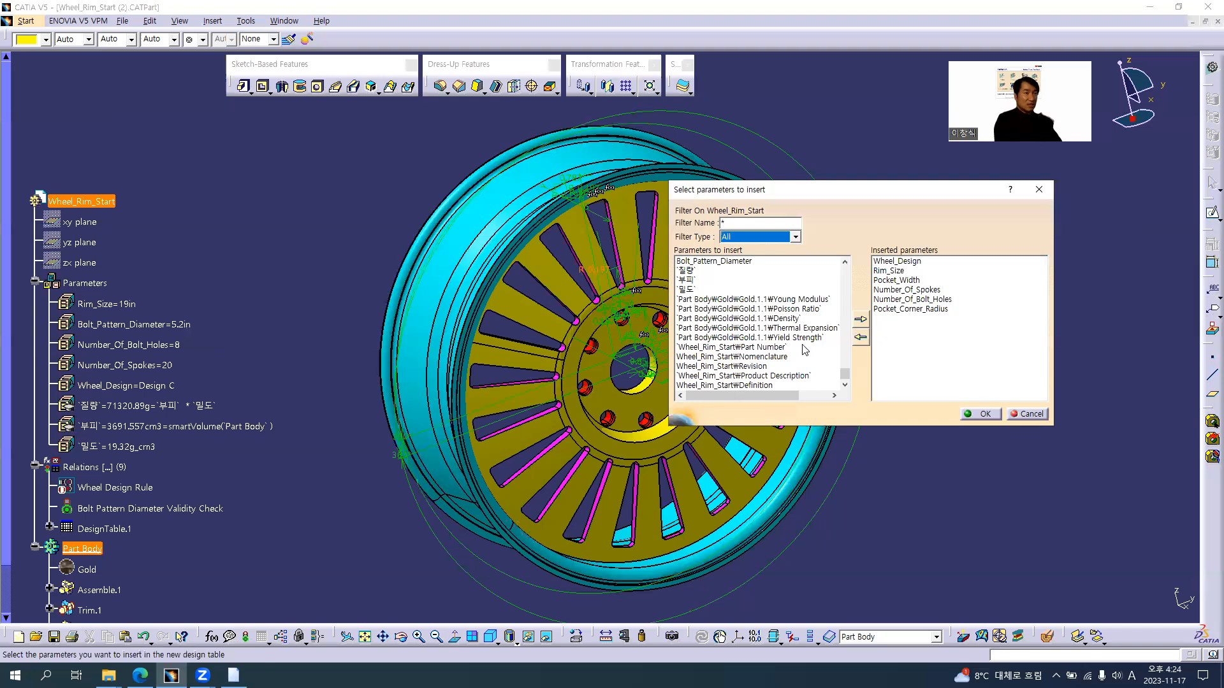
{"action": "left_click_drag", "start_coordinate": [847, 379], "coordinate": [848, 370]}
{"action": "scroll", "coordinate": [847, 368], "scroll_direction": "down", "scroll_amount": 2}
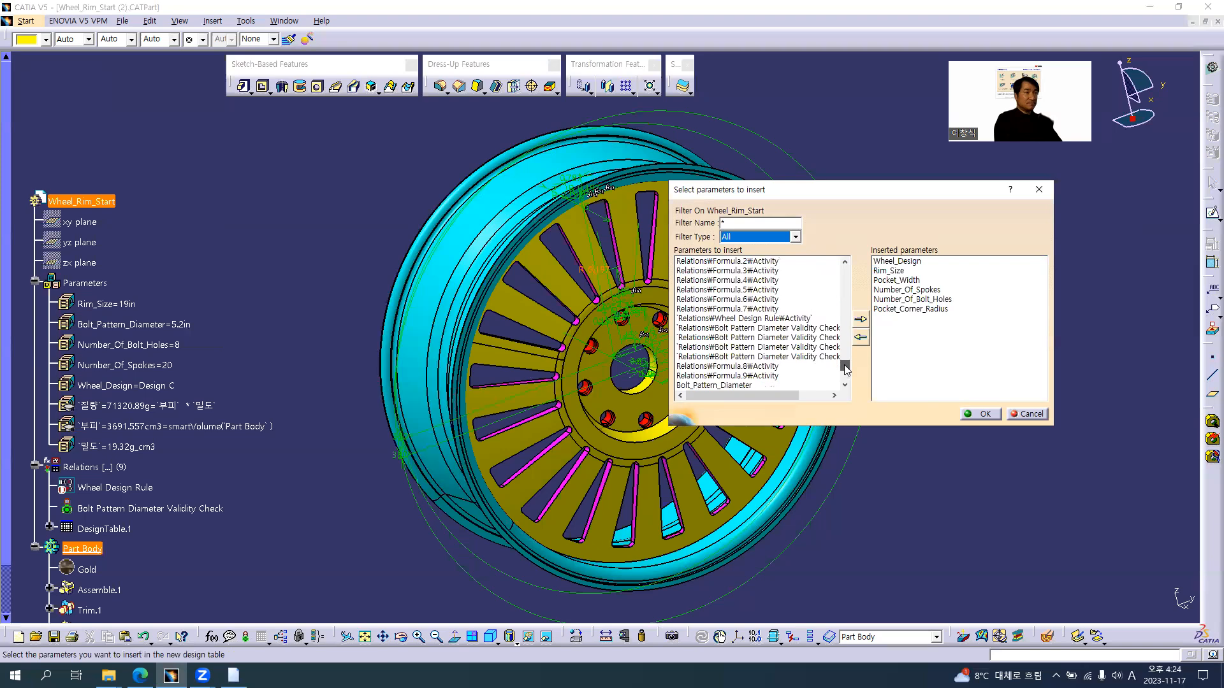
{"action": "left_click_drag", "start_coordinate": [867, 427], "coordinate": [867, 623]}
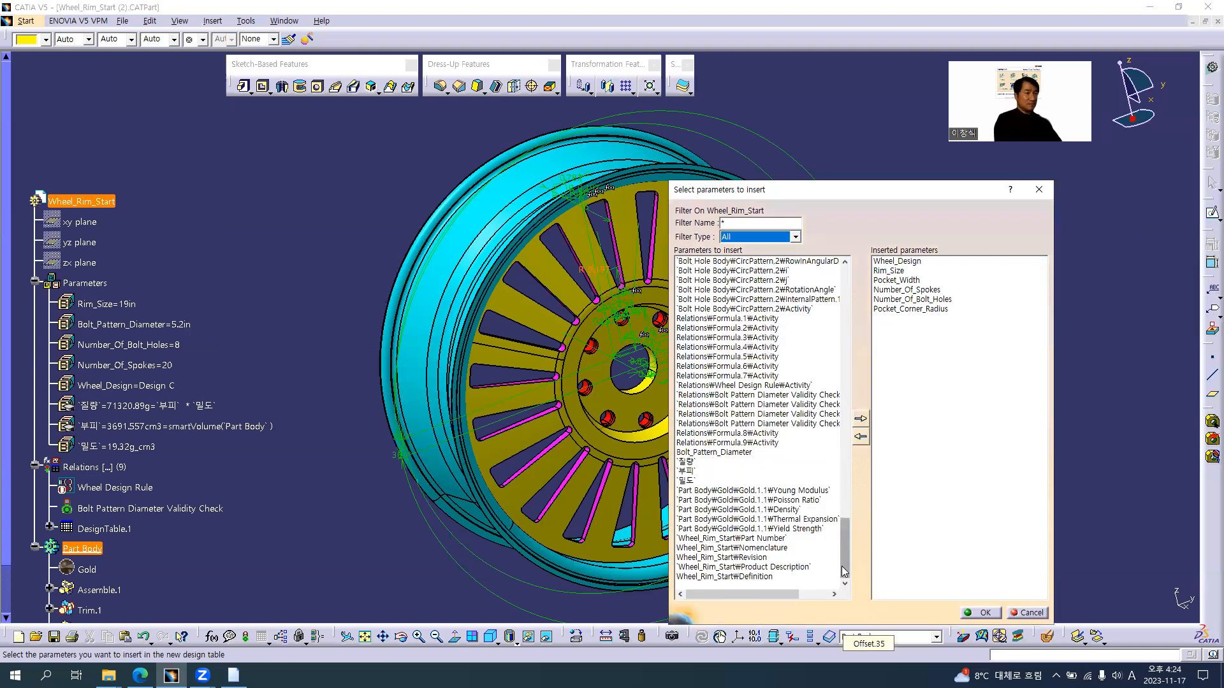
{"action": "left_click_drag", "start_coordinate": [846, 539], "coordinate": [863, 375]}
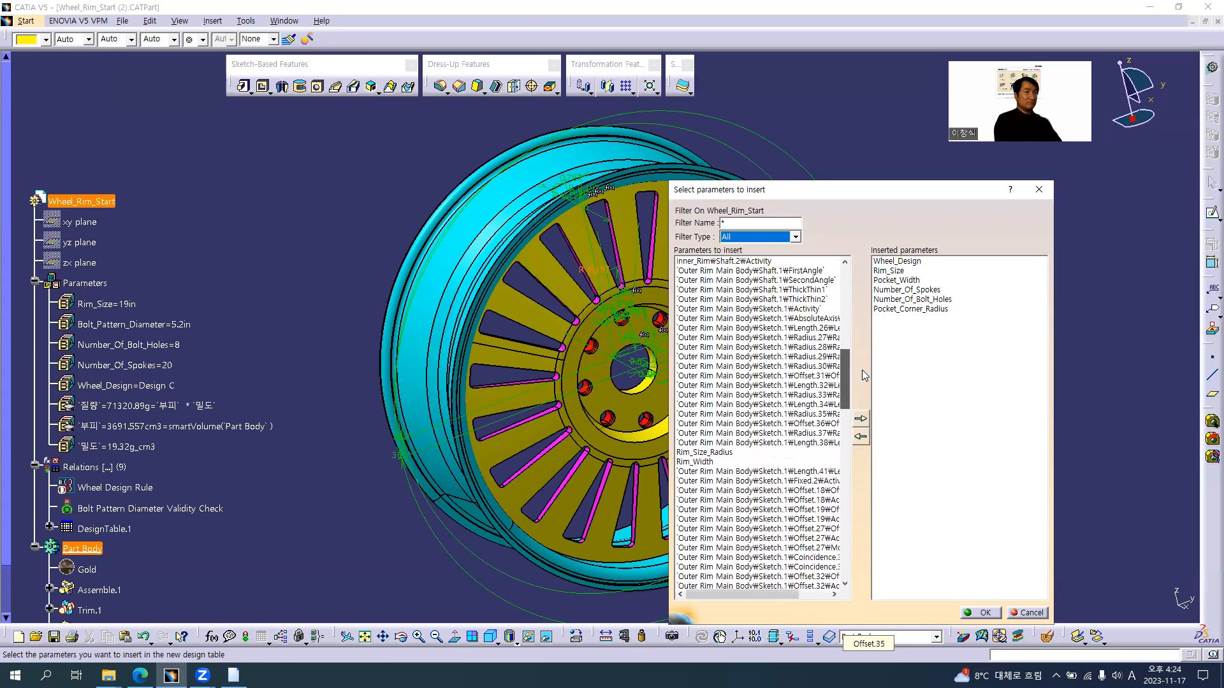
Restrict the insertable parameters to Renamed parameters and cancel the creation of the design table
{"action": "left_click", "coordinate": [795, 236]}
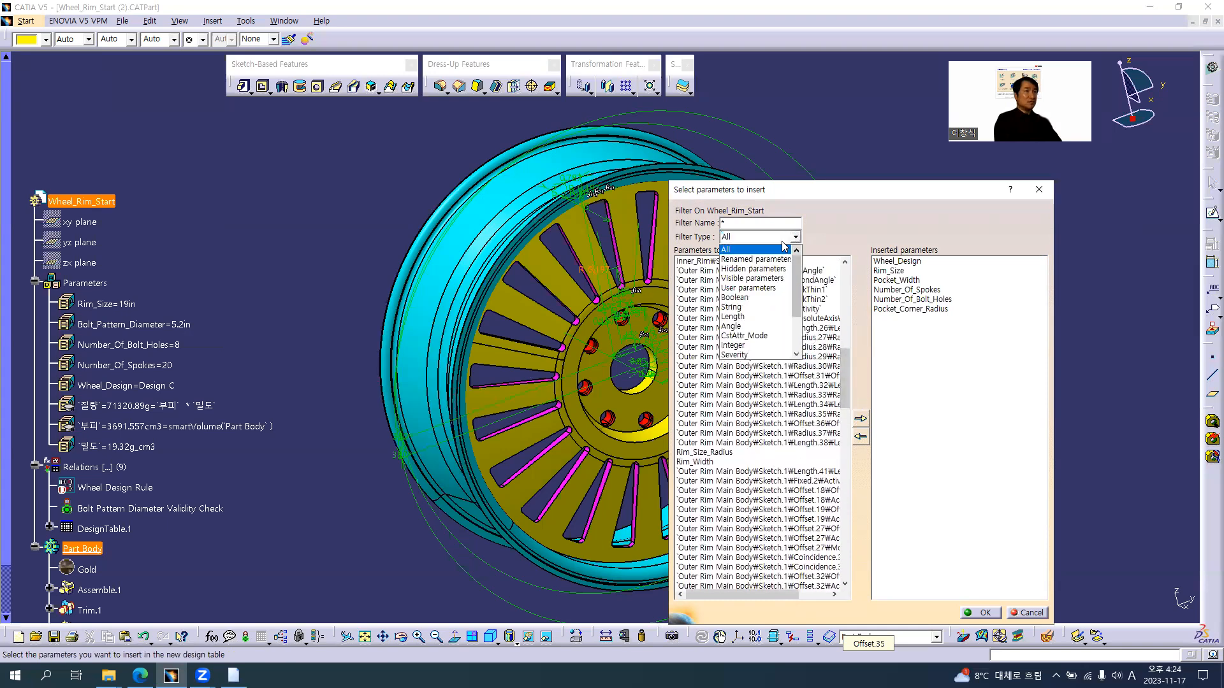
{"action": "left_click", "coordinate": [755, 259]}
{"action": "scroll", "coordinate": [244, 262], "scroll_direction": "down", "scroll_amount": 5}
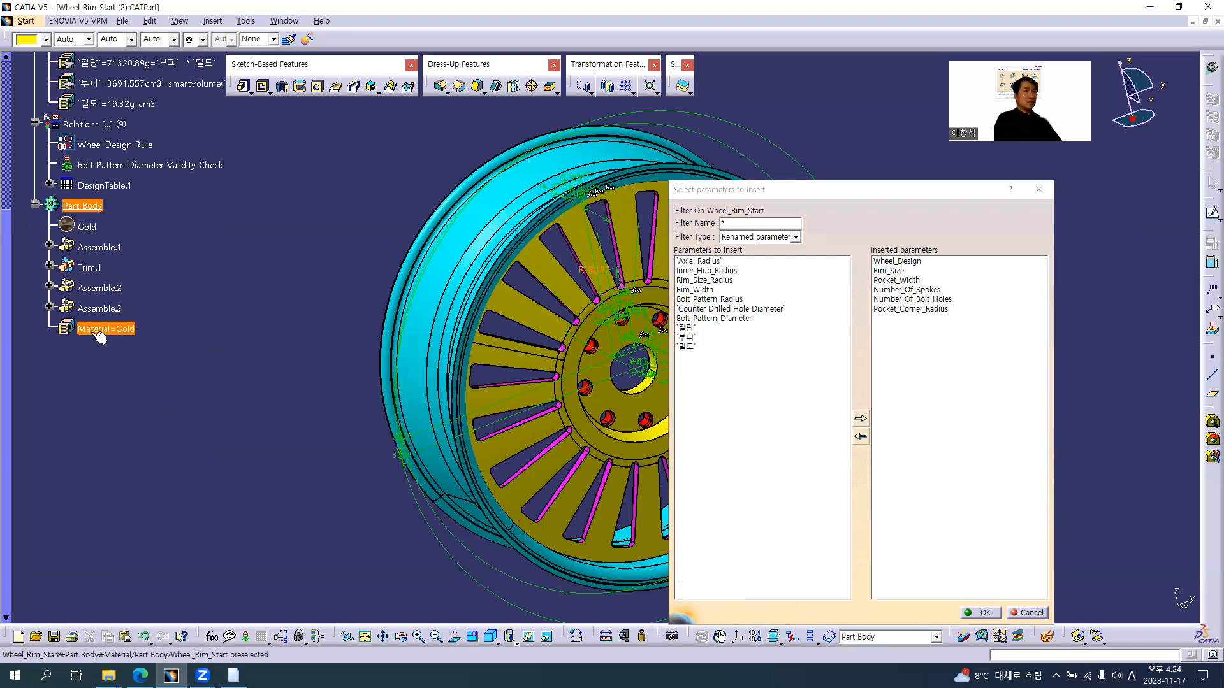
{"action": "left_click", "coordinate": [1027, 613]}
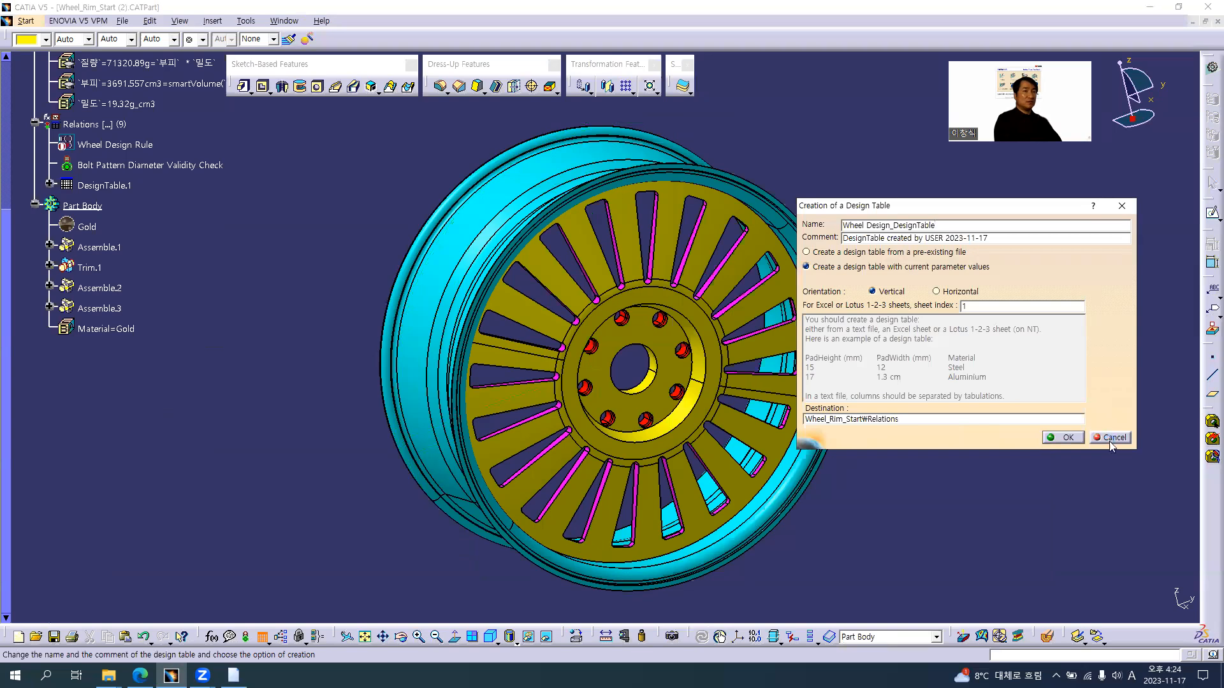
{"action": "left_click", "coordinate": [1108, 438]}
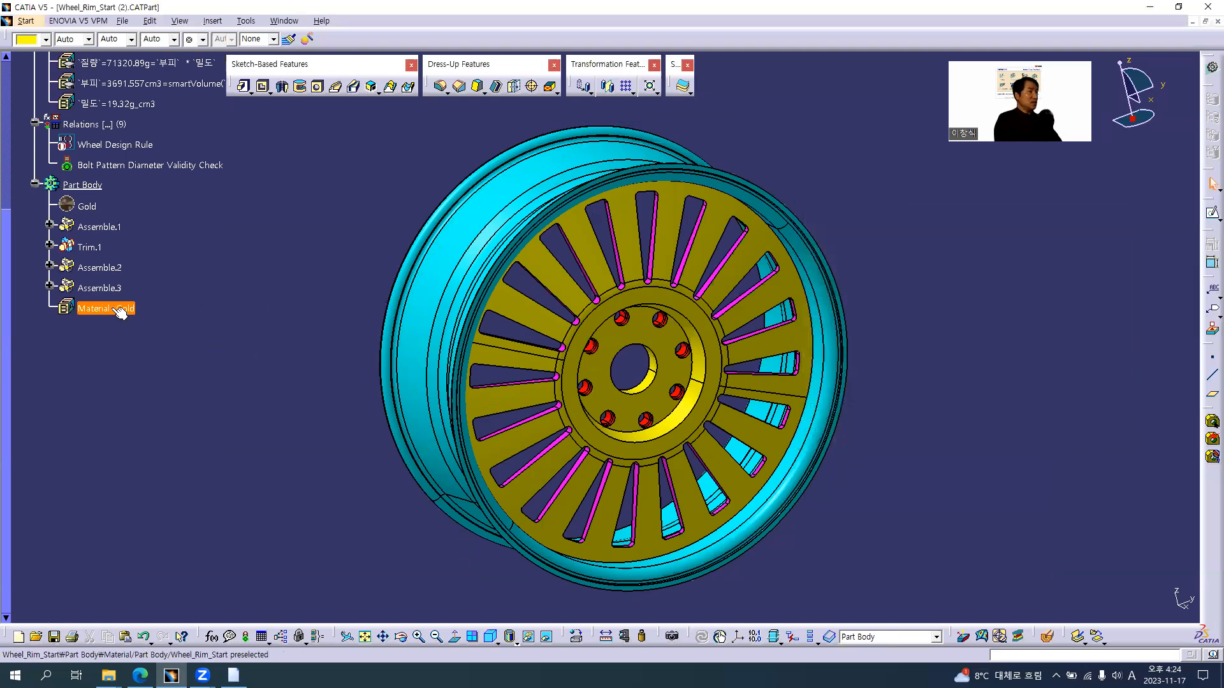
Delete the Gold material from Part Body and try to delete the body's Material parameter
{"action": "scroll", "coordinate": [95, 318], "scroll_direction": "up", "scroll_amount": 2}
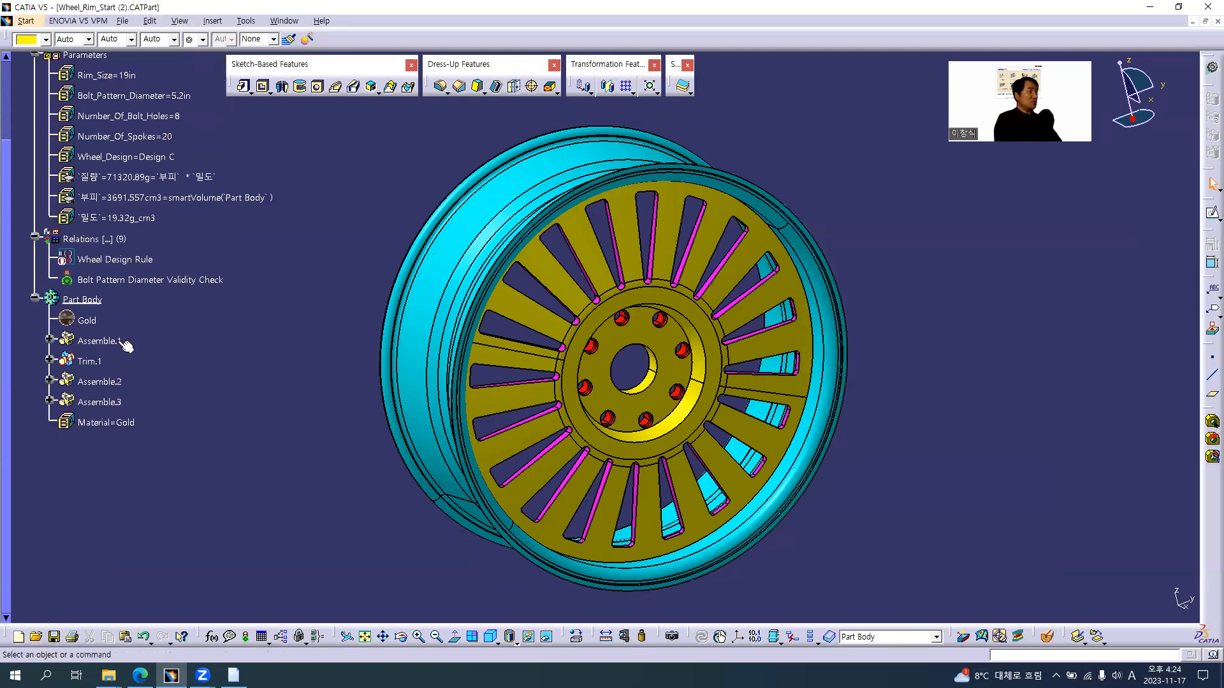
{"action": "right_click", "coordinate": [85, 322]}
{"action": "left_click", "coordinate": [115, 473]}
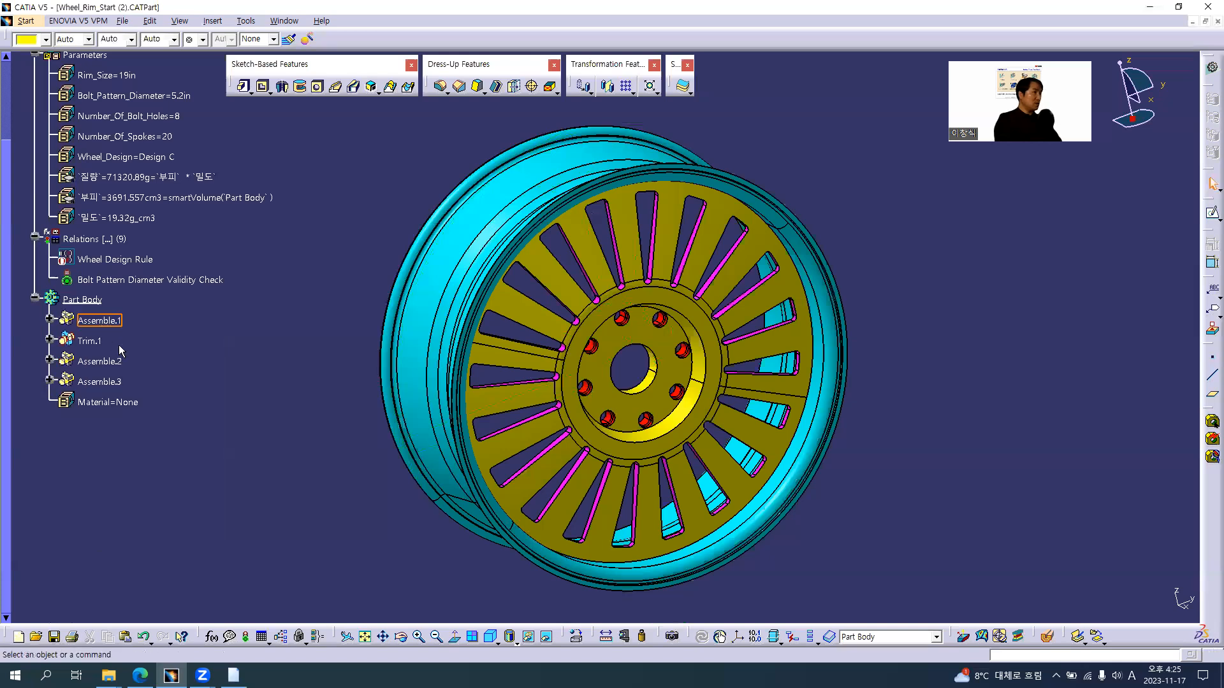
{"action": "right_click", "coordinate": [125, 402]}
{"action": "left_click", "coordinate": [146, 540]}
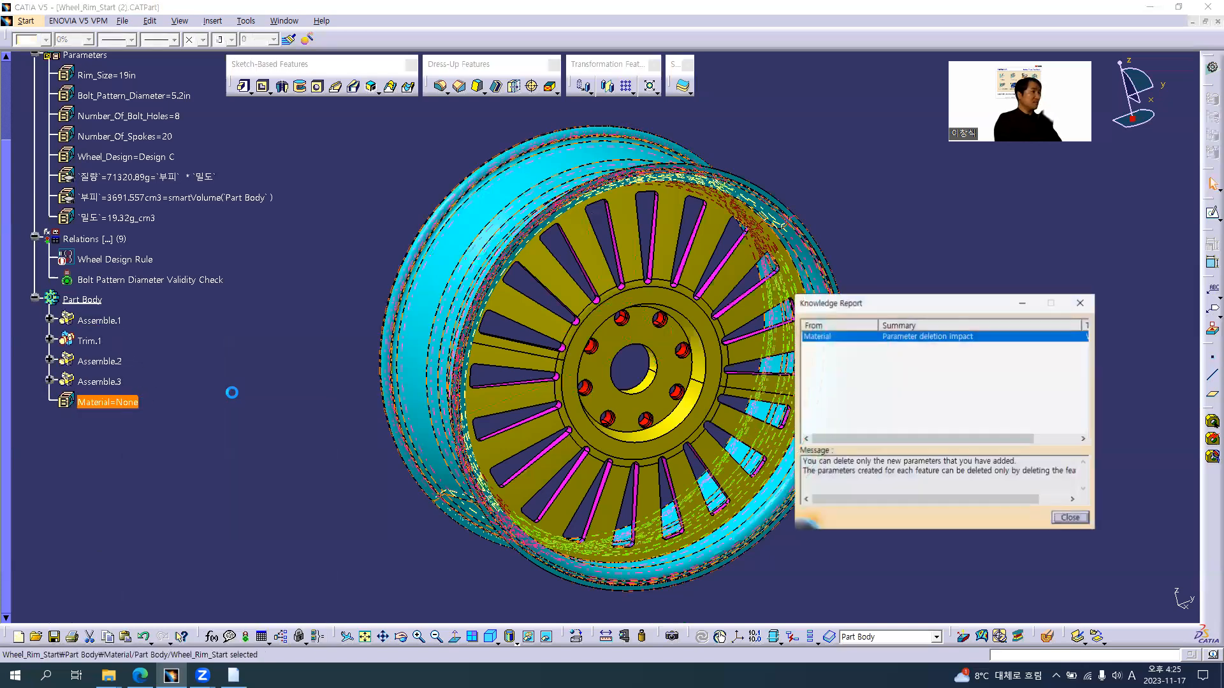
{"action": "left_click", "coordinate": [1068, 518]}
Apply Aluminium from the Metal family of the Default Material Catalog to the whole Wheel_Rim_Start part
{"action": "left_click", "coordinate": [575, 636]}
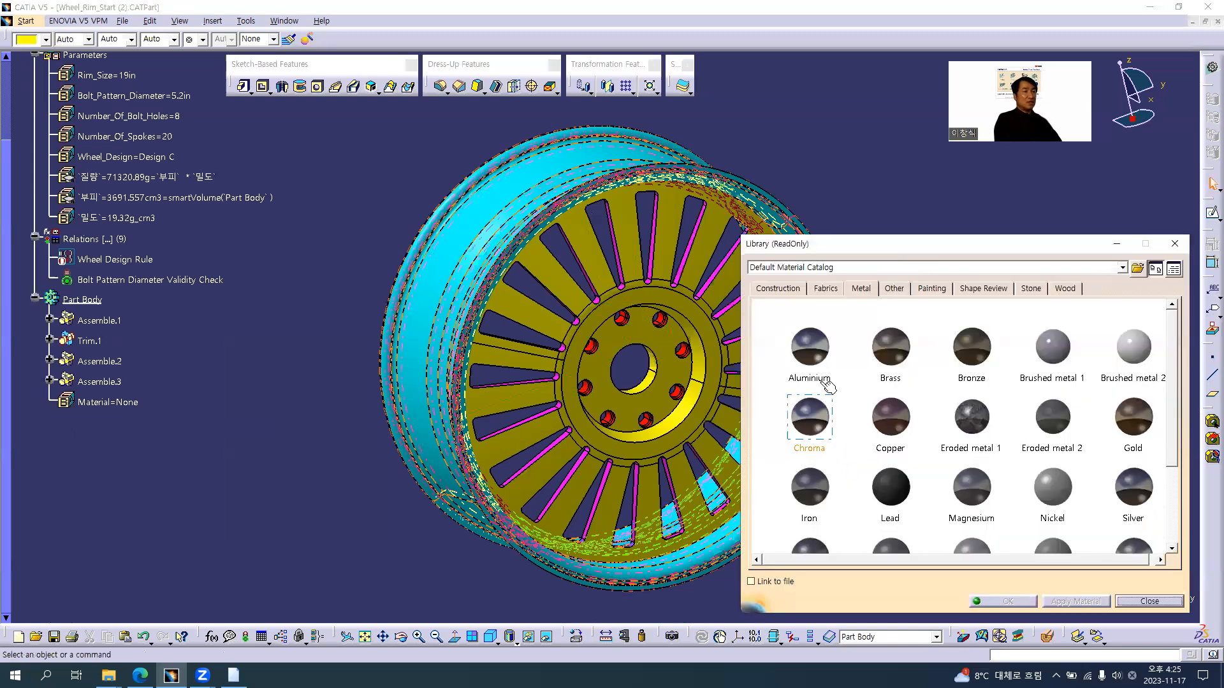
{"action": "left_click", "coordinate": [342, 464]}
{"action": "scroll", "coordinate": [345, 464], "scroll_direction": "up", "scroll_amount": 3}
{"action": "mouse_move", "coordinate": [809, 347]}
{"action": "left_mouse_down"}
{"action": "mouse_move", "coordinate": [68, 172]}
{"action": "mouse_move", "coordinate": [44, 151]}
{"action": "left_mouse_up"}
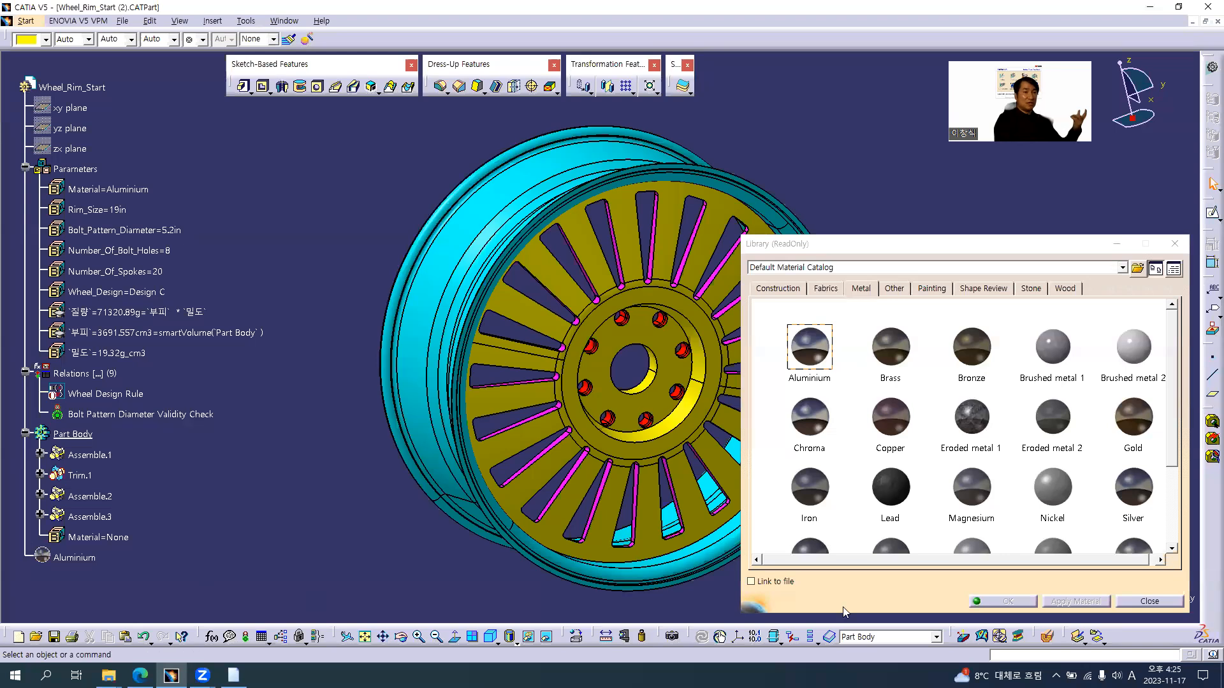
{"action": "left_click", "coordinate": [1150, 601]}
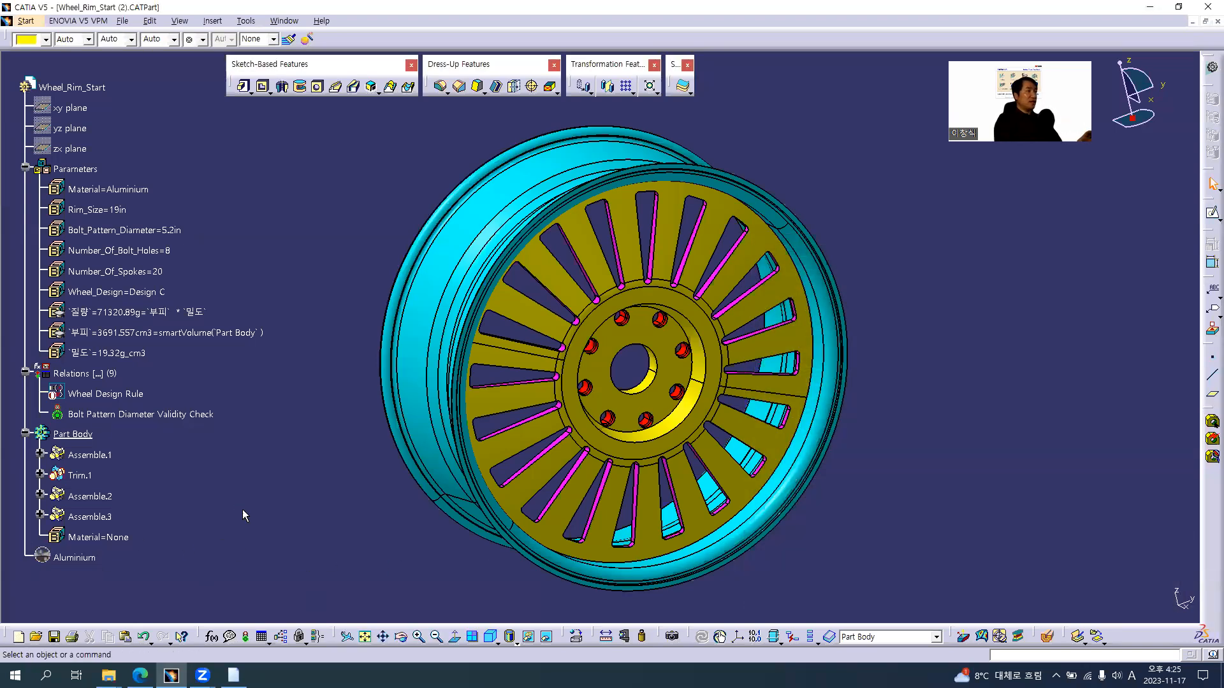
Start a new vertical design table from the current parameter values and filter the insertable parameters to Renamed parameters
{"action": "left_click", "coordinate": [262, 637]}
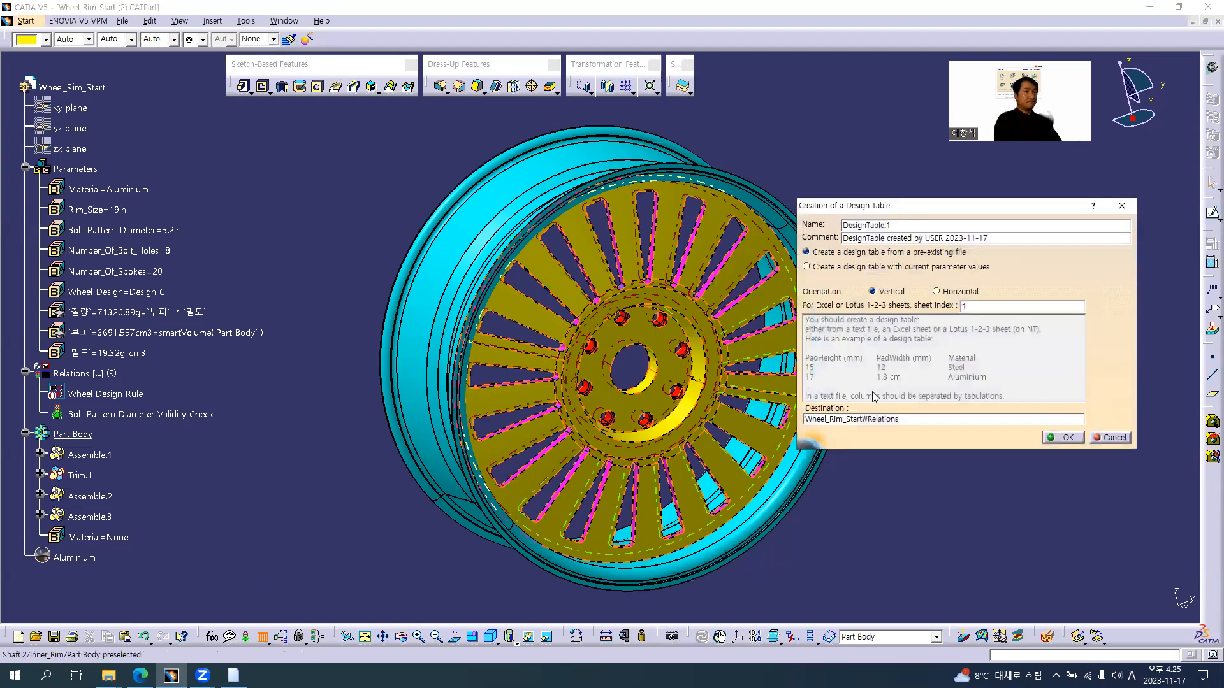
{"action": "left_click", "coordinate": [892, 267]}
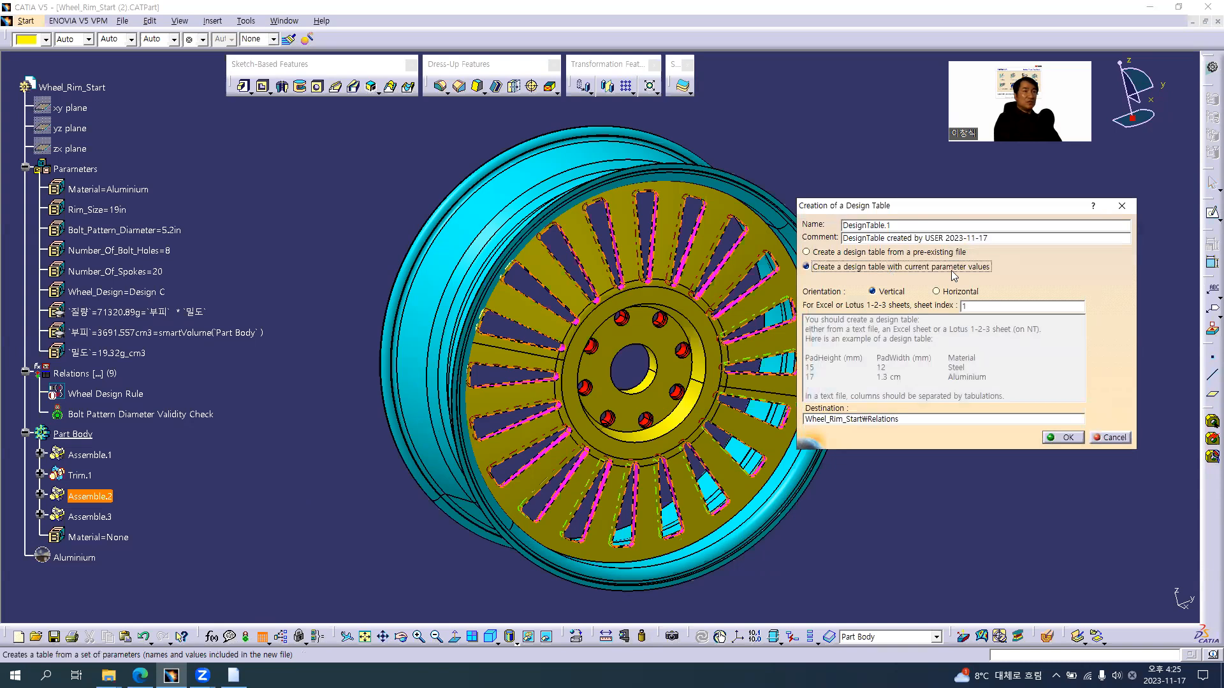
{"action": "left_click", "coordinate": [1061, 437]}
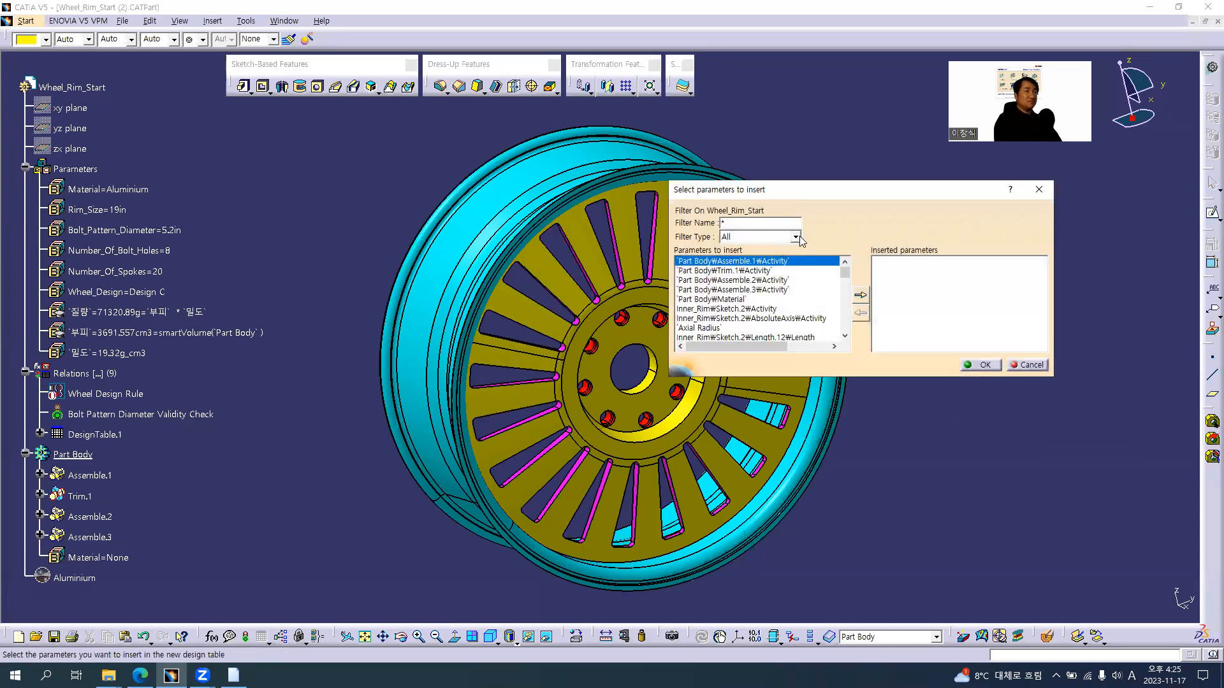
{"action": "left_click", "coordinate": [797, 237]}
{"action": "left_click", "coordinate": [751, 261]}
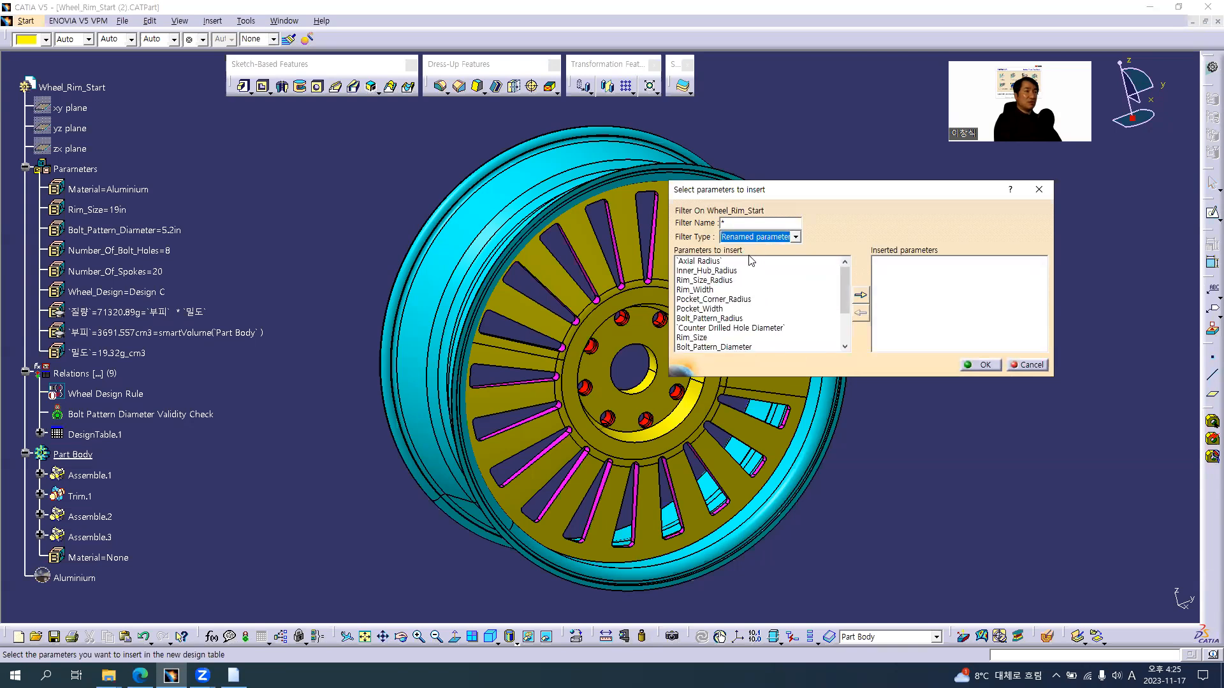
Insert Wheel_Design, Rim_Size and Pocket_Width into the new design table, checking the column order on the browser slide
{"action": "key", "text": "alt+Tab"}
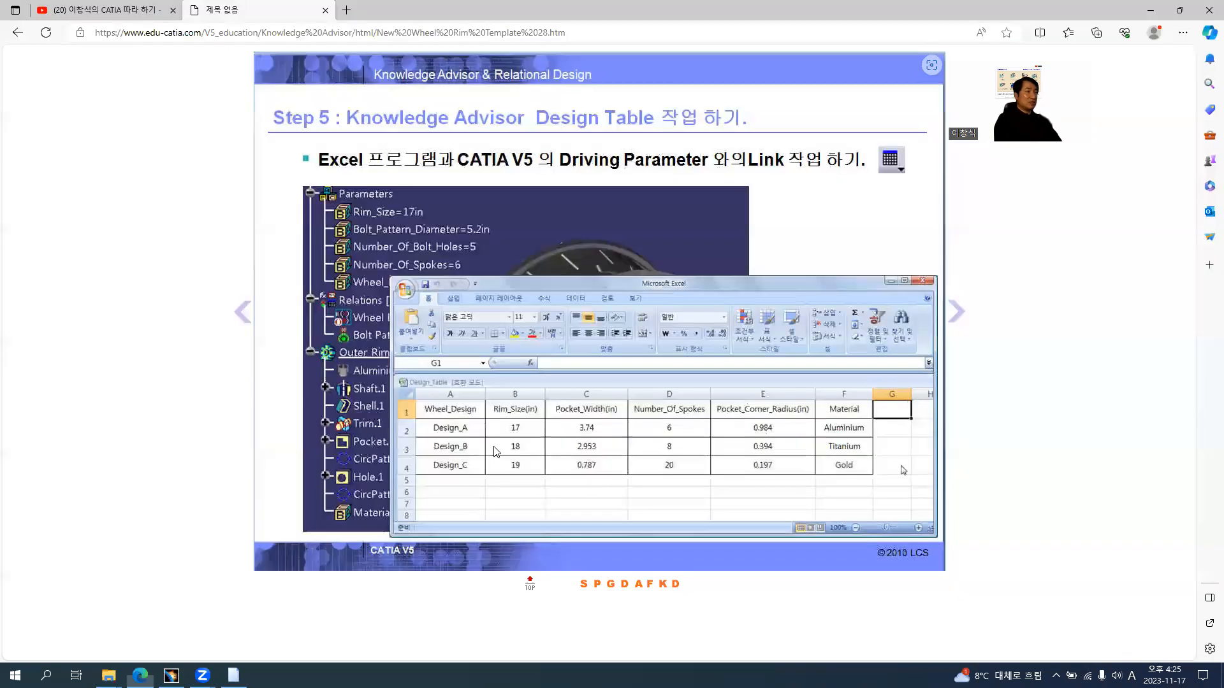
{"action": "key", "text": "alt+Tab"}
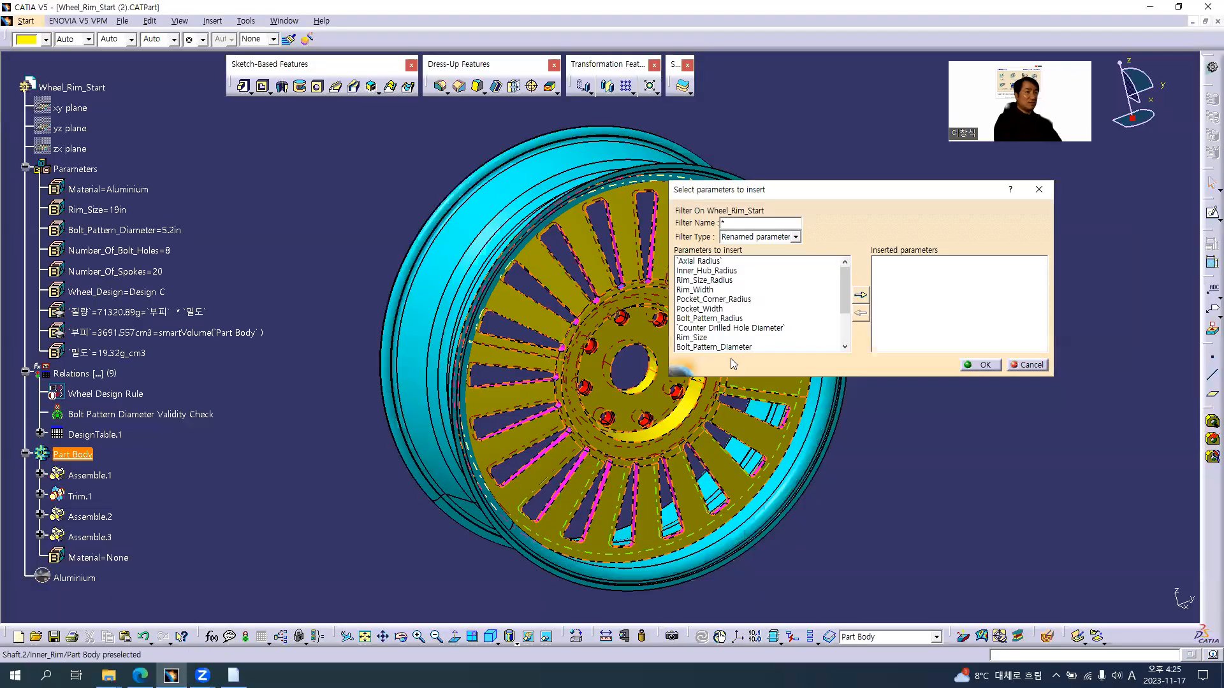
{"action": "left_click_drag", "start_coordinate": [733, 378], "coordinate": [733, 473]}
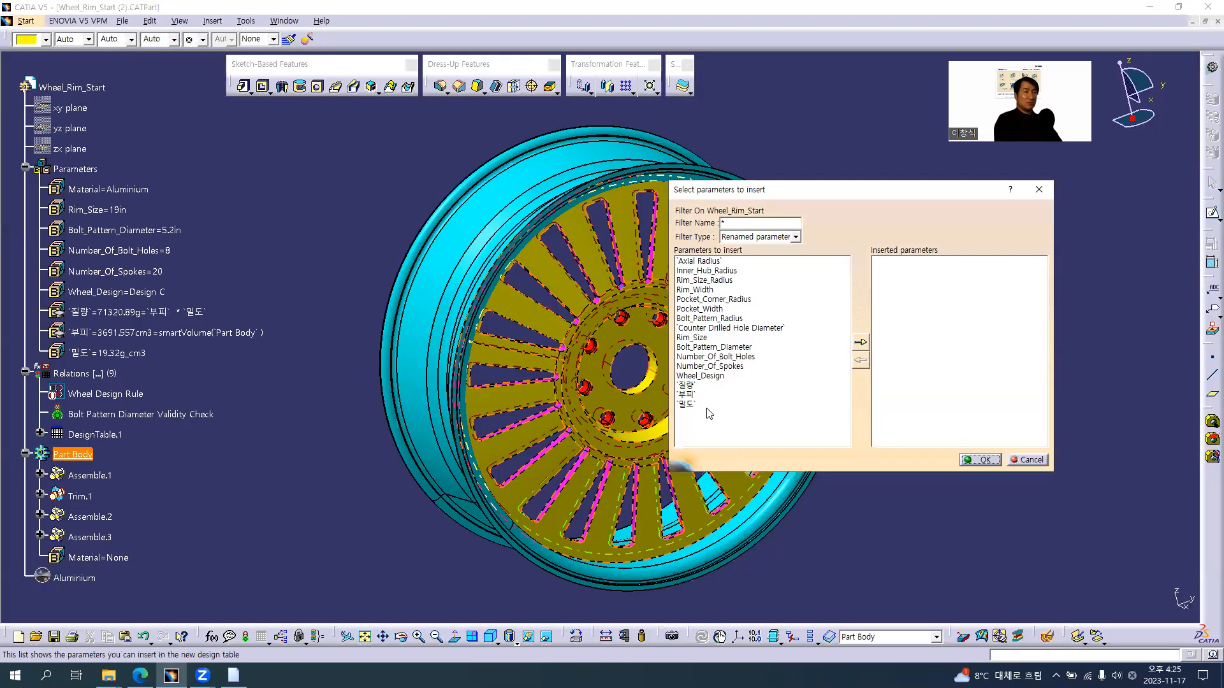
{"action": "double_click", "coordinate": [703, 376]}
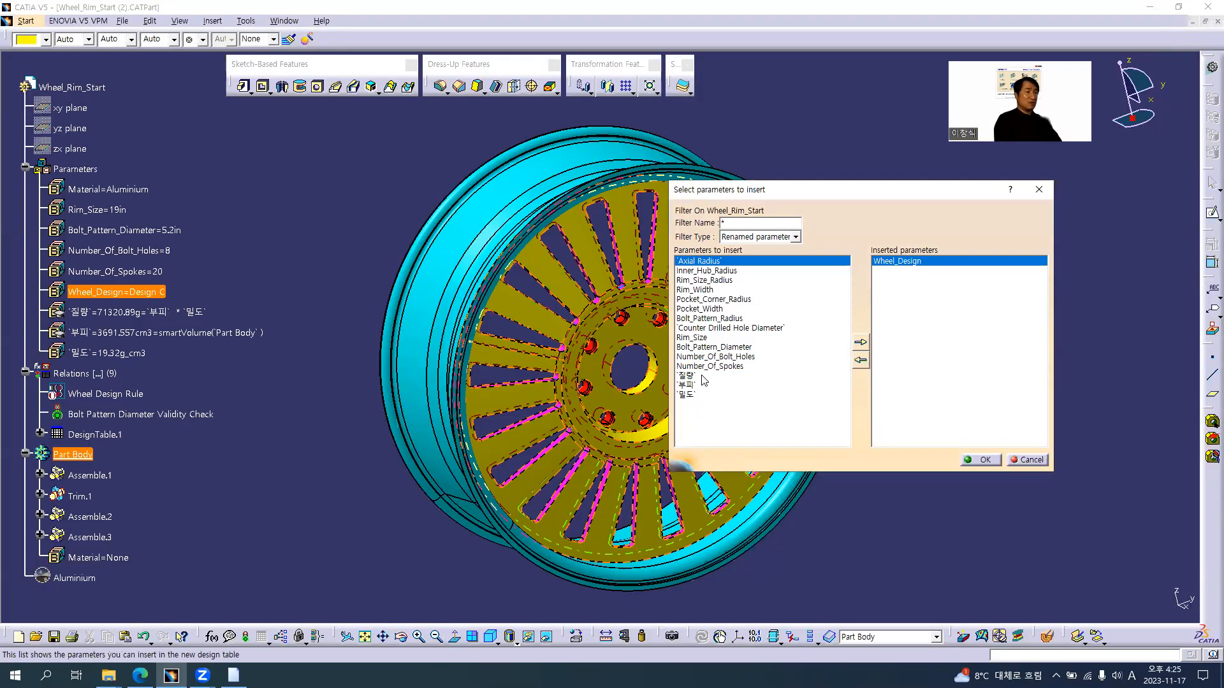
{"action": "key", "text": "alt+Tab"}
{"action": "key", "text": "alt+Tab"}
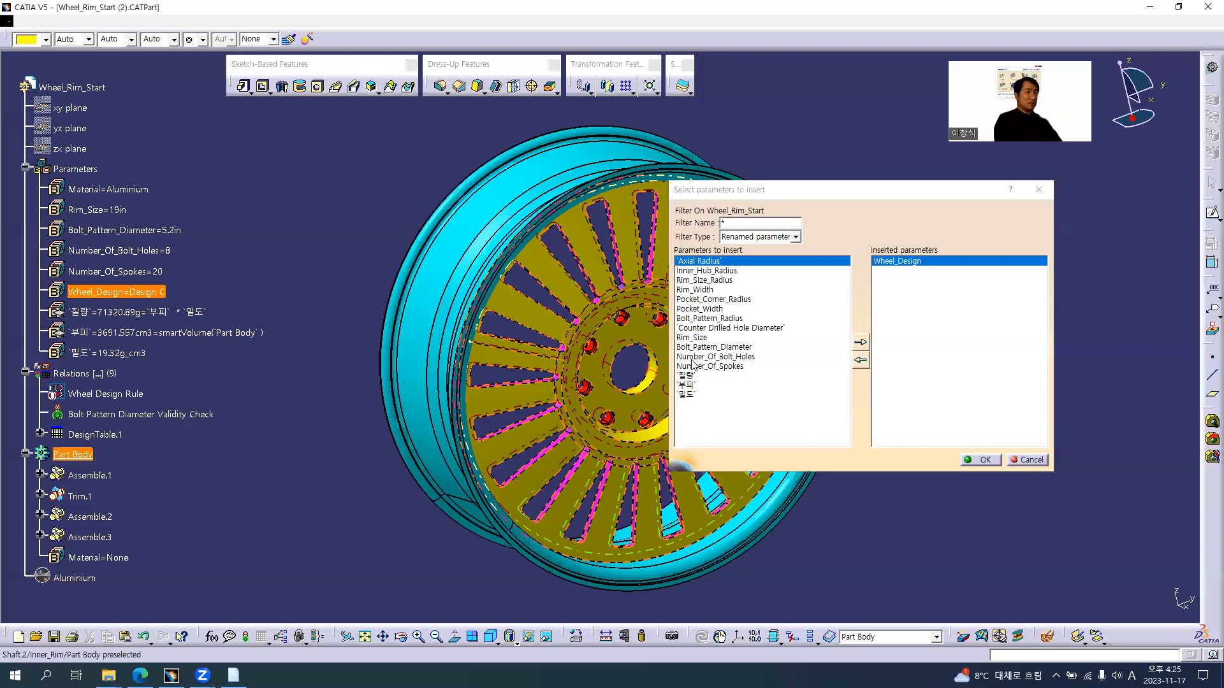
{"action": "left_click", "coordinate": [692, 338]}
{"action": "key", "text": "alt+Tab"}
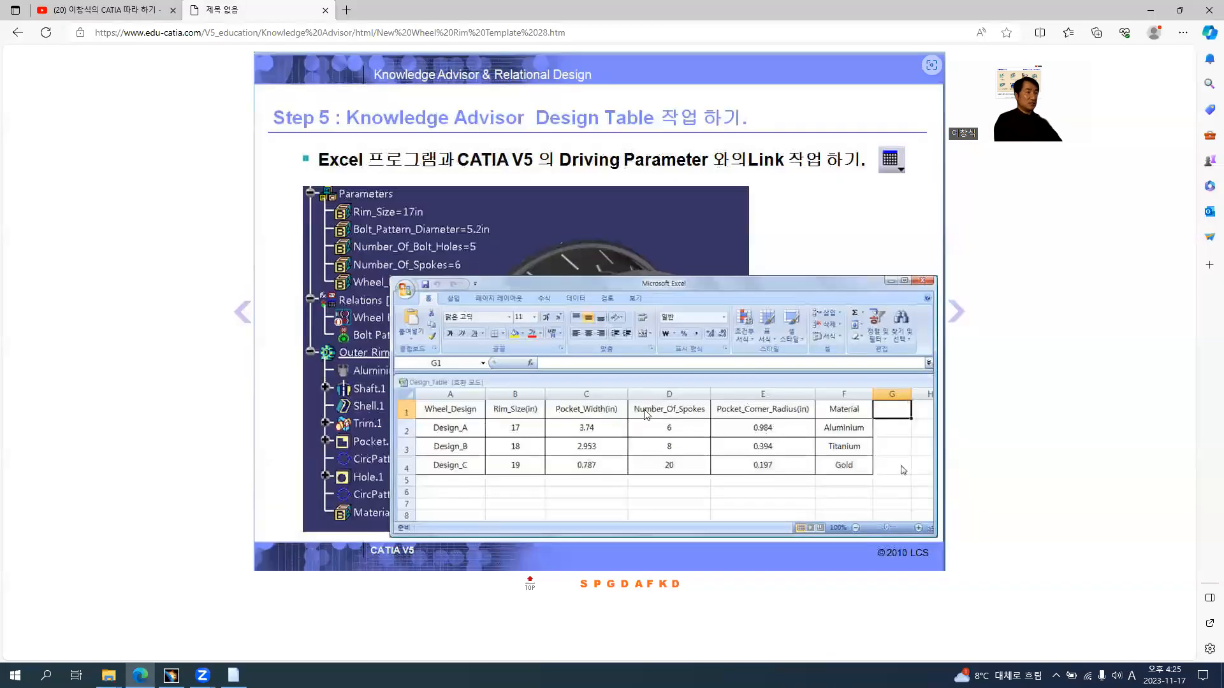
Insert Number_Of_Spokes, Number_Of_Bolt_Holes and Pocket_Corner_Radius into the new design table, comparing with the browser slide's columns
{"action": "key", "text": "alt+Tab"}
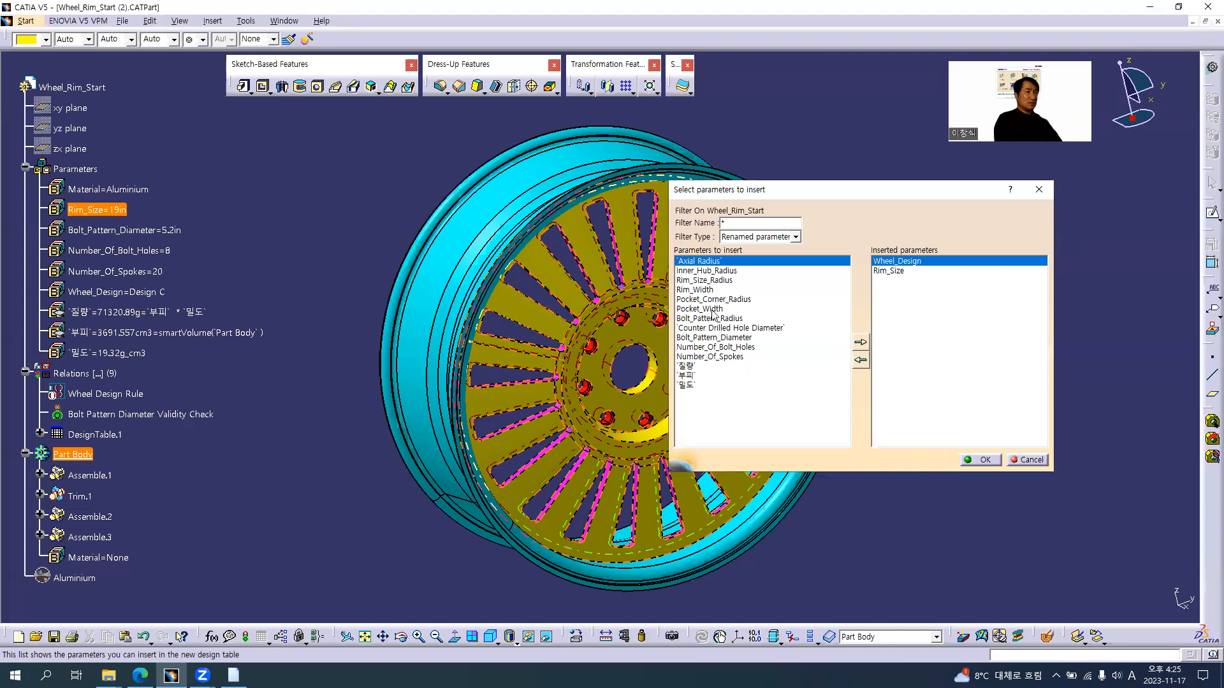
{"action": "double_click", "coordinate": [713, 310]}
{"action": "key", "text": "alt+Tab"}
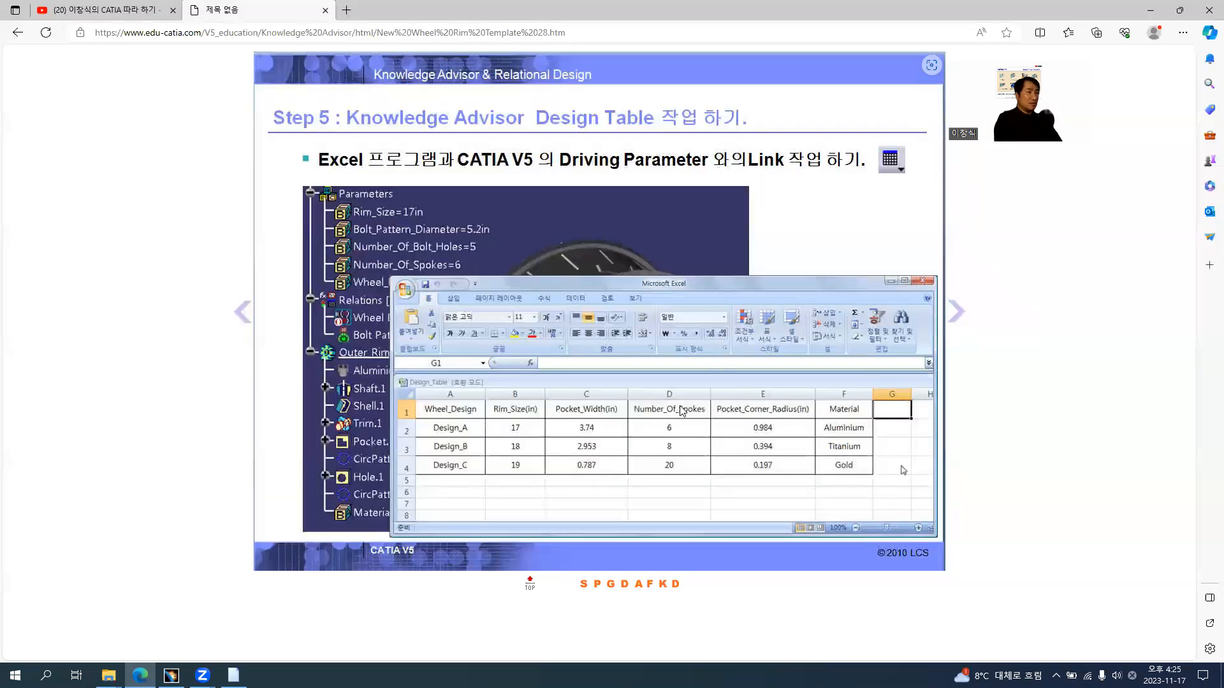
{"action": "key", "text": "alt+Tab"}
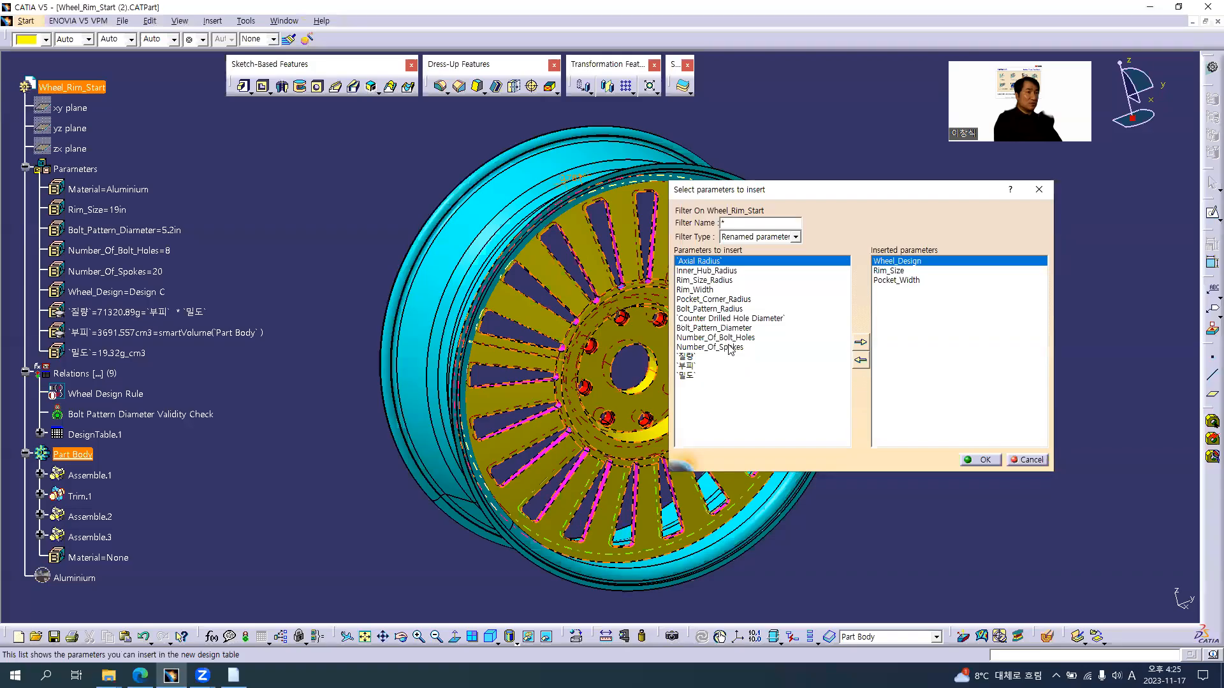
{"action": "double_click", "coordinate": [730, 347]}
{"action": "double_click", "coordinate": [733, 338]}
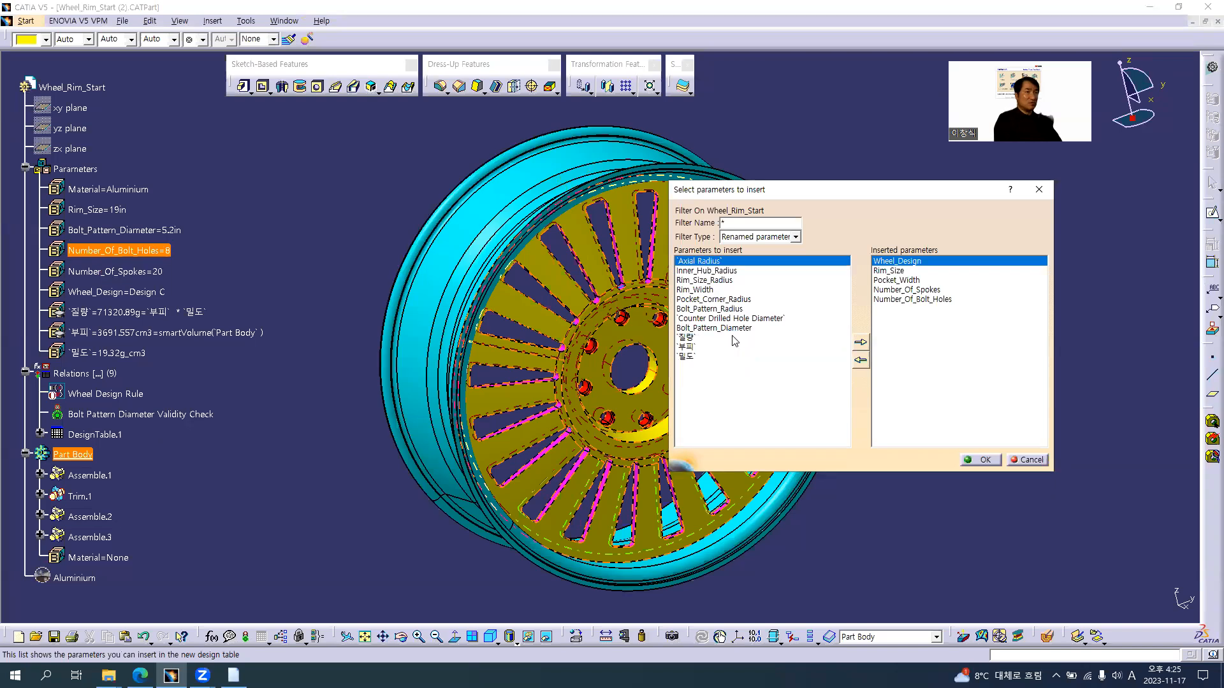
{"action": "key", "text": "alt+Tab"}
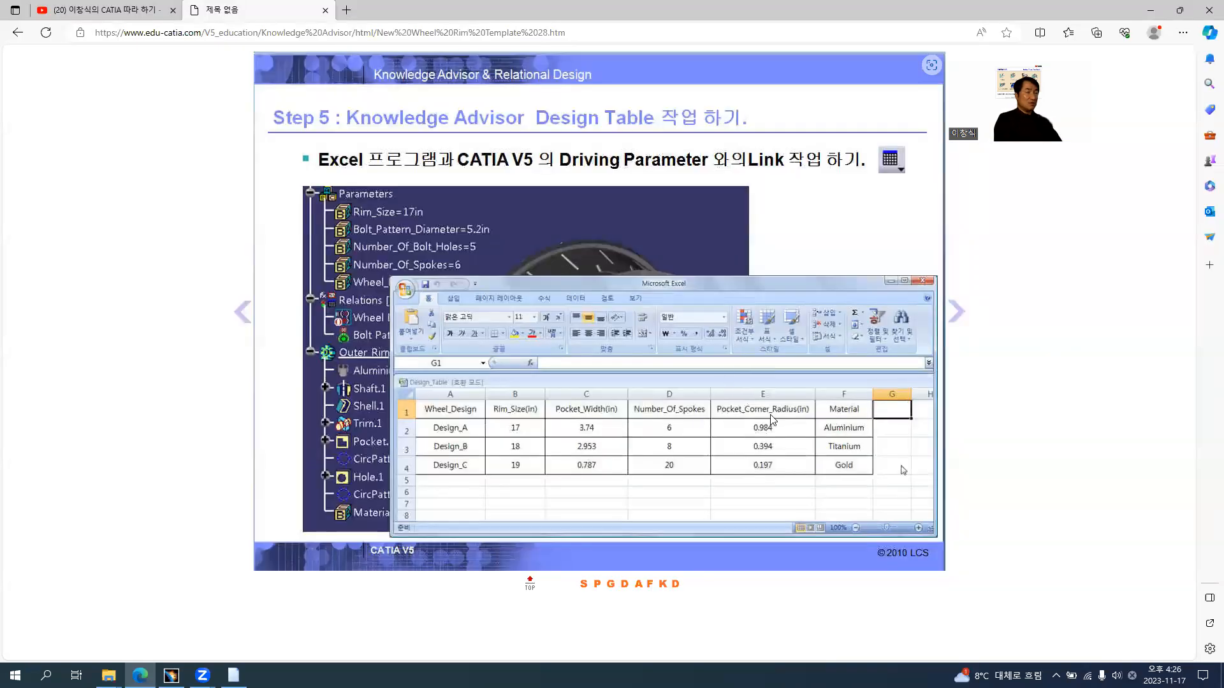
{"action": "key", "text": "alt+Tab"}
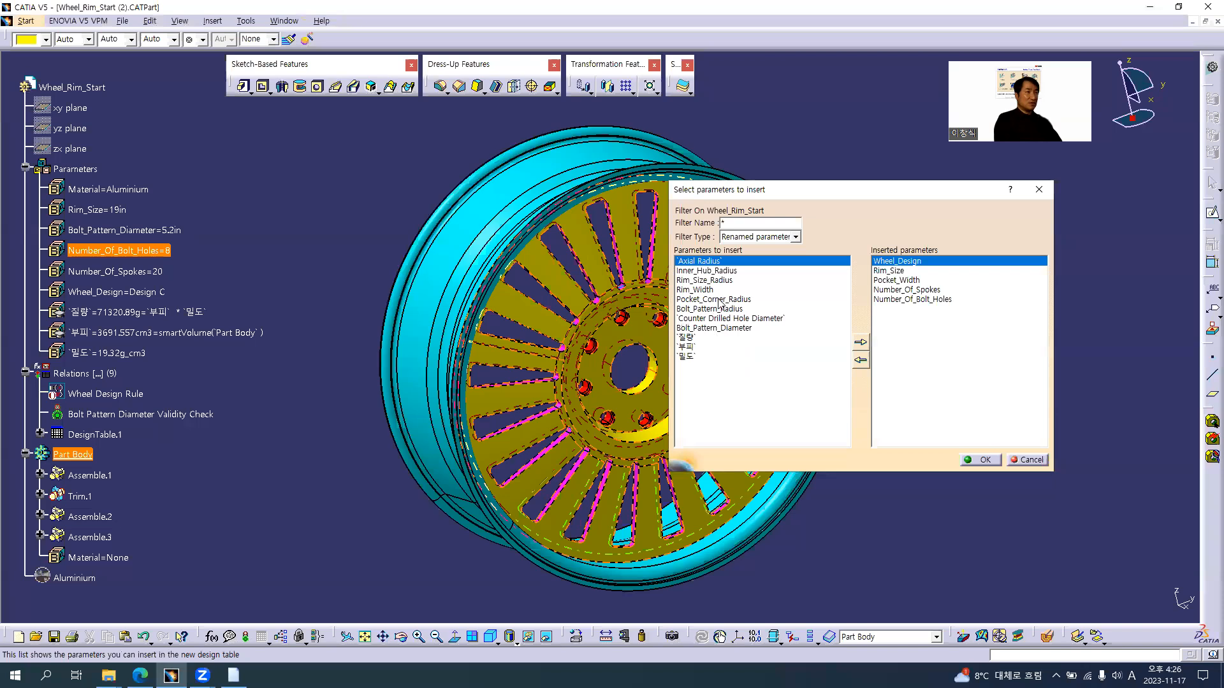
{"action": "double_click", "coordinate": [719, 299]}
Check the remaining column on the browser slide, list all parameters, and insert the part-level Material parameter to complete the design table selection
{"action": "key", "text": "alt+Tab"}
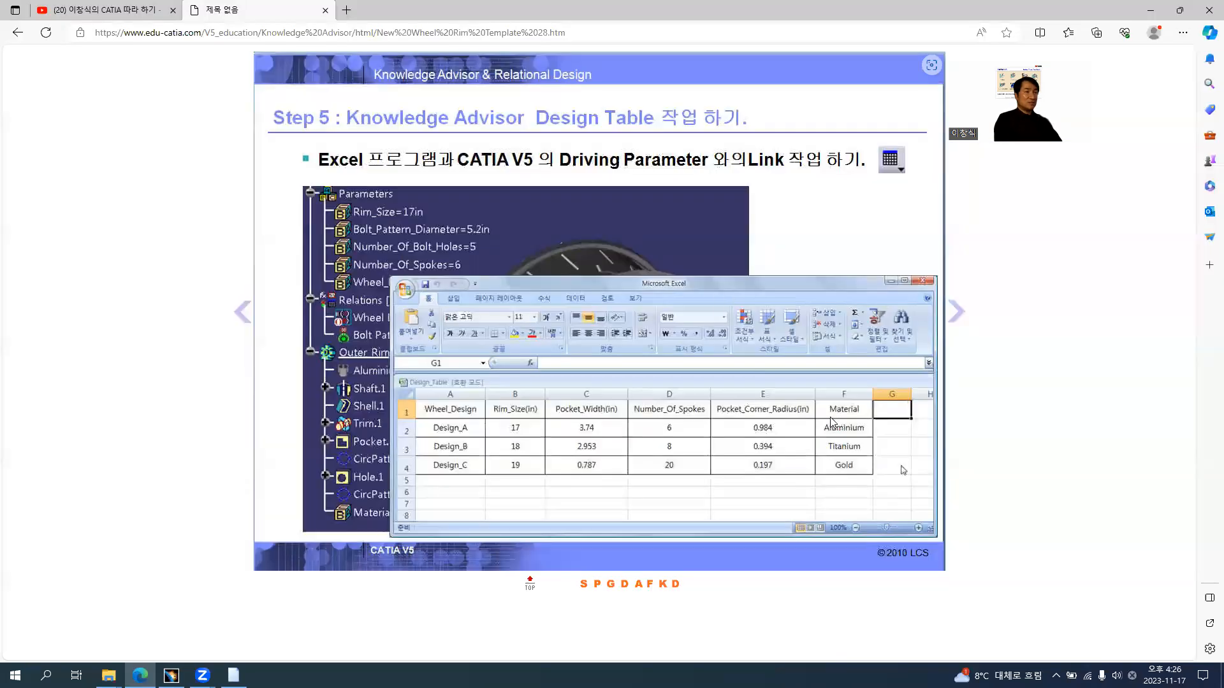
{"action": "key", "text": "alt+Tab"}
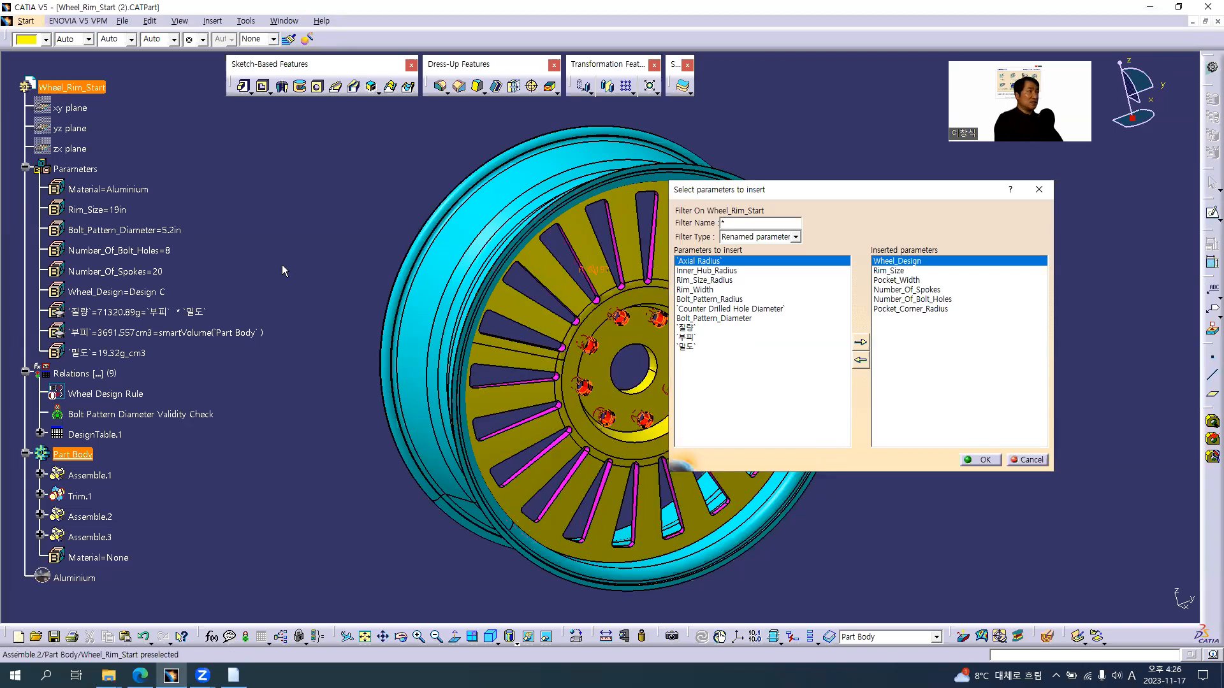
{"action": "left_click", "coordinate": [755, 237]}
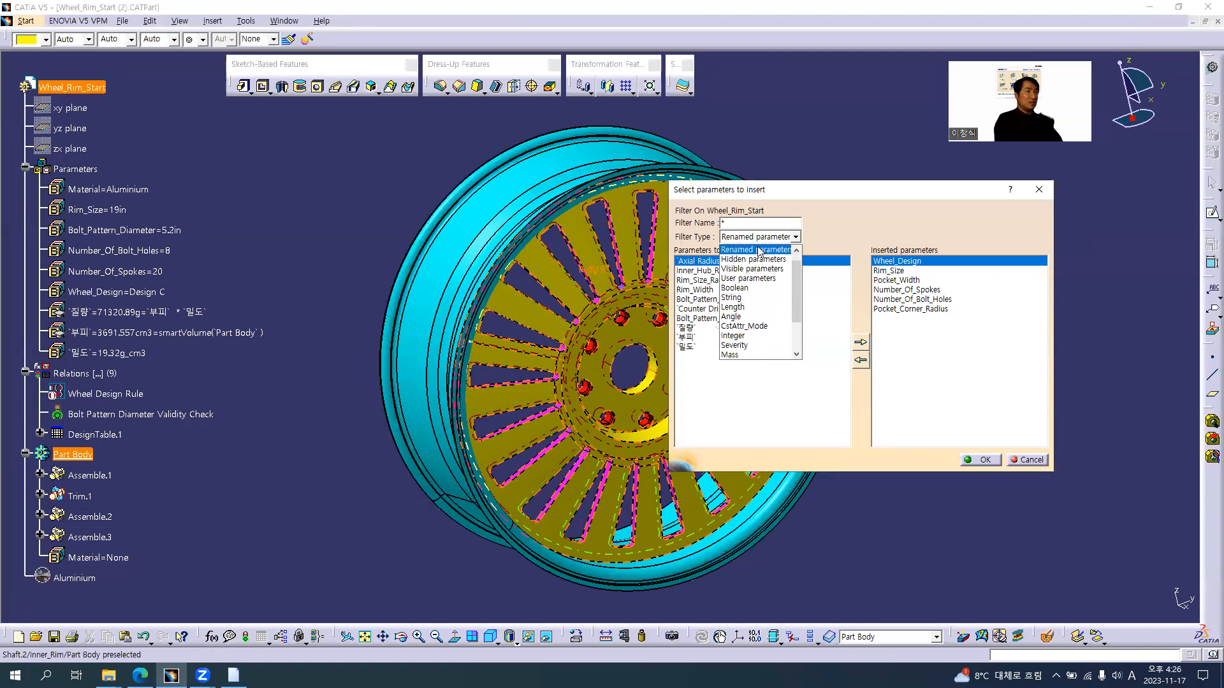
{"action": "left_click", "coordinate": [739, 252]}
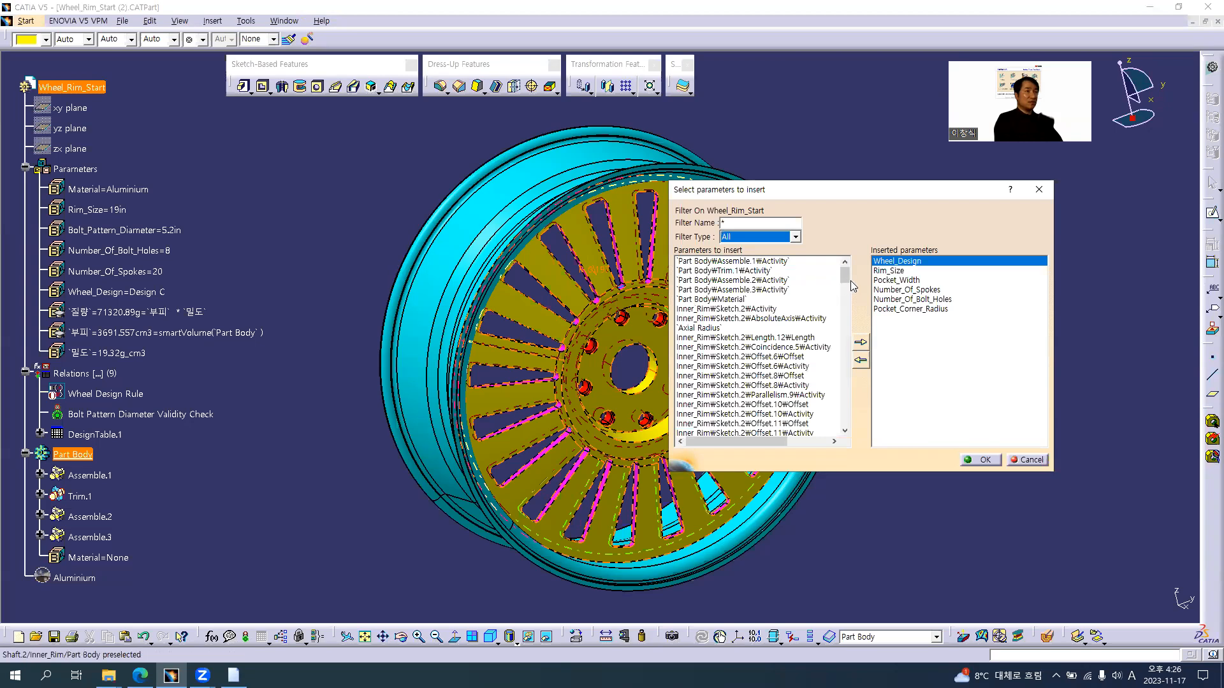
{"action": "left_click_drag", "start_coordinate": [845, 275], "coordinate": [838, 445]}
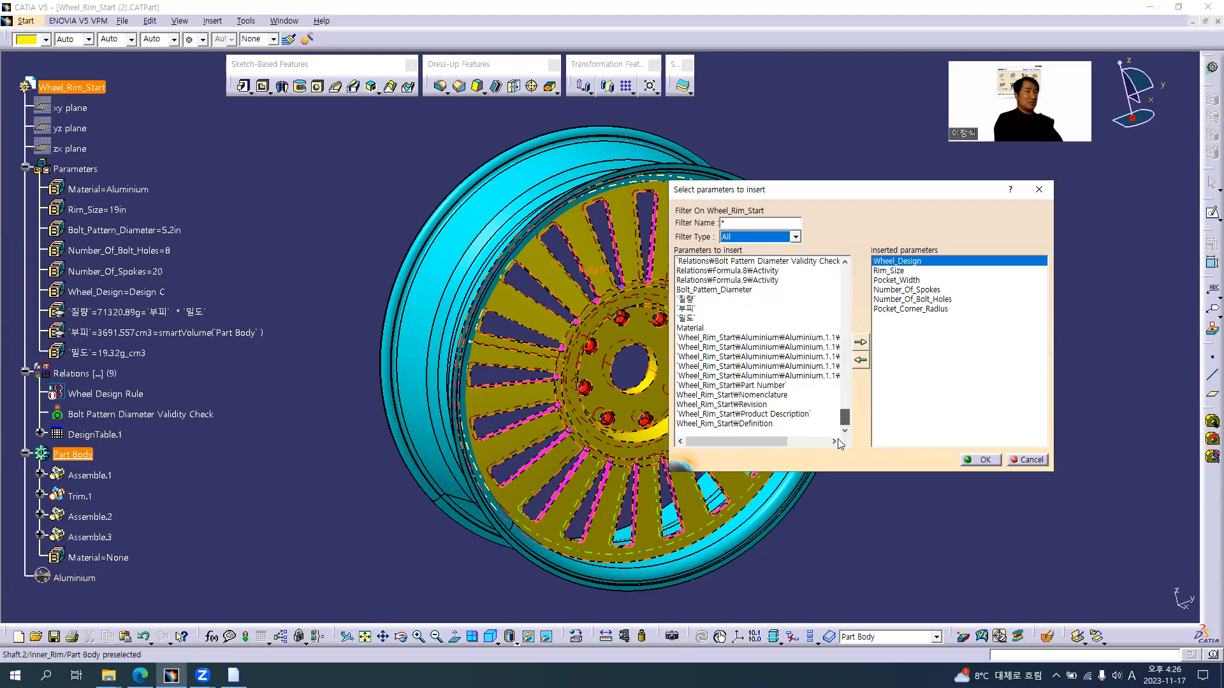
{"action": "left_click", "coordinate": [694, 328]}
{"action": "left_click", "coordinate": [859, 343]}
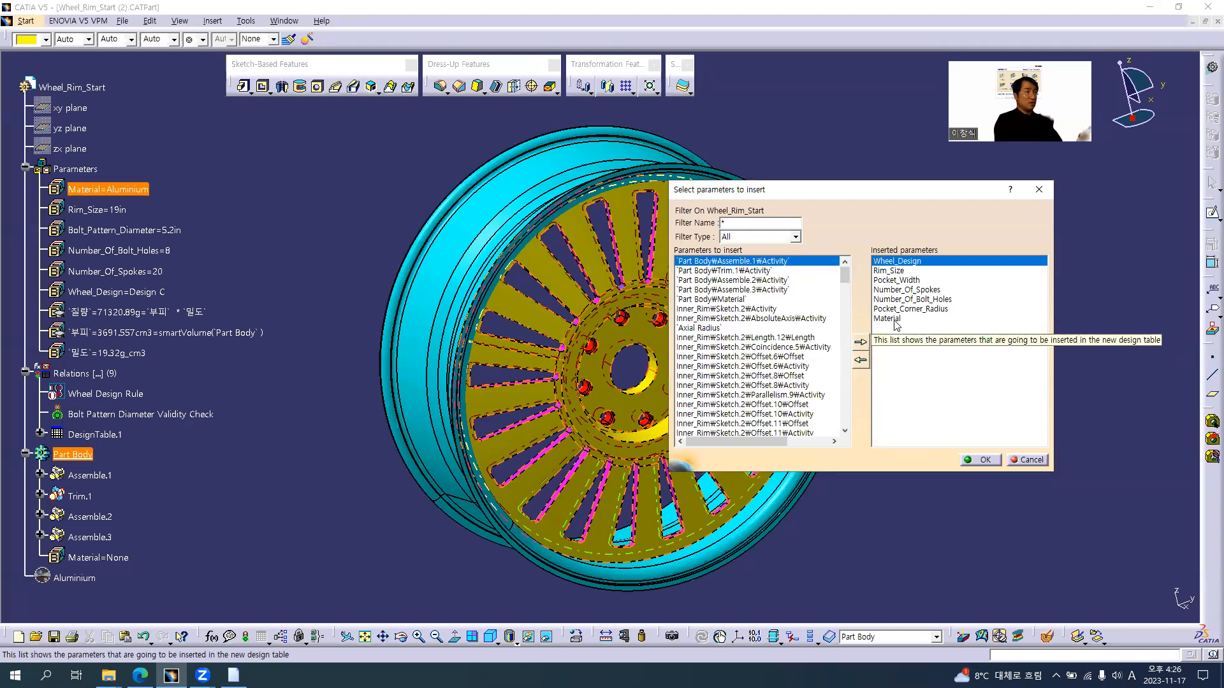
{"action": "left_click", "coordinate": [980, 461]}
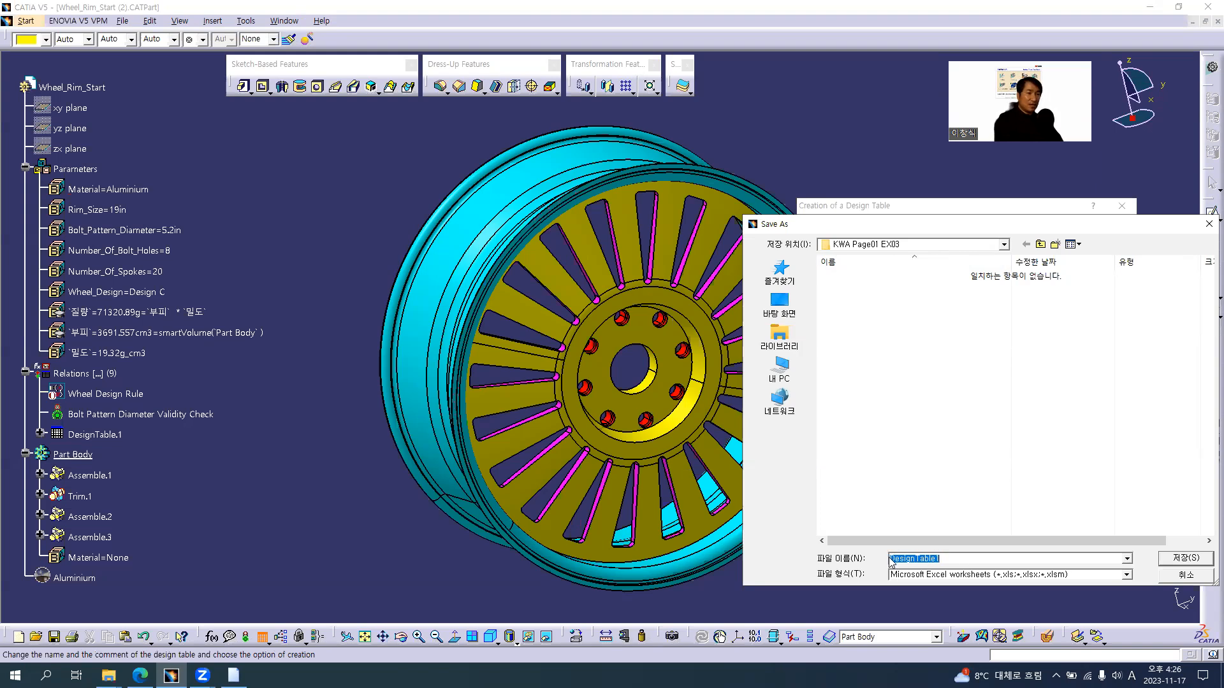
Save the design table as an Excel worksheet named Wheel Design_DesignTable in the KWA Page01 EX03 folder
{"action": "left_click", "coordinate": [980, 564]}
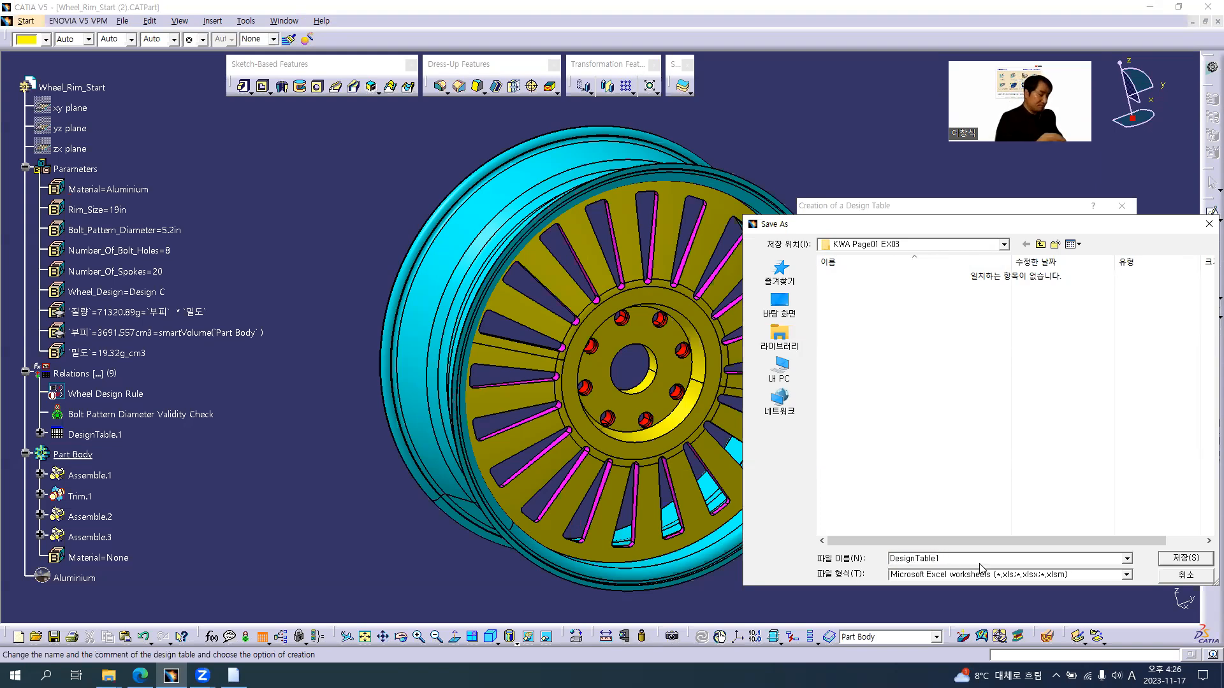
{"action": "type", "text": "Wheel Design"}
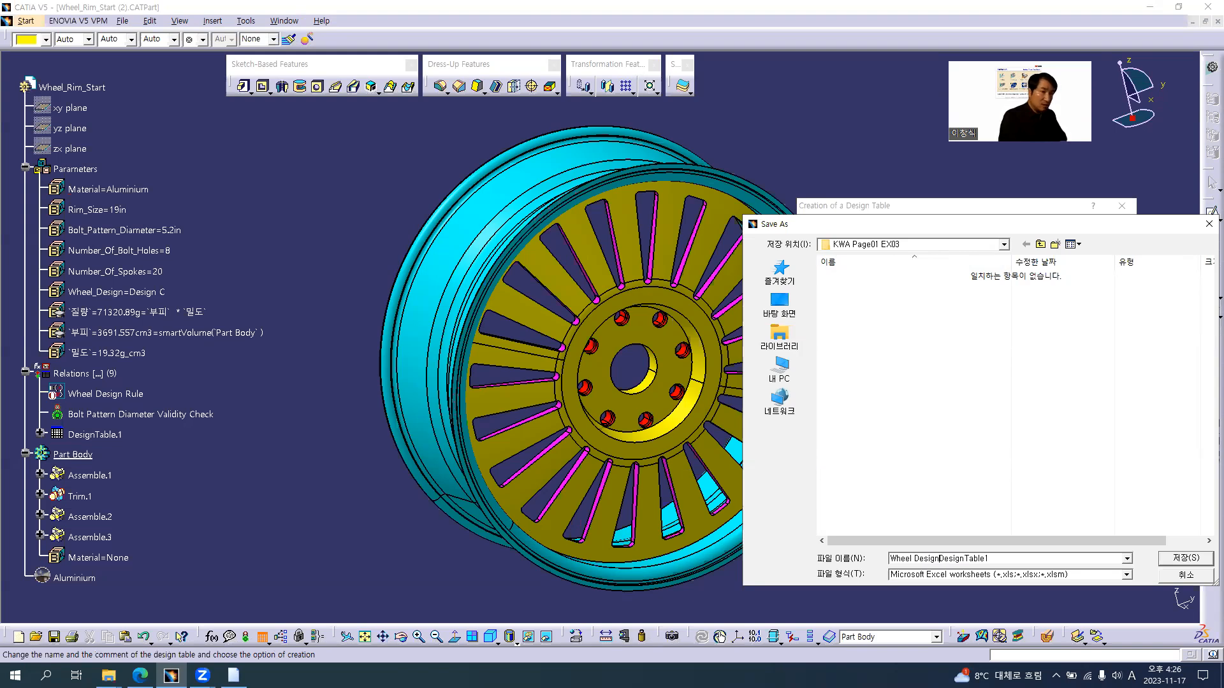
{"action": "type", "text": "_"}
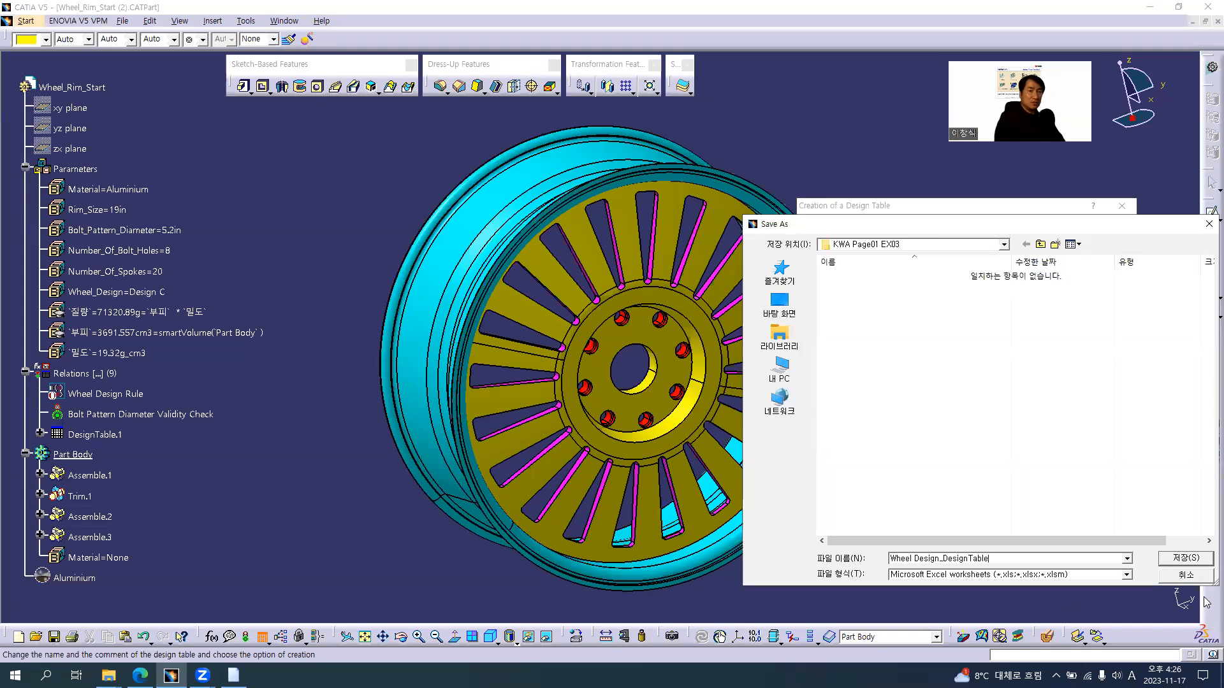
{"action": "left_click", "coordinate": [1178, 559]}
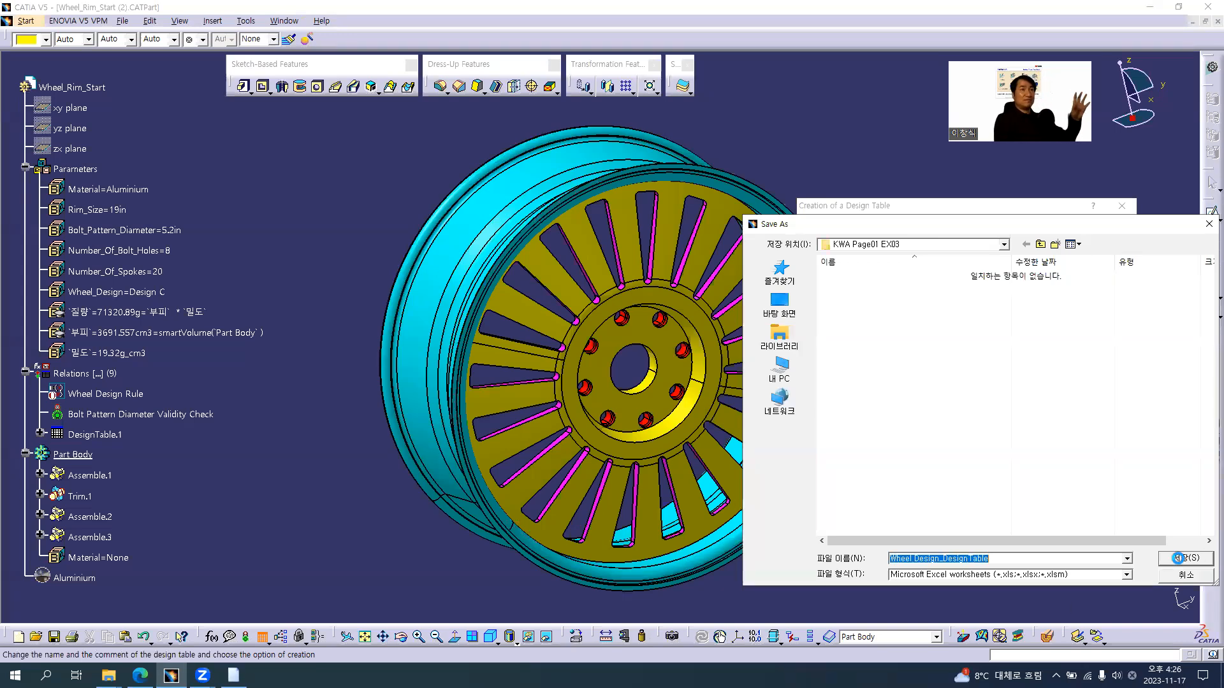
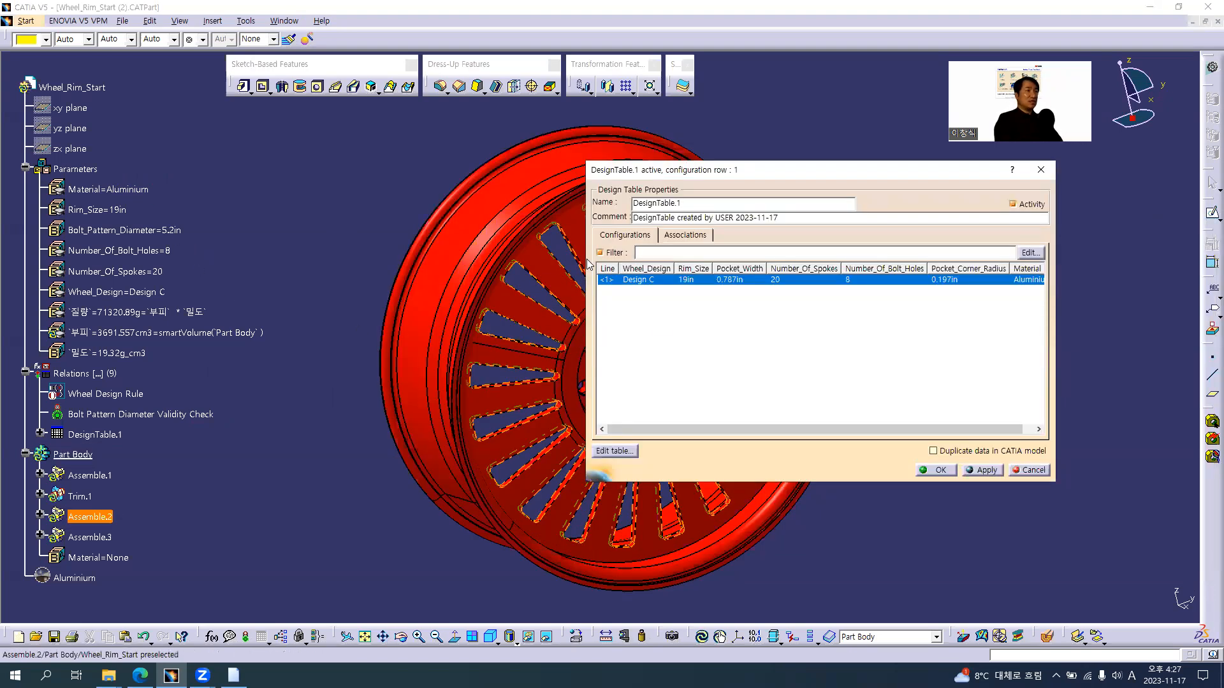
Widen the design table window and its Pocket_Corner_Radius and Material columns, and open the table for editing in a maximized Excel window
{"action": "left_click_drag", "start_coordinate": [584, 256], "coordinate": [376, 257]}
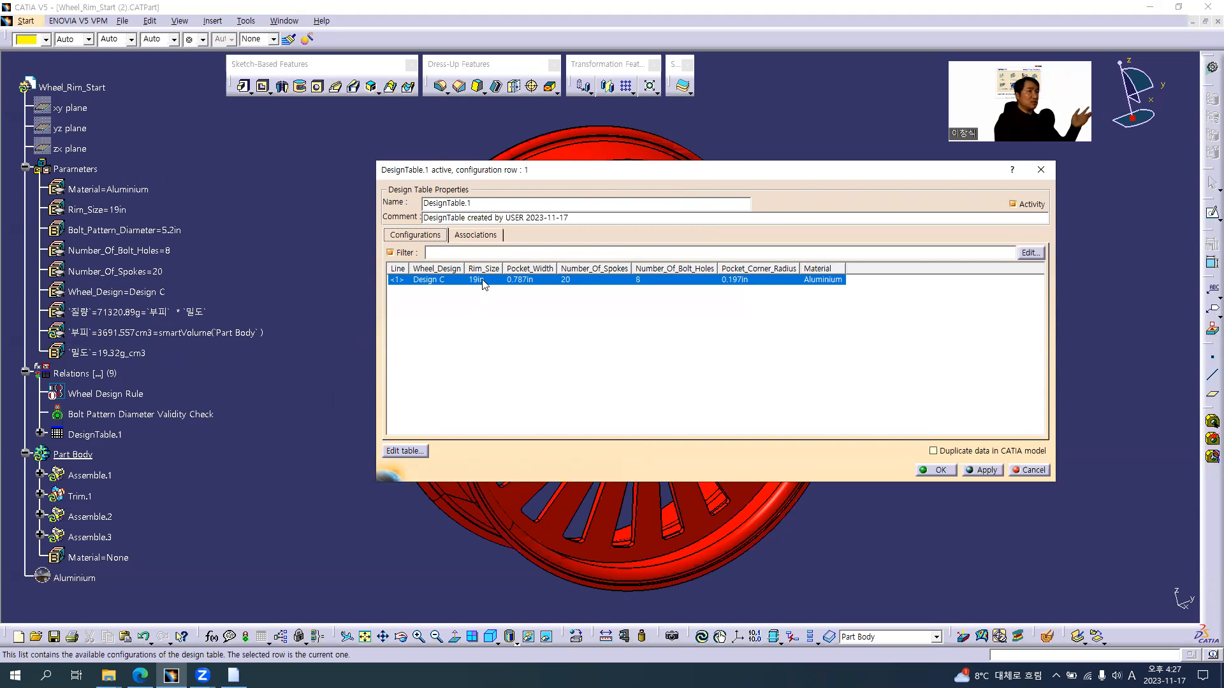
{"action": "left_click_drag", "start_coordinate": [846, 267], "coordinate": [874, 271]}
{"action": "left_click_drag", "start_coordinate": [801, 268], "coordinate": [831, 268]}
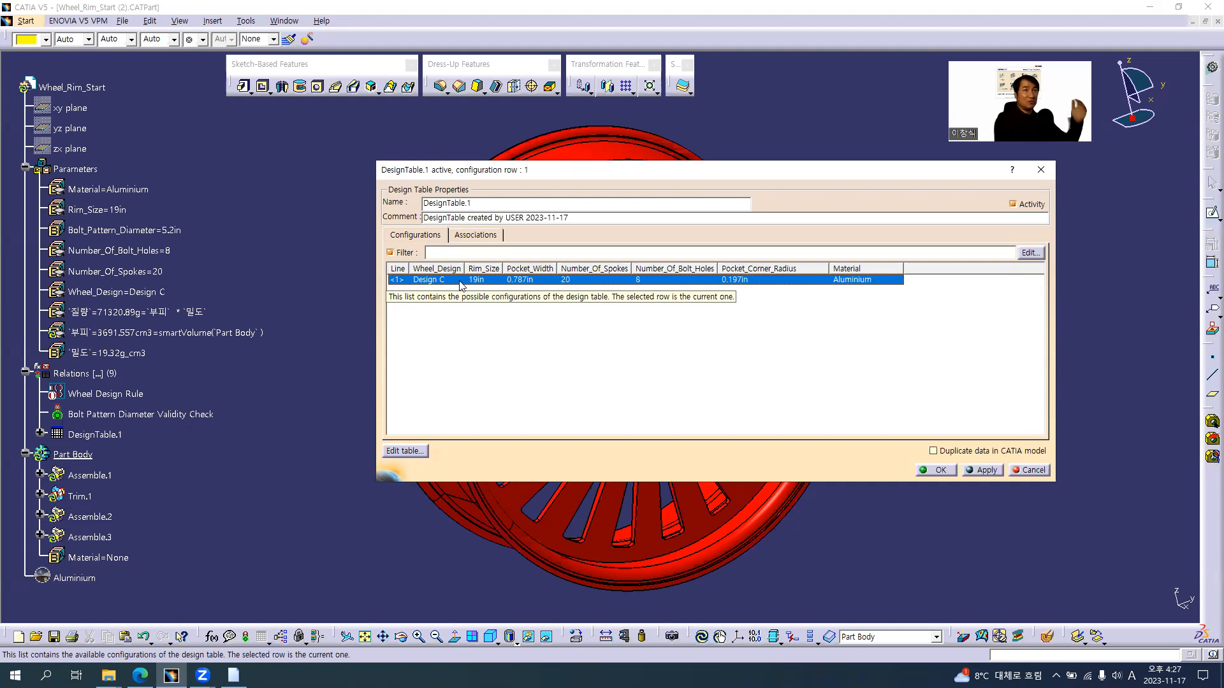
{"action": "left_click", "coordinate": [408, 451]}
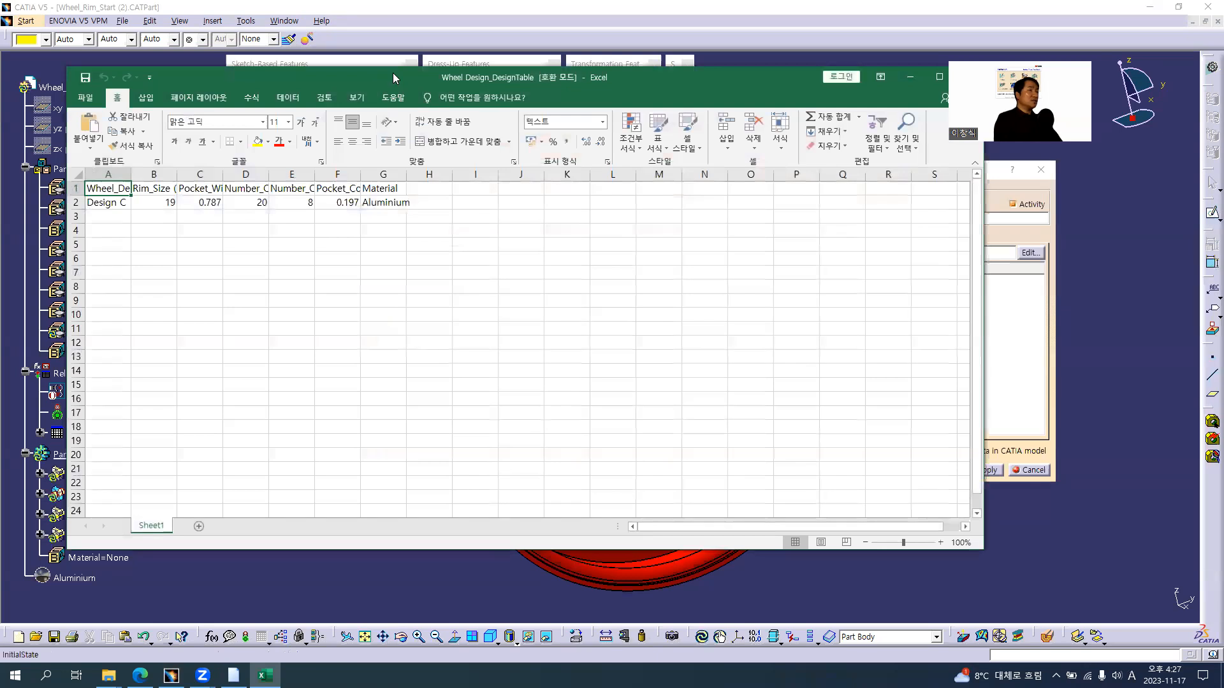
{"action": "double_click", "coordinate": [393, 73]}
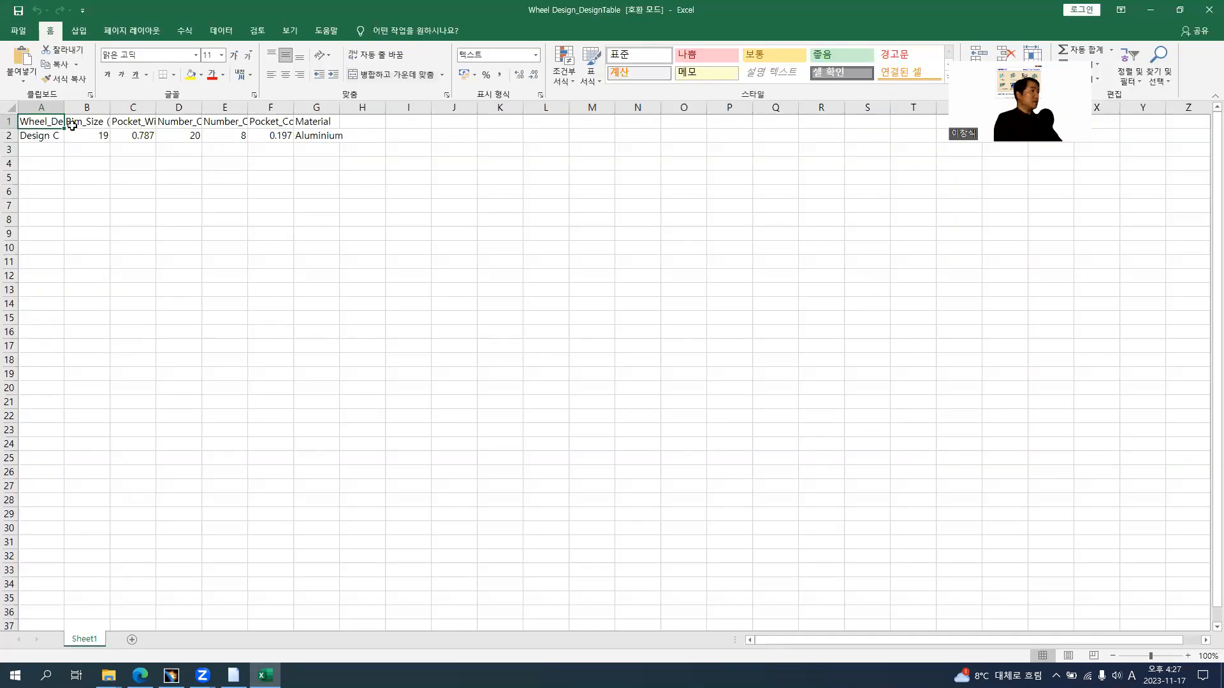
Autofit the widths of columns A to G and increase the height of rows 1 to 5
{"action": "left_click_drag", "start_coordinate": [41, 107], "coordinate": [321, 108]}
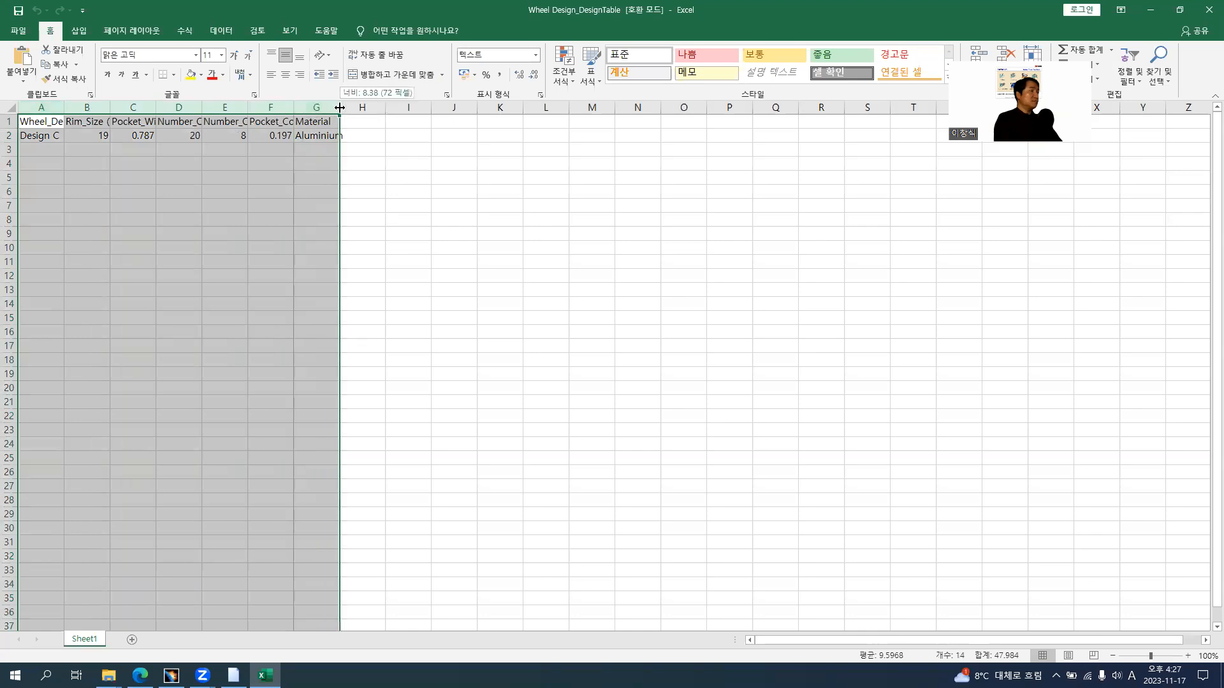
{"action": "double_click", "coordinate": [339, 107]}
{"action": "left_click", "coordinate": [123, 192]}
{"action": "left_click_drag", "start_coordinate": [9, 121], "coordinate": [14, 166]}
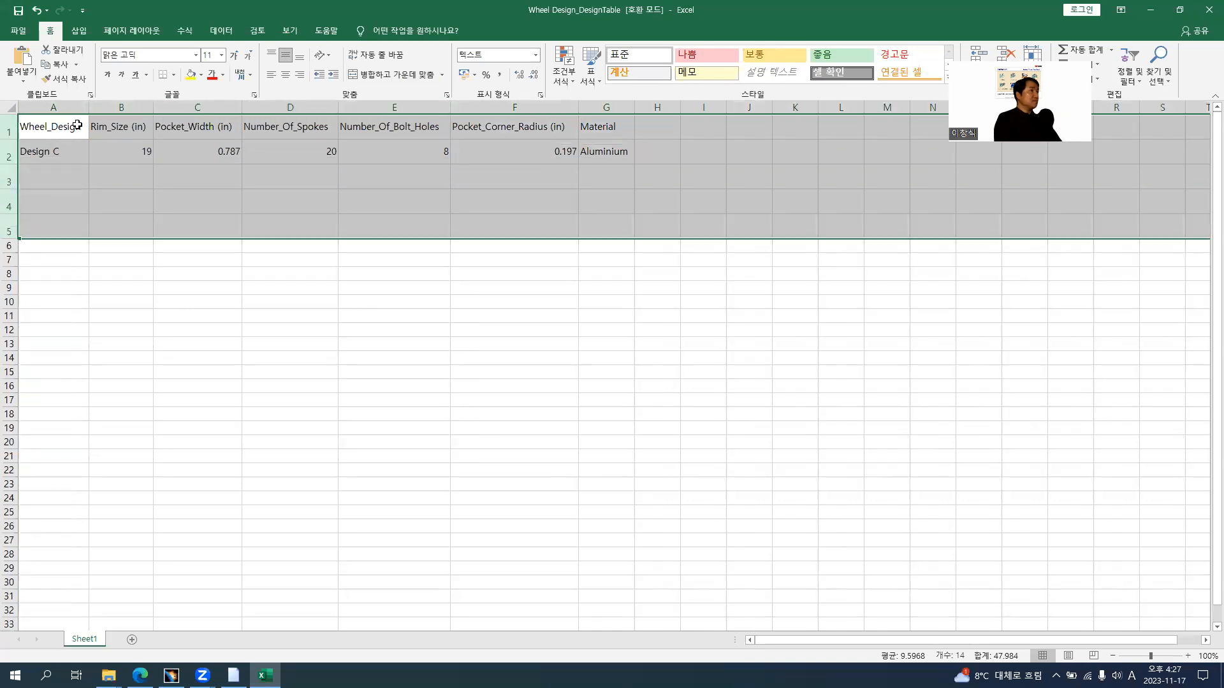
{"action": "left_click", "coordinate": [114, 262]}
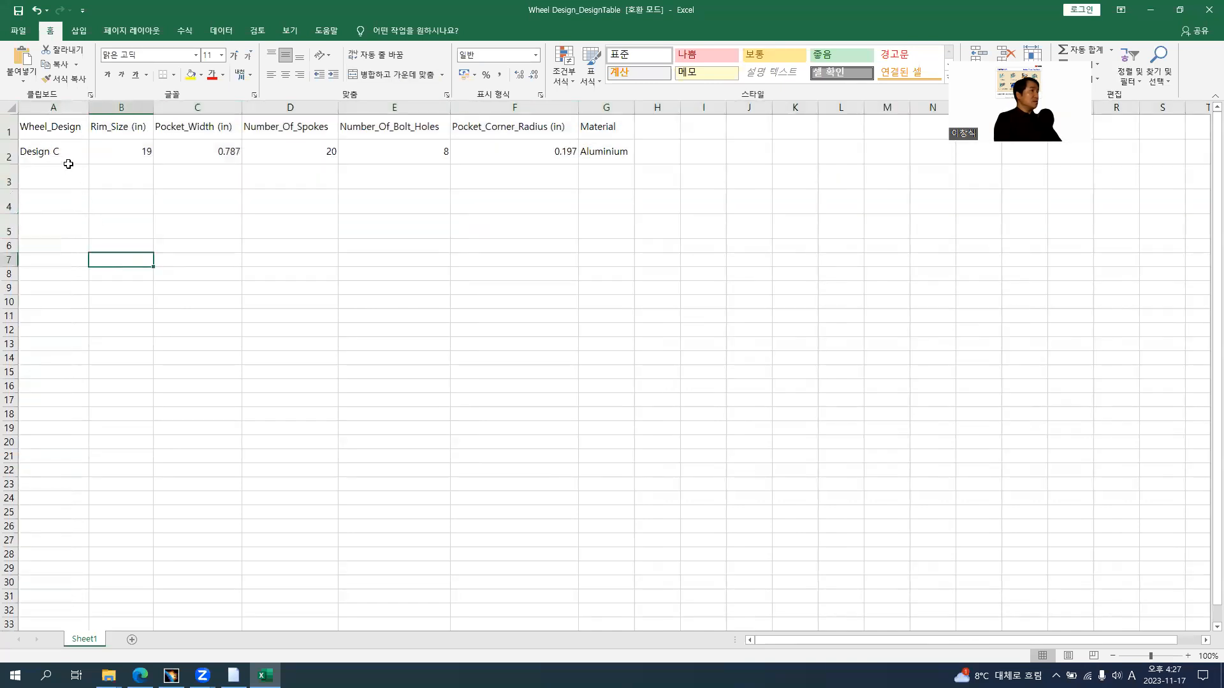
Center the contents of columns A to G horizontally
{"action": "left_click_drag", "start_coordinate": [66, 111], "coordinate": [609, 108]}
{"action": "left_click", "coordinate": [285, 75]}
{"action": "left_click", "coordinate": [208, 300]}
Format cells A2 to G5 as bold at font size 15 and autofit the Material column
{"action": "left_click_drag", "start_coordinate": [49, 153], "coordinate": [599, 221]}
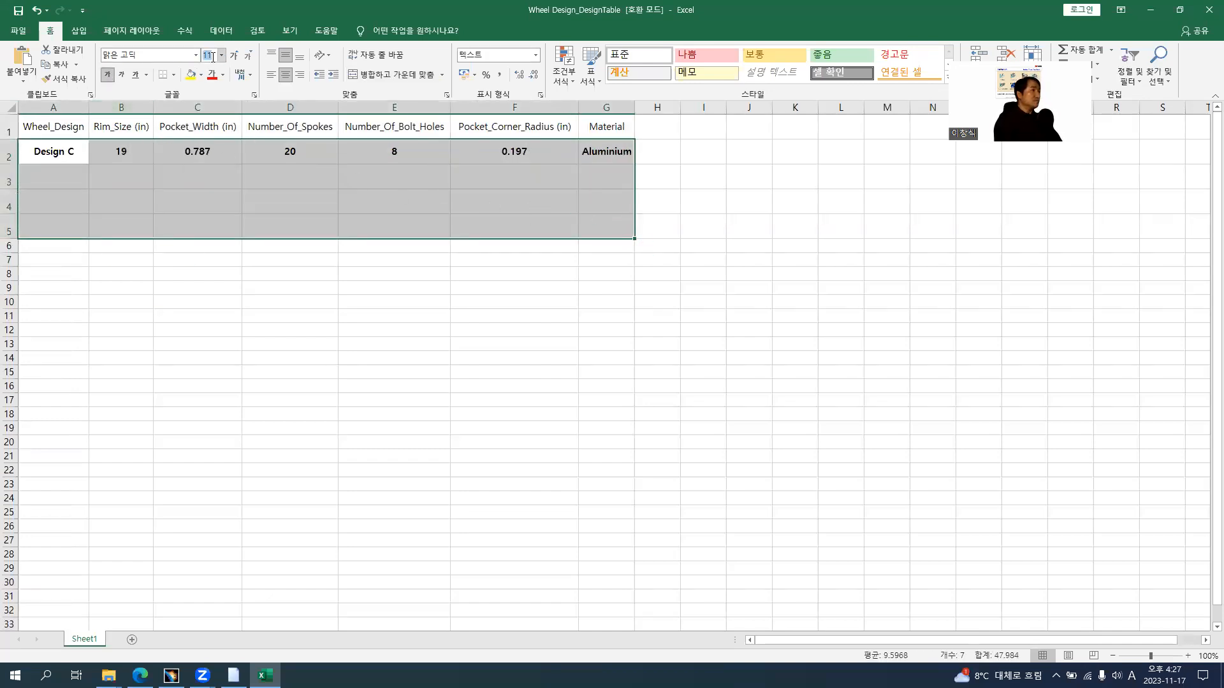
{"action": "type", "text": "15"}
{"action": "key", "text": "Return"}
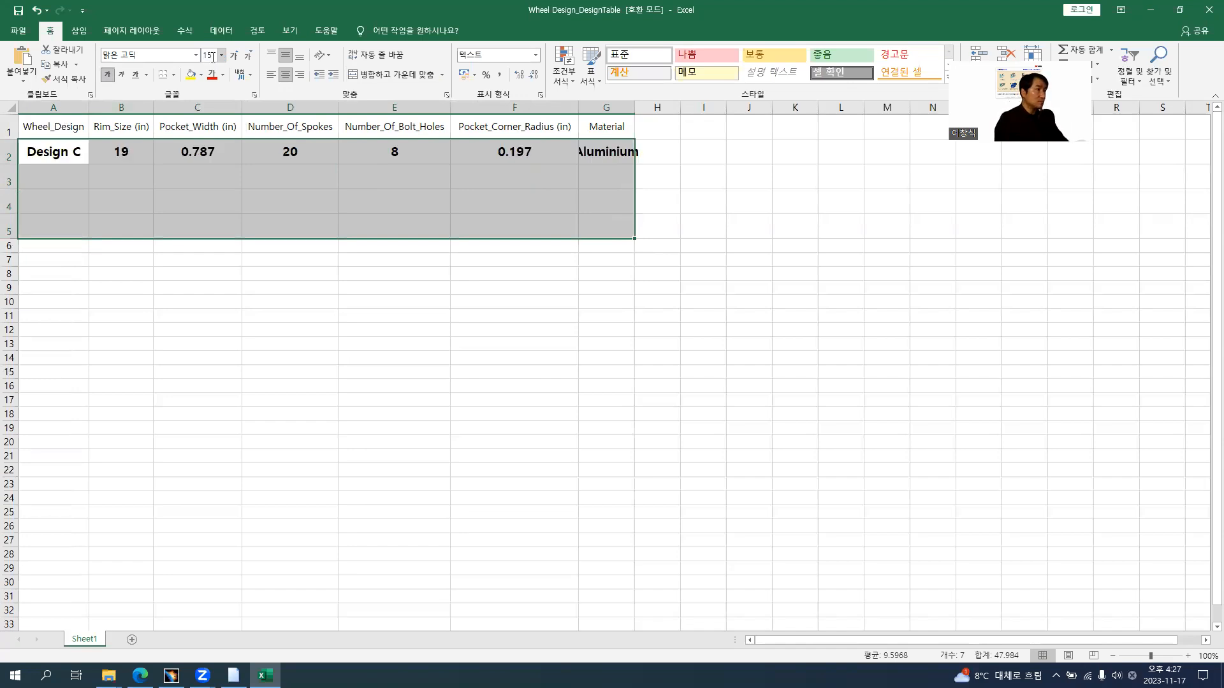
{"action": "left_click", "coordinate": [701, 227]}
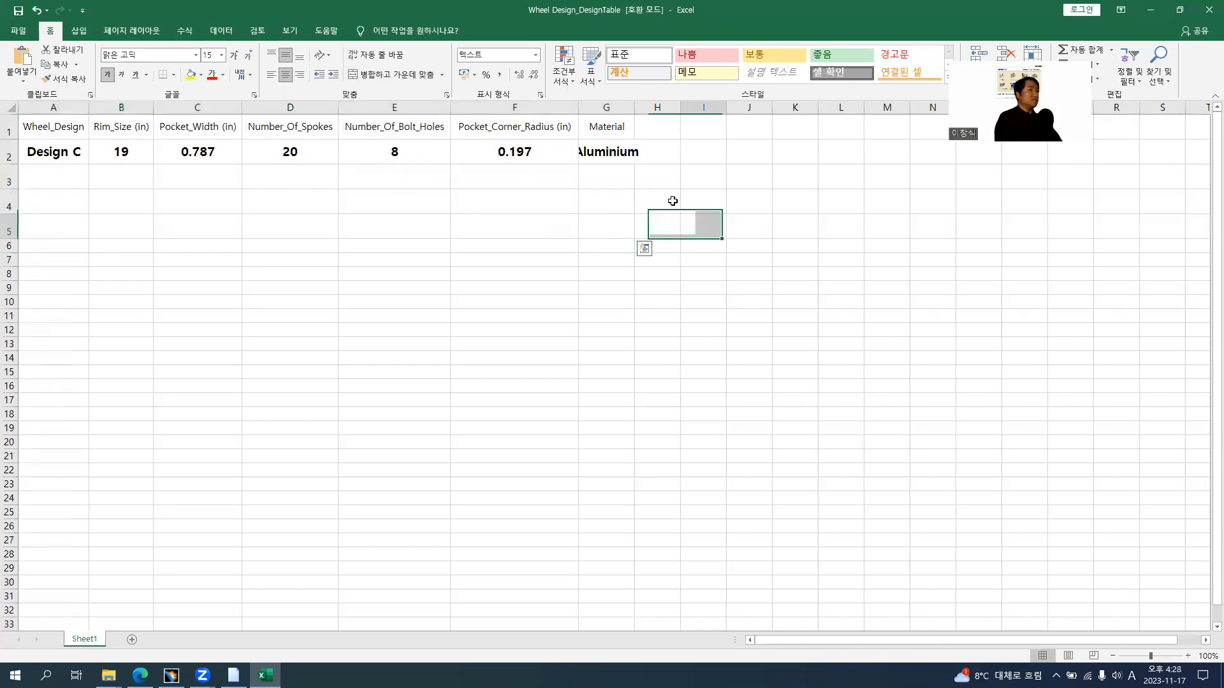
{"action": "double_click", "coordinate": [636, 106]}
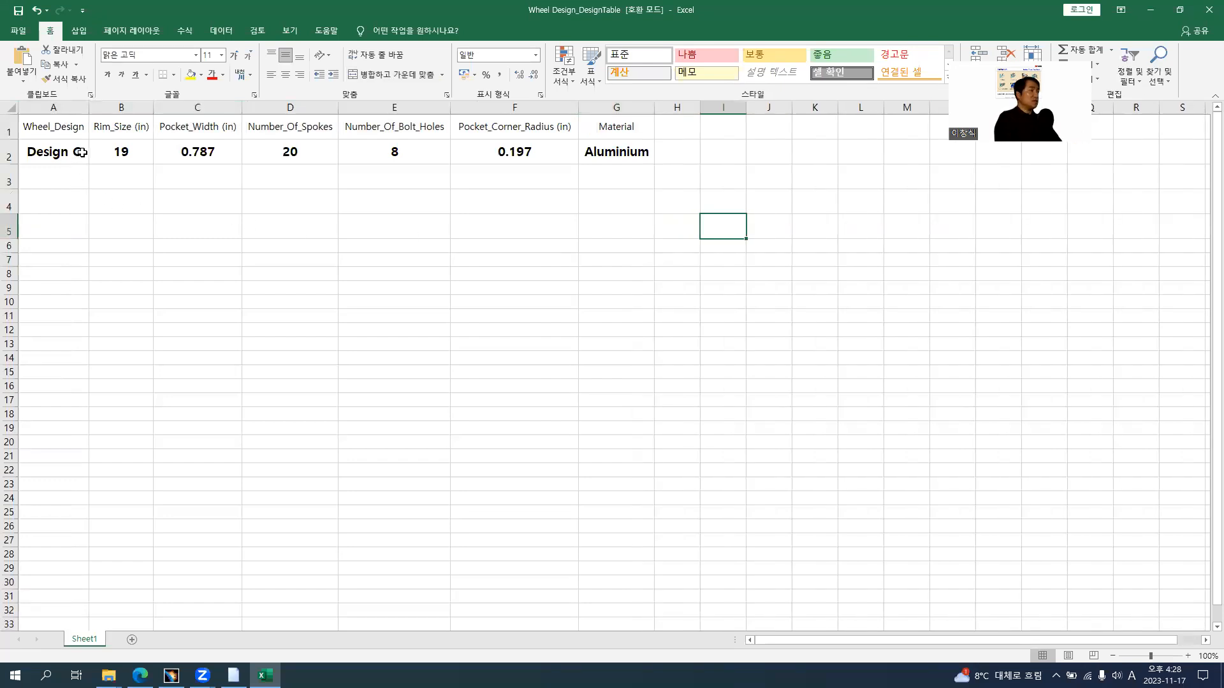
Copy the Design C configuration row to row 4 and fill rows 2 and 3 with the same values
{"action": "left_click_drag", "start_coordinate": [35, 152], "coordinate": [614, 156]}
{"action": "key", "text": "ctrl+c"}
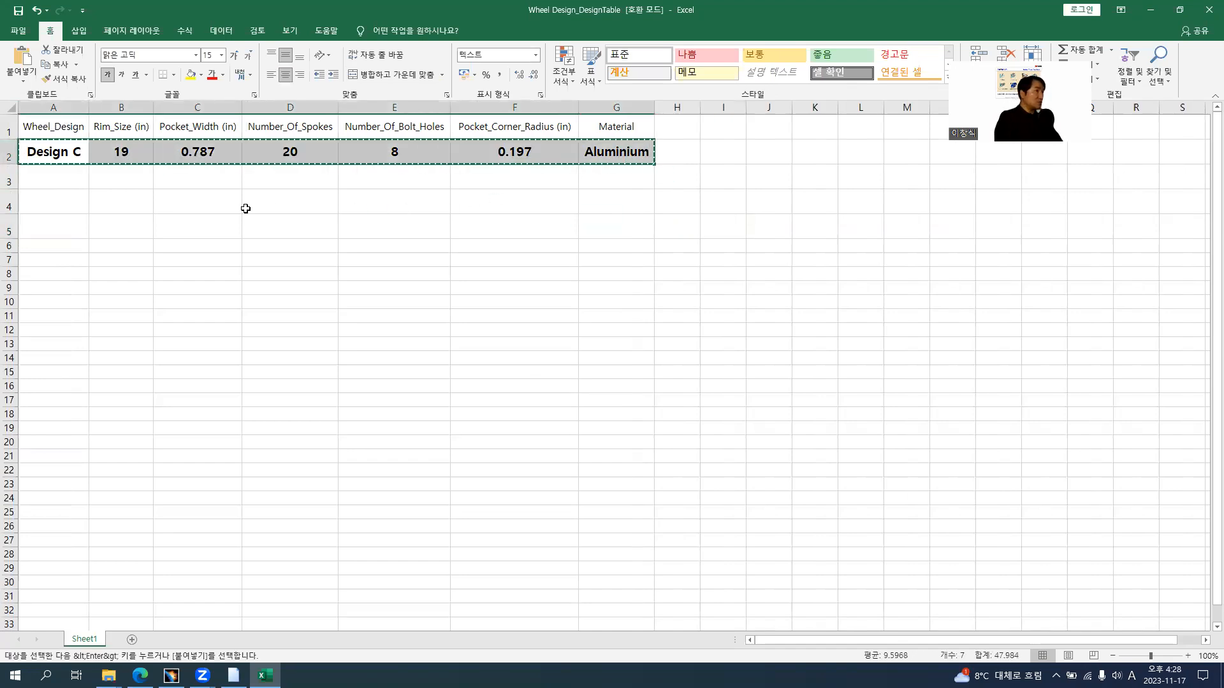
{"action": "left_click", "coordinate": [63, 200]}
{"action": "key", "text": "ctrl+v"}
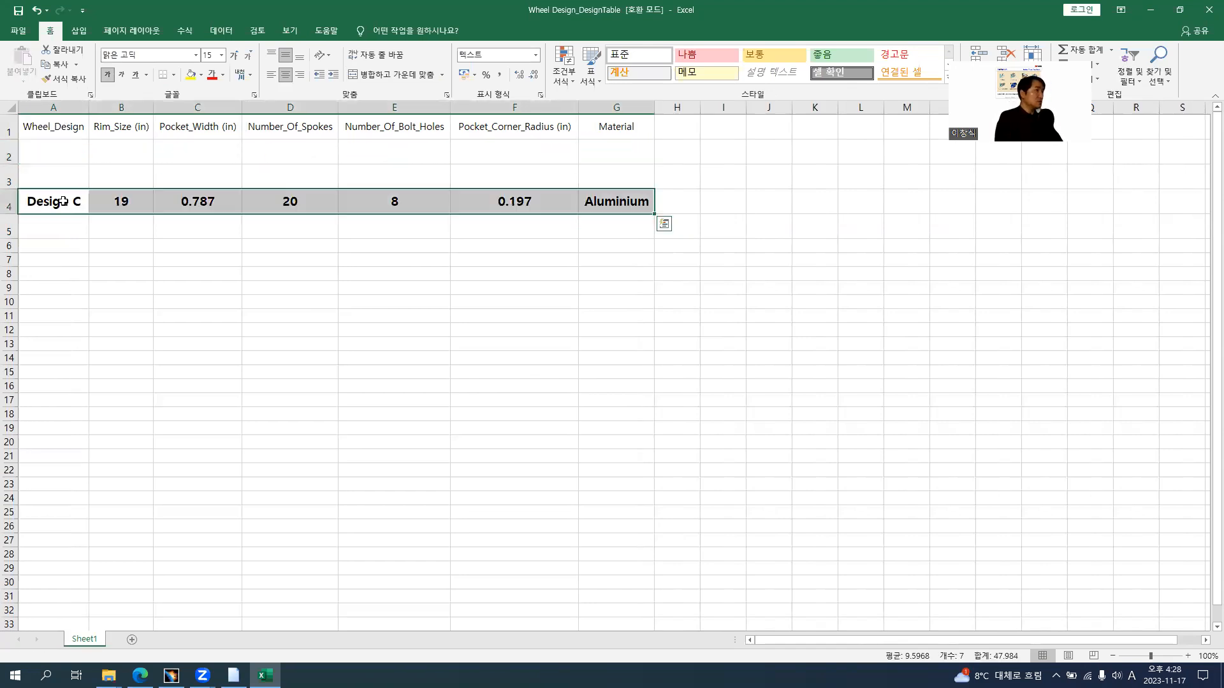
{"action": "left_click", "coordinate": [60, 153]}
{"action": "left_click_drag", "start_coordinate": [79, 203], "coordinate": [655, 150]}
Change the Wheel_Design entries to Design A in row 2 and Design B in row 3
{"action": "double_click", "coordinate": [70, 151]}
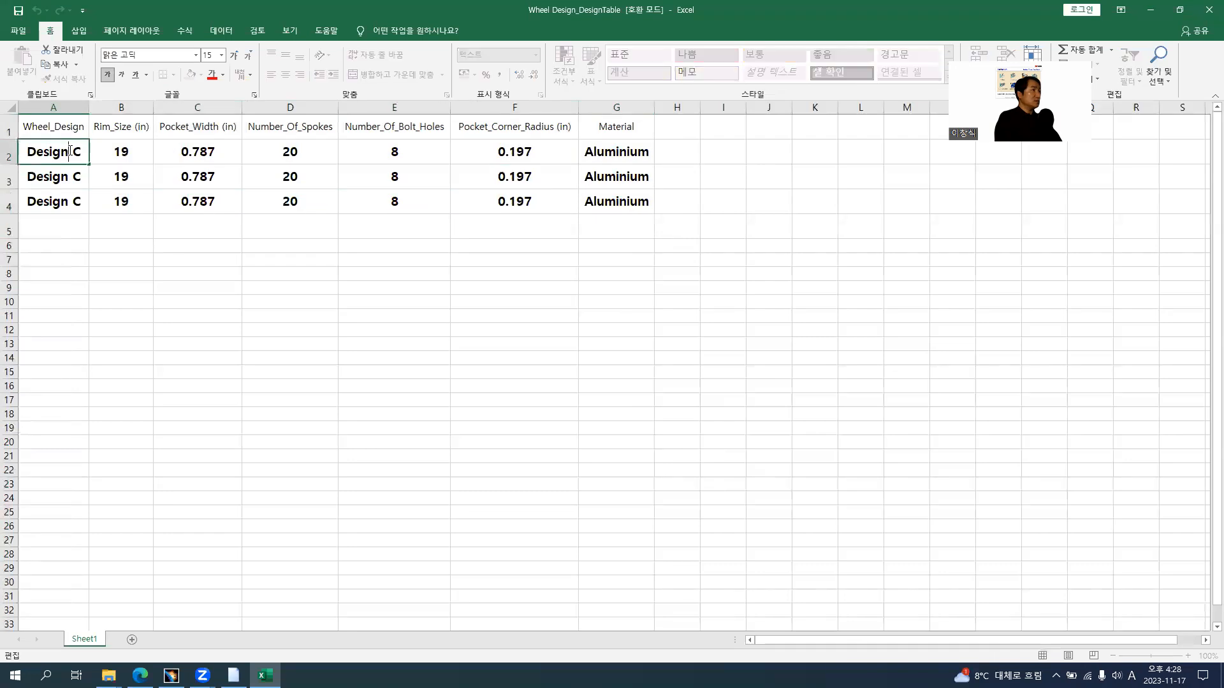
{"action": "double_click", "coordinate": [75, 153]}
{"action": "type", "text": "A"}
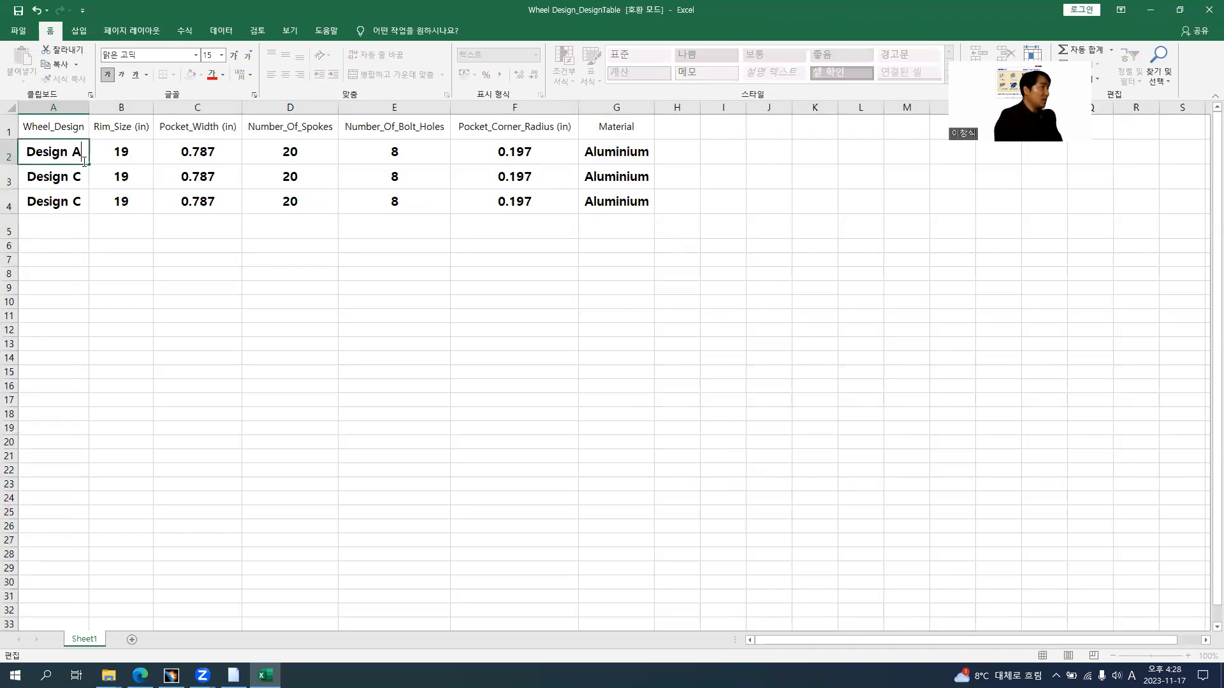
{"action": "left_click", "coordinate": [72, 178]}
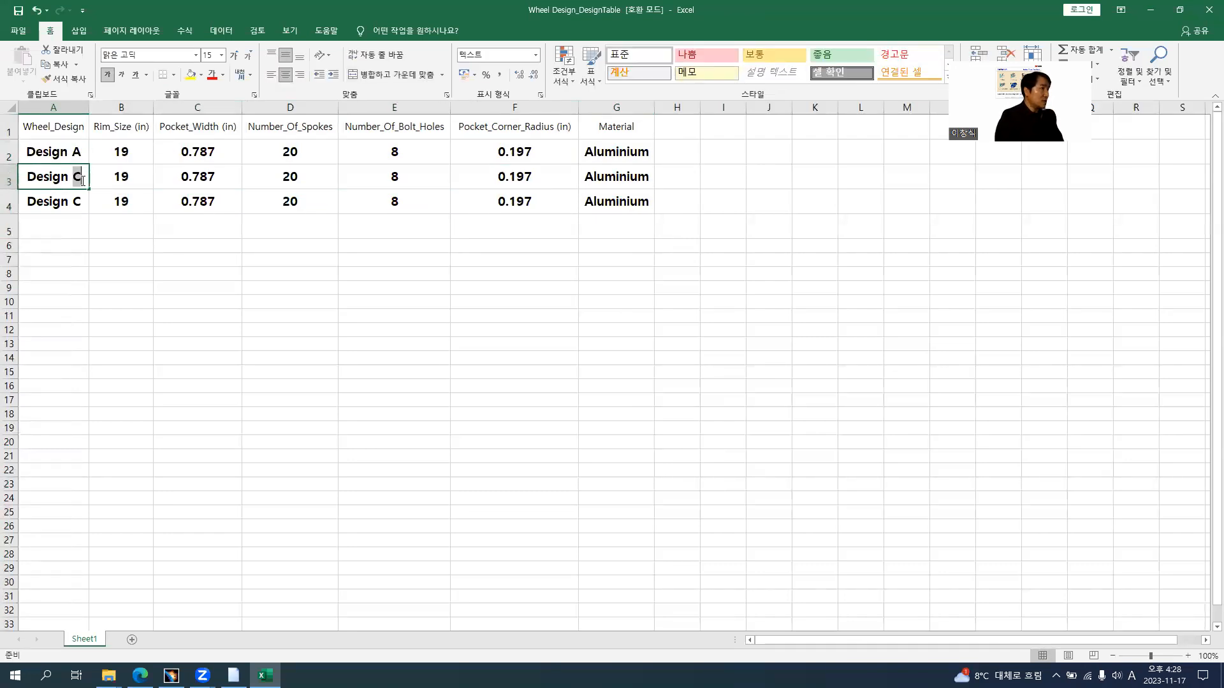
{"action": "double_click", "coordinate": [78, 177]}
{"action": "type", "text": "B"}
Set Rim_Size to 17 in for Design A and 18 in for Design B
{"action": "double_click", "coordinate": [121, 153]}
{"action": "left_click_drag", "start_coordinate": [121, 152], "coordinate": [144, 183]}
{"action": "type", "text": "7"}
{"action": "left_click", "coordinate": [120, 179]}
{"action": "double_click", "coordinate": [121, 179]}
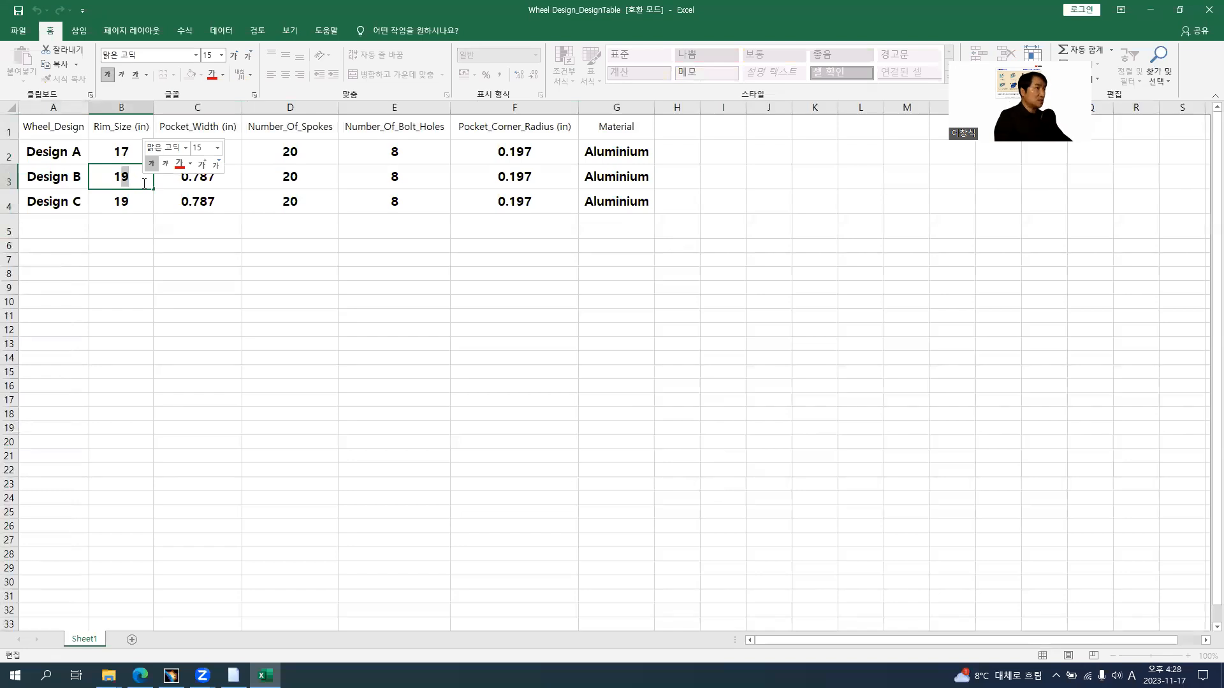
{"action": "type", "text": "8"}
Check the pocket widths on the browser's reference slide and set Design A's Pocket_Width to 3.74 in
{"action": "key", "text": "alt+Tab"}
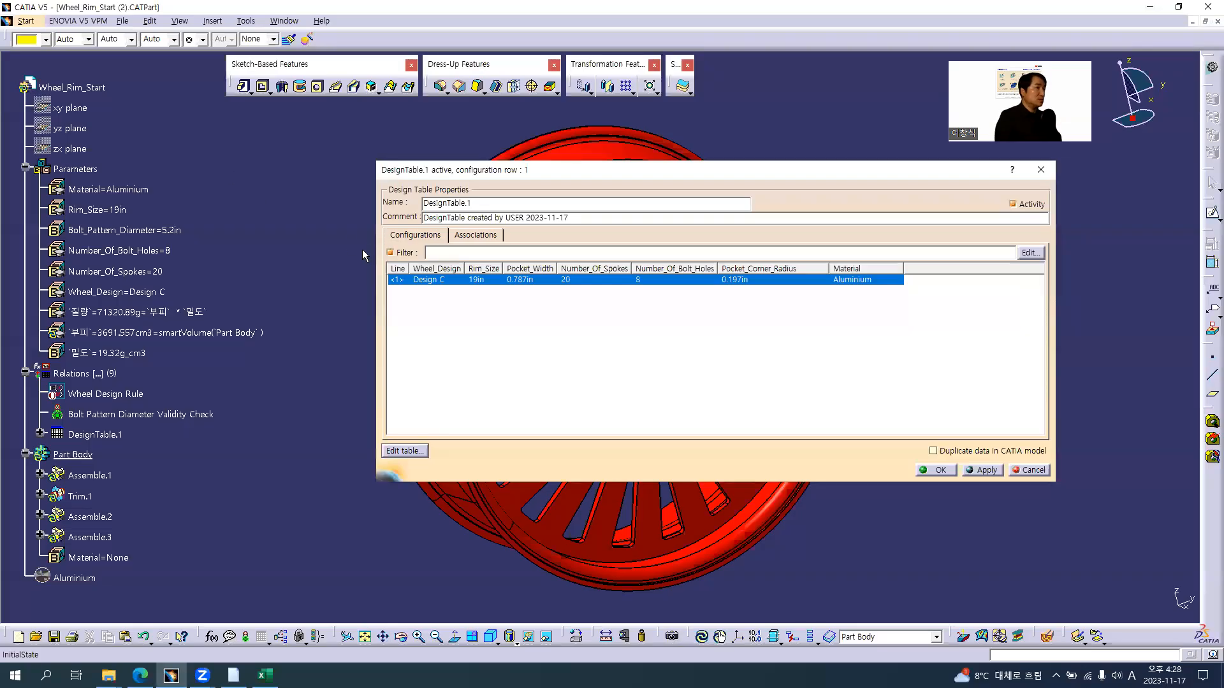
{"action": "key", "text": "alt+Tab"}
{"action": "key", "text": "alt+Tab"}
{"action": "key", "text": "Tab"}
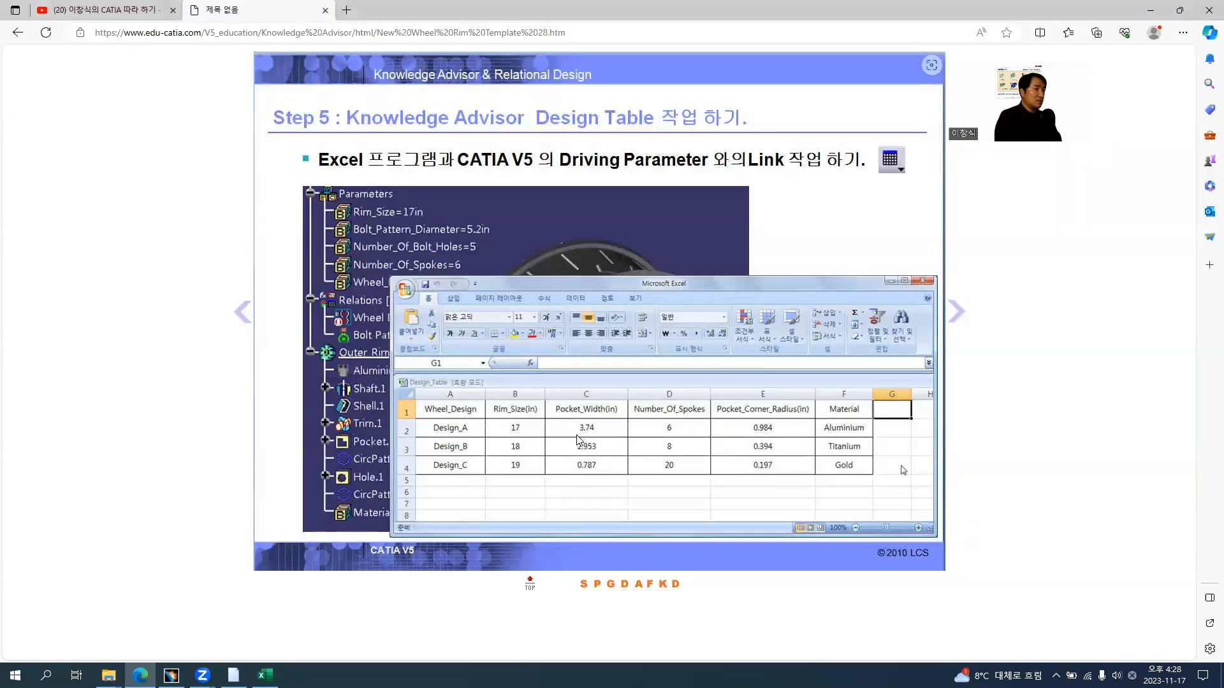
{"action": "key", "text": "alt+Tab"}
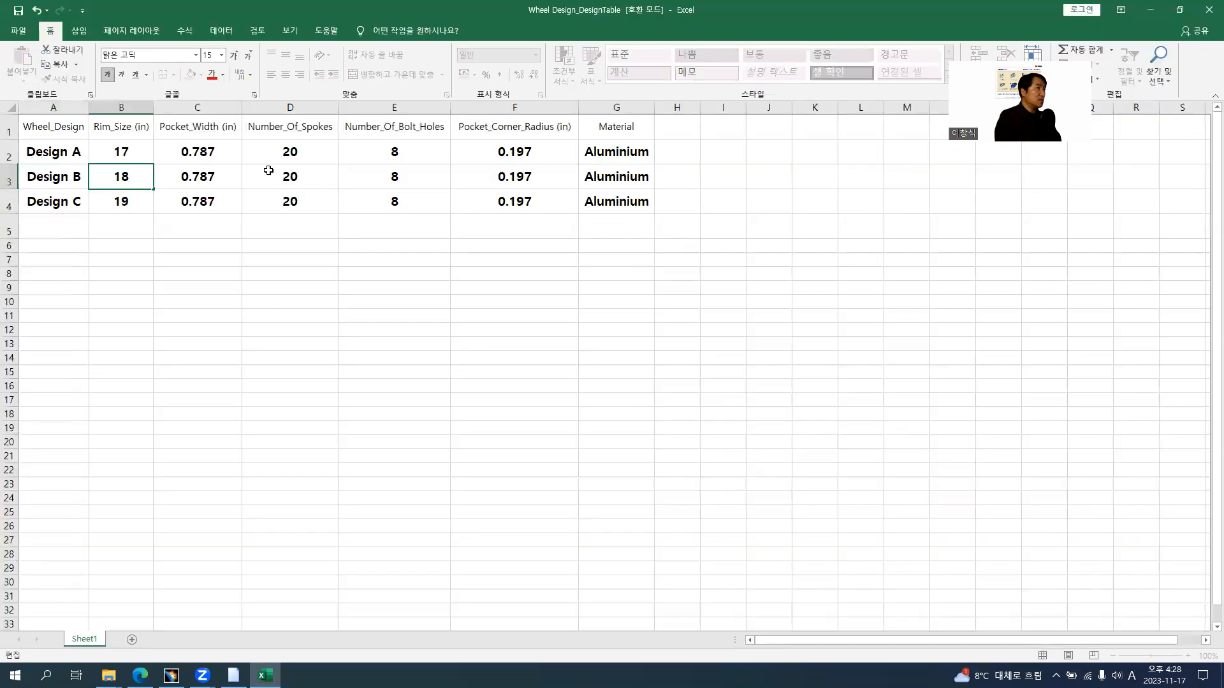
{"action": "left_click", "coordinate": [193, 151]}
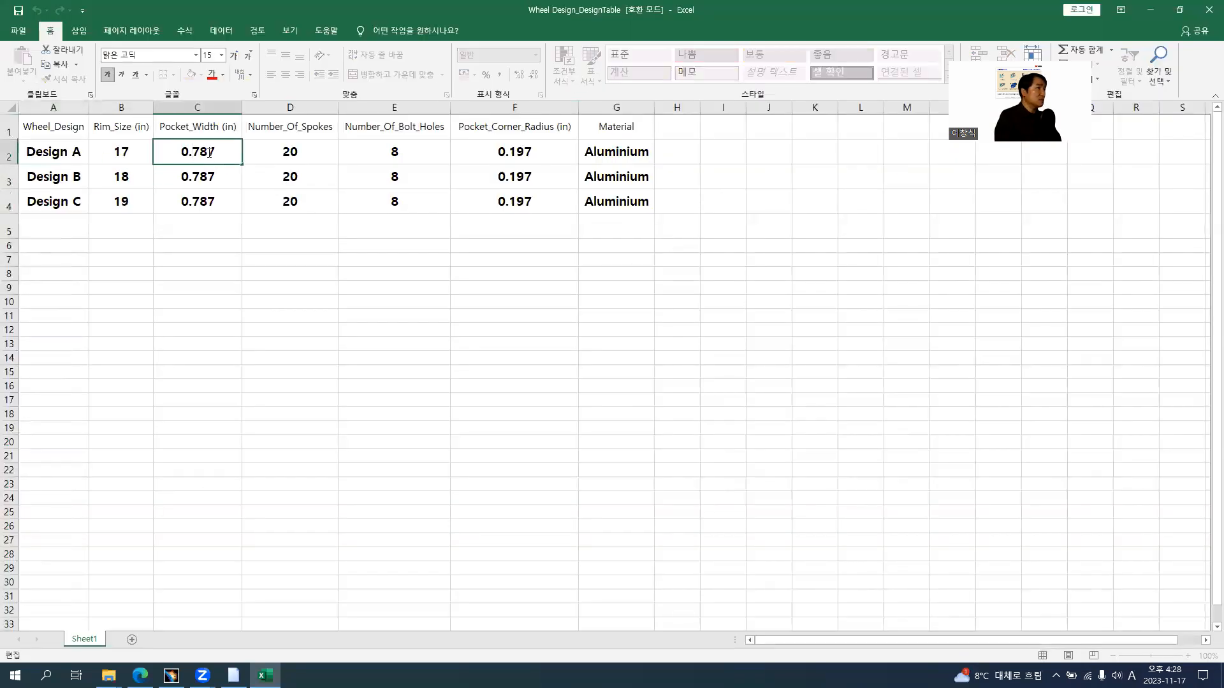
{"action": "left_click_drag", "start_coordinate": [179, 156], "coordinate": [242, 155]}
{"action": "type", "text": "3"}
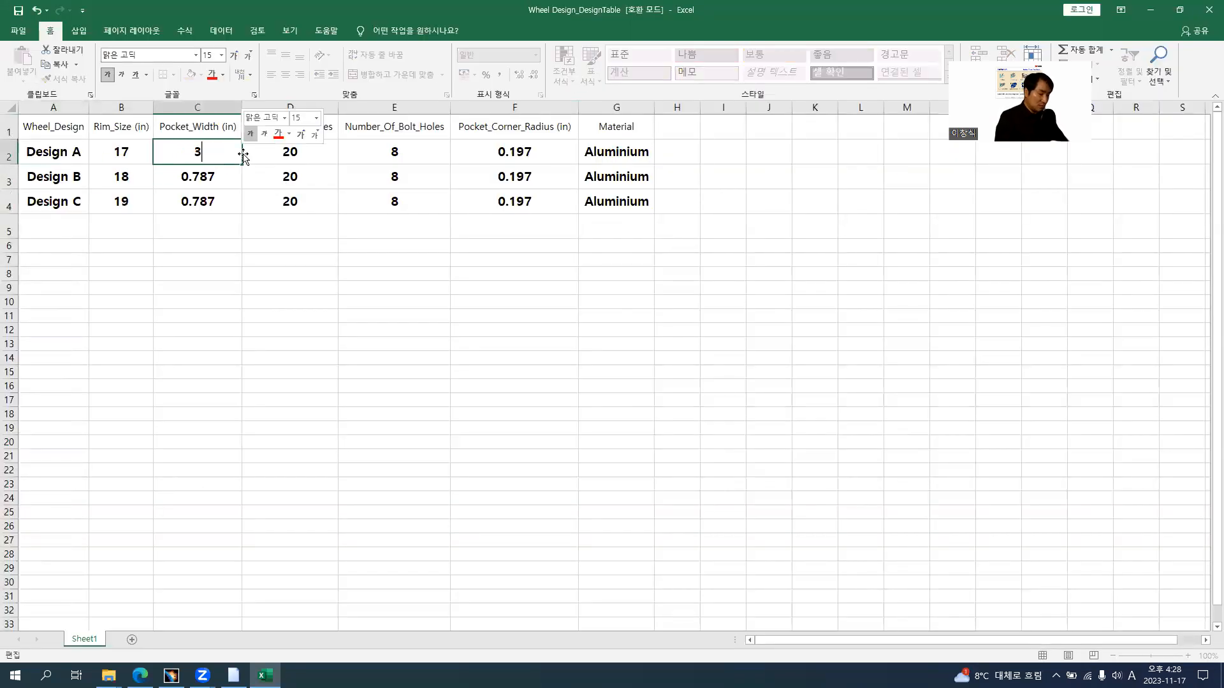
{"action": "type", "text": ".74"}
{"action": "key", "text": "Tab"}
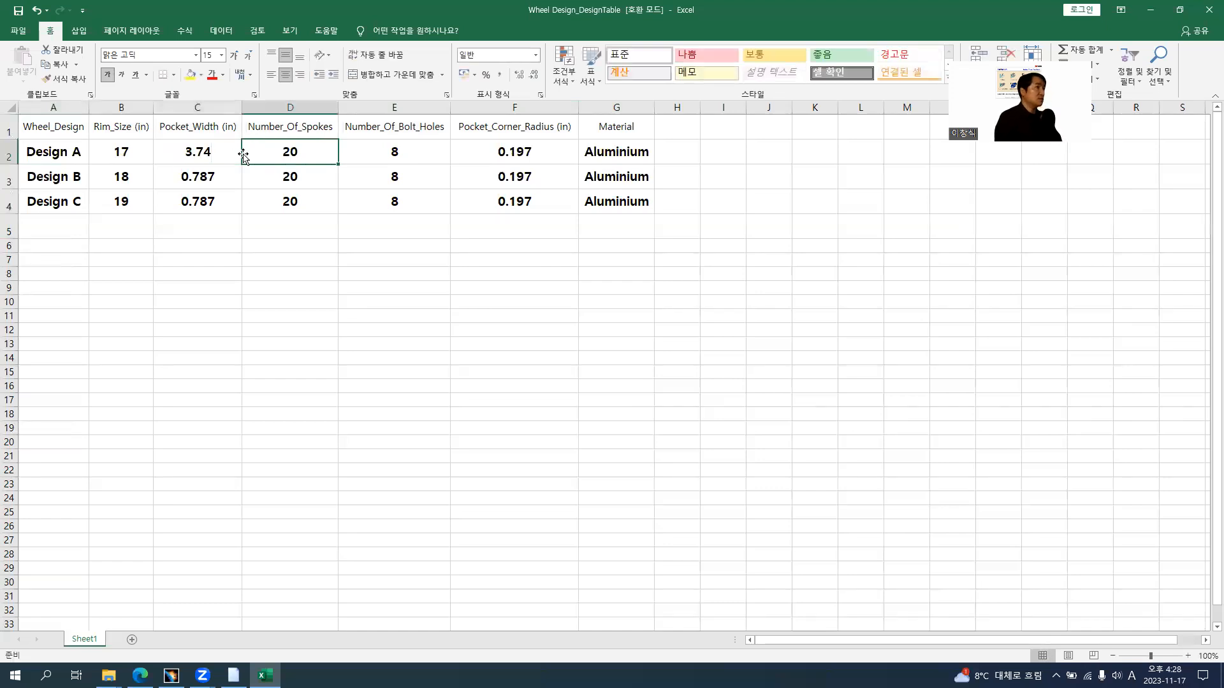
Check the spoke counts on the browser slide and set Design A's Number_Of_Spokes to 6
{"action": "key", "text": "alt+Tab"}
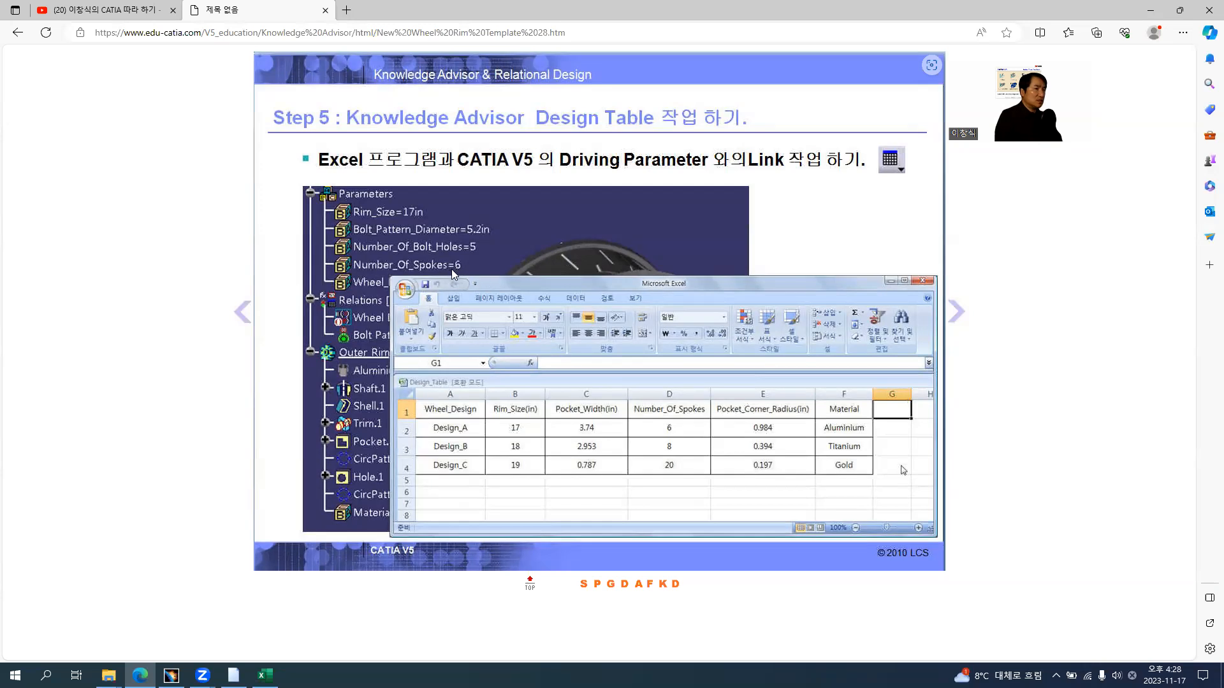
{"action": "key", "text": "alt+Tab"}
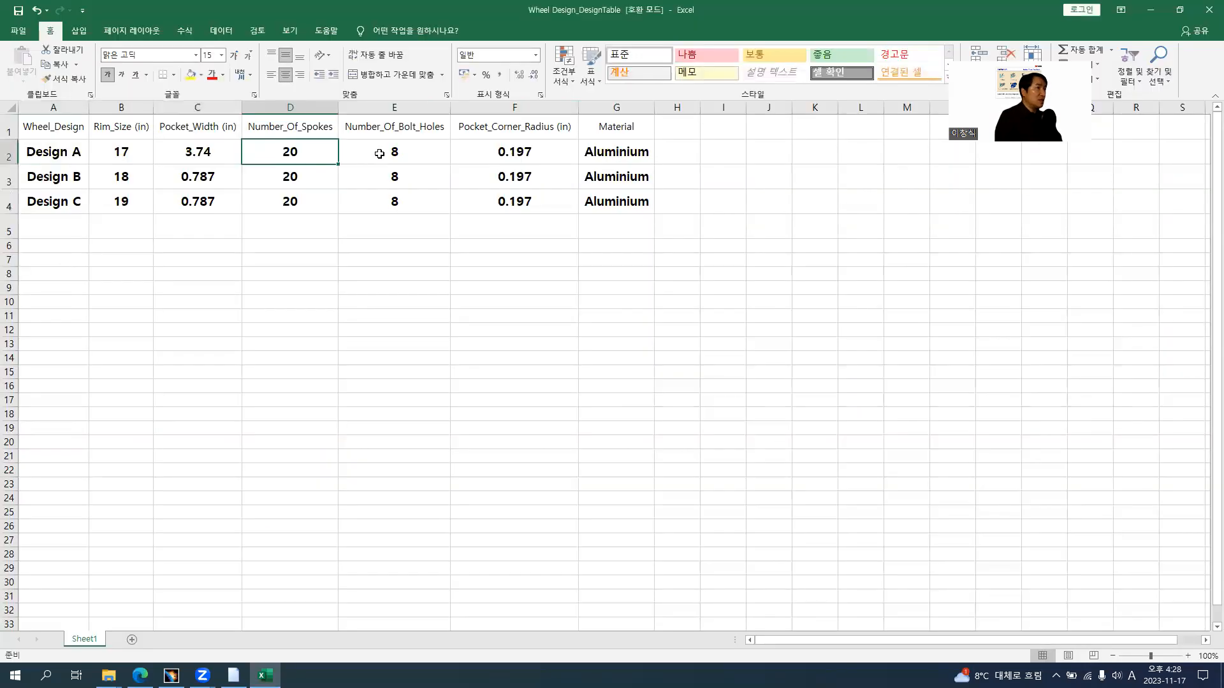
{"action": "type", "text": "6"}
{"action": "key", "text": "Return"}
{"action": "key", "text": "Left"}
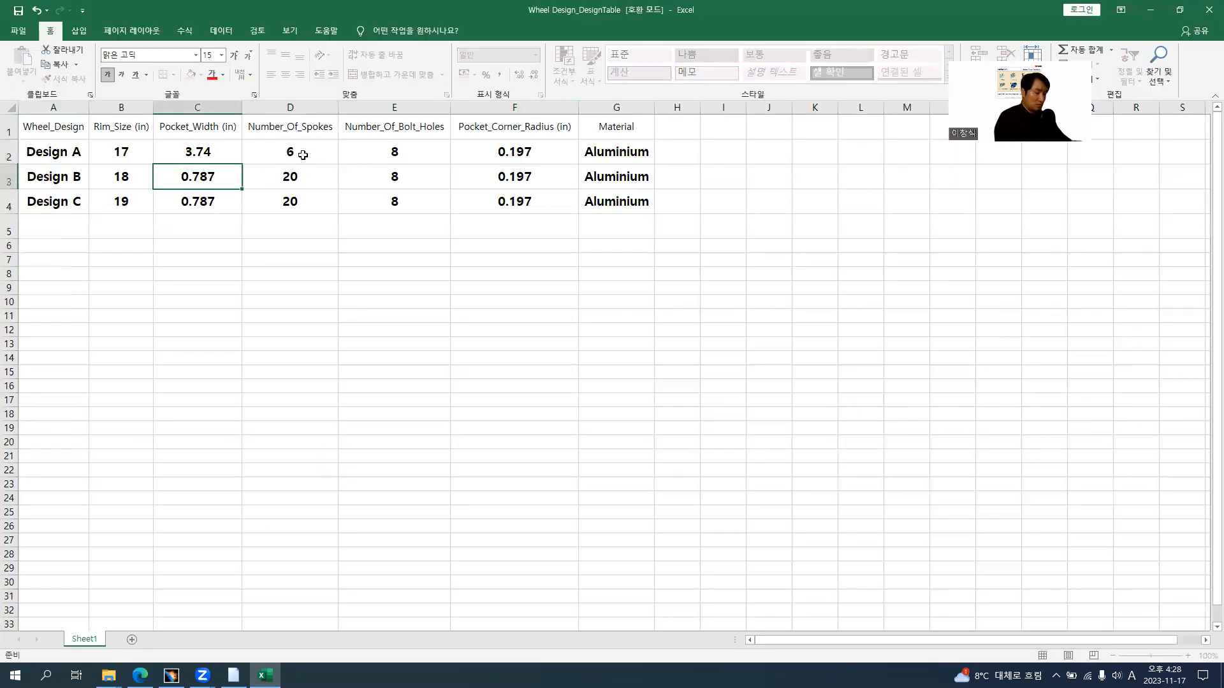
{"action": "type", "text": "8"}
{"action": "key", "text": "Return"}
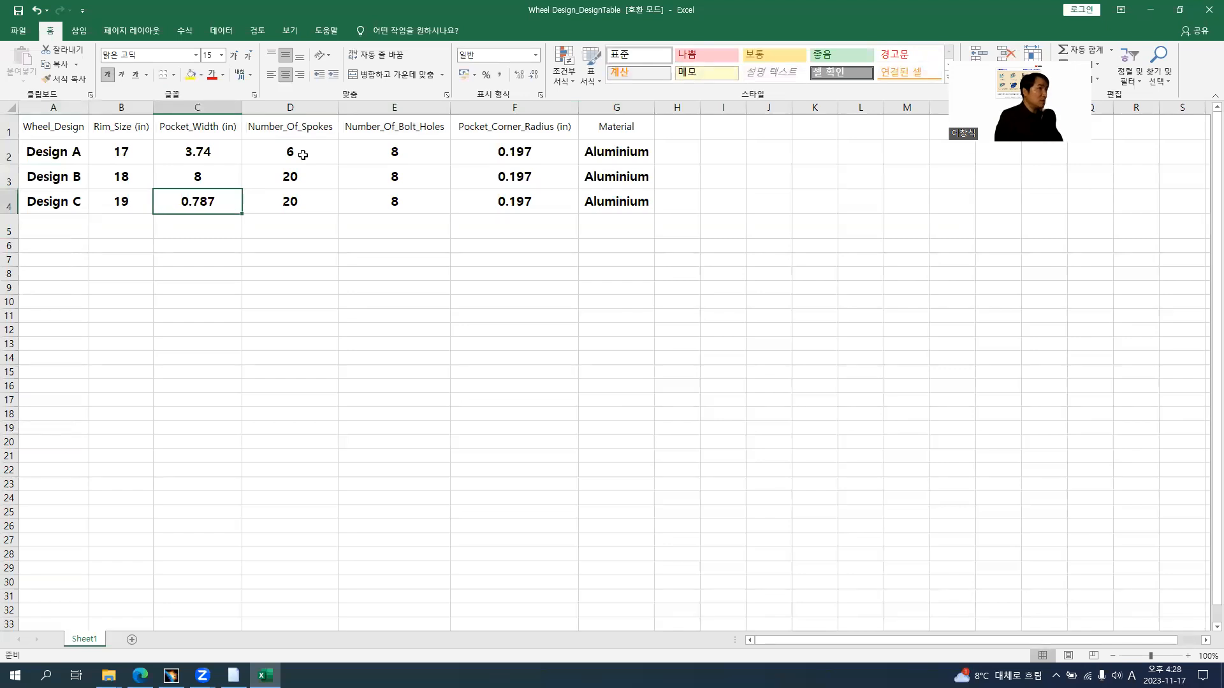
Set Number_Of_Spokes to 8 for Design B and 20 for Design C
{"action": "left_click", "coordinate": [302, 157]}
{"action": "key", "text": "Return"}
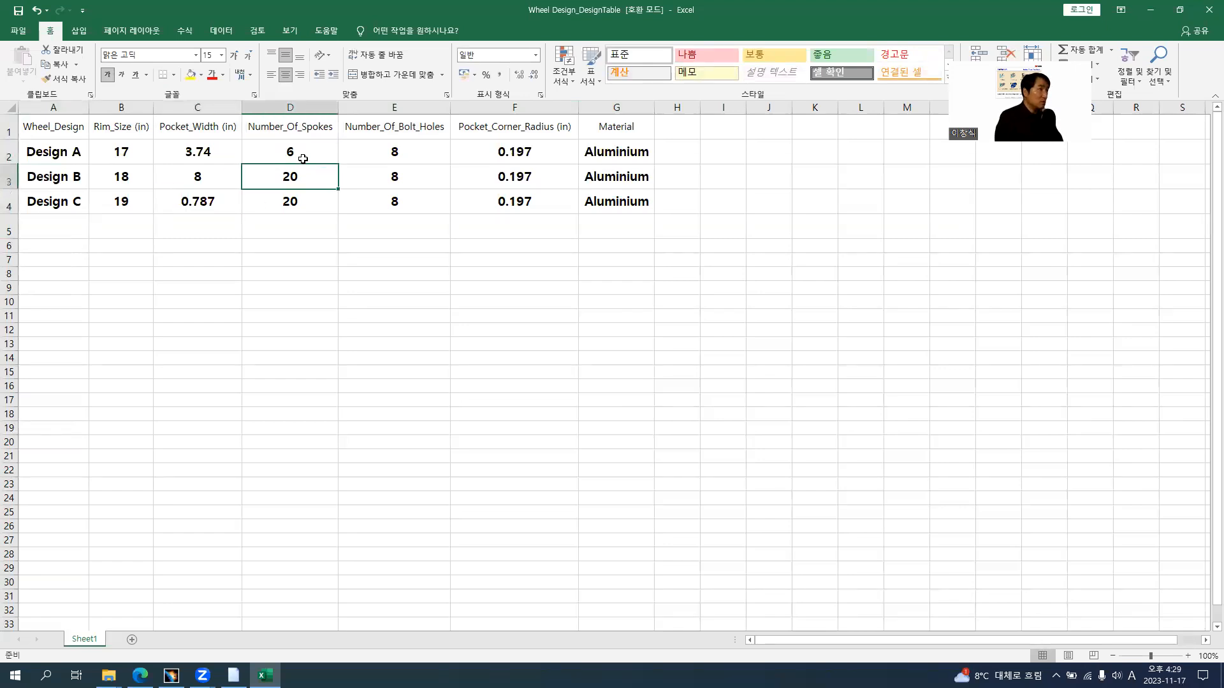
{"action": "type", "text": "8"}
{"action": "key", "text": "Return"}
{"action": "type", "text": "20"}
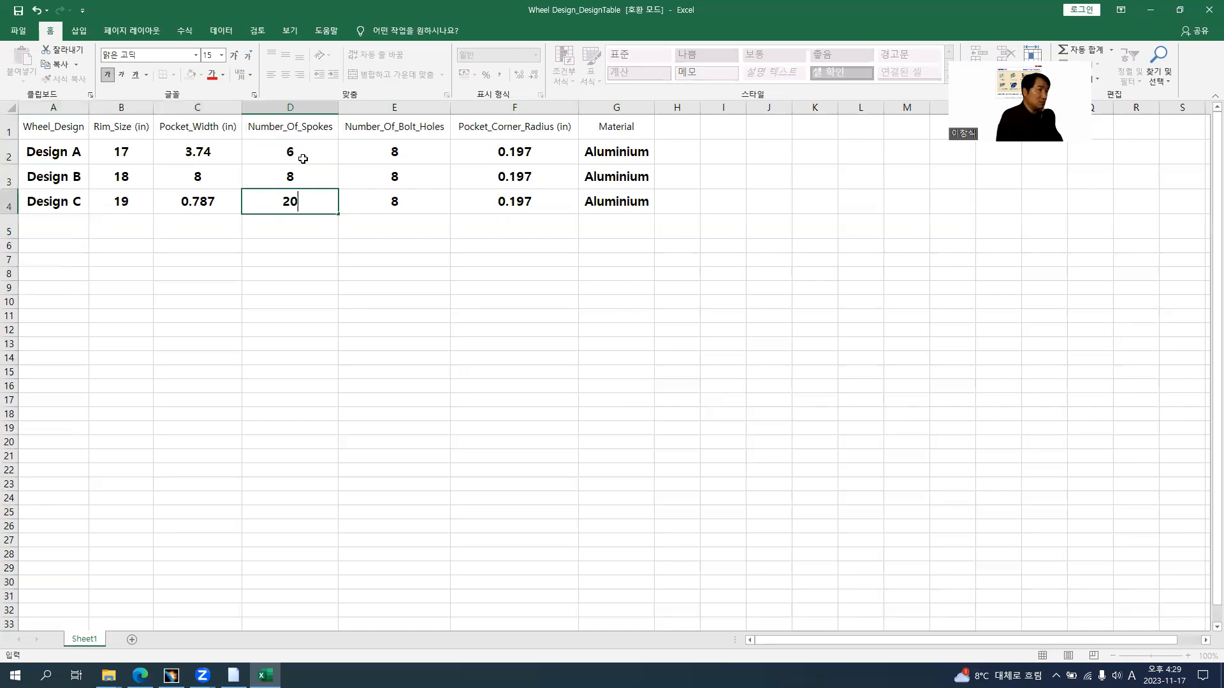
{"action": "key", "text": "Return"}
Look up Design B's pocket width on the browser slide and set its Pocket_Width to 2.953 in
{"action": "key", "text": "alt+Tab"}
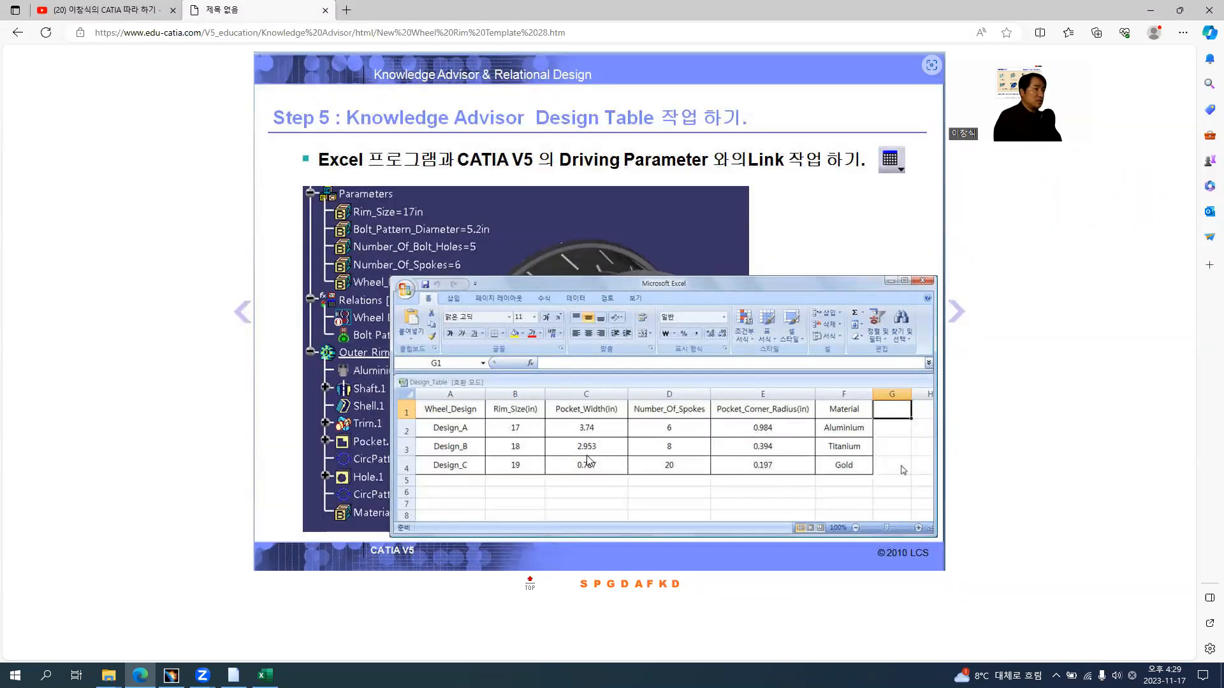
{"action": "key", "text": "alt+Tab"}
{"action": "left_click", "coordinate": [192, 176]}
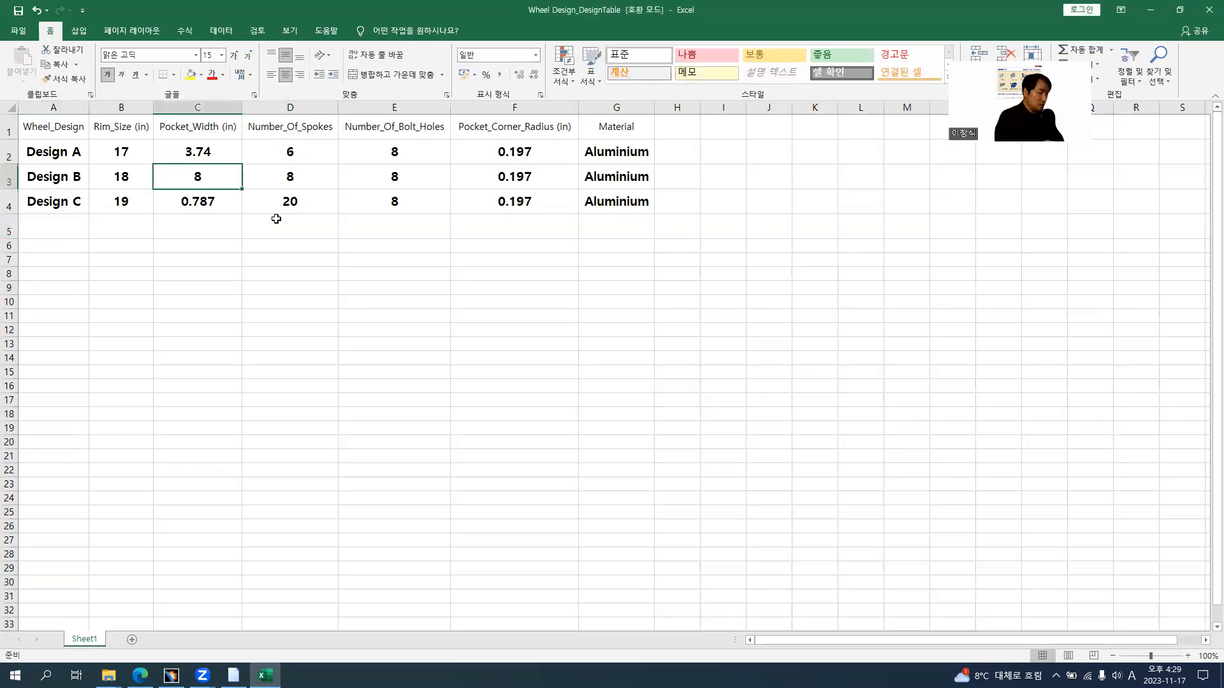
{"action": "type", "text": "2.953"}
{"action": "key", "text": "Return"}
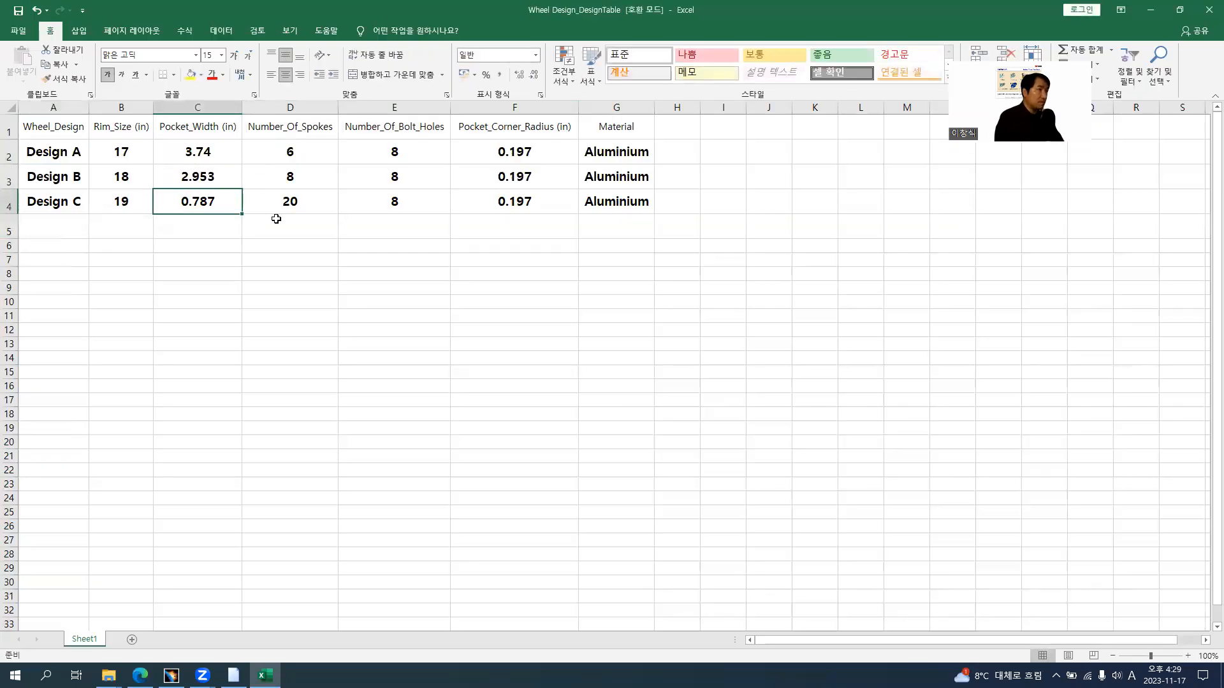
Compare with the browser slide and set Number_Of_Bolt_Holes to 5 for Design A and 6 for Design B
{"action": "key", "text": "alt+Tab"}
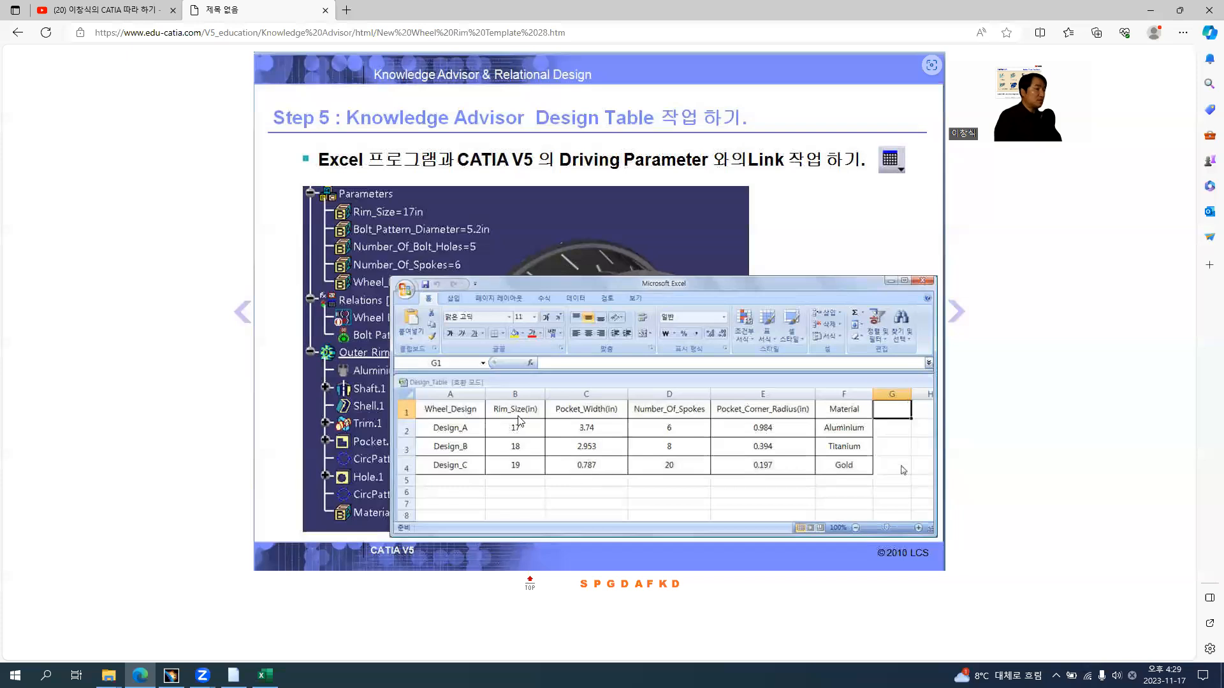
{"action": "key", "text": "alt+Tab"}
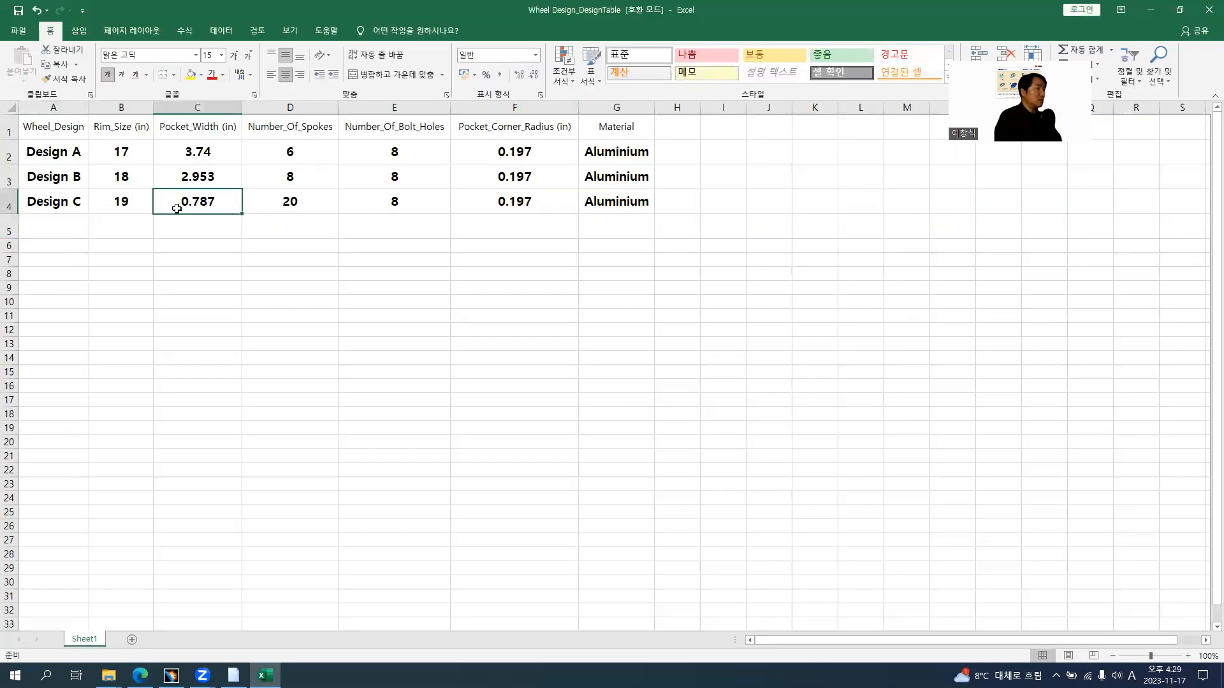
{"action": "left_click", "coordinate": [427, 148]}
{"action": "type", "text": "5"}
{"action": "key", "text": "Return"}
{"action": "type", "text": "6"}
{"action": "key", "text": "Return"}
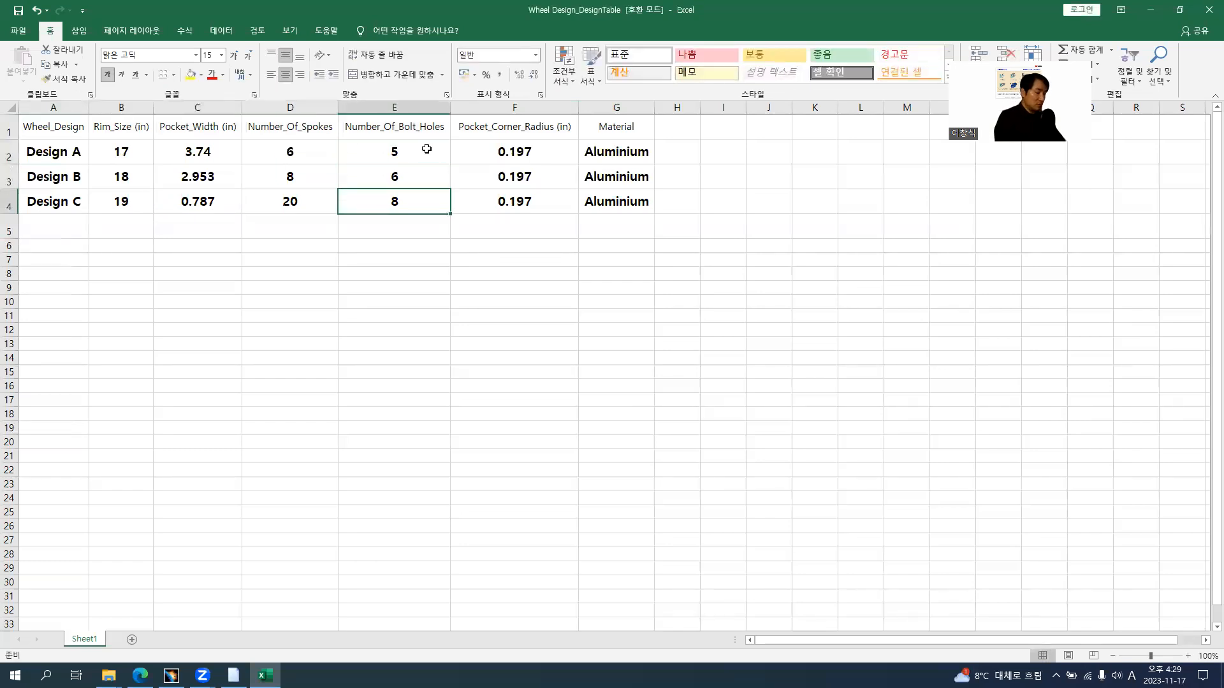
Look up Design A's corner radius on the browser slide and set its Pocket_Corner_Radius to 0.984 in
{"action": "left_click", "coordinate": [510, 151]}
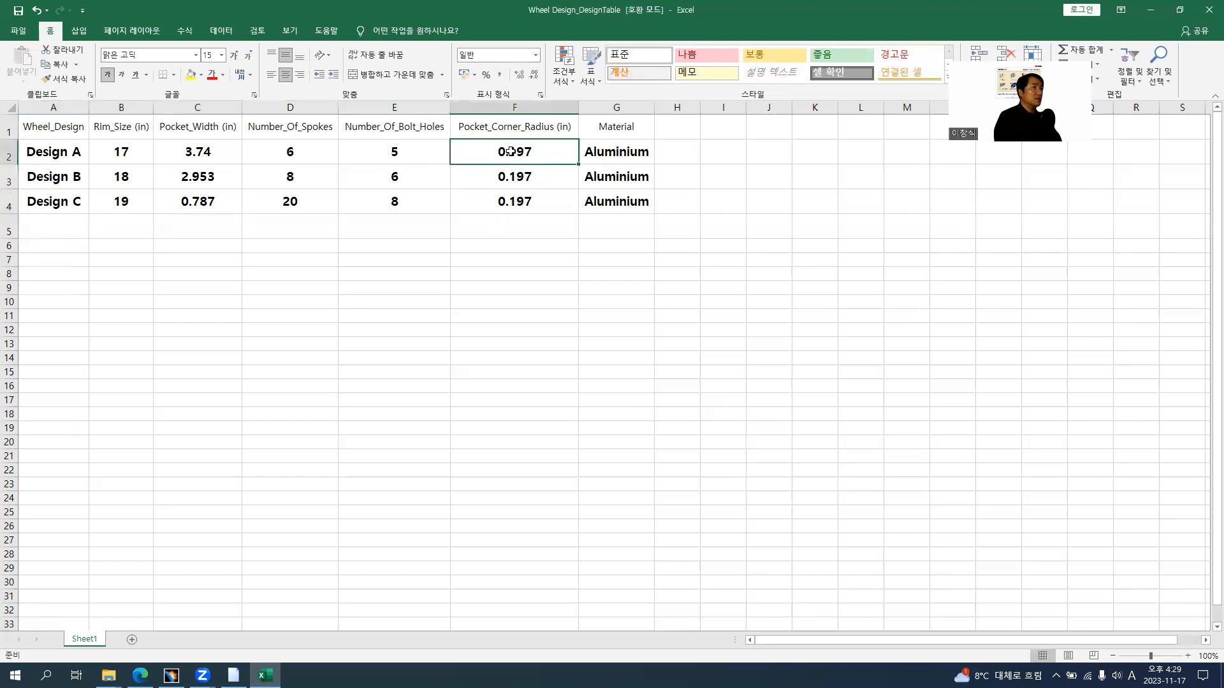
{"action": "key", "text": "alt+Tab"}
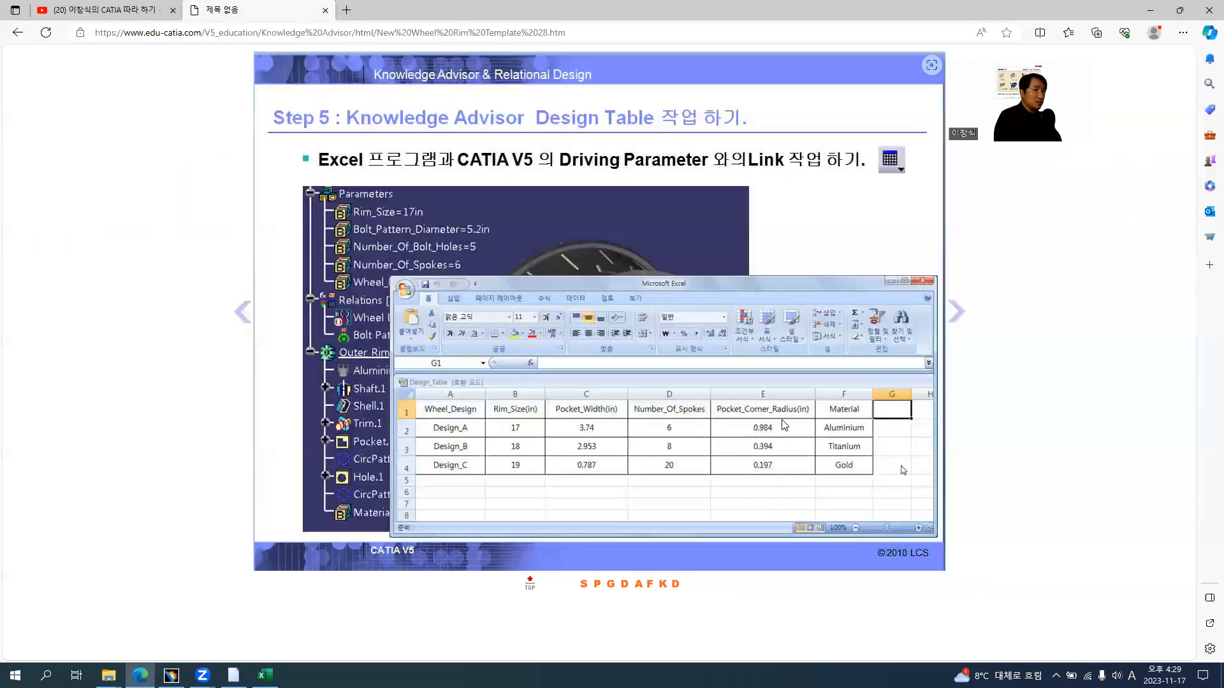
{"action": "key", "text": "alt+Tab"}
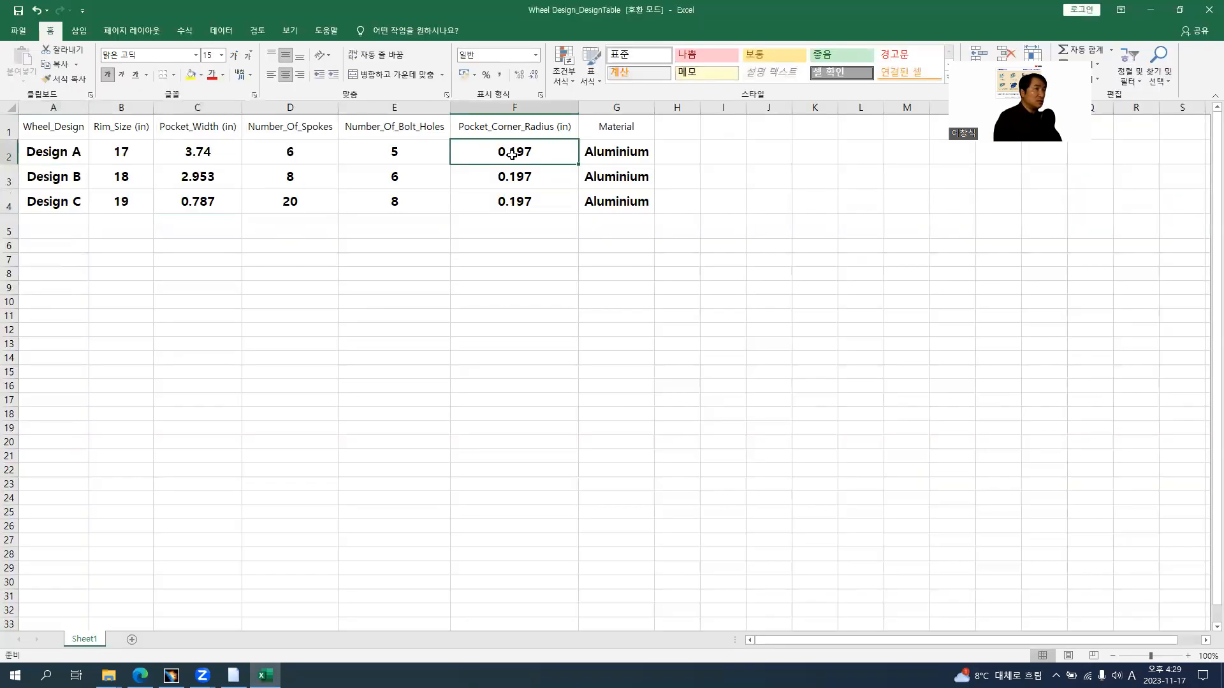
{"action": "double_click", "coordinate": [512, 155]}
{"action": "left_click_drag", "start_coordinate": [512, 154], "coordinate": [553, 157]}
{"action": "type", "text": "98"}
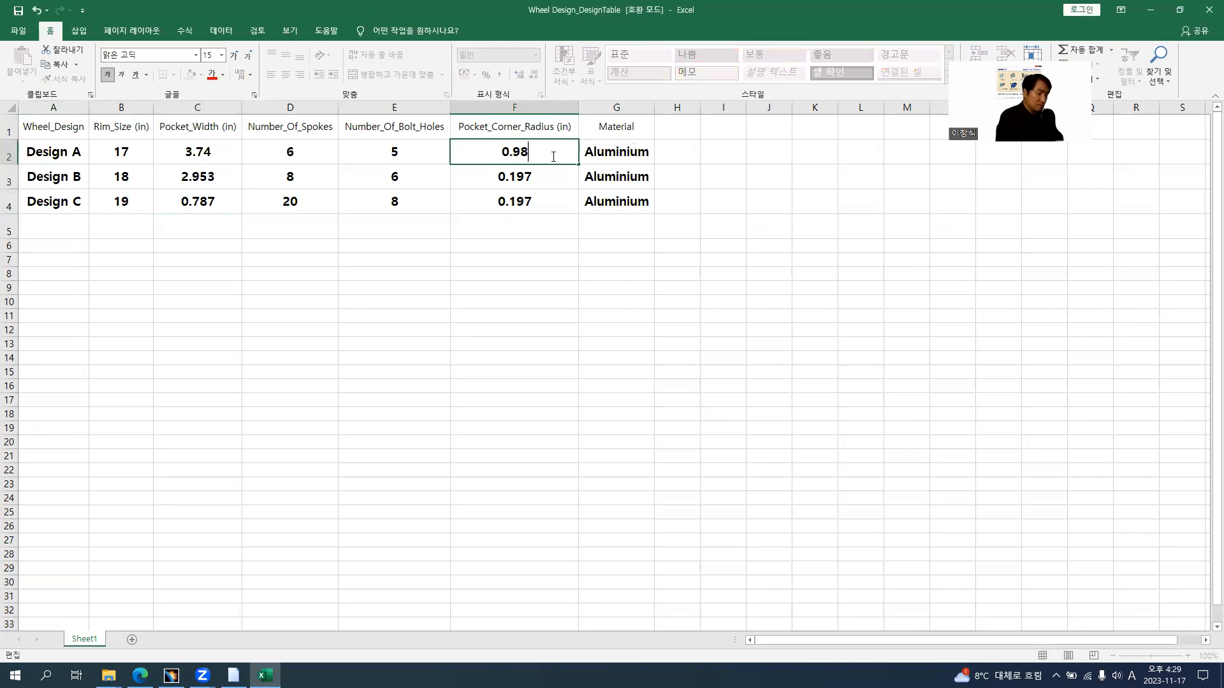
{"action": "type", "text": "4"}
{"action": "key", "text": "Return"}
Check the browser slide for Design B's corner radius and set its Pocket_Corner_Radius to 0.394 in
{"action": "key", "text": "alt+Tab"}
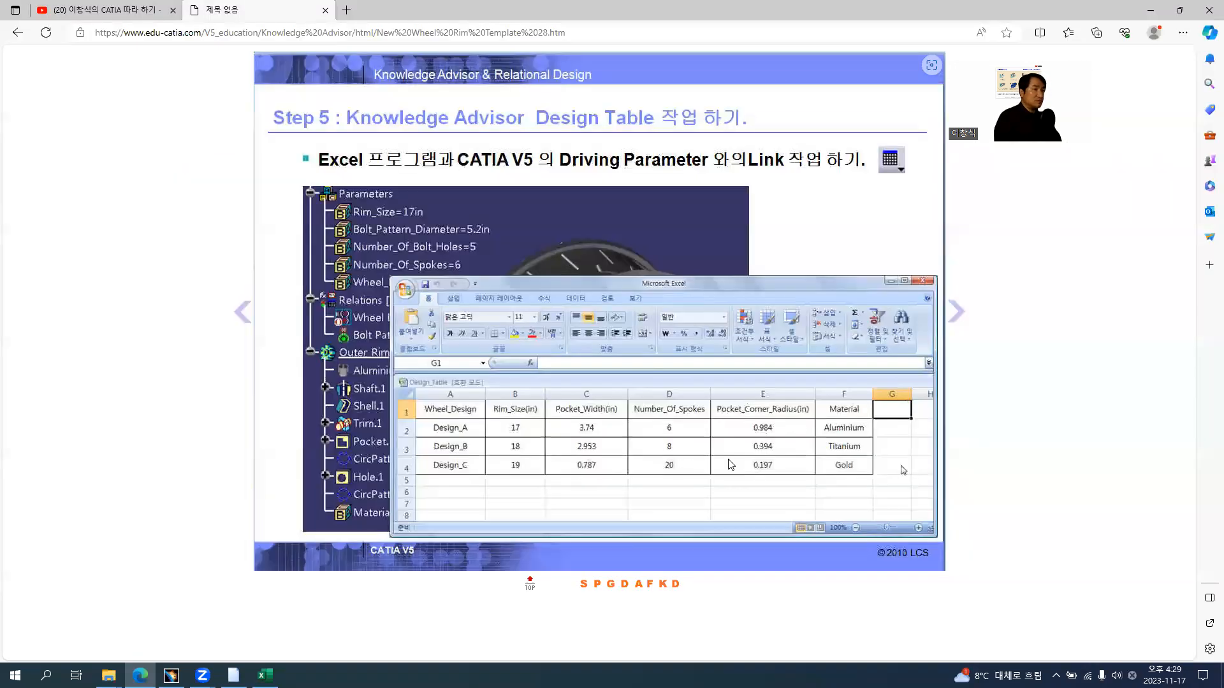
{"action": "key", "text": "alt+Tab"}
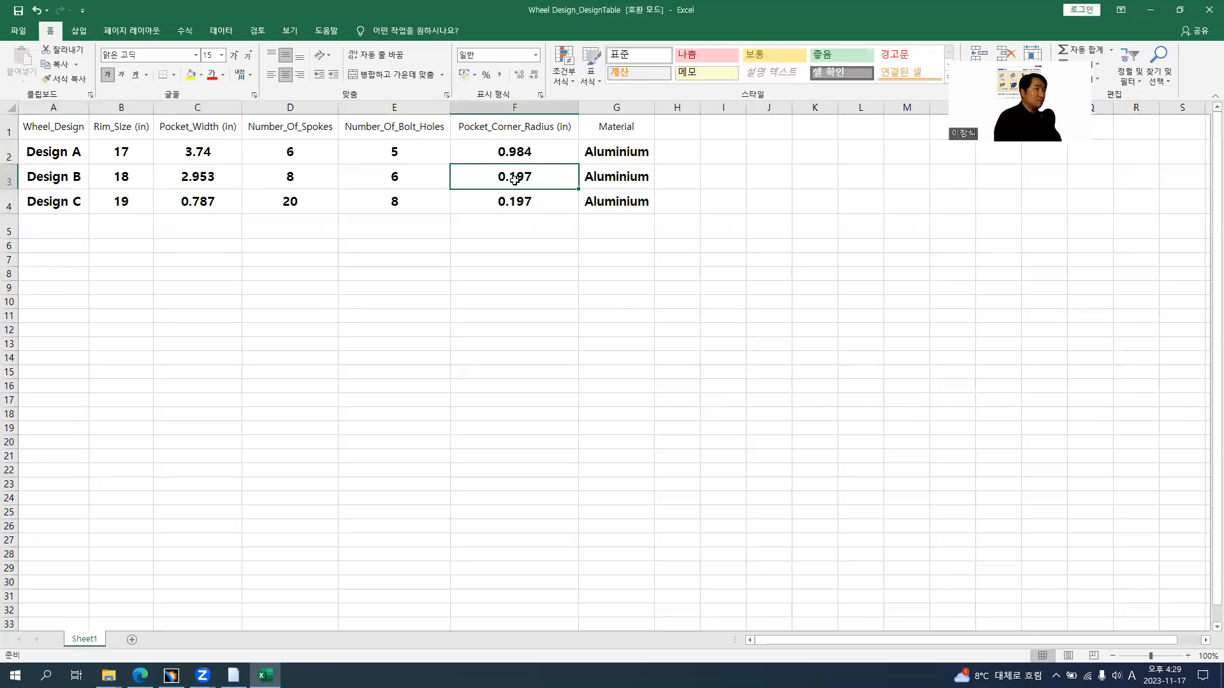
{"action": "double_click", "coordinate": [509, 177]}
{"action": "left_click_drag", "start_coordinate": [509, 176], "coordinate": [568, 178]}
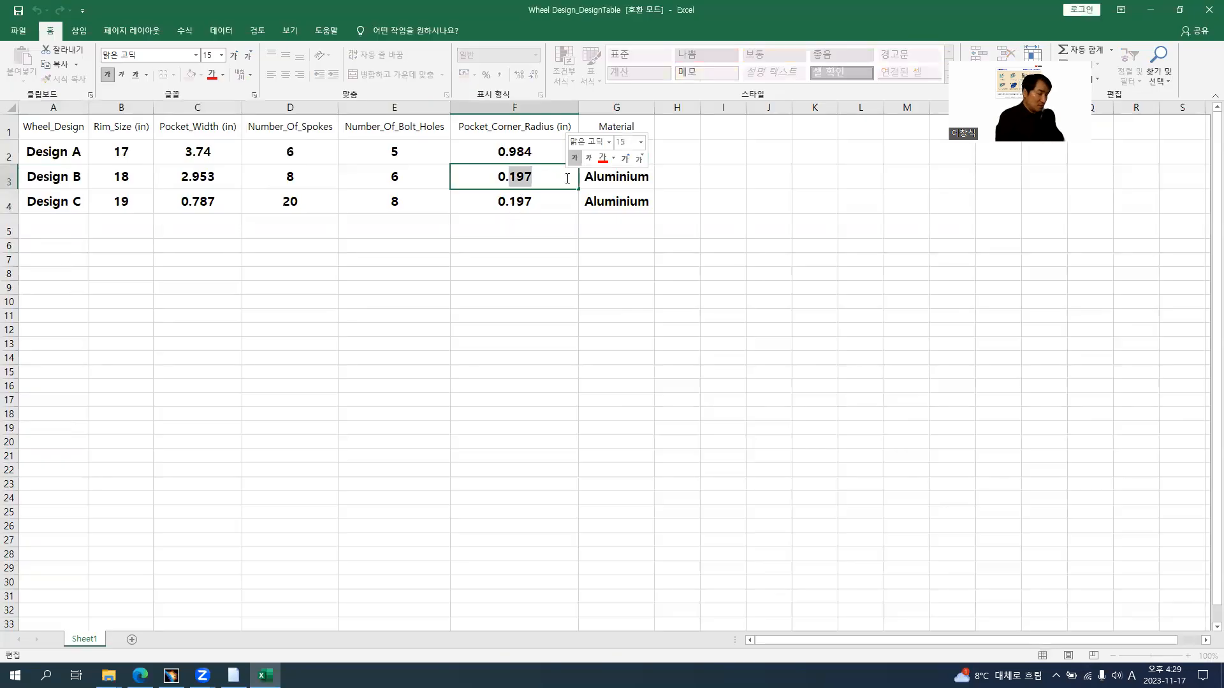
{"action": "type", "text": "394"}
{"action": "key", "text": "Return"}
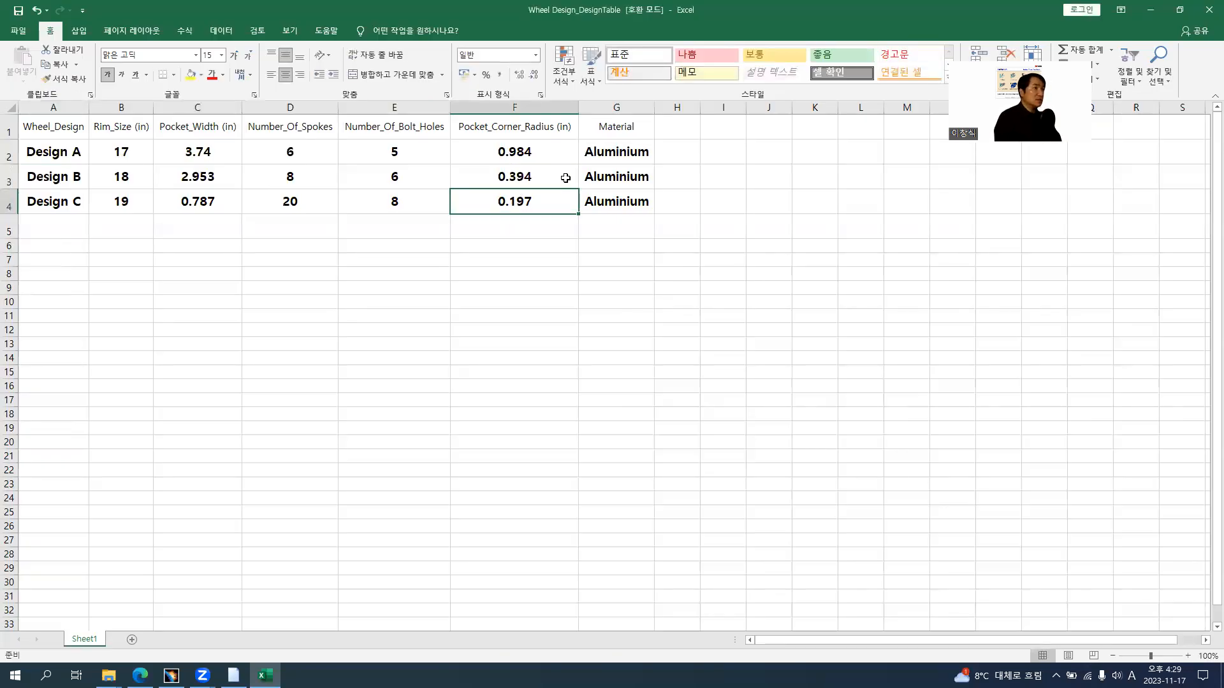
Look up the materials on the browser slide and set Material to Titanium for Design B and Gold for Design C
{"action": "key", "text": "alt+Tab"}
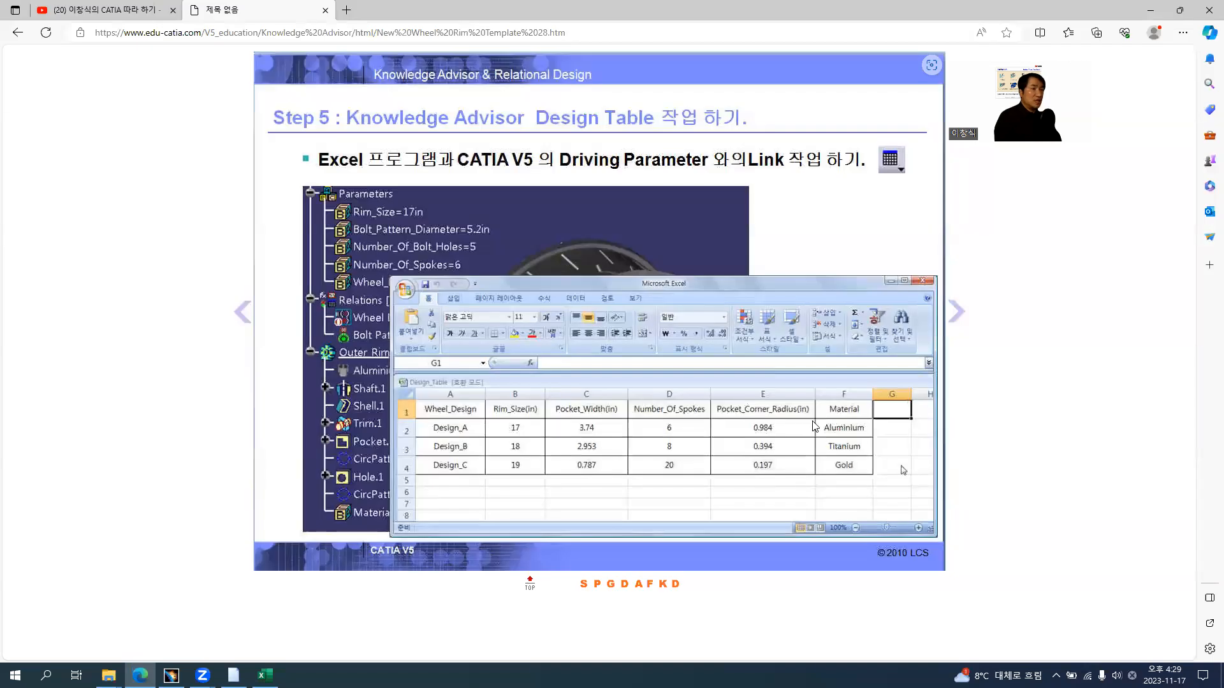
{"action": "key", "text": "alt+Tab"}
{"action": "left_click", "coordinate": [604, 177]}
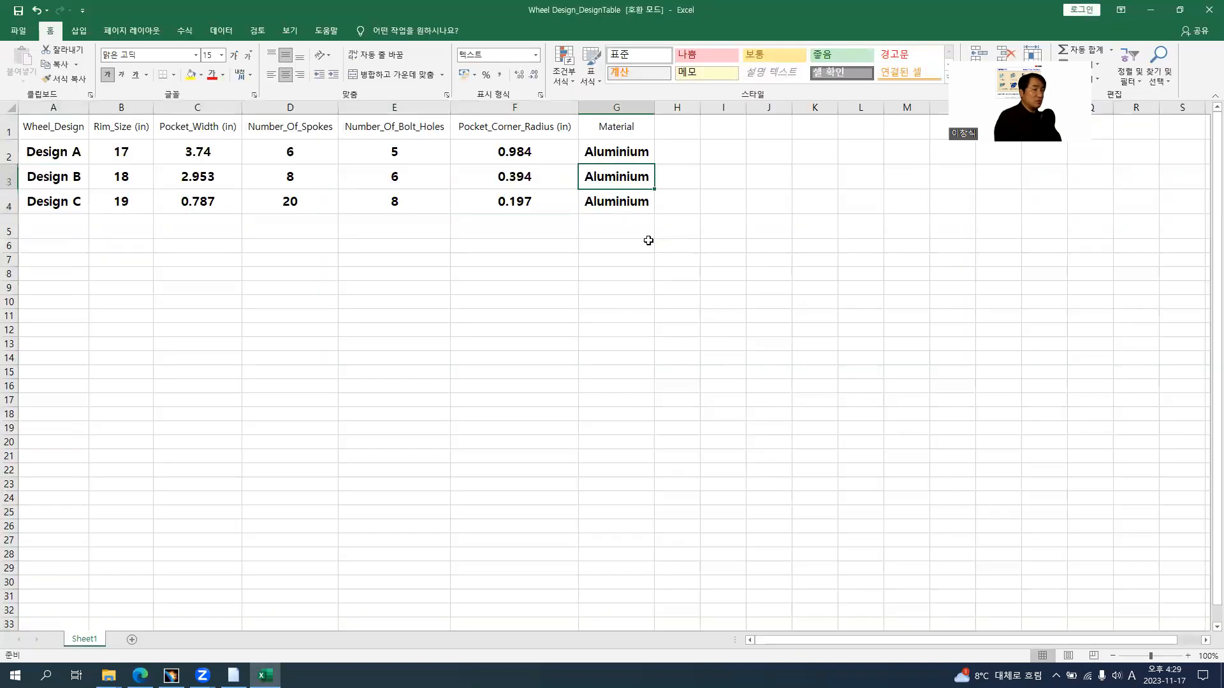
{"action": "key", "text": "alt+Tab"}
{"action": "key", "text": "alt+Tab"}
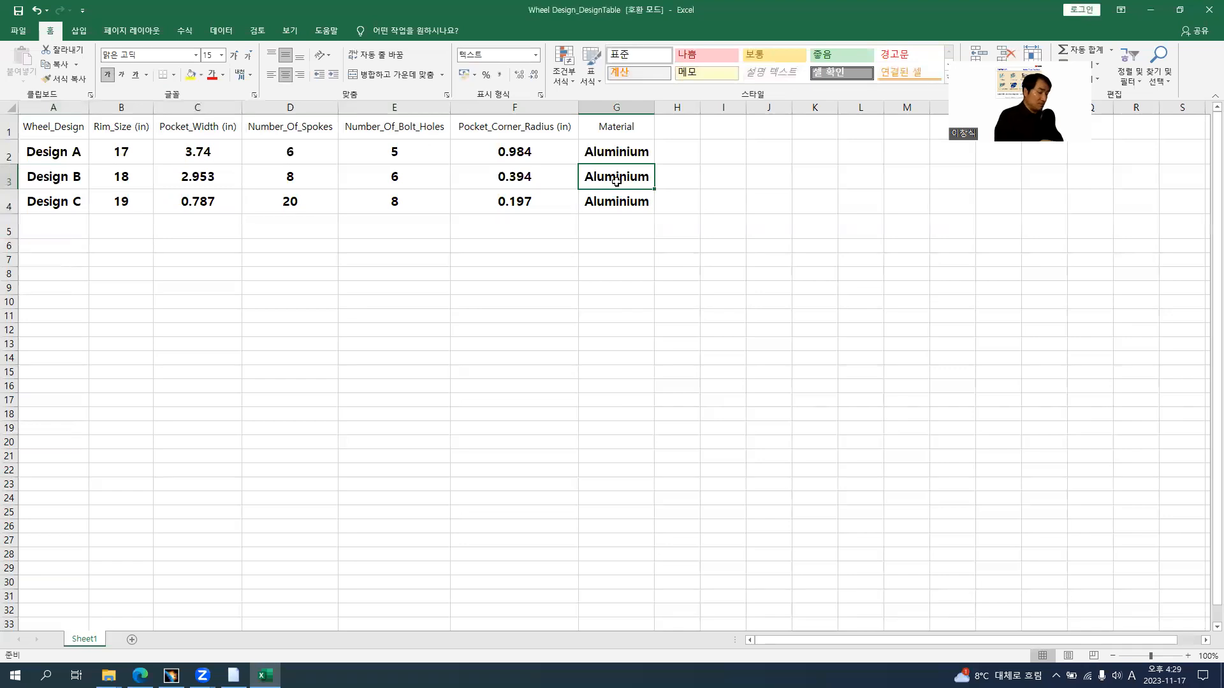
{"action": "type", "text": "Tit"}
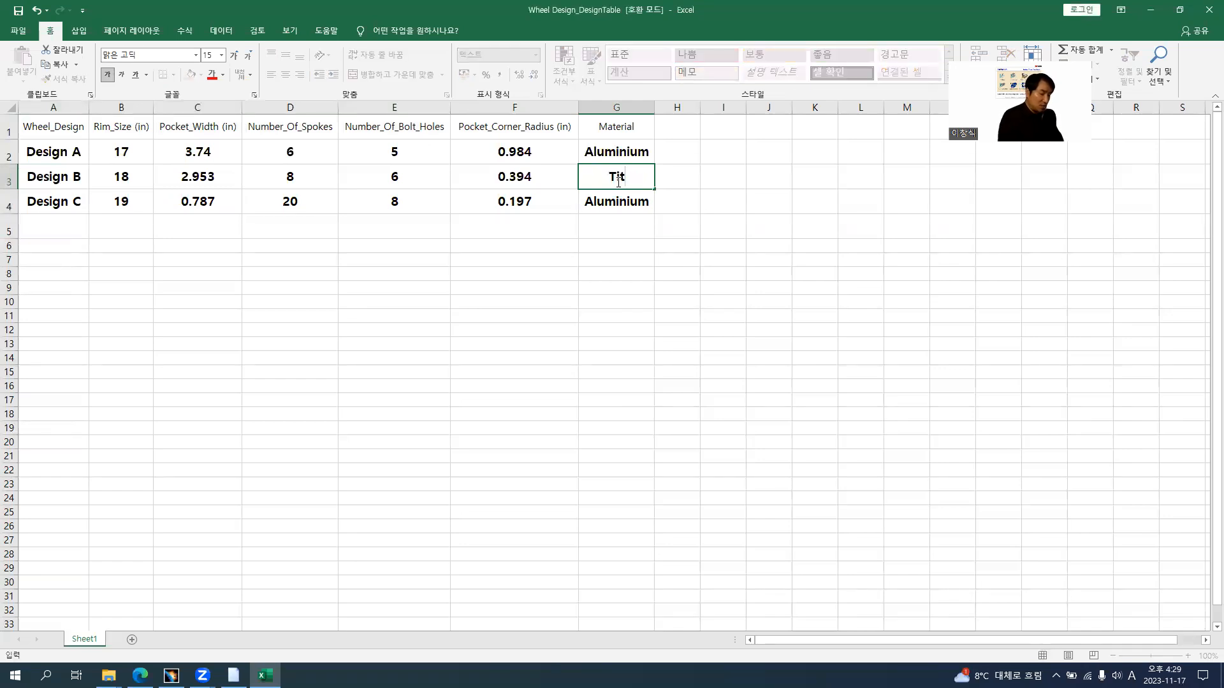
{"action": "key", "text": "alt+Tab"}
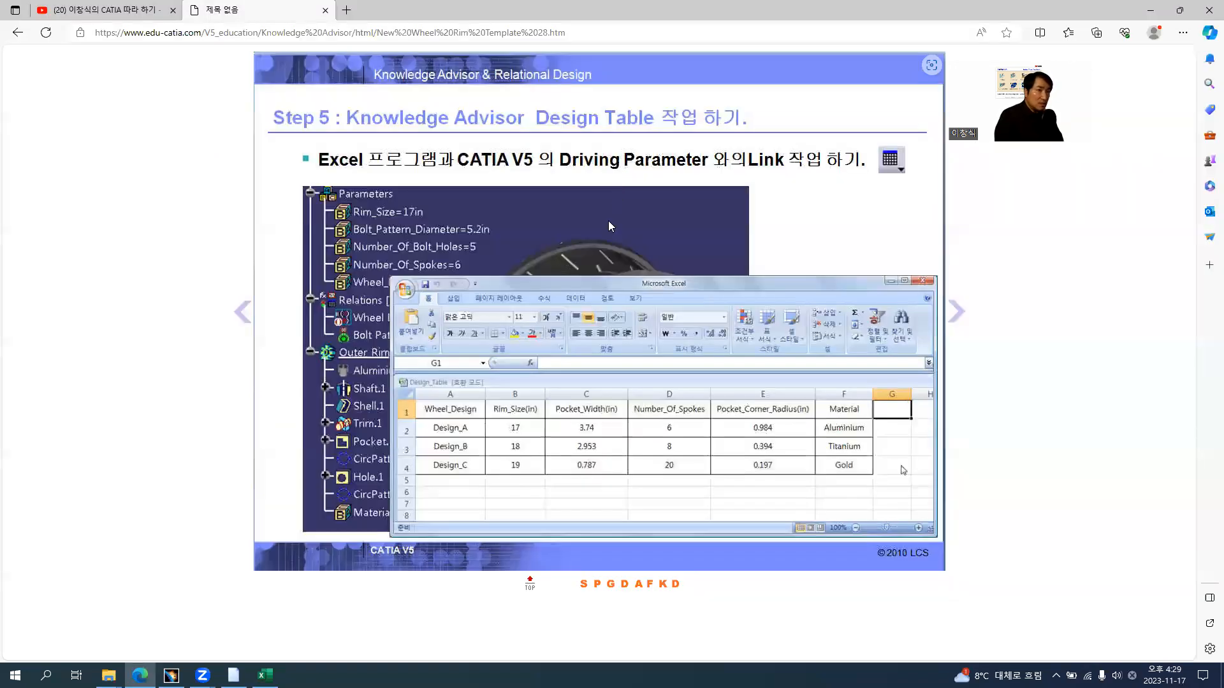
{"action": "key", "text": "alt+Tab"}
{"action": "type", "text": "anium"}
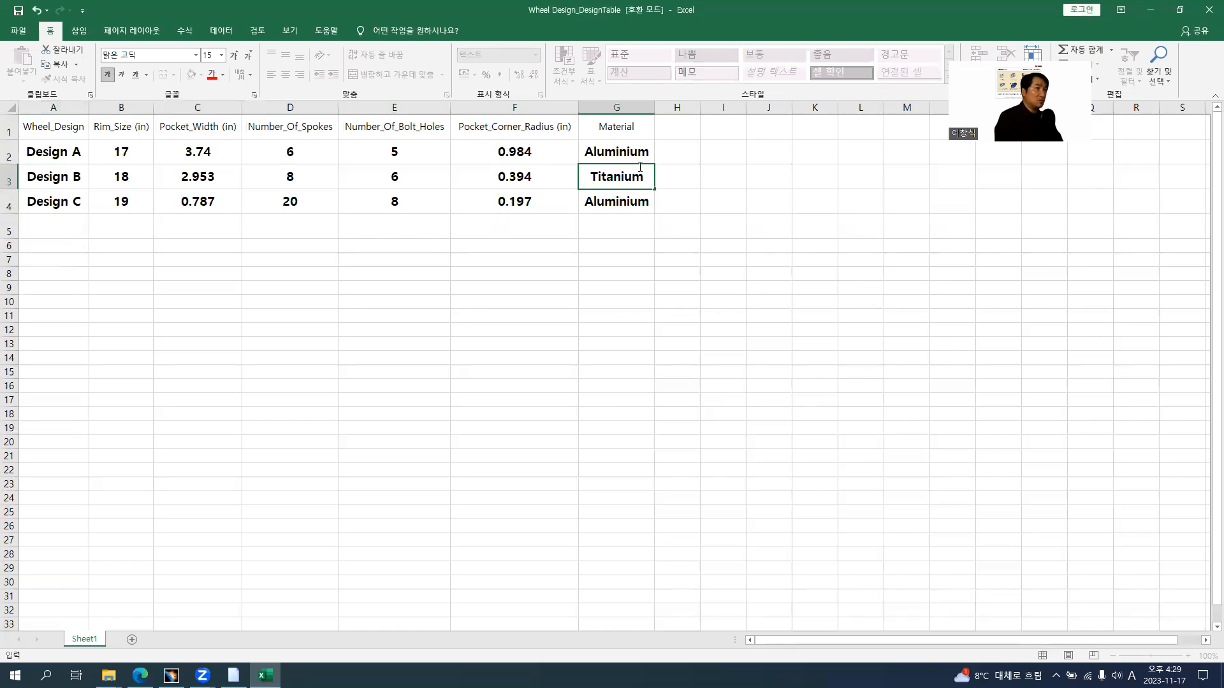
{"action": "key", "text": "Return"}
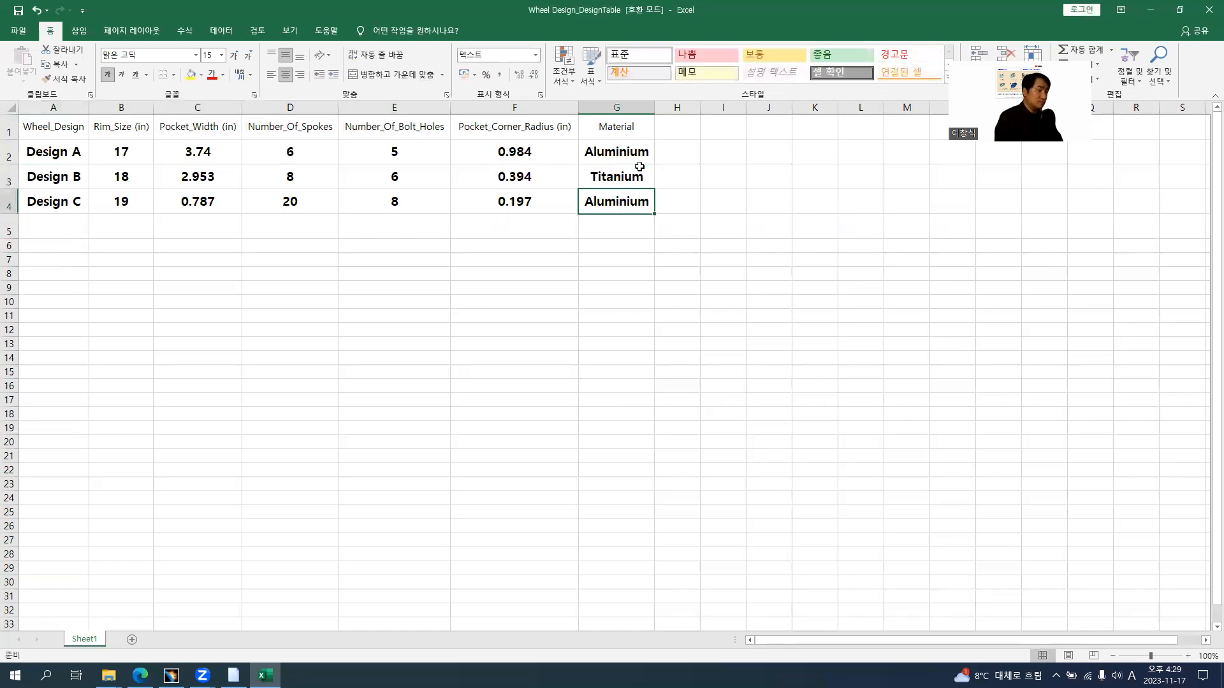
{"action": "type", "text": "Gold"}
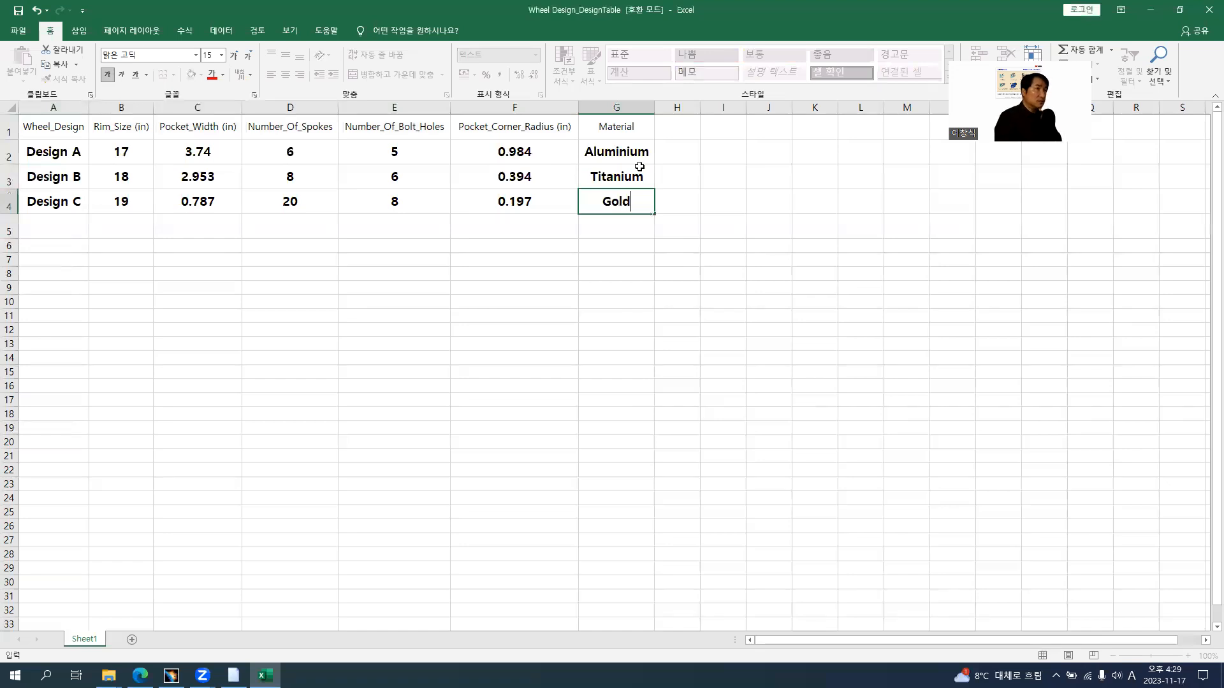
{"action": "key", "text": "Return"}
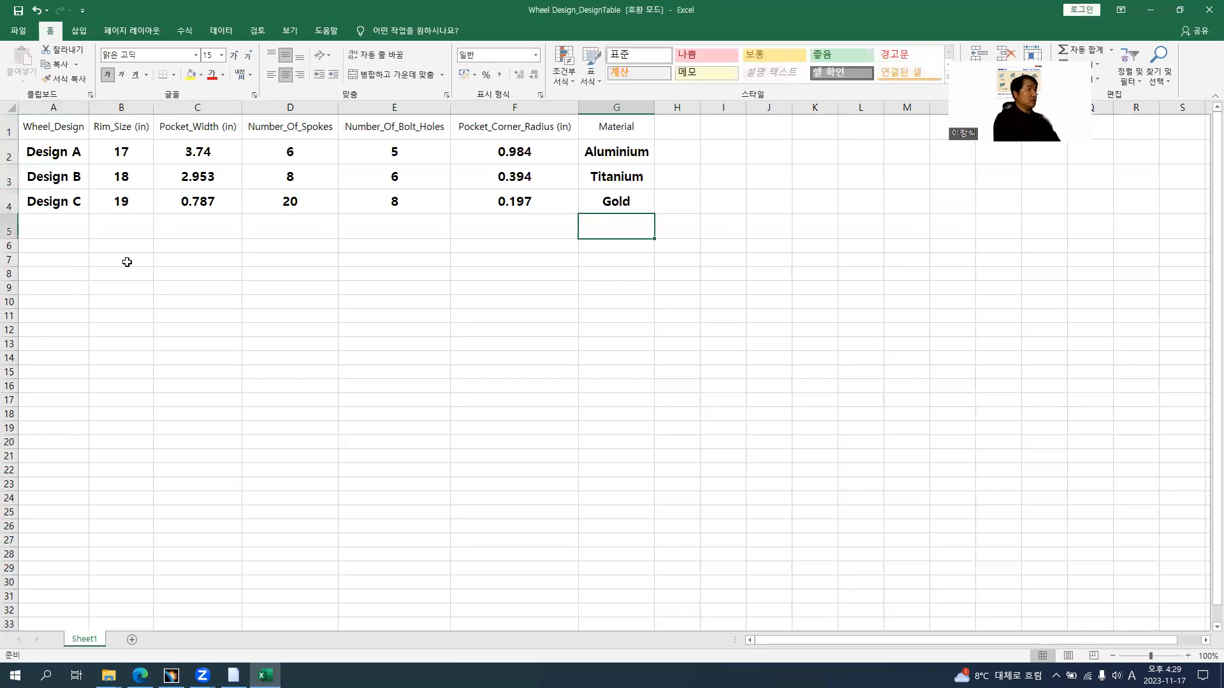
Compare the completed table with the browser slide, save the Wheel Design_DesignTable workbook and close it
{"action": "left_click", "coordinate": [315, 334]}
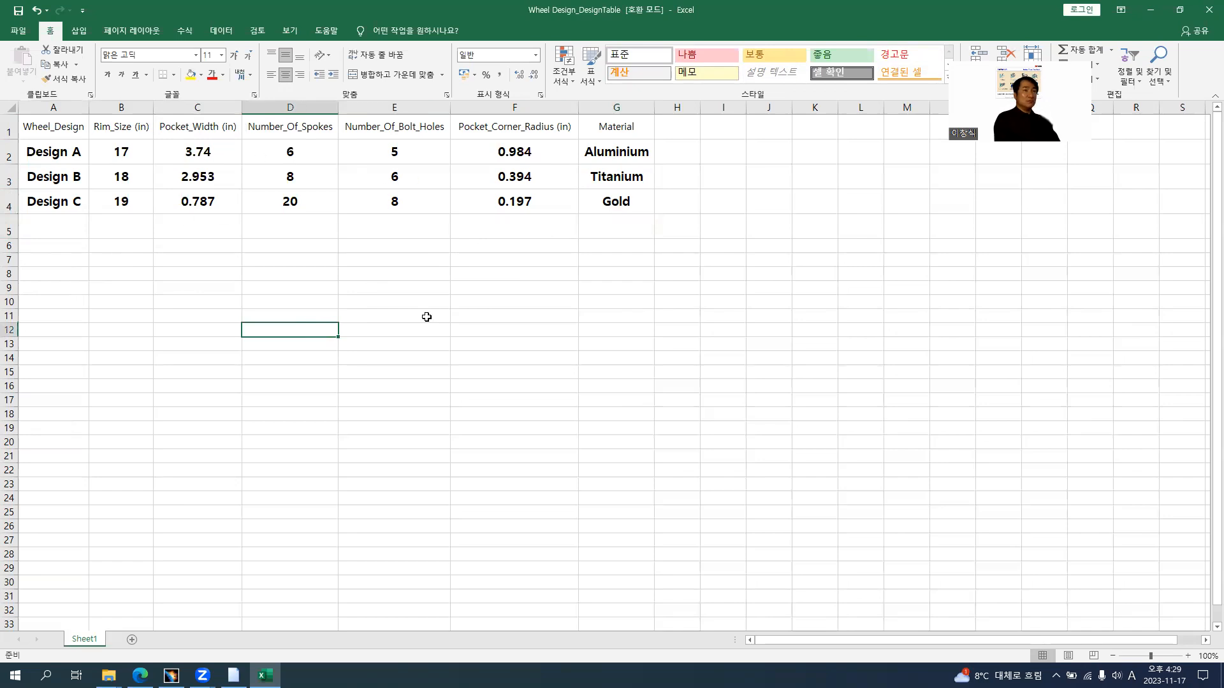
{"action": "key", "text": "alt+Tab"}
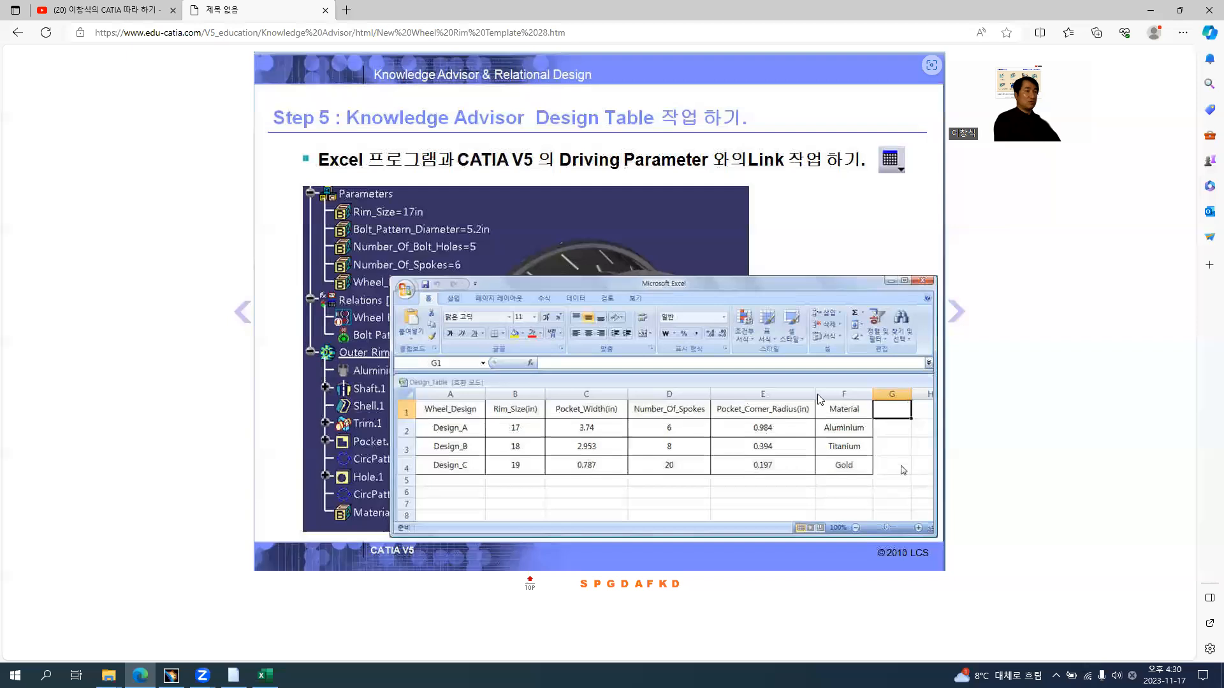
{"action": "key", "text": "alt+Tab"}
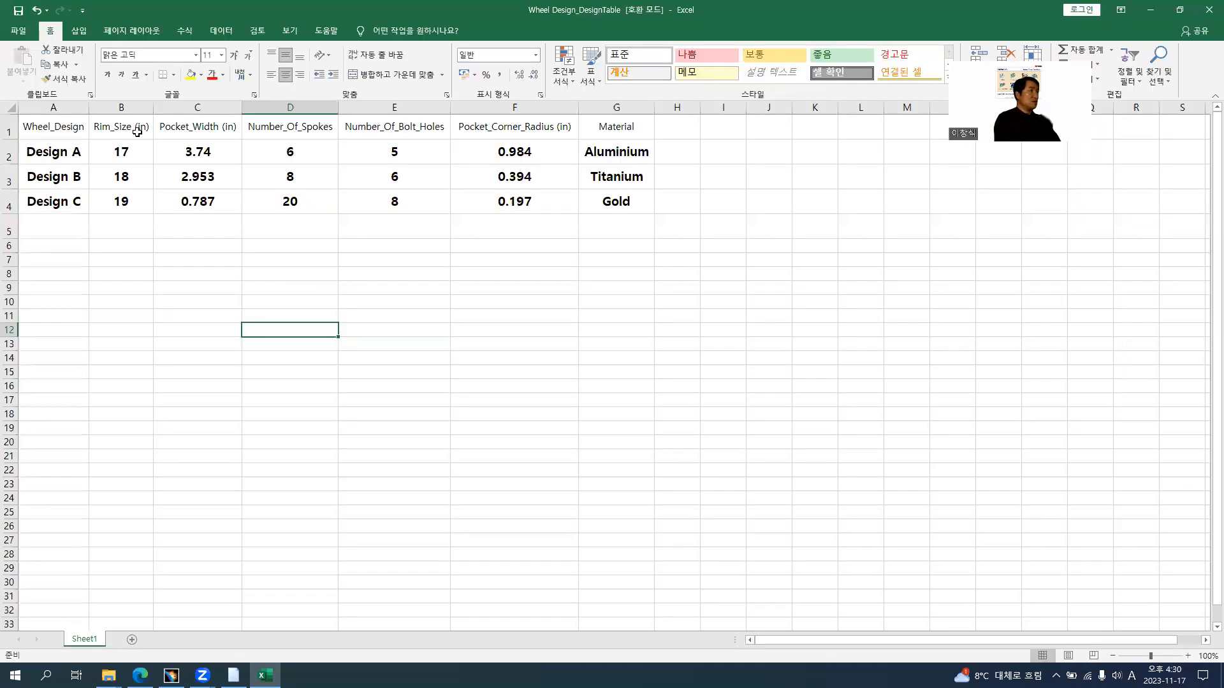
{"action": "left_click", "coordinate": [18, 11]}
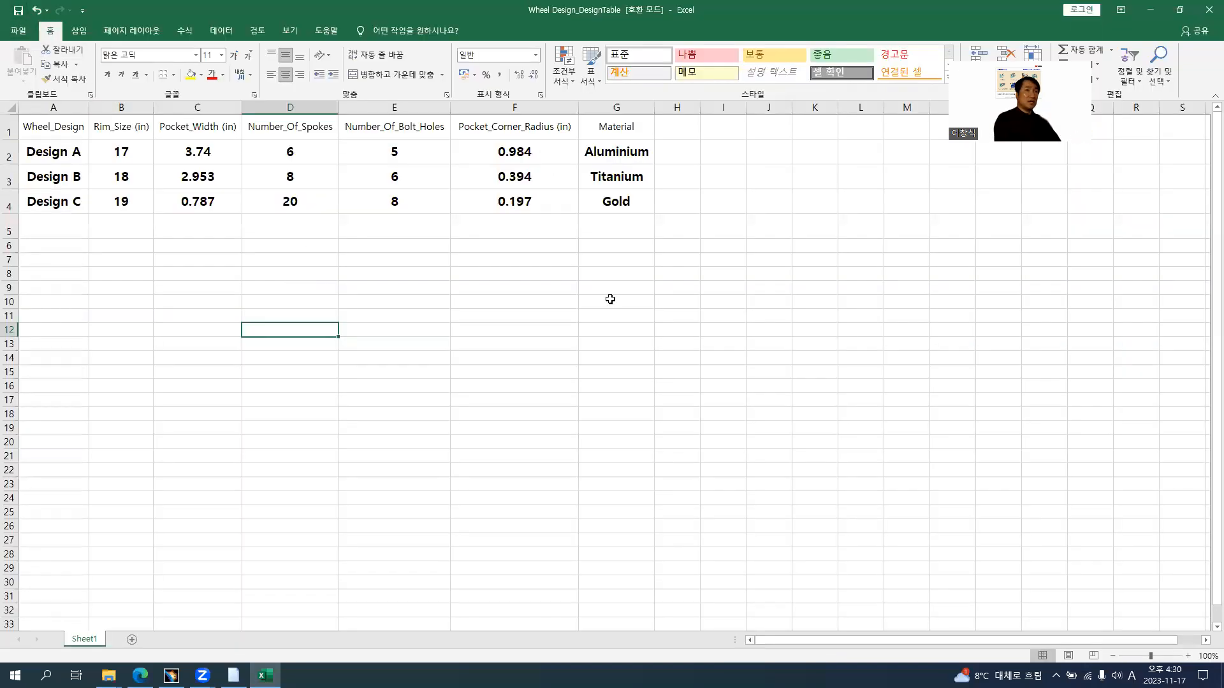
{"action": "left_click", "coordinate": [1207, 14]}
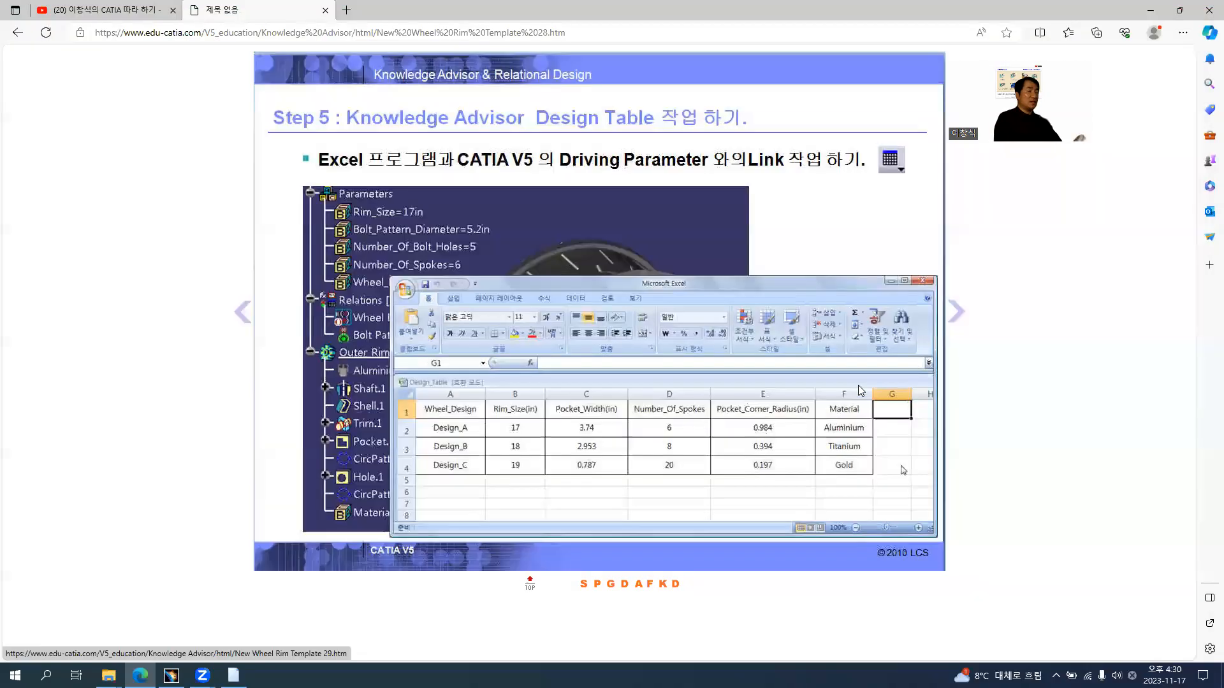
Switch to CATIA, dismiss the design table synchronization report and apply the Design A configuration to the wheel rim
{"action": "left_click", "coordinate": [171, 676]}
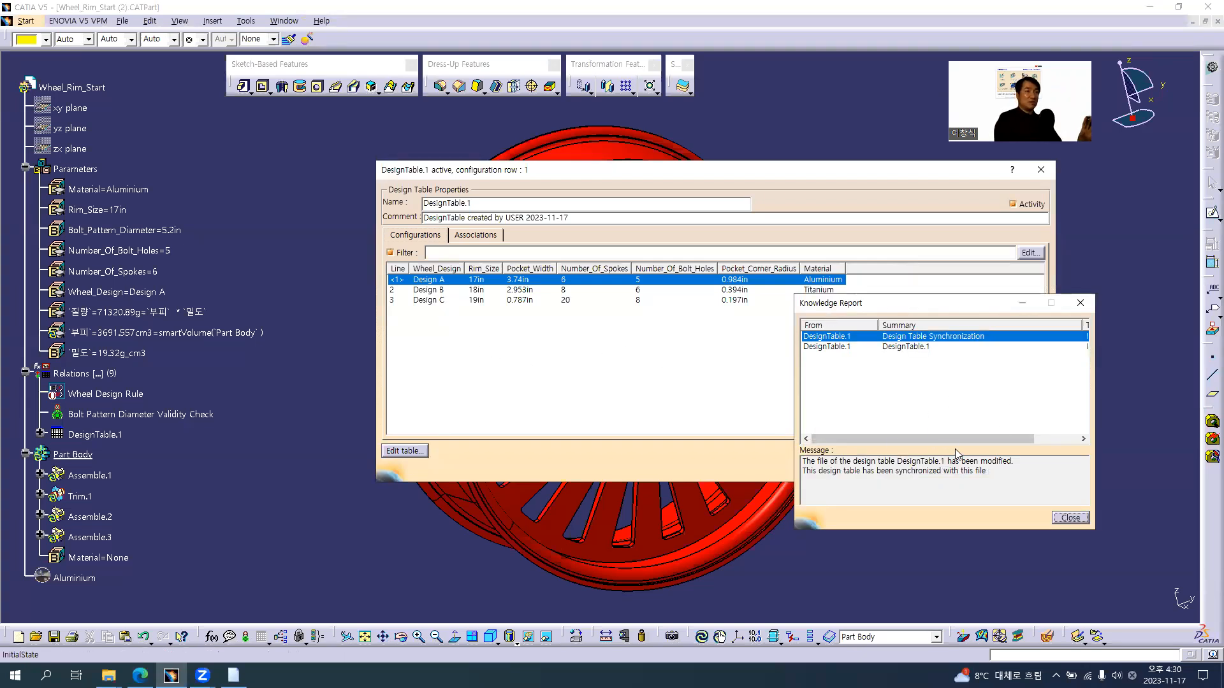
{"action": "left_click", "coordinate": [1070, 518]}
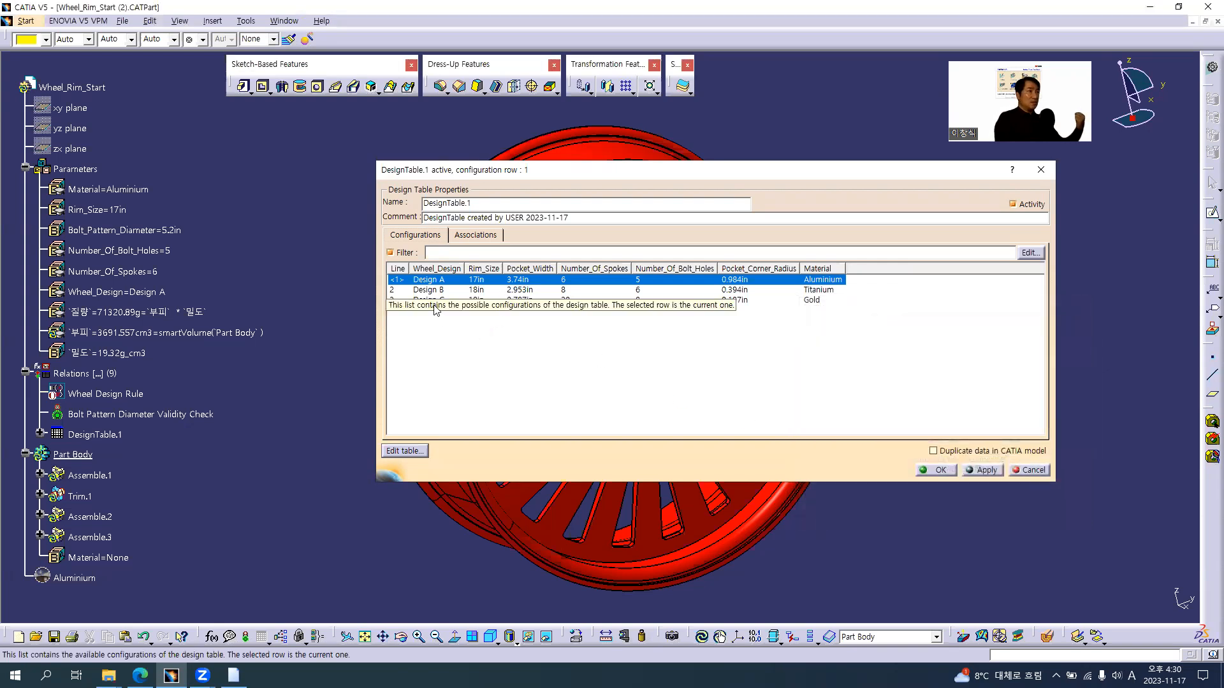
{"action": "left_click", "coordinate": [982, 471]}
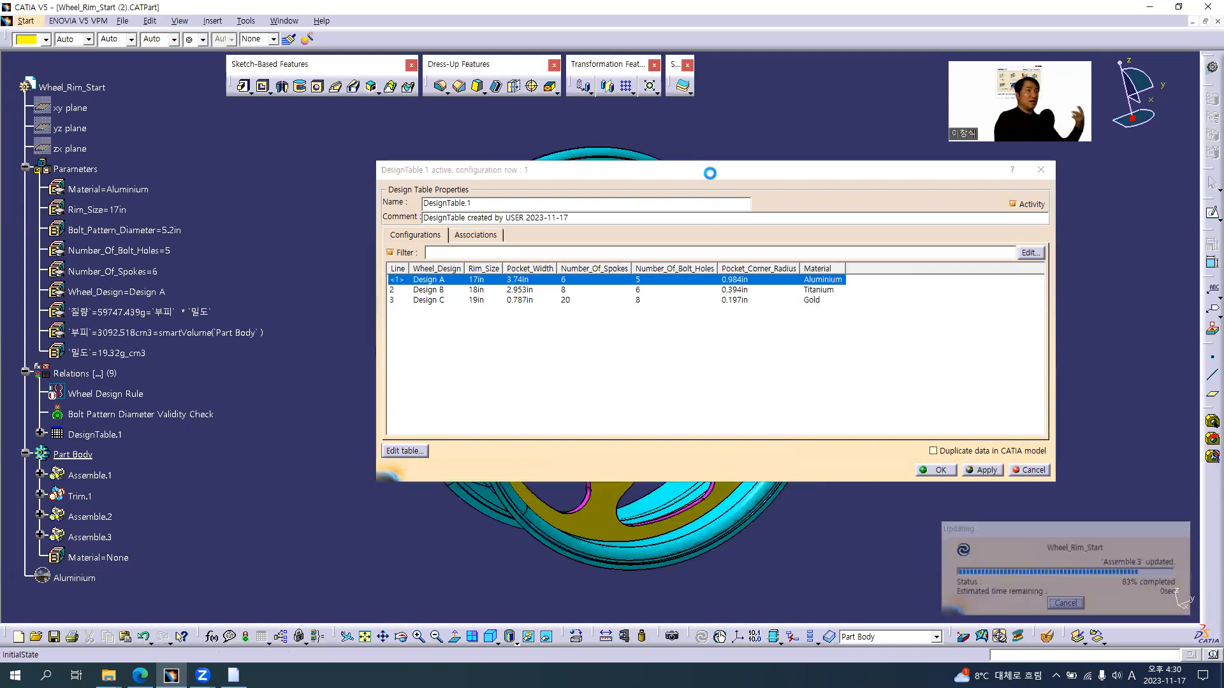
Move the design table window clear of the wheel, apply the Design B configuration and close the update diagnosis
{"action": "left_click_drag", "start_coordinate": [712, 172], "coordinate": [907, 323]}
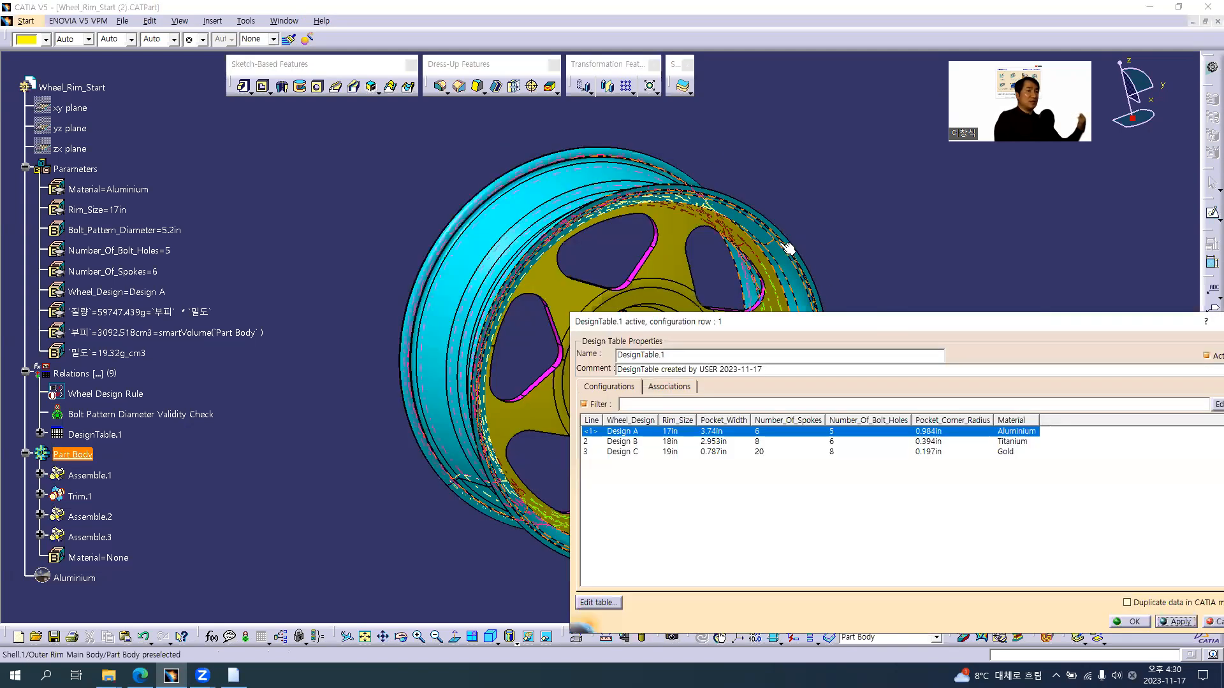
{"action": "middle_click_drag", "start_coordinate": [784, 243], "coordinate": [534, 124]}
{"action": "left_click_drag", "start_coordinate": [840, 316], "coordinate": [796, 217]}
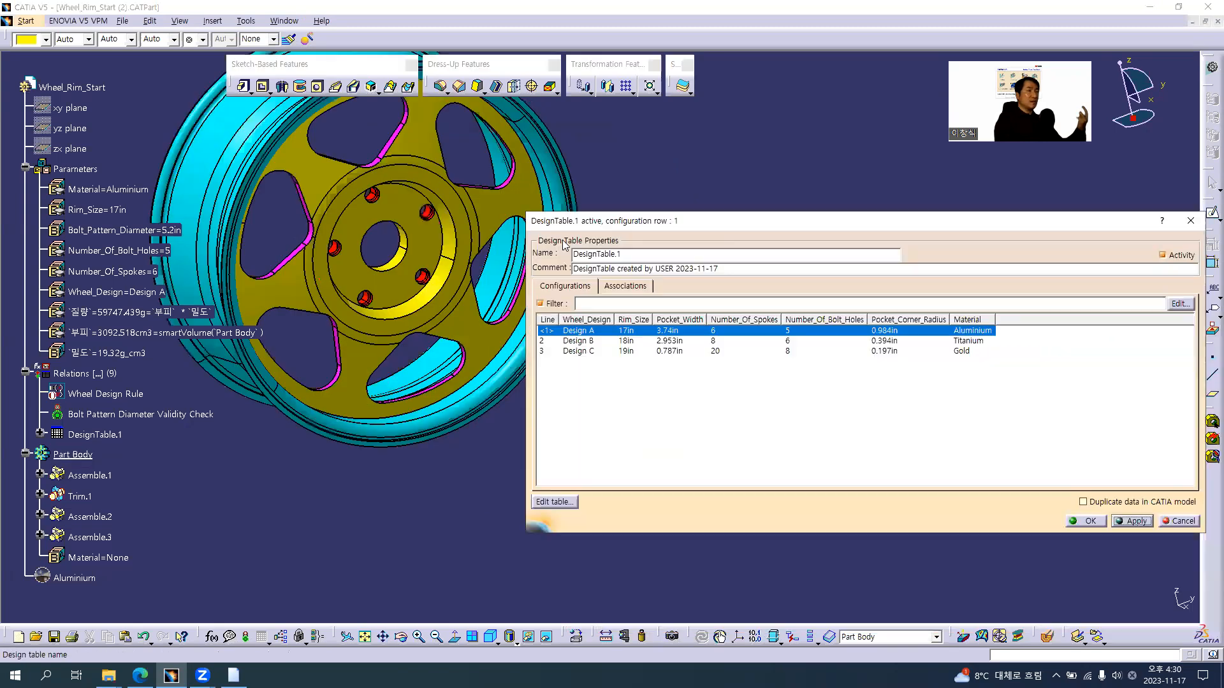
{"action": "middle_click_drag", "start_coordinate": [524, 241], "coordinate": [517, 327]}
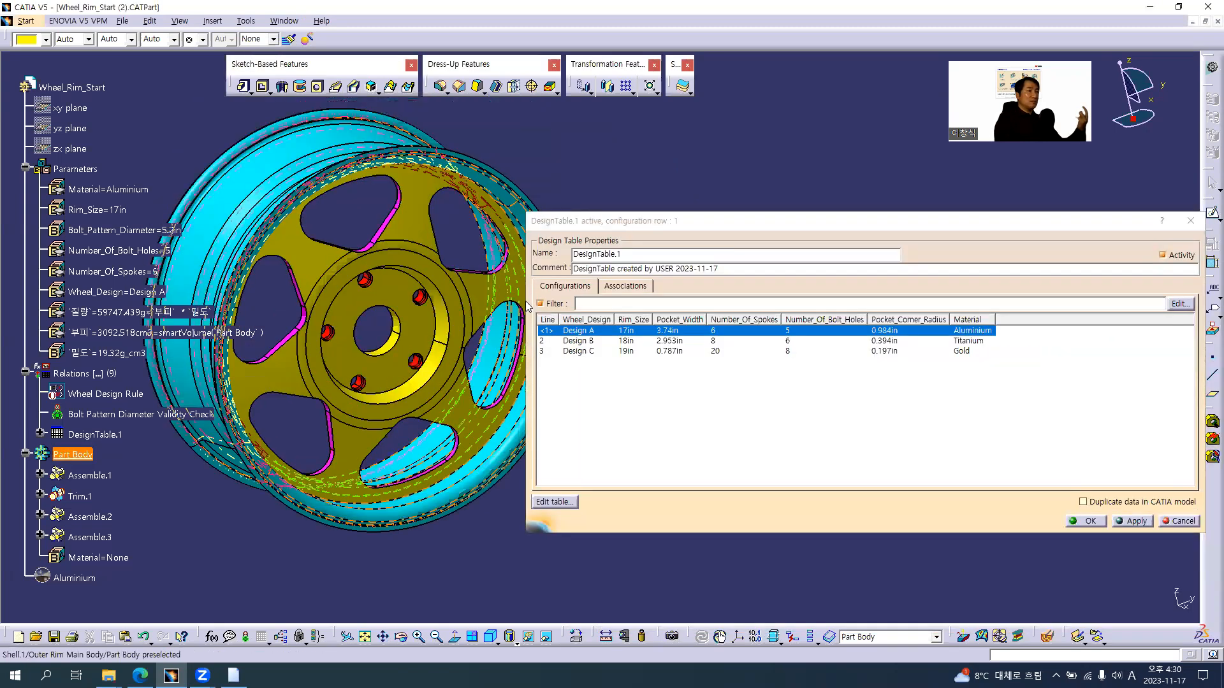
{"action": "left_click", "coordinate": [525, 299]}
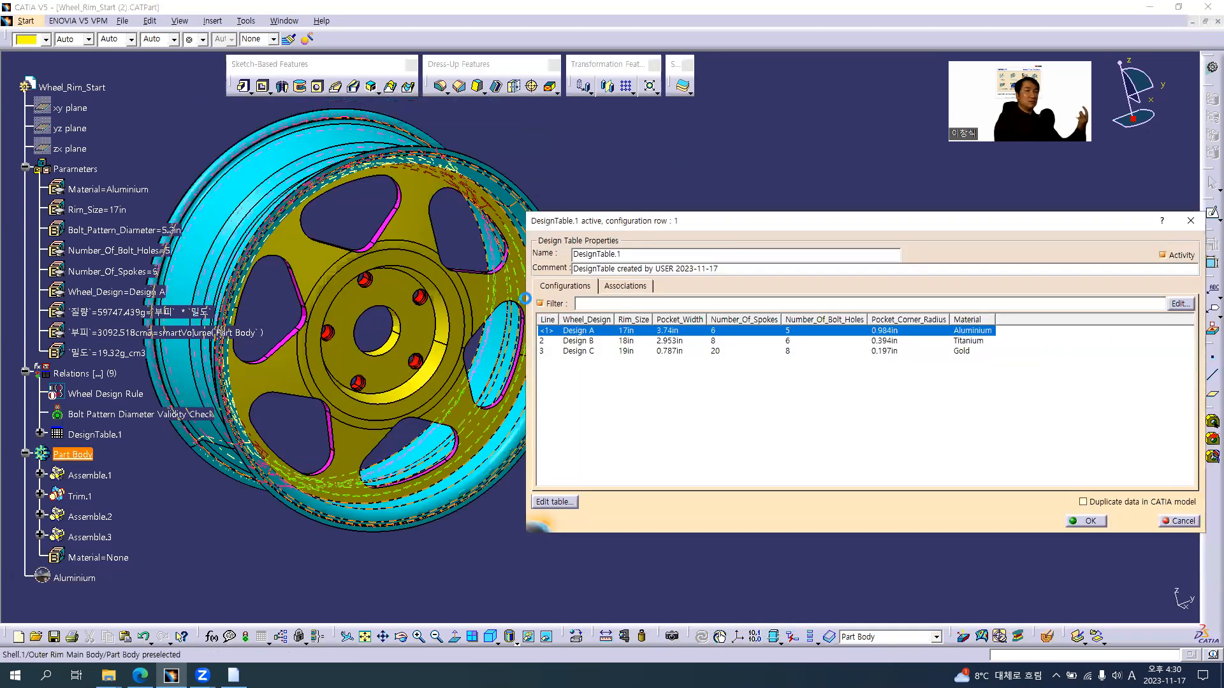
{"action": "left_click", "coordinate": [750, 342]}
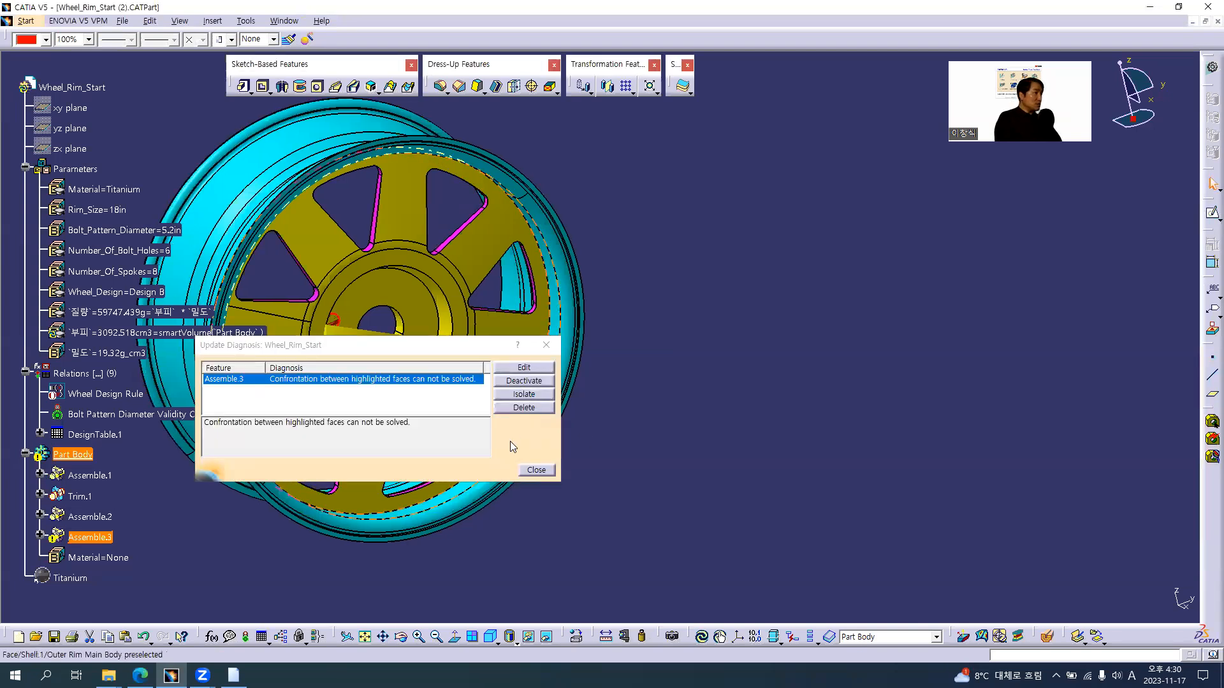
{"action": "left_click", "coordinate": [536, 469]}
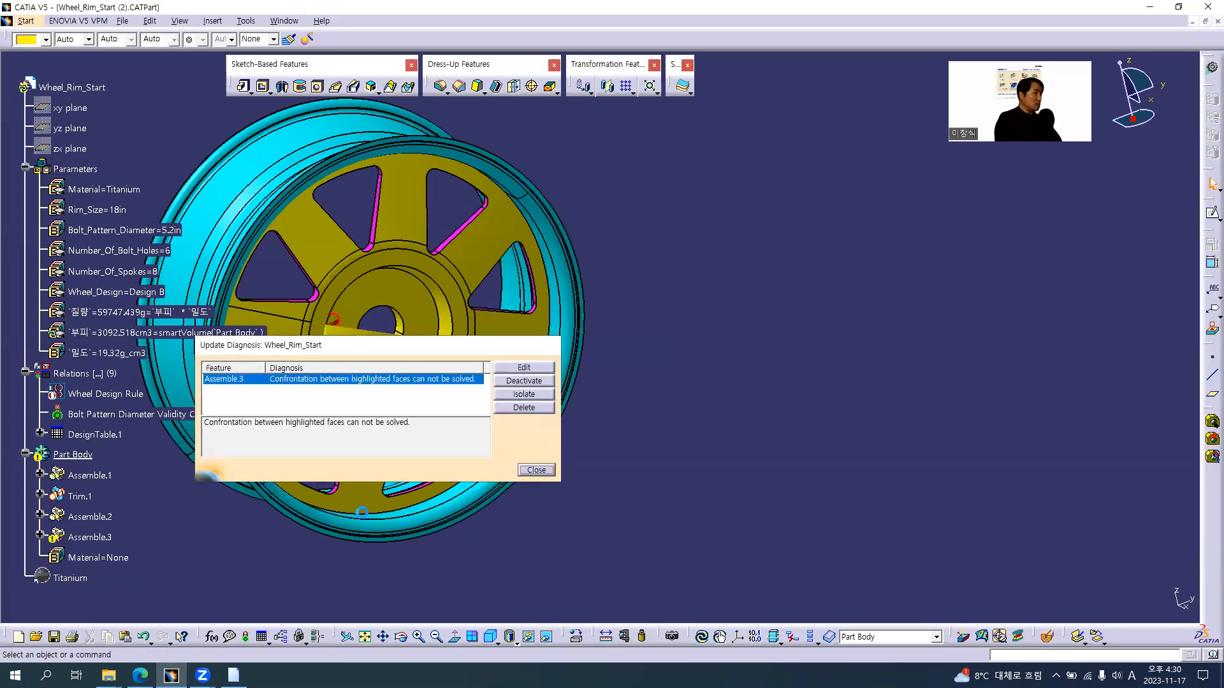
{"action": "left_click", "coordinate": [536, 470]}
Expand Assemble.3 under Part Body to reach its bolt hole features and define Assemble.3 as the in-work object
{"action": "left_click", "coordinate": [40, 536]}
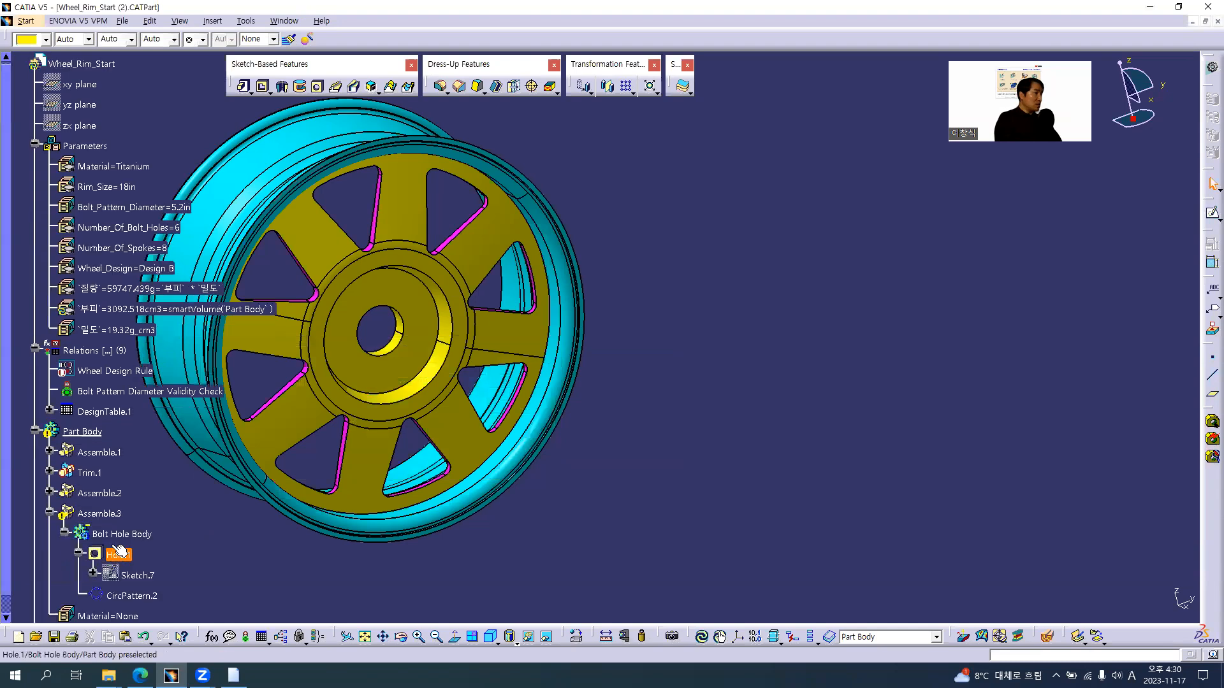
{"action": "middle_click", "coordinate": [354, 491]}
{"action": "middle_click_drag", "start_coordinate": [432, 326], "coordinate": [410, 463]}
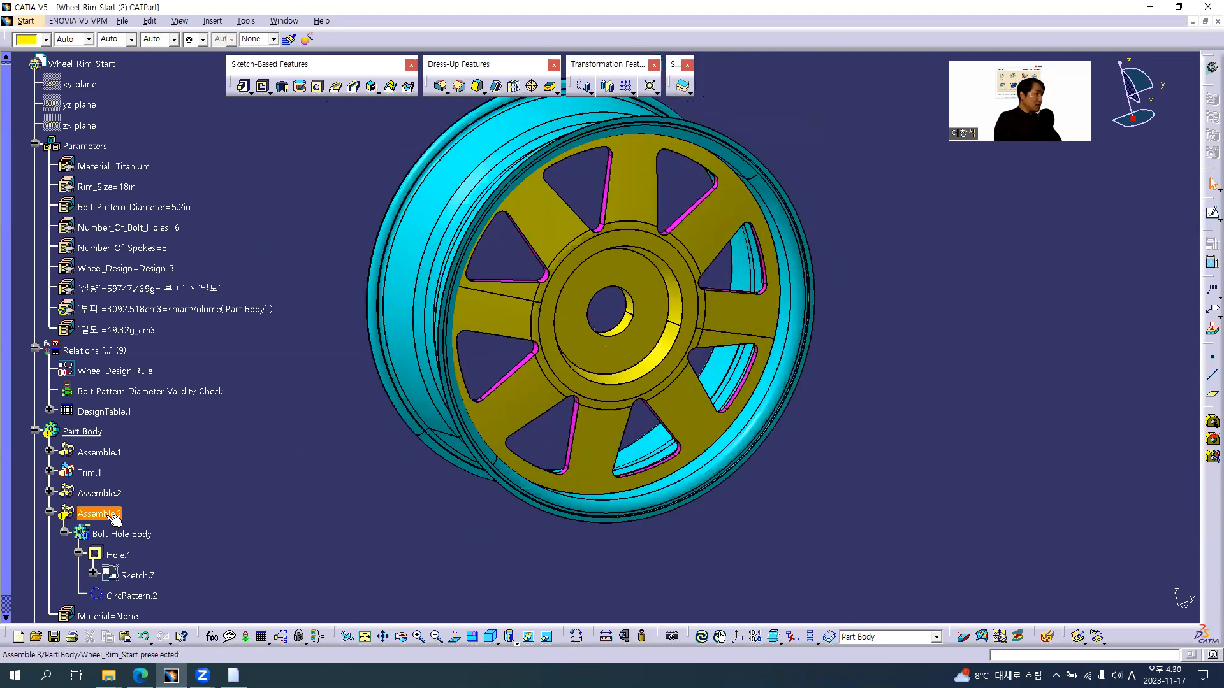
{"action": "key", "text": "d"}
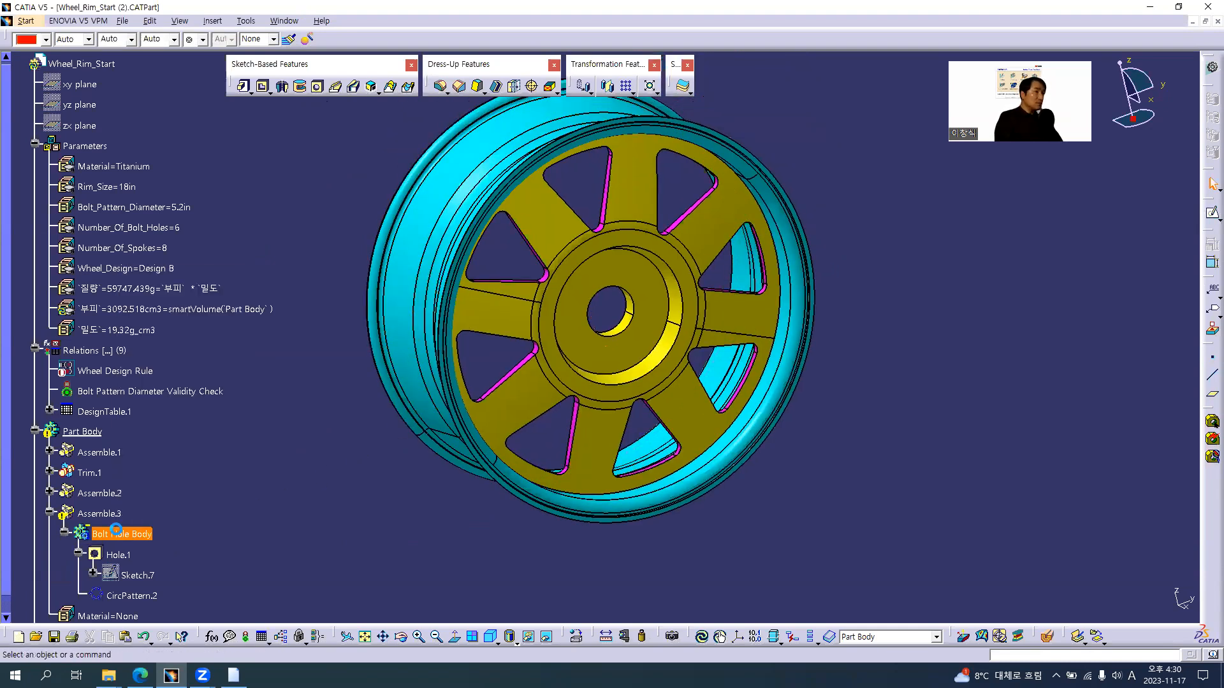
{"action": "right_click", "coordinate": [105, 513]}
{"action": "key", "text": "d"}
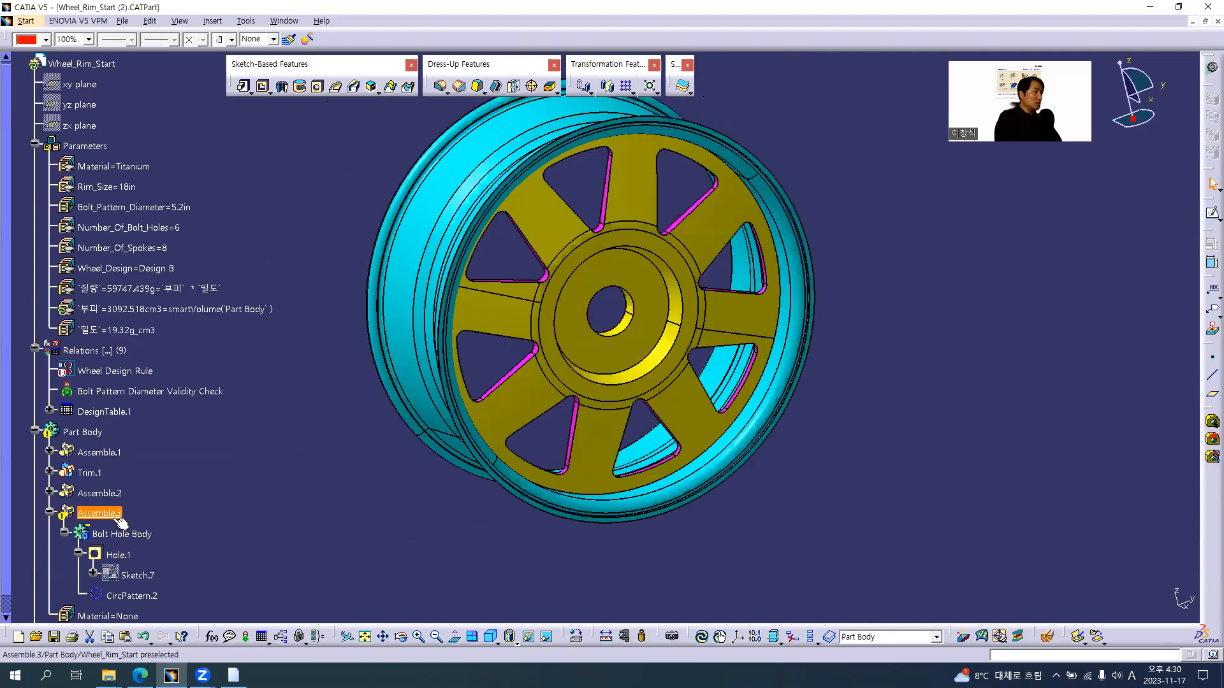
Make Assemble.2, Bolt Hole Body and Assemble.3 the in-work object in turn to examine the bolt hole geometry
{"action": "left_click", "coordinate": [434, 368]}
{"action": "left_click_drag", "start_coordinate": [911, 360], "coordinate": [907, 361]}
{"action": "left_click_drag", "start_coordinate": [304, 426], "coordinate": [589, 416]}
{"action": "middle_click_drag", "start_coordinate": [284, 354], "coordinate": [364, 347]}
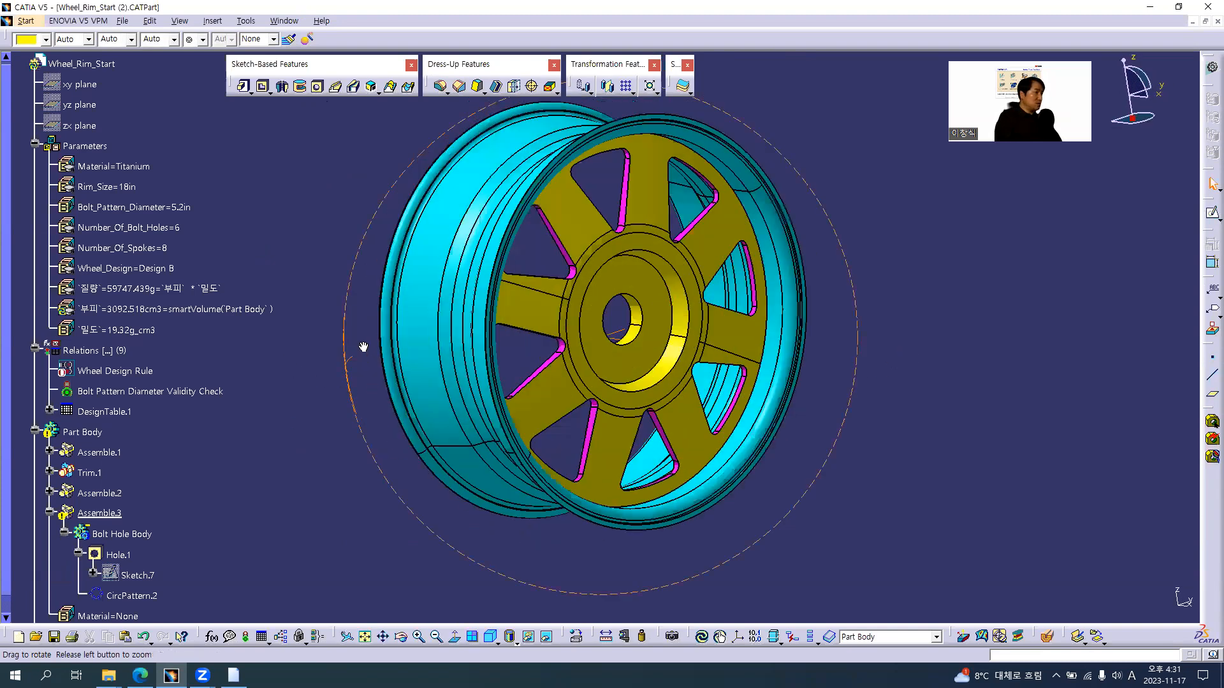
{"action": "left_click", "coordinate": [111, 495]}
{"action": "left_click", "coordinate": [250, 549]}
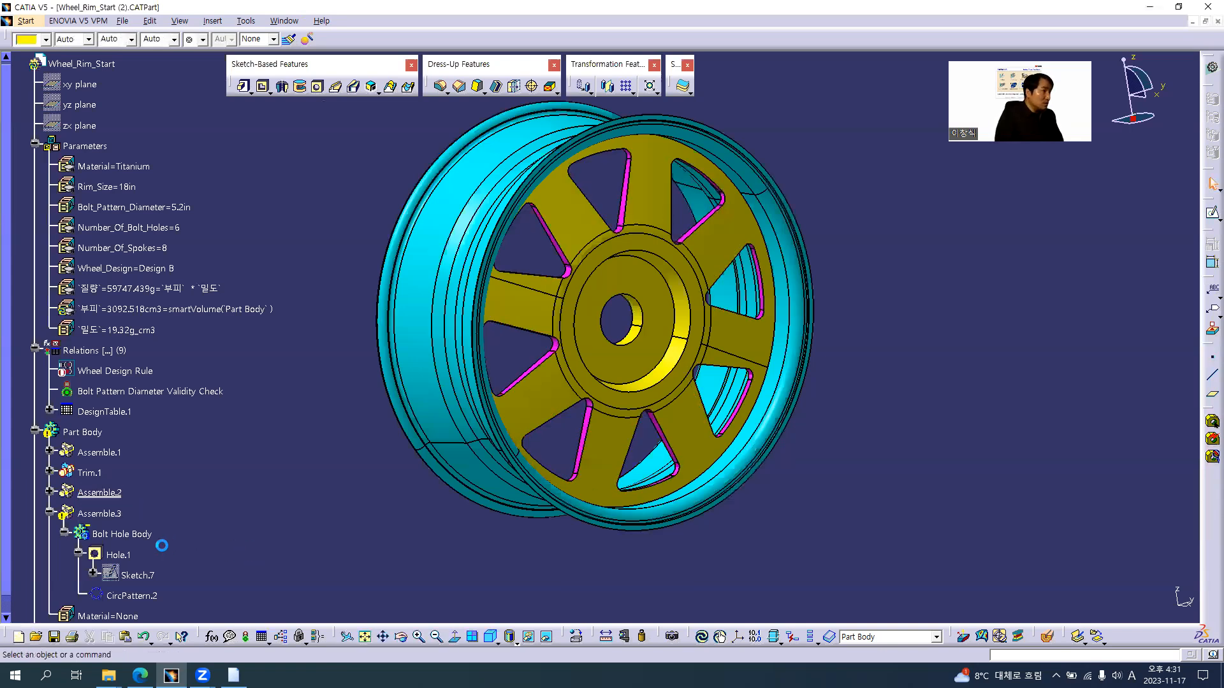
{"action": "right_click", "coordinate": [120, 535]}
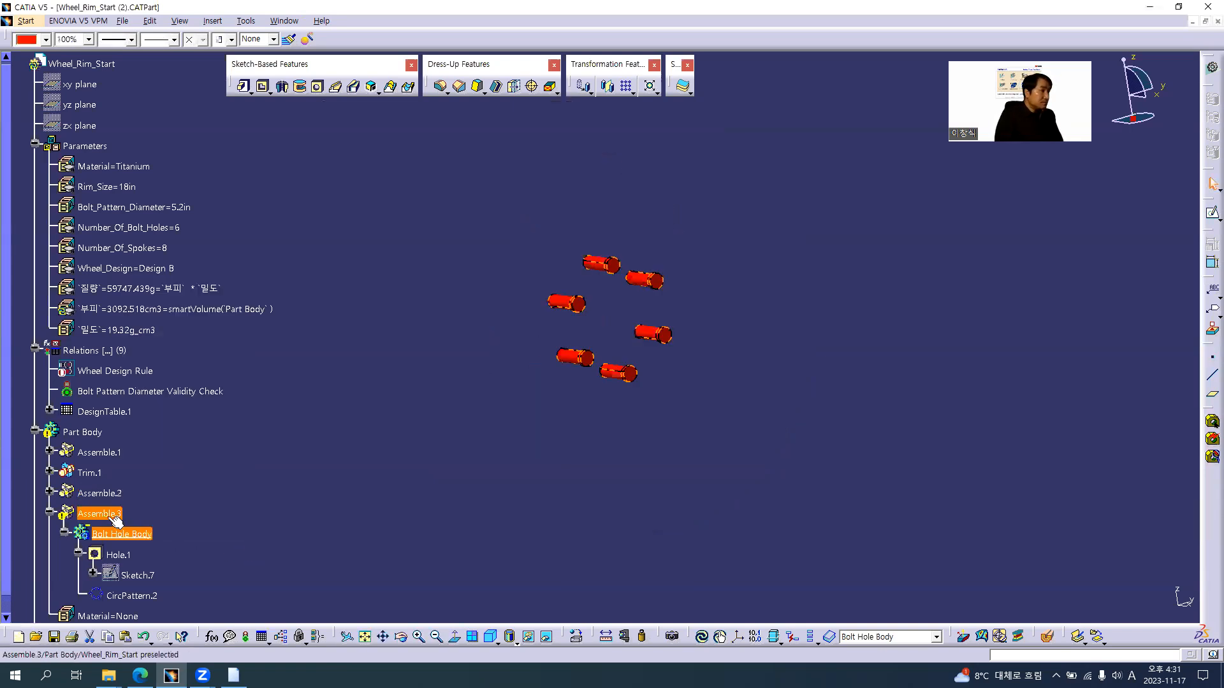
{"action": "right_click", "coordinate": [109, 513]}
{"action": "left_click", "coordinate": [163, 337]}
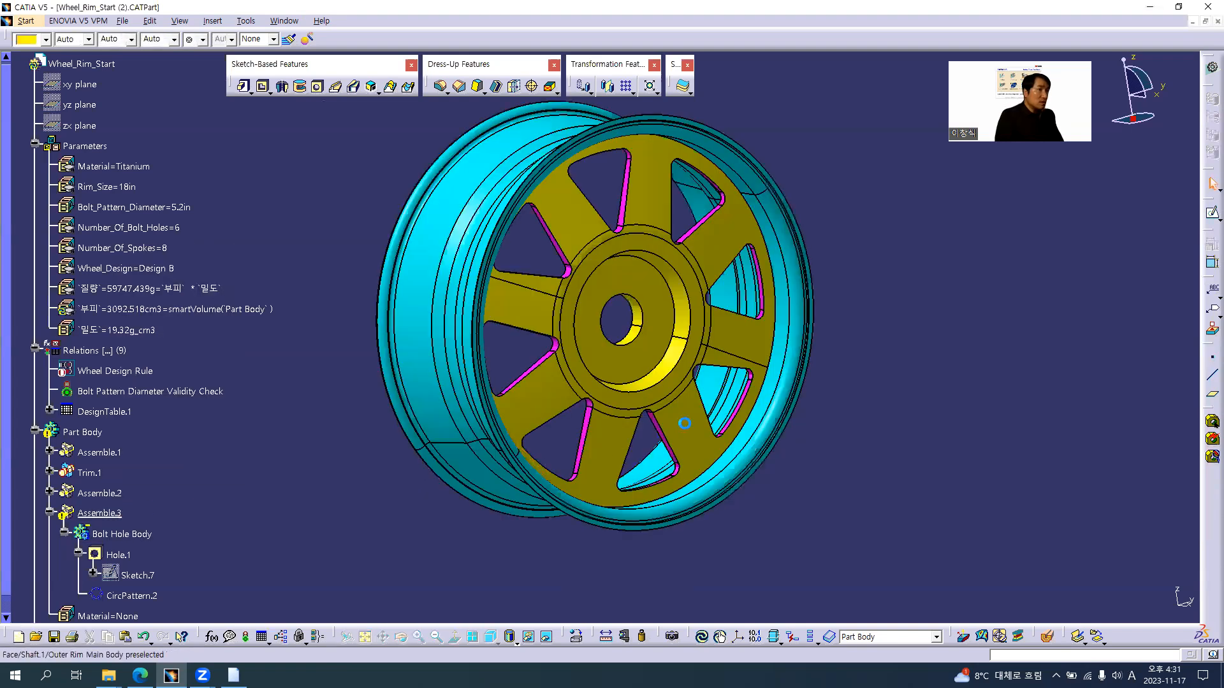
Change the Assemble.3 Boolean operation under Part Body to Remove and collapse its branch in the tree
{"action": "mouse_move", "coordinate": [637, 357]}
{"action": "middle_mouse_down"}
{"action": "mouse_move", "coordinate": [626, 438]}
{"action": "mouse_move", "coordinate": [617, 369]}
{"action": "mouse_move", "coordinate": [581, 395]}
{"action": "mouse_move", "coordinate": [558, 351]}
{"action": "mouse_move", "coordinate": [575, 345]}
{"action": "mouse_move", "coordinate": [610, 384]}
{"action": "mouse_move", "coordinate": [620, 372]}
{"action": "middle_mouse_up"}
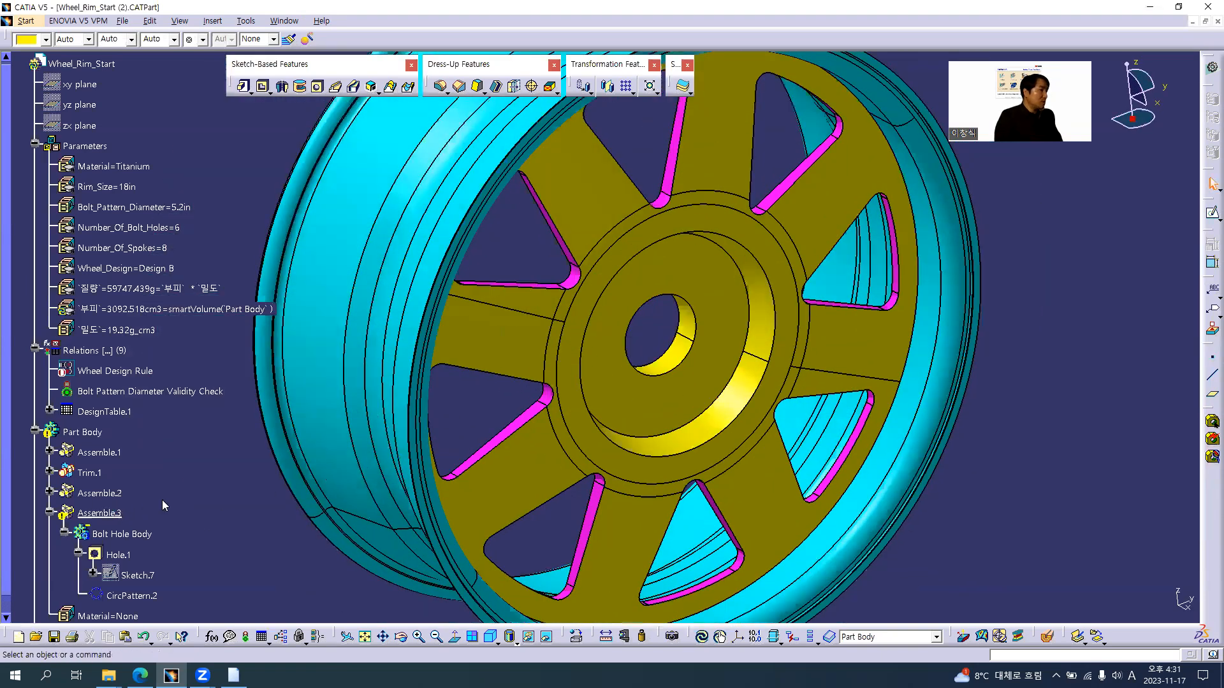
{"action": "right_click", "coordinate": [109, 512]}
{"action": "mouse_move", "coordinate": [179, 499]}
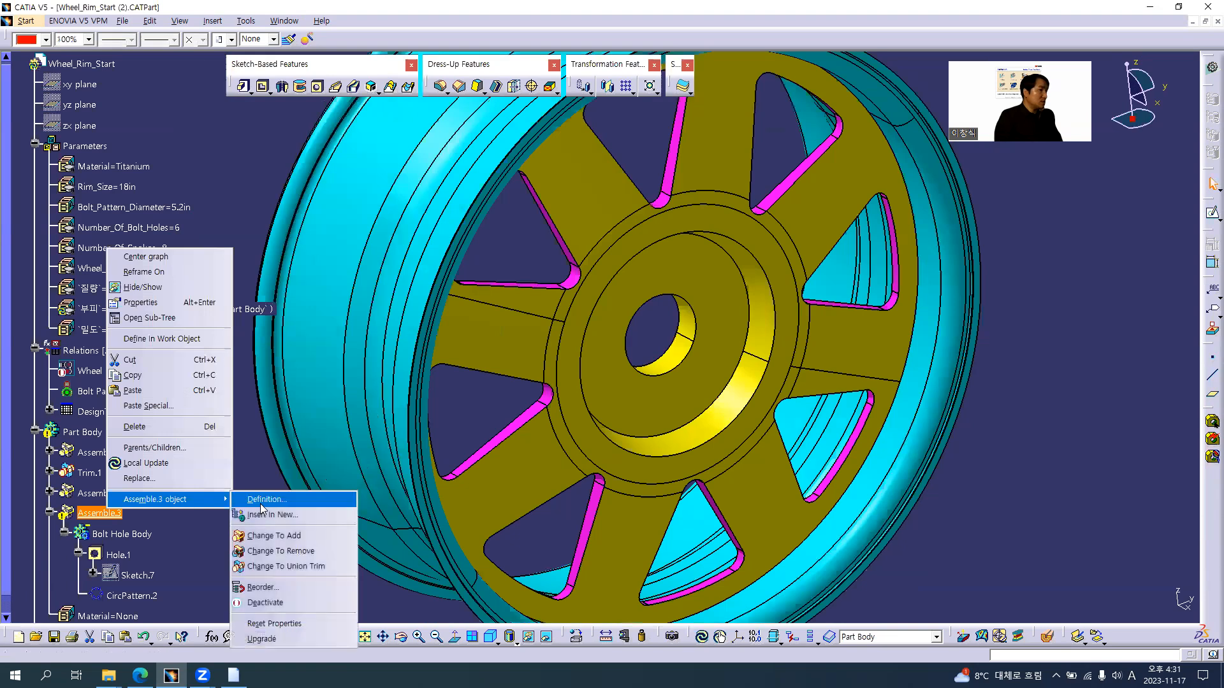
{"action": "left_click", "coordinate": [272, 551]}
{"action": "left_click", "coordinate": [151, 445]}
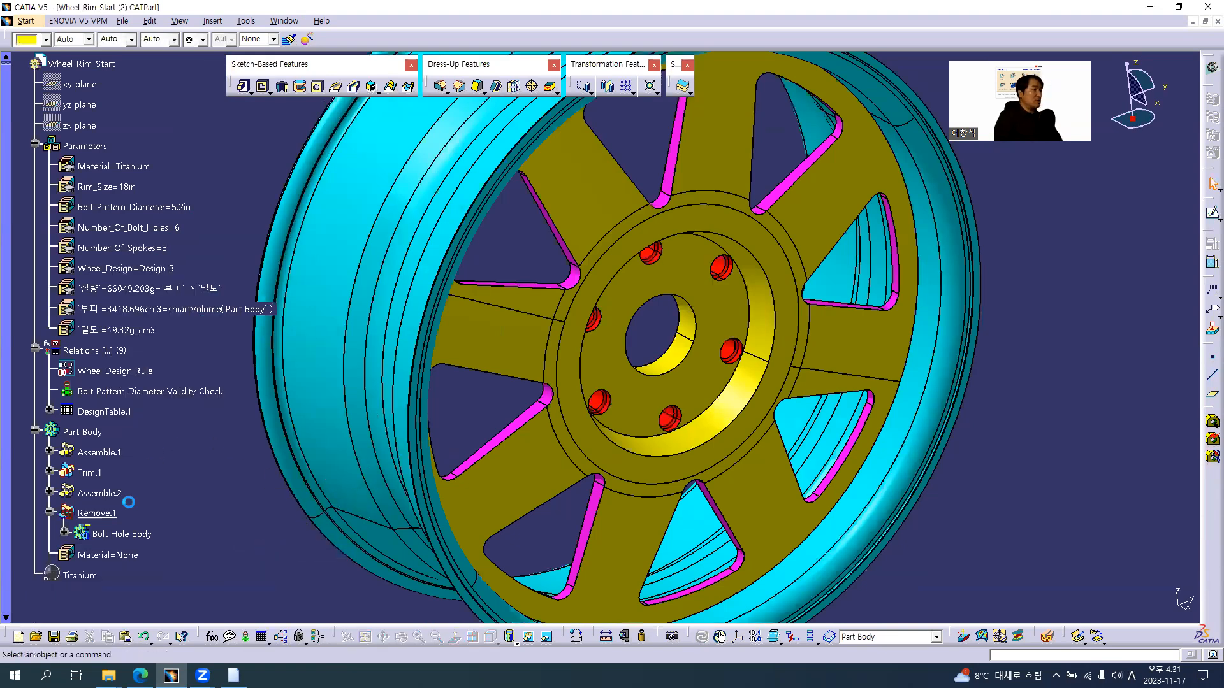
{"action": "left_click", "coordinate": [50, 512]}
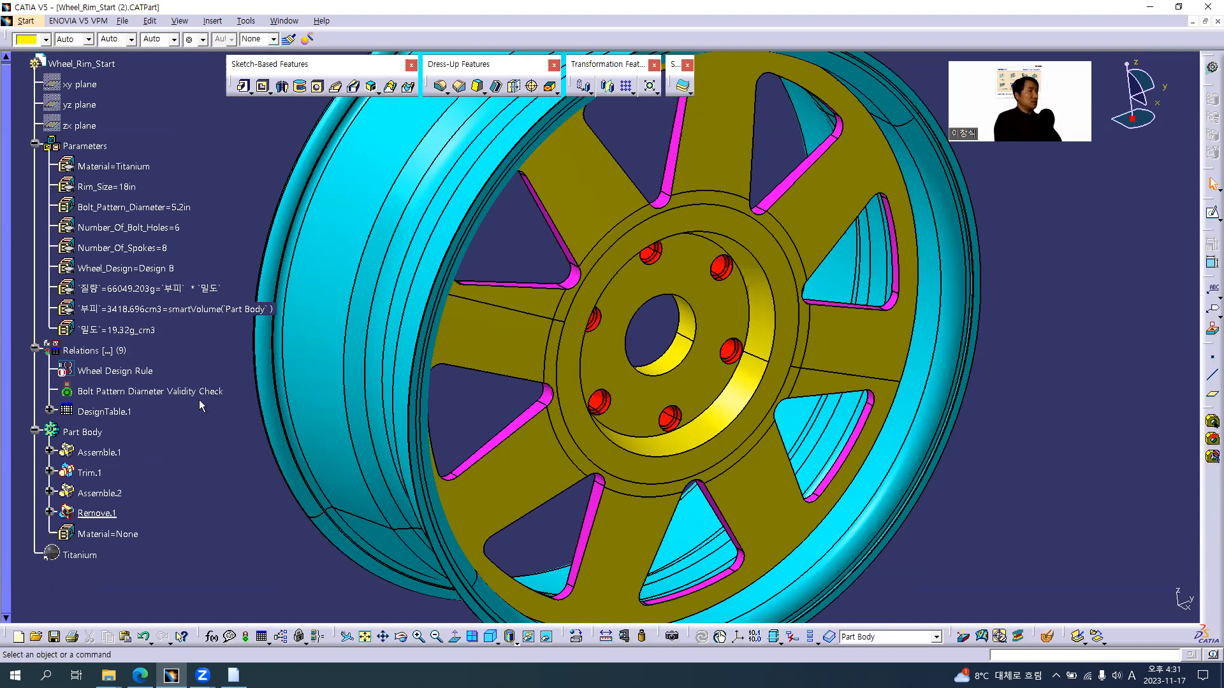
Apply the Design C configuration from DesignTable.1 and display the wheel rim shaded with its material
{"action": "double_click", "coordinate": [108, 411]}
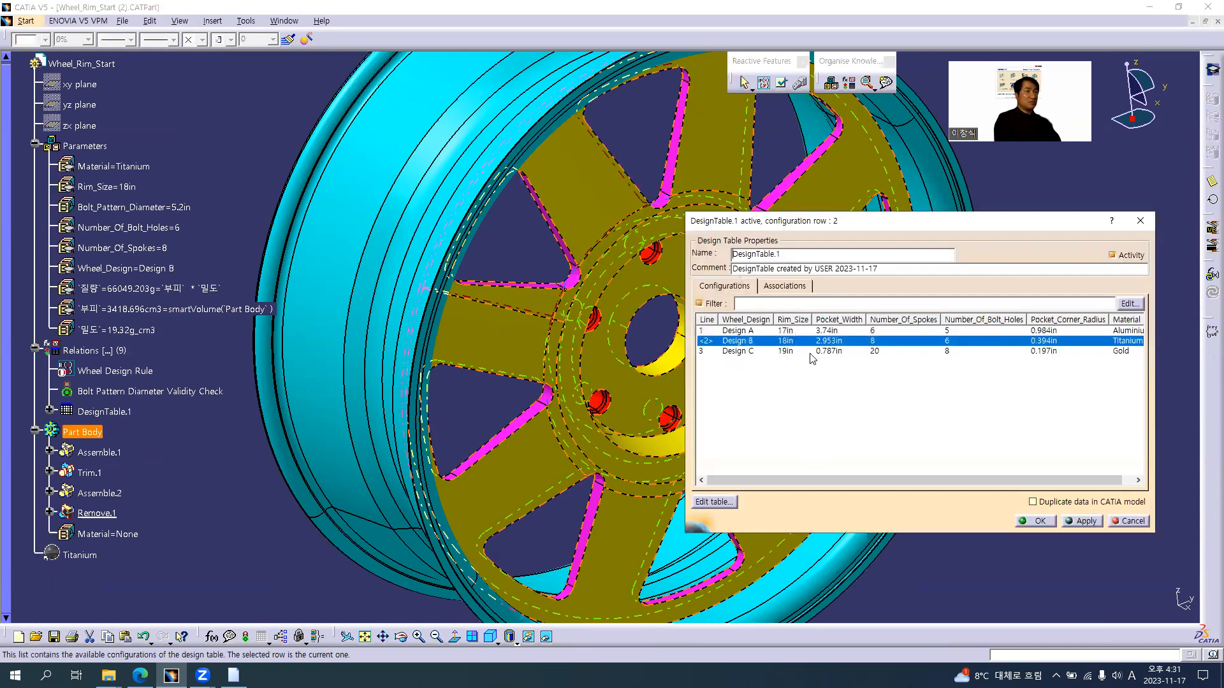
{"action": "left_click", "coordinate": [811, 352]}
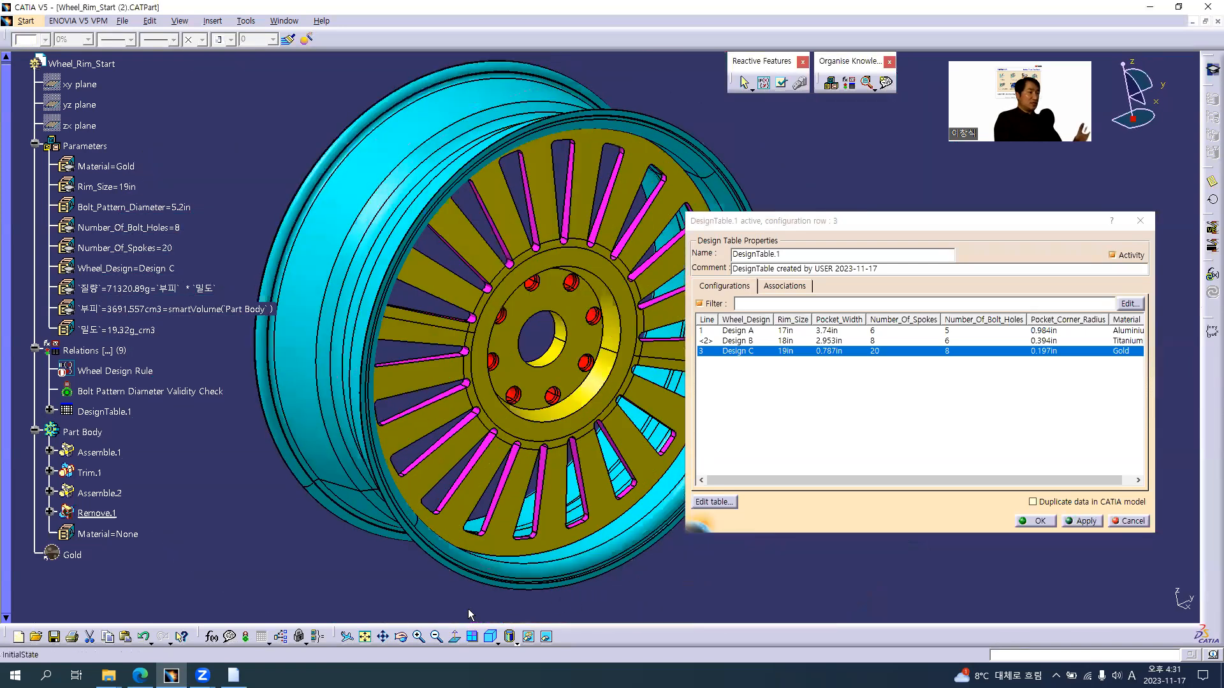
{"action": "left_click", "coordinate": [511, 640]}
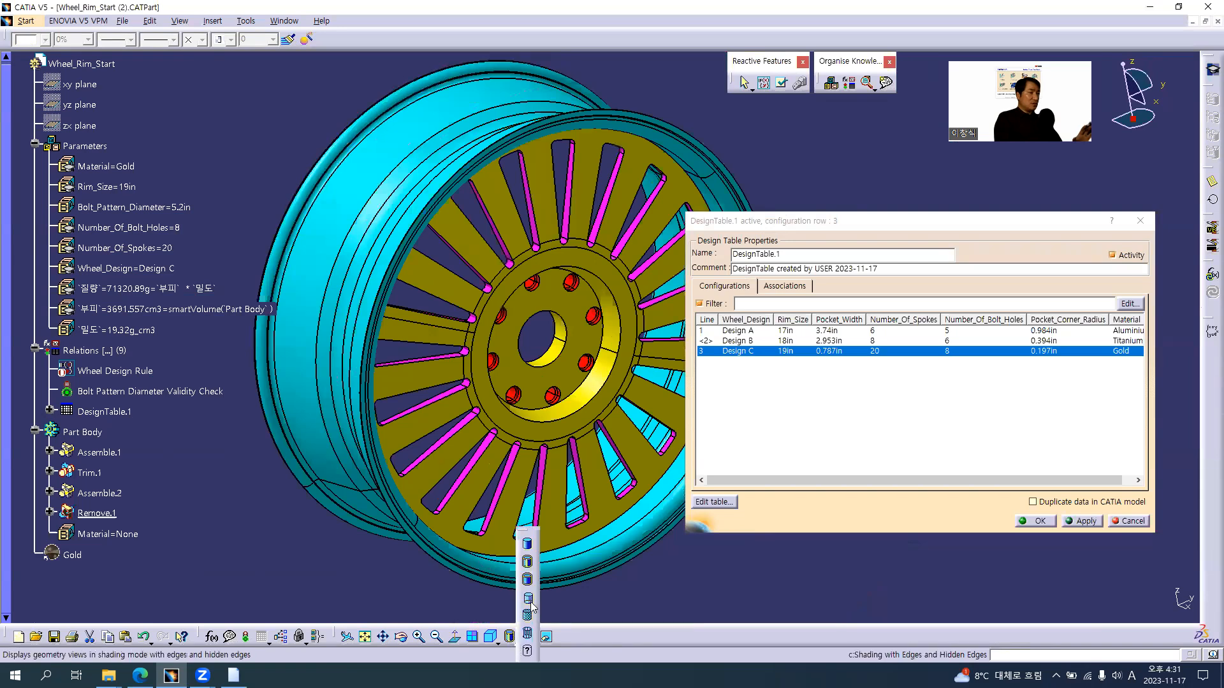
{"action": "left_click", "coordinate": [527, 615]}
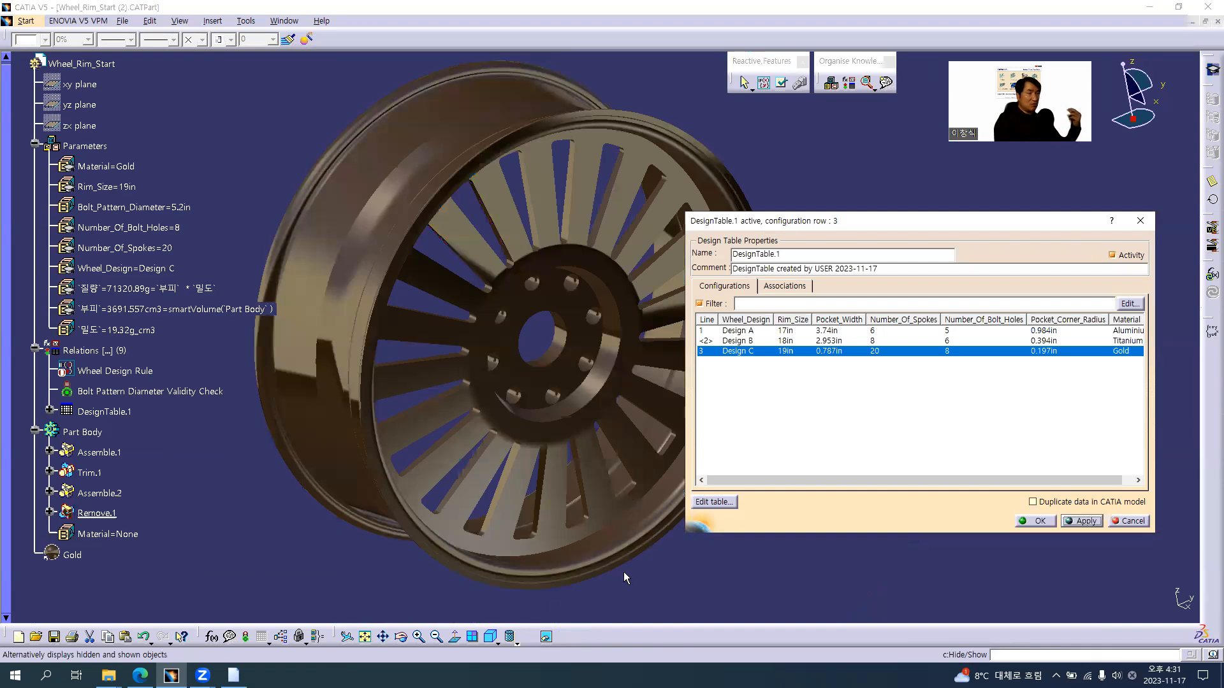
Apply the Design B, Design A and Design C configurations in turn to compare the wheel rim variants
{"action": "left_click", "coordinate": [827, 343]}
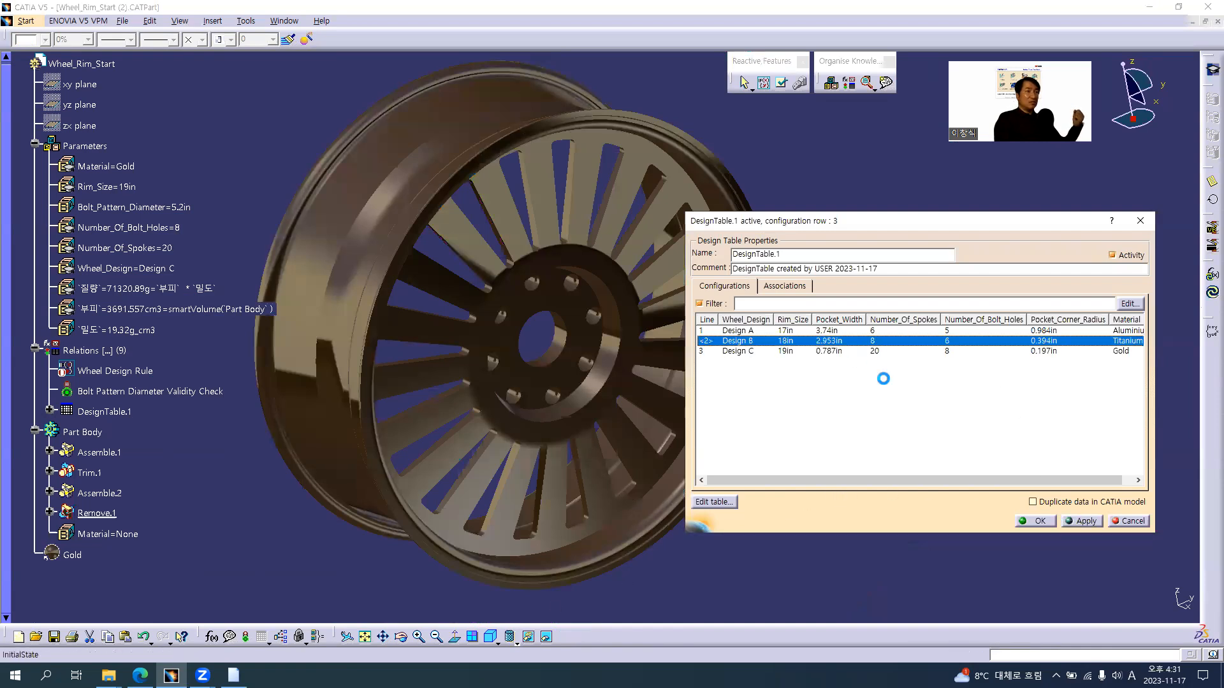
{"action": "left_click", "coordinate": [1082, 521]}
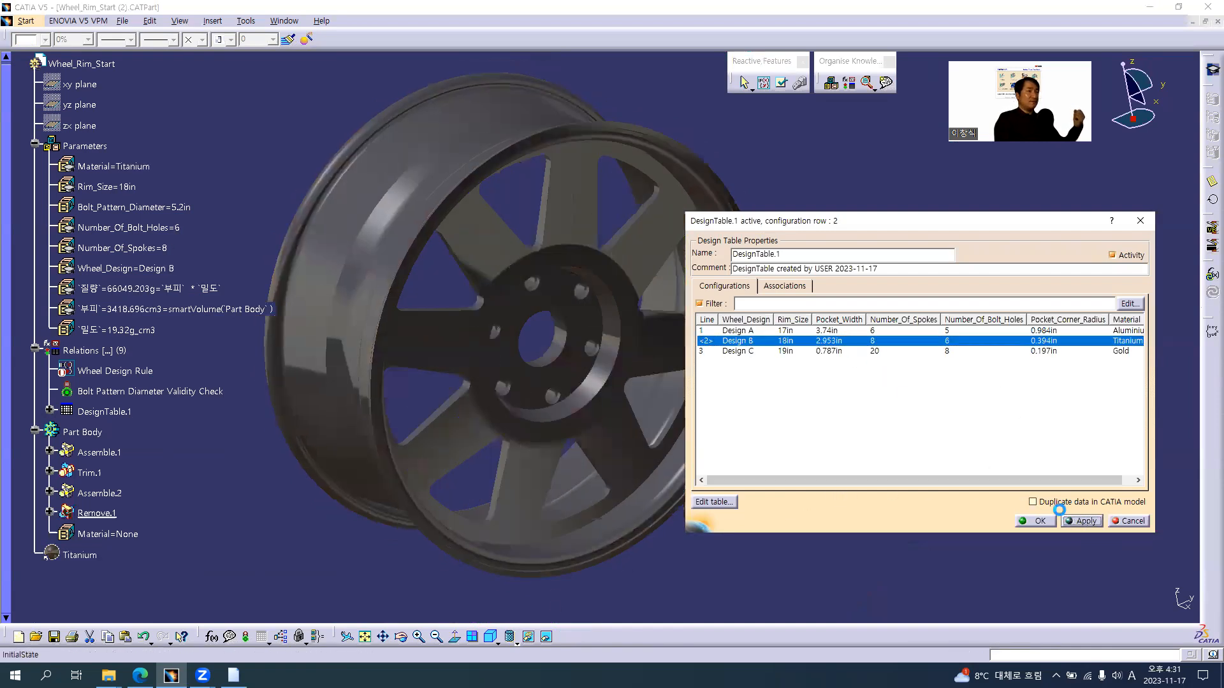
{"action": "left_click", "coordinate": [767, 331]}
{"action": "left_click", "coordinate": [1079, 521]}
{"action": "left_click", "coordinate": [745, 350]}
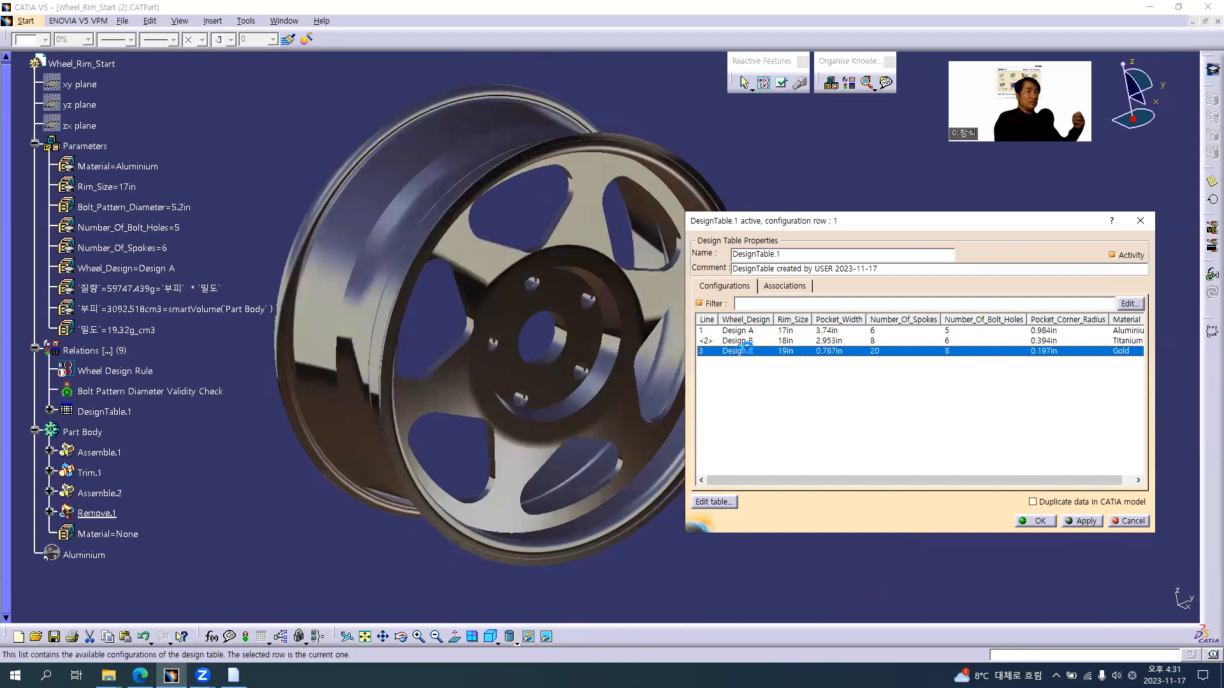
{"action": "left_click", "coordinate": [1081, 521]}
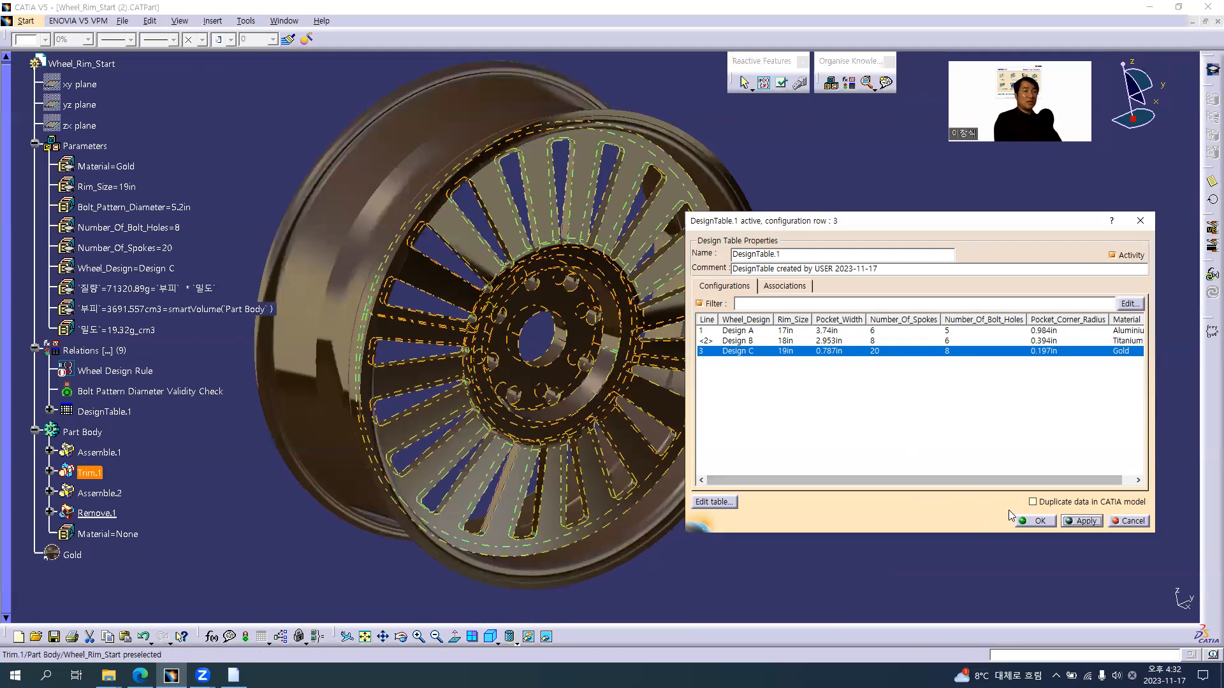
Enable duplicating the design table data in the CATIA model and open the table in Excel for editing
{"action": "left_click", "coordinate": [1034, 504]}
{"action": "left_click", "coordinate": [1033, 502]}
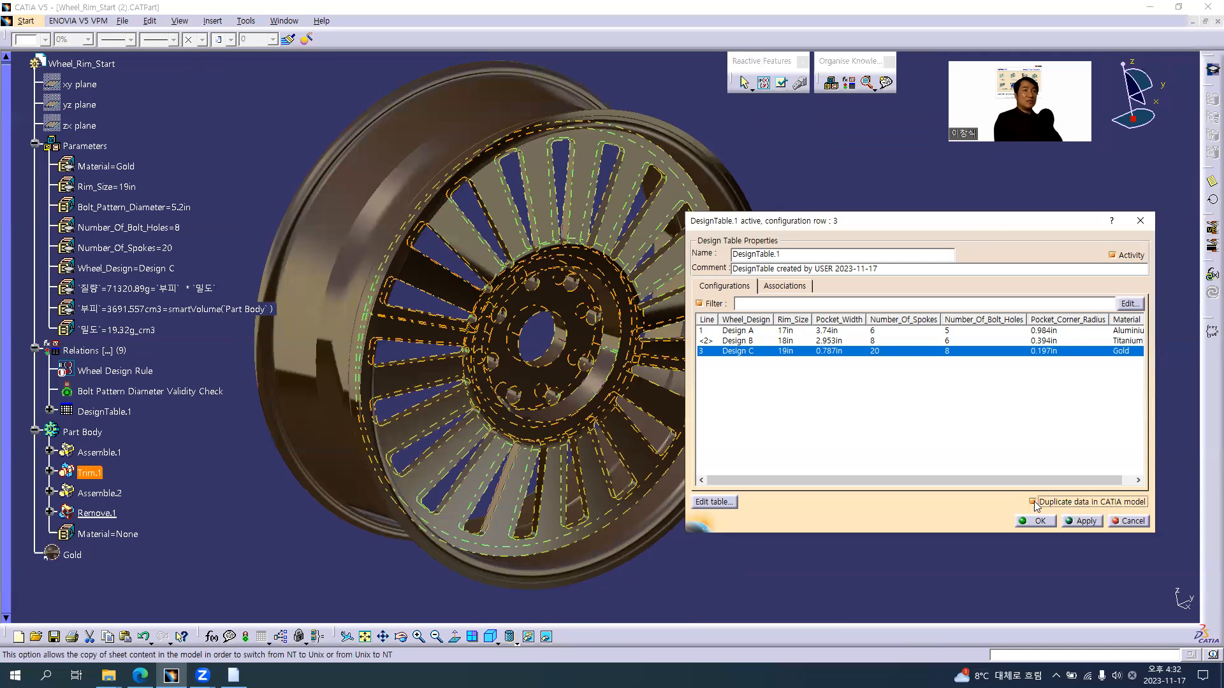
{"action": "left_click", "coordinate": [712, 502]}
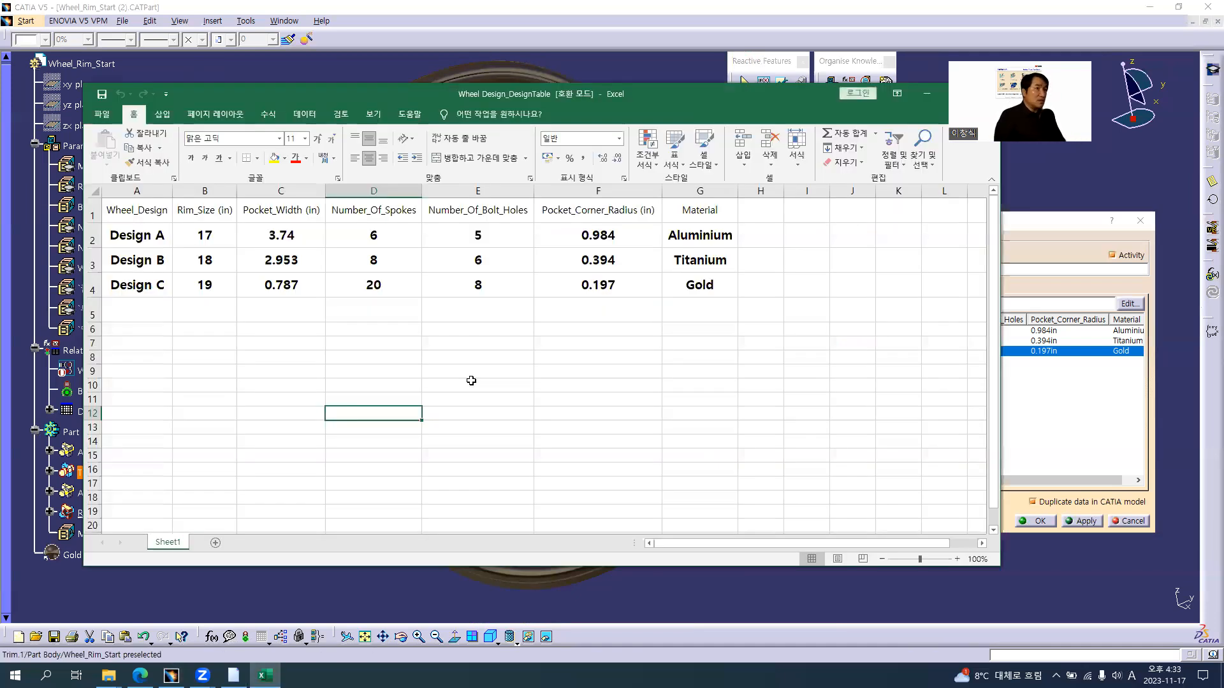
Widen column H of the workbook and add the header Bolt_Pattern_Dia(in) in cell H1
{"action": "left_click_drag", "start_coordinate": [784, 192], "coordinate": [840, 191]}
{"action": "left_click", "coordinate": [797, 207]}
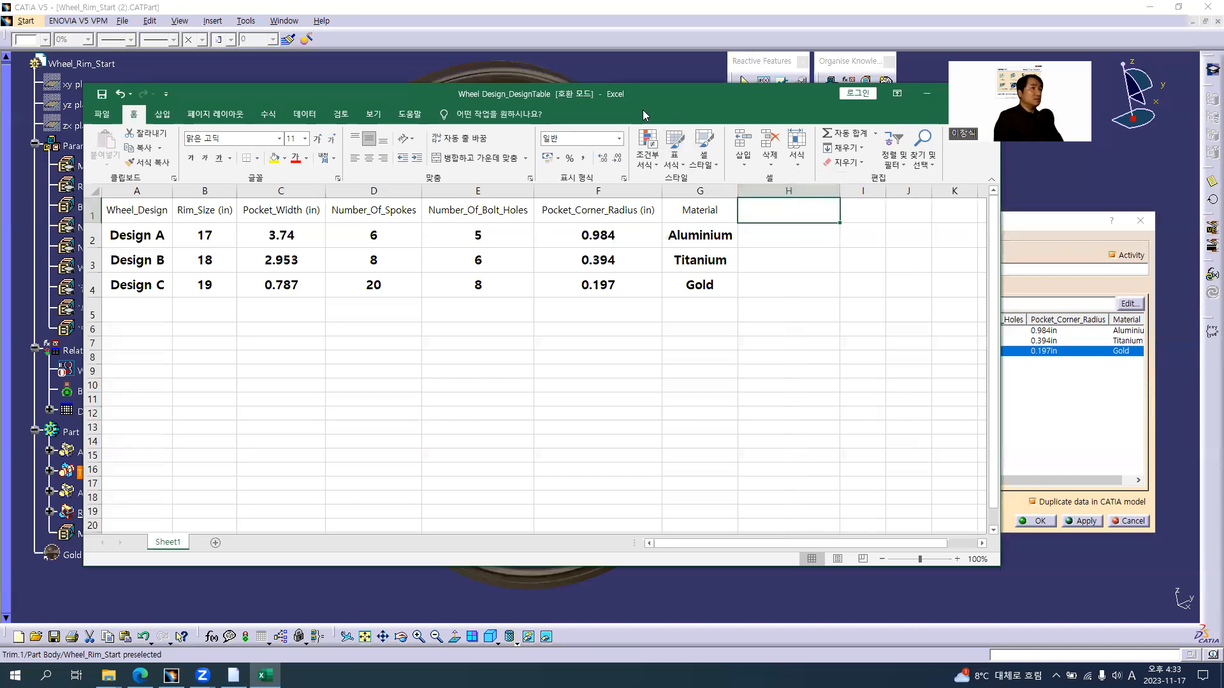
{"action": "left_click_drag", "start_coordinate": [642, 90], "coordinate": [716, 104]}
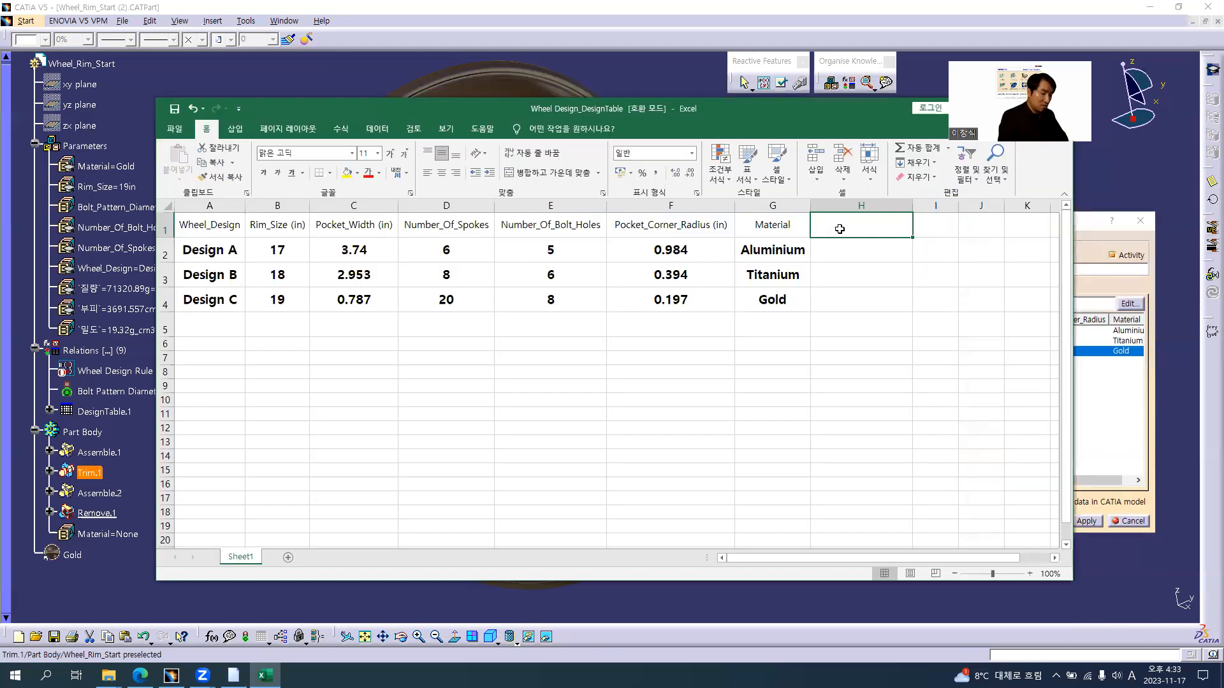
{"action": "type", "text": "Bolt_Pattern_Dia(in"}
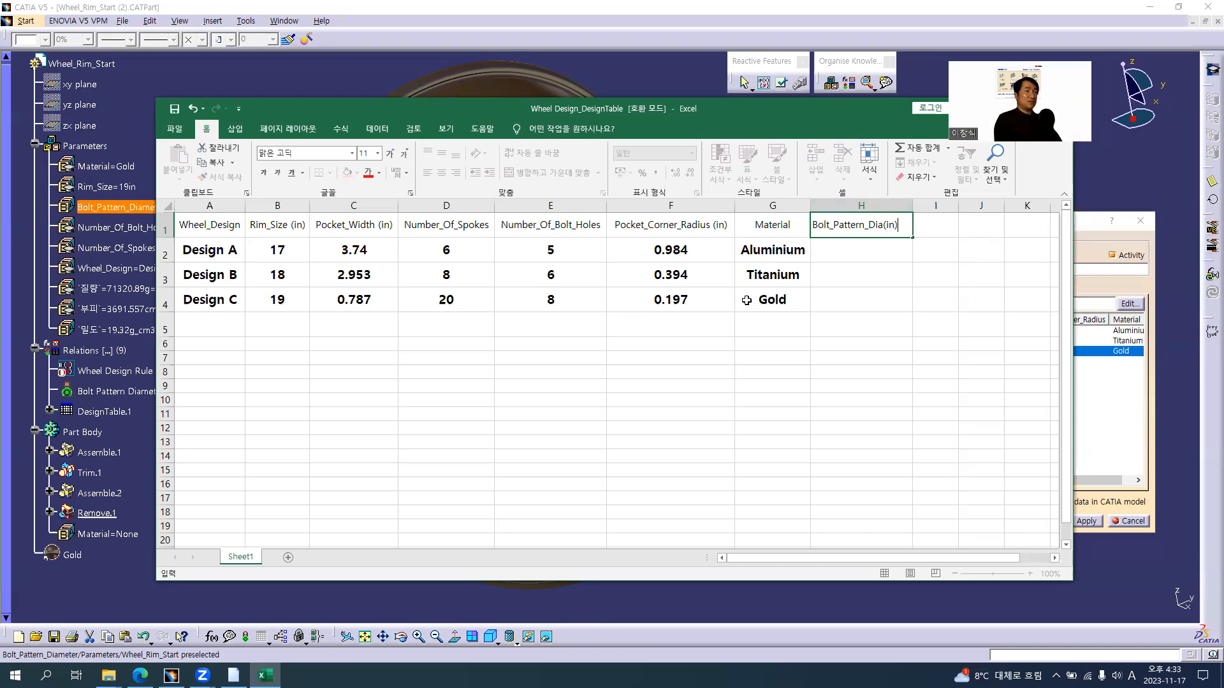
Enter bolt pattern diameters of 5.2 for Design A, 4.5 for Design B and 3.8 for Design C
{"action": "left_click", "coordinate": [857, 254]}
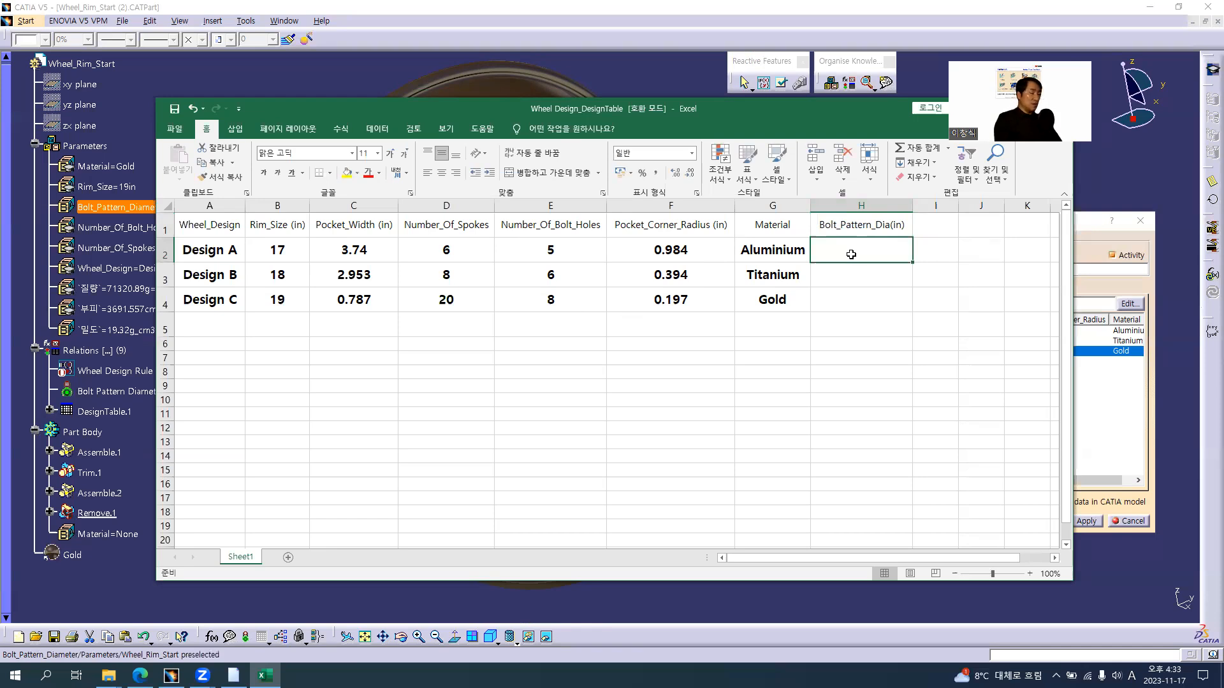
{"action": "key", "text": "alt"}
{"action": "key", "text": "2"}
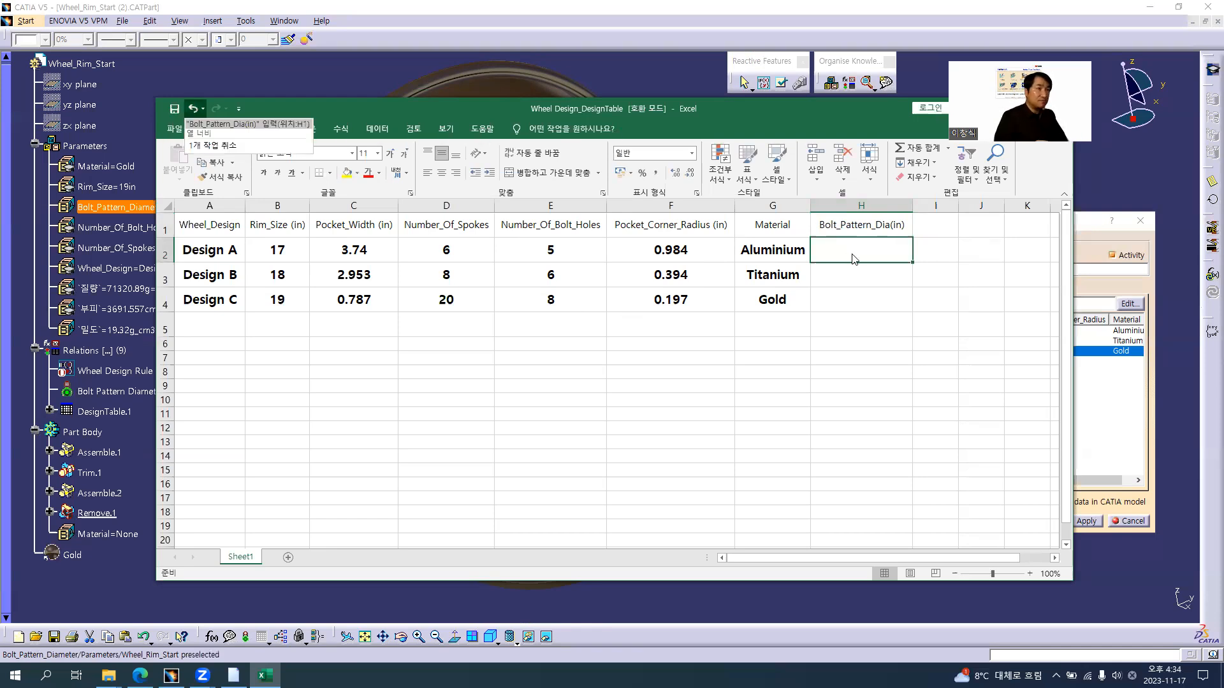
{"action": "key", "text": "Escape"}
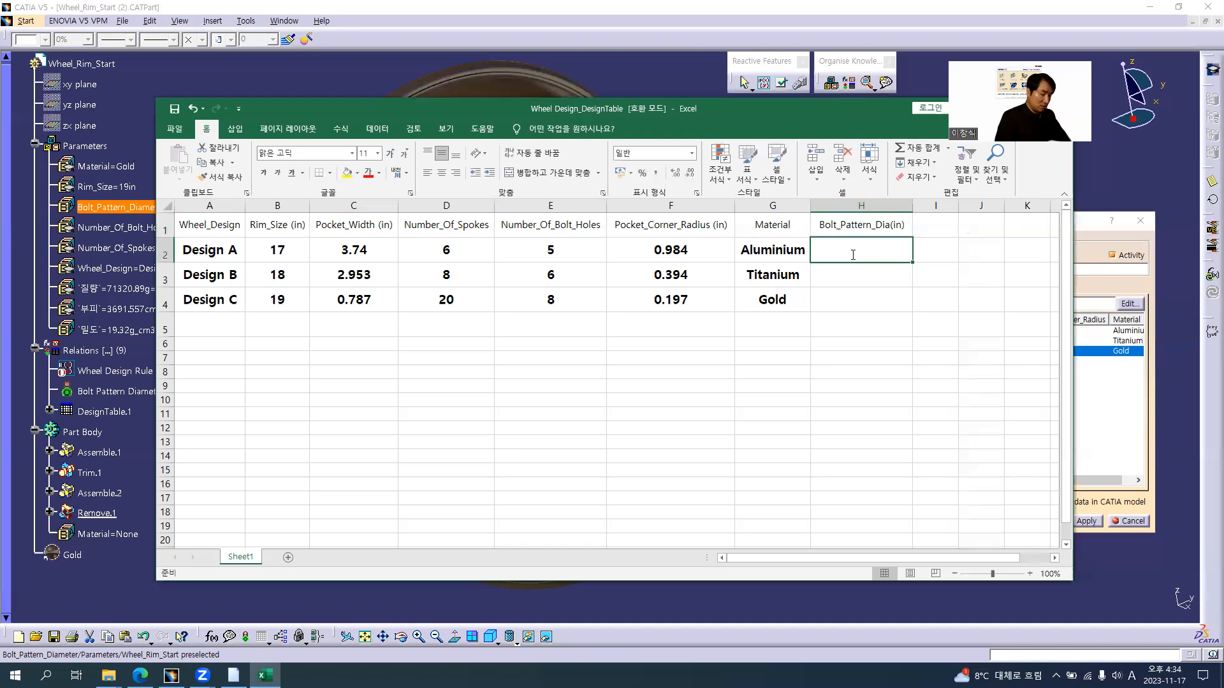
{"action": "type", "text": "5.2"}
{"action": "key", "text": "Return"}
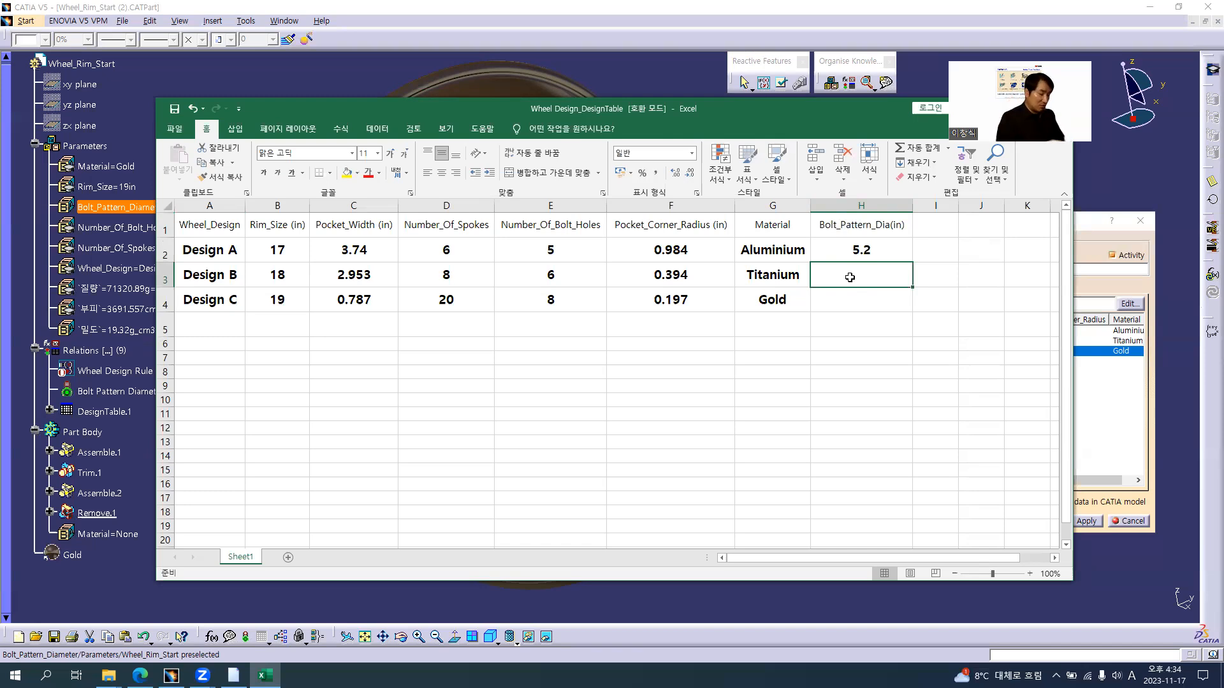
{"action": "type", "text": "4.5"}
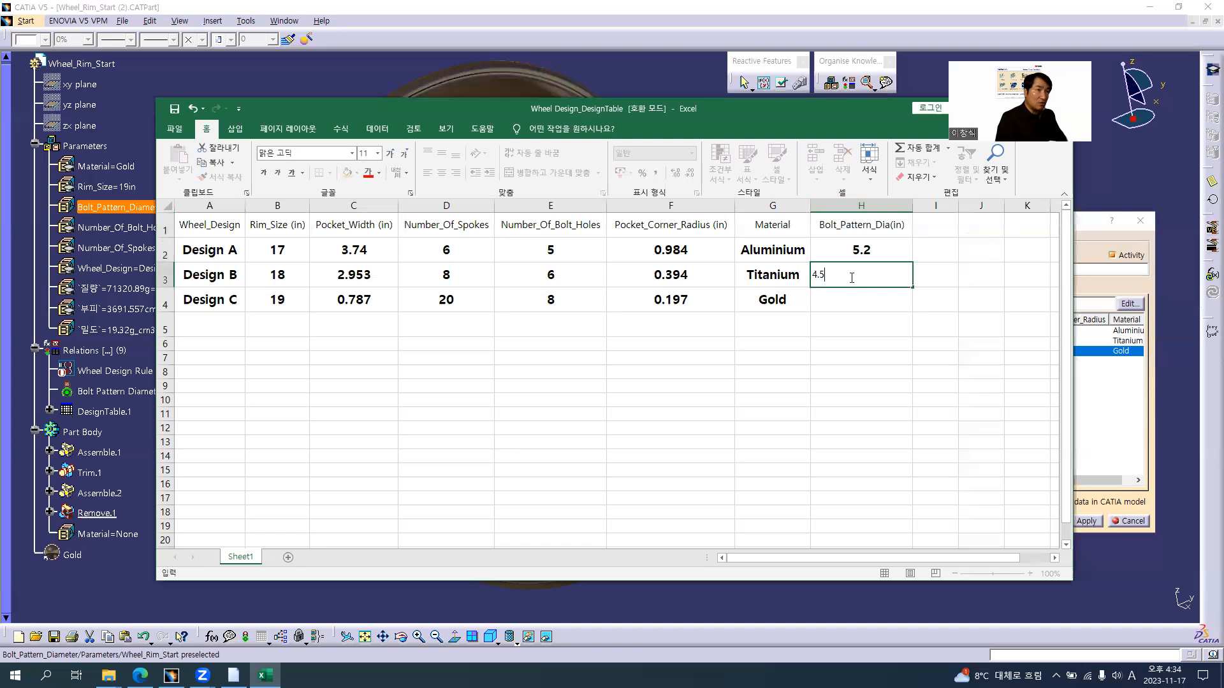
{"action": "key", "text": "Return"}
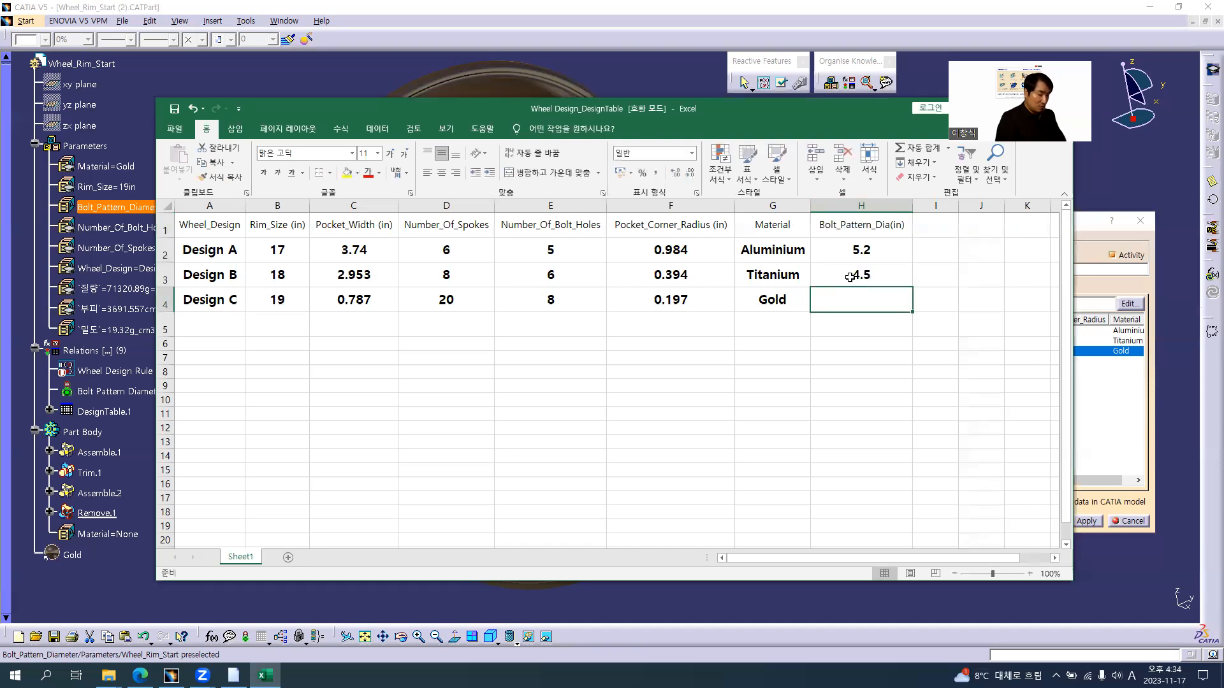
{"action": "type", "text": "3.8"}
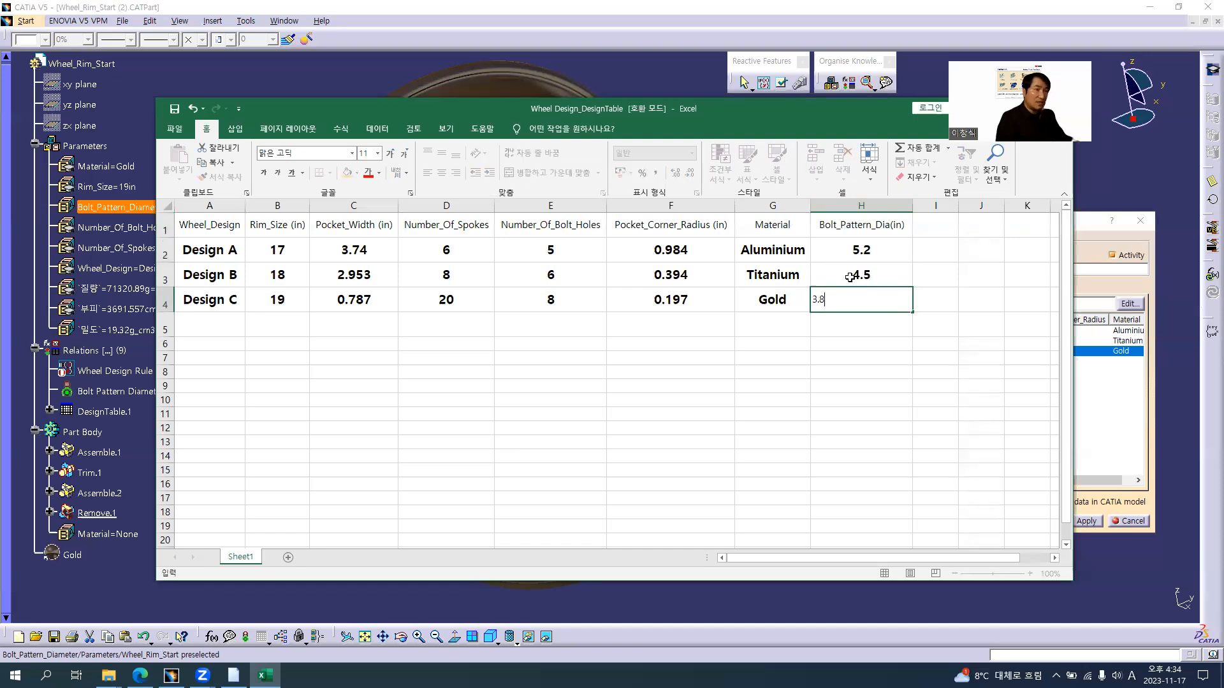
{"action": "key", "text": "Return"}
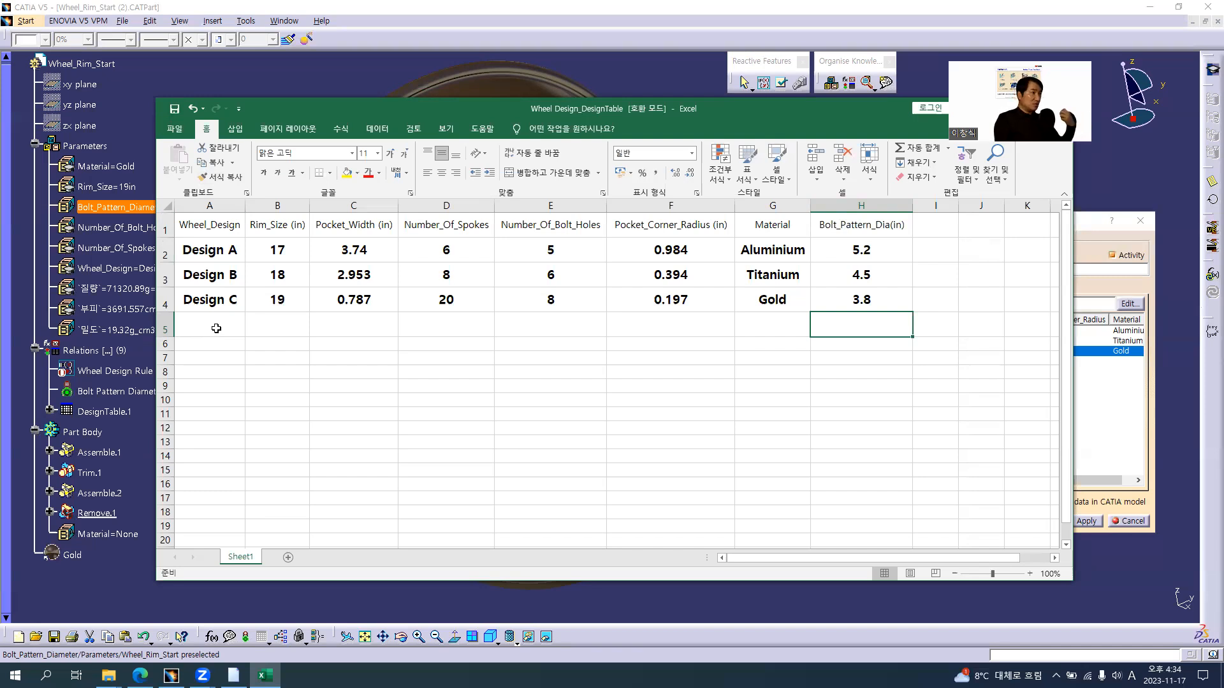
Fill the Design C row down into row 5 and rename the new entry Design D
{"action": "left_click_drag", "start_coordinate": [210, 300], "coordinate": [956, 335]}
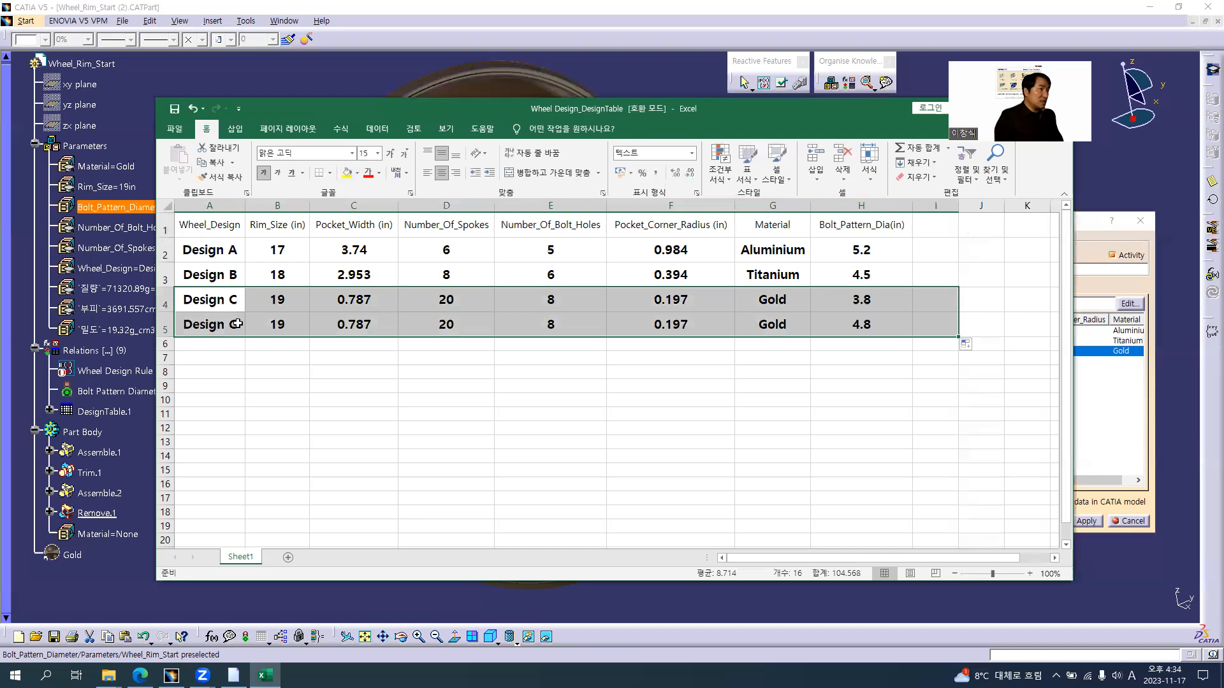
{"action": "double_click", "coordinate": [236, 324]}
{"action": "key", "text": "BackSpace"}
{"action": "type", "text": "D"}
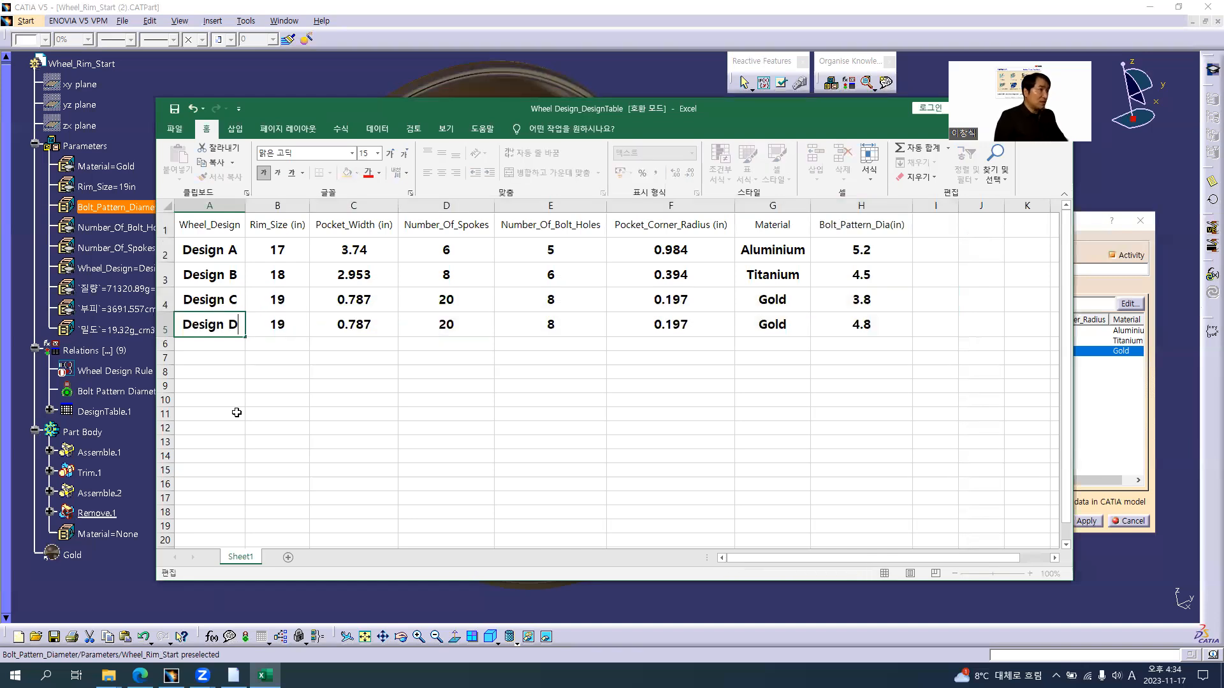
Set Design D's rim size to 21, pocket width to 0.6 and number of spokes to 25
{"action": "left_click", "coordinate": [293, 325]}
{"action": "type", "text": "21"}
{"action": "left_click", "coordinate": [378, 326]}
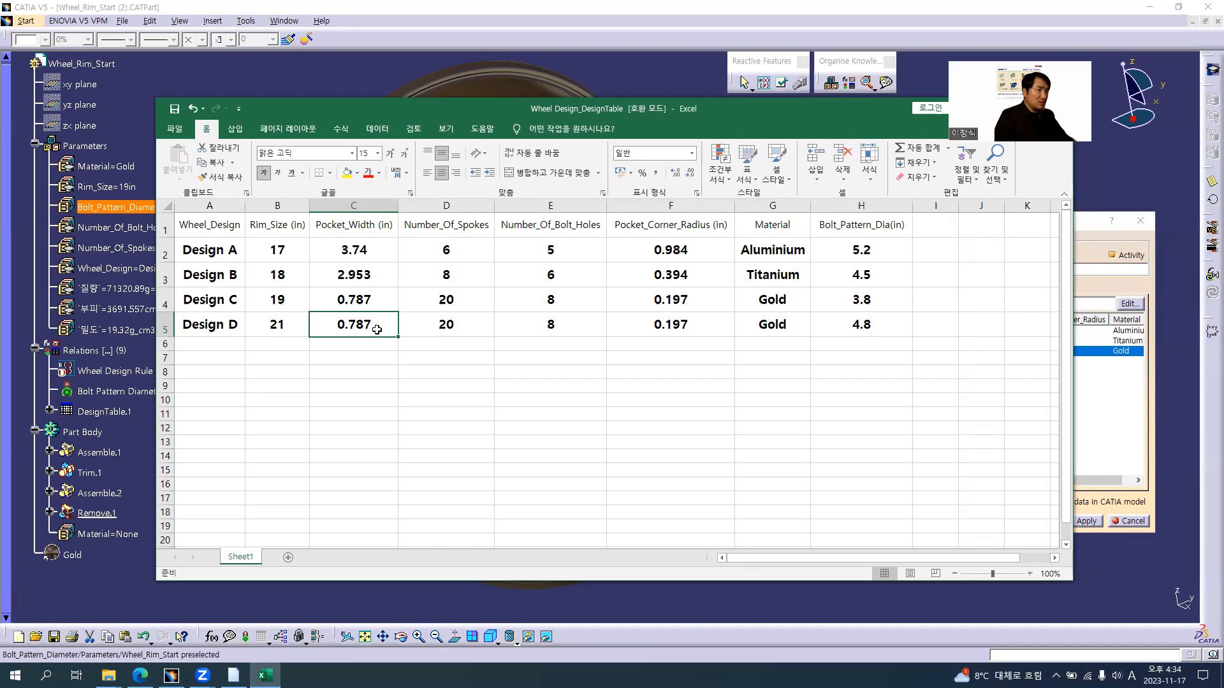
{"action": "type", "text": "0.6"}
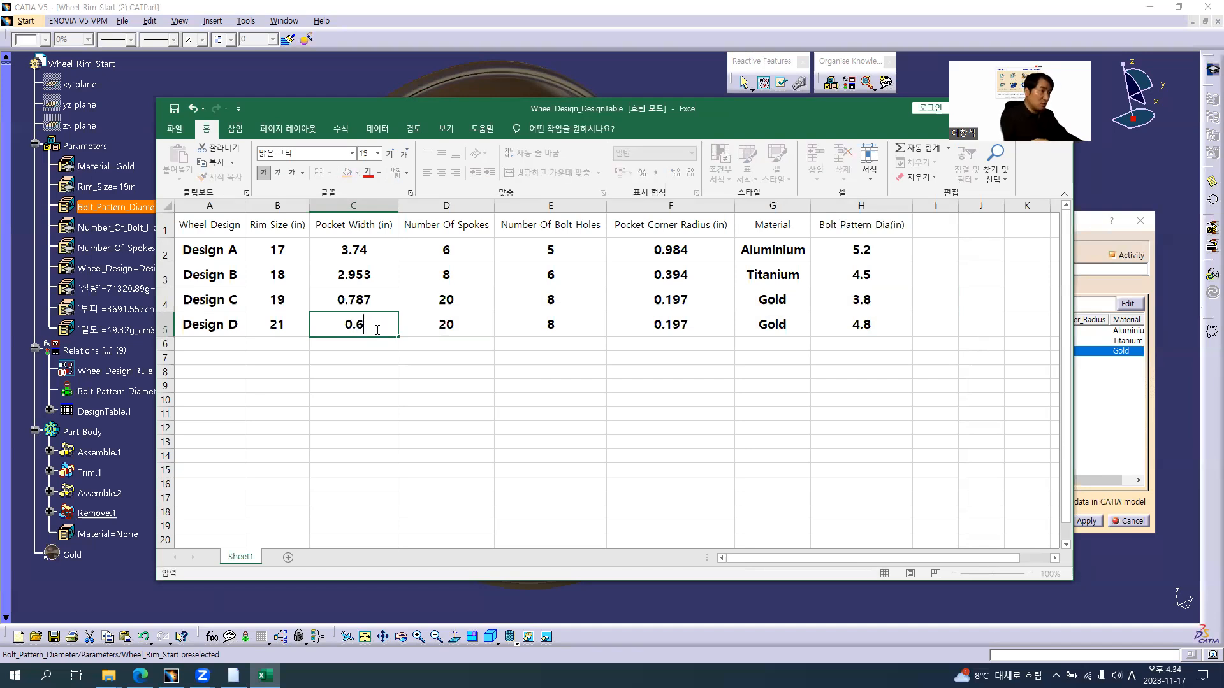
{"action": "left_click", "coordinate": [470, 328]}
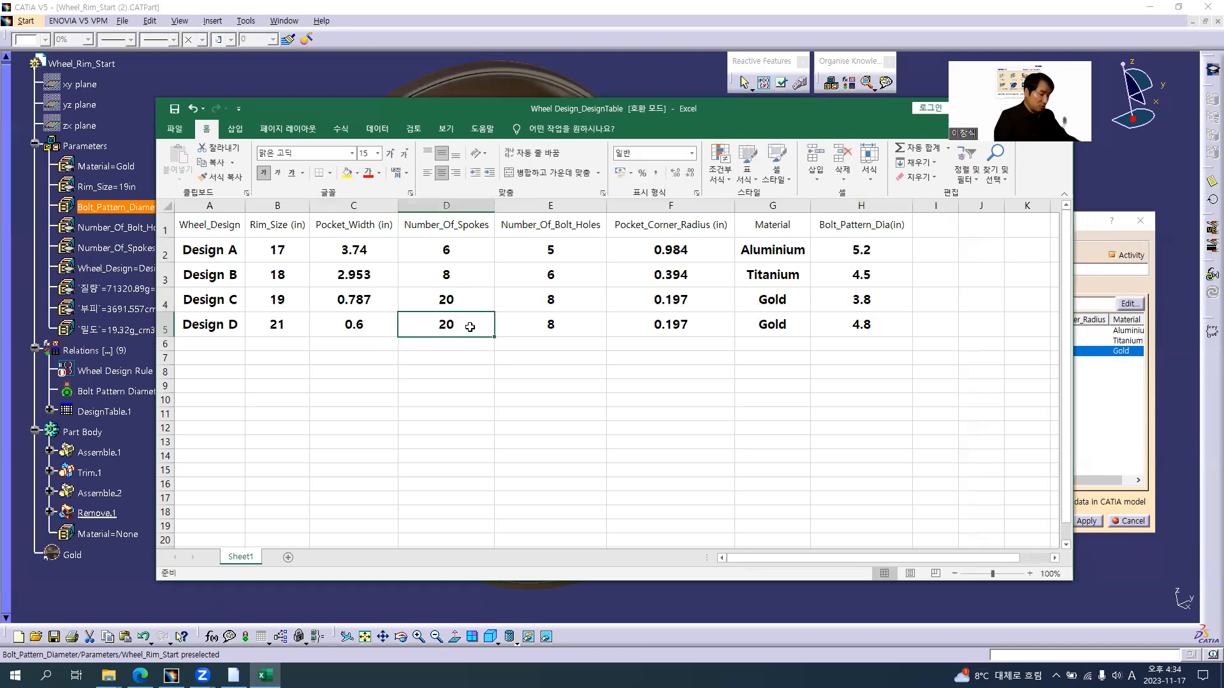
{"action": "type", "text": "25"}
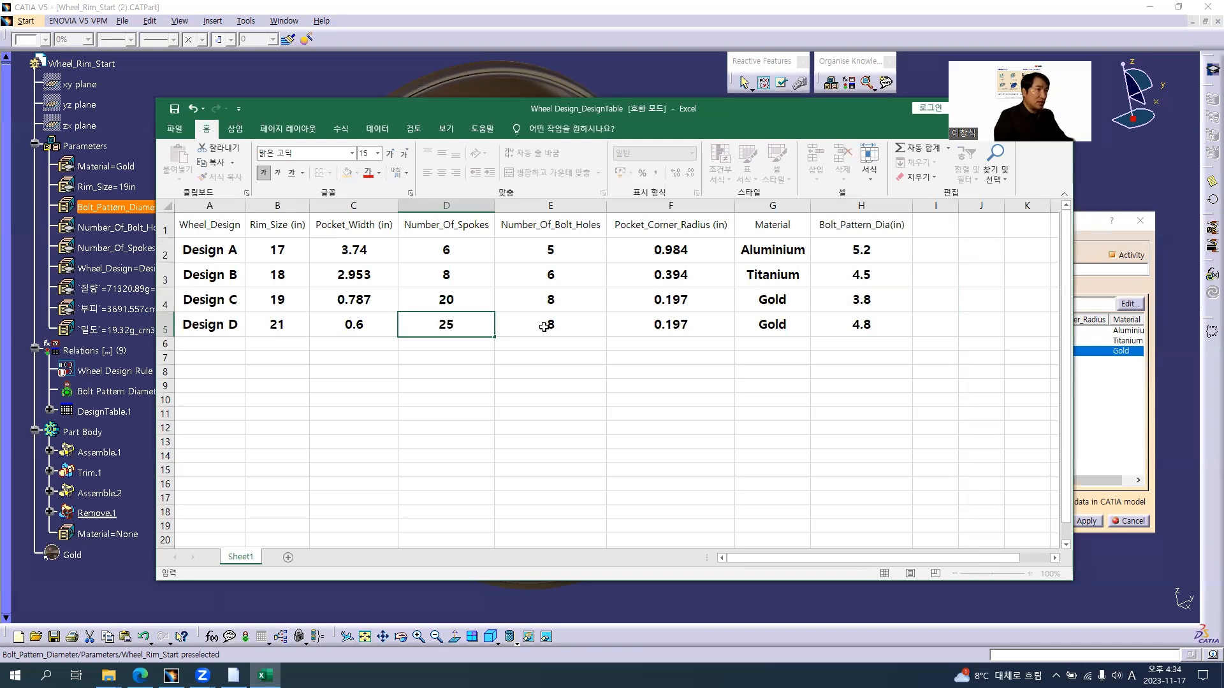
Set Design D's number of bolt holes to 10 and its pocket corner radius to 0.15
{"action": "left_click", "coordinate": [543, 327]}
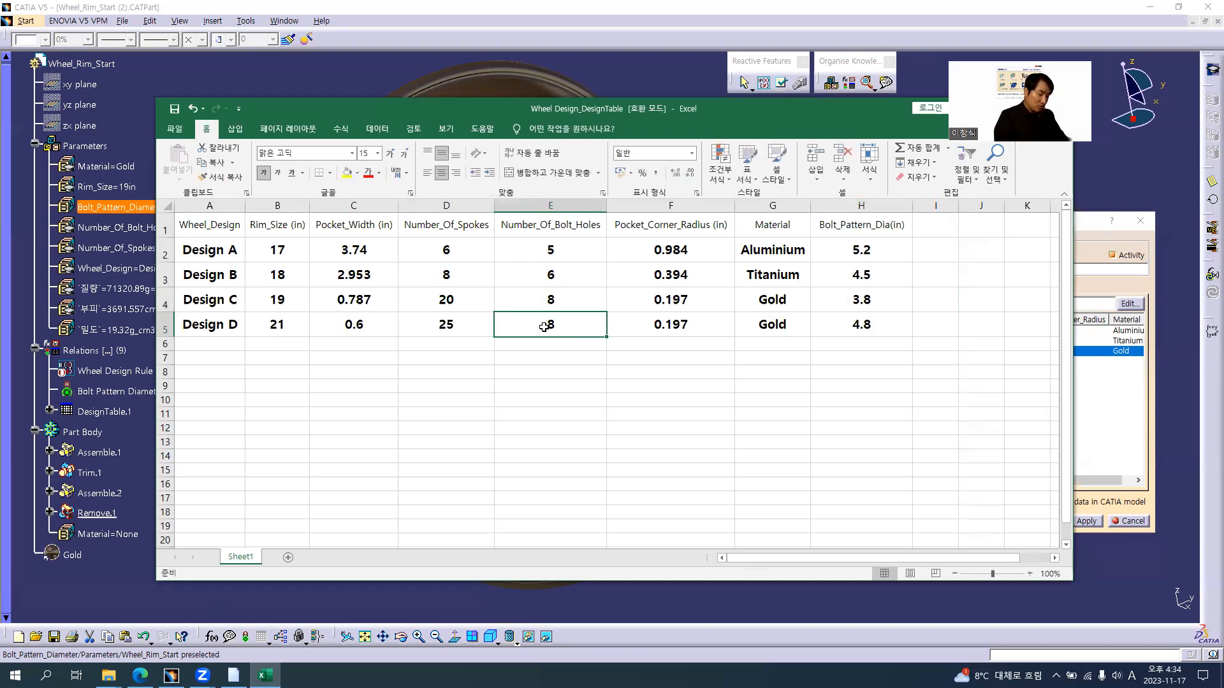
{"action": "type", "text": "10"}
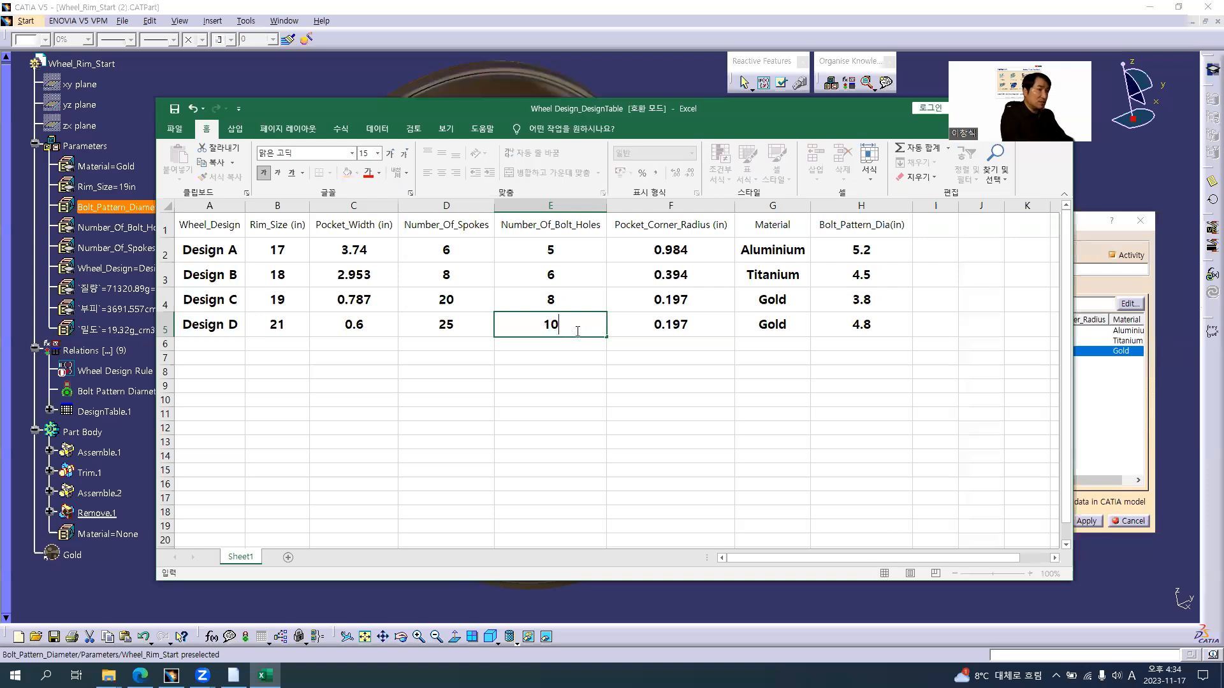
{"action": "key", "text": "Tab"}
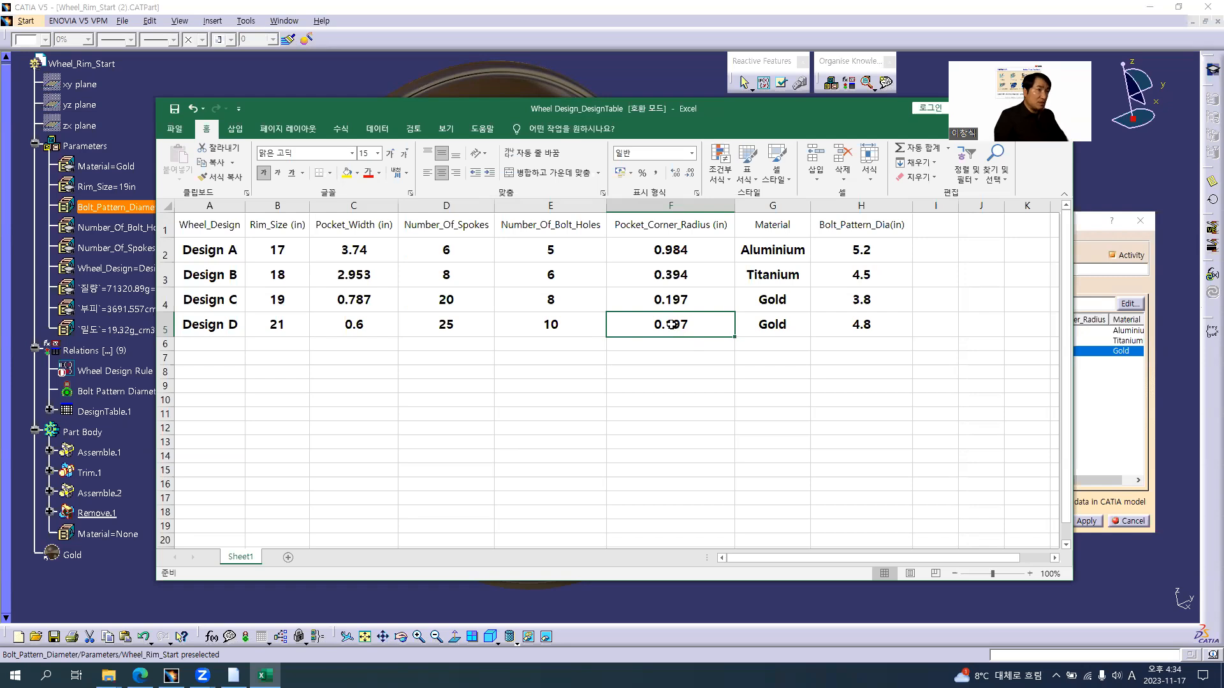
{"action": "double_click", "coordinate": [673, 325]}
{"action": "left_click_drag", "start_coordinate": [673, 325], "coordinate": [719, 324]}
{"action": "type", "text": "5"}
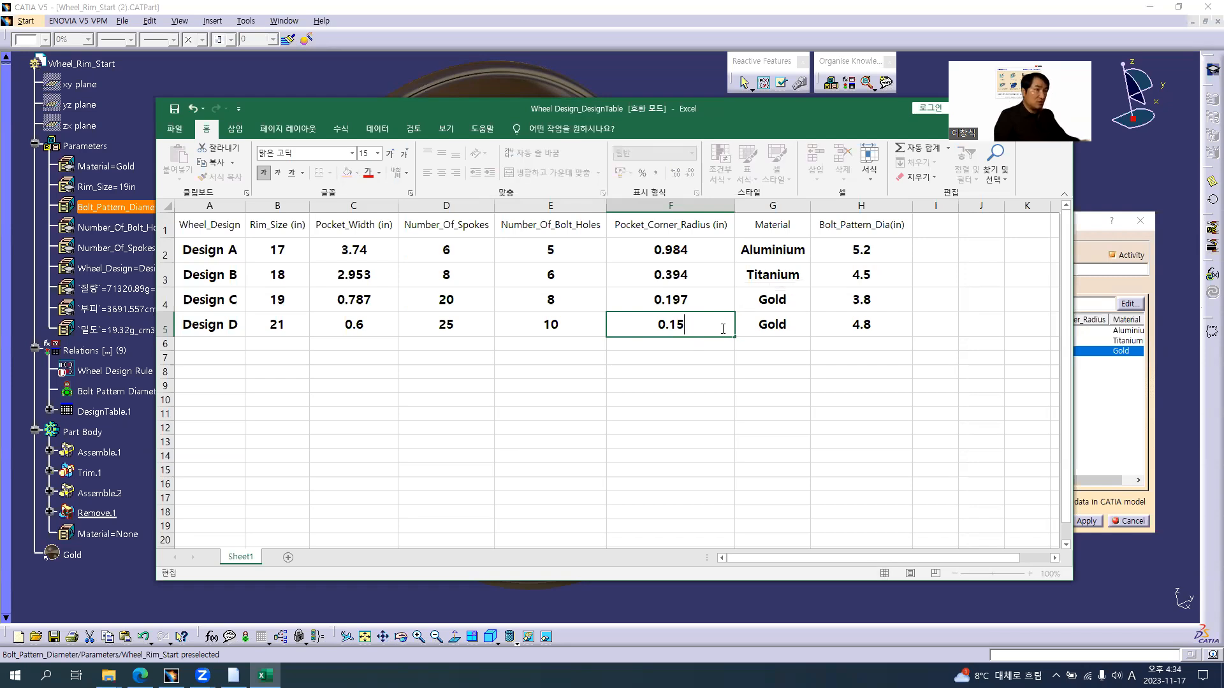
Change the material of Design D to Magnesium
{"action": "left_click", "coordinate": [770, 326]}
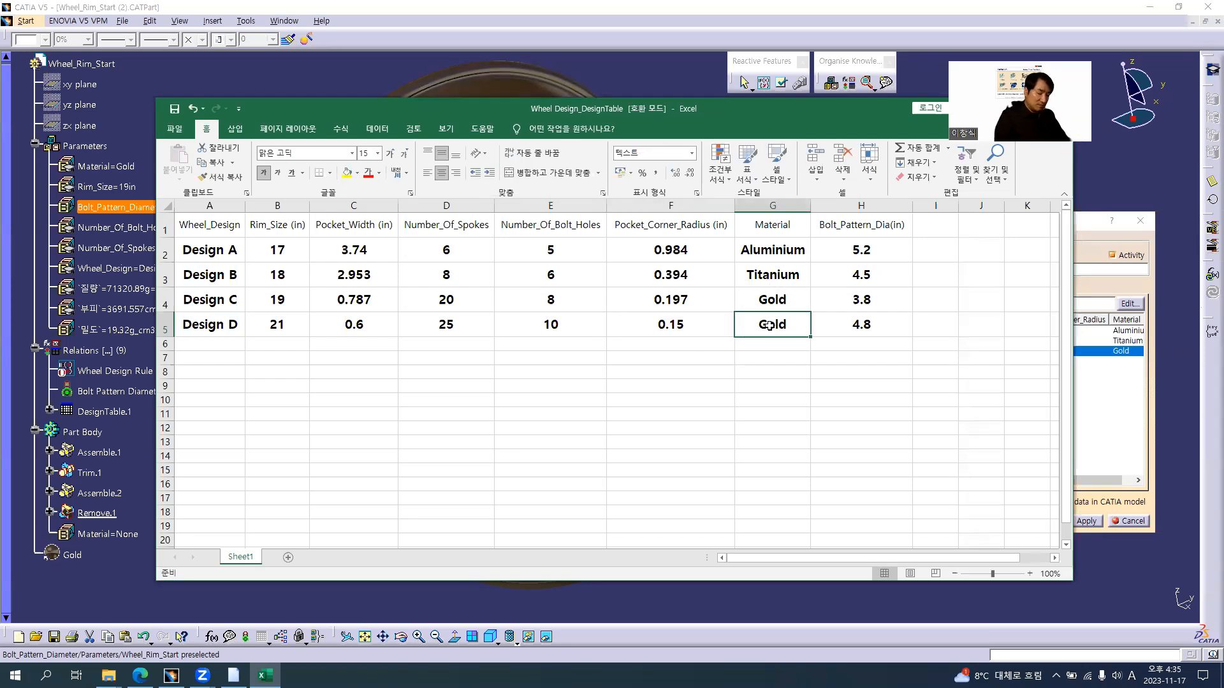
{"action": "type", "text": "Magne"}
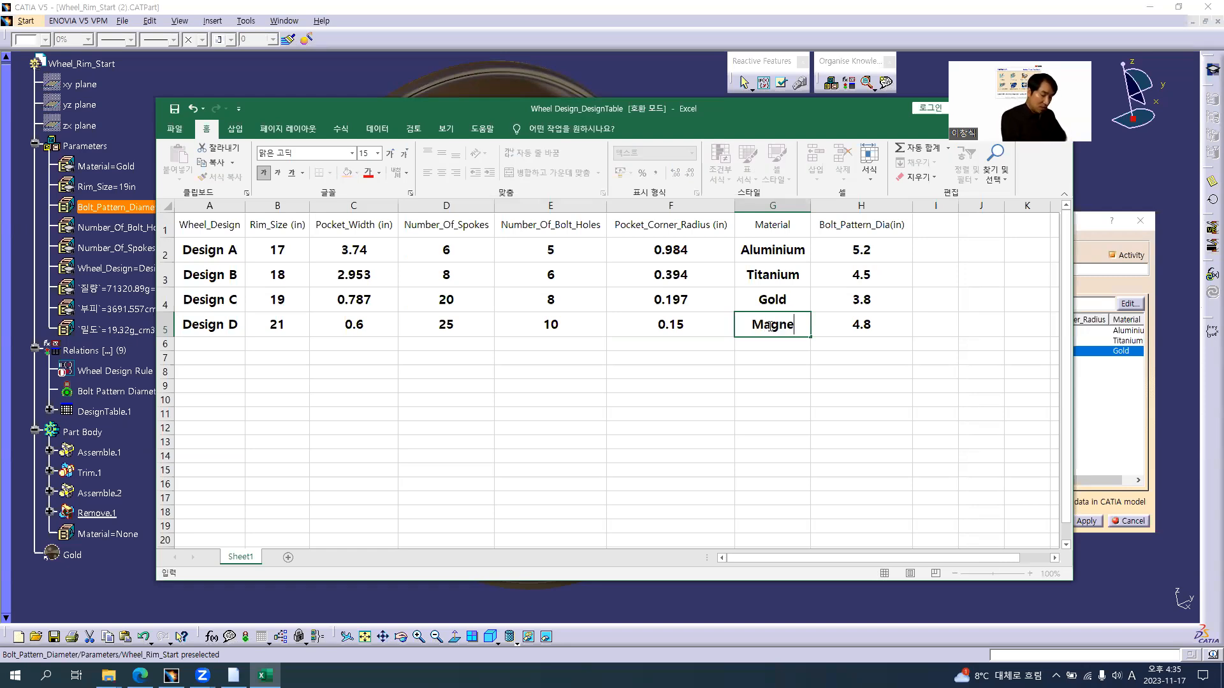
{"action": "type", "text": "sium"}
{"action": "key", "text": "Tab"}
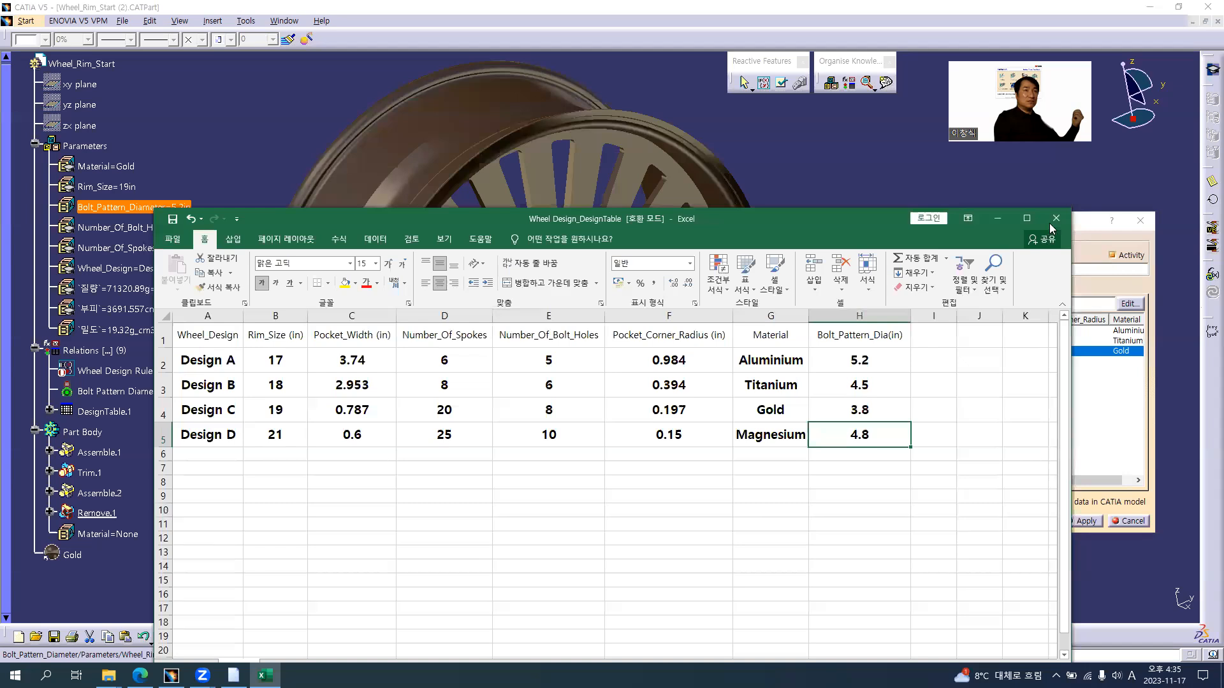
Save and close the design table workbook, return to CATIA and dismiss the synchronization report
{"action": "left_click", "coordinate": [1051, 220]}
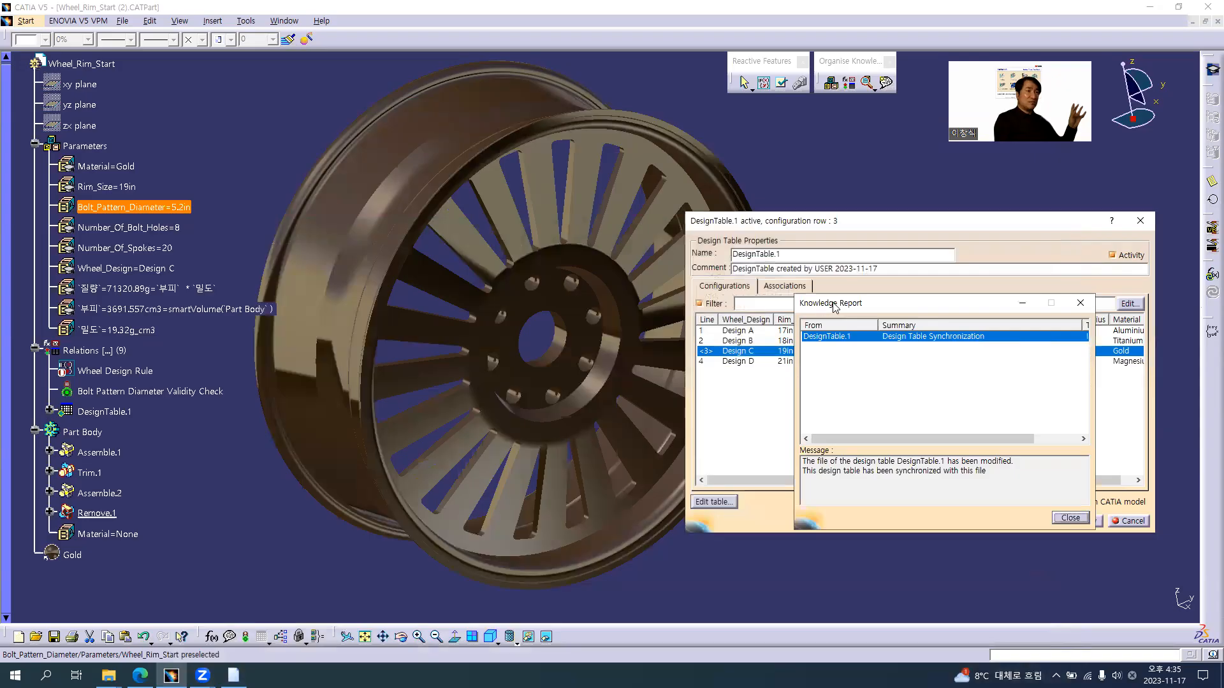
{"action": "left_click_drag", "start_coordinate": [817, 303], "coordinate": [462, 286]}
{"action": "left_click", "coordinate": [715, 503]}
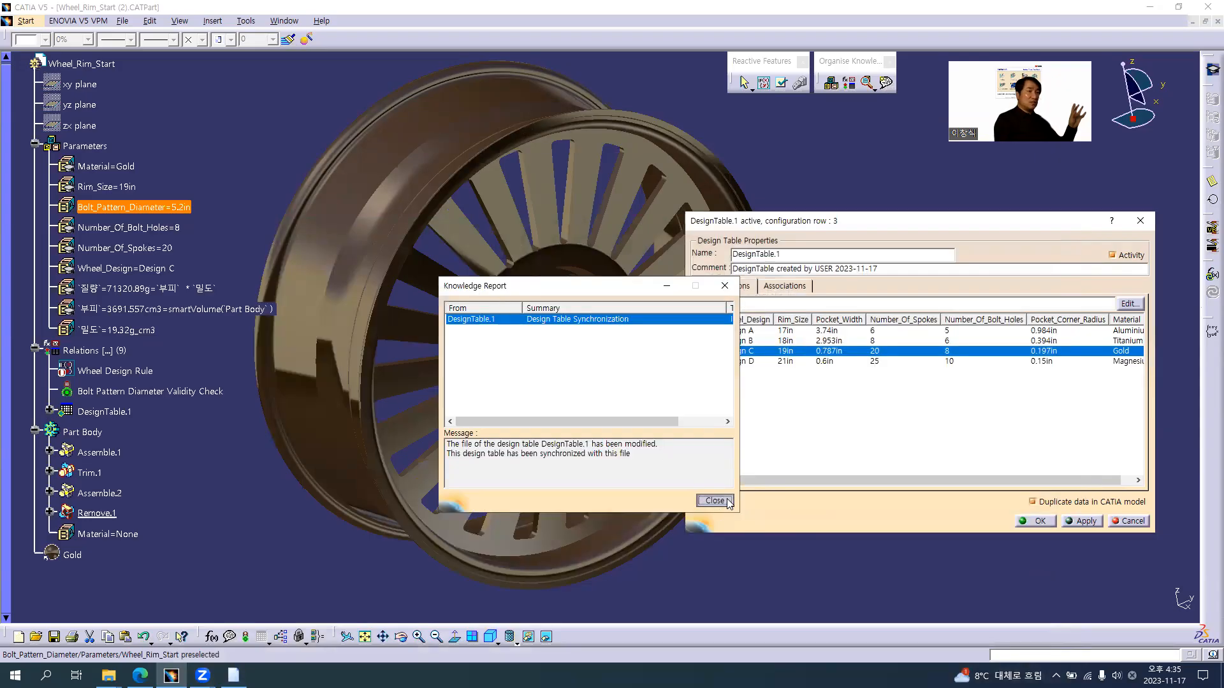
Associate the renamed parameter Bolt_Pattern_Diameter with the Bolt_Pattern_Dia column and move that association above Material
{"action": "left_click", "coordinate": [783, 285]}
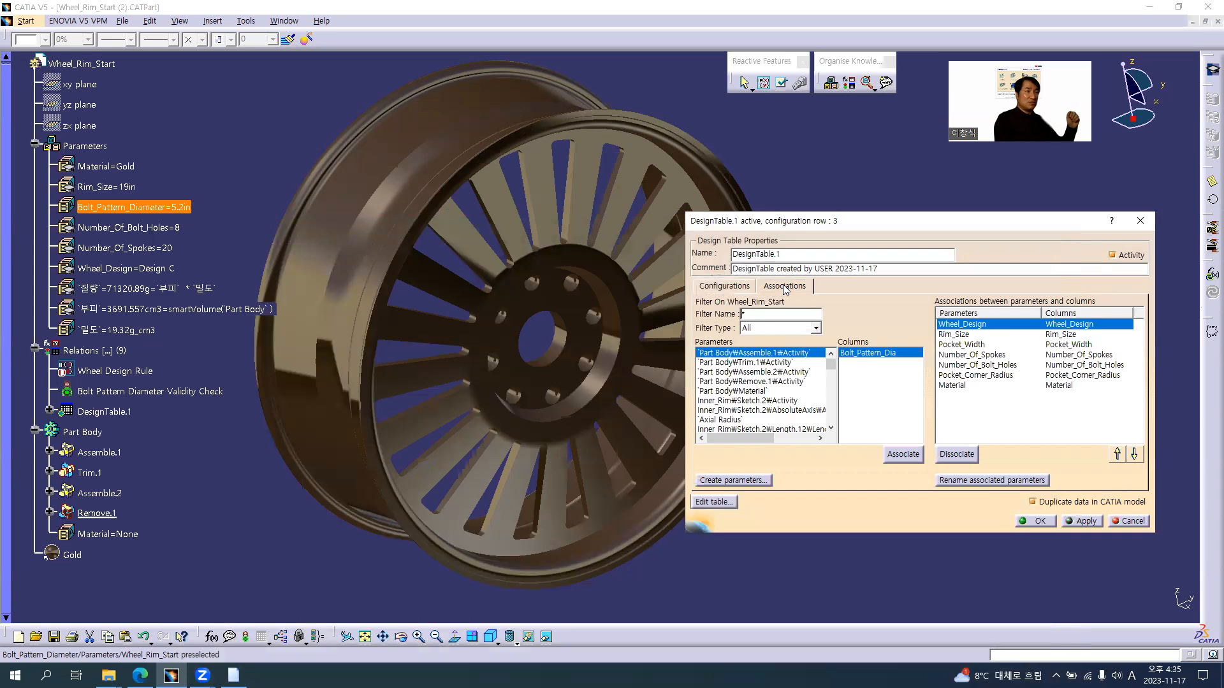
{"action": "left_click_drag", "start_coordinate": [790, 221], "coordinate": [601, 165]}
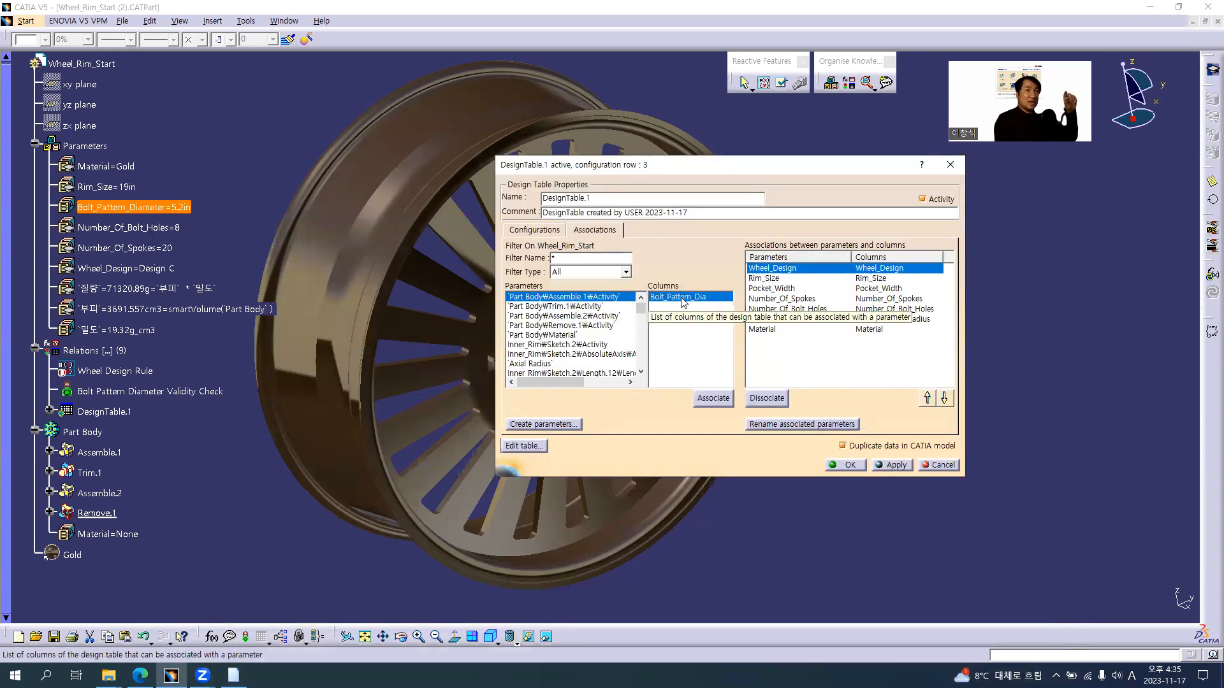
{"action": "left_click", "coordinate": [591, 273]}
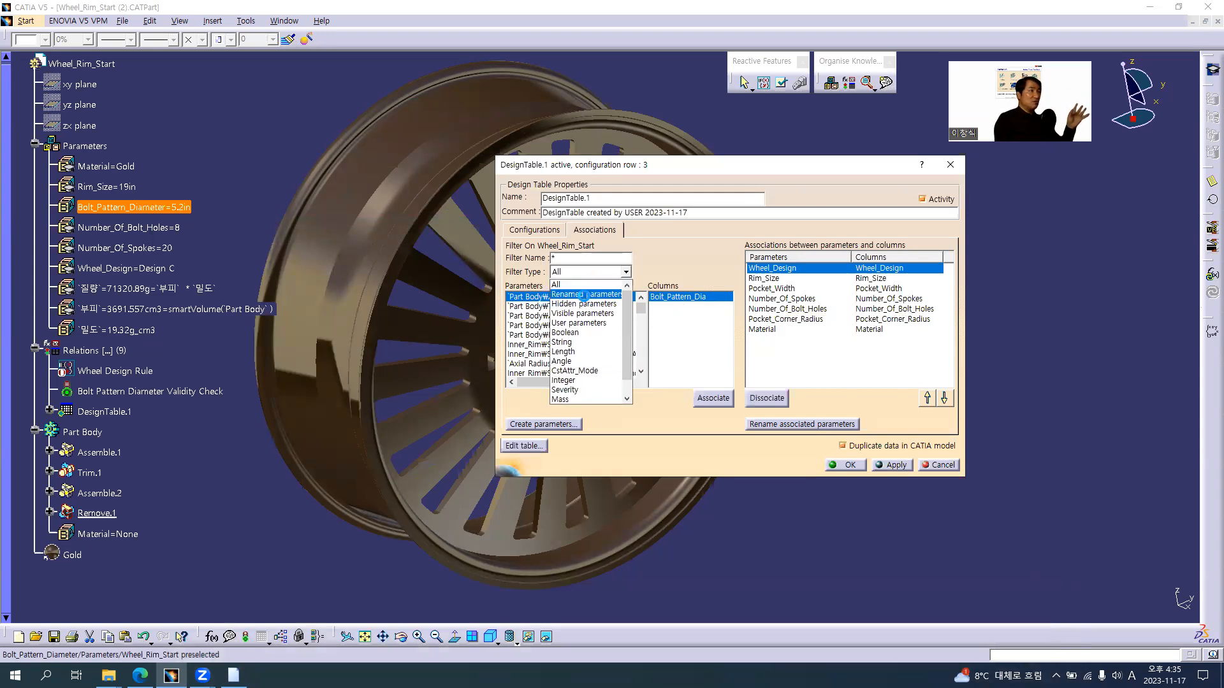
{"action": "left_click", "coordinate": [585, 295]}
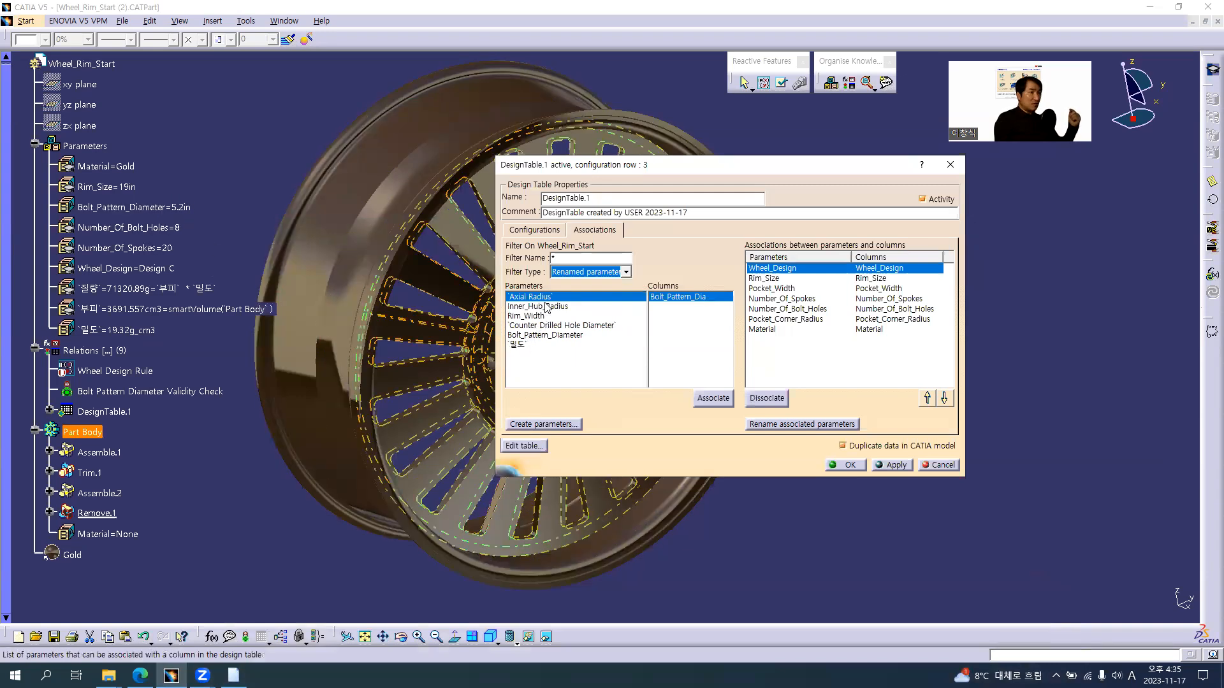
{"action": "left_click", "coordinate": [547, 336]}
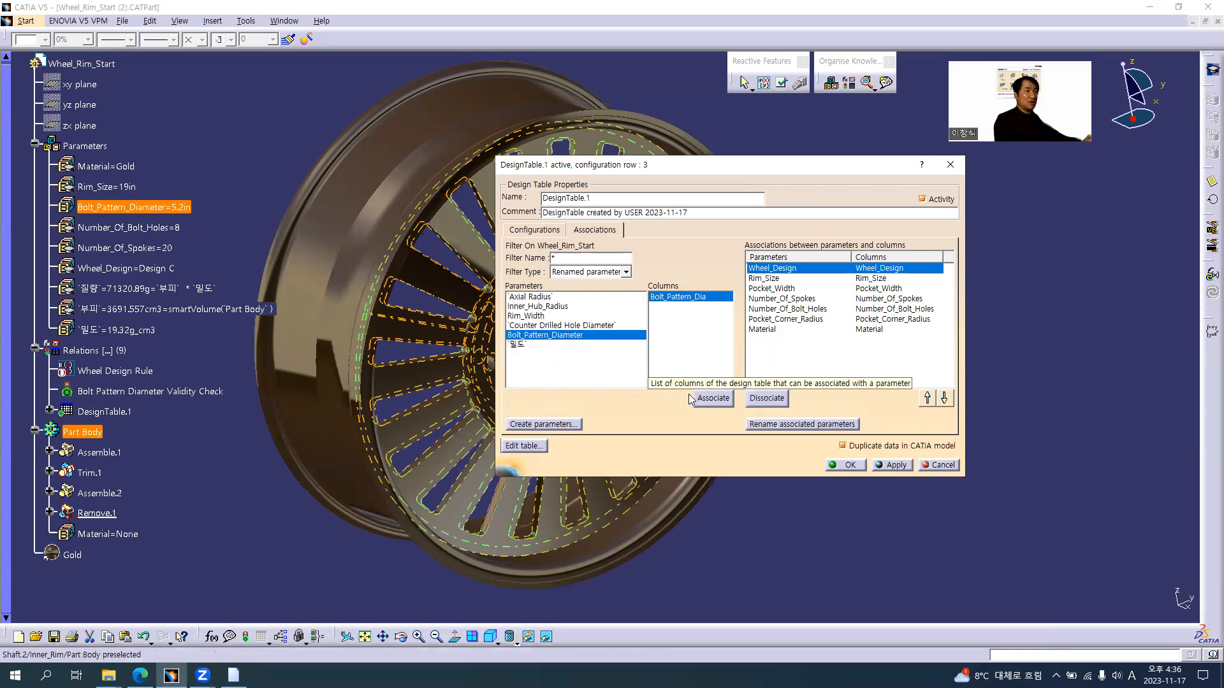
{"action": "left_click", "coordinate": [713, 398]}
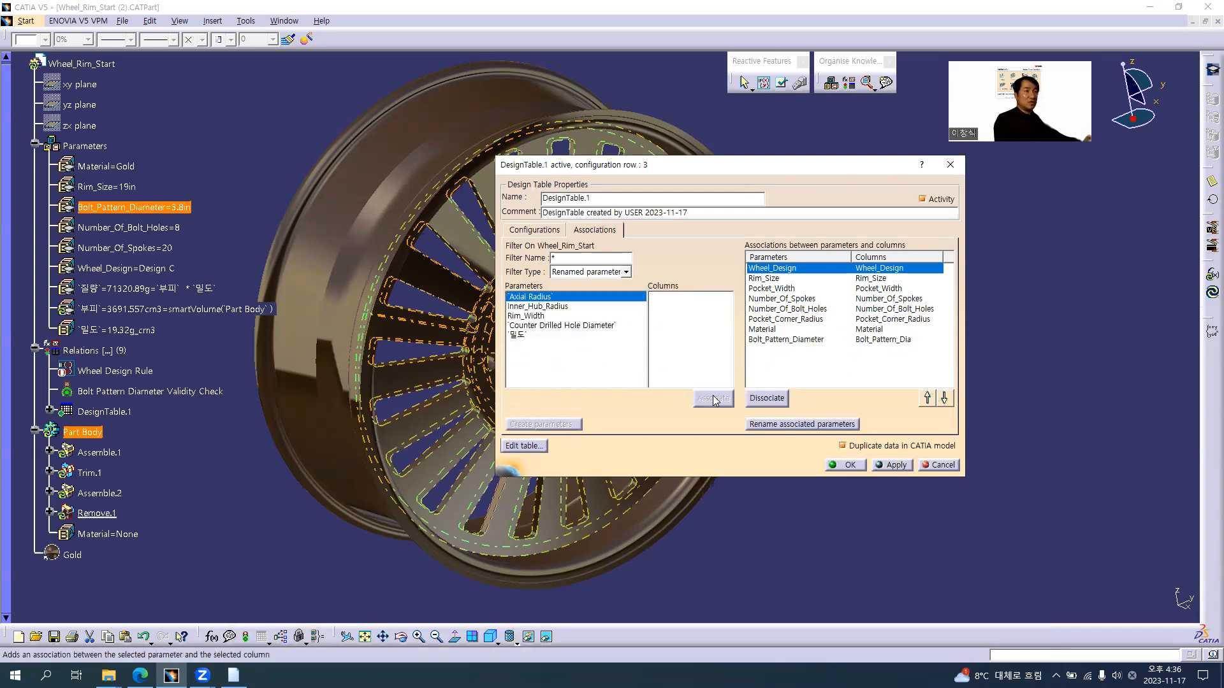
{"action": "left_click", "coordinate": [796, 340]}
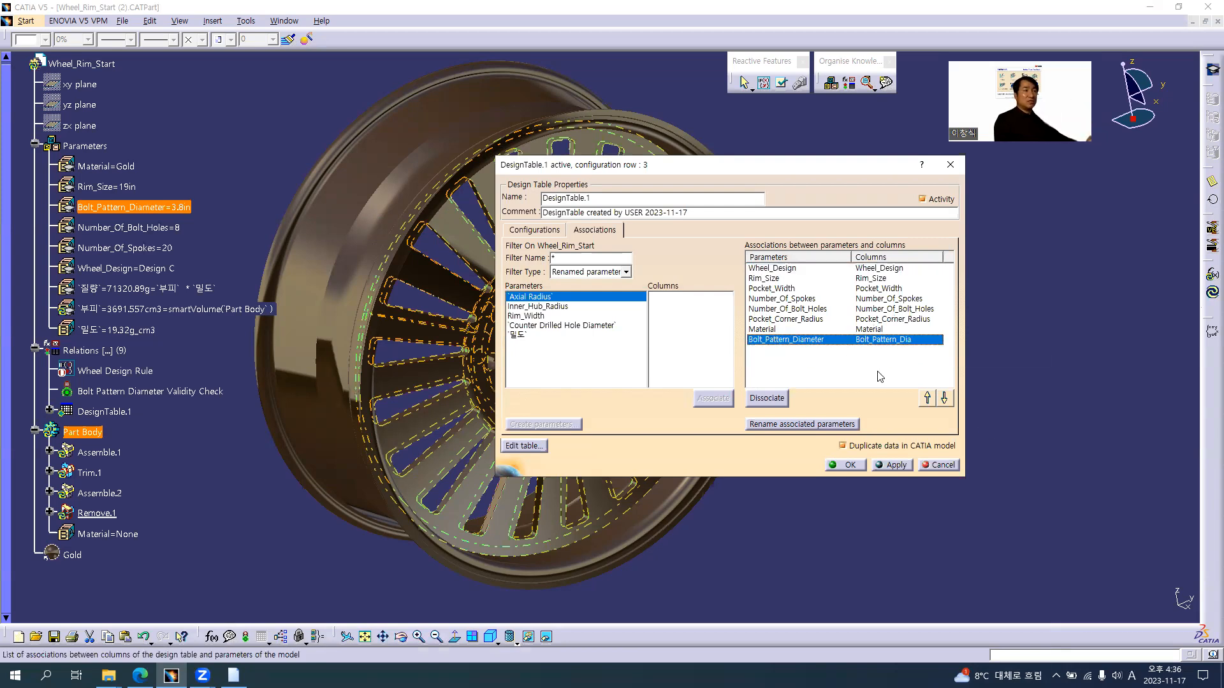
{"action": "left_click", "coordinate": [928, 399]}
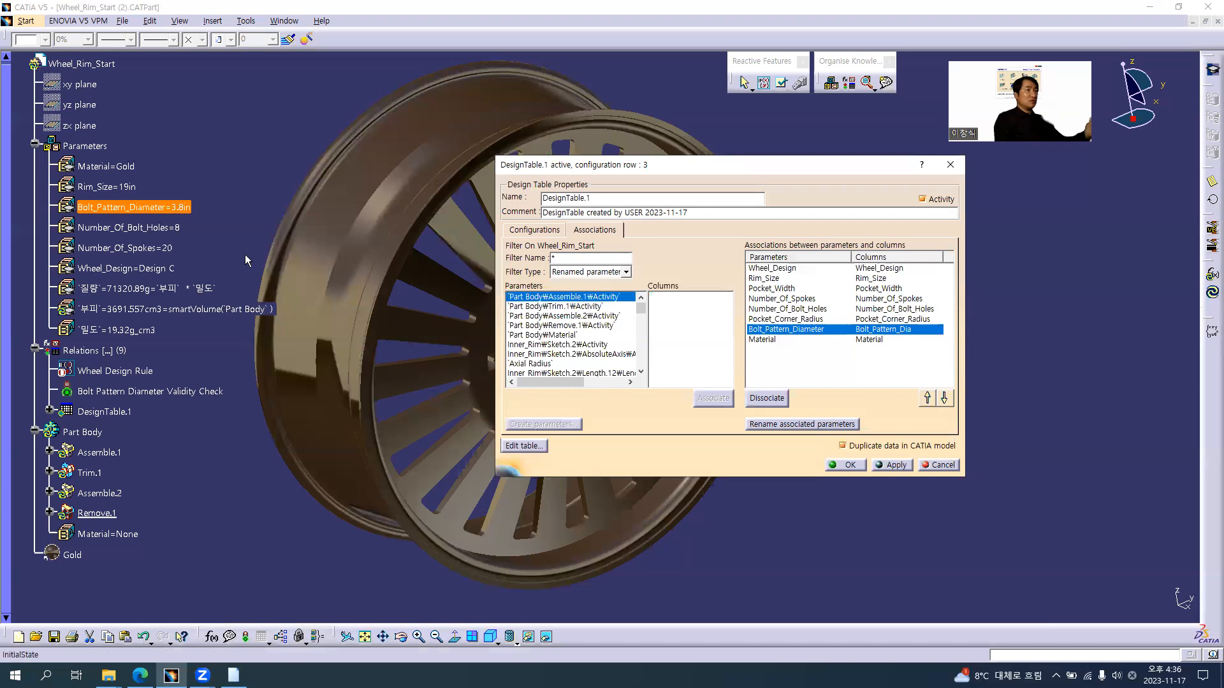
Activate the Design D configuration in the design table and apply it to the wheel rim
{"action": "left_click", "coordinate": [534, 229]}
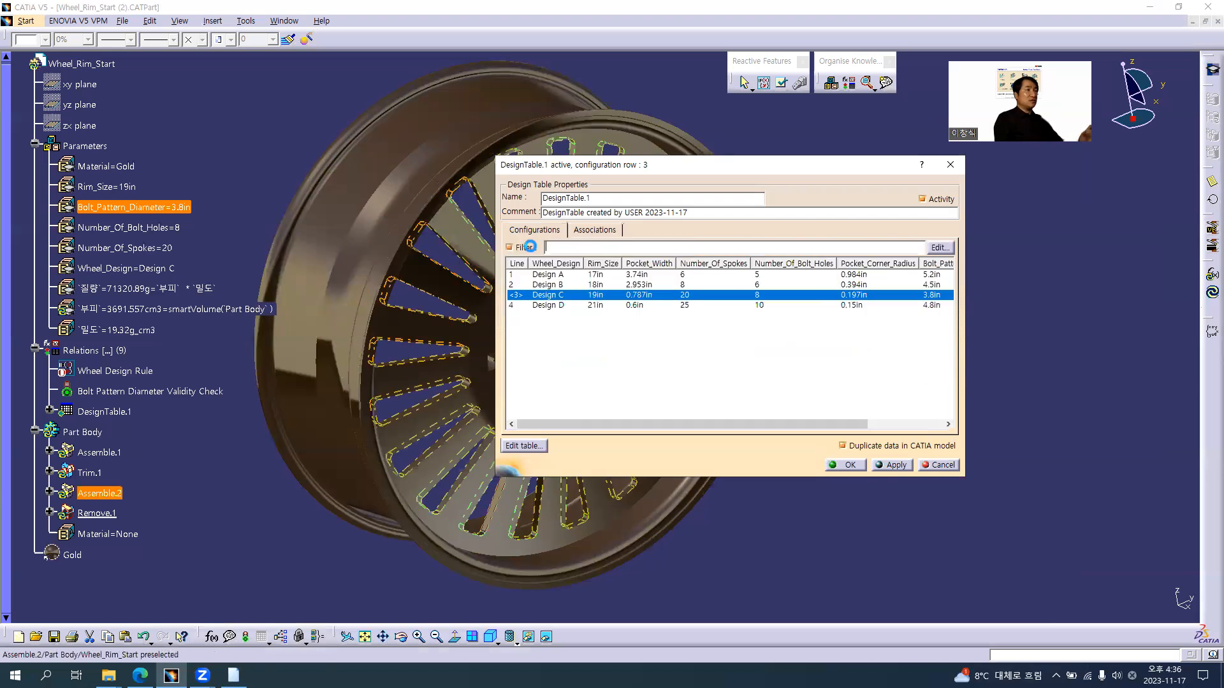
{"action": "left_click", "coordinate": [548, 306]}
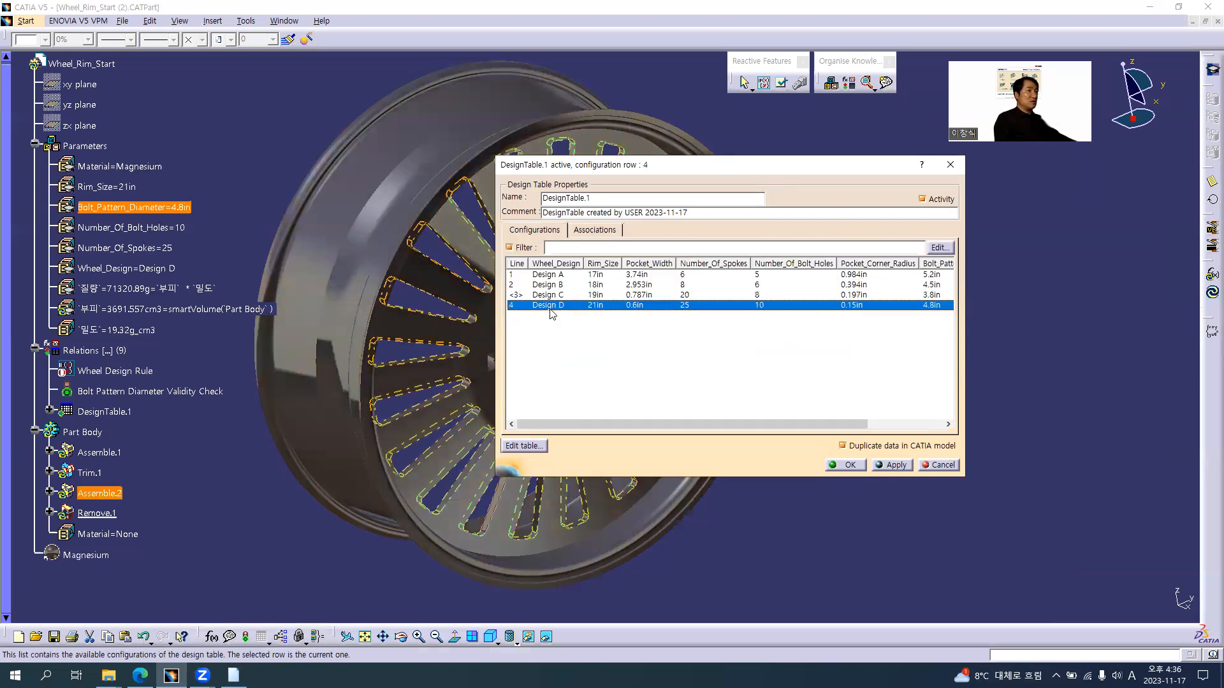
{"action": "left_click", "coordinate": [857, 467]}
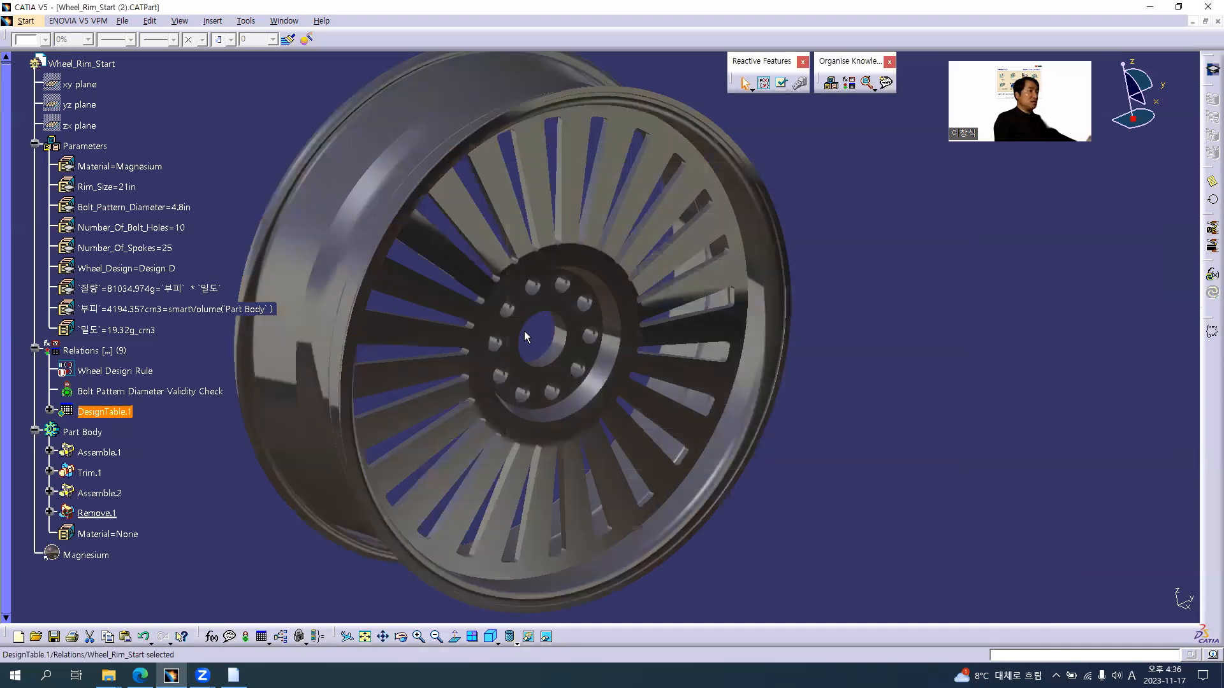
Inspect the rebuilt rim and its bolt holes, and review the design table configurations available through the Wheel_Design parameter
{"action": "middle_click_drag", "start_coordinate": [567, 339], "coordinate": [688, 352]}
{"action": "left_click", "coordinate": [692, 354]}
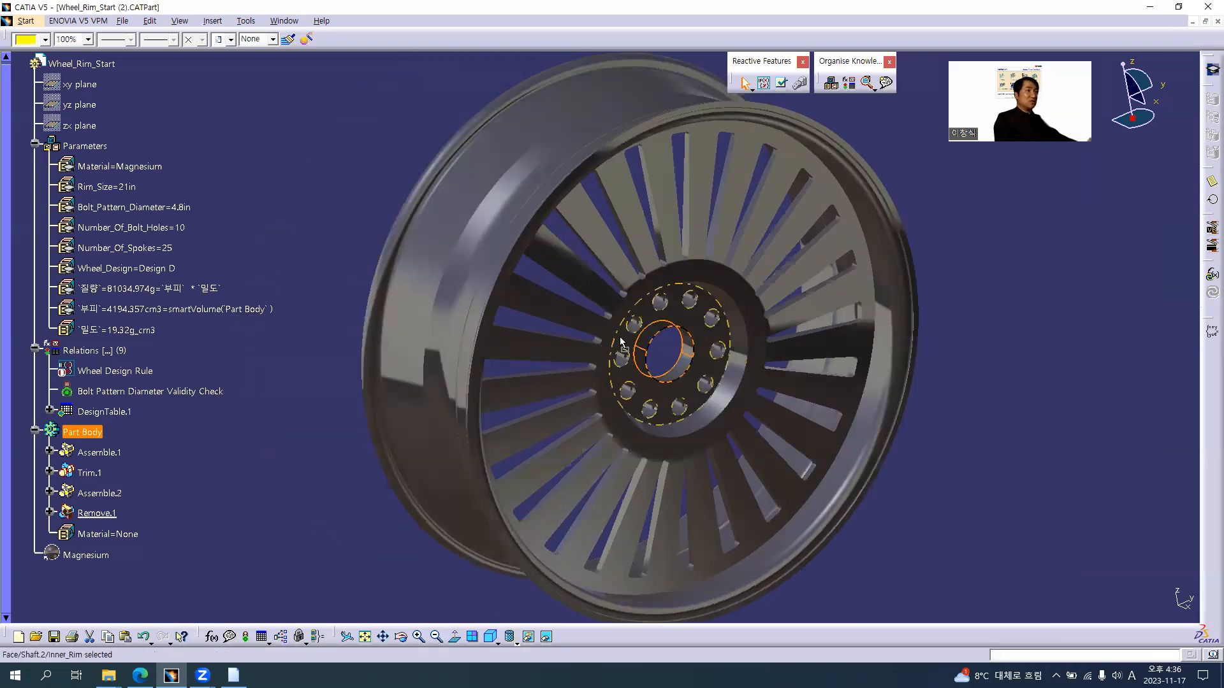
{"action": "left_click", "coordinate": [298, 292]}
{"action": "middle_click_drag", "start_coordinate": [579, 338], "coordinate": [312, 354]}
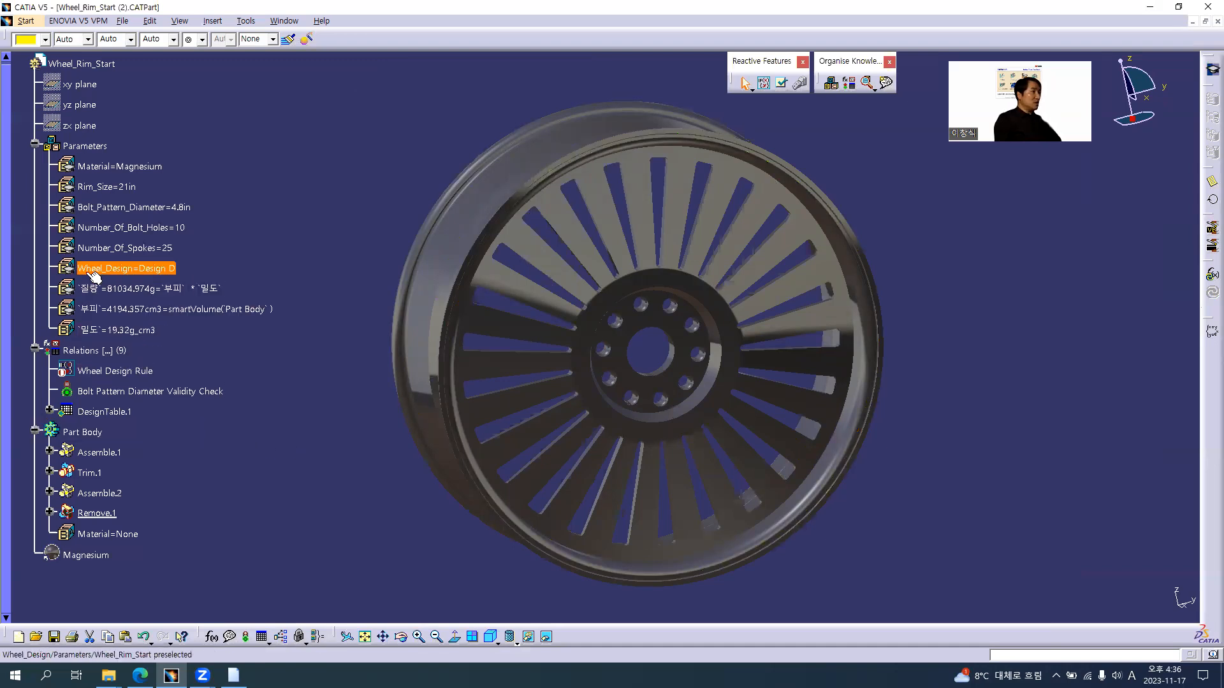
{"action": "double_click", "coordinate": [167, 269]}
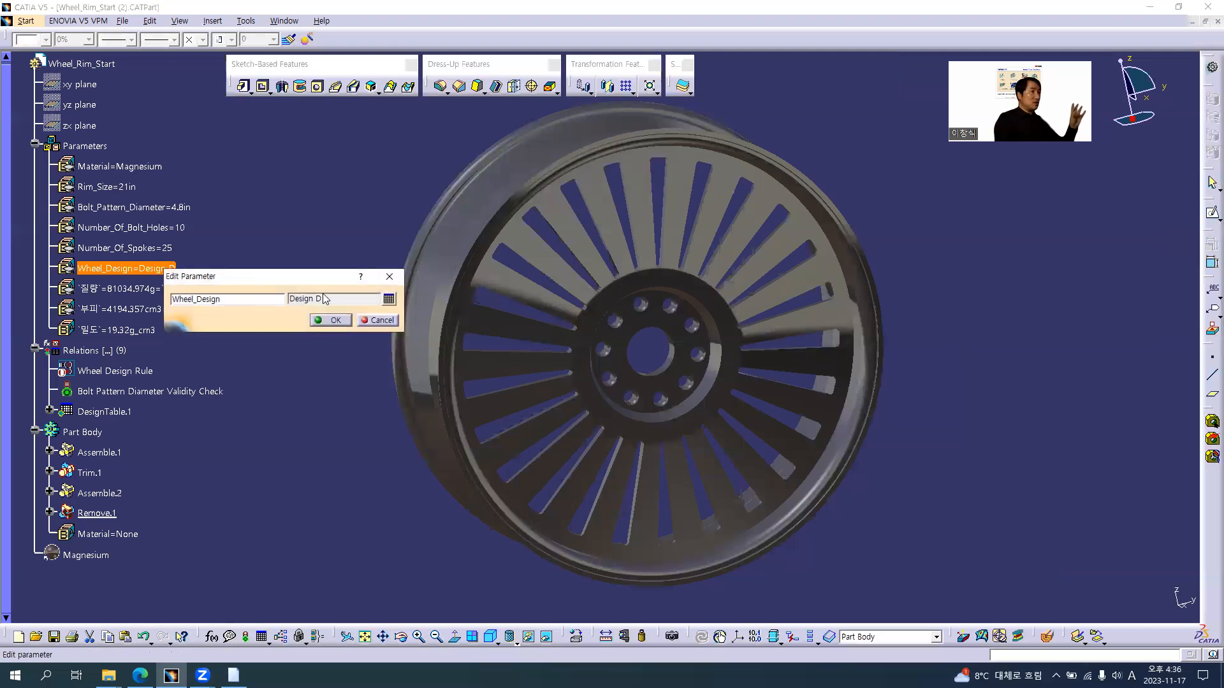
{"action": "left_click", "coordinate": [389, 299]}
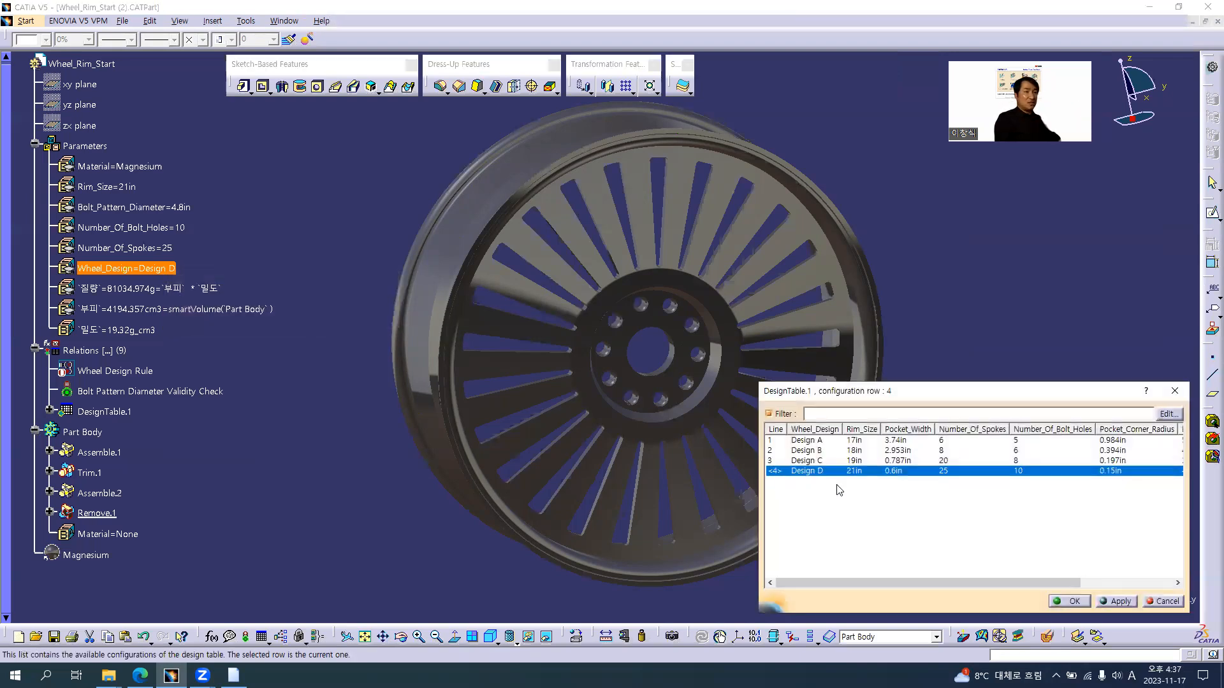
{"action": "left_click", "coordinate": [1070, 601]}
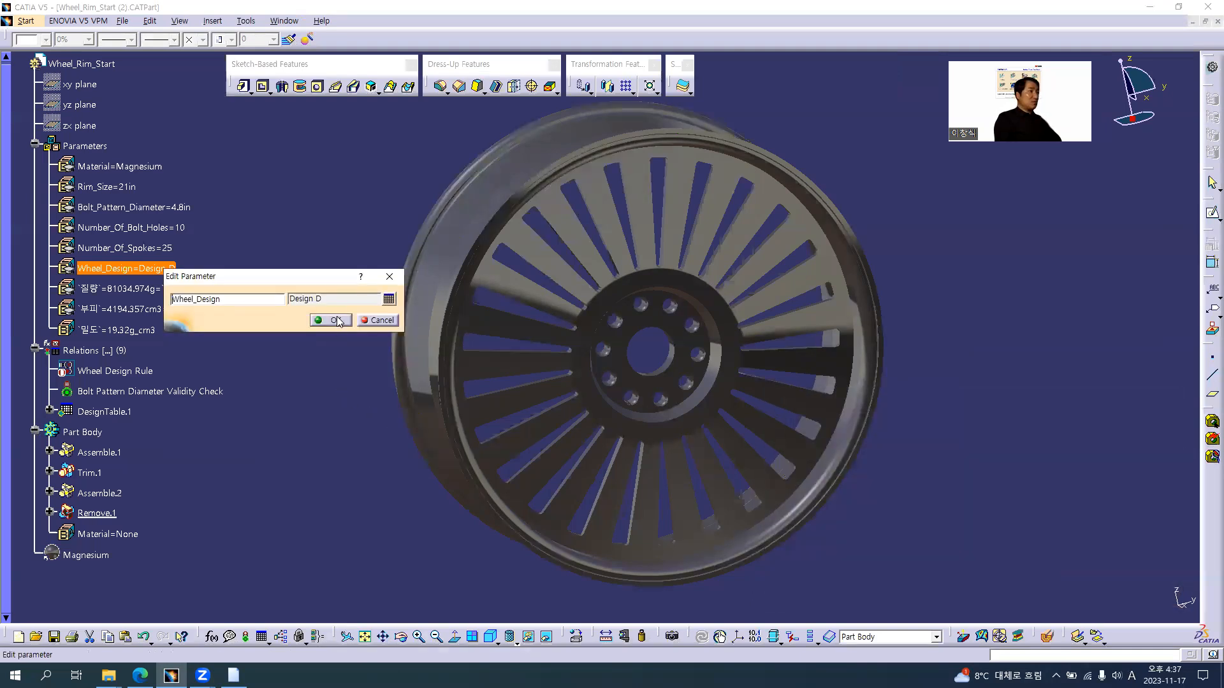
{"action": "left_click", "coordinate": [334, 320]}
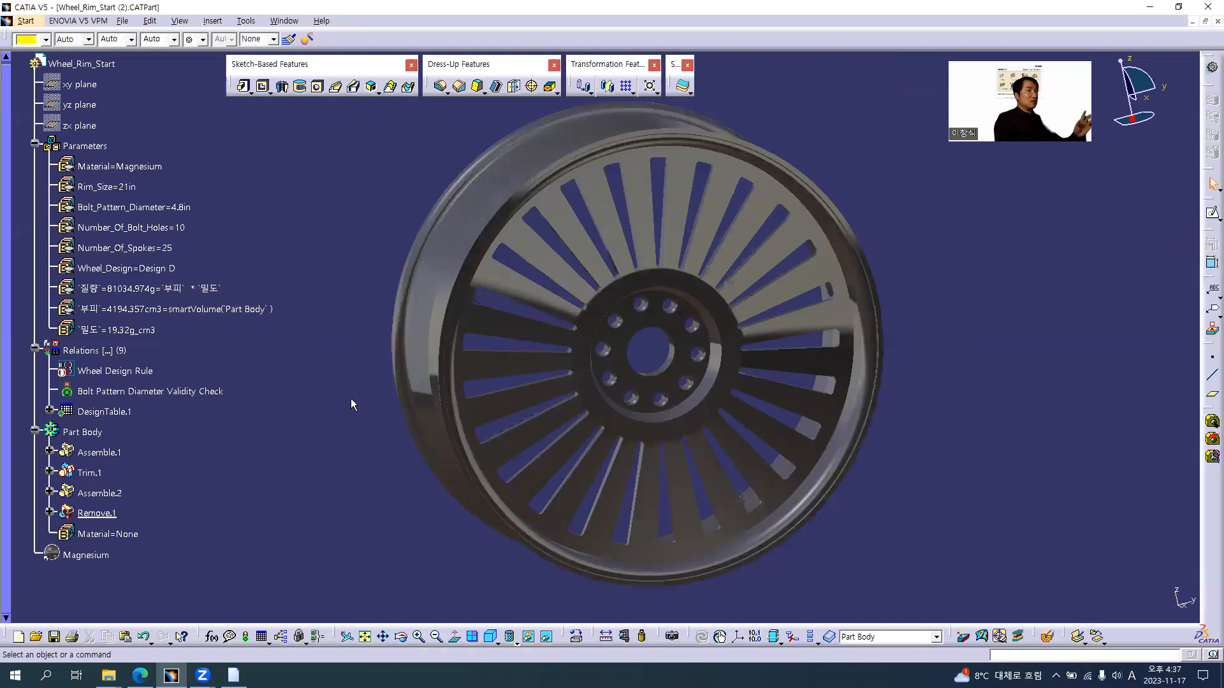
{"action": "middle_click_drag", "start_coordinate": [699, 332], "coordinate": [729, 348]}
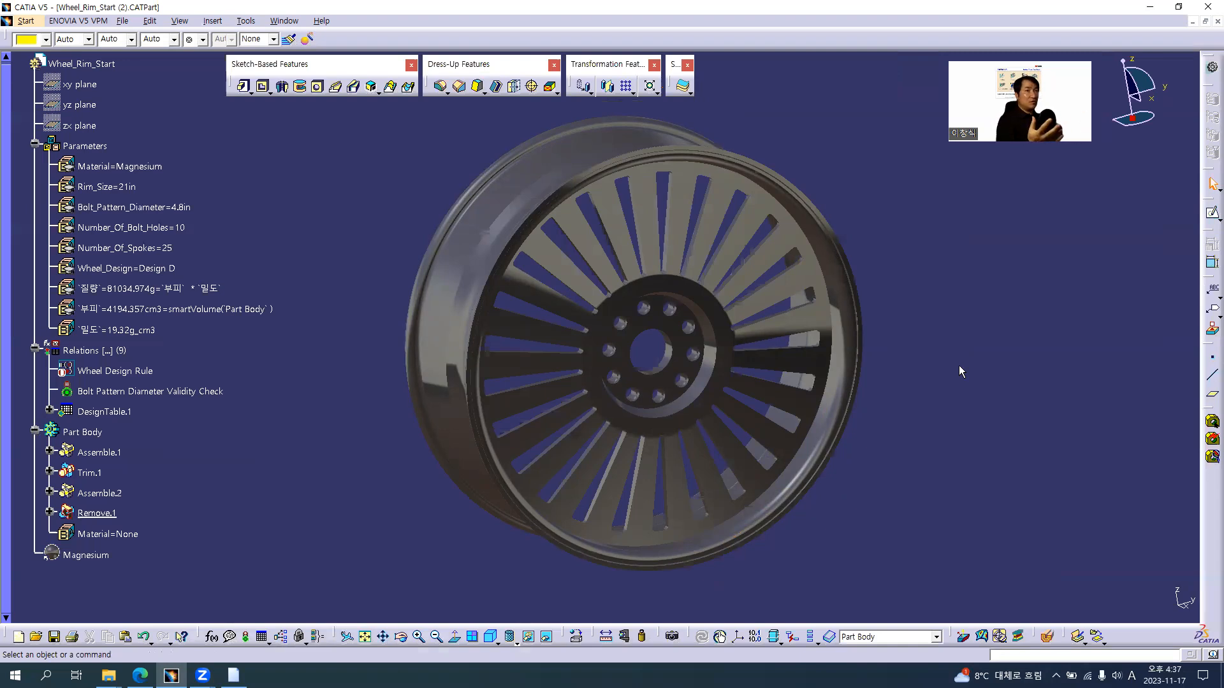
{"action": "middle_click_drag", "start_coordinate": [845, 409], "coordinate": [821, 427]}
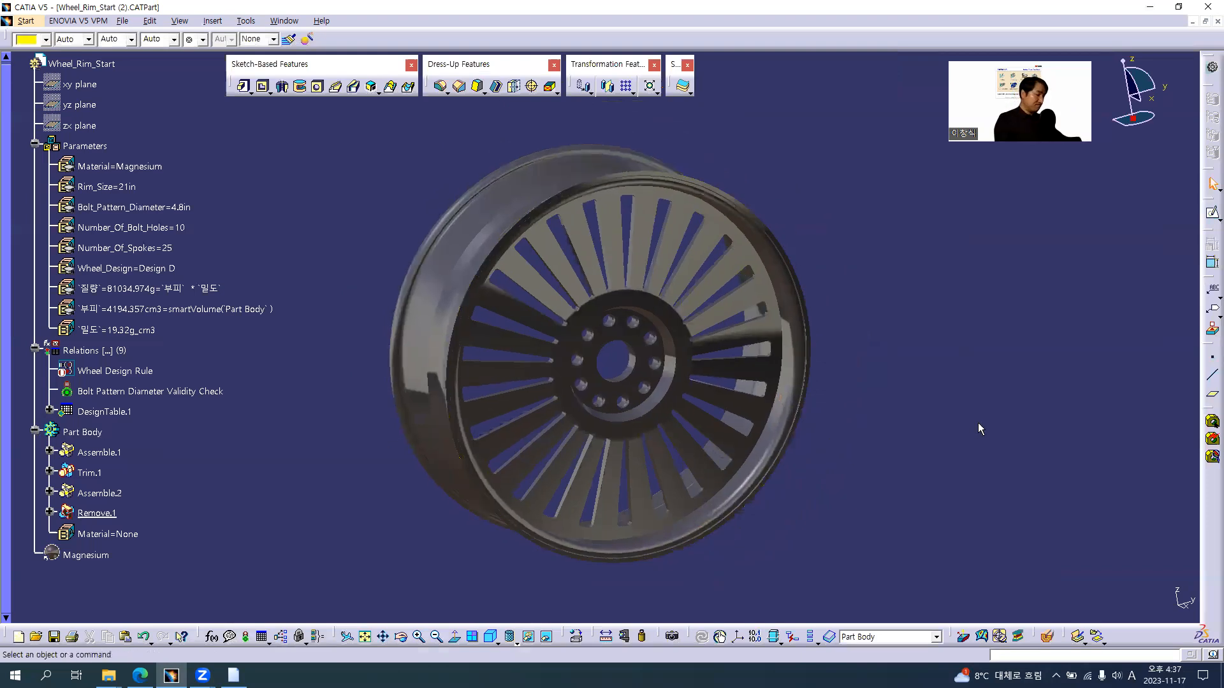